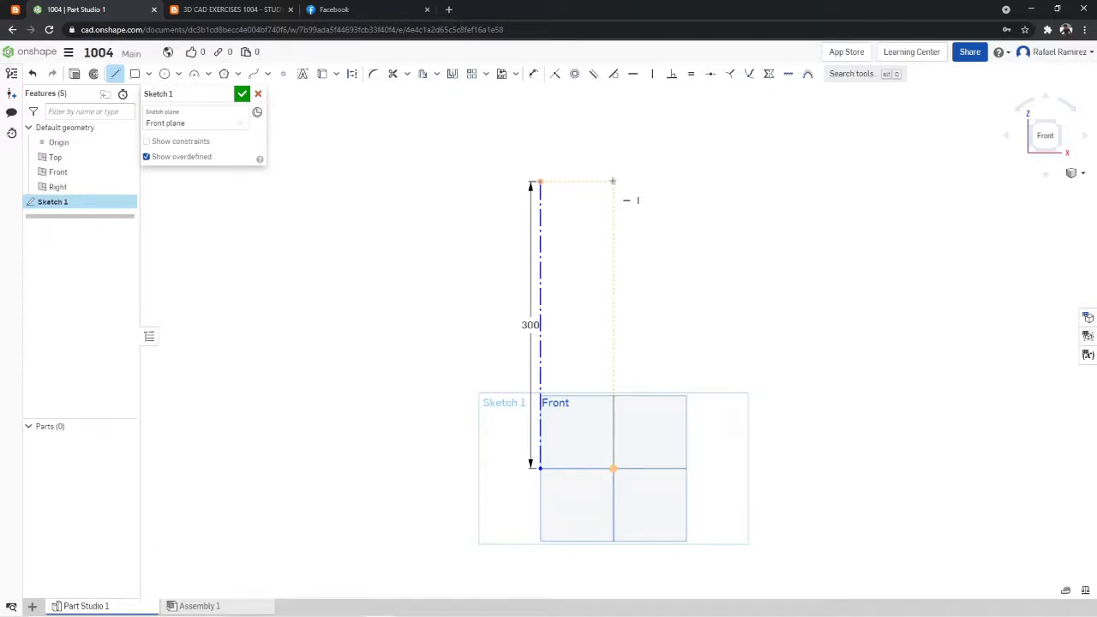
- Sketch a horizontal line about 52 mm long, starting directly above the origin and level with the top of the 300 mm centerline
click(615, 182)
click(664, 182)
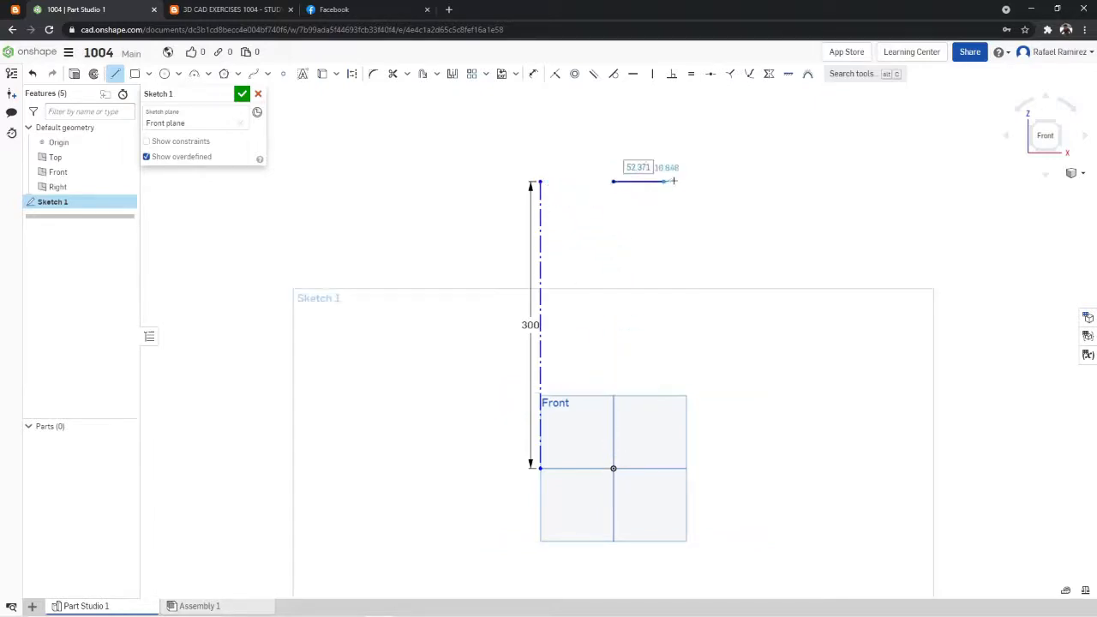
click(117, 77)
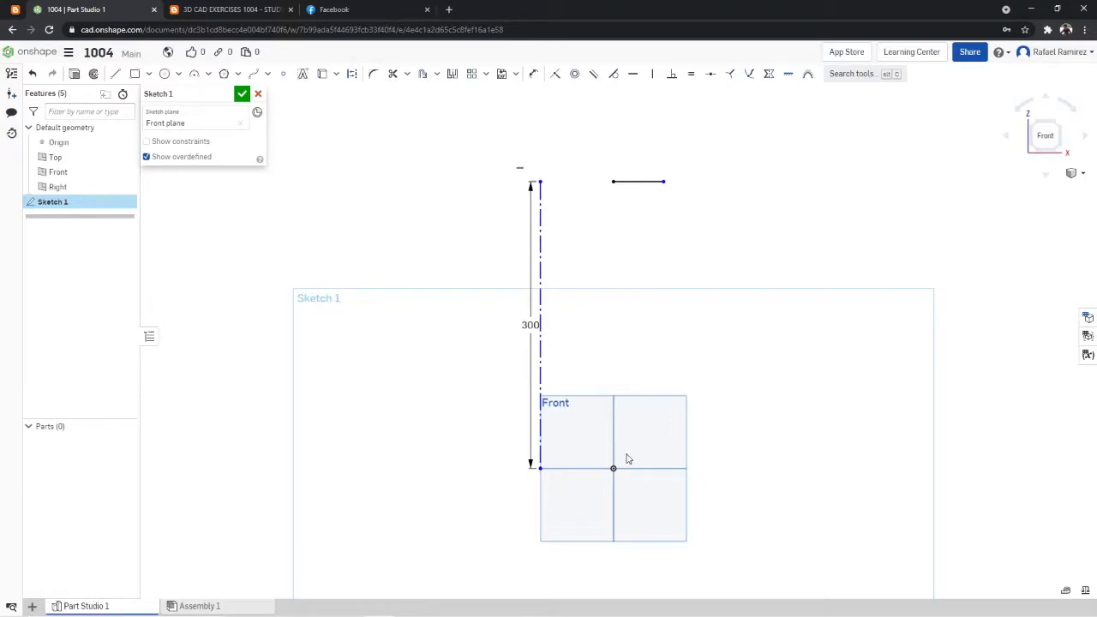
- Dimension the new horizontal line as 60 mm, checking the neck diameter in the 1004 exercise drawing
click(618, 471)
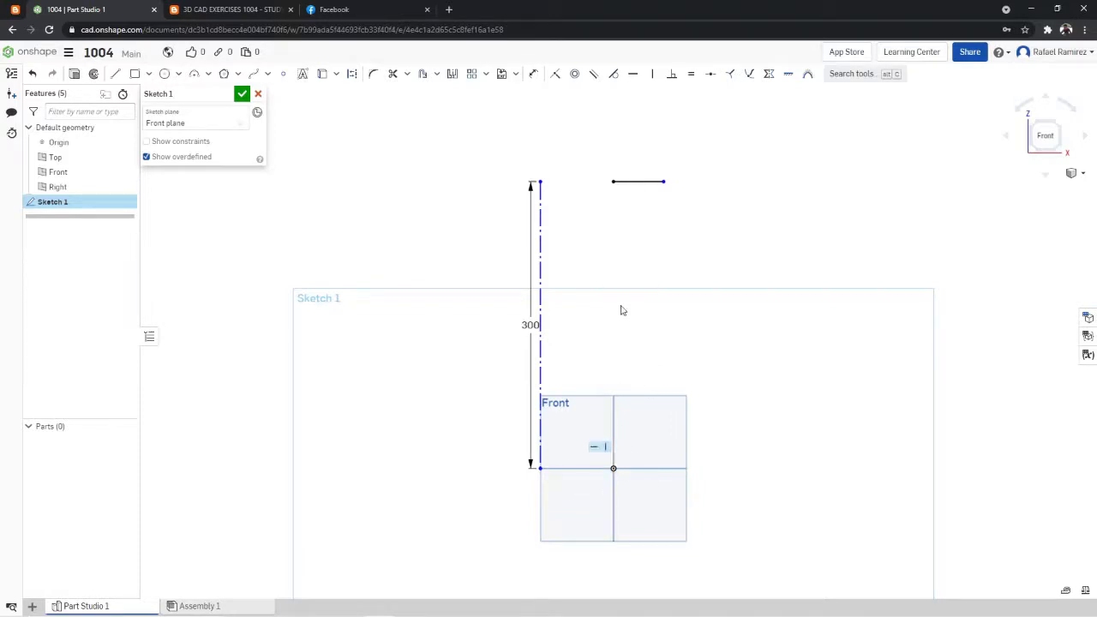
click(634, 181)
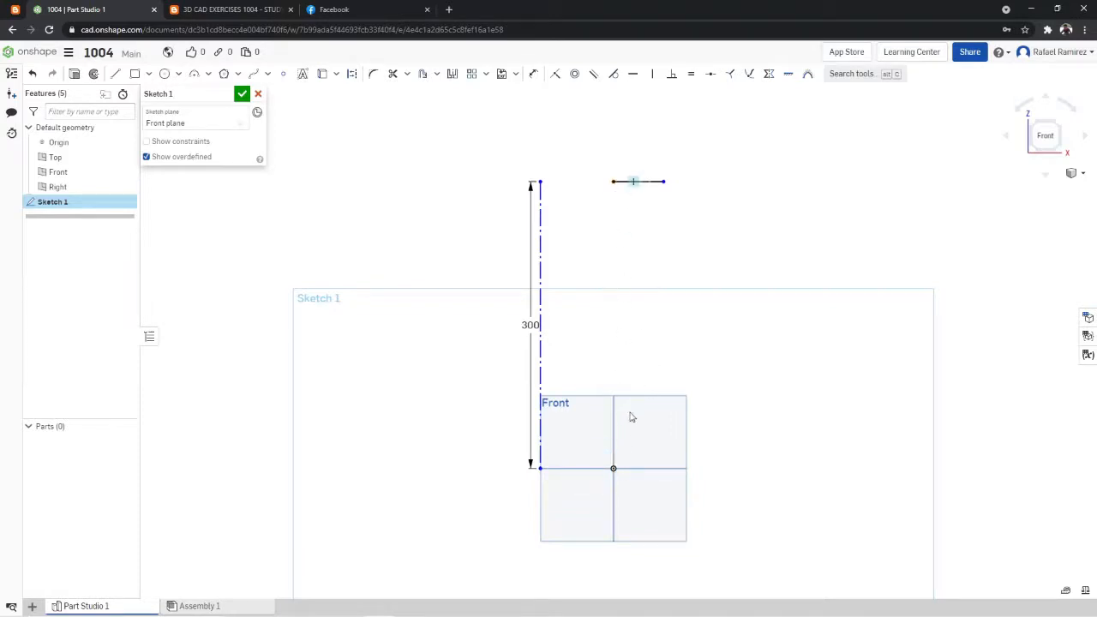
click(533, 74)
click(639, 181)
click(639, 121)
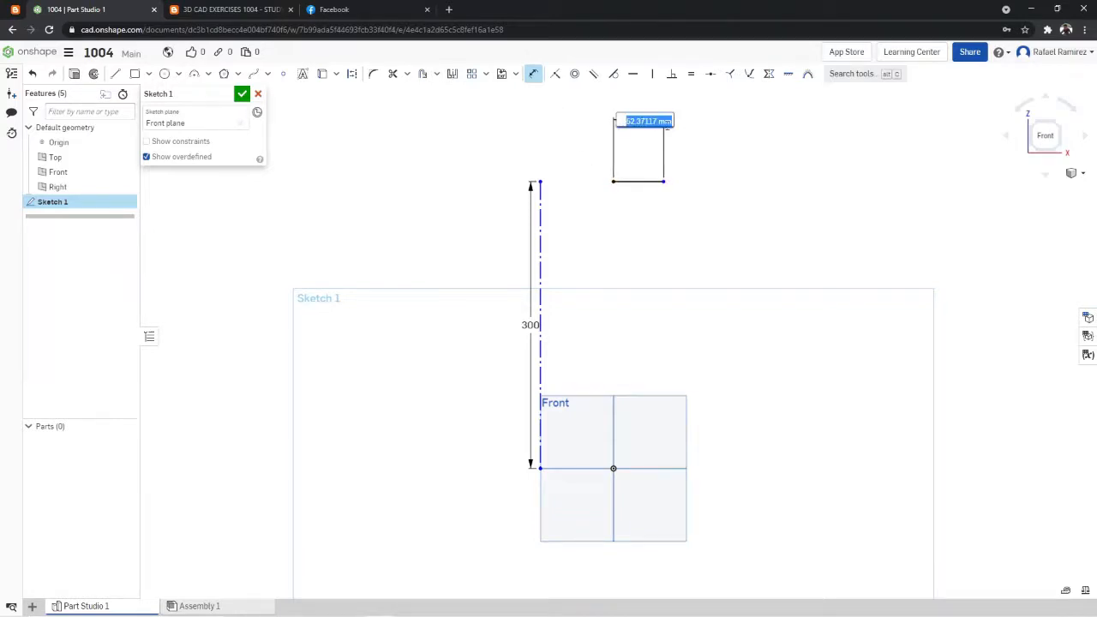
click(229, 10)
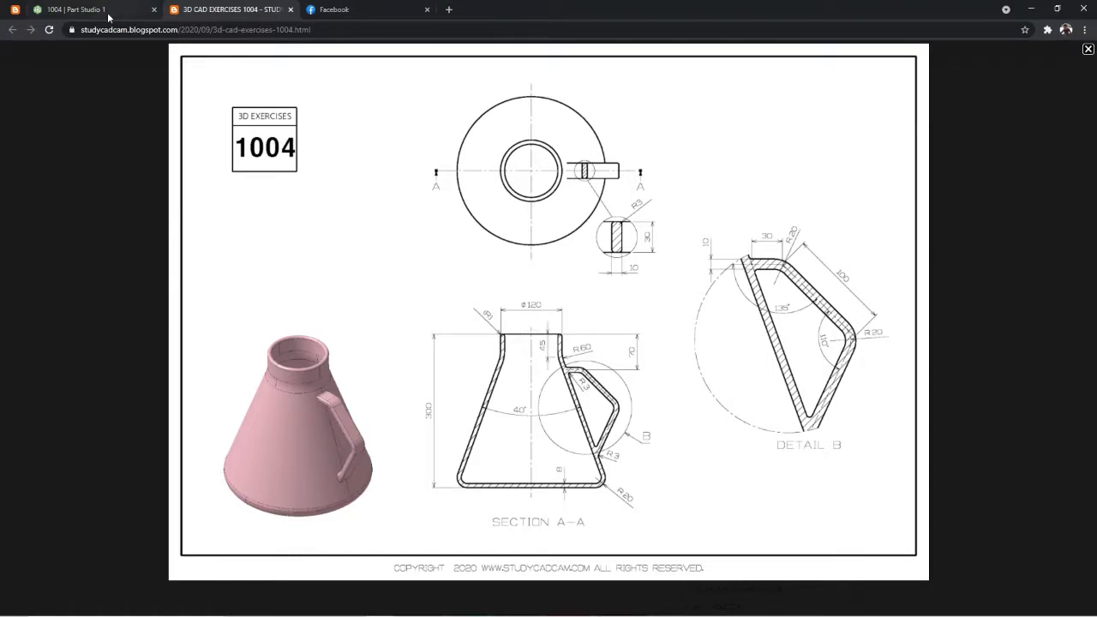
click(103, 10)
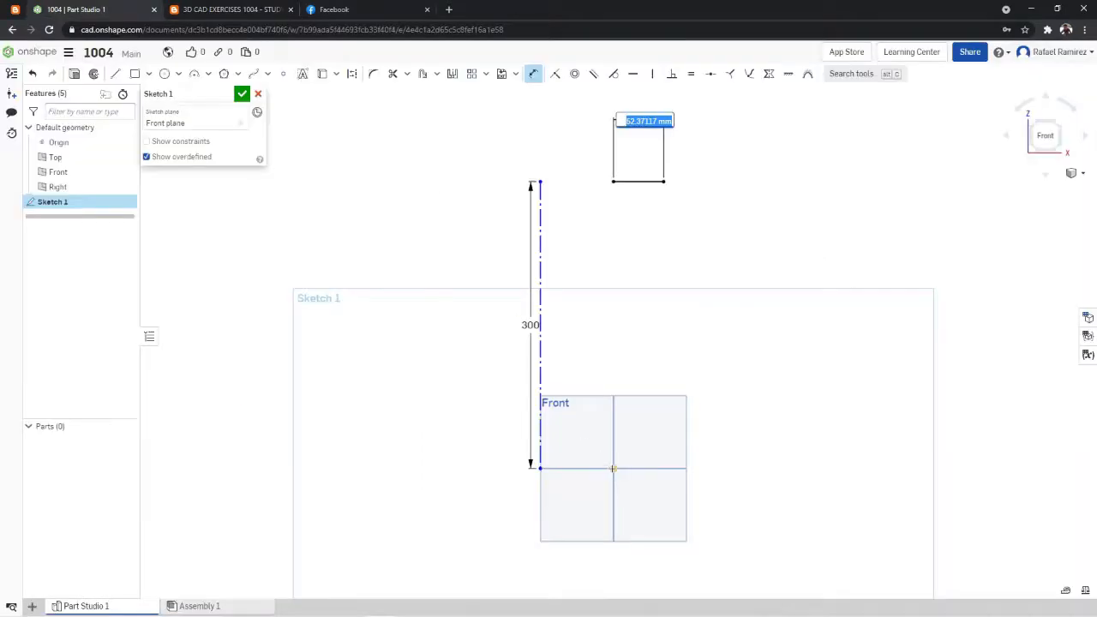
text(60)
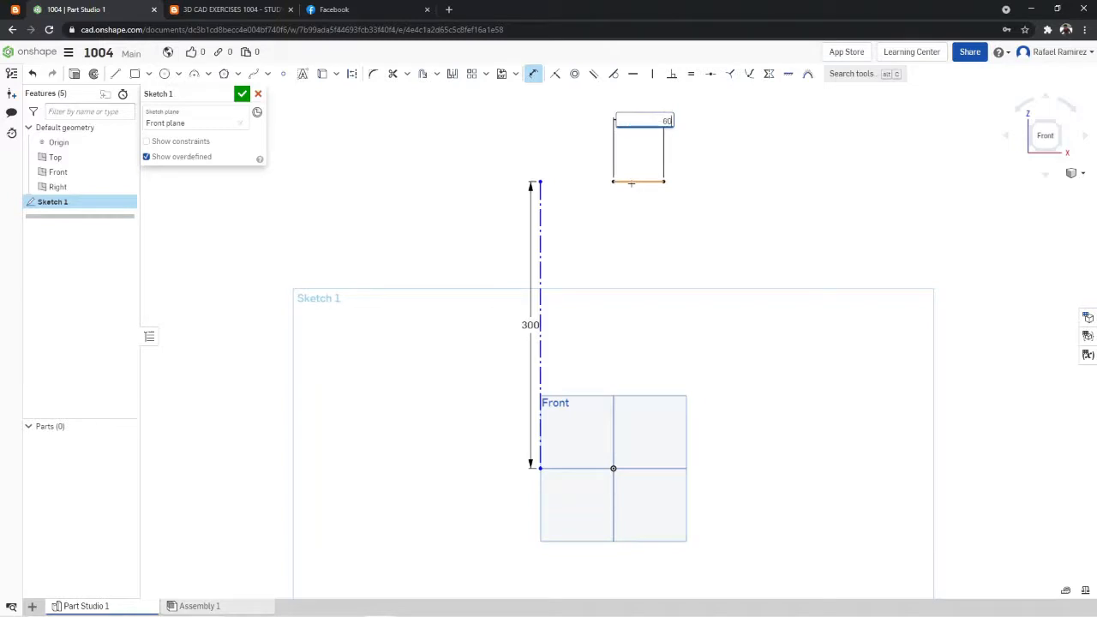
key(Return)
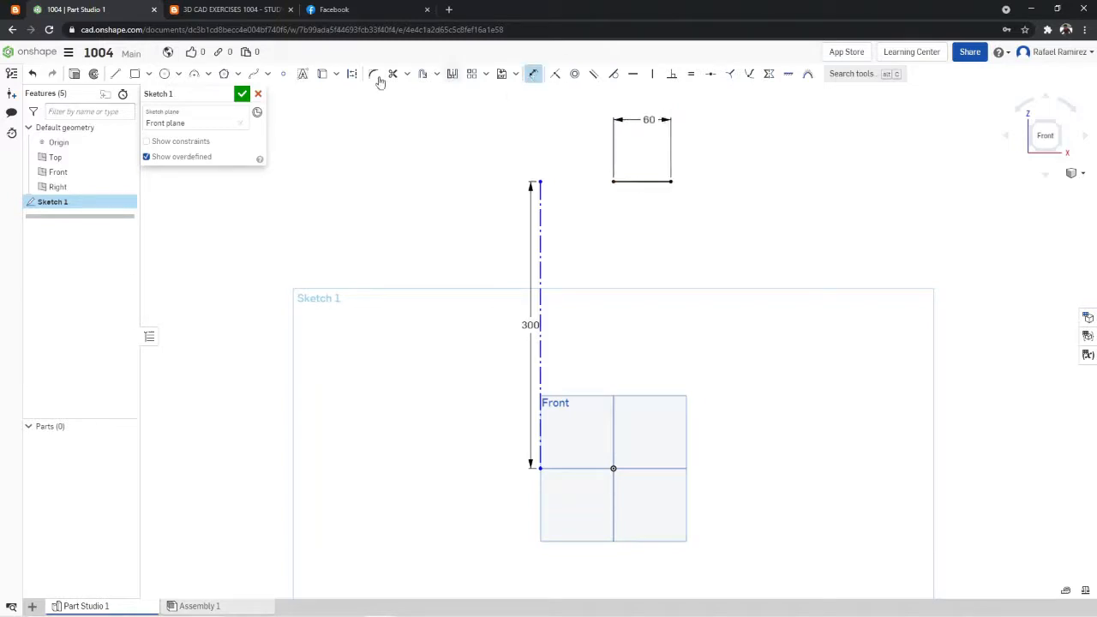
- Sketch a horizontal line leftward from the point above the origin and dimension it as 60 mm
click(114, 75)
click(572, 181)
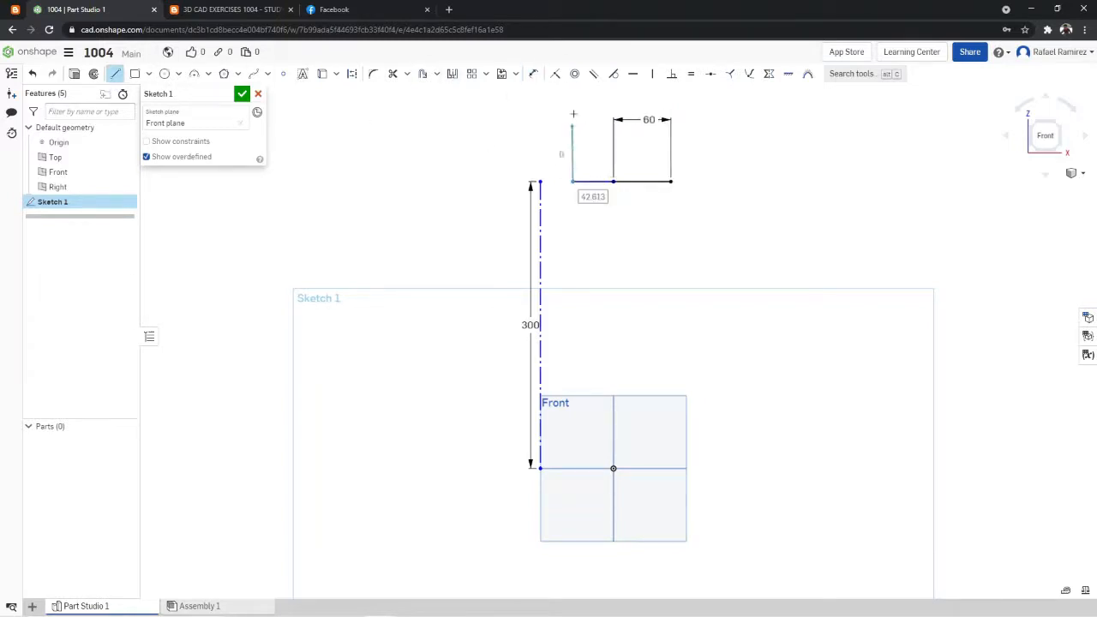
click(533, 75)
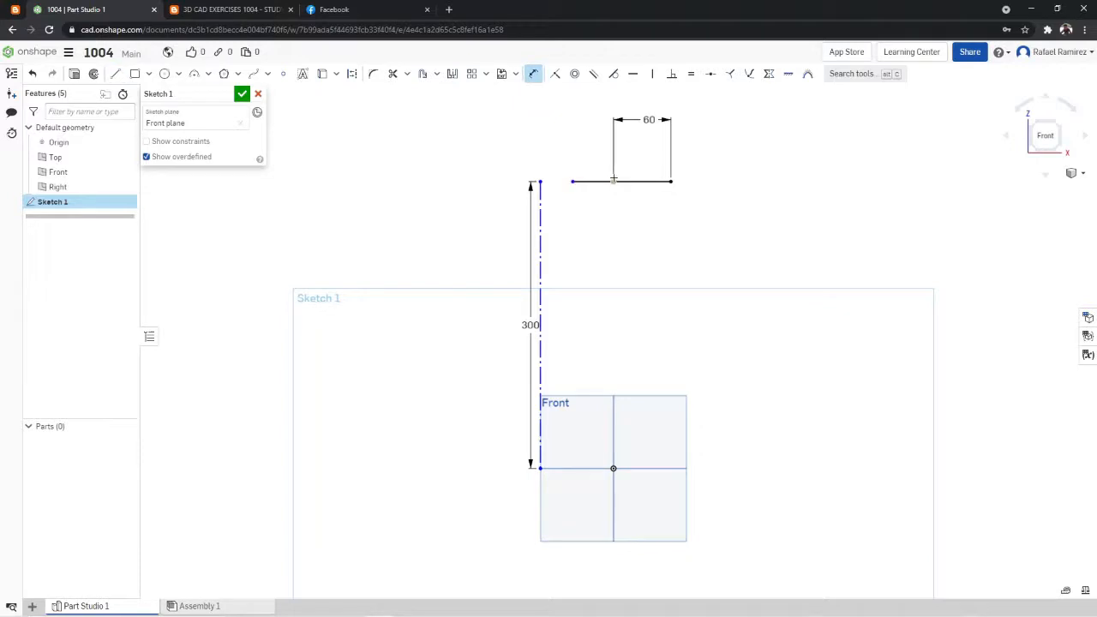
click(600, 181)
click(600, 120)
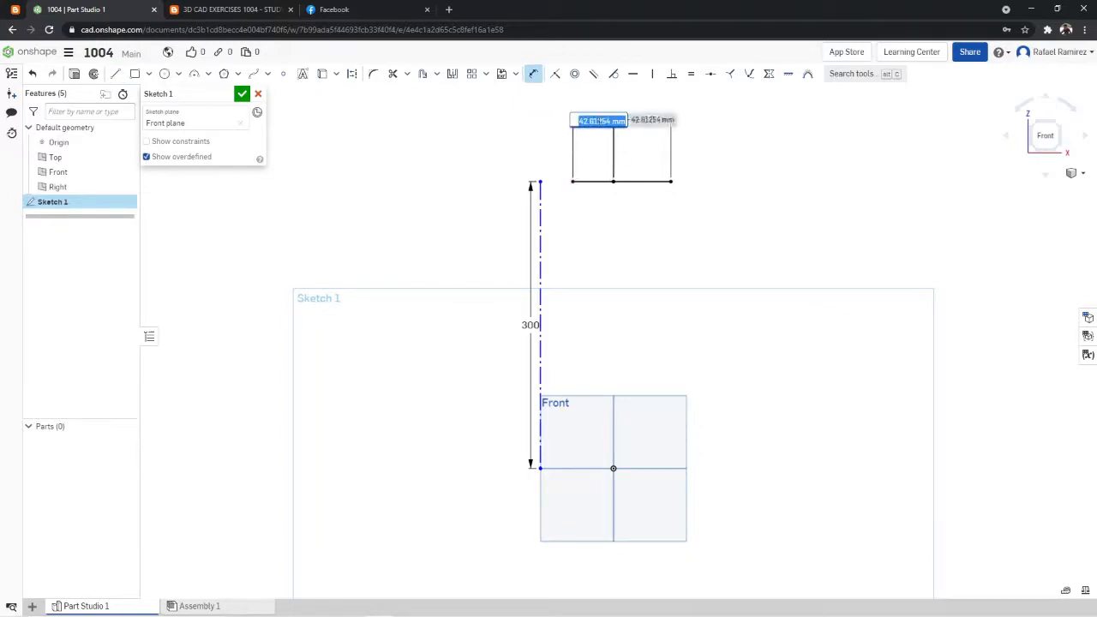
text(60)
key(Return)
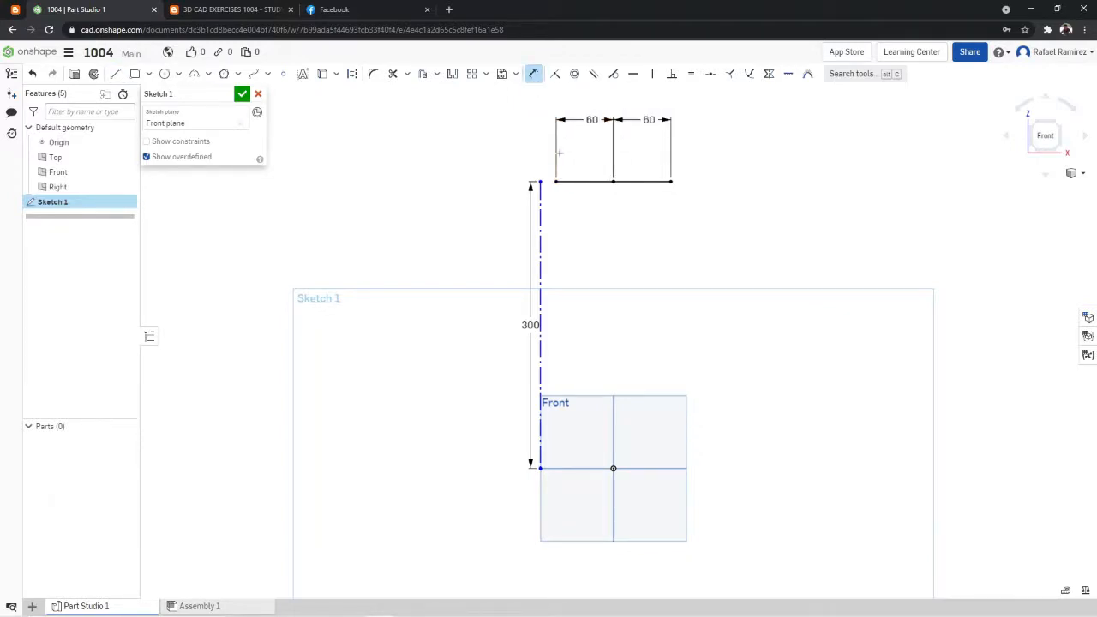
- Add a driven overall dimension between the outer endpoints of the two 60 mm lines
click(556, 181)
click(671, 181)
click(635, 96)
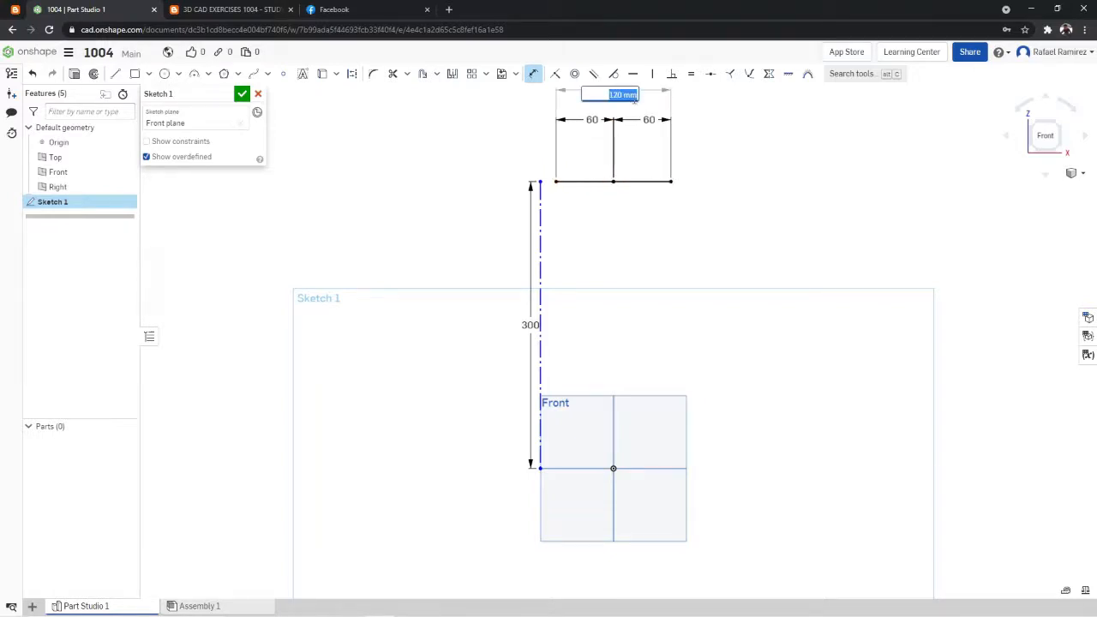
key(Return)
scroll(652, 104, down, 6)
scroll(665, 109, up, 4)
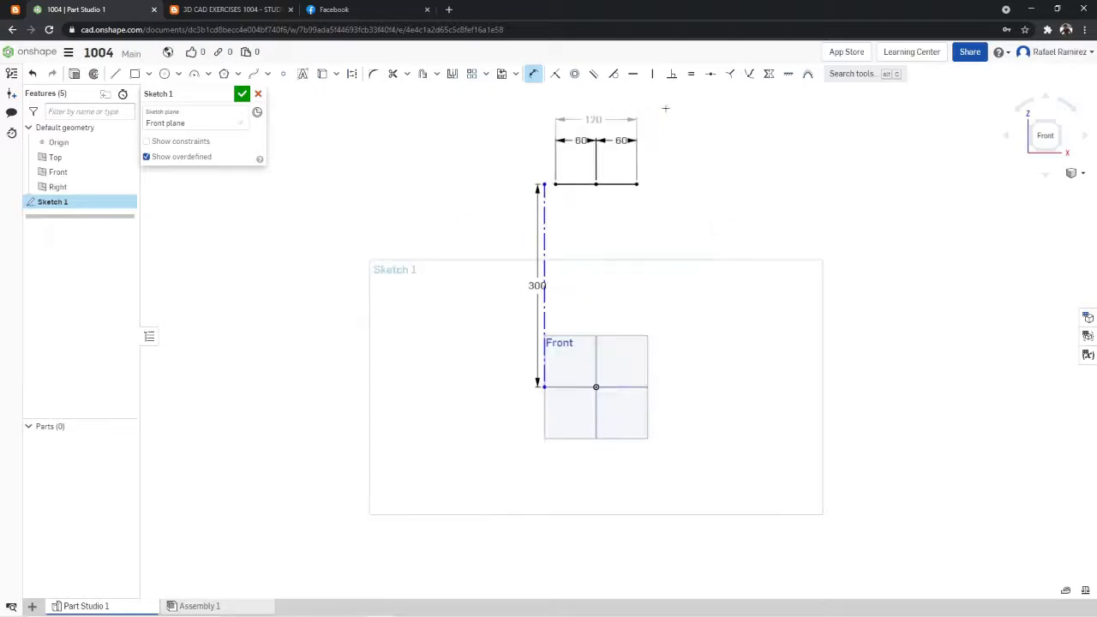
scroll(639, 120, up, 2)
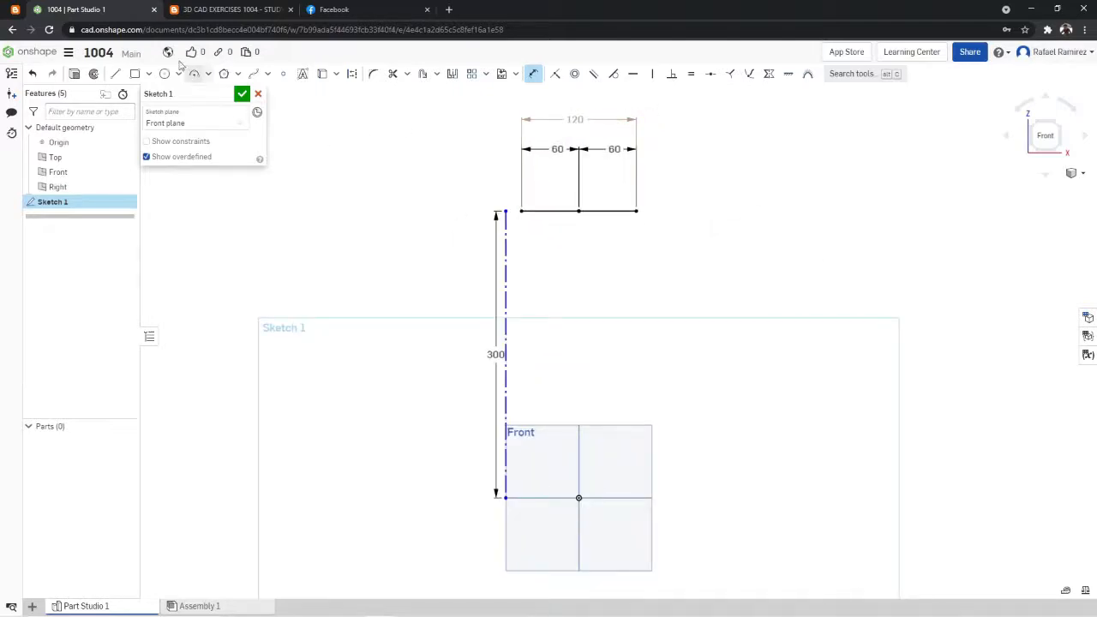
- Check the neck height in the exercise drawing and sketch a vertical line about 50 mm long down from the top edge's left end
click(203, 10)
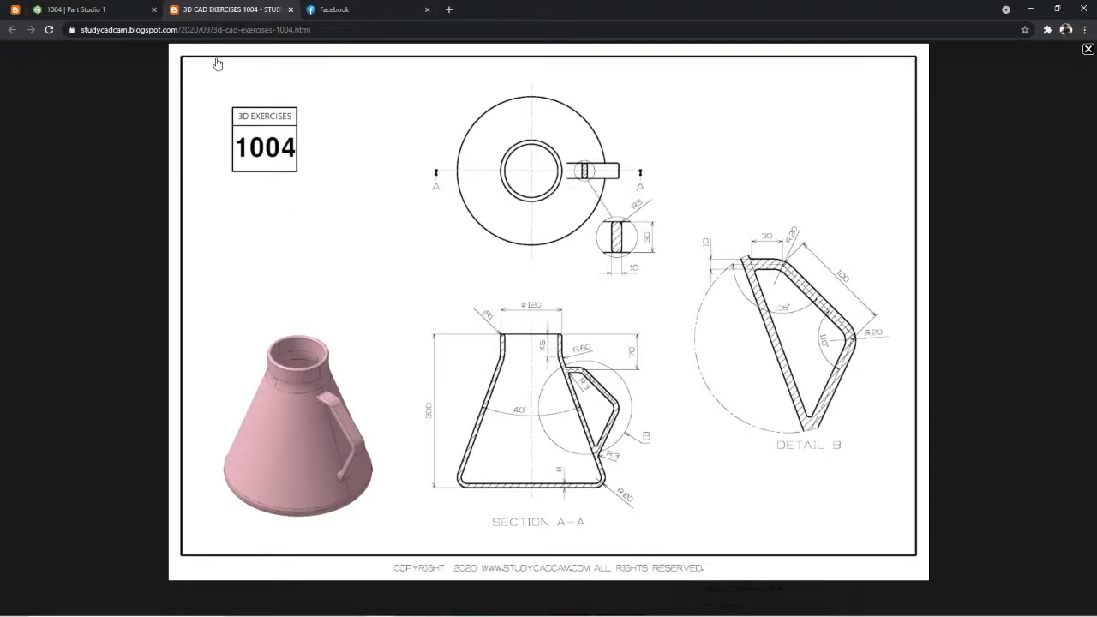
click(102, 6)
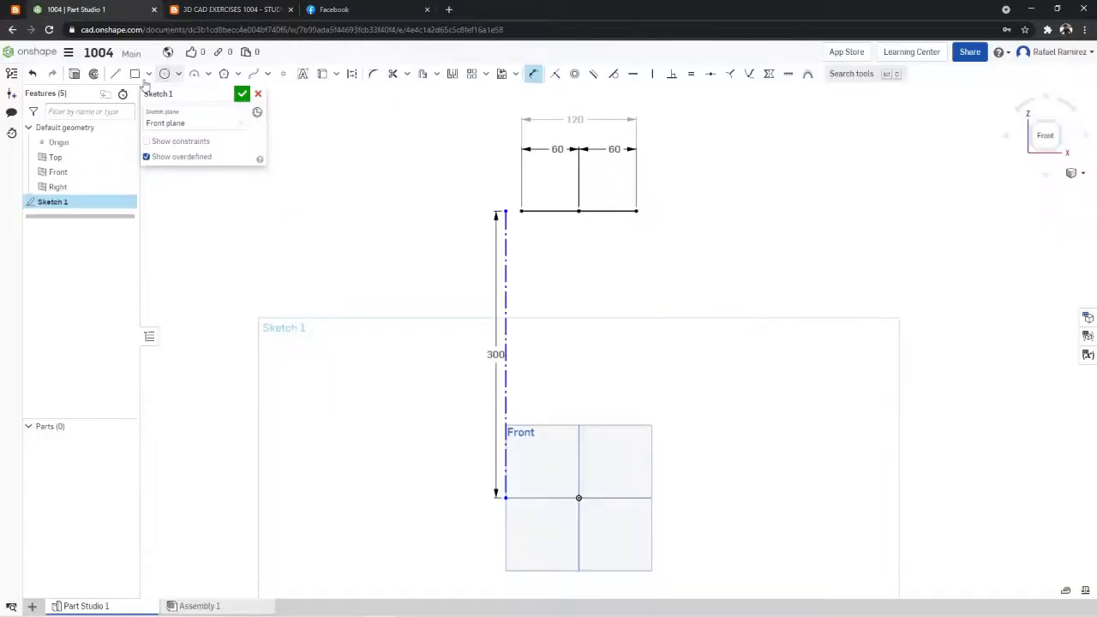
click(116, 74)
scroll(578, 192, up, 3)
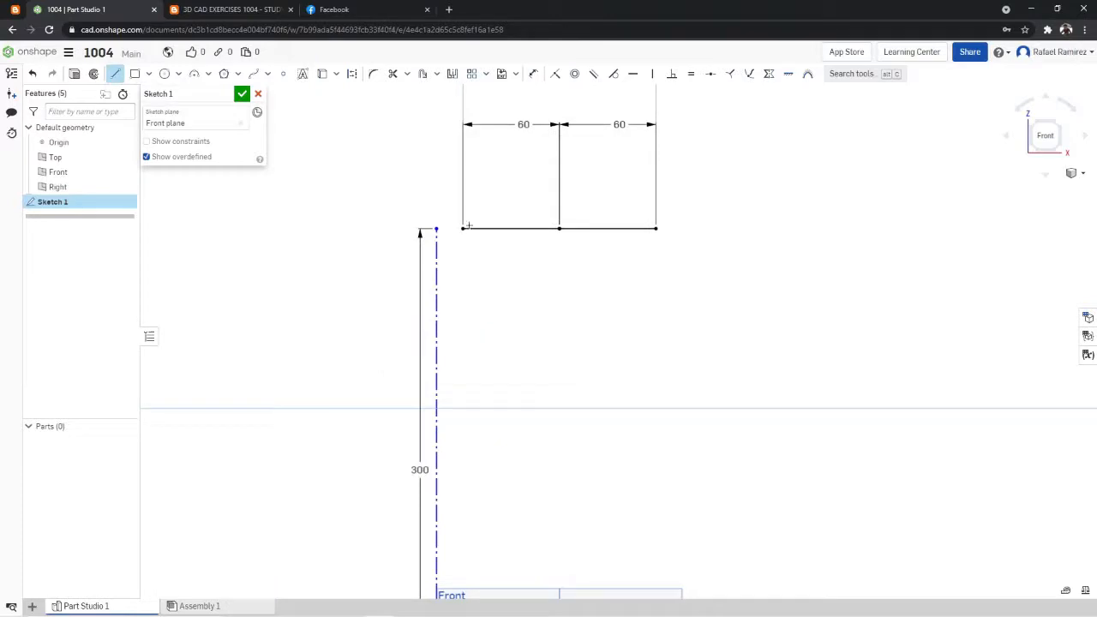
click(462, 230)
click(463, 308)
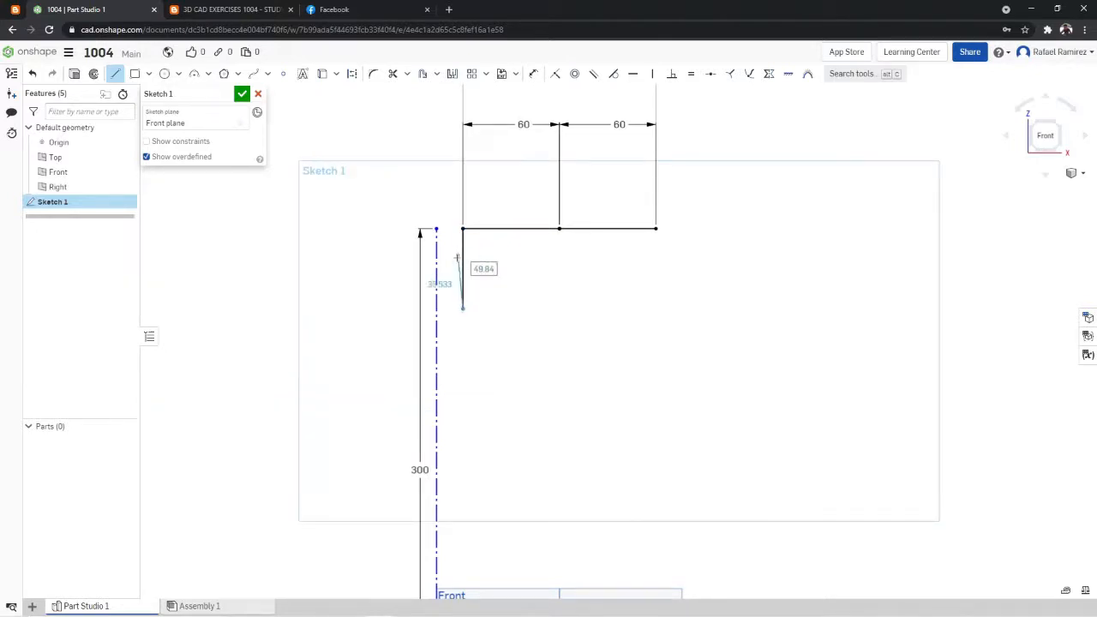
- Dimension the left vertical line as 45 mm, following the neck height in the exercise drawing
click(533, 74)
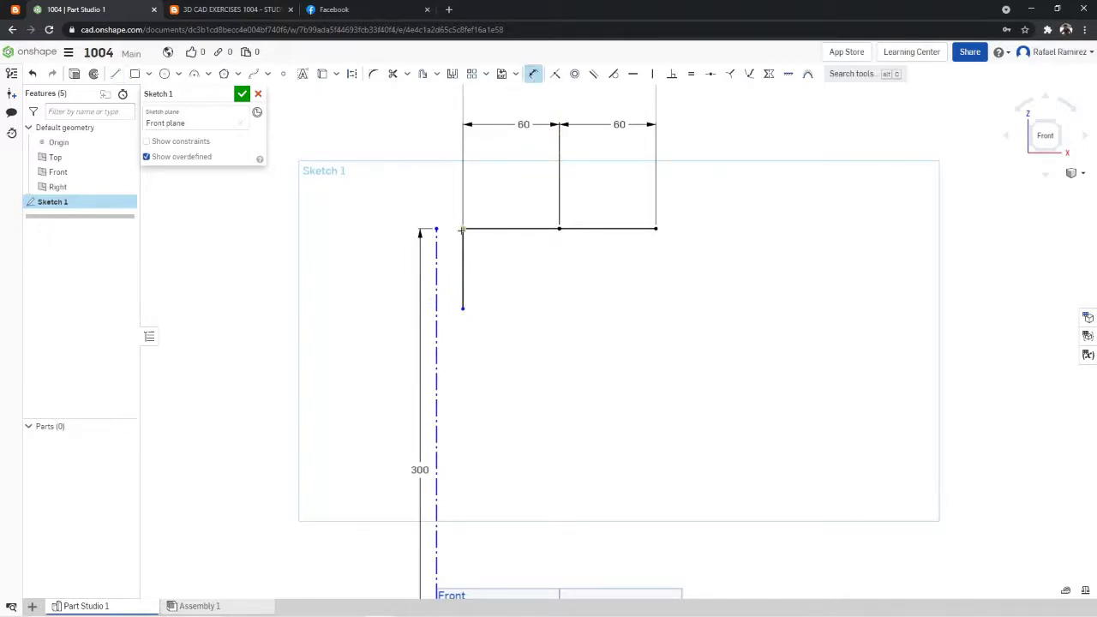
click(462, 303)
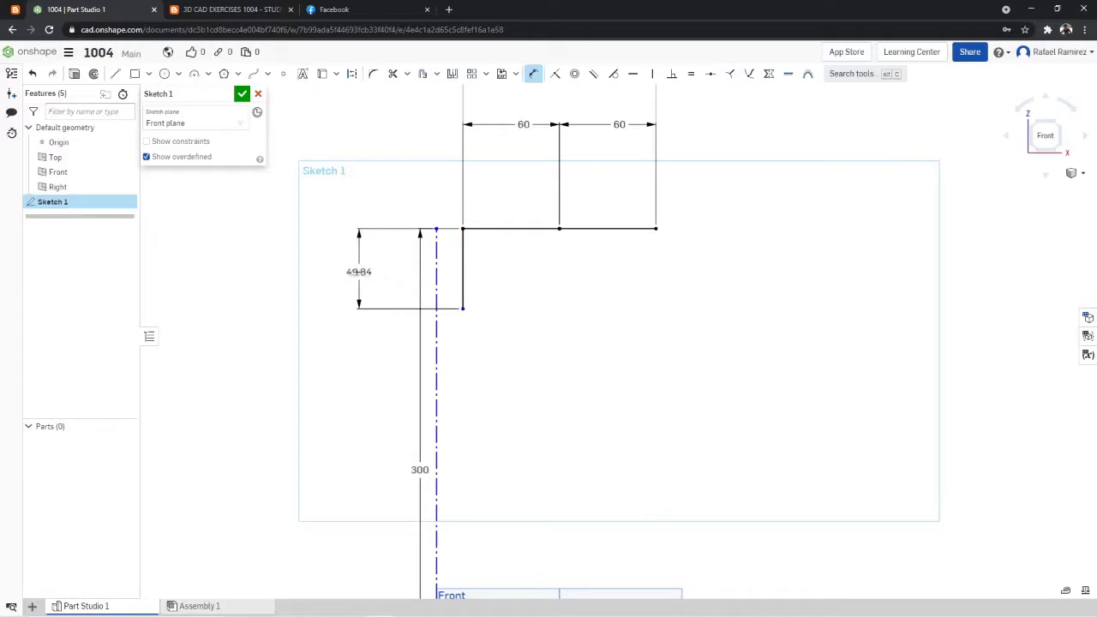
click(353, 271)
click(227, 8)
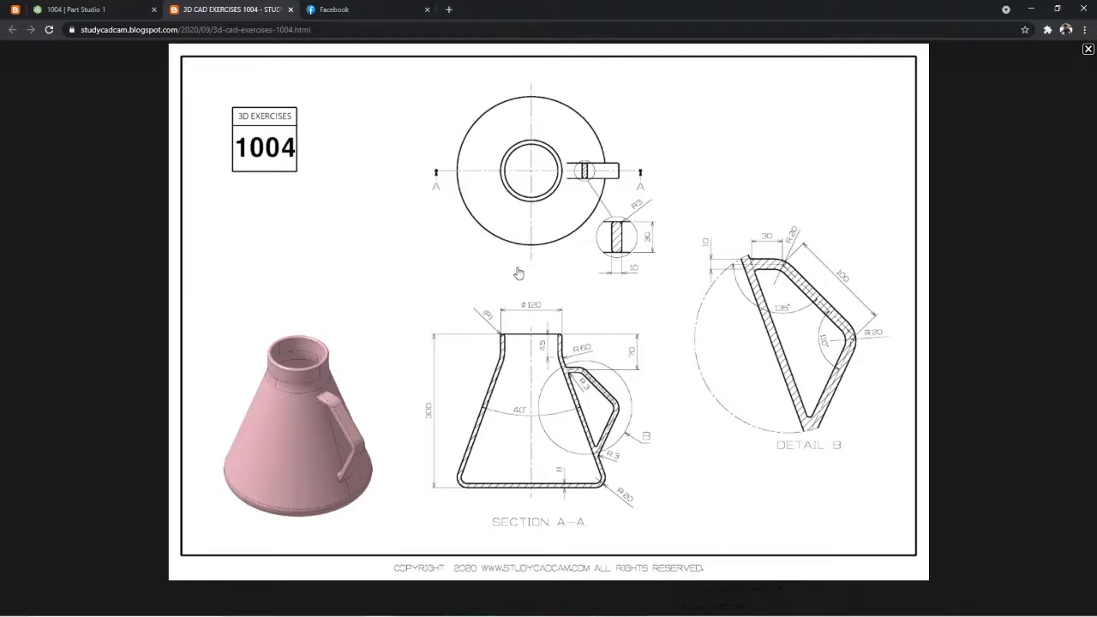
click(127, 11)
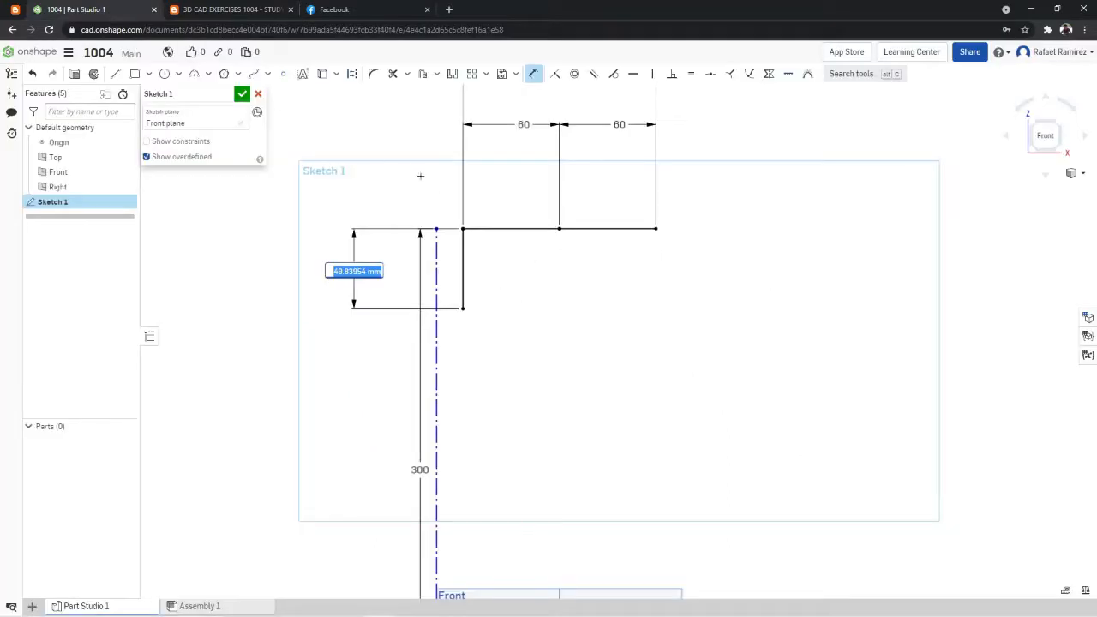
text(45)
key(Return)
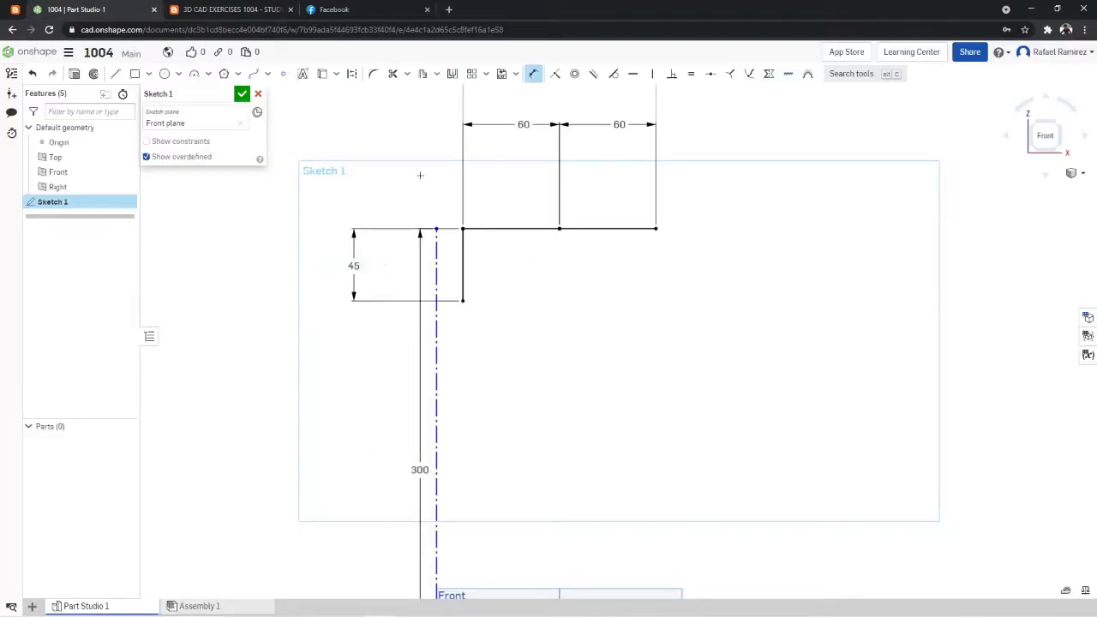
click(115, 73)
click(115, 74)
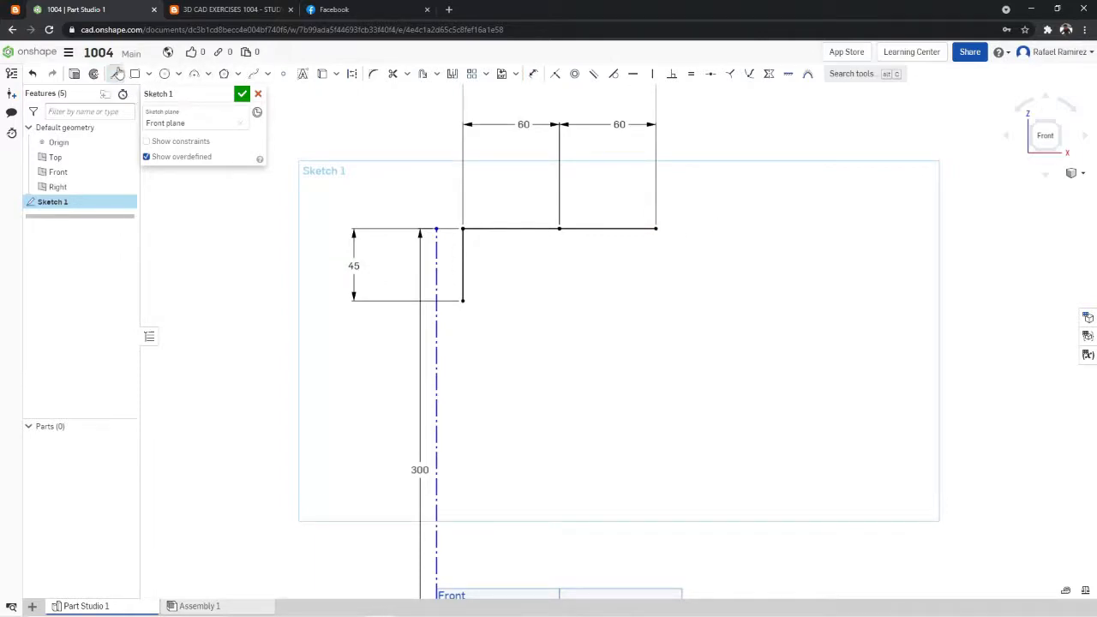
click(659, 229)
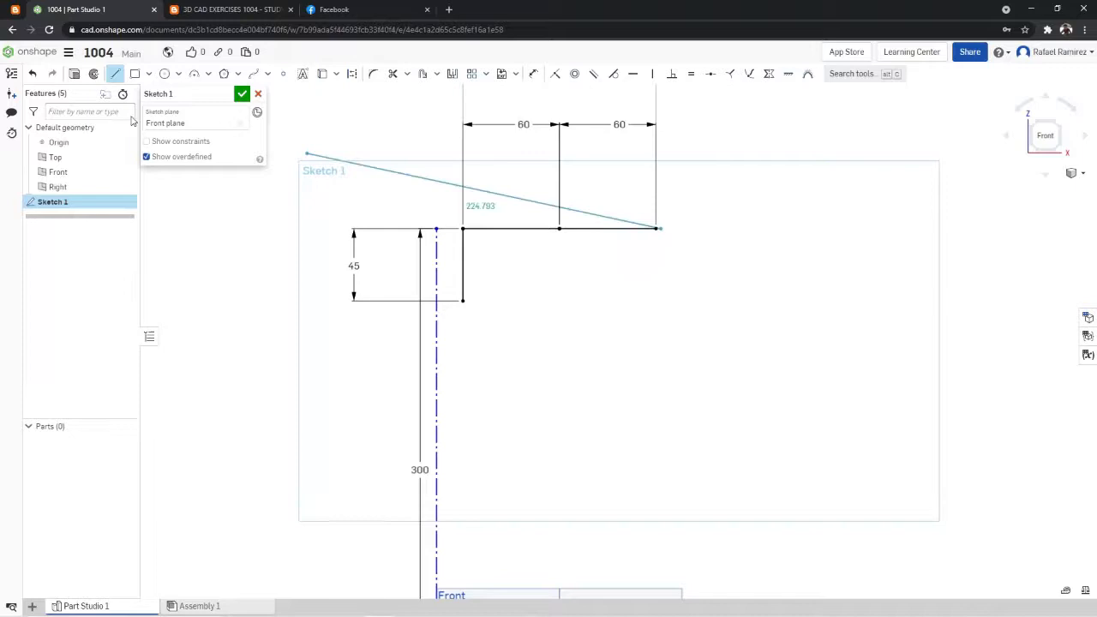
click(115, 74)
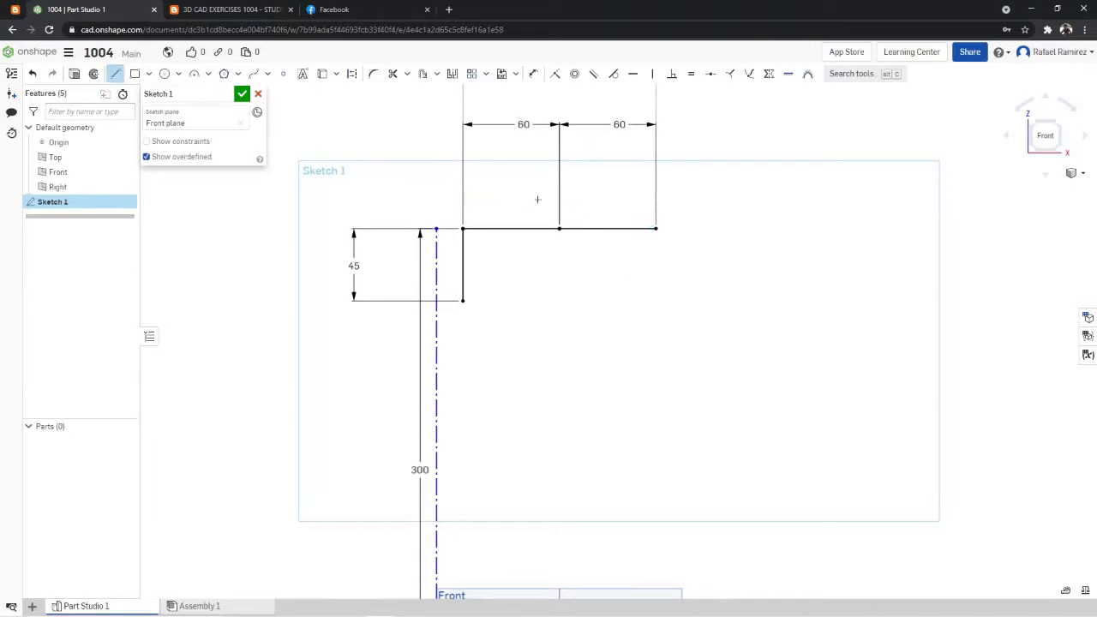
- Sketch a vertical line down from the right end of the top edge and dimension it as 45 mm
click(657, 229)
click(656, 303)
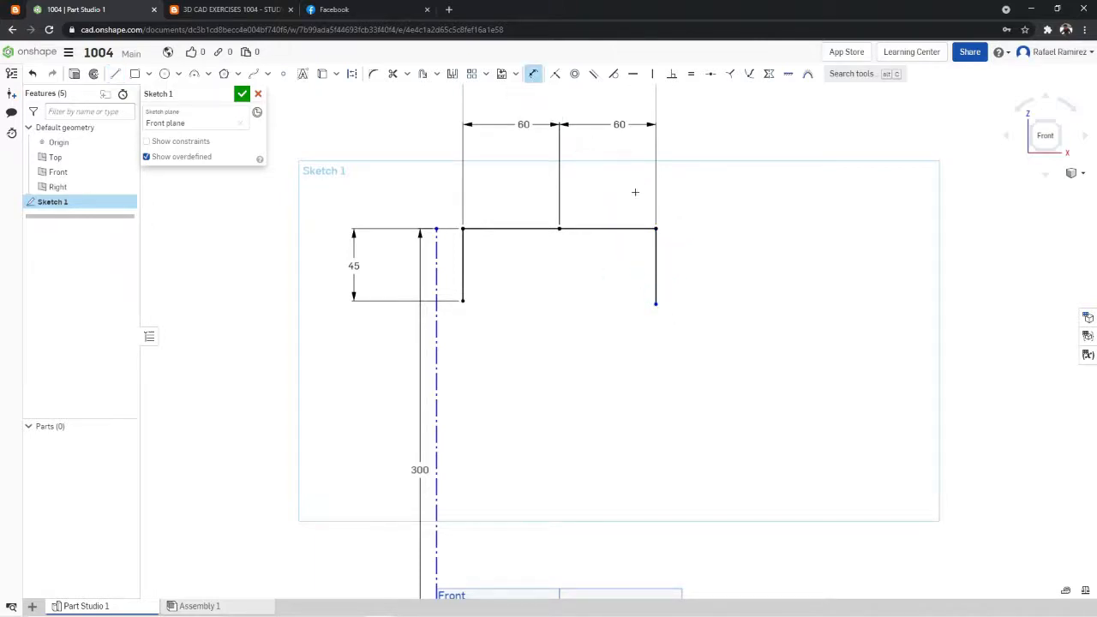
click(657, 304)
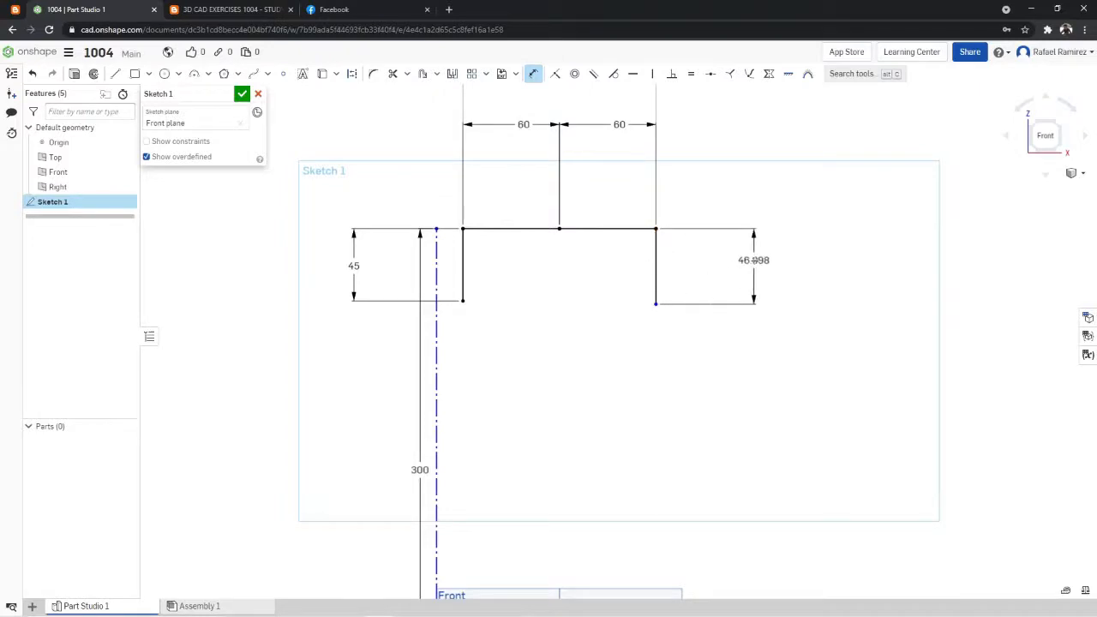
click(753, 260)
key(Return)
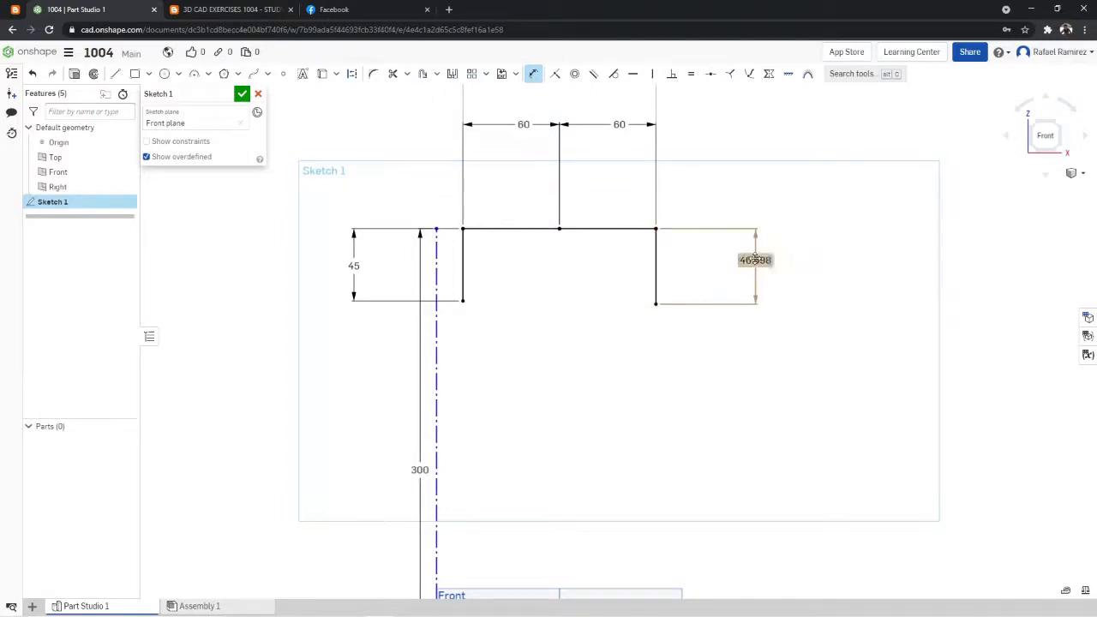
text(45)
key(Return)
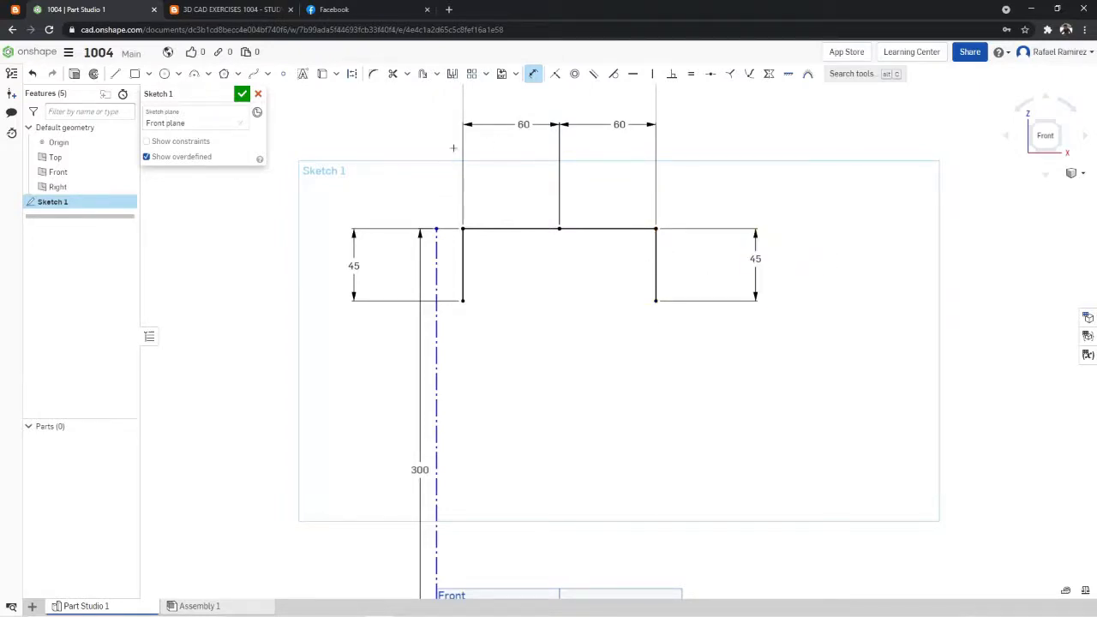
- Check the exercise drawing and sketch an 8 mm line inward from the top edge's left end, with a 45 mm vertical line down from it
click(266, 10)
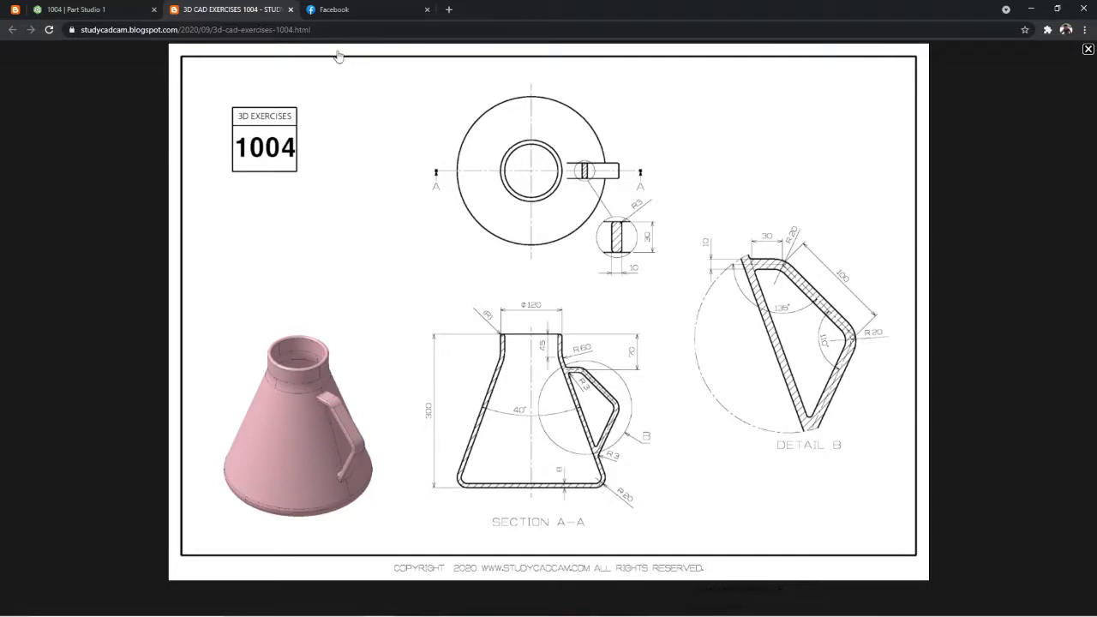
click(147, 8)
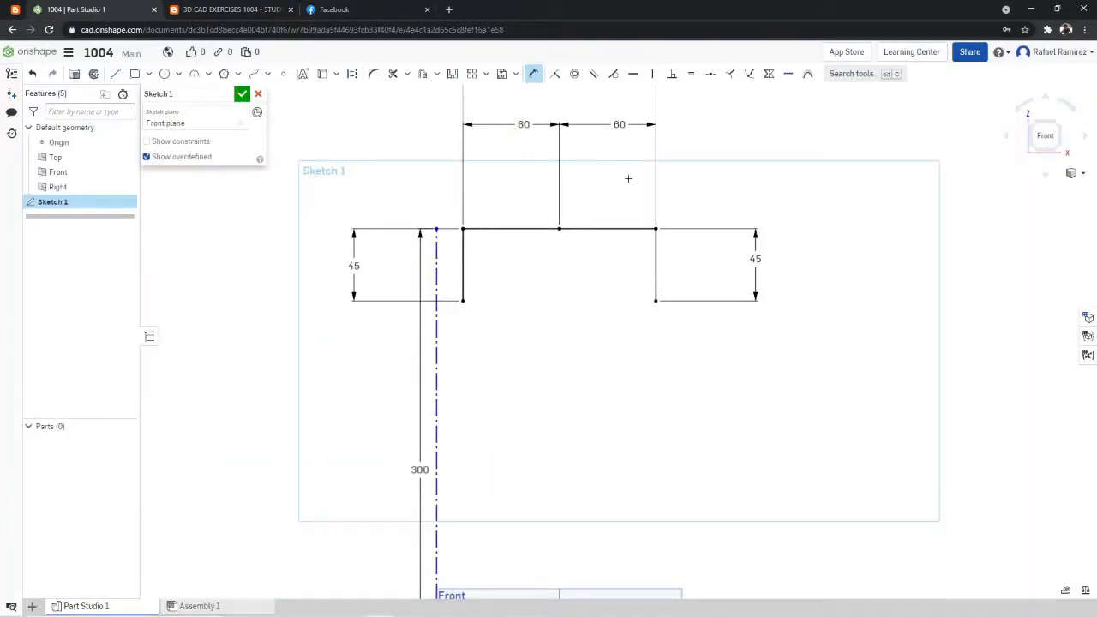
scroll(629, 172, up, 1)
click(333, 10)
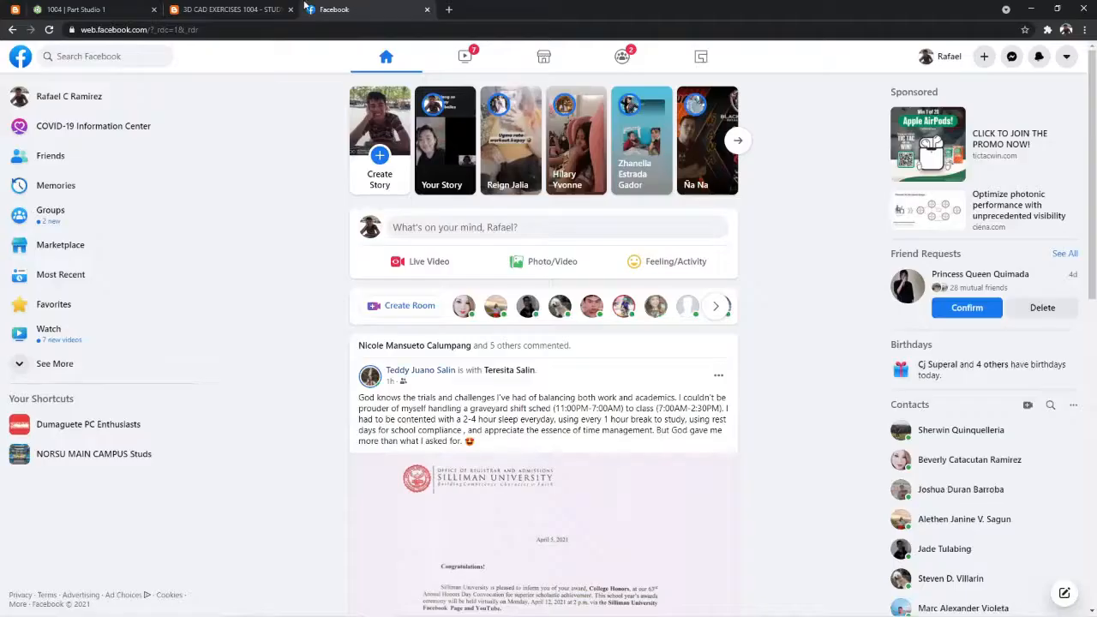
click(269, 7)
click(112, 9)
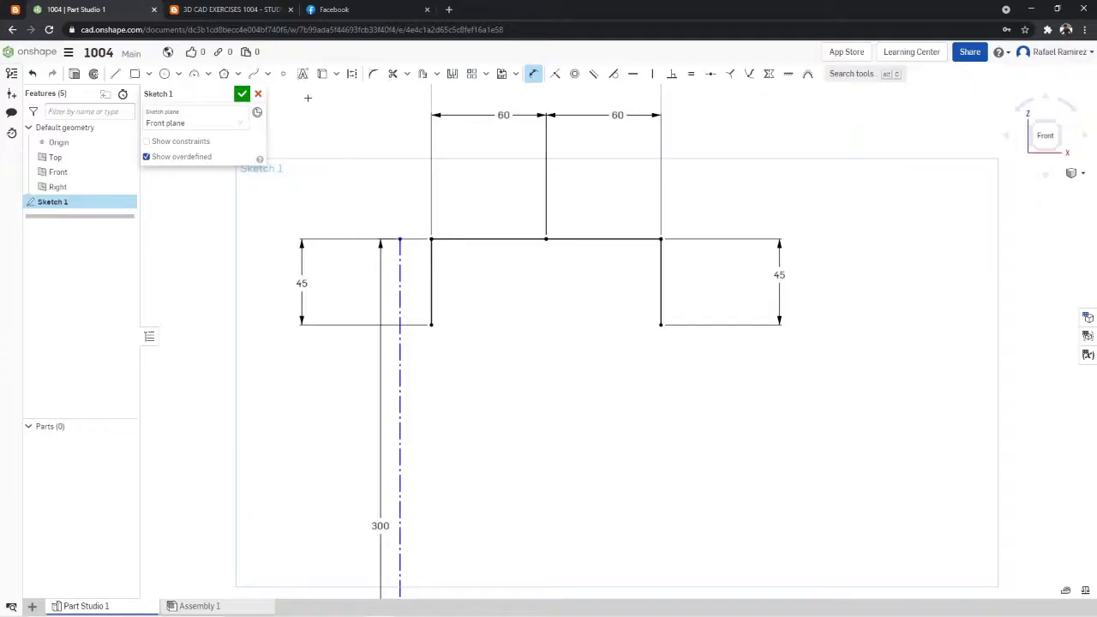
click(114, 74)
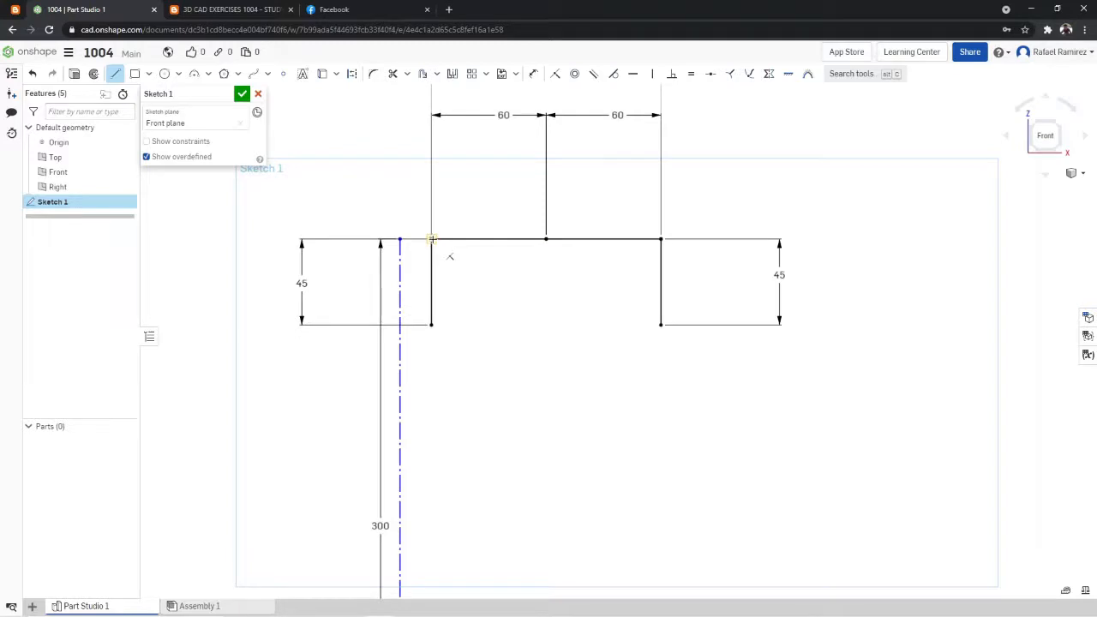
click(431, 239)
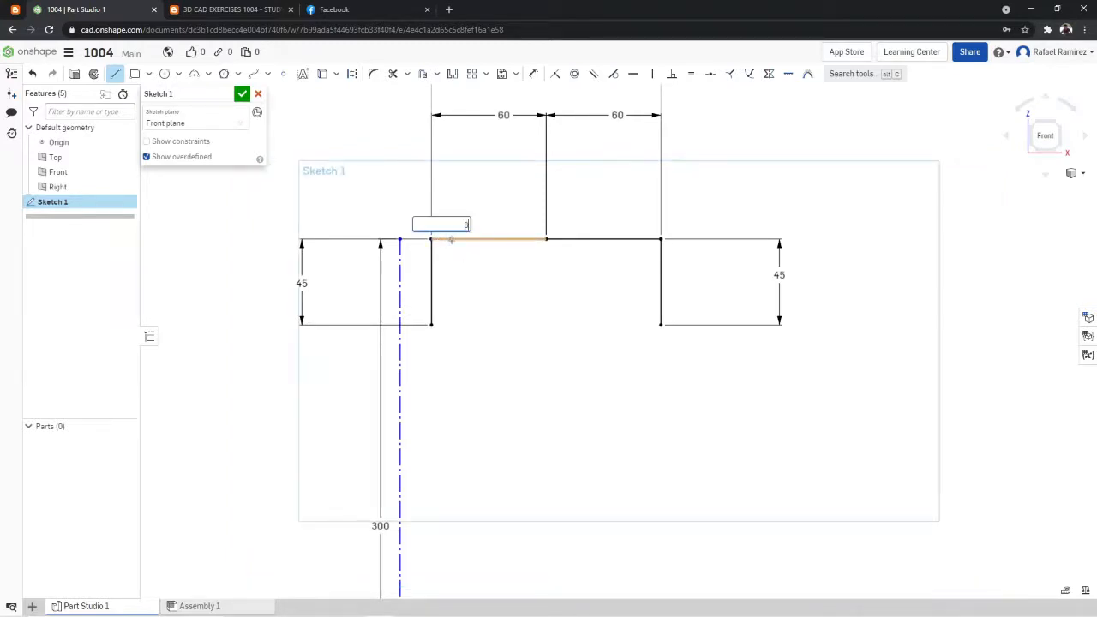
click(447, 239)
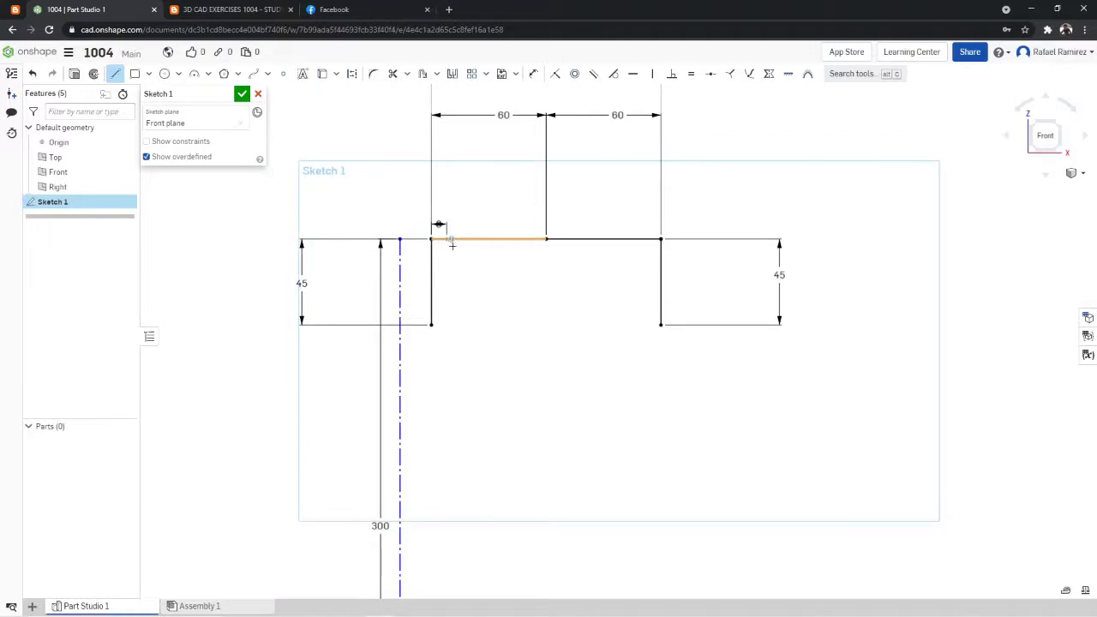
click(446, 325)
click(120, 77)
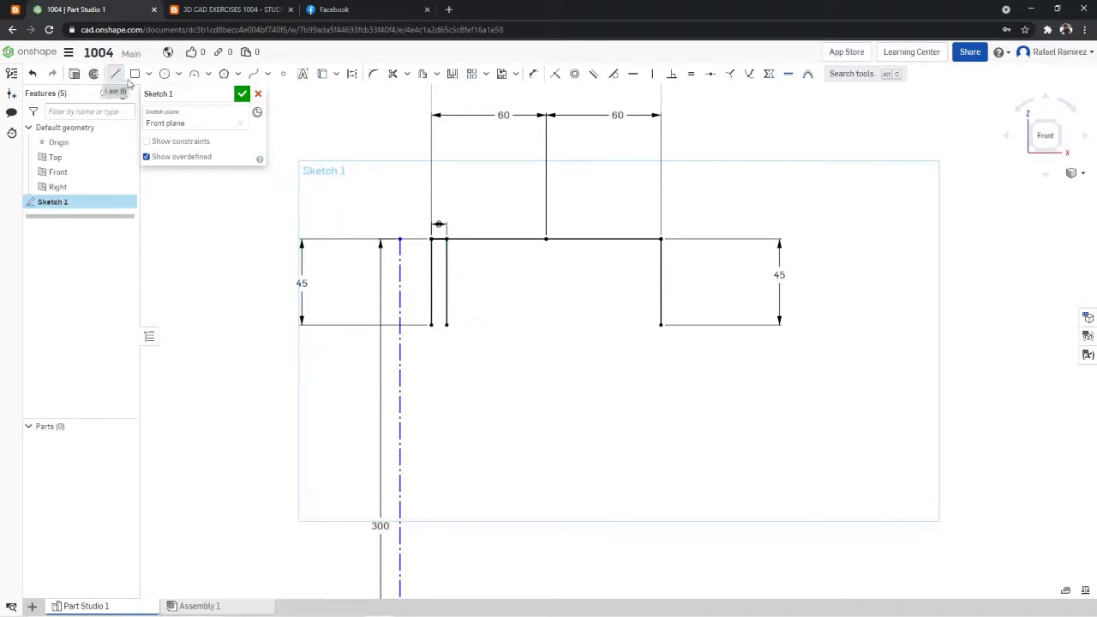
- Sketch an 8 mm line inward from the top edge's right end and a 45 mm vertical line down from it
click(122, 78)
click(661, 239)
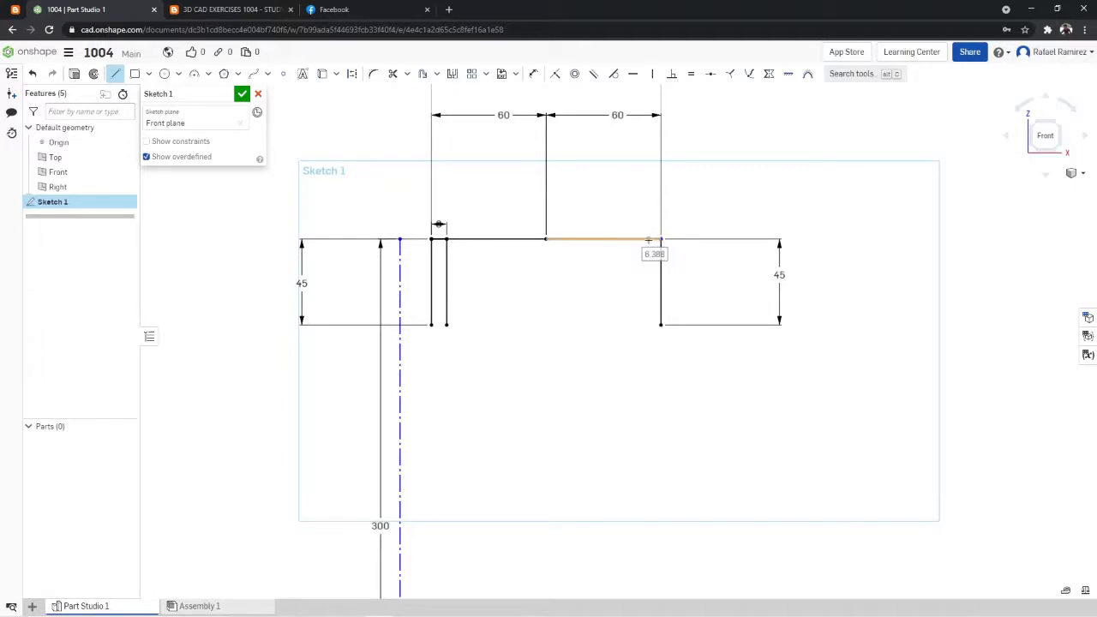
text(8)
key(Return)
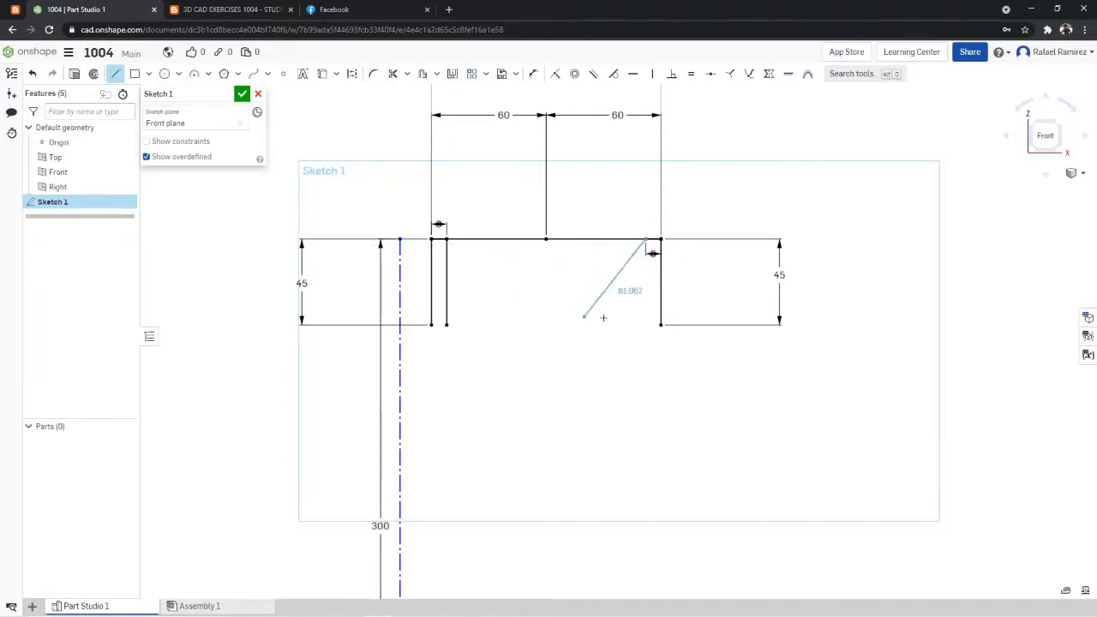
click(647, 326)
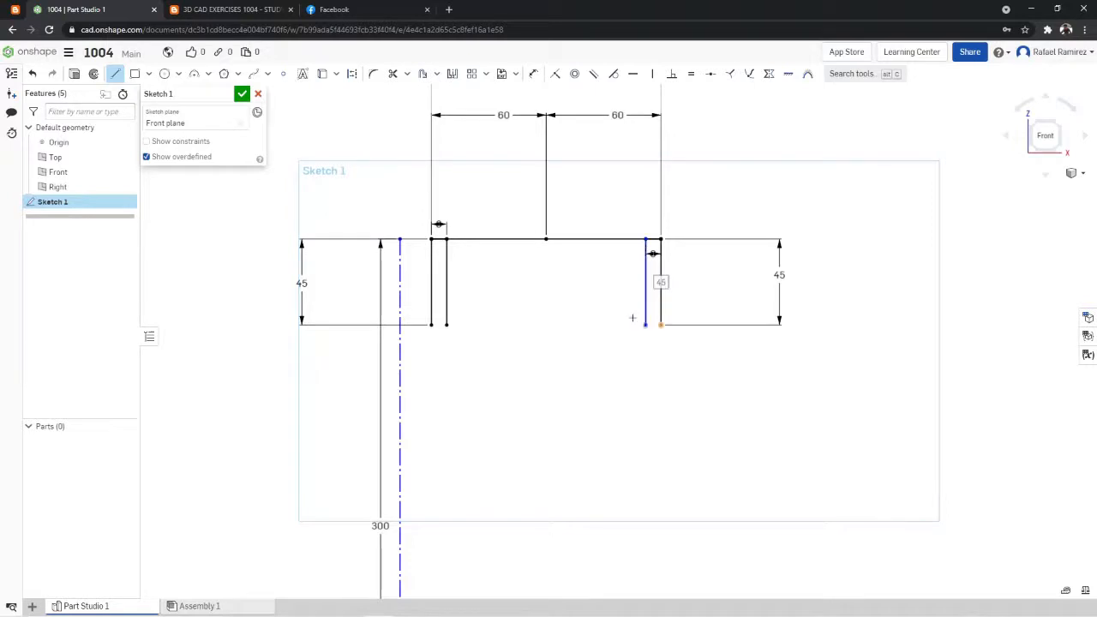
click(116, 76)
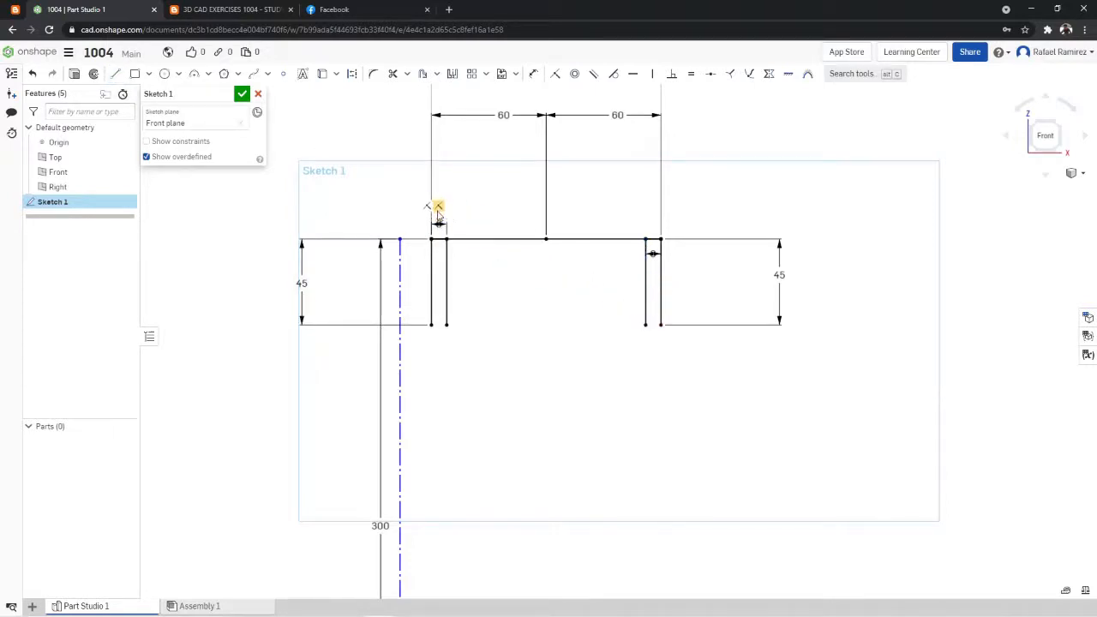
- Reposition the two 8 mm wall thickness dimensions above the top edge, with their values outside the neck
drag(439, 221, 441, 160)
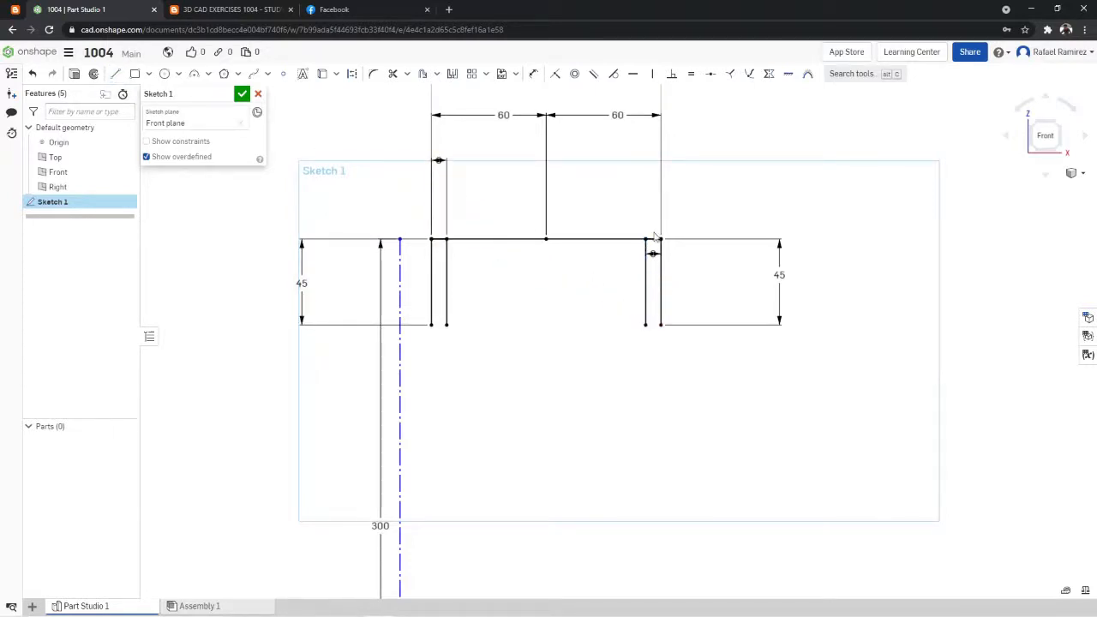
drag(654, 253, 717, 162)
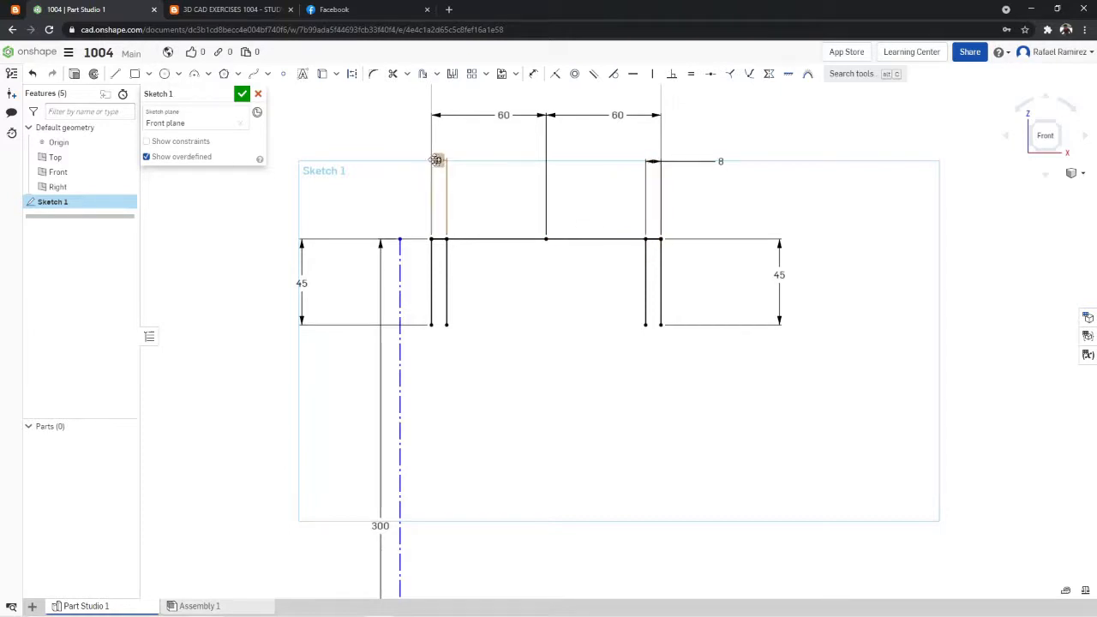
drag(438, 162, 357, 156)
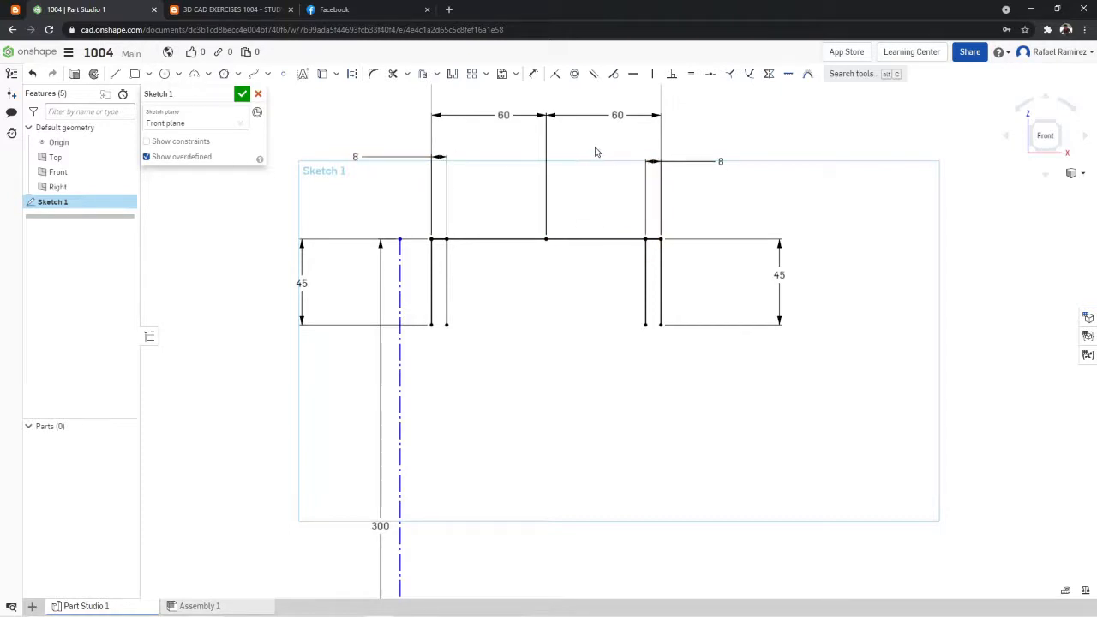
- Check the neck radius in the exercise drawing and sketch a 60 mm diameter circle centred on the left outer vertical line's lower end
click(258, 7)
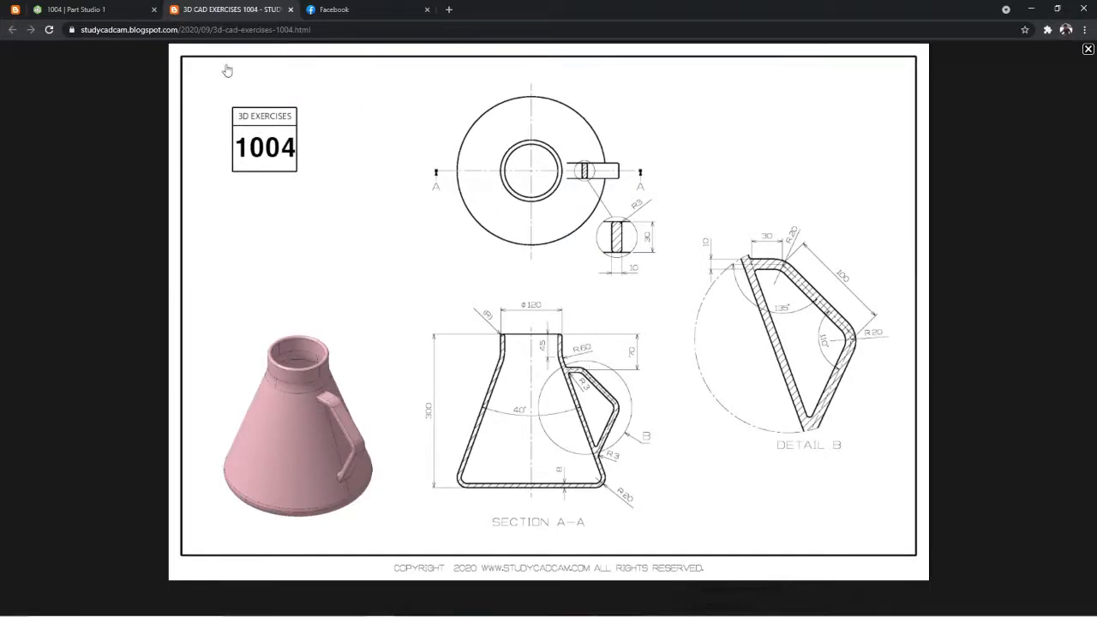
click(73, 9)
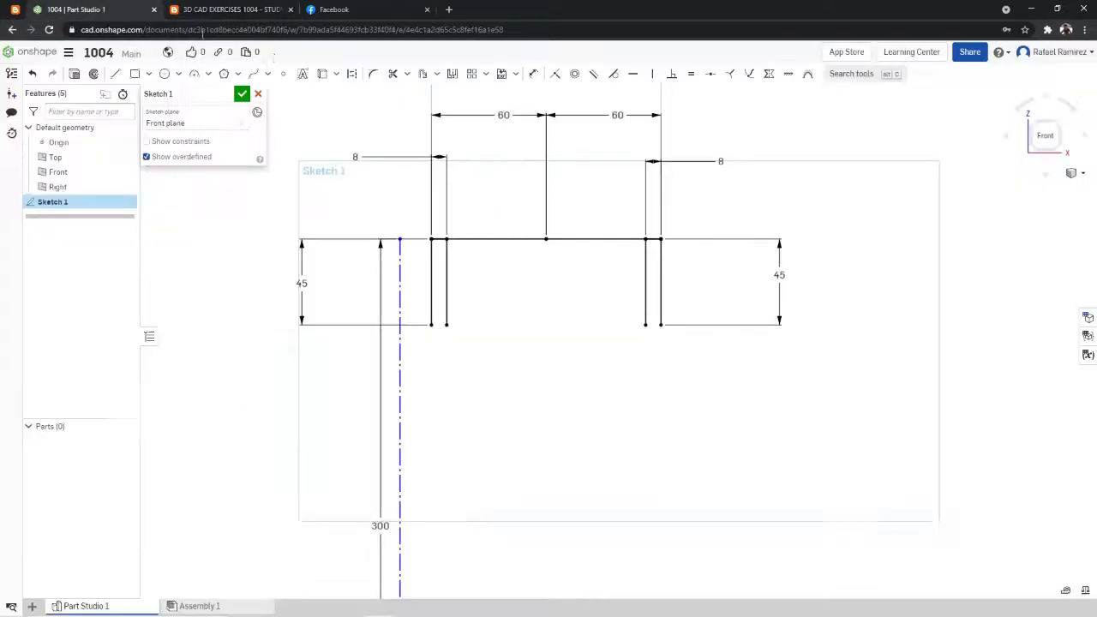
click(166, 75)
click(166, 75)
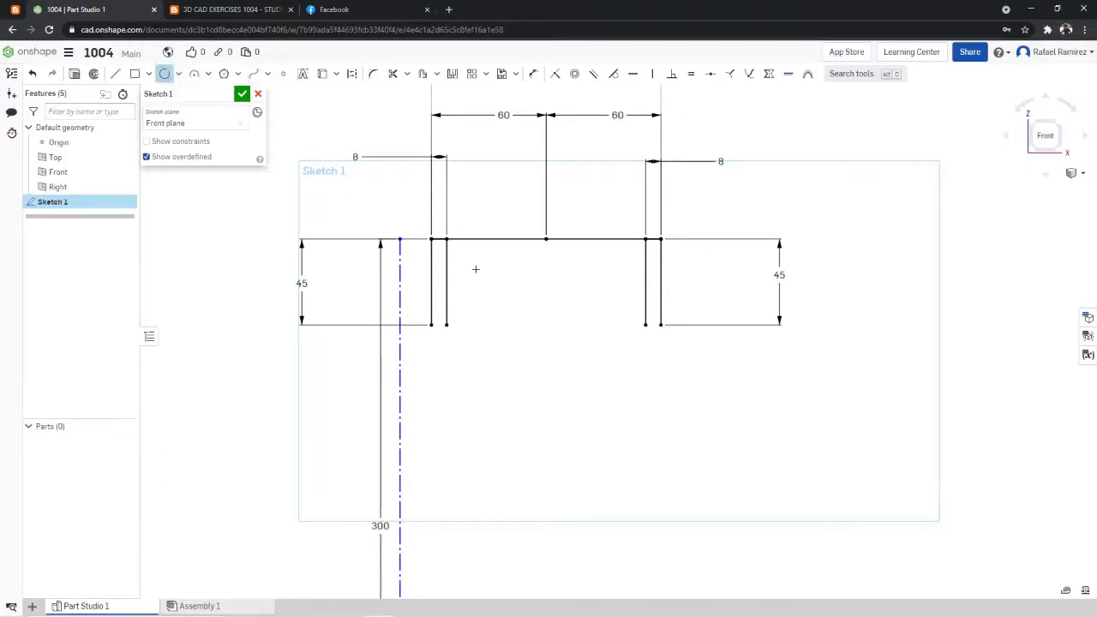
click(239, 10)
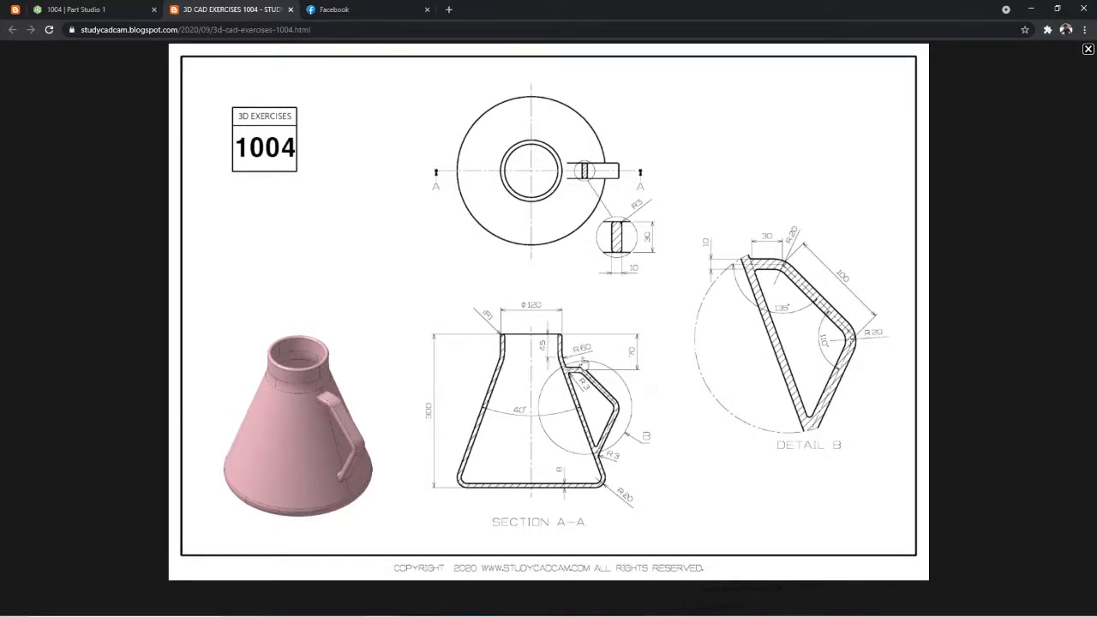
click(160, 9)
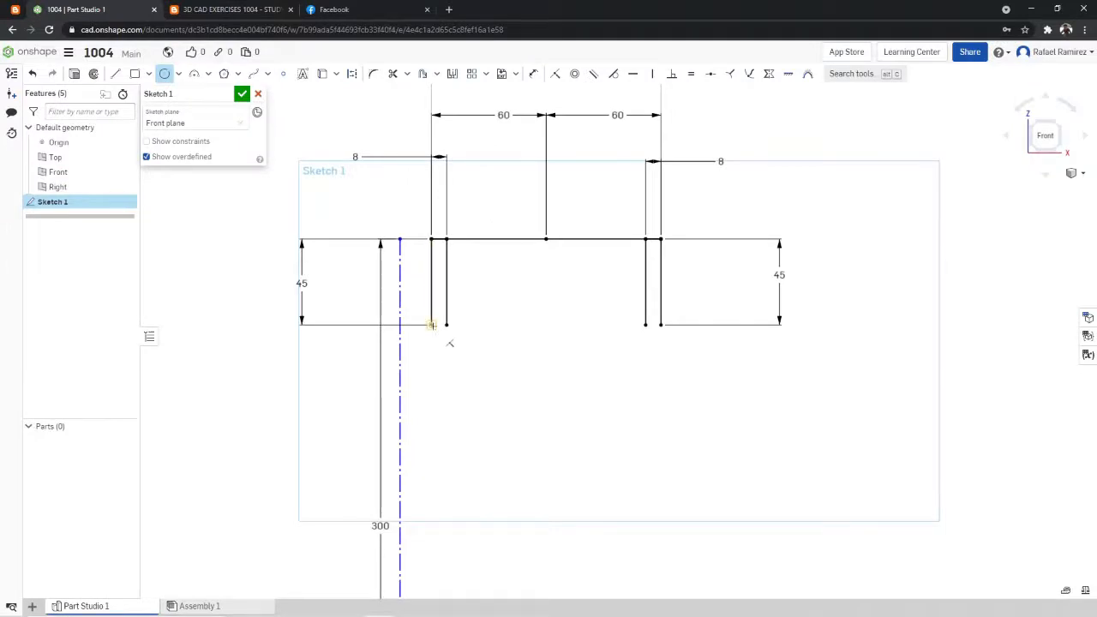
click(432, 324)
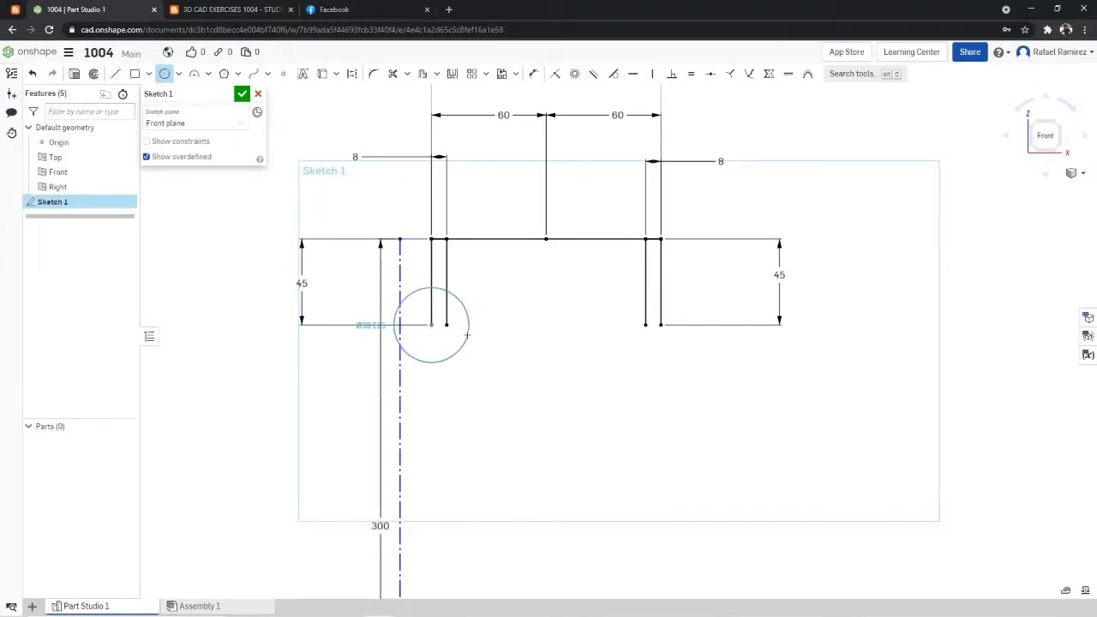
click(467, 336)
text(60)
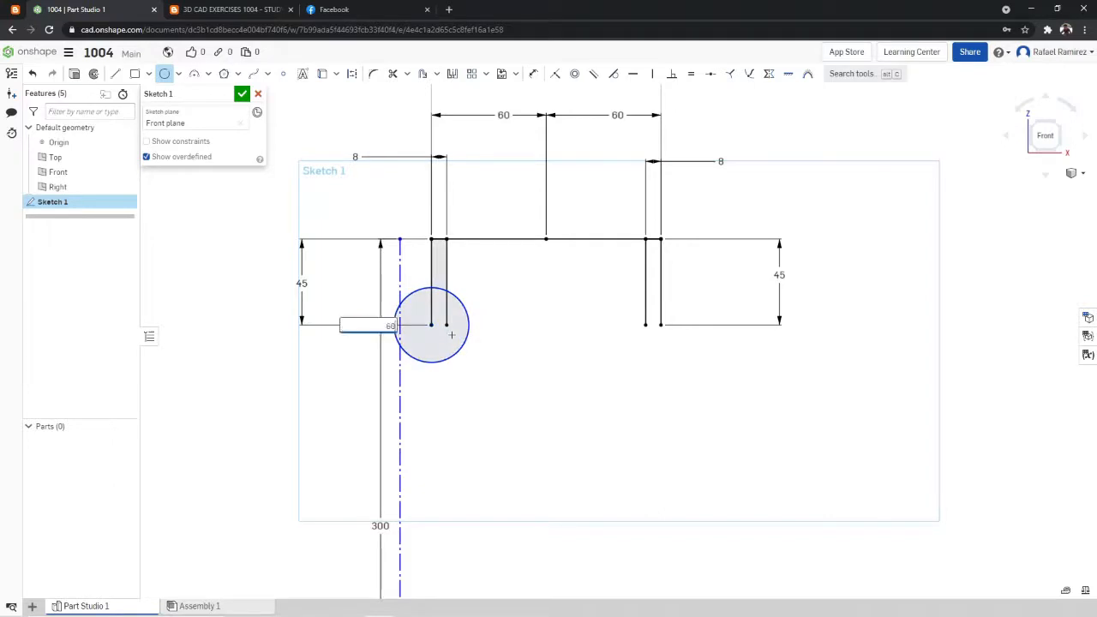
key(Return)
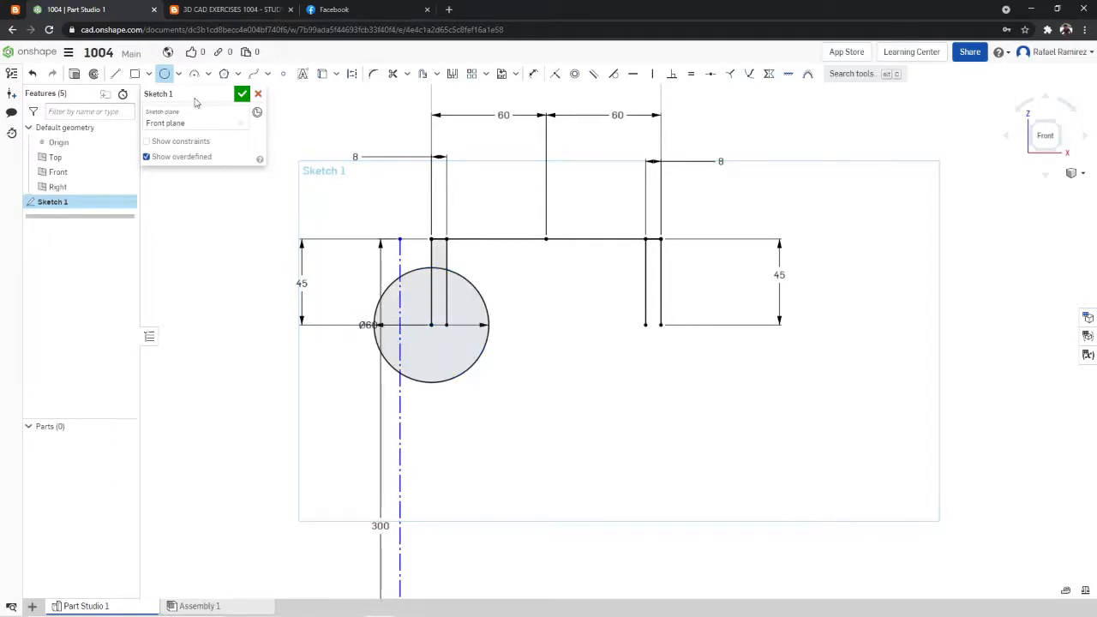
- Sketch a 60 mm diameter circle centred on the lower end of the right outer vertical line
click(661, 325)
text(60)
key(Return)
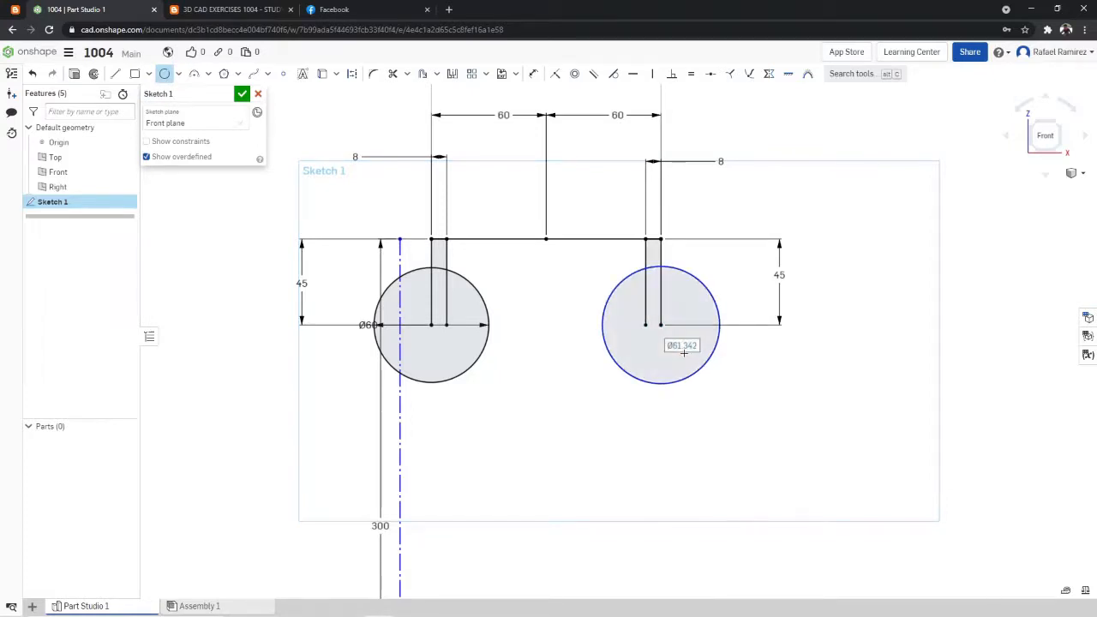
click(165, 74)
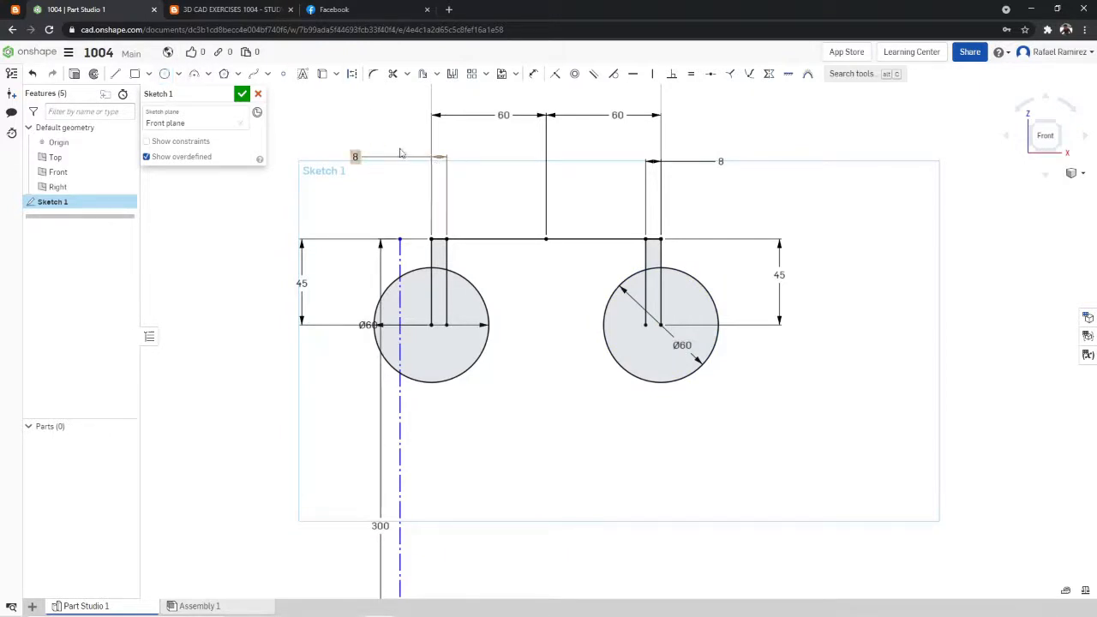
- Check the body slope in the exercise drawing and sketch an outward-slanting line about 276 mm long from the left circle's centre down to origin level
click(266, 9)
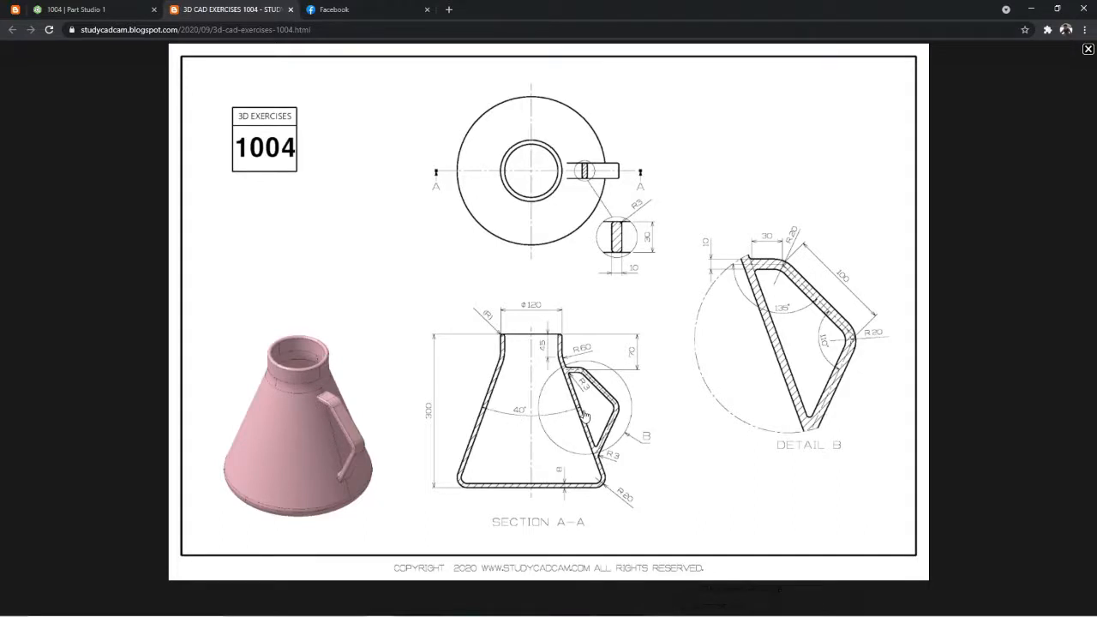
click(84, 9)
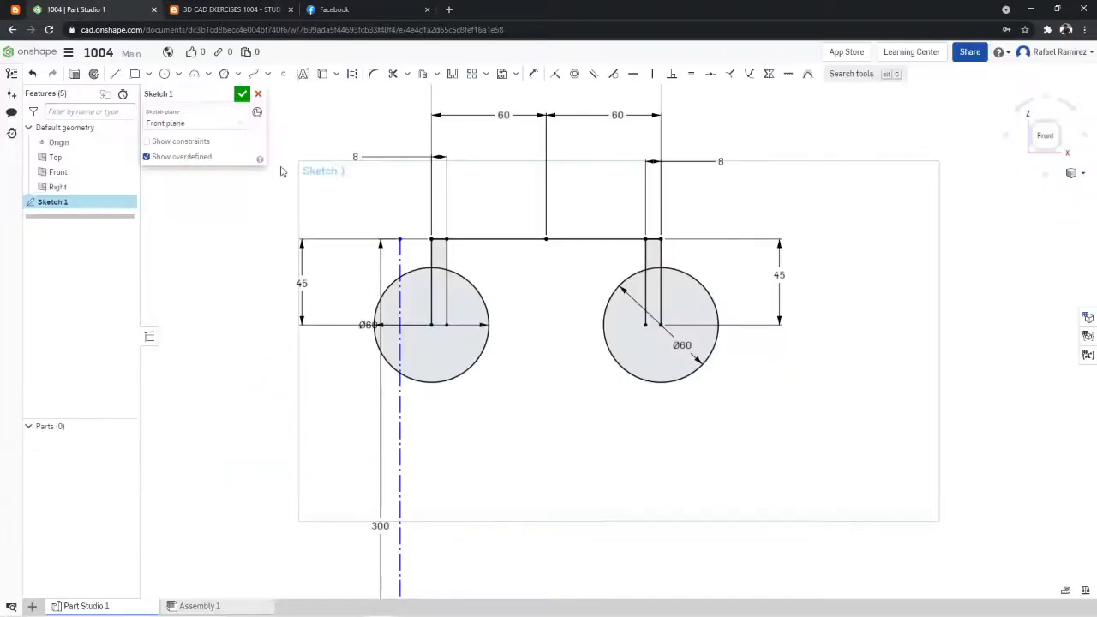
click(115, 74)
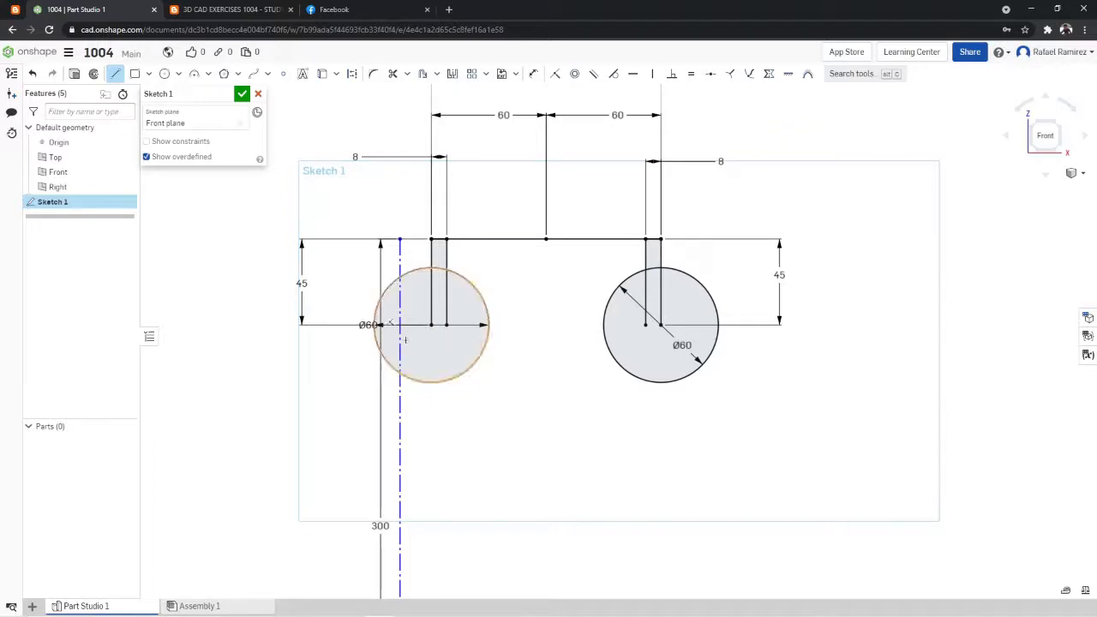
click(431, 325)
scroll(504, 312, down, 7)
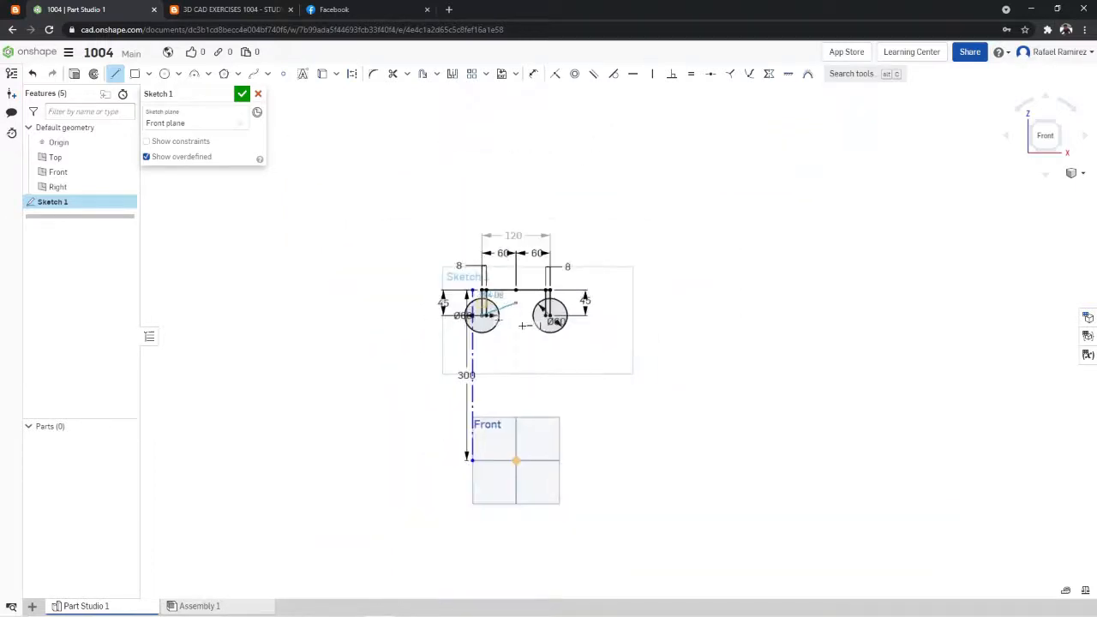
scroll(507, 397, up, 4)
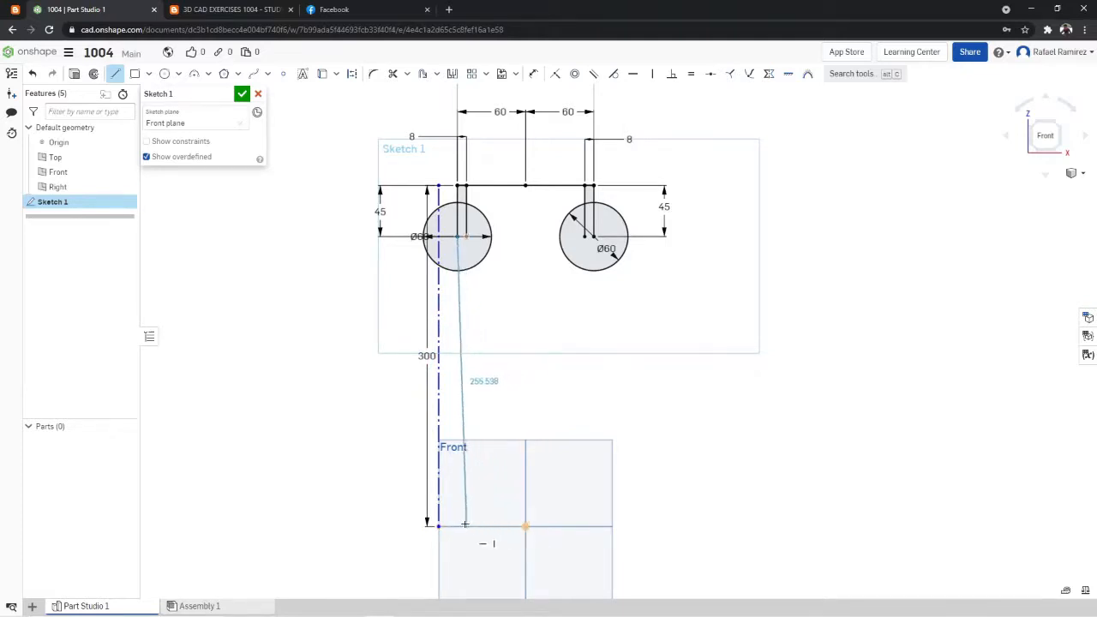
click(338, 524)
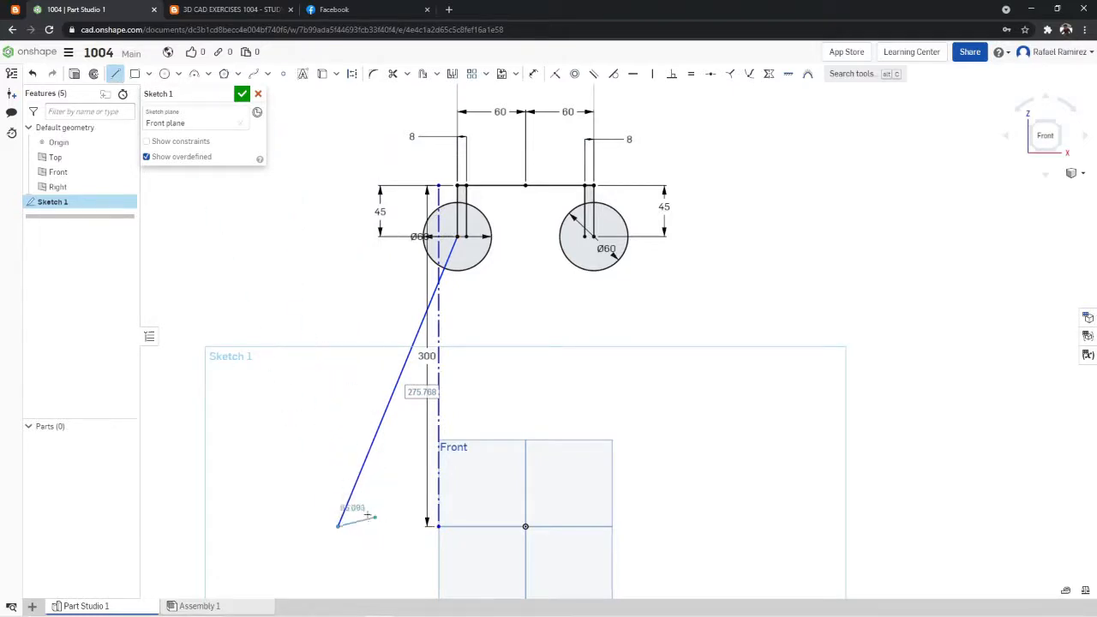
click(118, 79)
- Sketch an outward-slanting line about 274 mm long from the right circle's centre down to origin level, and recheck the exercise drawing
click(117, 79)
click(593, 235)
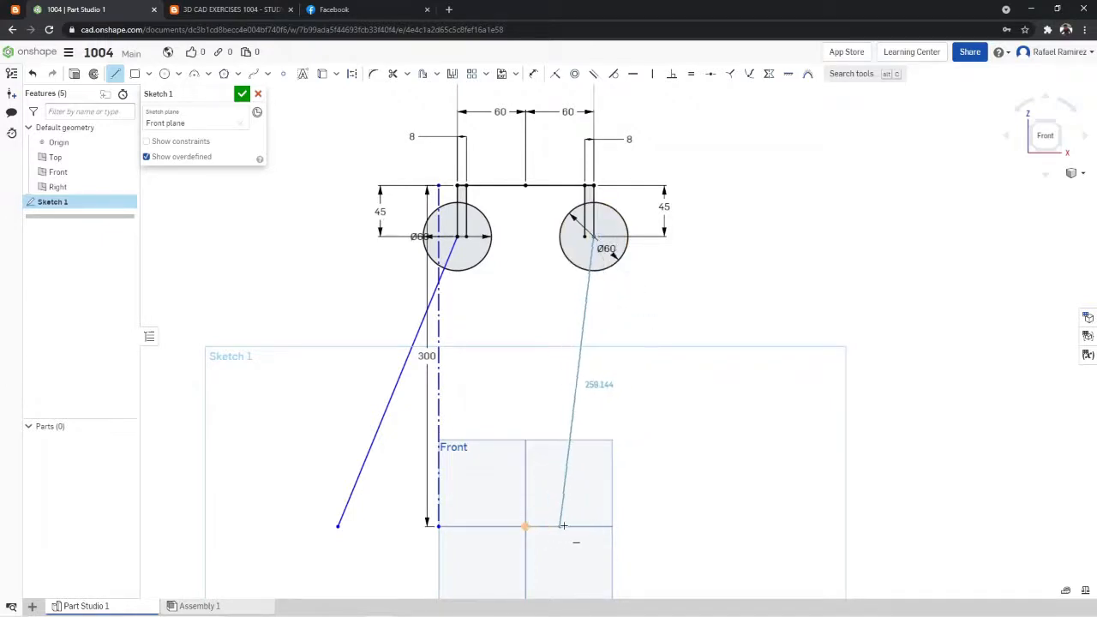
click(707, 526)
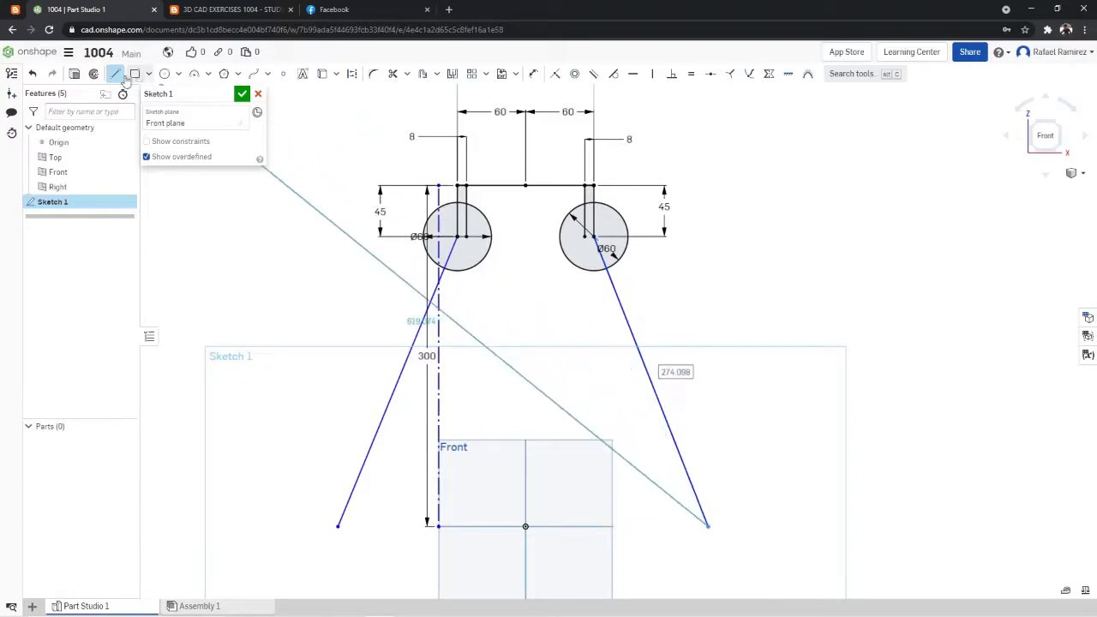
key(Escape)
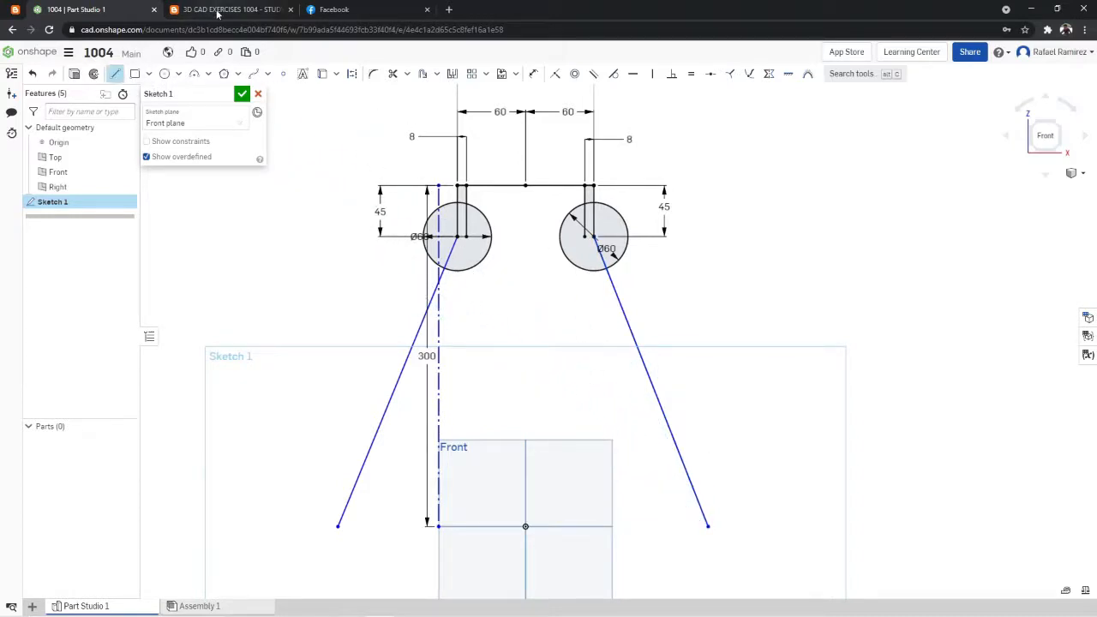
click(221, 10)
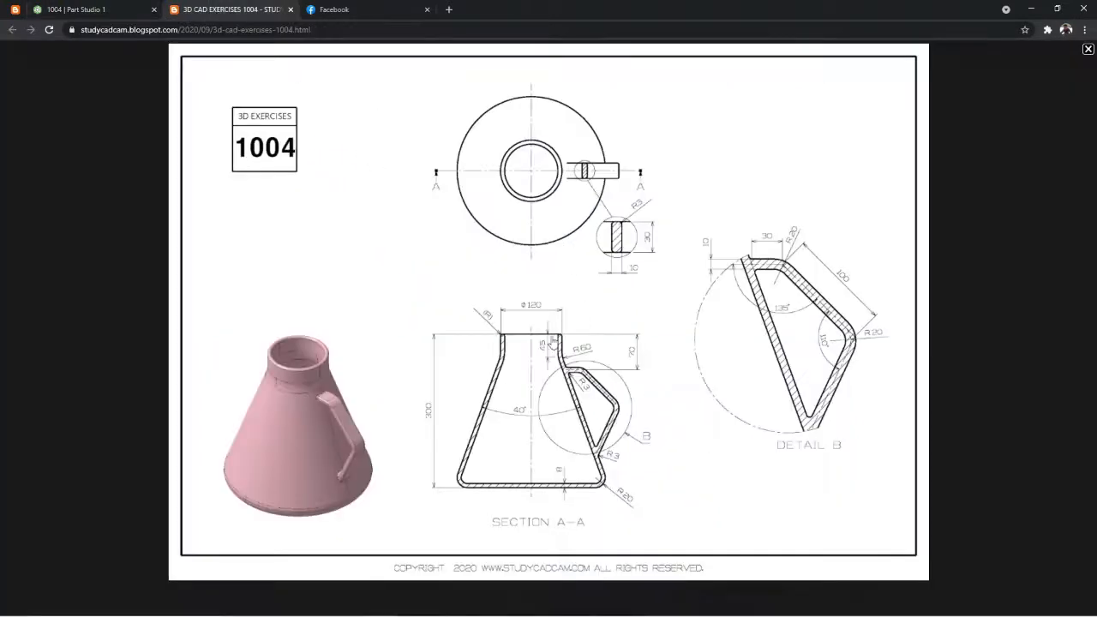
click(127, 9)
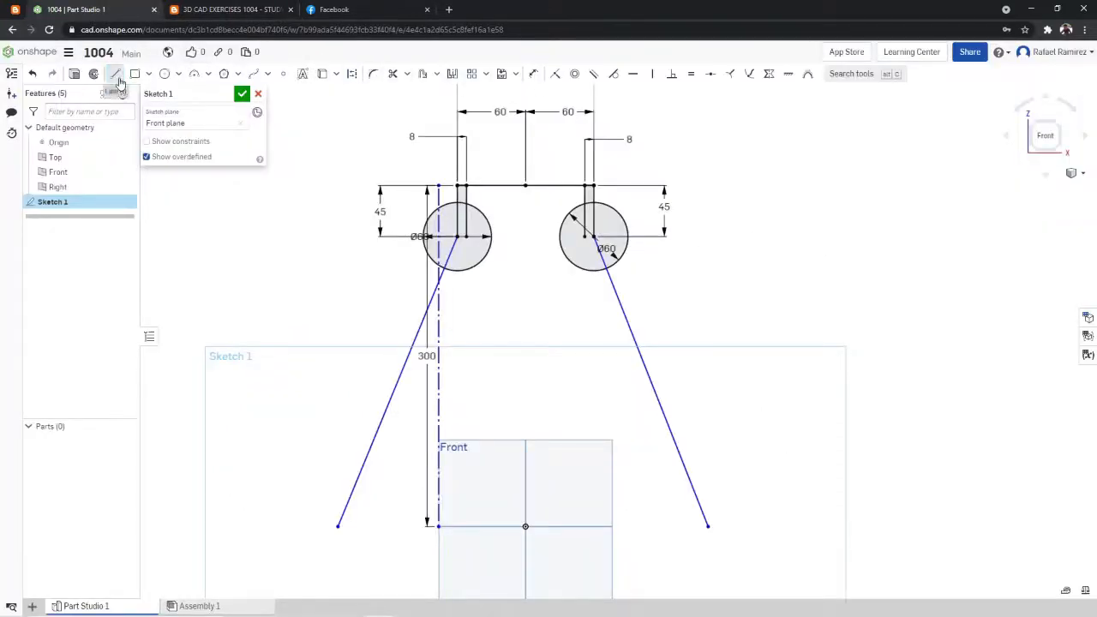
- Sketch a 300 mm vertical construction centreline from the midpoint of the neck's top line down to the origin
click(352, 73)
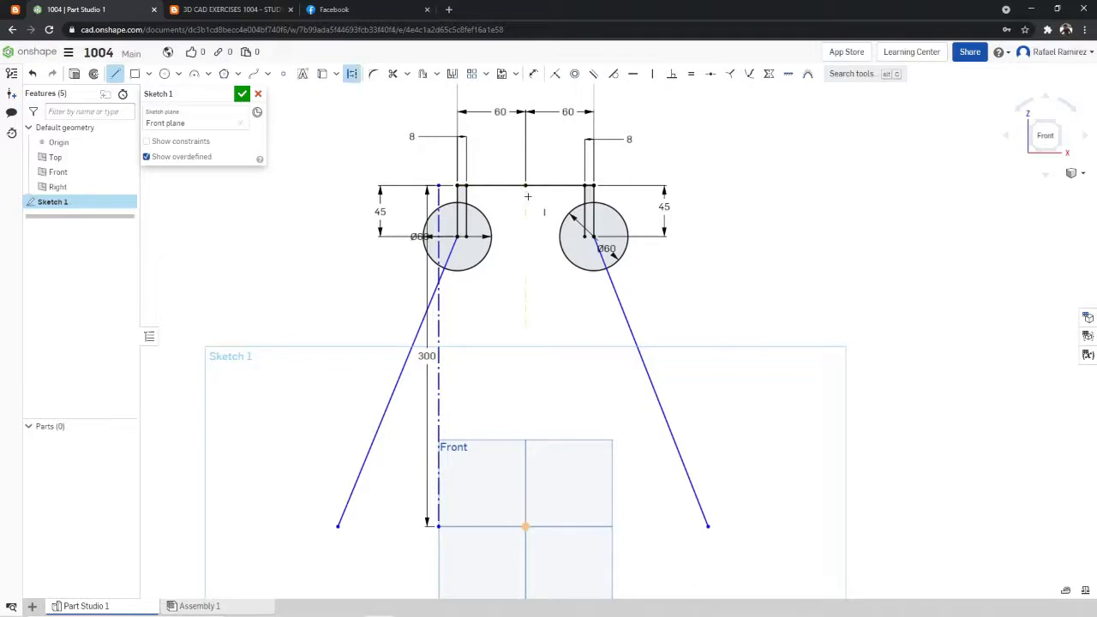
click(526, 185)
click(525, 527)
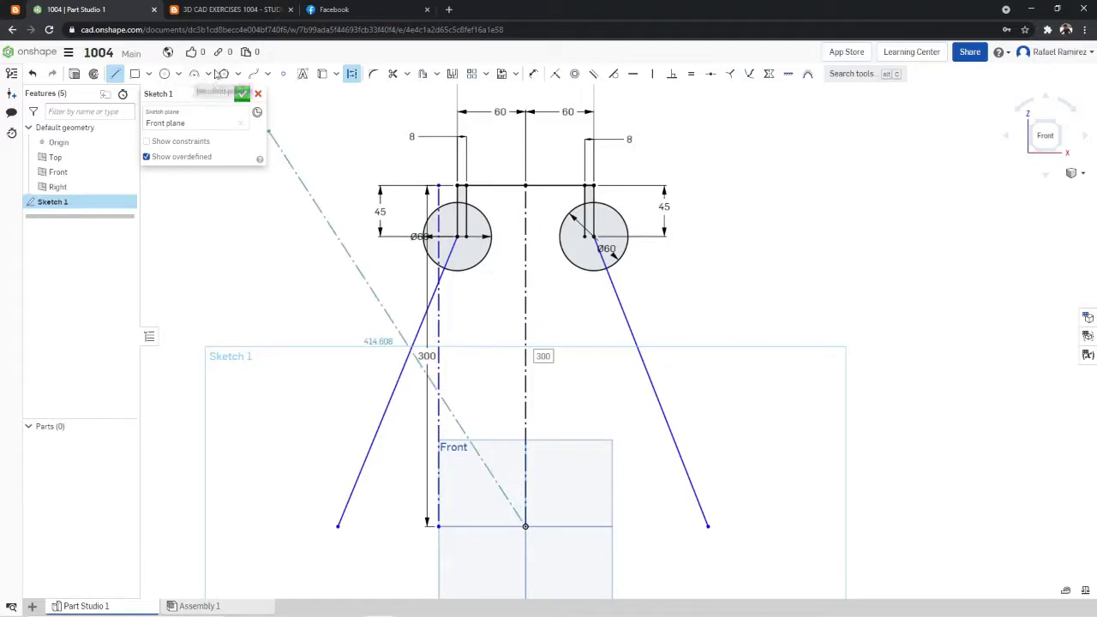
click(352, 74)
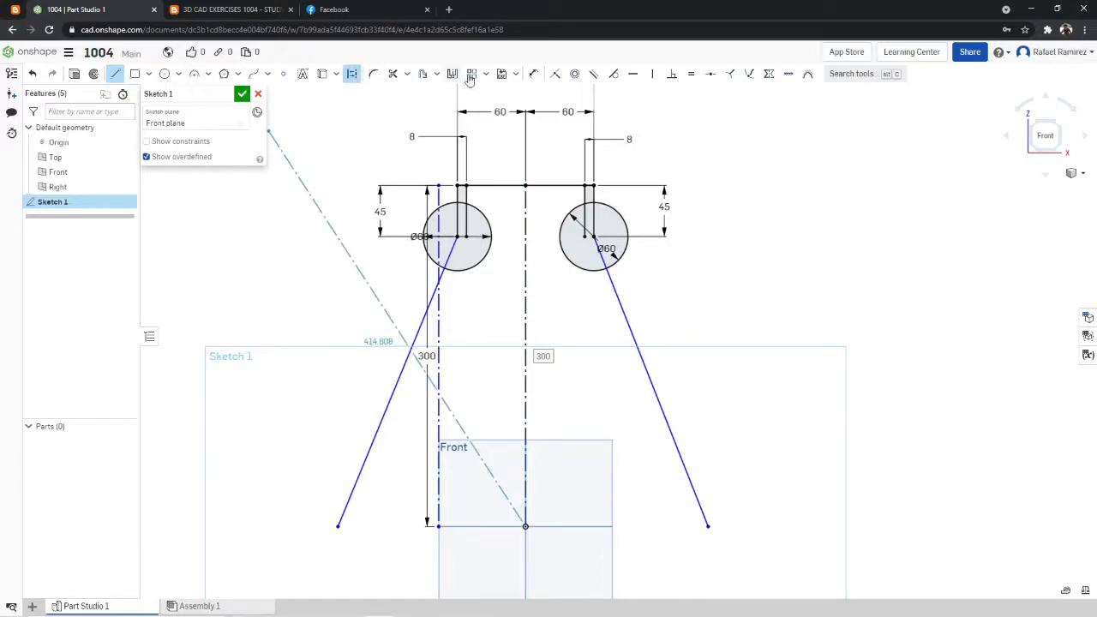
- Check the body angle in the exercise drawing and dimension the right slanted line at 20° from the centreline
click(533, 76)
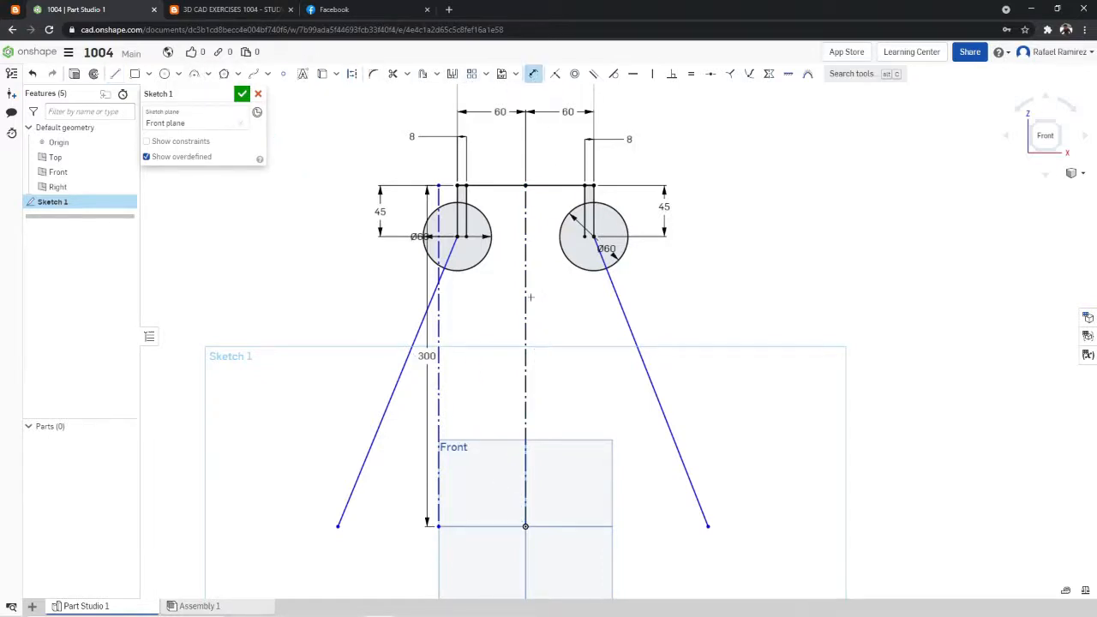
click(526, 304)
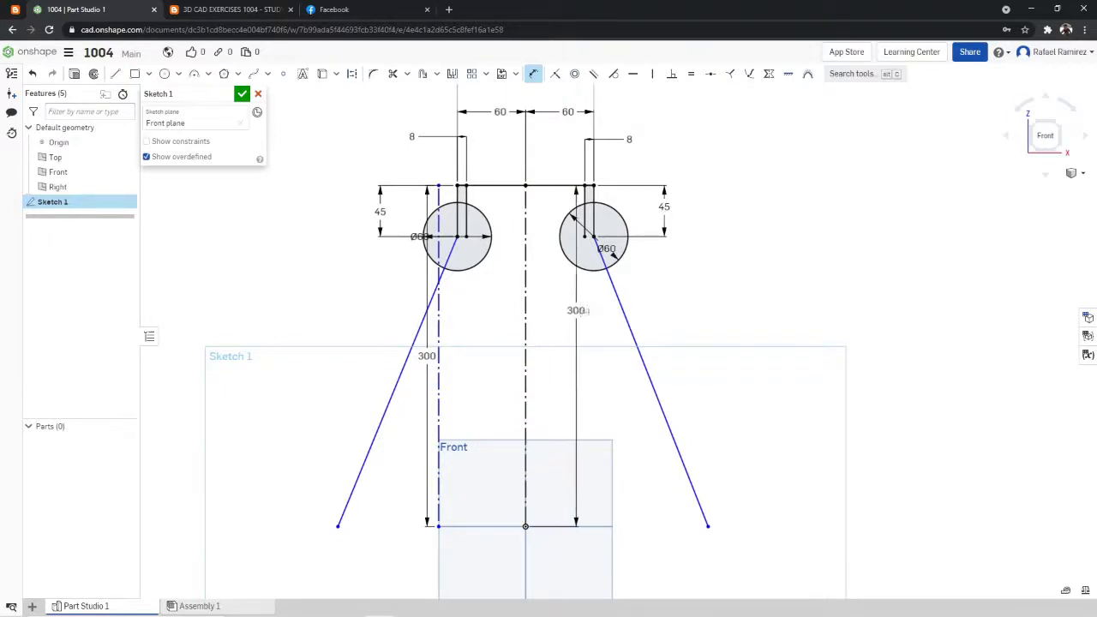
click(624, 314)
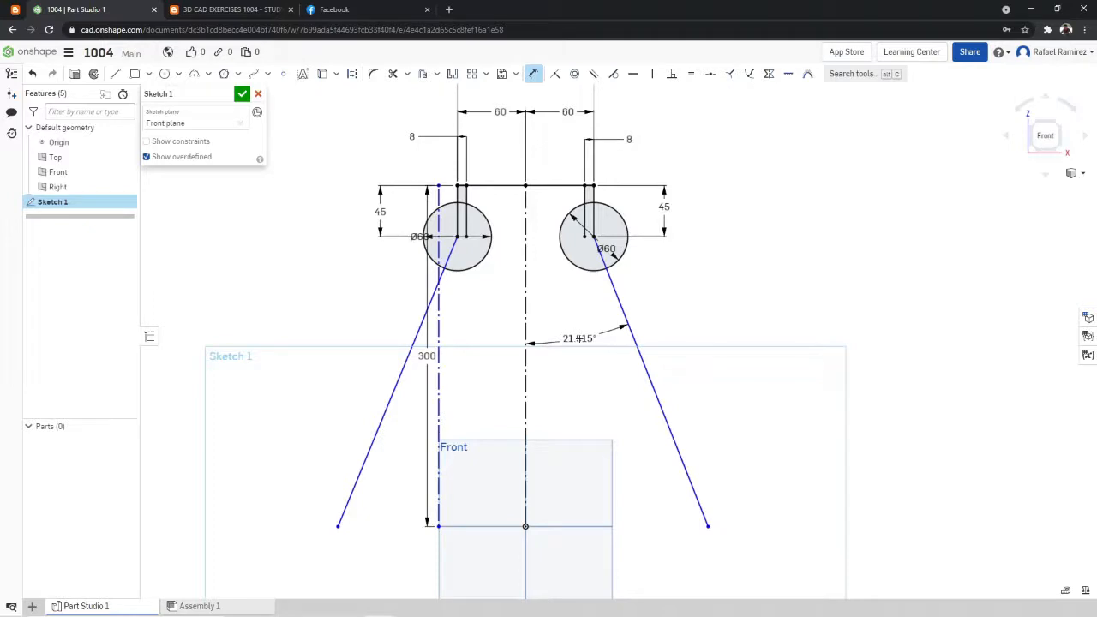
click(580, 339)
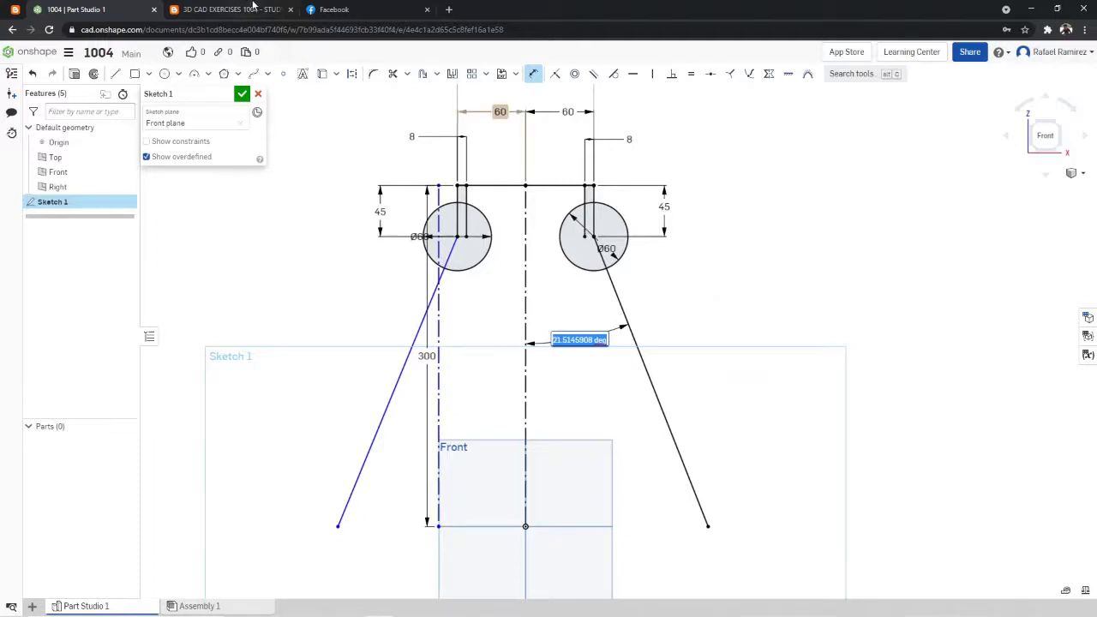
click(230, 9)
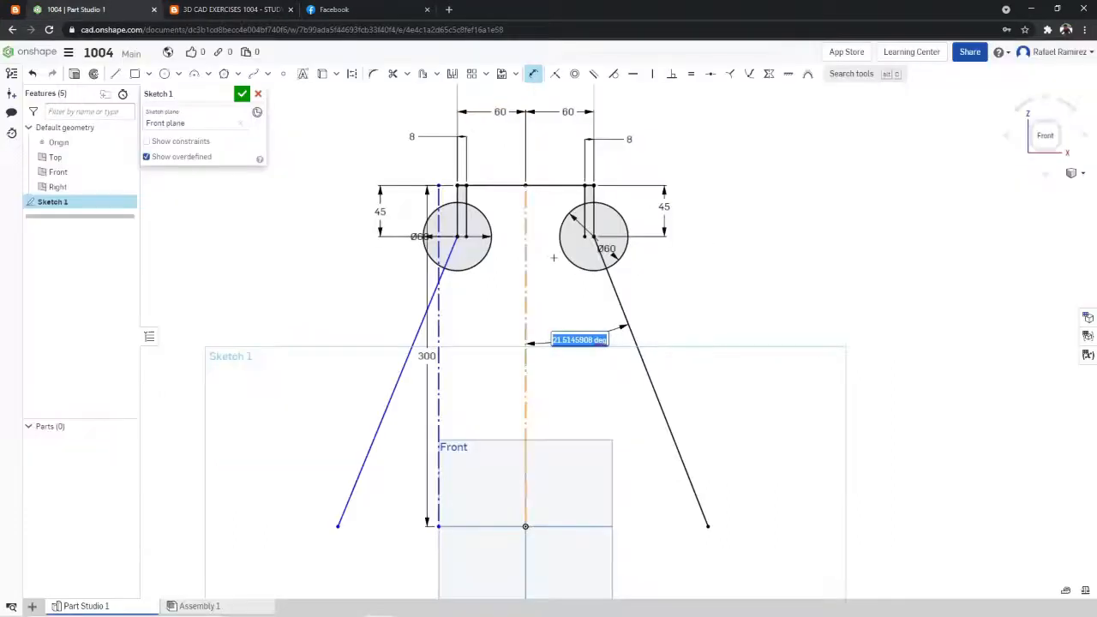
click(113, 10)
text(20)
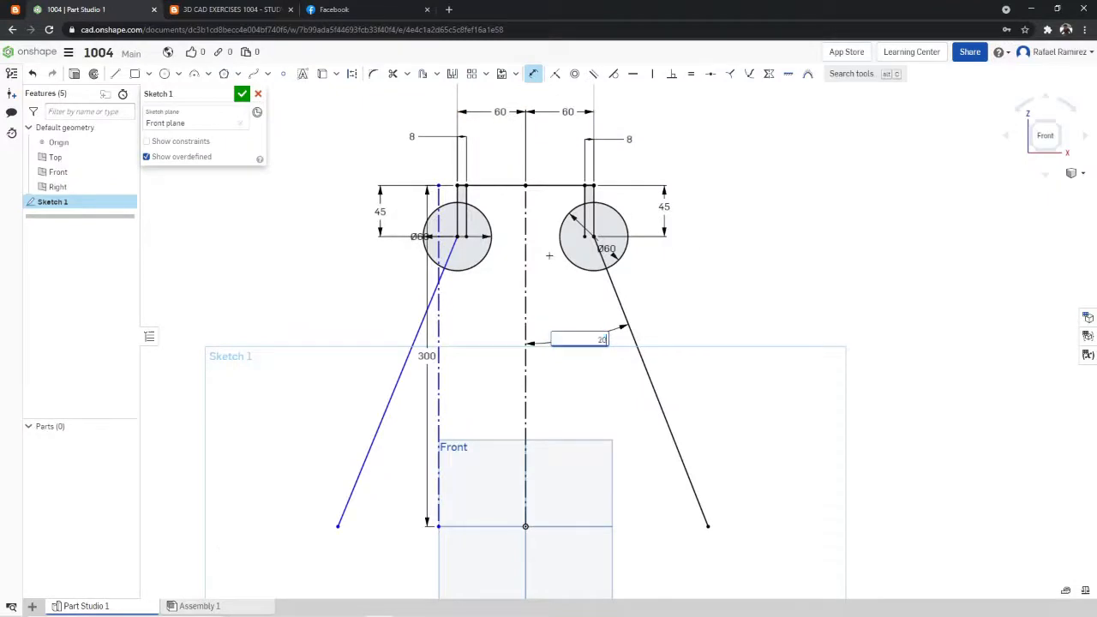
key(Return)
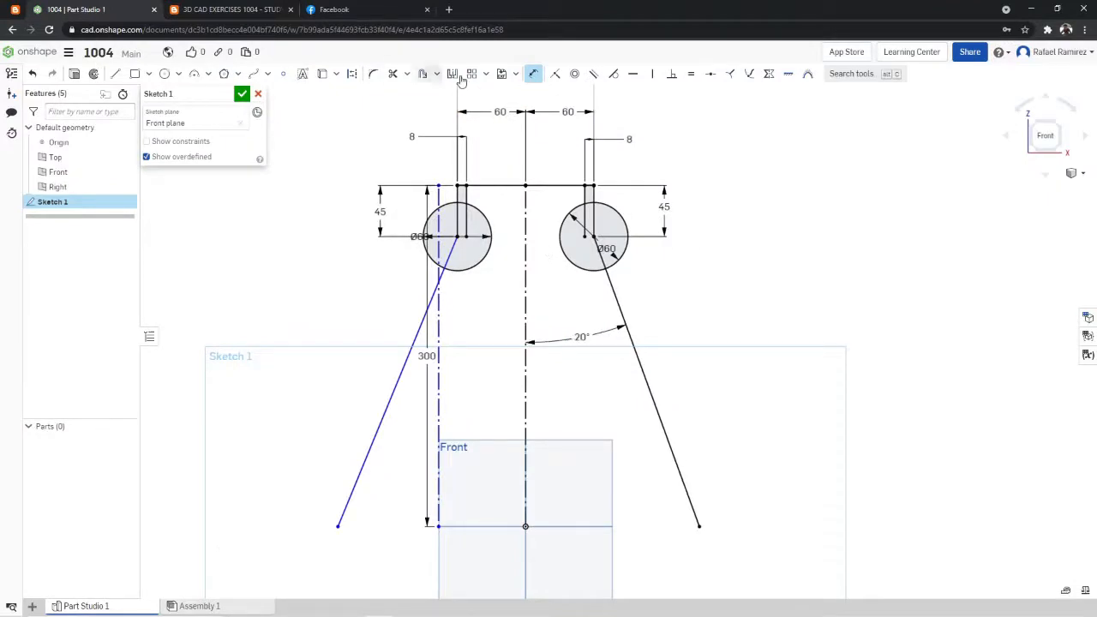
- Dimension the left slanted line at 20° from the vertical centreline
click(534, 75)
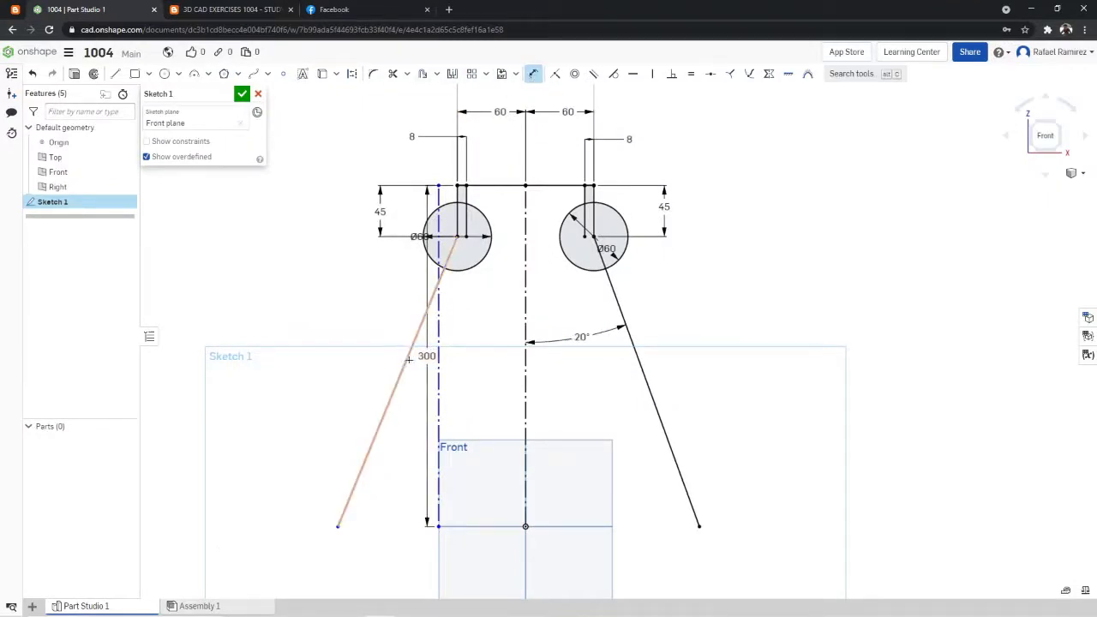
click(411, 350)
click(526, 351)
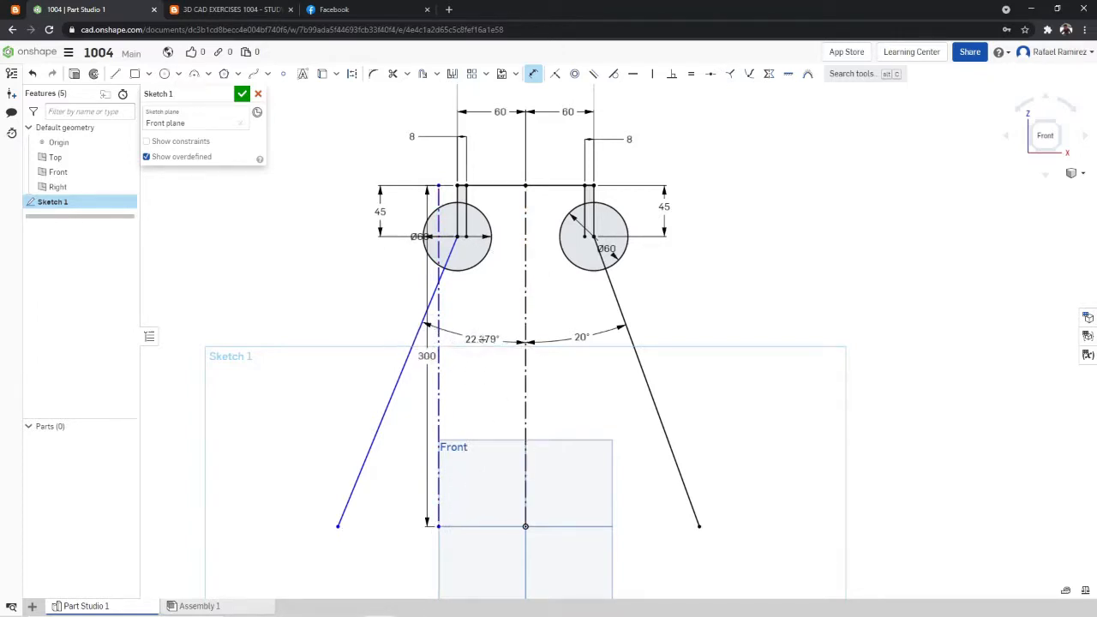
click(472, 340)
text(20)
key(Return)
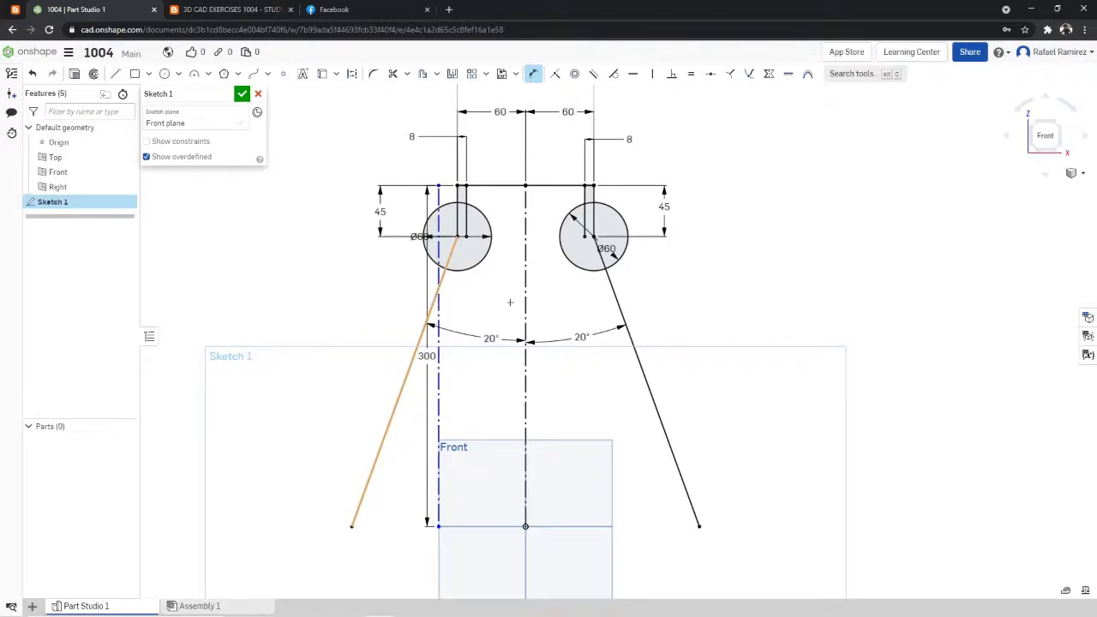
- Add an overall angle dimension between the left and right slanted body lines
click(613, 292)
click(535, 296)
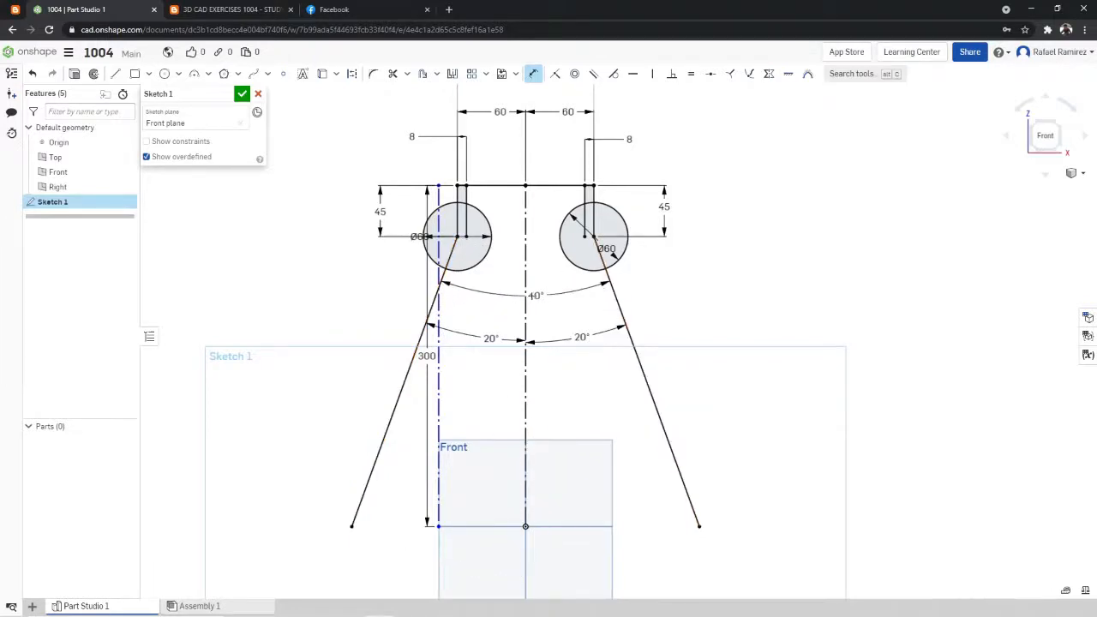
click(526, 304)
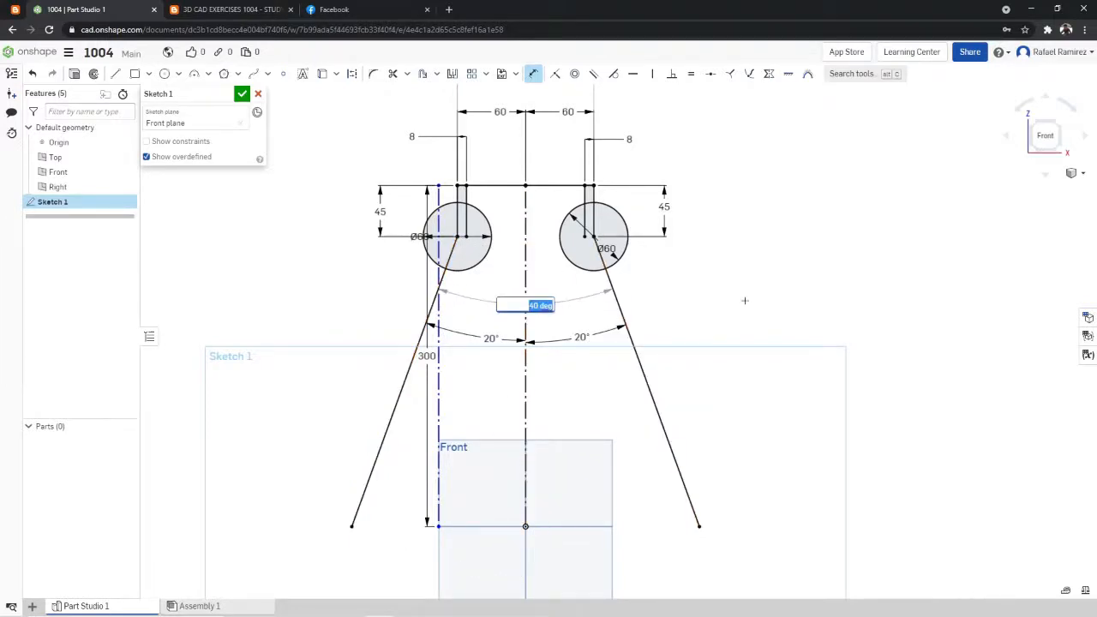
key(Return)
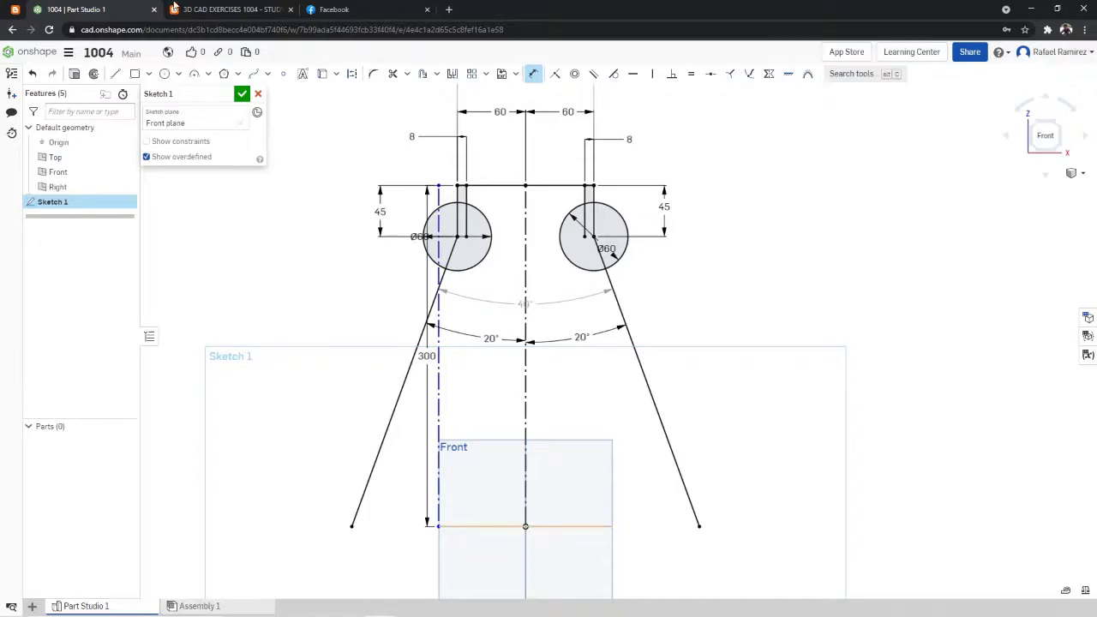
- Check the flask base in the exercise drawing and sketch a horizontal base line joining the lower ends of both slanted lines
click(230, 10)
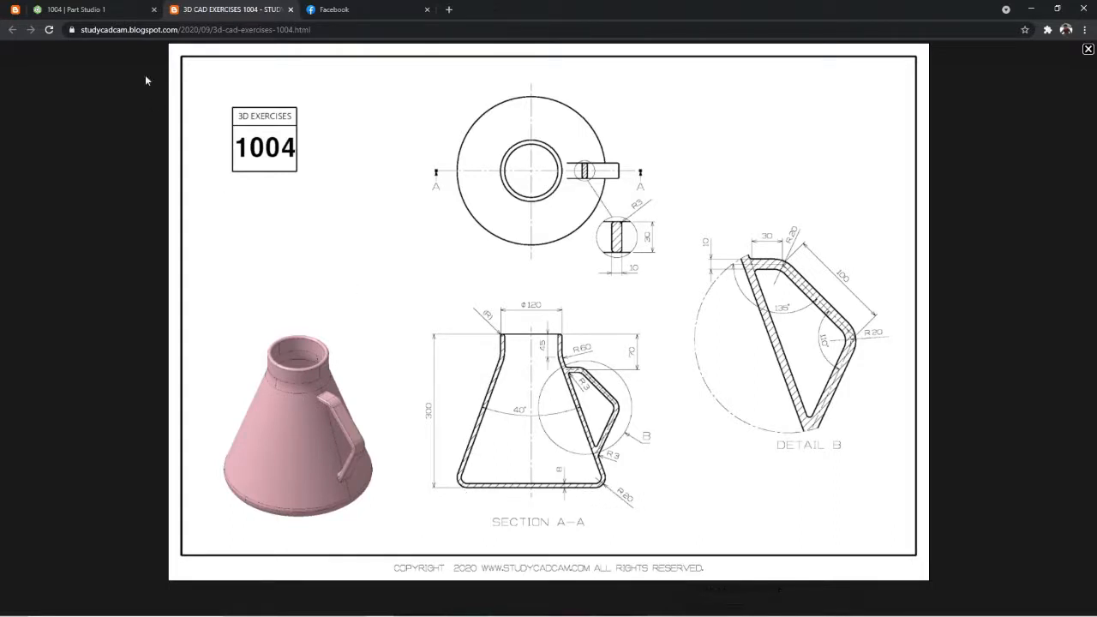
click(120, 11)
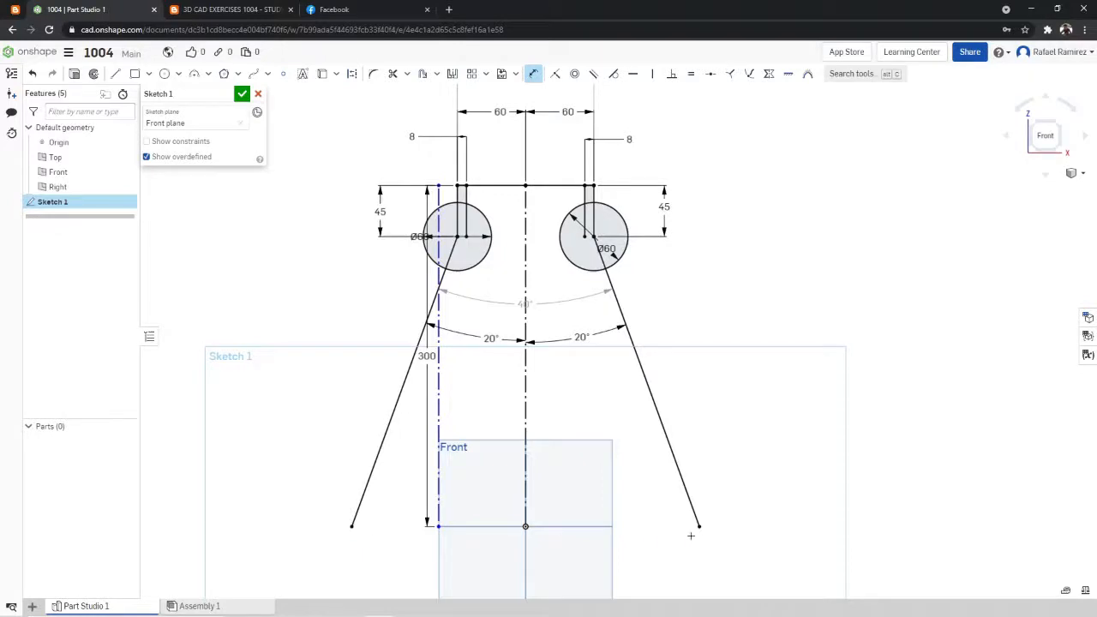
click(115, 74)
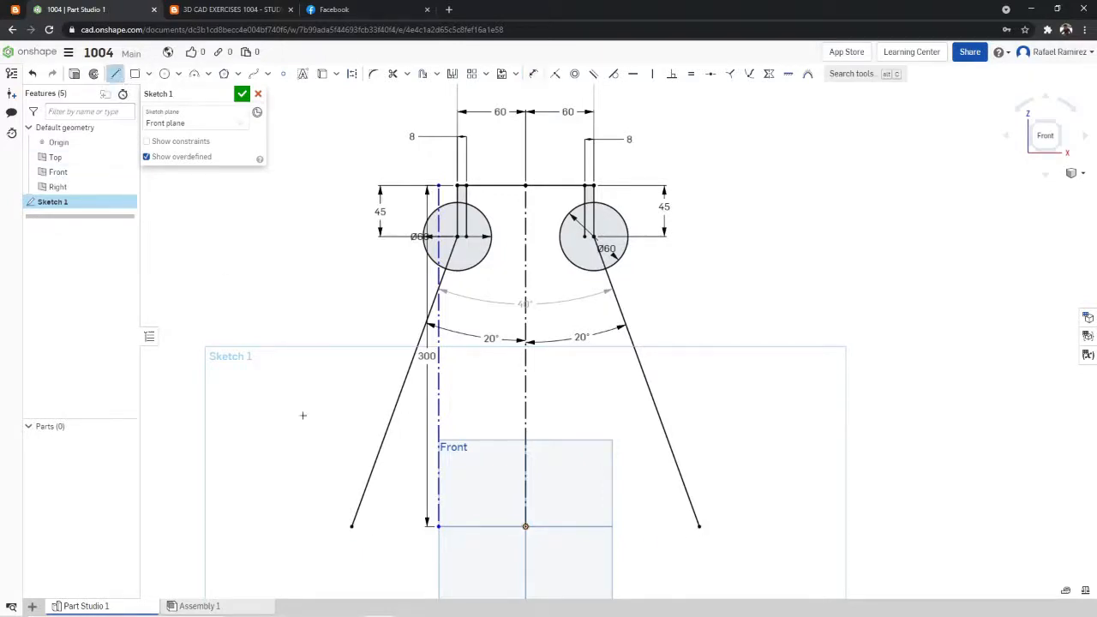
click(351, 526)
click(700, 526)
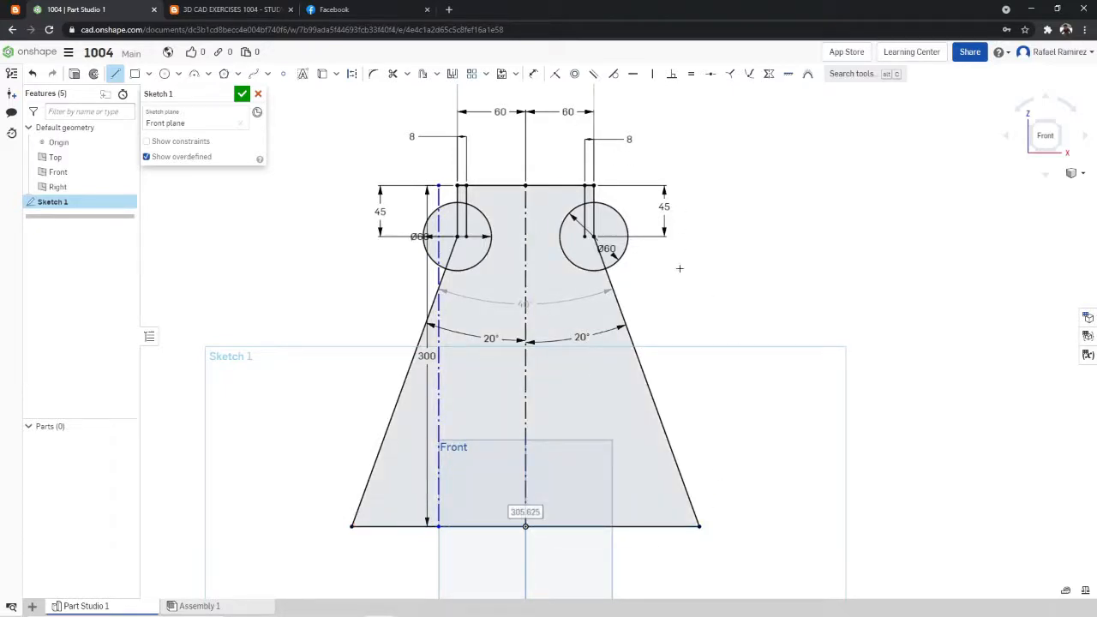
- Check the wall in the exercise drawing and sketch a construction line about 15 mm long inward, perpendicular to the left slanted line
click(259, 8)
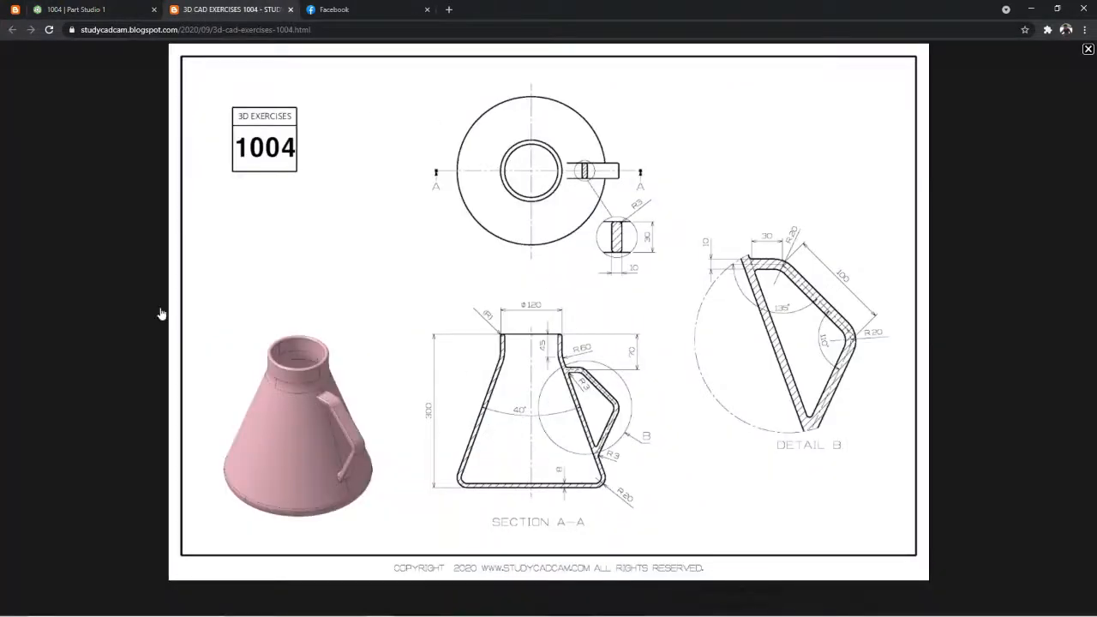
click(79, 7)
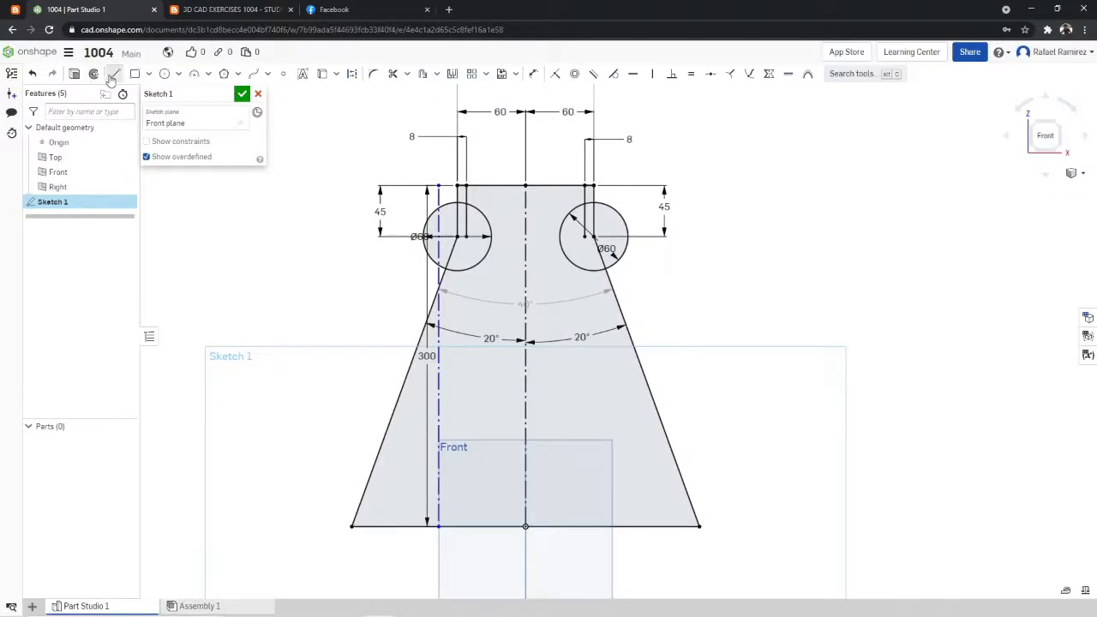
click(352, 74)
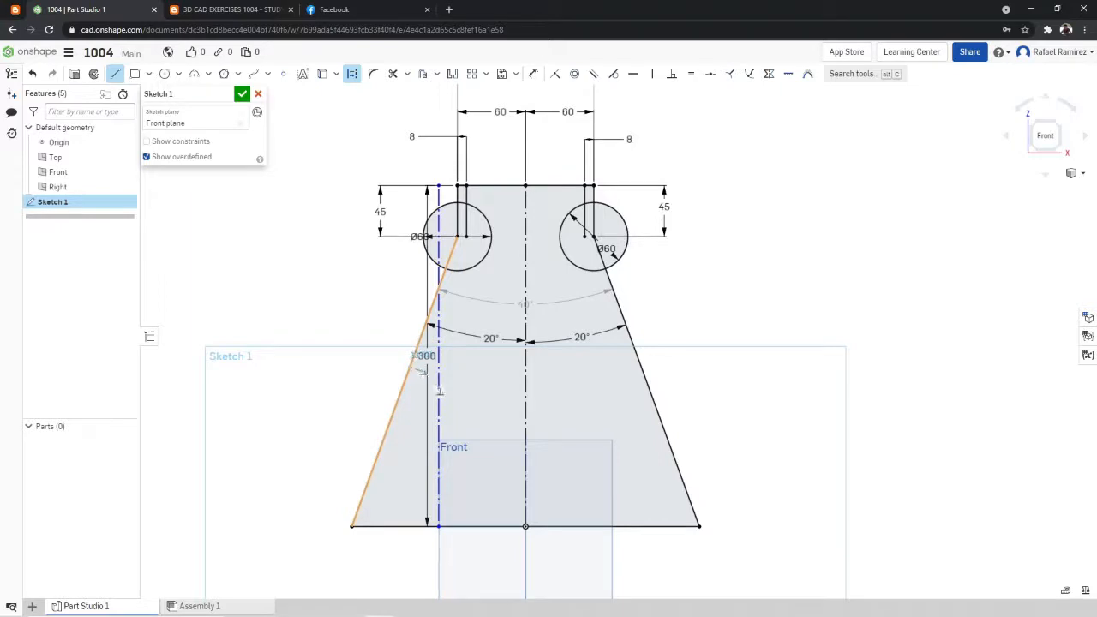
scroll(423, 373, up, 3)
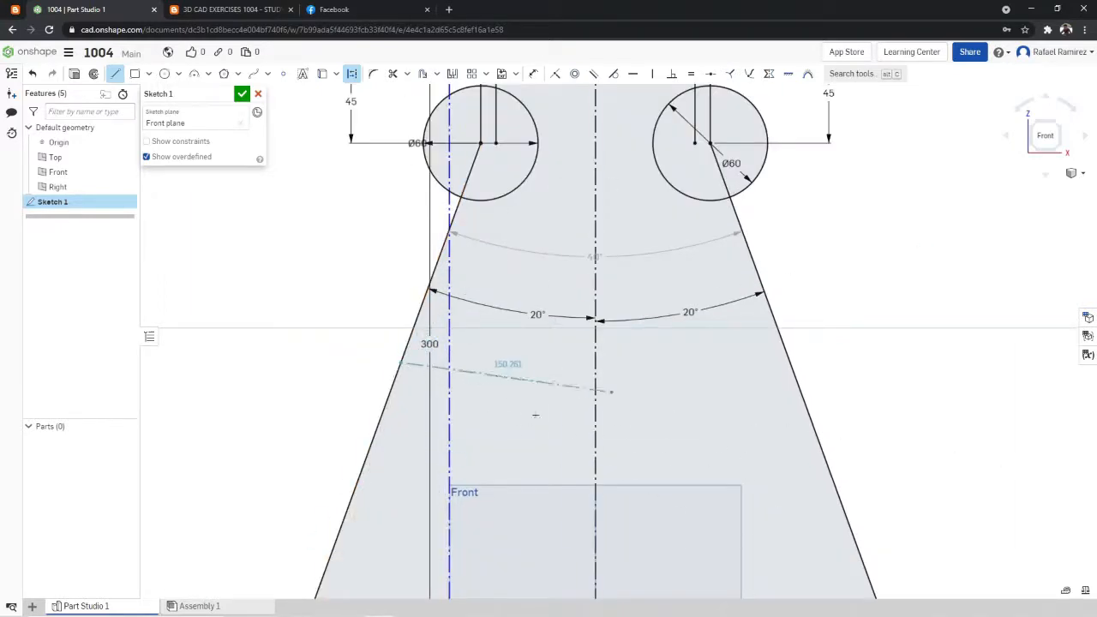
click(426, 373)
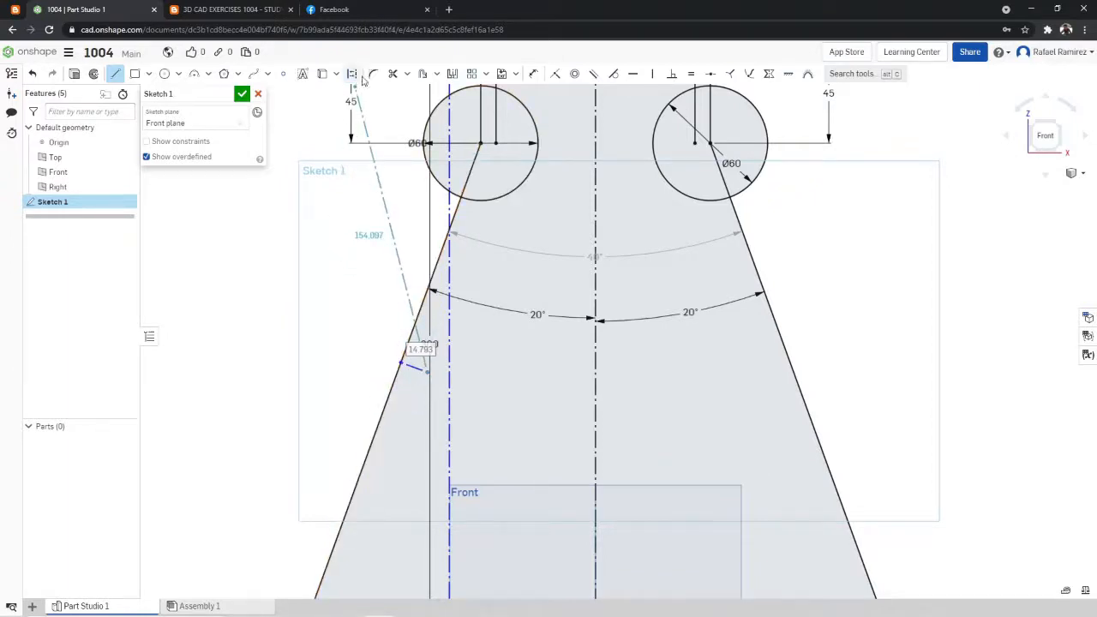
- Dimension the short perpendicular construction line between its endpoints at 8 mm for the wall thickness
click(533, 73)
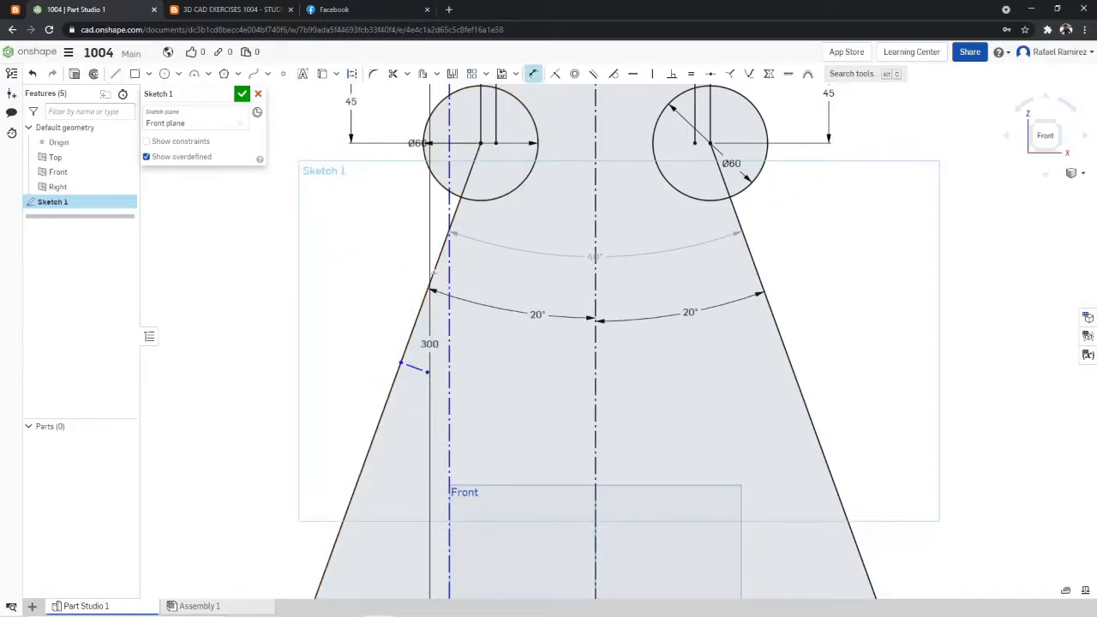
click(402, 363)
click(428, 373)
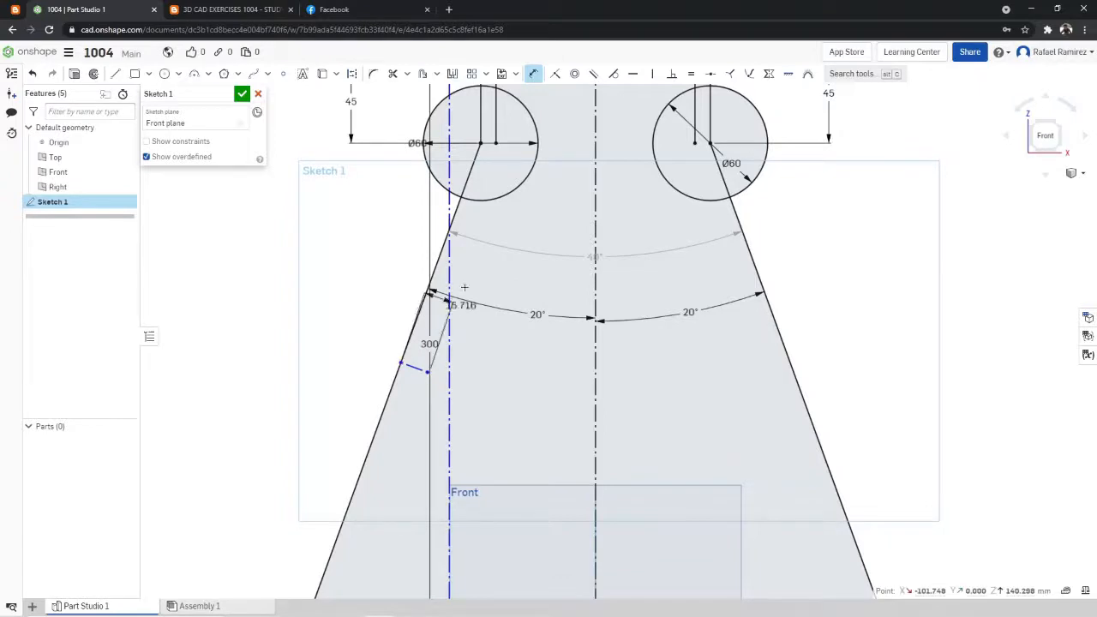
click(493, 223)
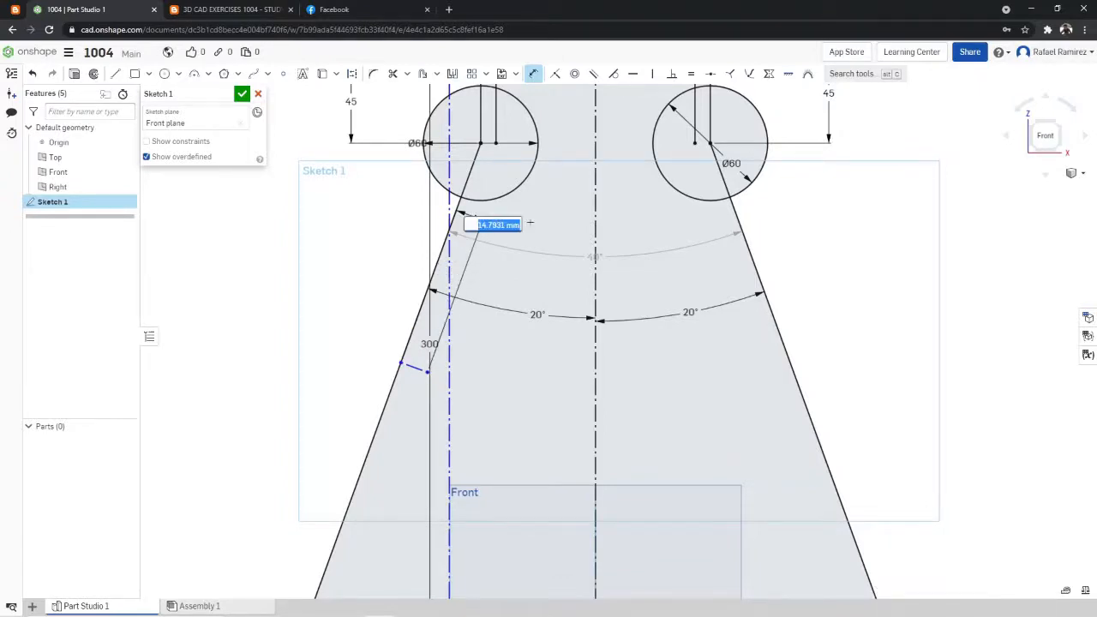
text(15)
key(Return)
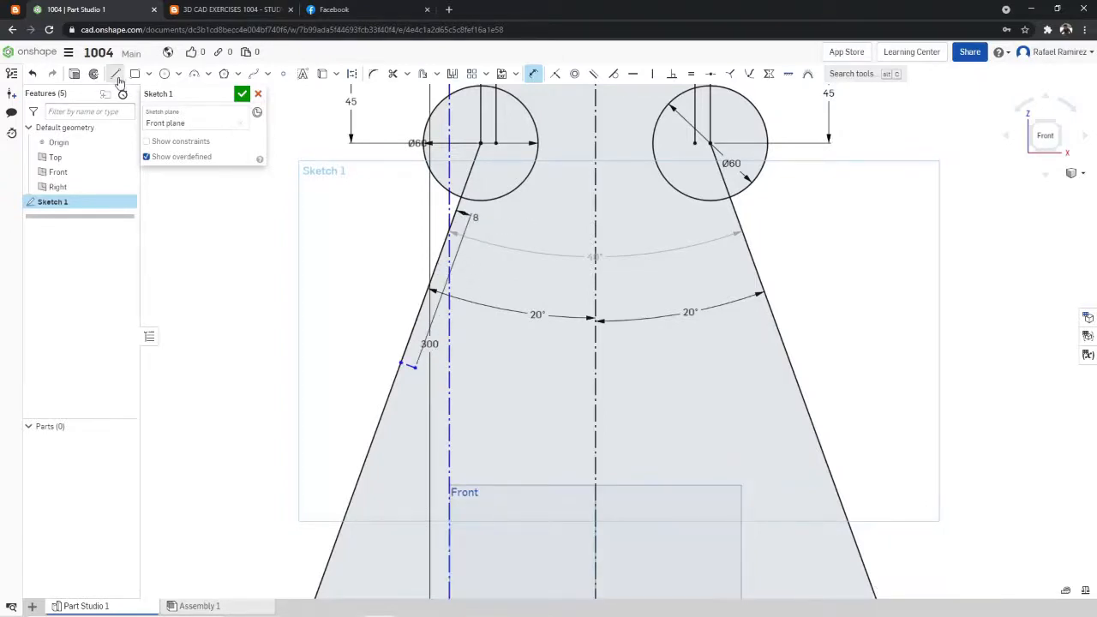
- Sketch a line about 125 mm long from the left inner neck line's lower end to the 8 mm construction line's inner endpoint
click(116, 76)
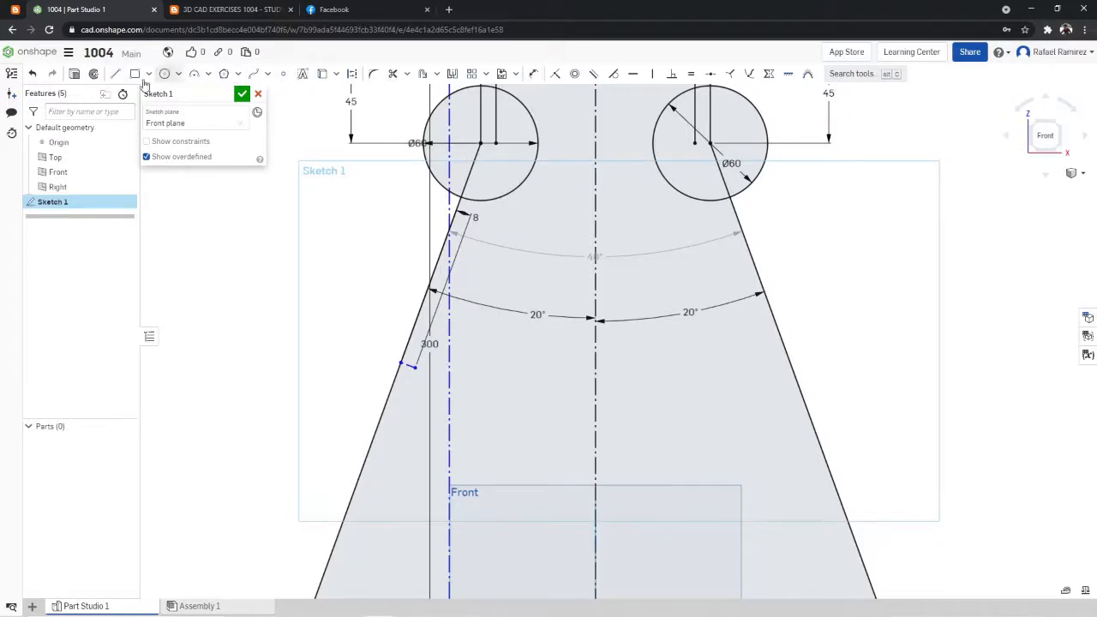
scroll(352, 150, down, 3)
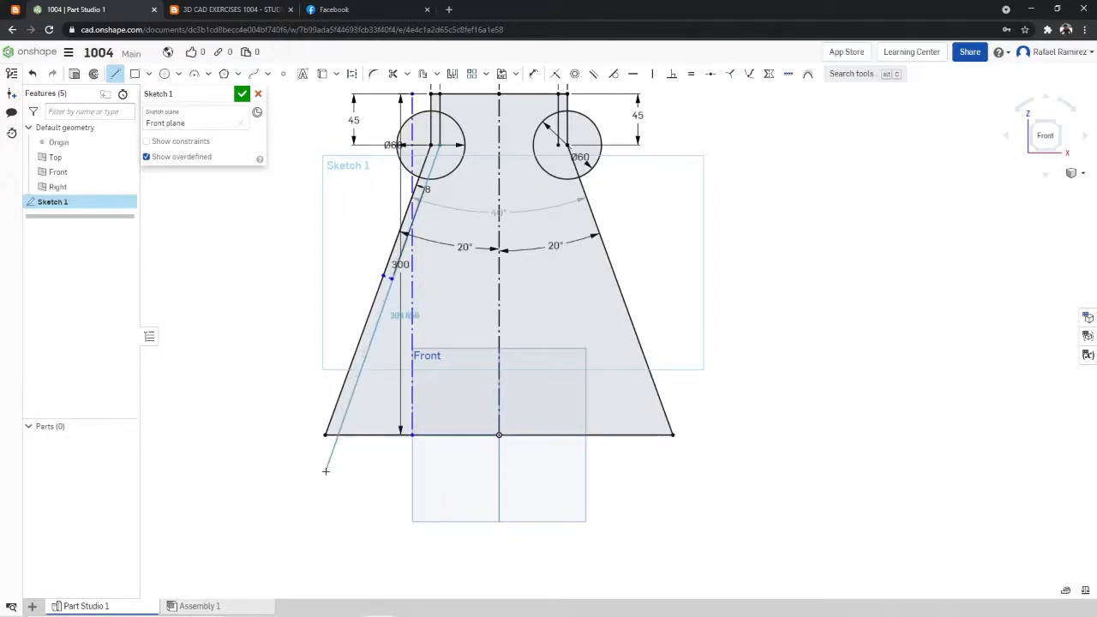
click(391, 278)
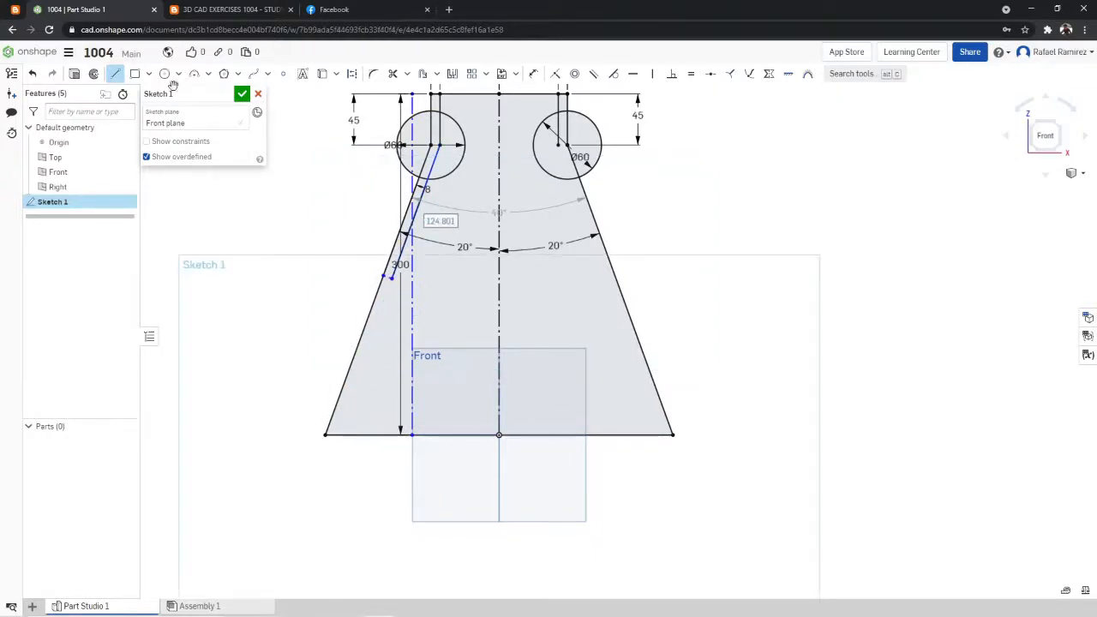
- Sketch a line about 170 mm long from the left 8 mm construction line's inner endpoint down past the base, continuing the inner wall
click(117, 75)
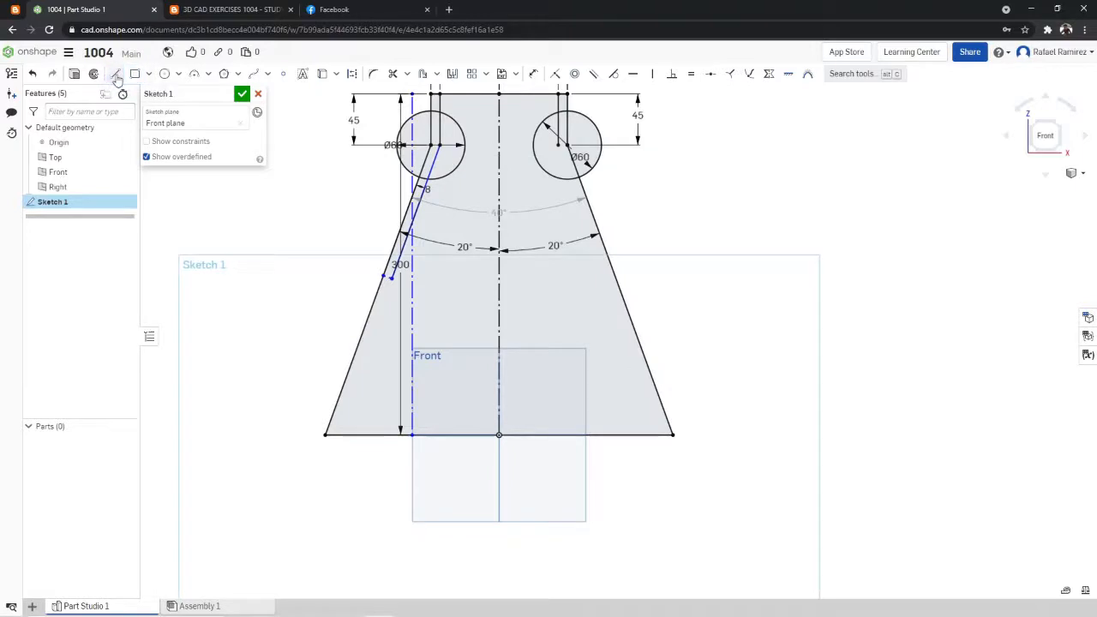
click(392, 278)
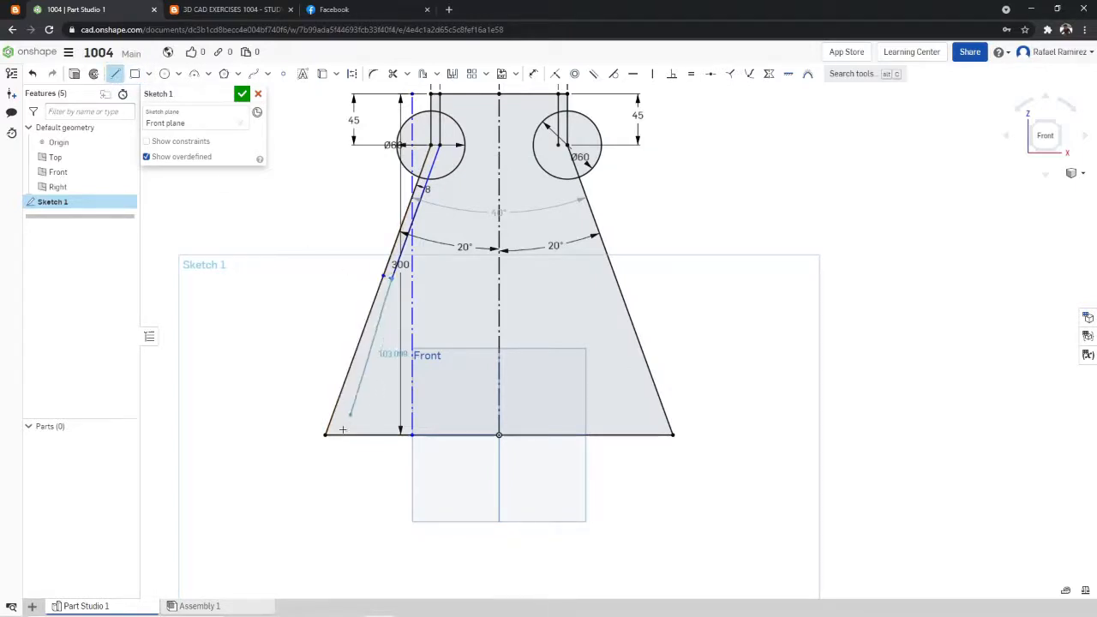
click(325, 459)
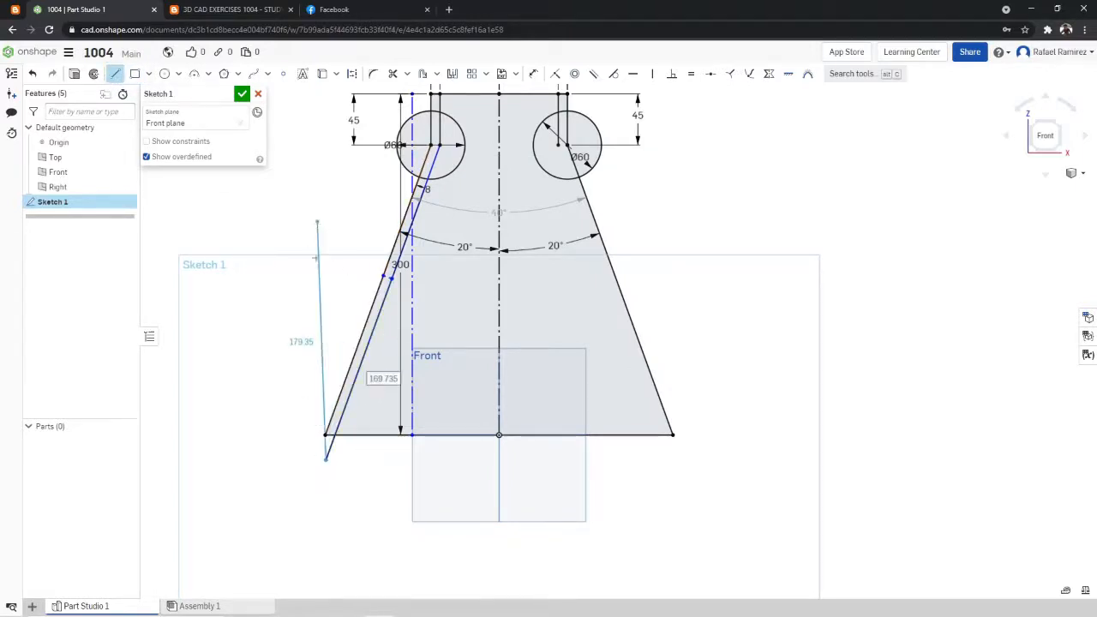
scroll(331, 387, up, 3)
key(Escape)
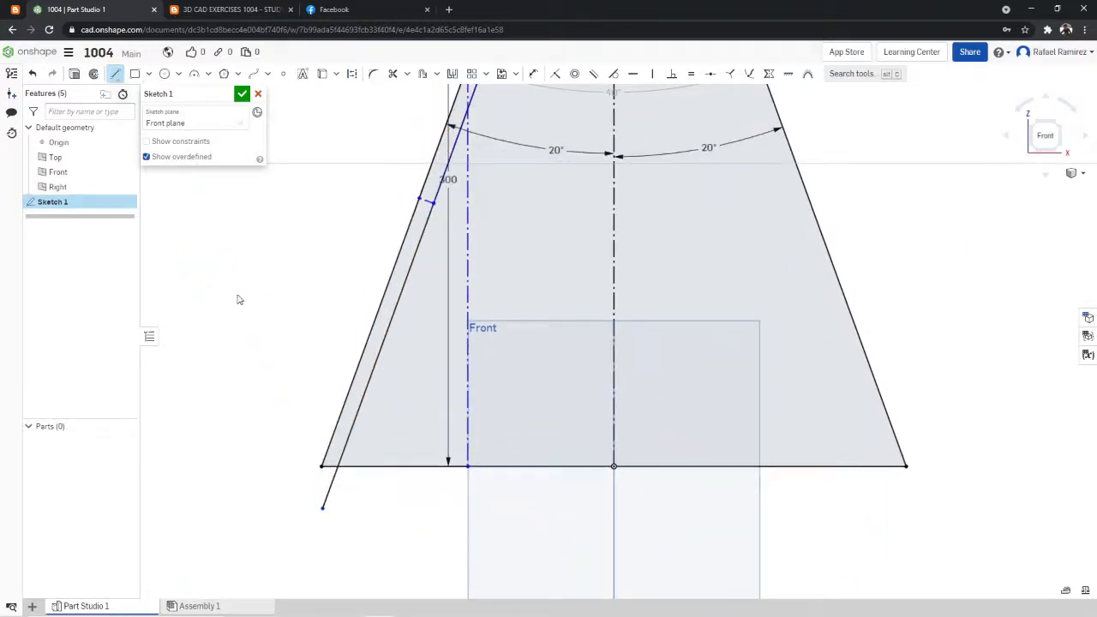
key(Escape)
scroll(744, 197, down, 5)
scroll(789, 139, up, 3)
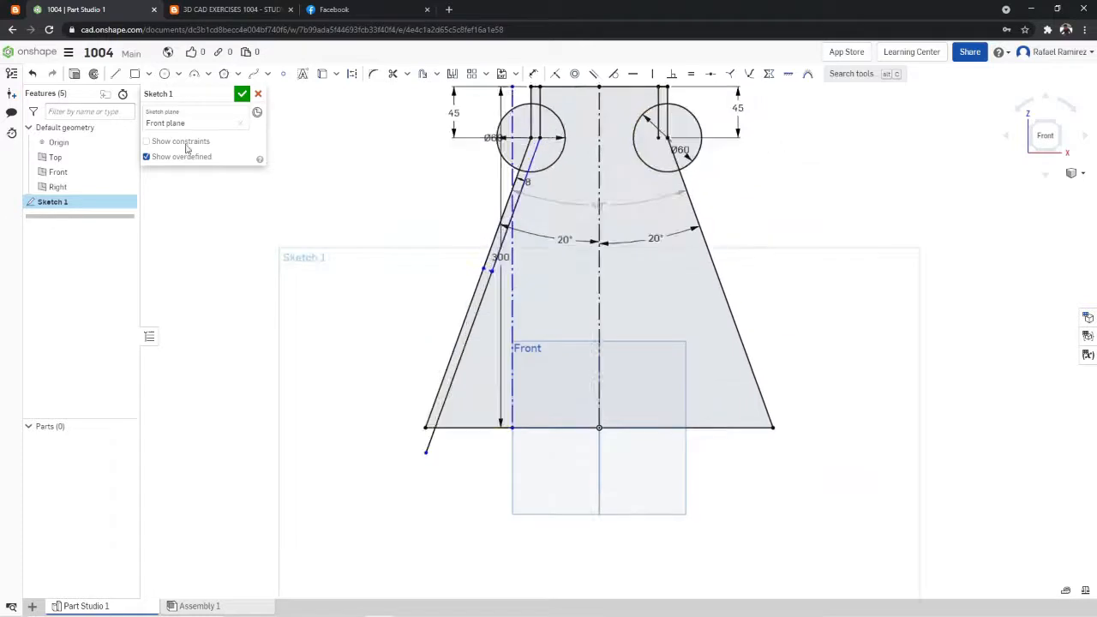
- Sketch an 8 mm vertical construction line upward from the origin along the centerline for the base thickness
click(114, 73)
click(351, 75)
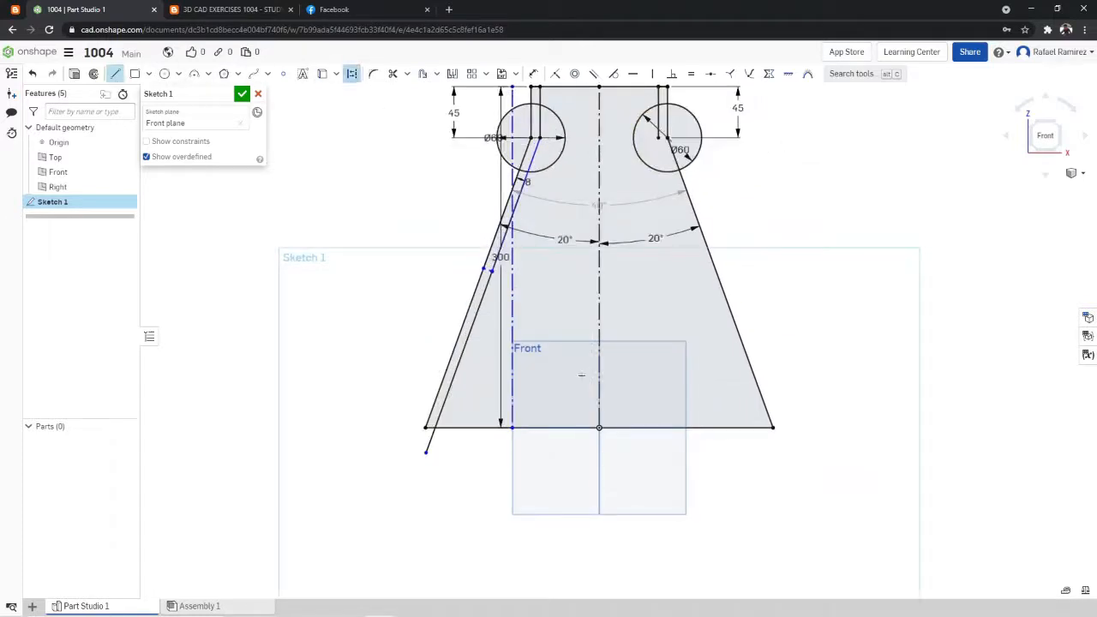
click(601, 415)
text(8)
key(Return)
key(Escape)
- Sketch horizontal solid lines from the 8 mm vertical line's upper end, about 300 mm to the right and 220 mm to the left
click(600, 420)
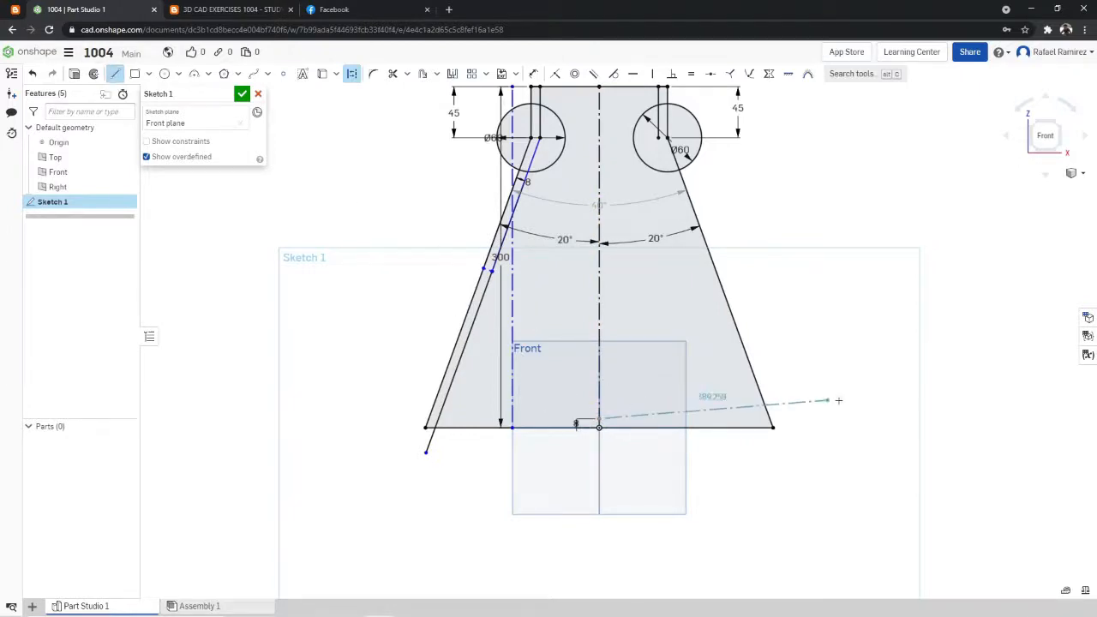
click(351, 74)
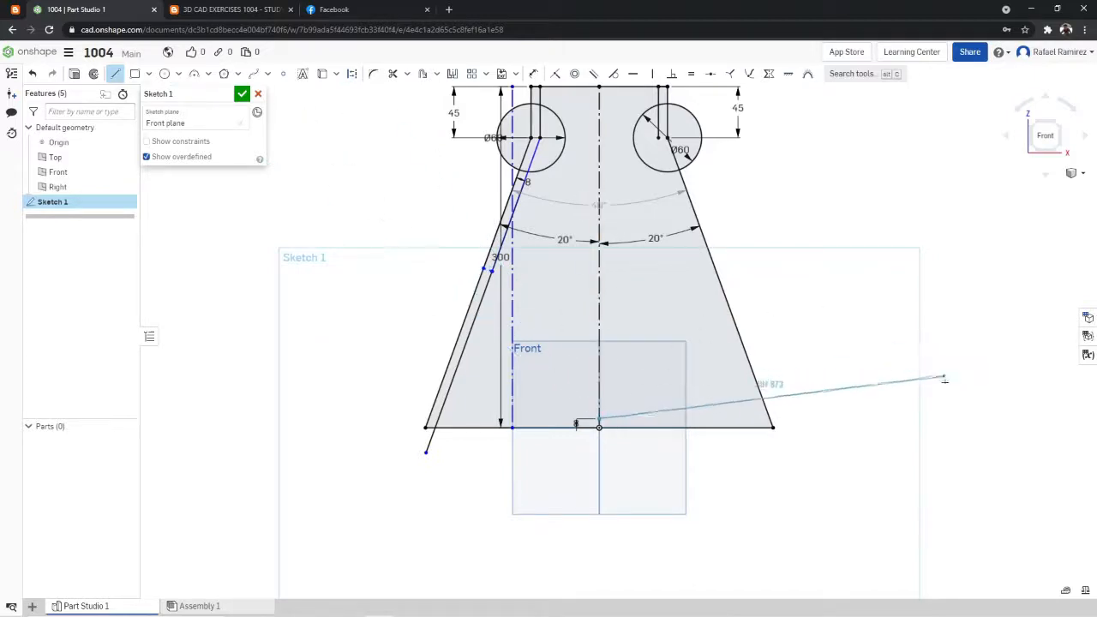
click(940, 418)
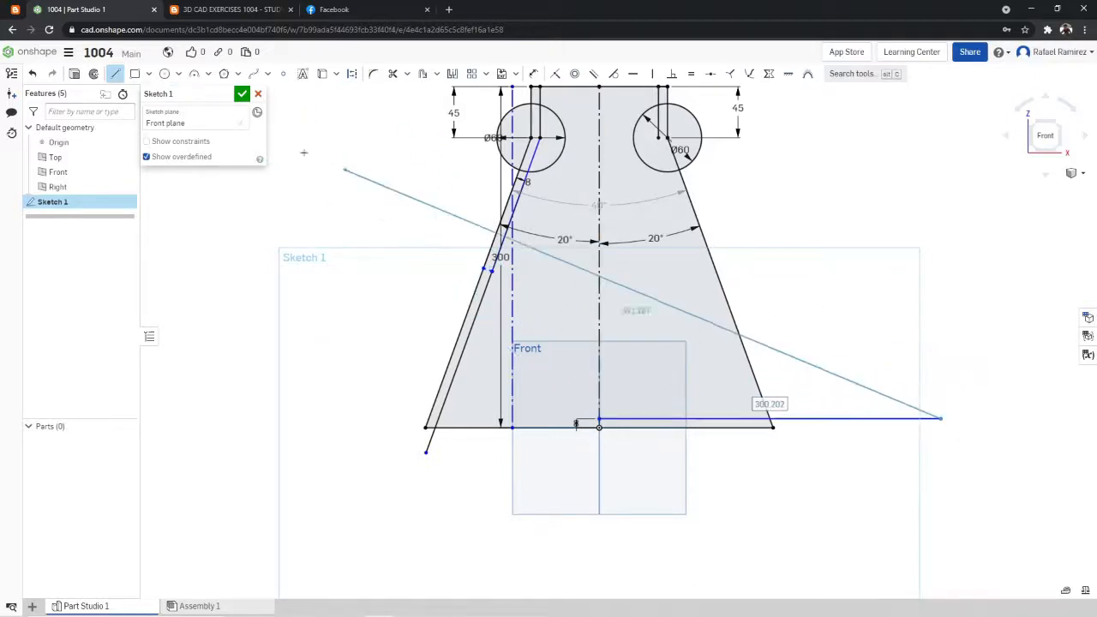
click(116, 73)
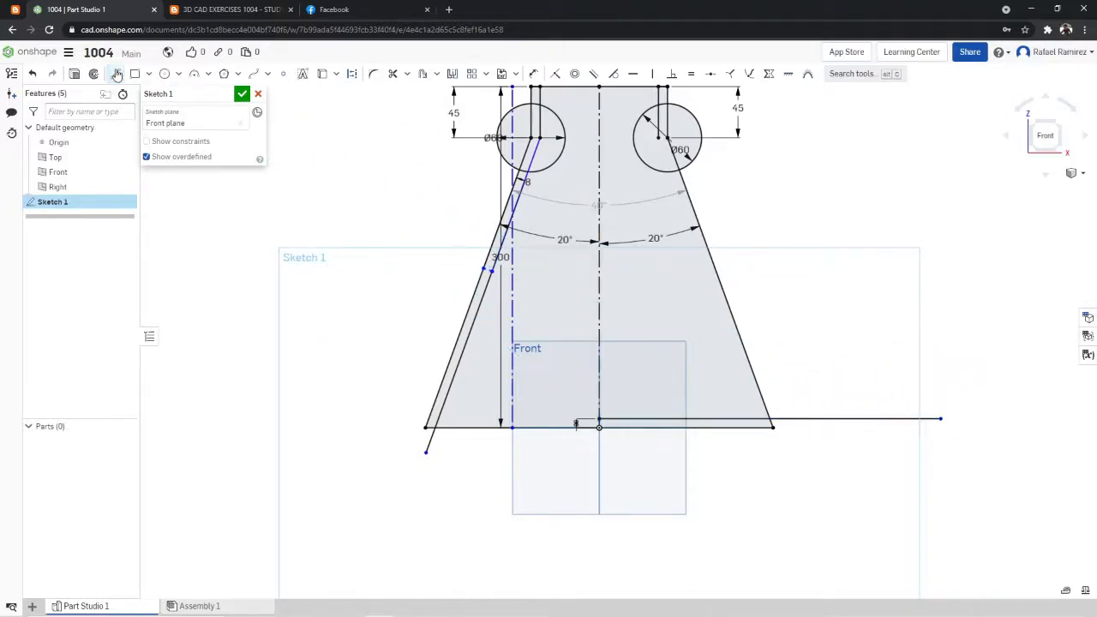
click(599, 419)
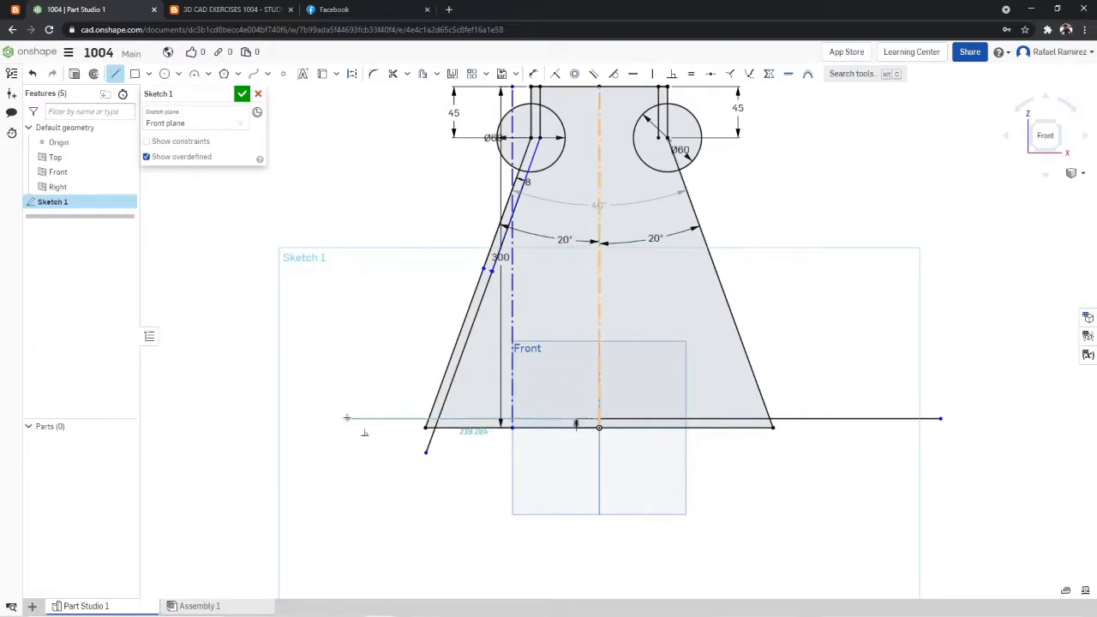
click(346, 418)
click(119, 76)
scroll(664, 159, down, 5)
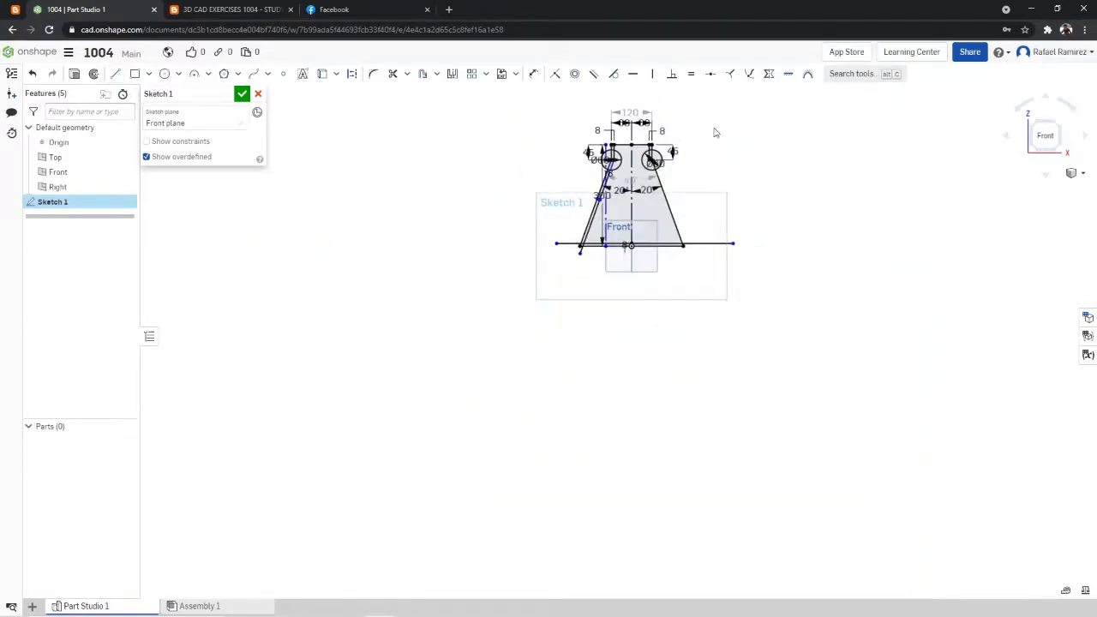
scroll(714, 129, up, 3)
scroll(593, 278, up, 2)
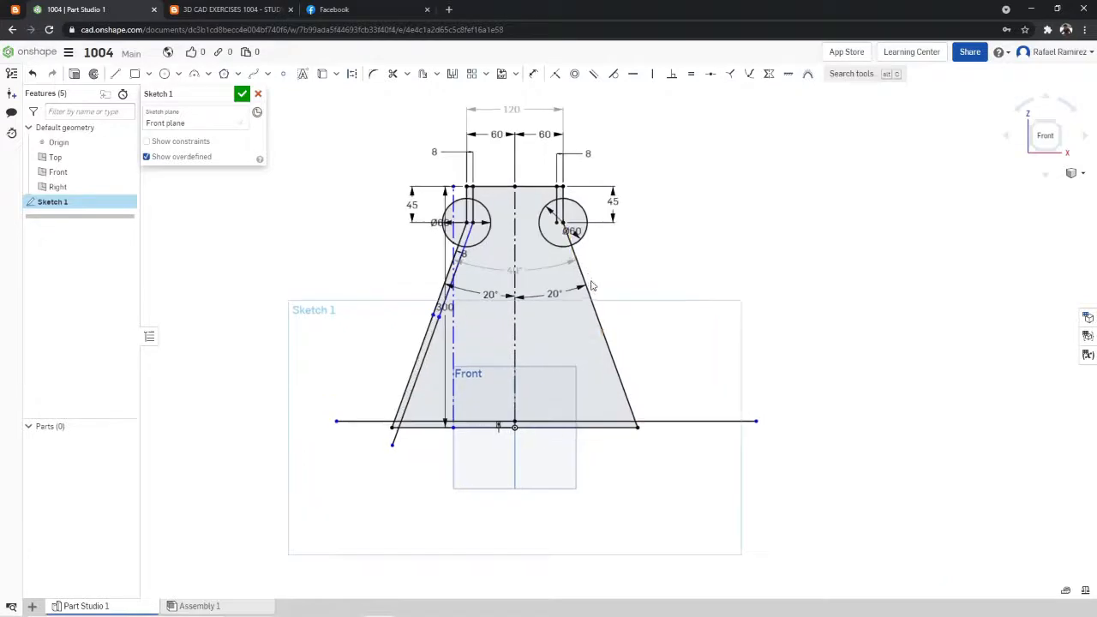
- Sketch a construction line about 12 mm long inward, perpendicular to the right slanted line
click(115, 74)
scroll(592, 270, up, 2)
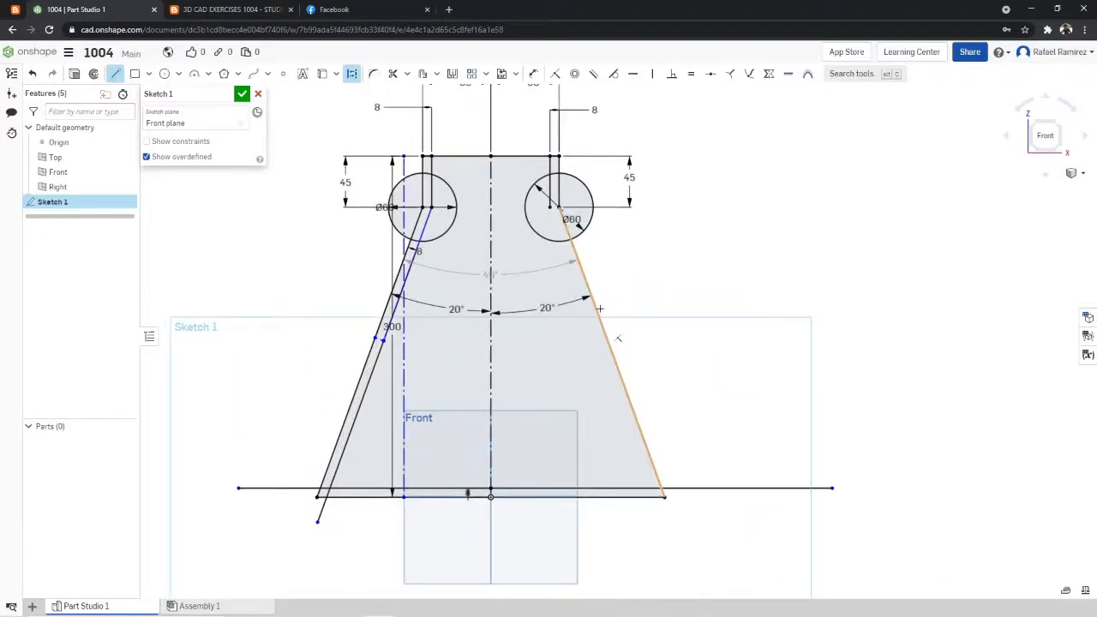
click(599, 355)
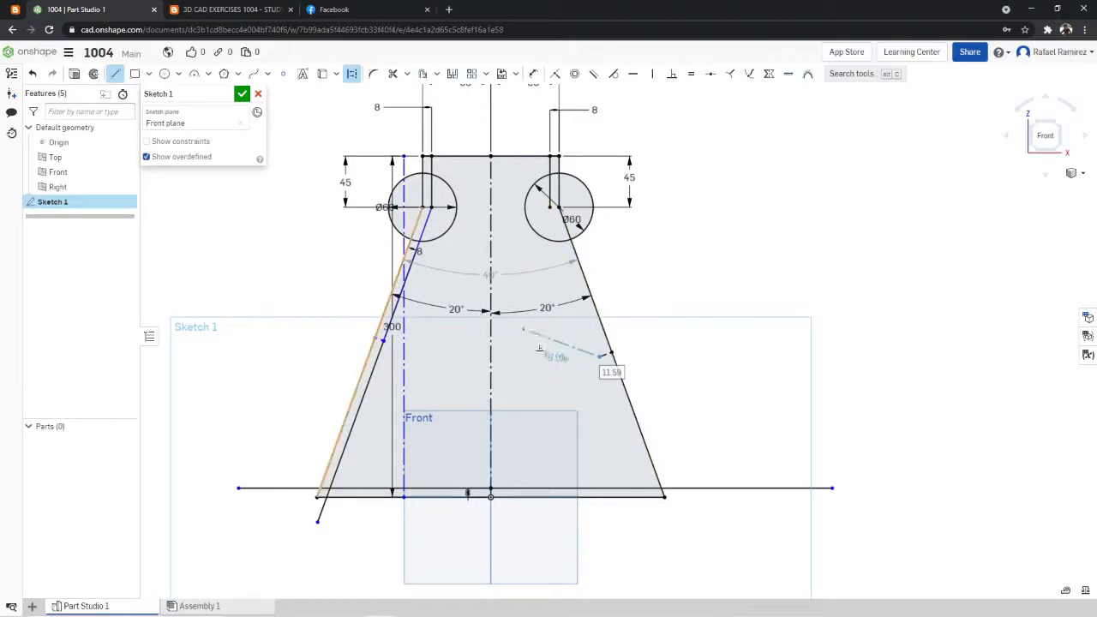
click(115, 74)
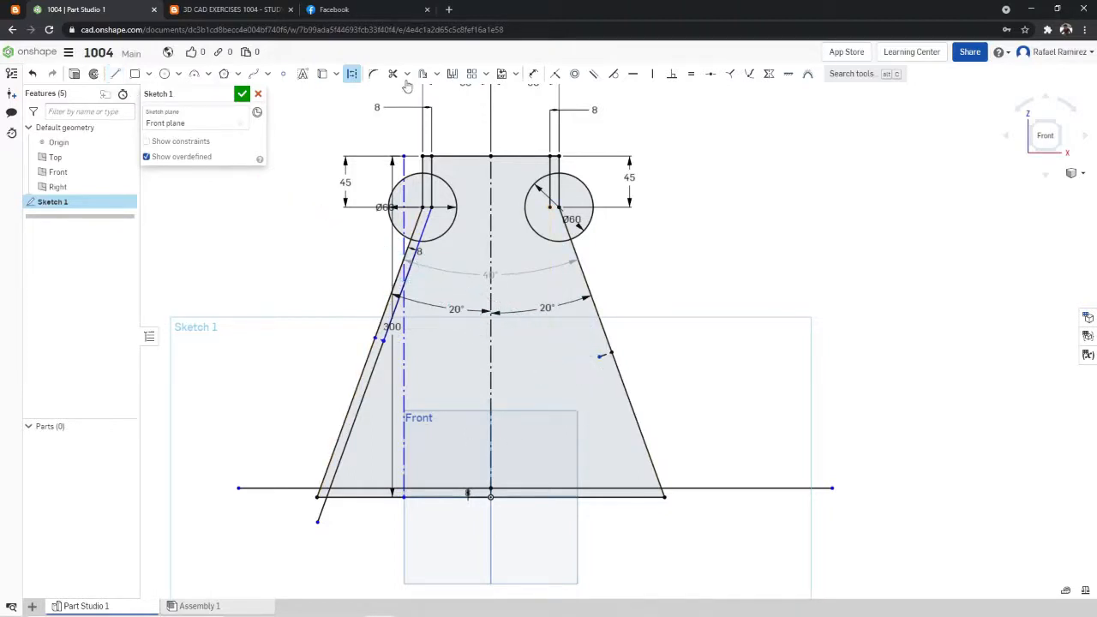
- Dimension the offset of the right construction line's inner endpoint from the slanted line at 8 mm
click(533, 73)
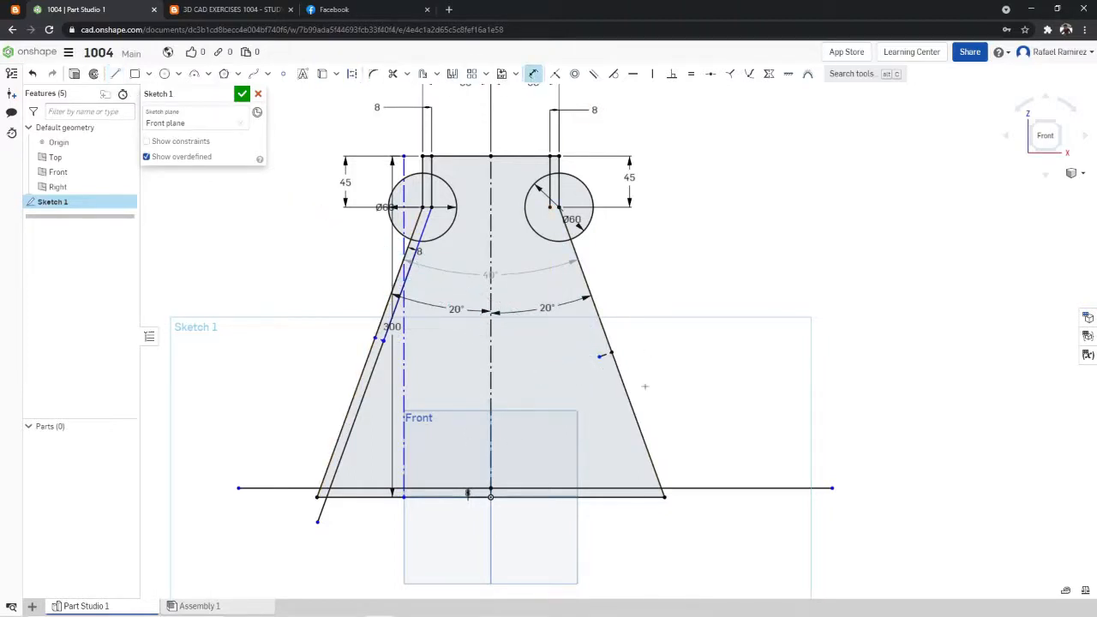
click(600, 356)
click(531, 342)
text(8)
key(Return)
- Sketch the right inner wall from the 8 mm construction line's inner endpoint, down past the base and up to the inner neck line's lower end
click(115, 74)
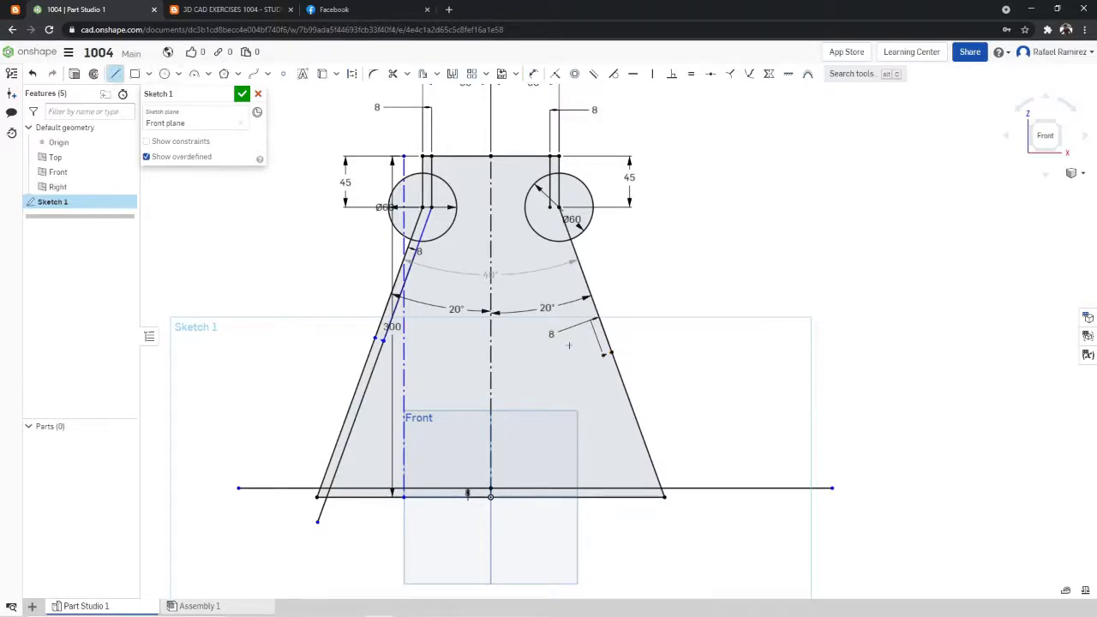
click(604, 357)
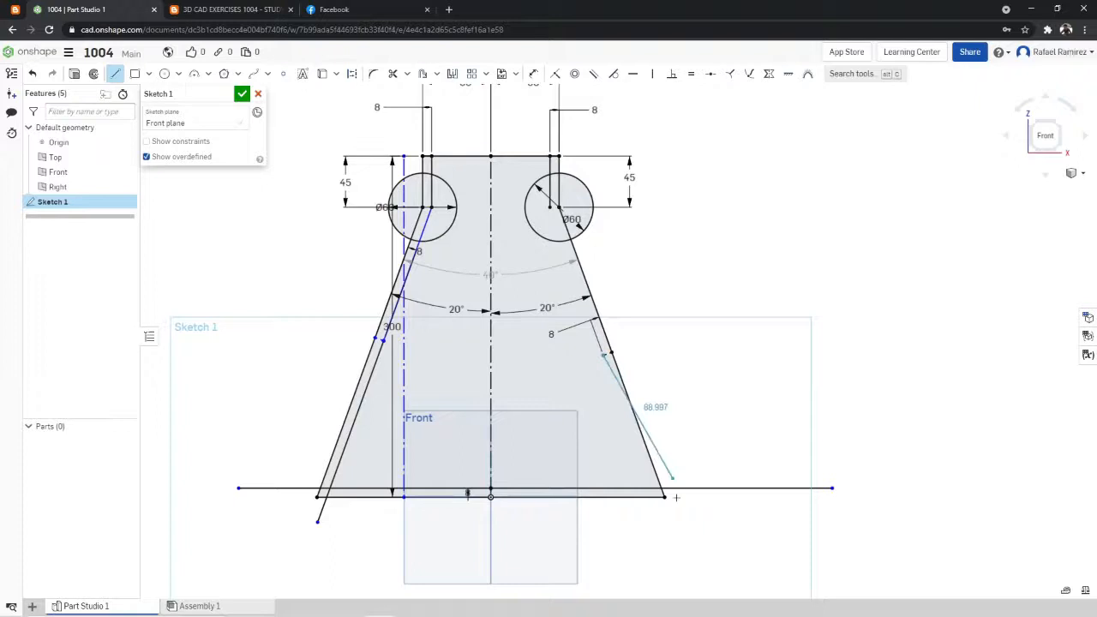
click(672, 542)
click(117, 77)
click(117, 78)
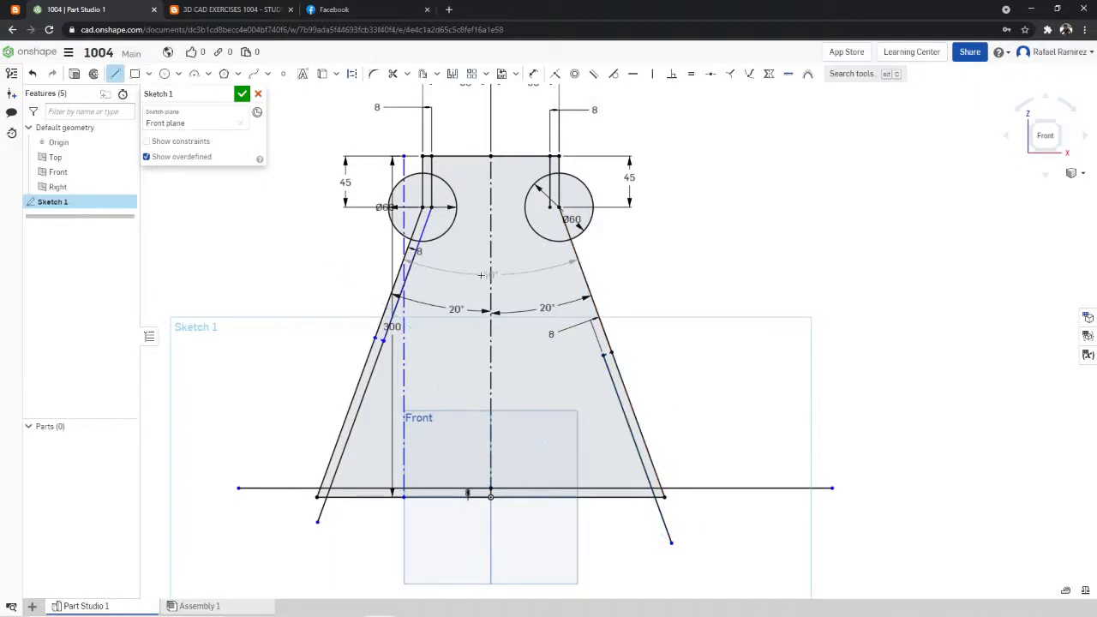
drag(605, 356, 550, 206)
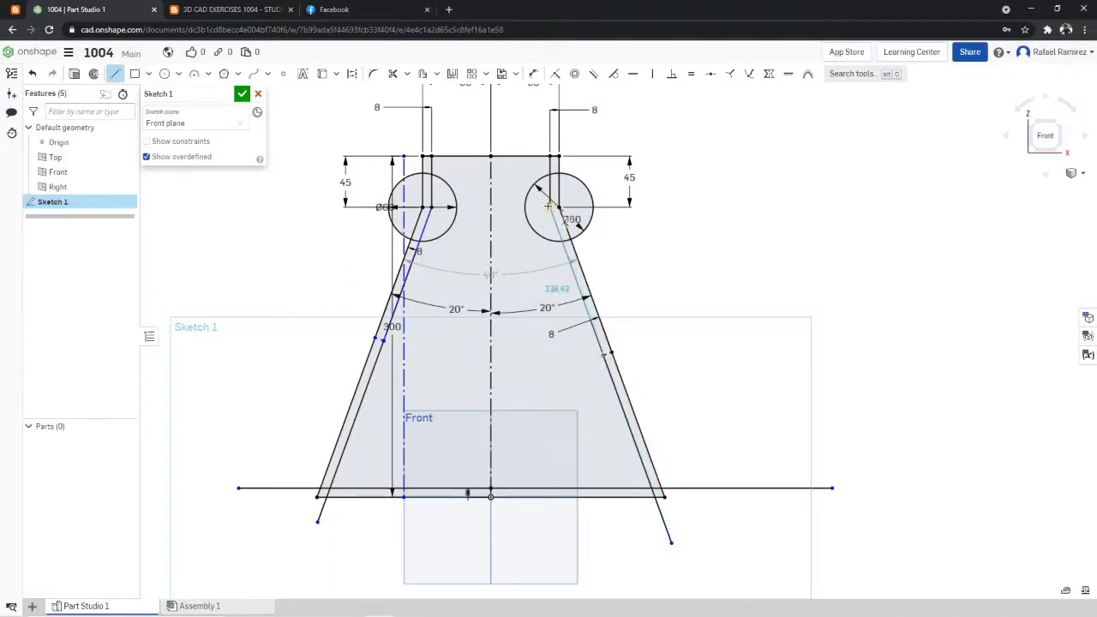
- Trim the overhanging ends of the inner wall and inner base lines, plus the short perpendicular construction lines between the walls
click(393, 74)
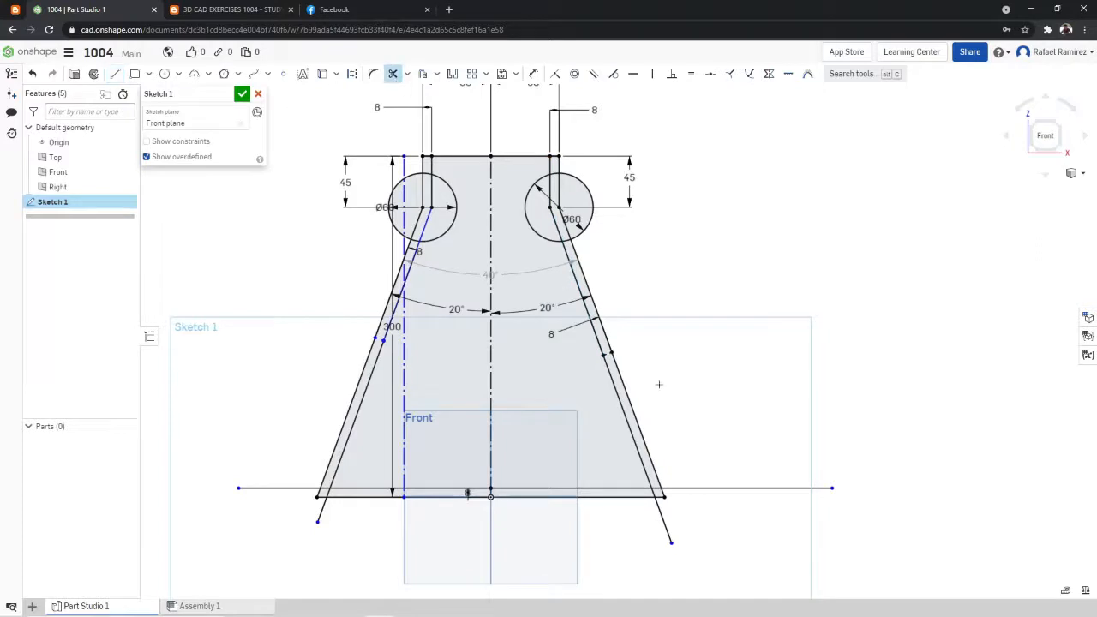
scroll(643, 475, up, 1)
click(666, 515)
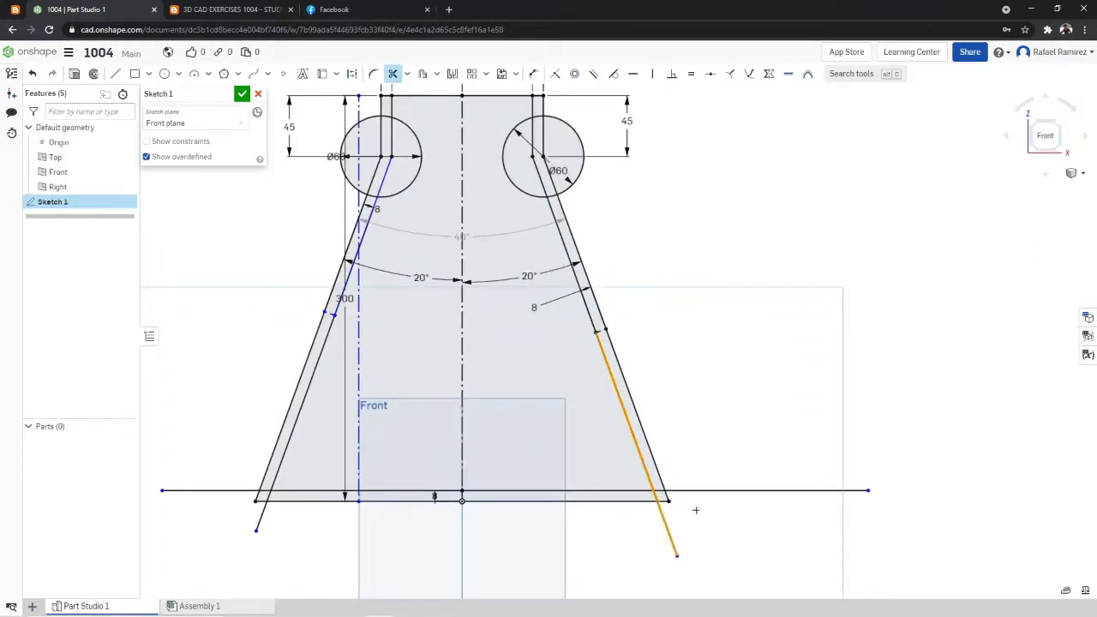
click(688, 491)
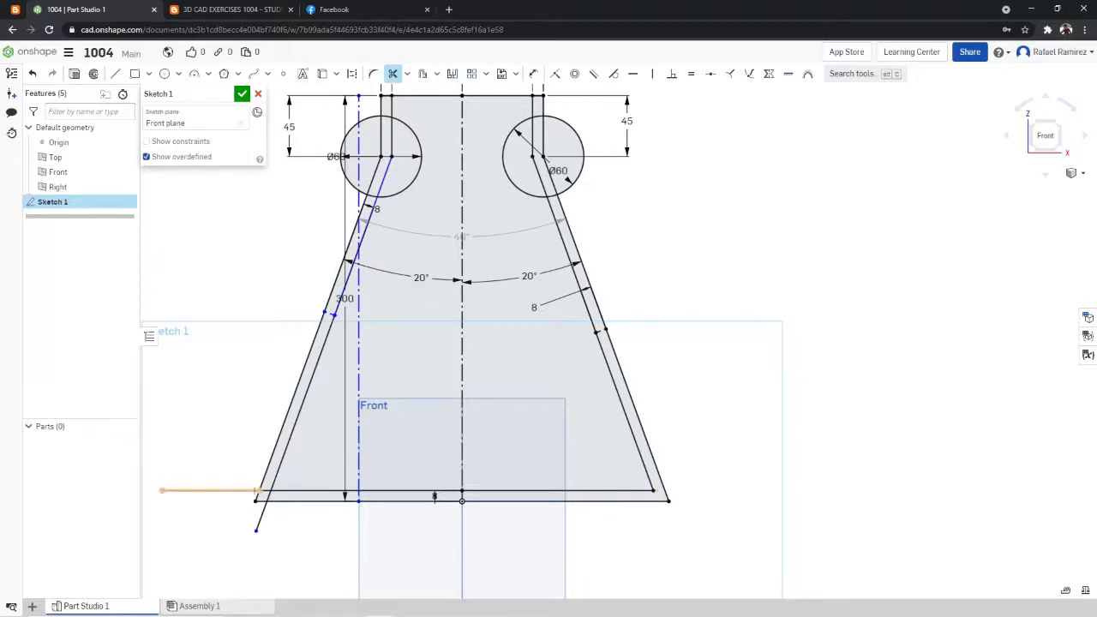
click(234, 491)
click(261, 514)
scroll(385, 193, up, 1)
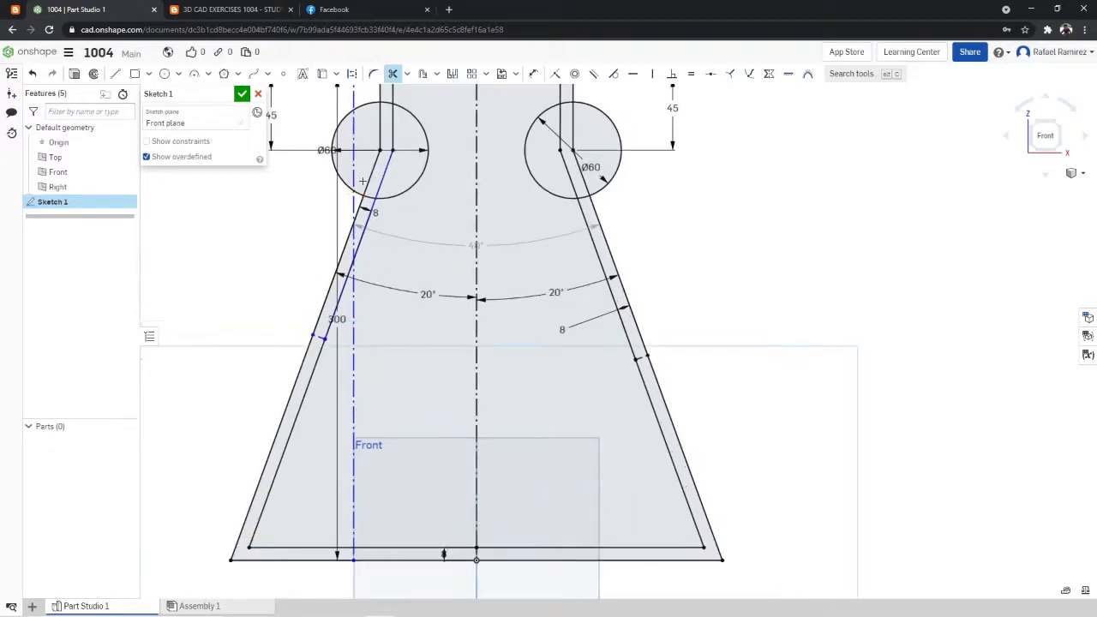
click(316, 337)
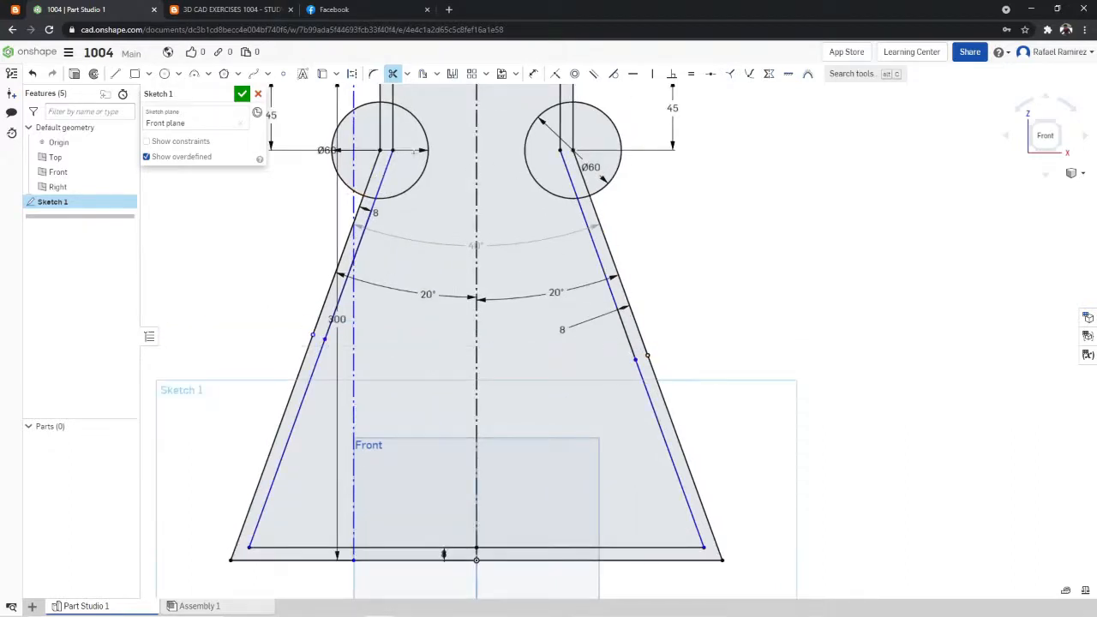
- Trim away both 60 mm circles at the neck, including the short arc pieces between the inner and outer walls
click(426, 169)
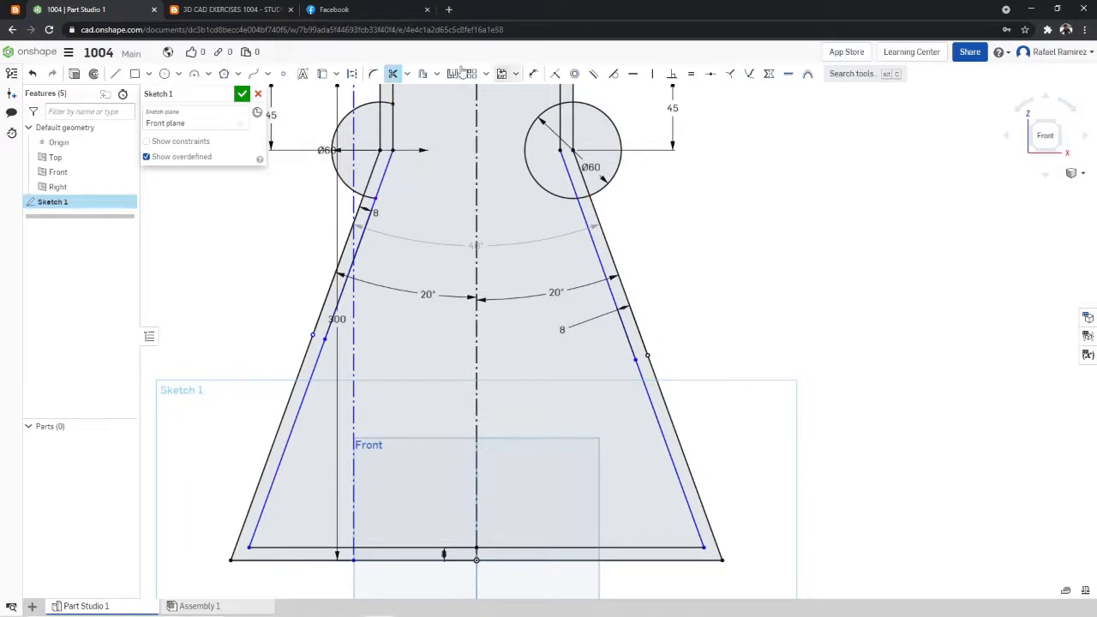
click(336, 176)
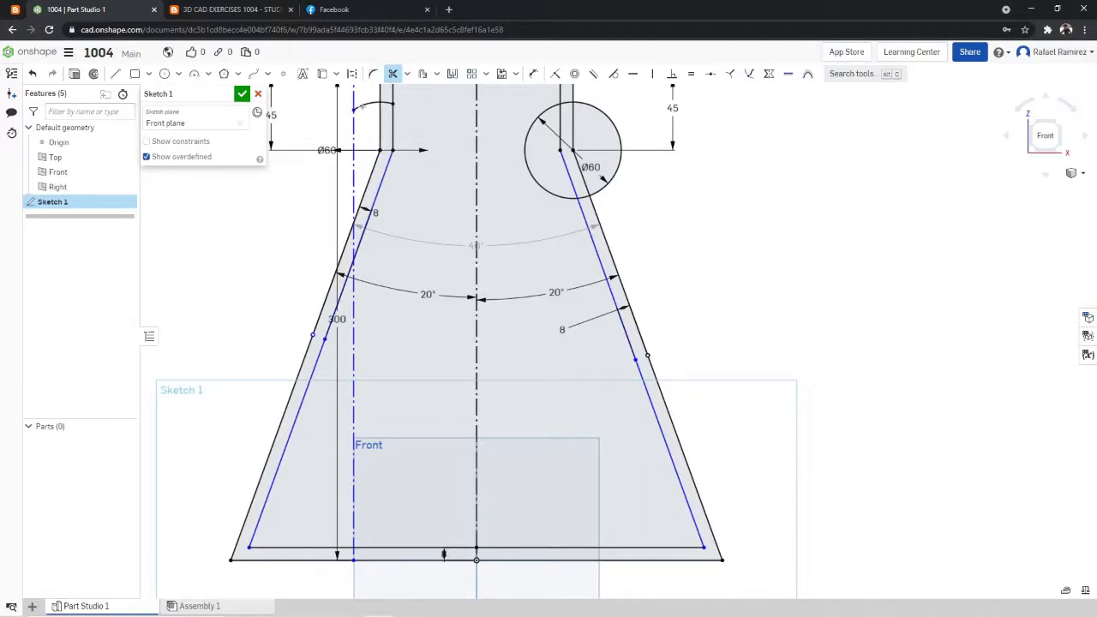
click(382, 176)
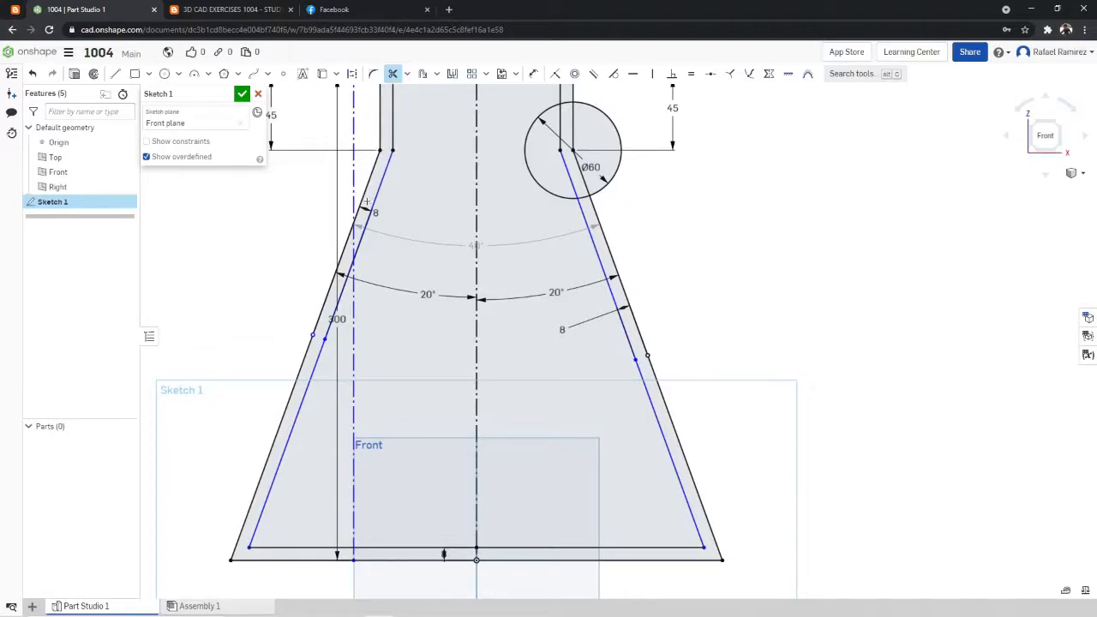
click(621, 147)
click(580, 197)
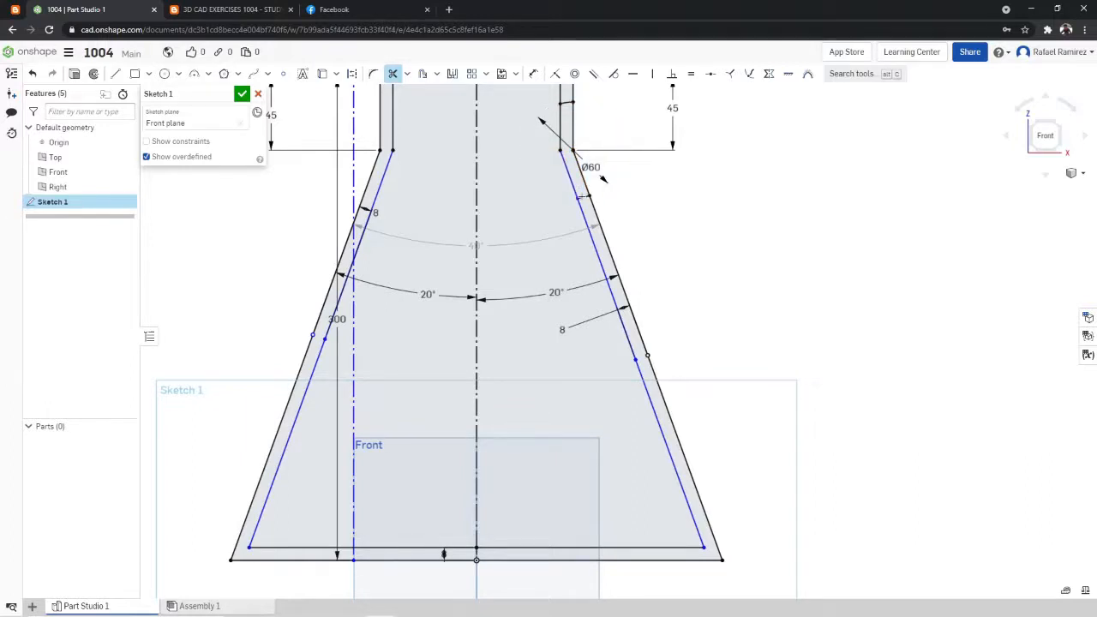
scroll(569, 103, down, 5)
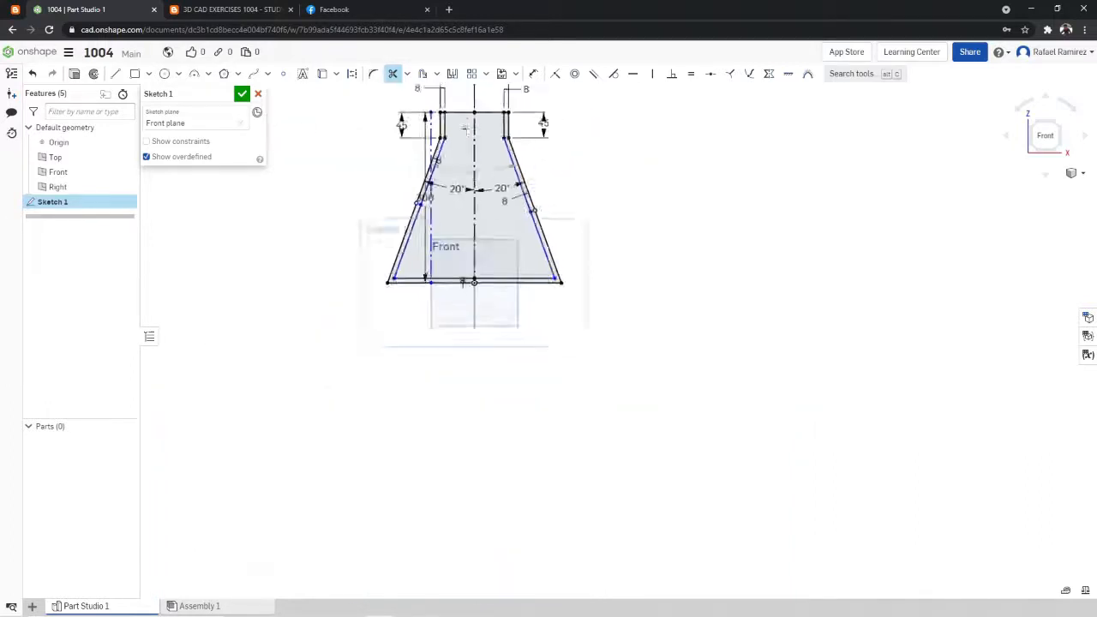
scroll(540, 150, up, 6)
scroll(540, 150, down, 2)
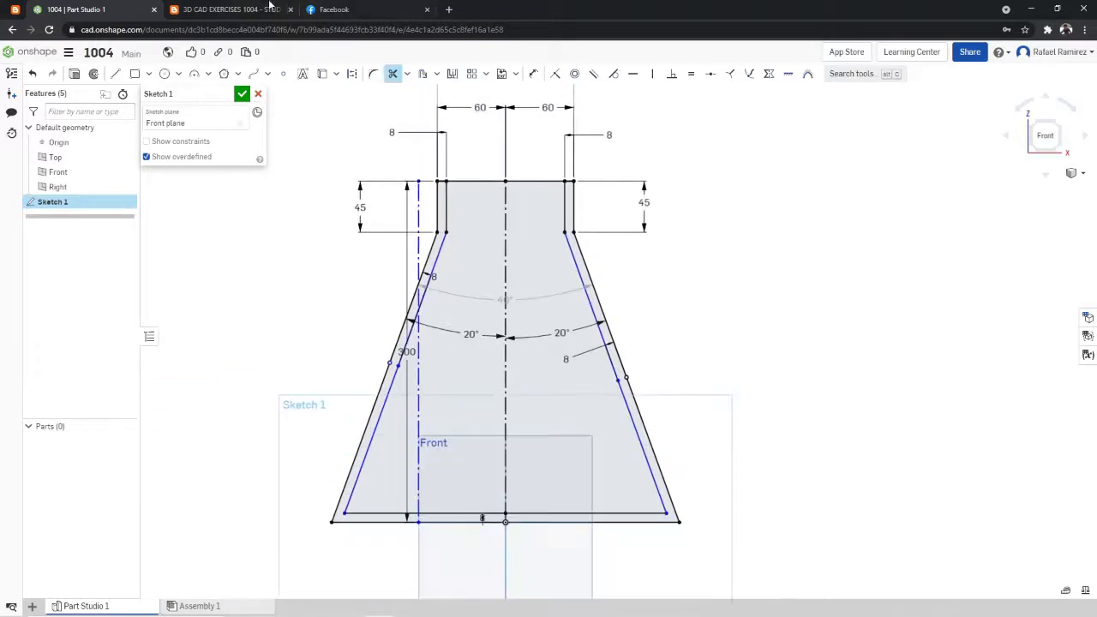
- Check the corner radii at the flask's base in the exercise drawing, return to the sketch and leave the Trim tool
click(269, 9)
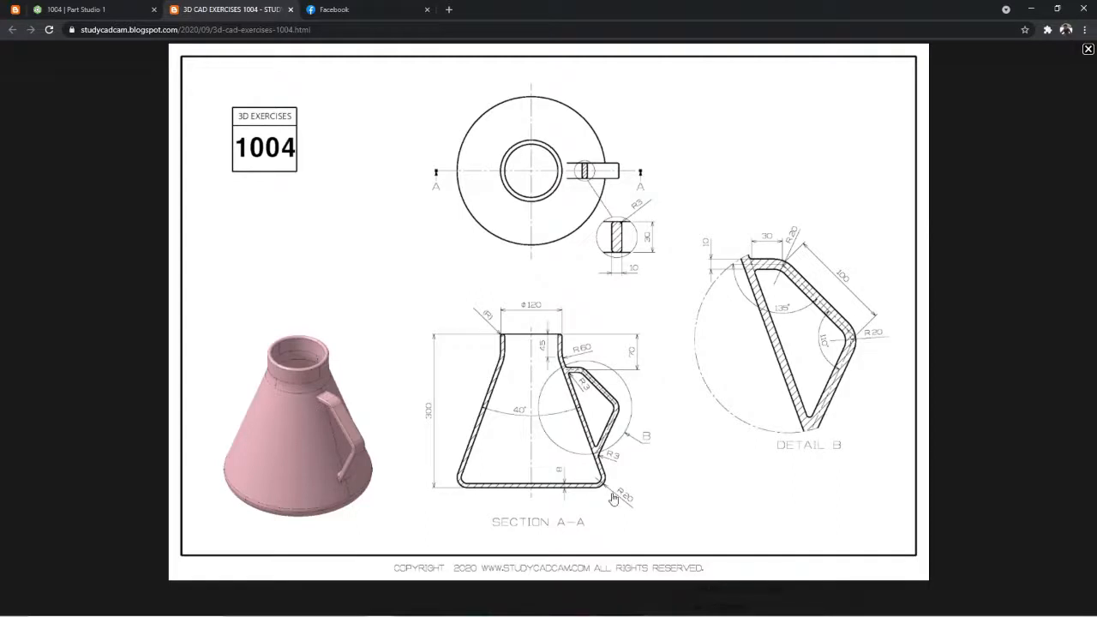
click(90, 8)
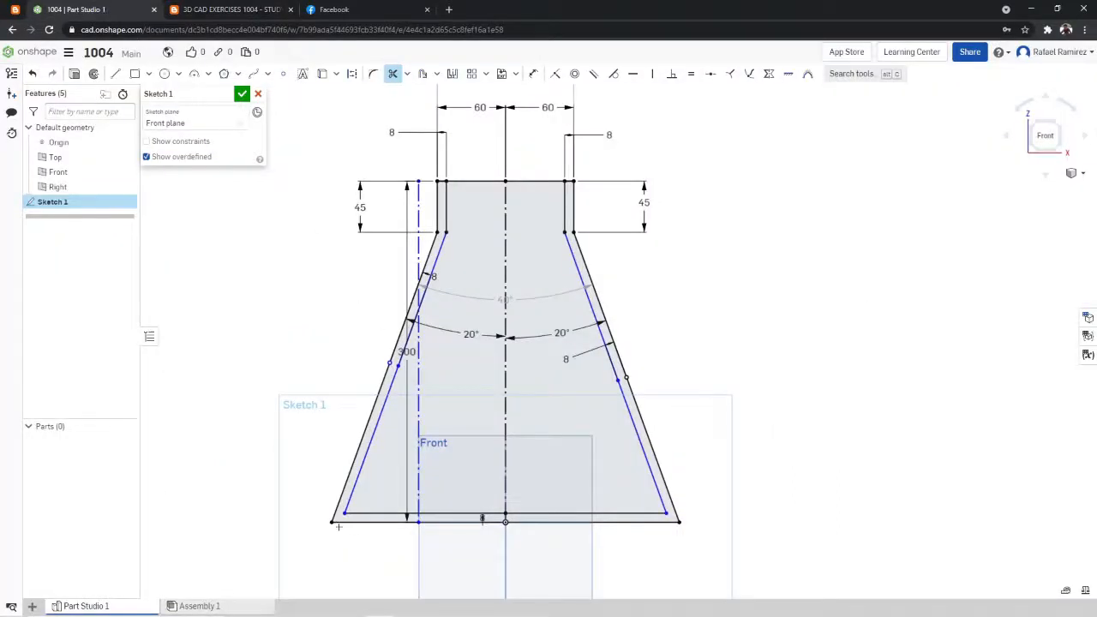
click(392, 74)
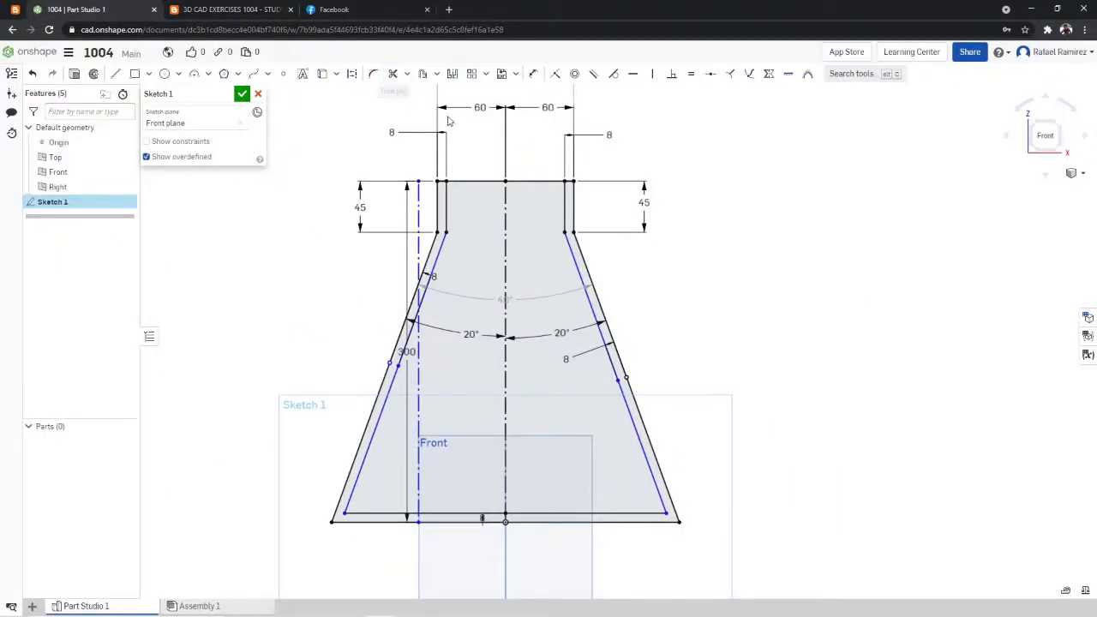
- Fillet both outer bottom corners of the flask profile with a 20 mm radius, as given in the exercise drawing
click(376, 79)
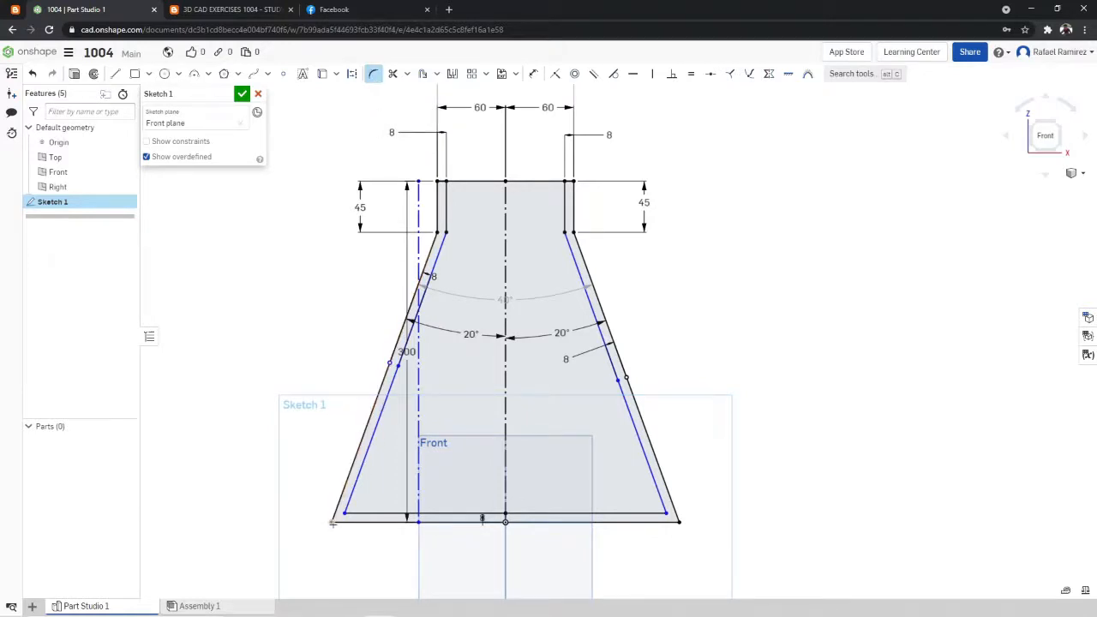
scroll(331, 522, up, 3)
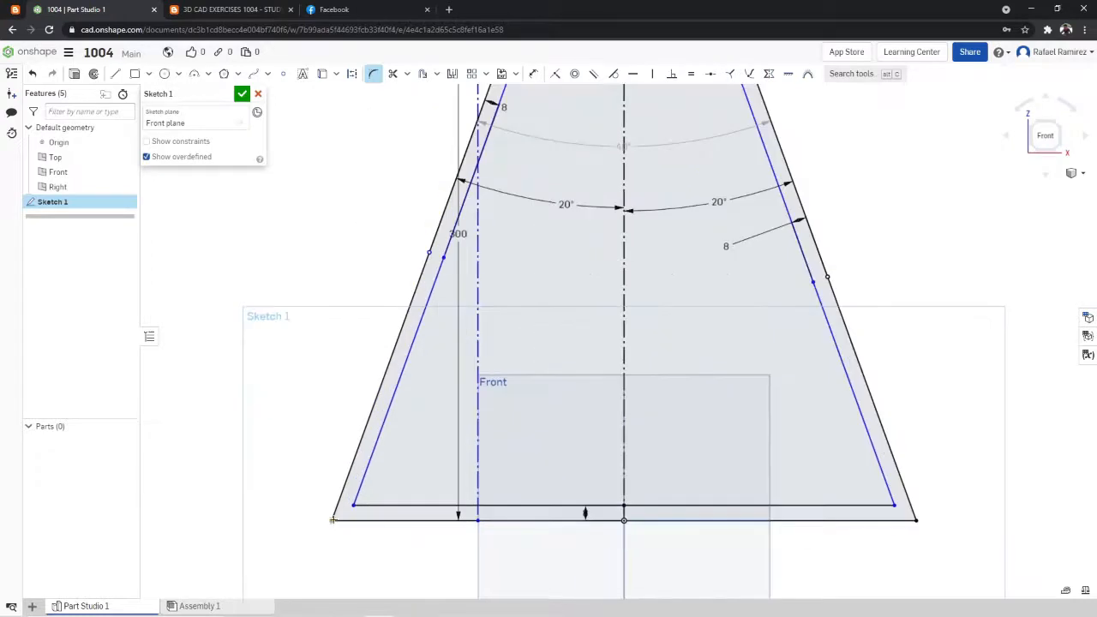
click(331, 521)
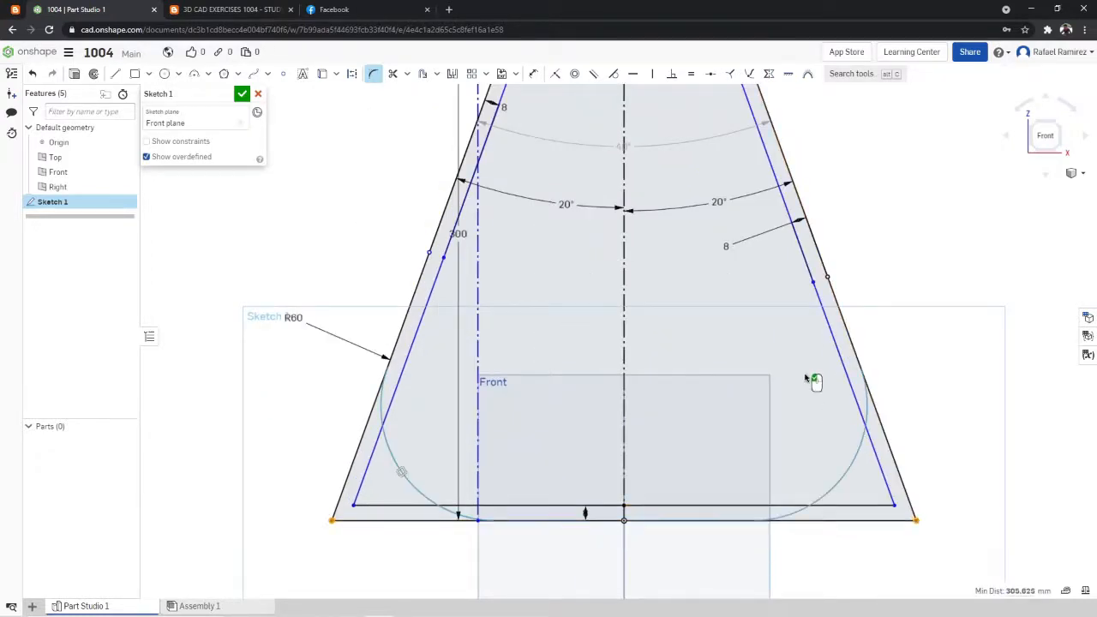
click(249, 10)
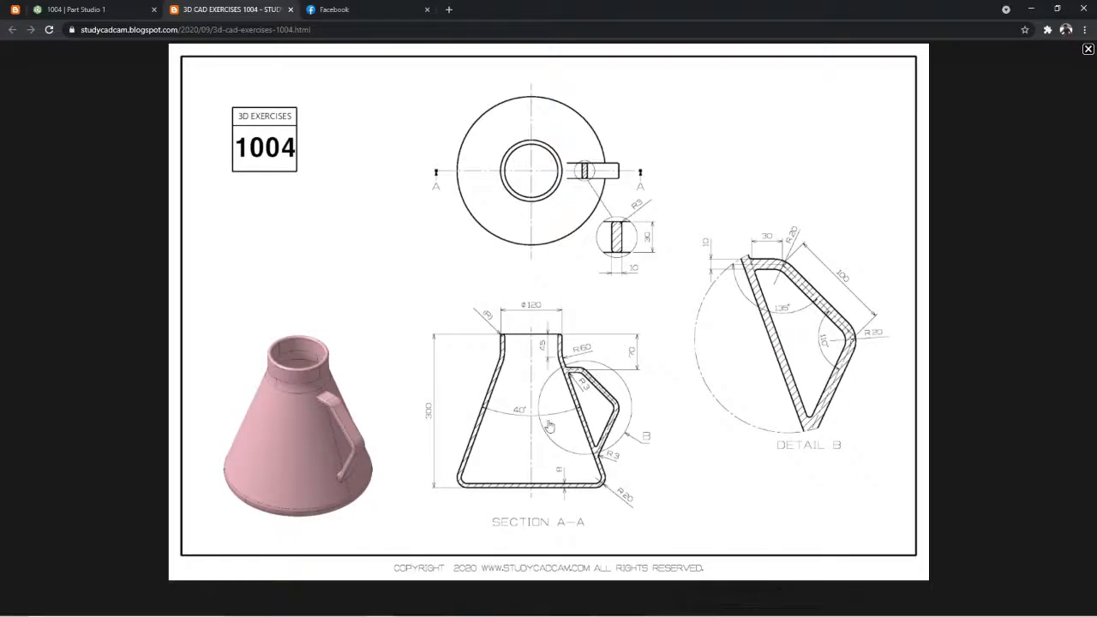
key(ctrl+shift+Tab)
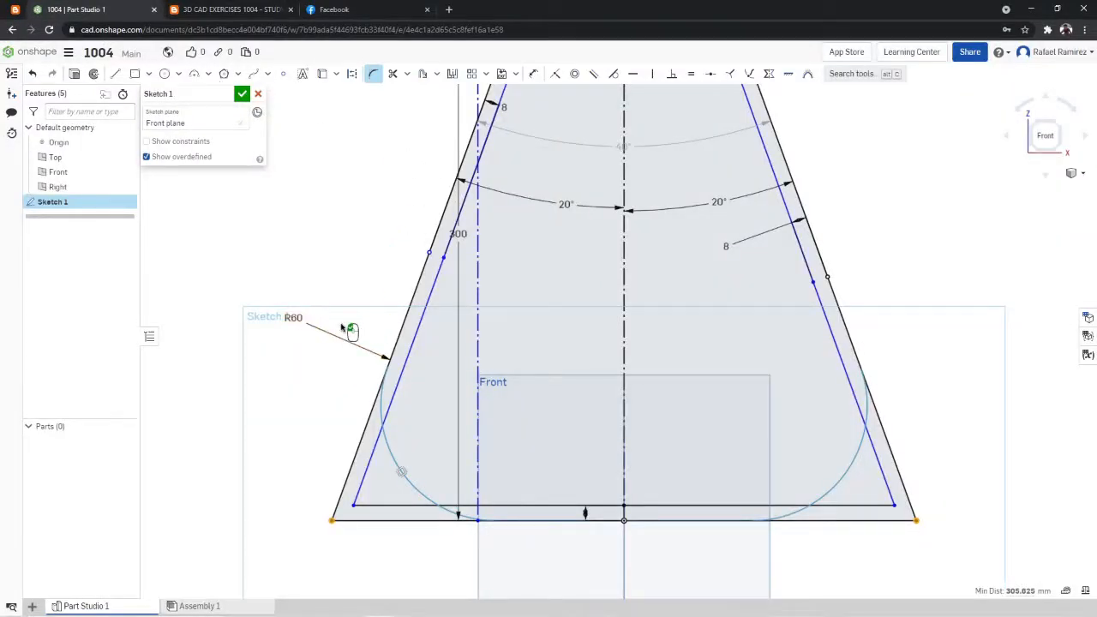
double_click(294, 317)
text(20)
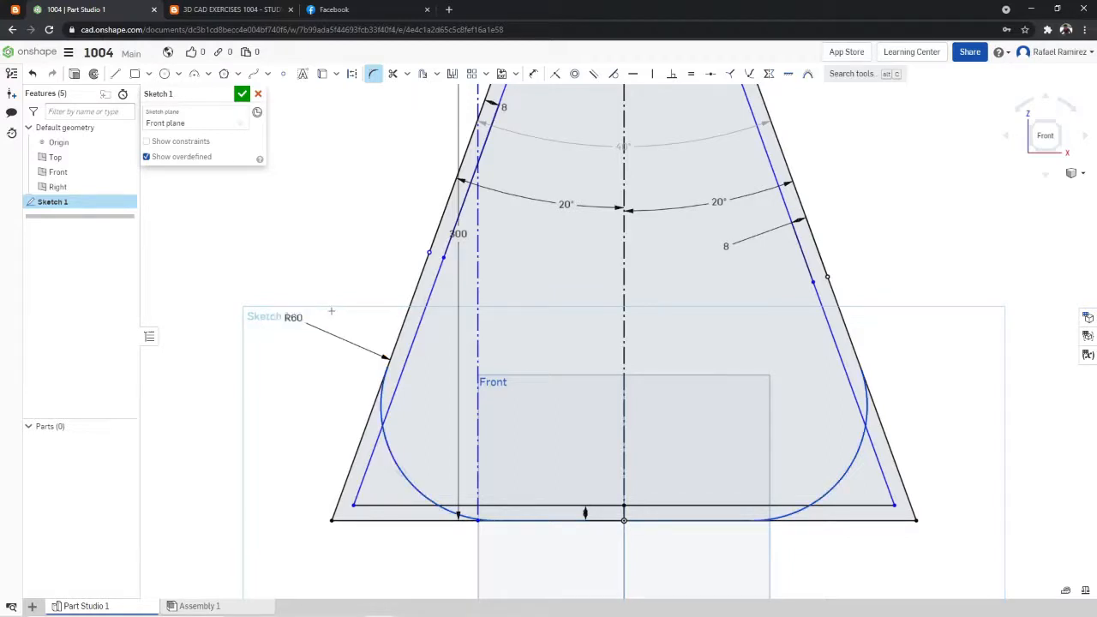
key(Return)
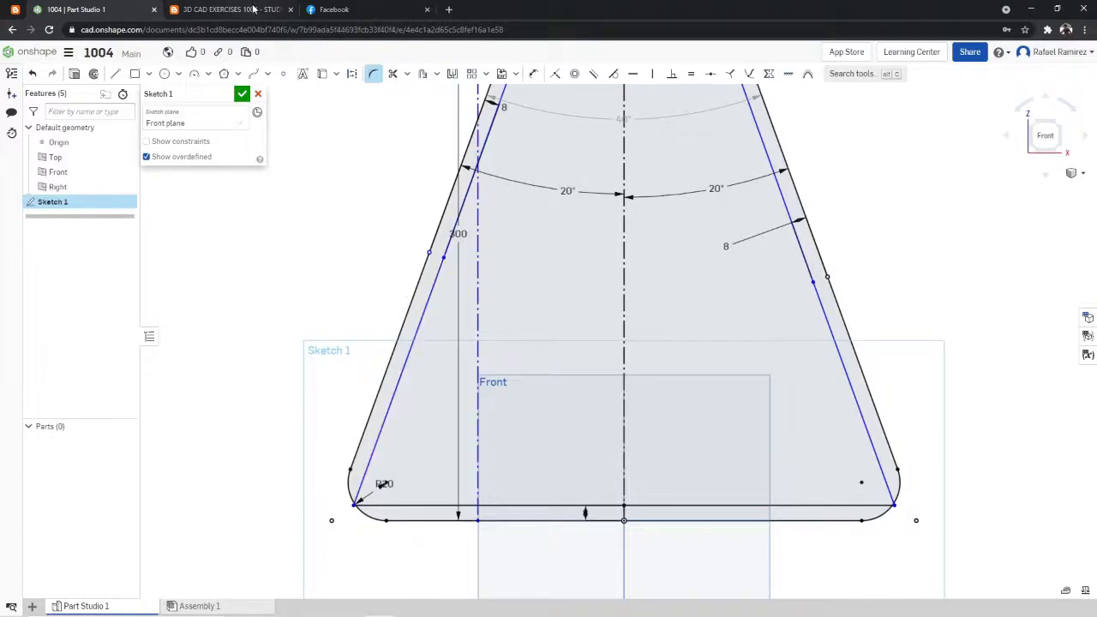
- Check the base corner in the exercise drawing and fillet both inner bottom corners of the profile with a 20 mm radius
click(229, 9)
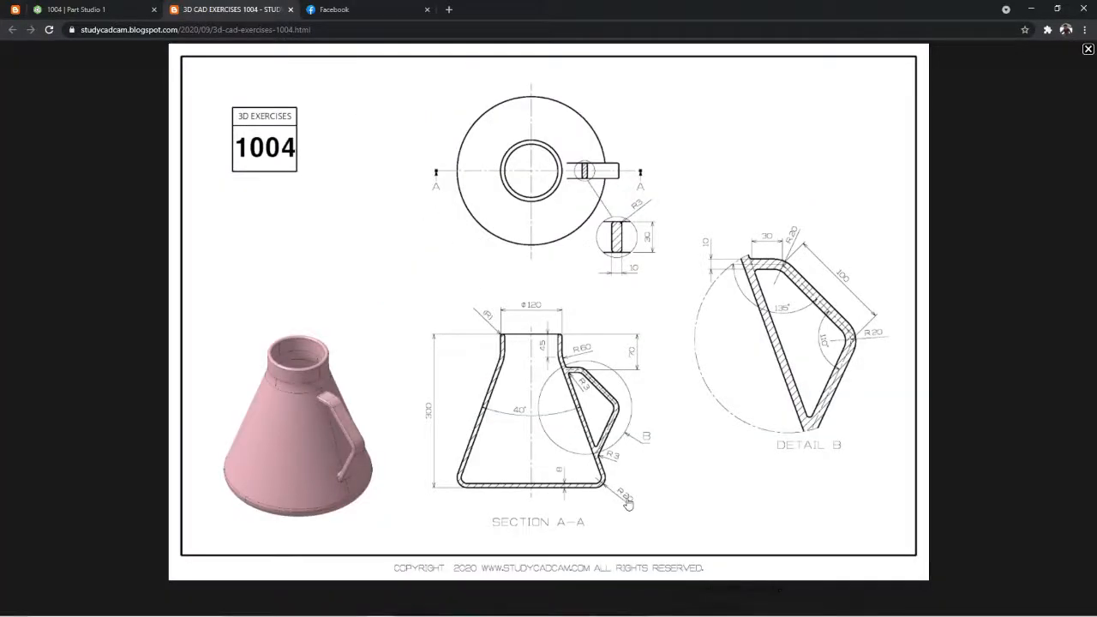
click(133, 15)
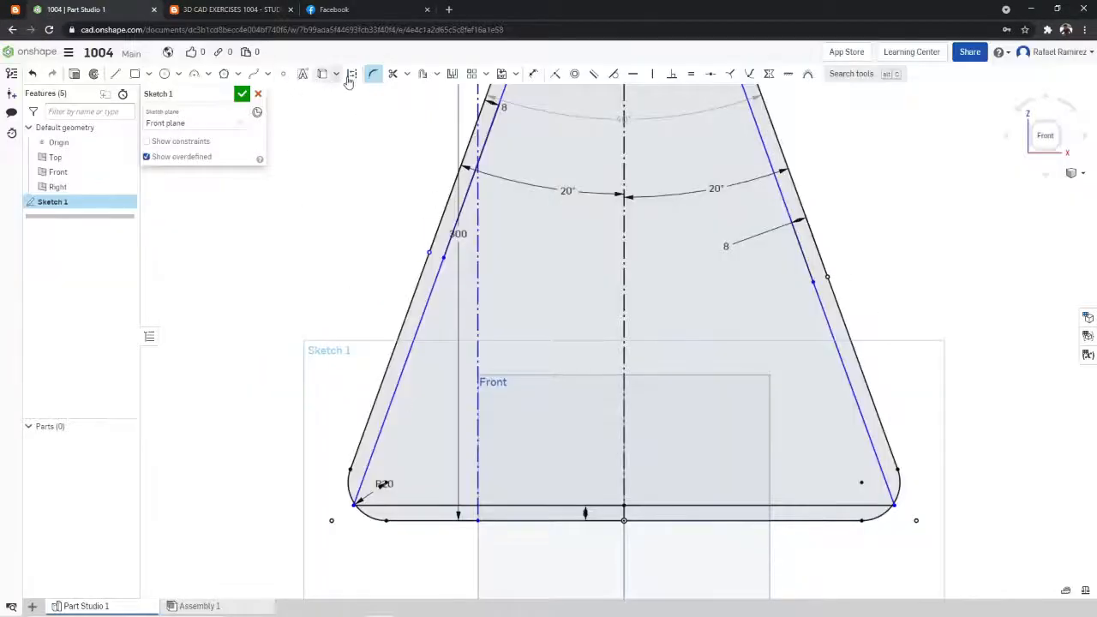
click(258, 12)
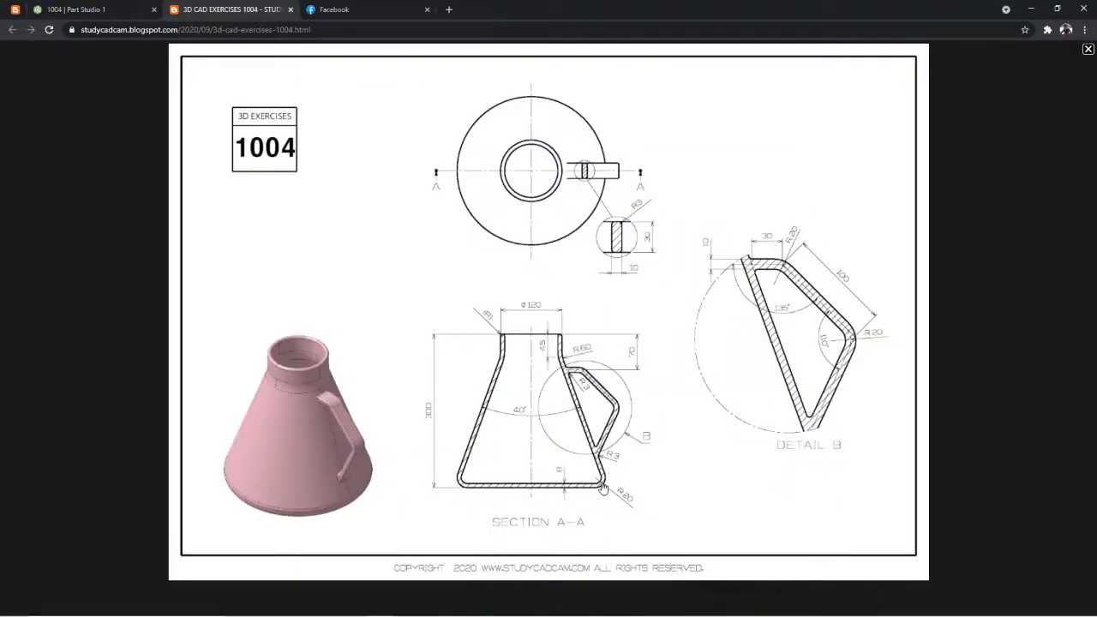
click(130, 12)
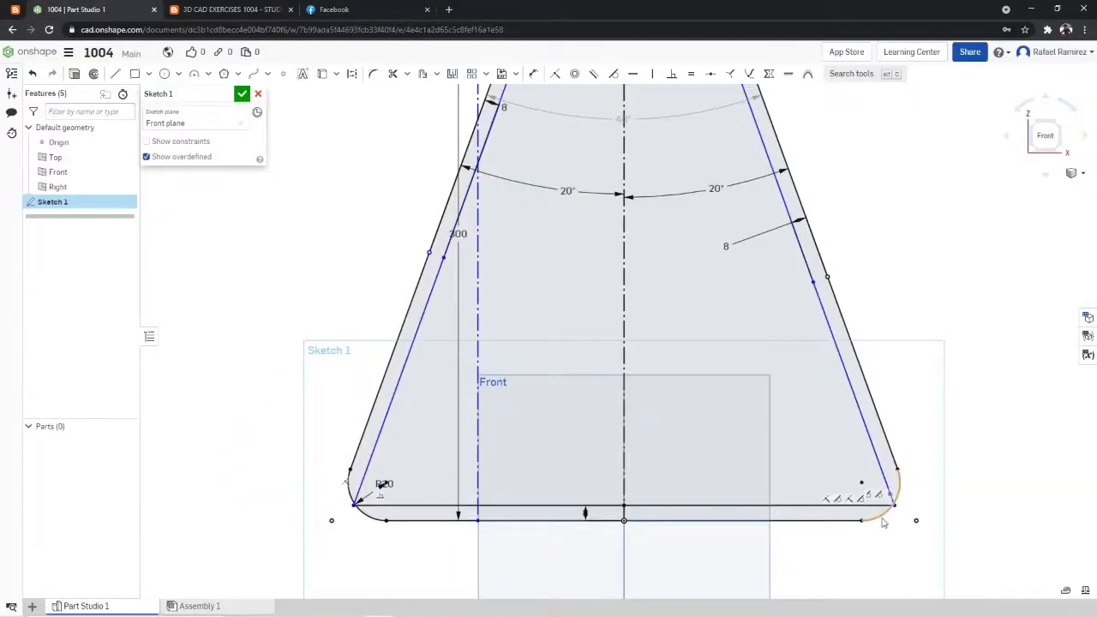
click(252, 11)
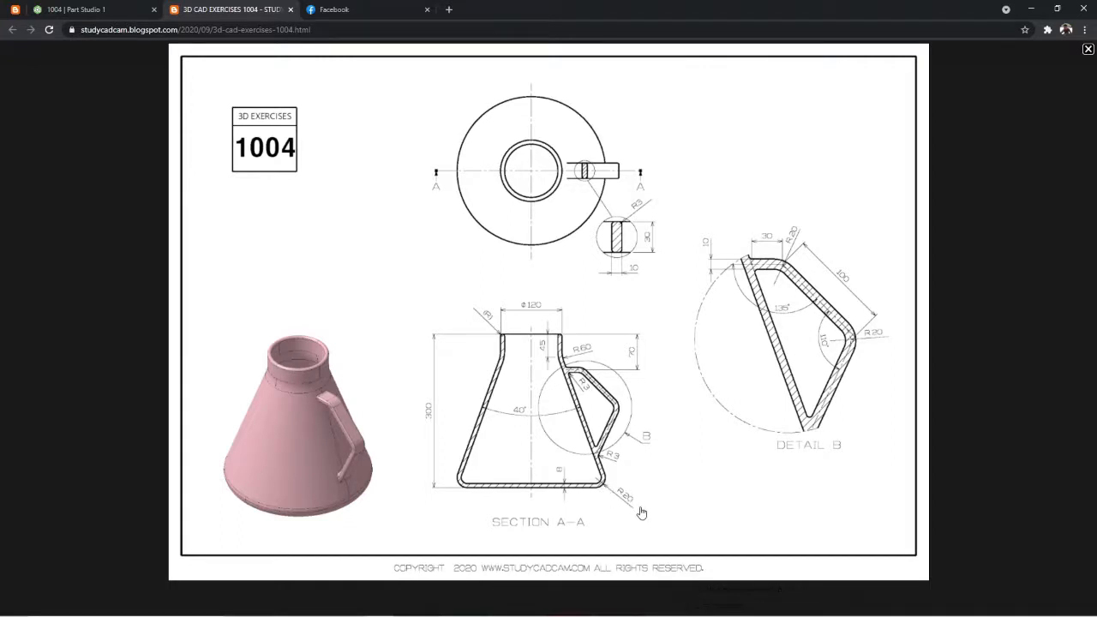
click(128, 8)
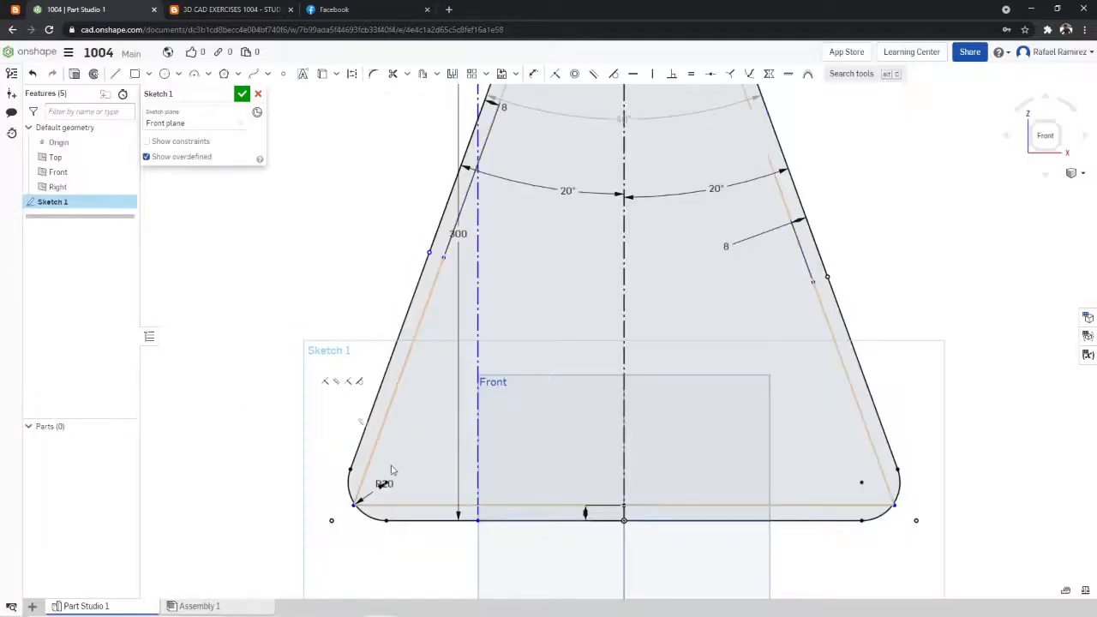
click(373, 72)
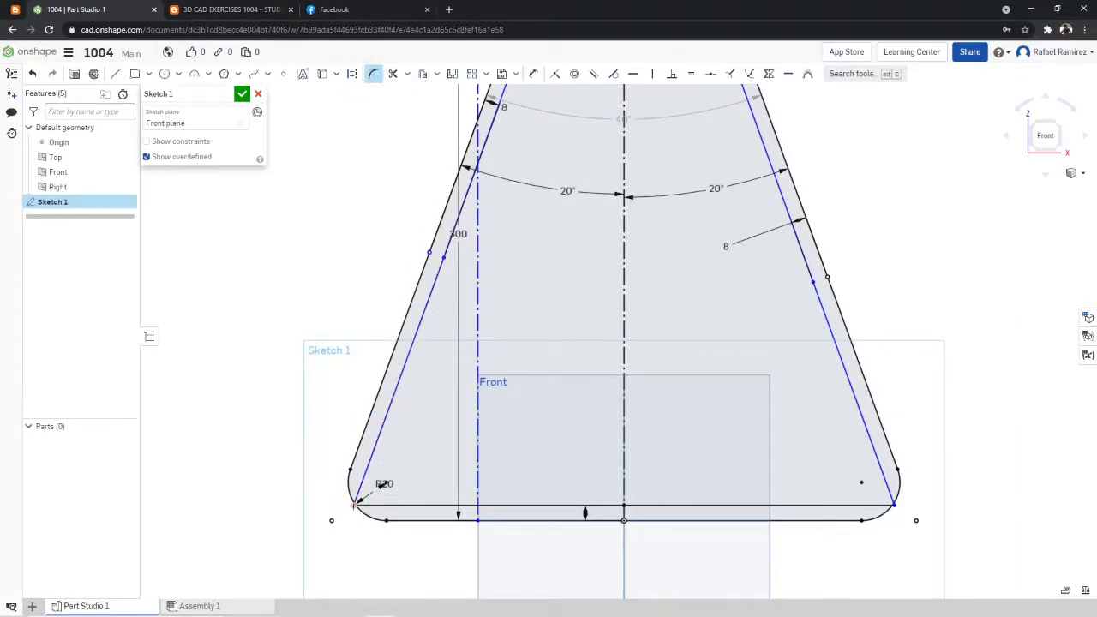
click(355, 504)
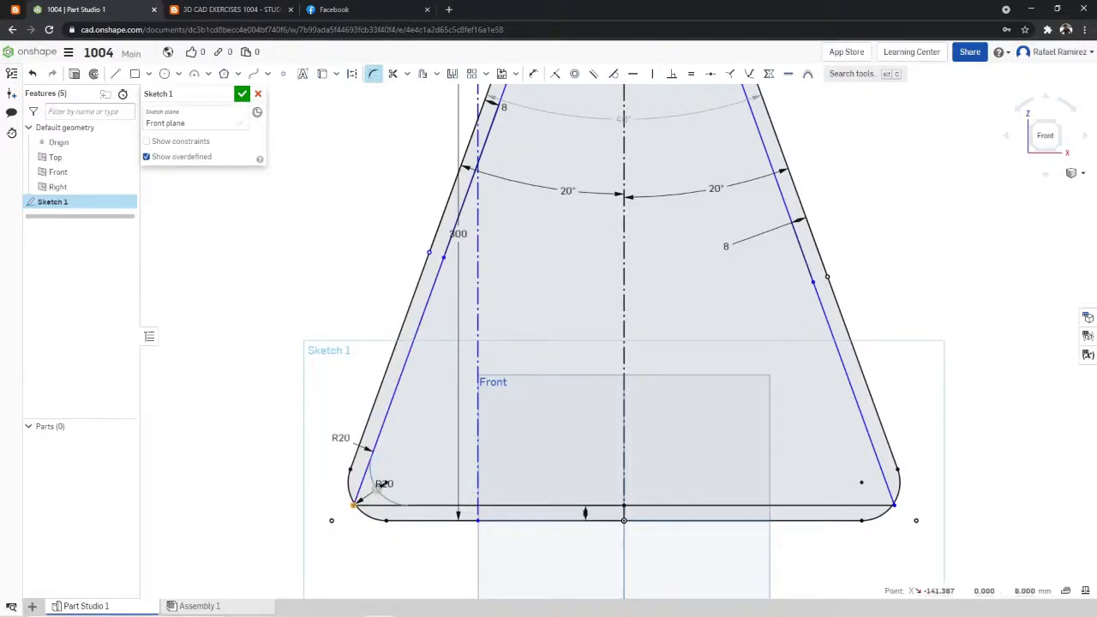
click(896, 506)
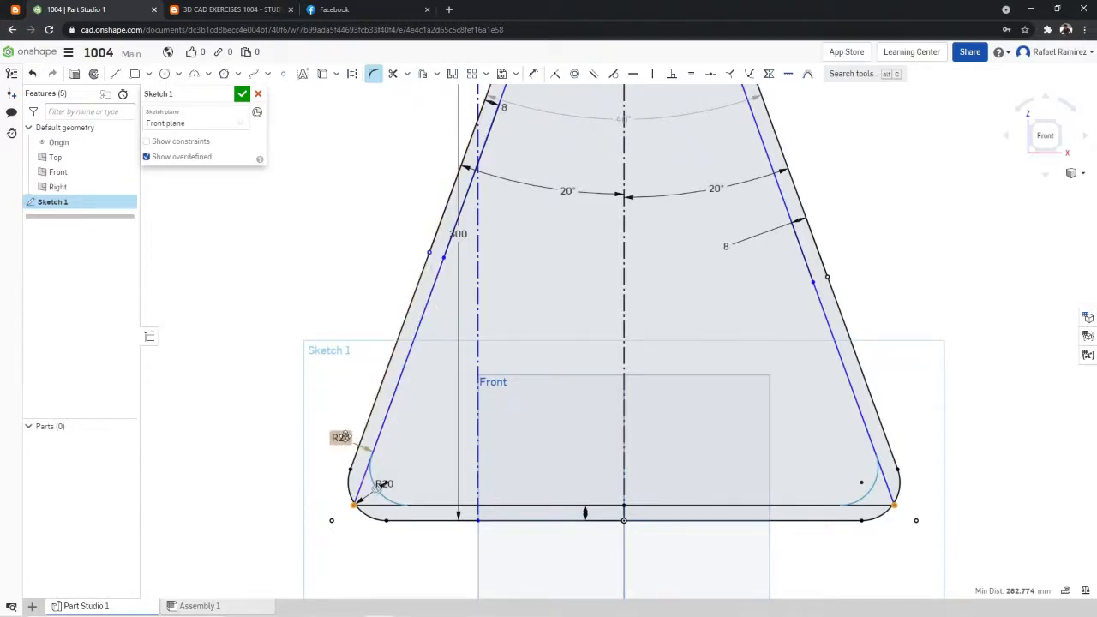
click(431, 443)
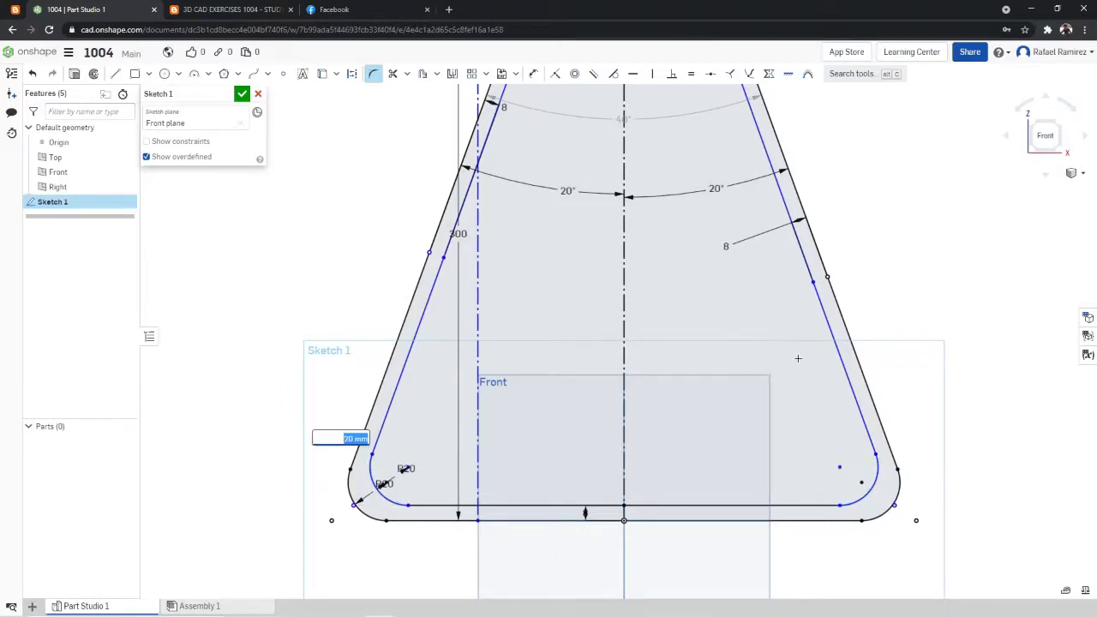
key(Return)
- Compare the whole flask profile in the sketch with section A-A of the exercise drawing
scroll(957, 320, down, 4)
scroll(977, 275, up, 3)
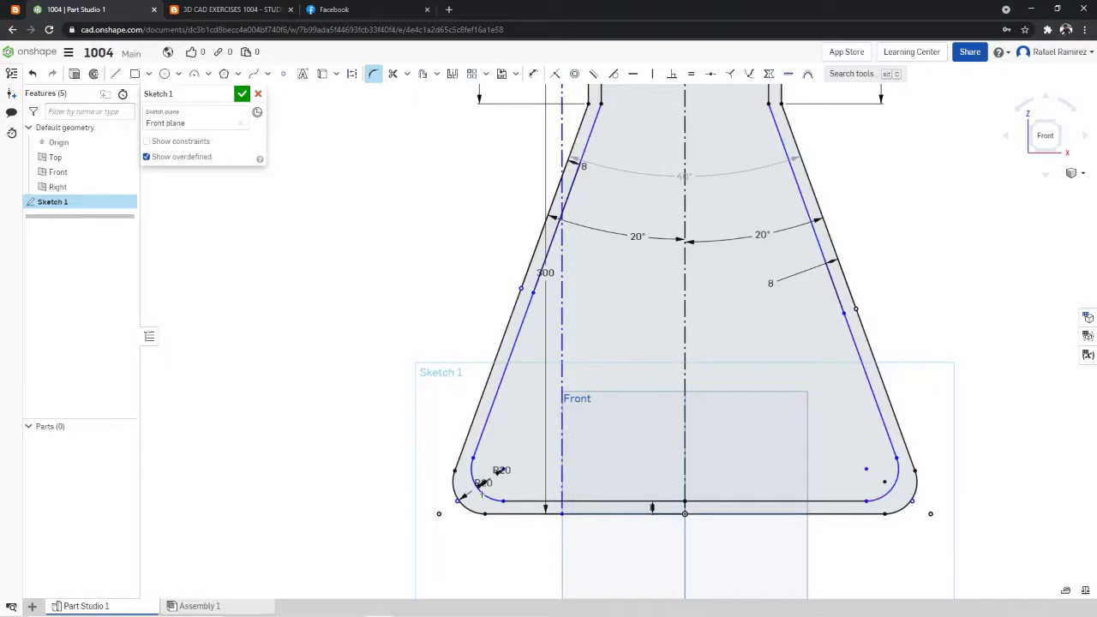
scroll(812, 221, down, 4)
scroll(831, 151, up, 2)
scroll(831, 151, up, 2)
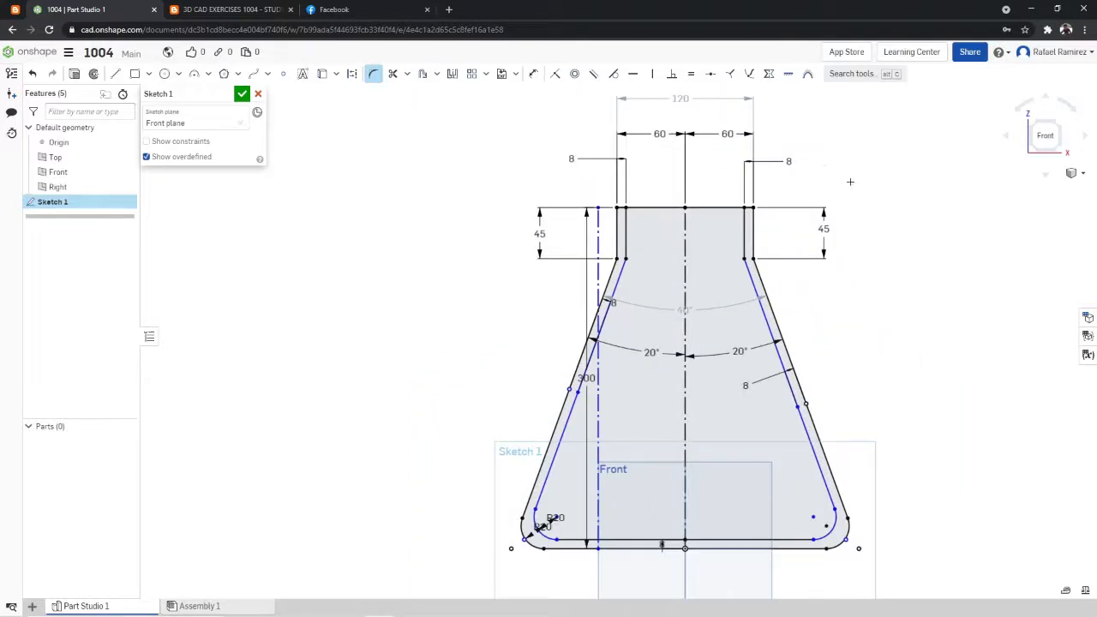
click(258, 9)
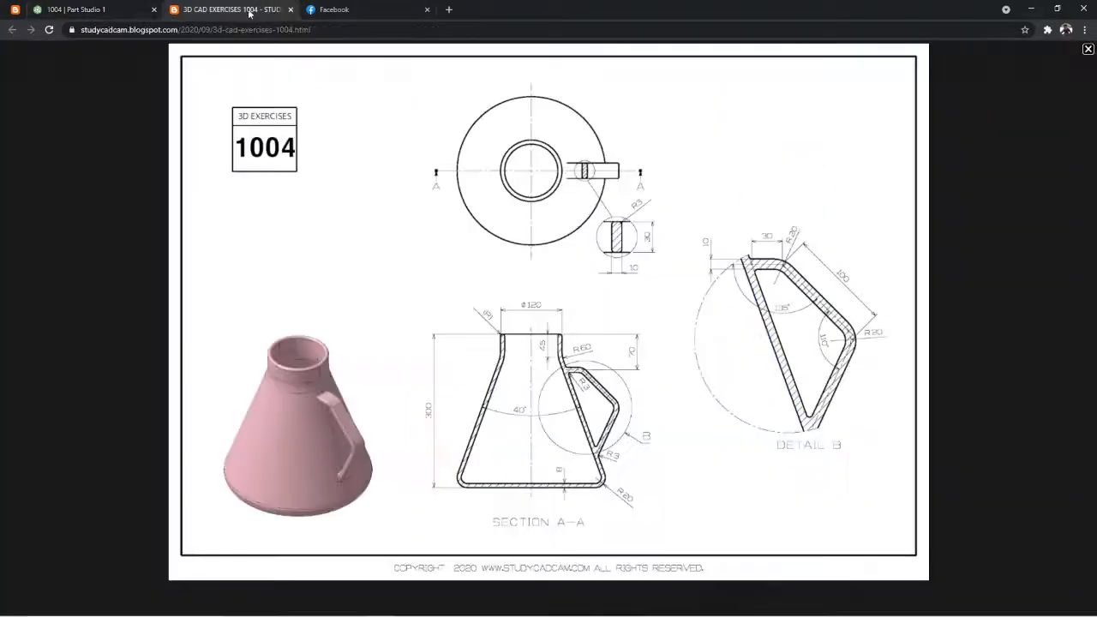
click(124, 16)
scroll(926, 236, down, 2)
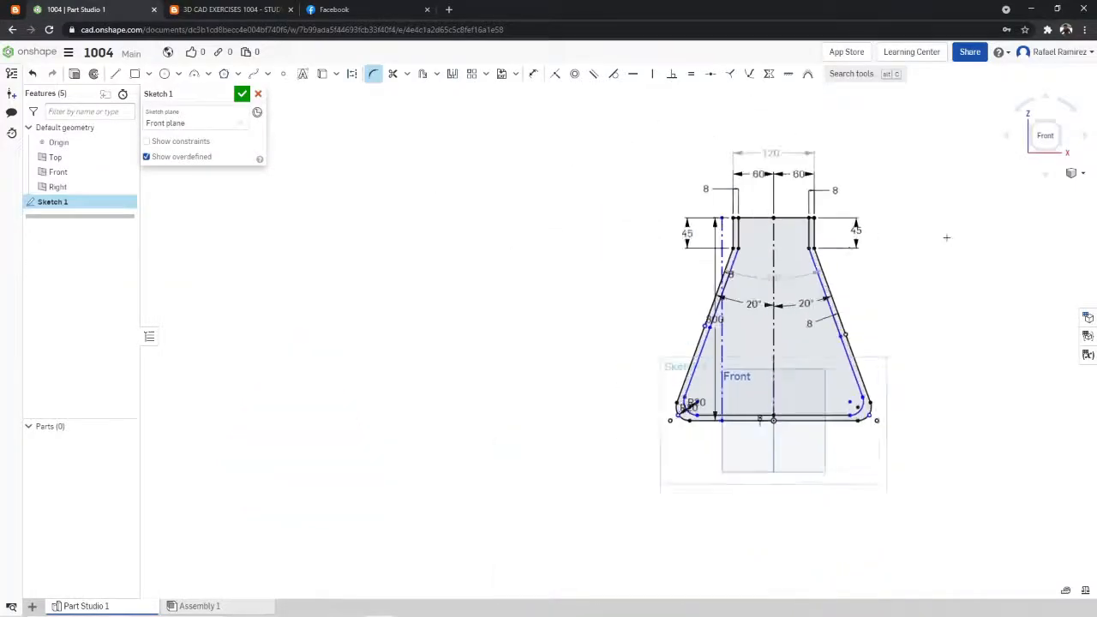
scroll(935, 238, up, 2)
click(236, 10)
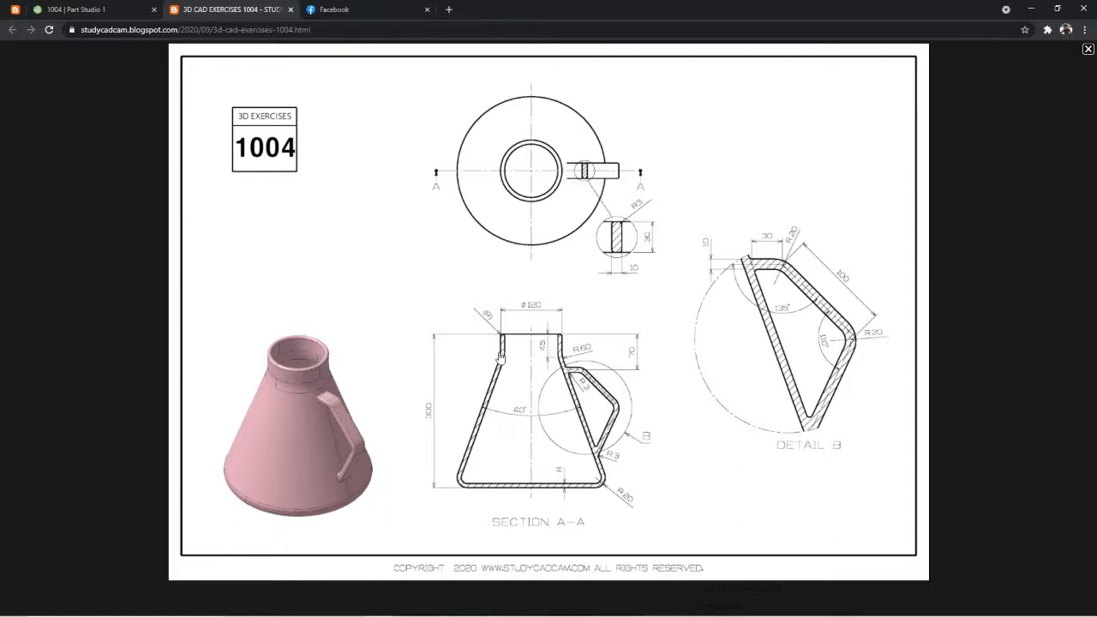
click(77, 9)
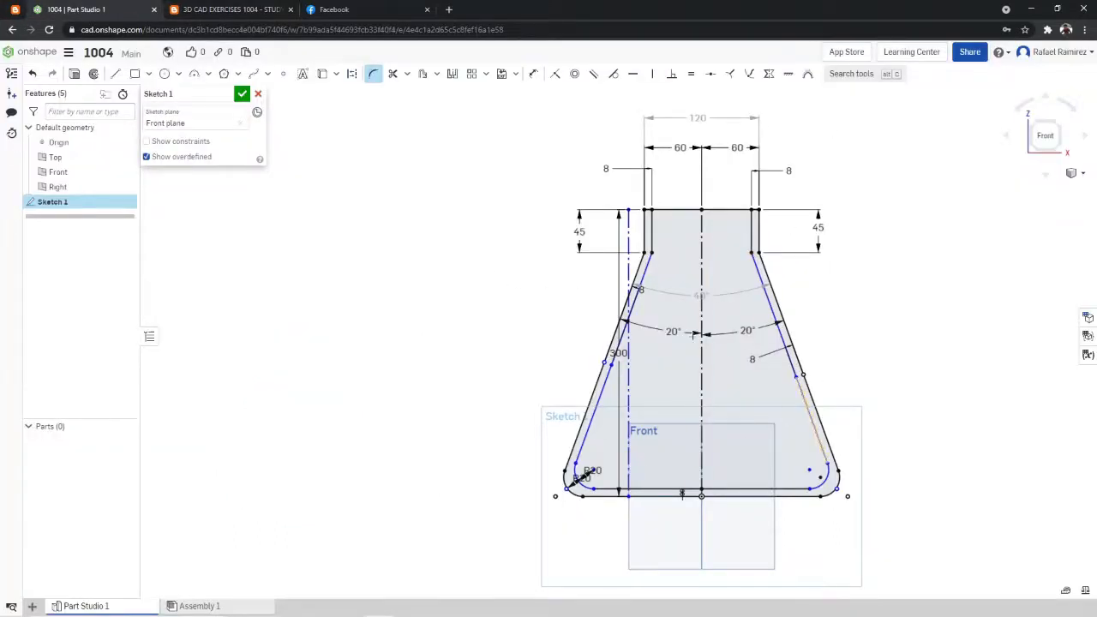
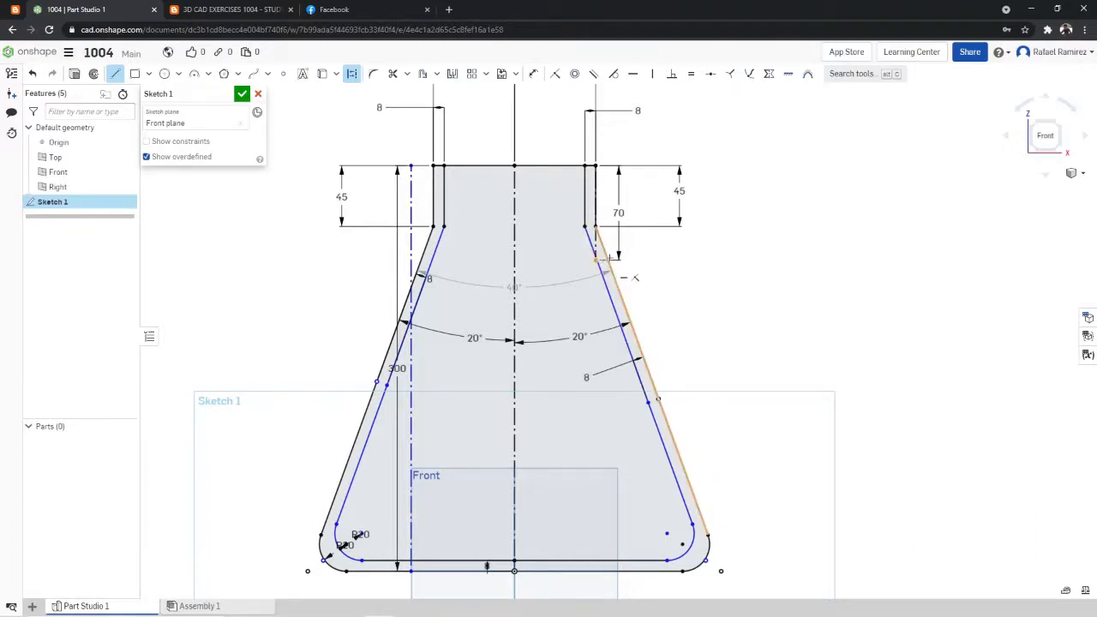
- Draw a 30 mm horizontal construction line outward from the flask's right outer wall at the 70 mm level for the handle
scroll(624, 277, up, 5)
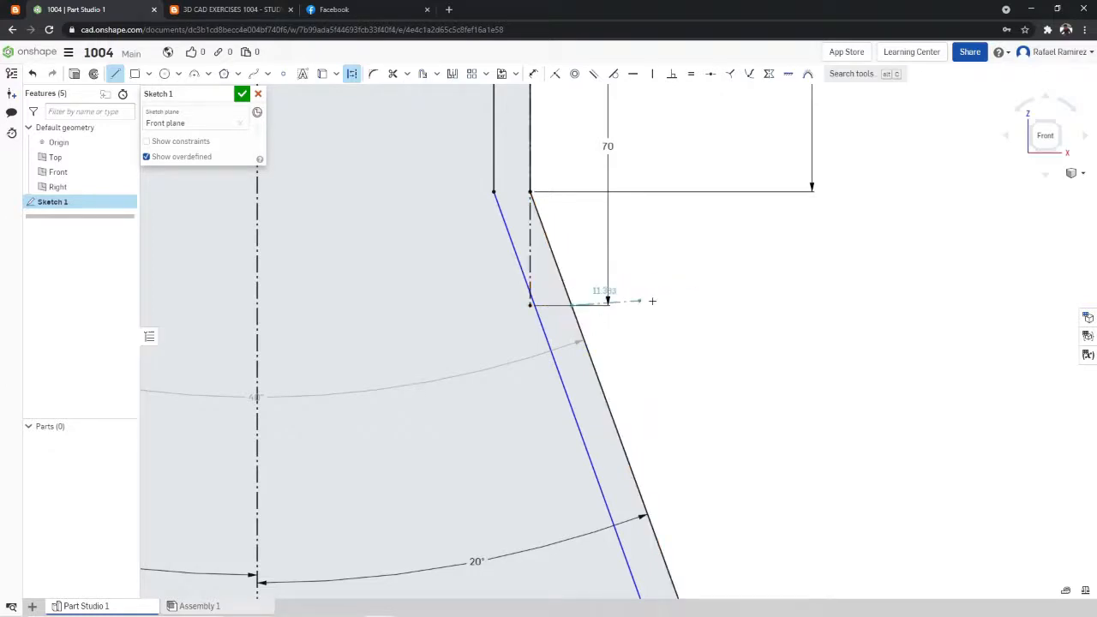
click(719, 307)
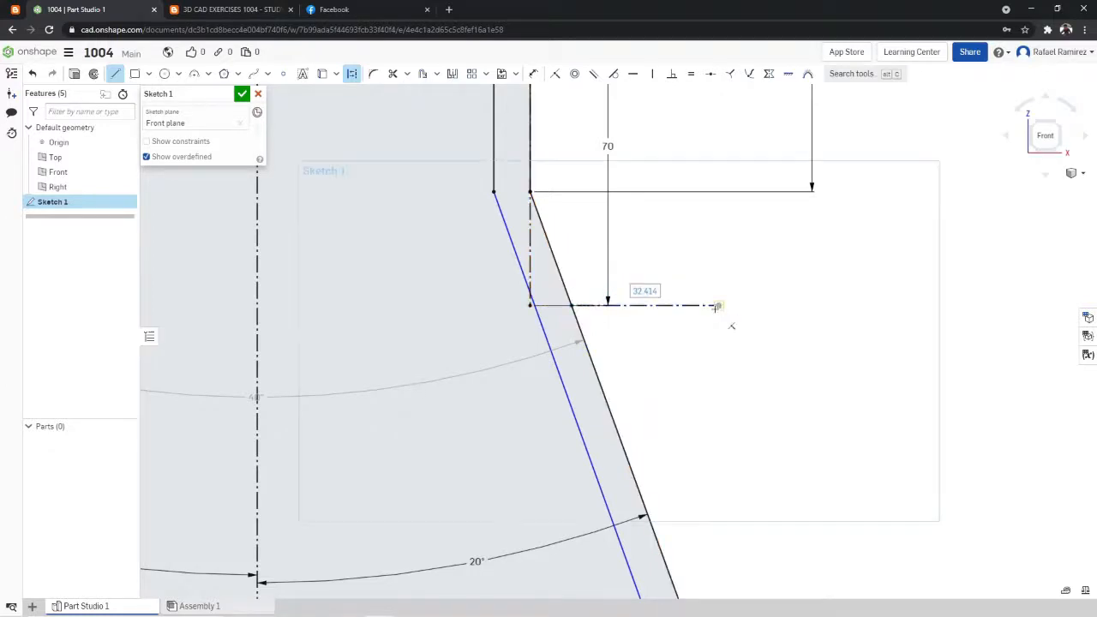
text(30)
key(Return)
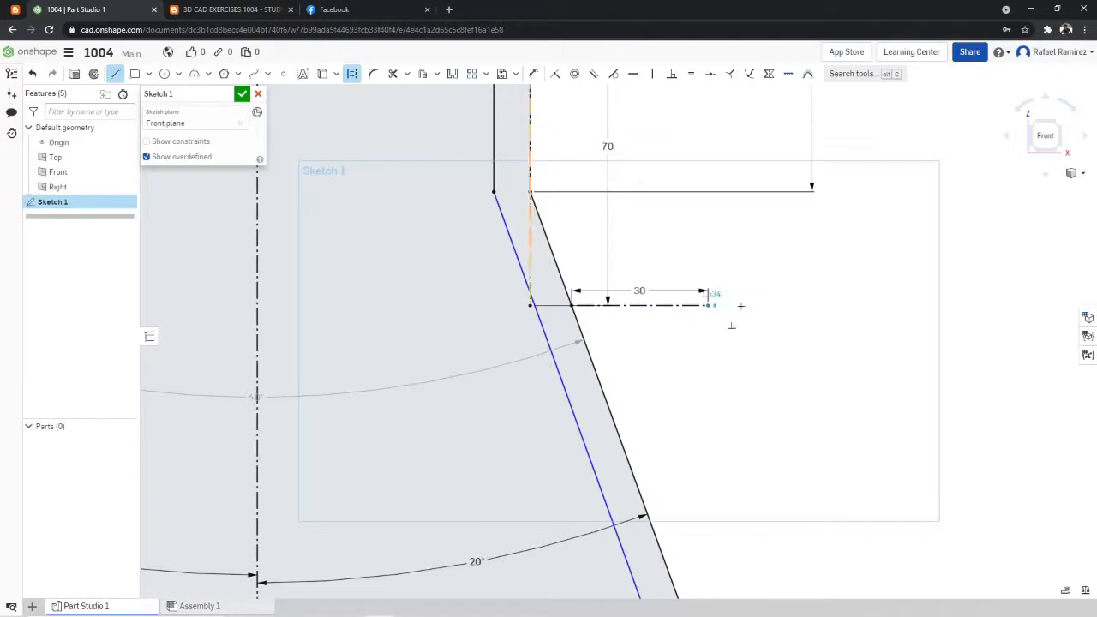
- Check the handle in detail B and draw a construction line about 88 mm long sloping down and outward from the horizontal line's free end
key(f)
click(227, 10)
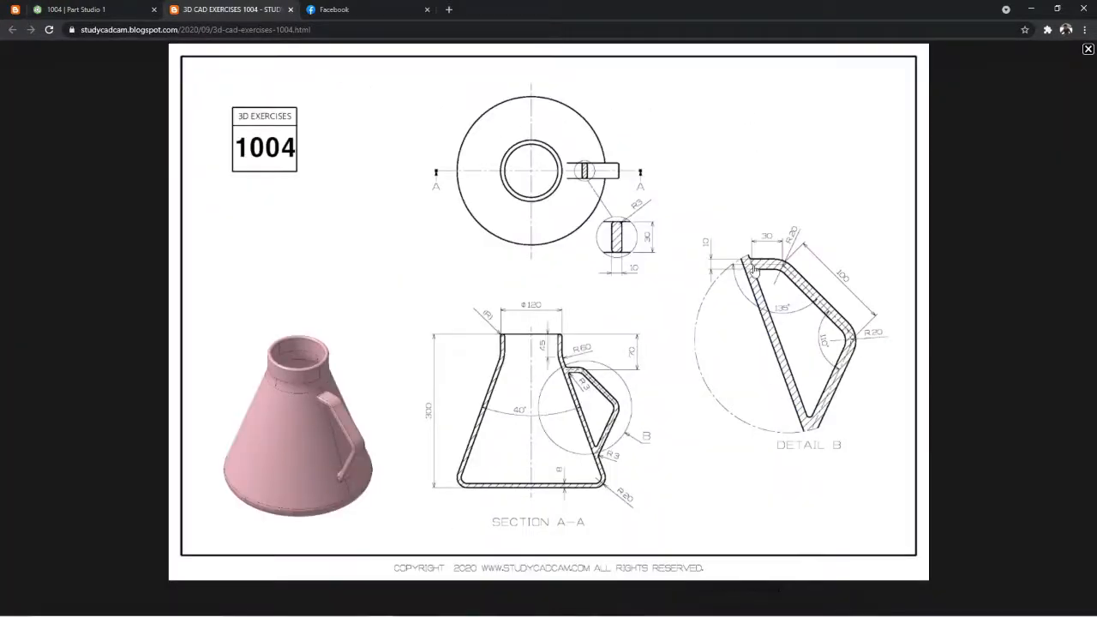
click(129, 9)
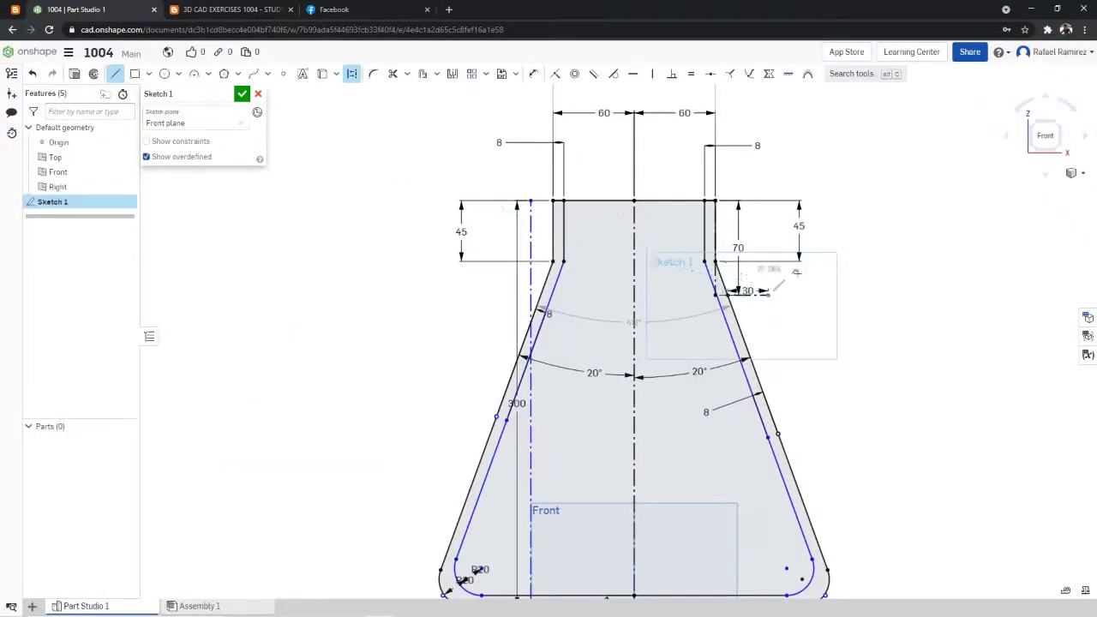
scroll(678, 319, up, 3)
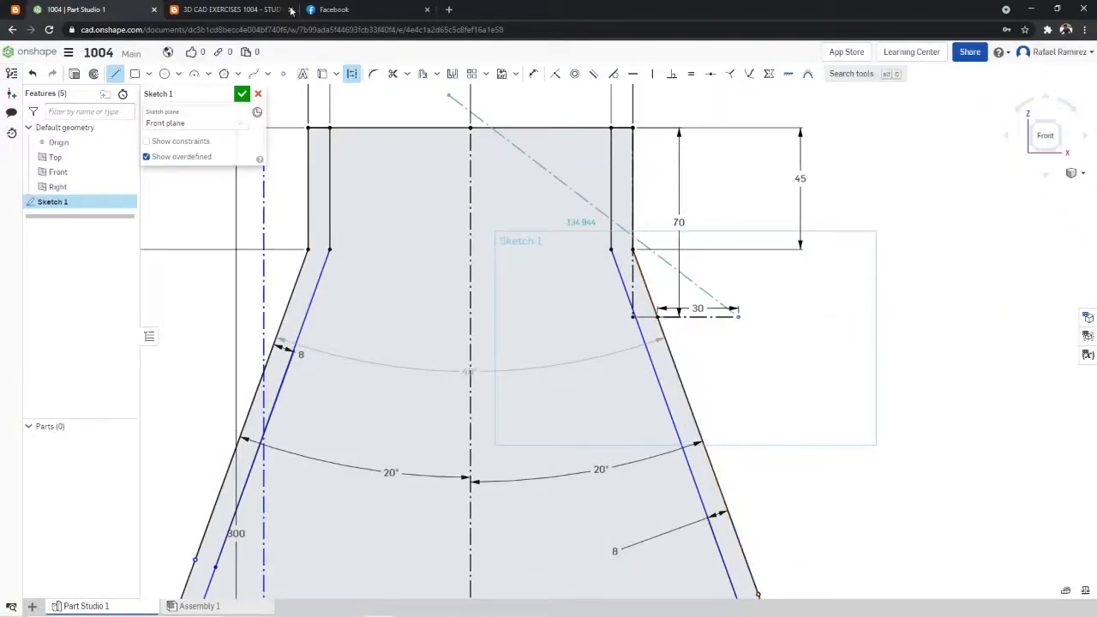
click(264, 8)
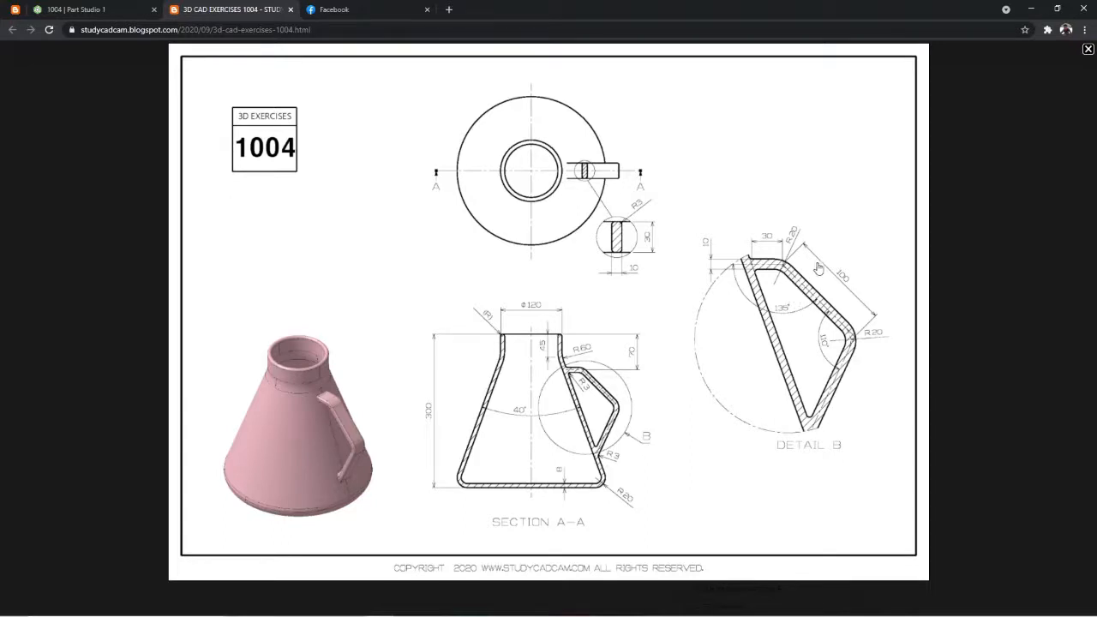
click(128, 9)
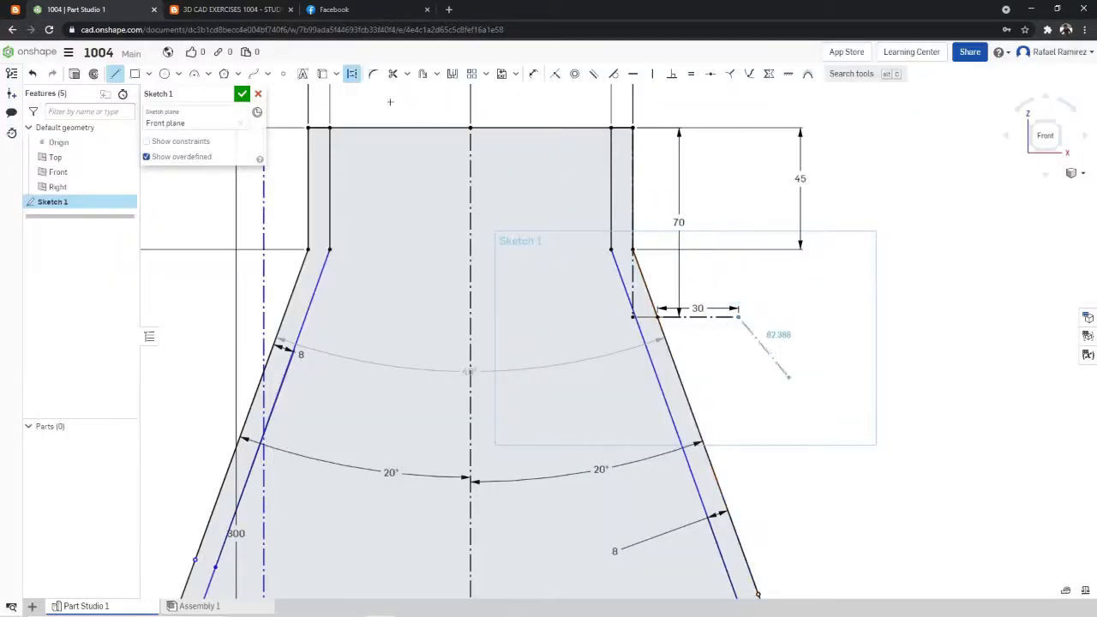
key(ctrl+Tab)
click(142, 7)
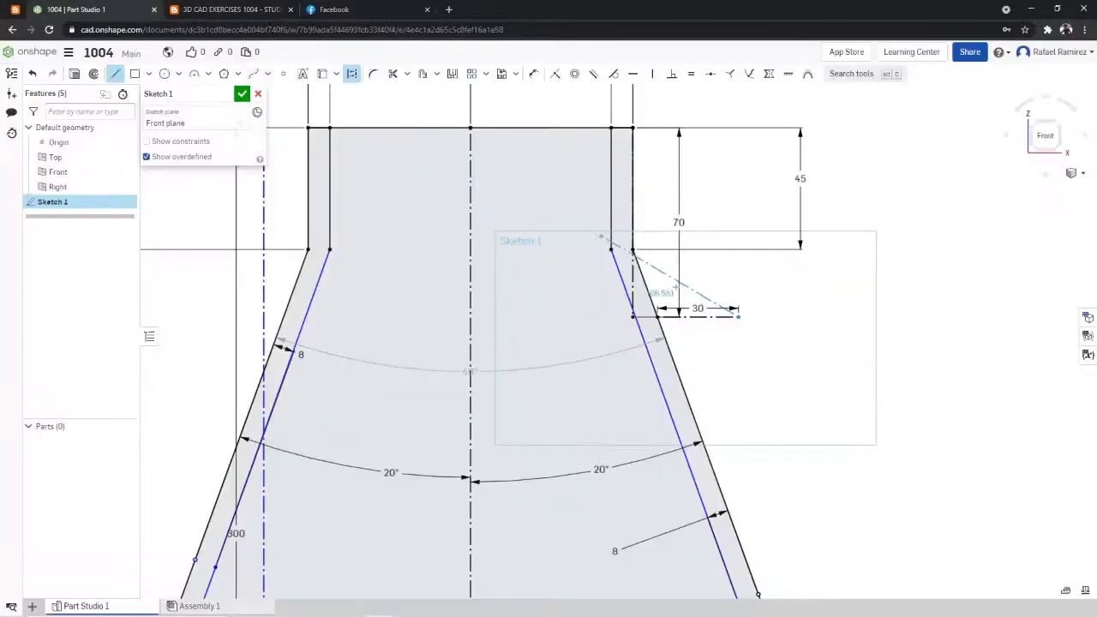
scroll(868, 393, down, 3)
scroll(897, 408, up, 3)
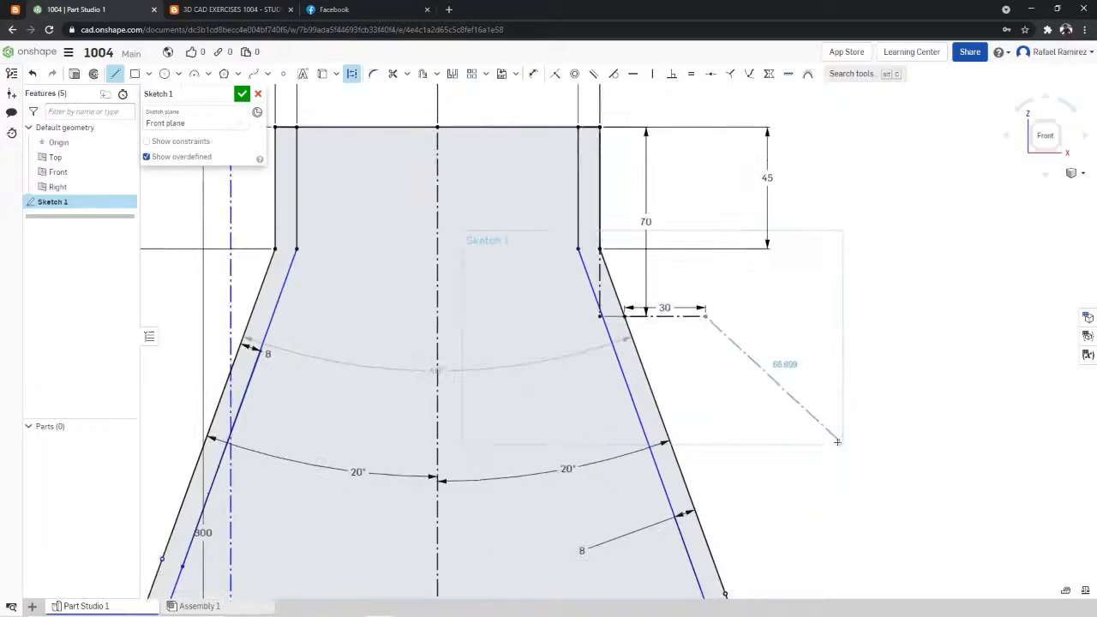
click(862, 495)
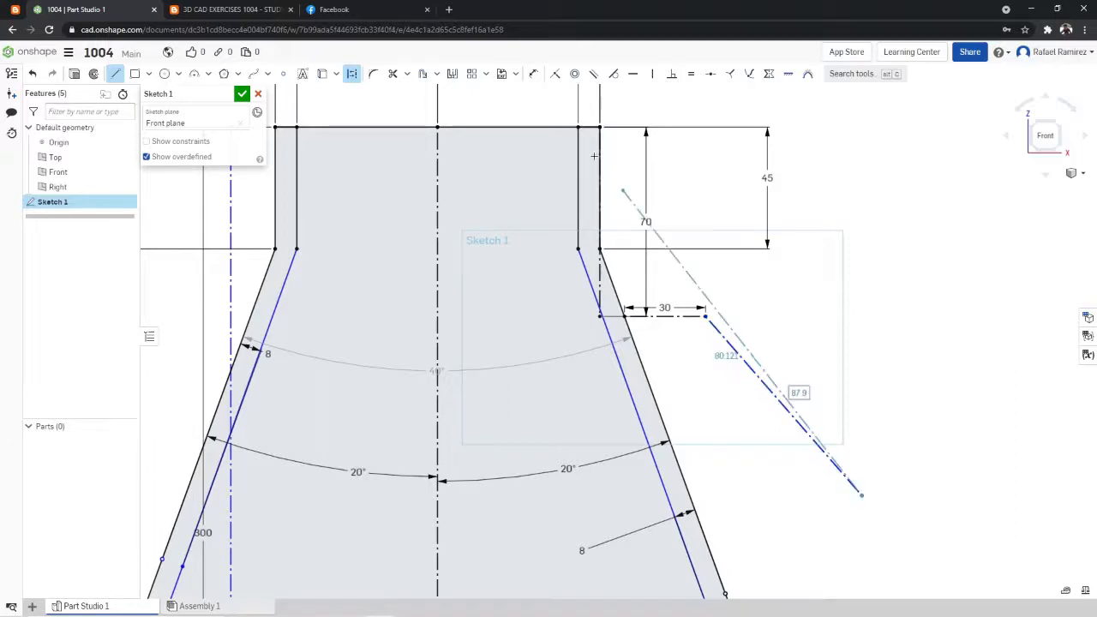
- Dimension the sloping handle line's length and set it to 100 mm
click(533, 74)
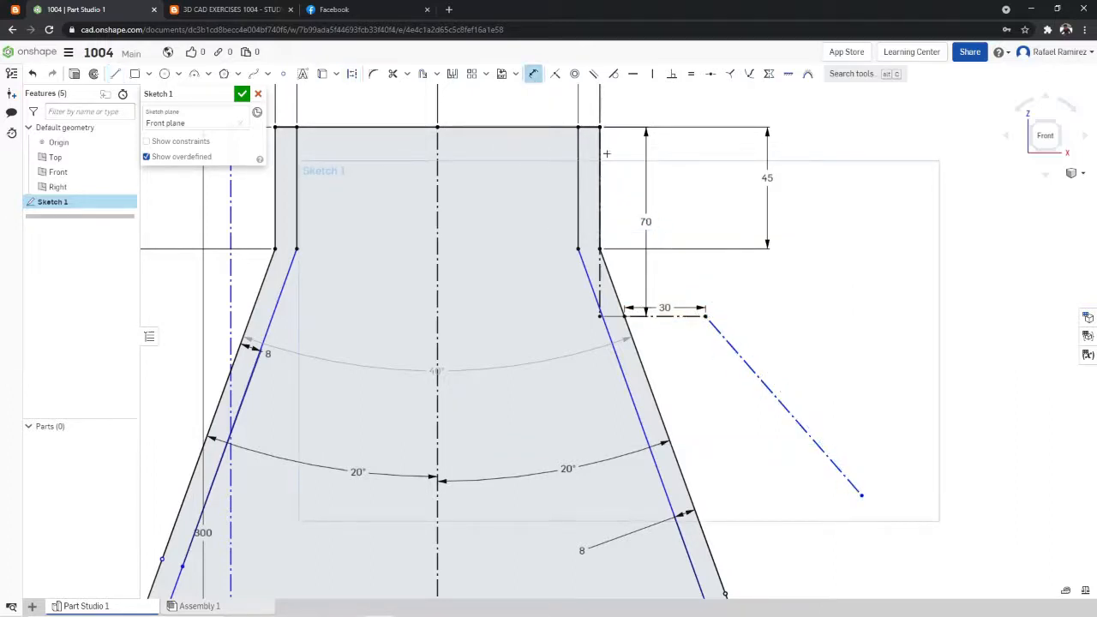
click(853, 485)
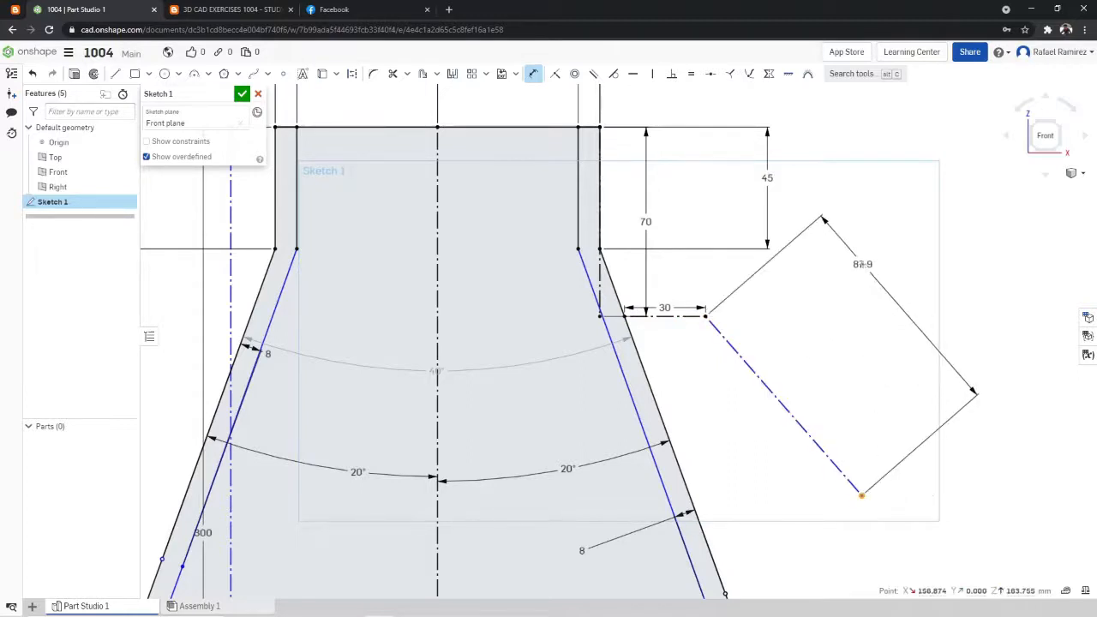
click(862, 266)
text(100)
key(Return)
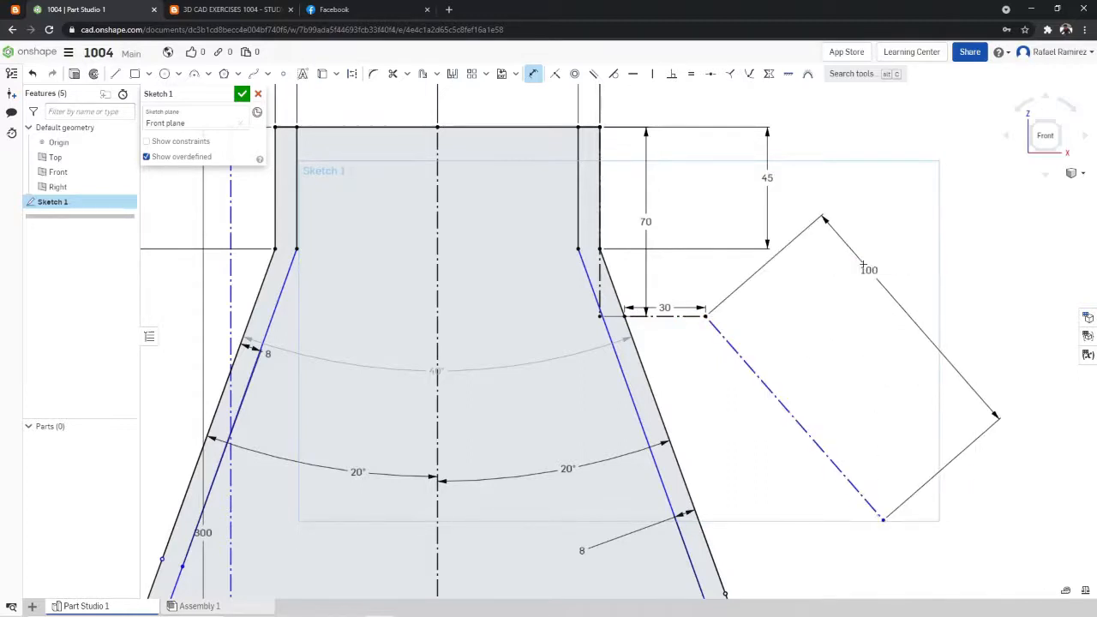
- Check detail B of the exercise drawing and set the angle between the horizontal and sloping handle lines to 135°
key(ctrl+Tab)
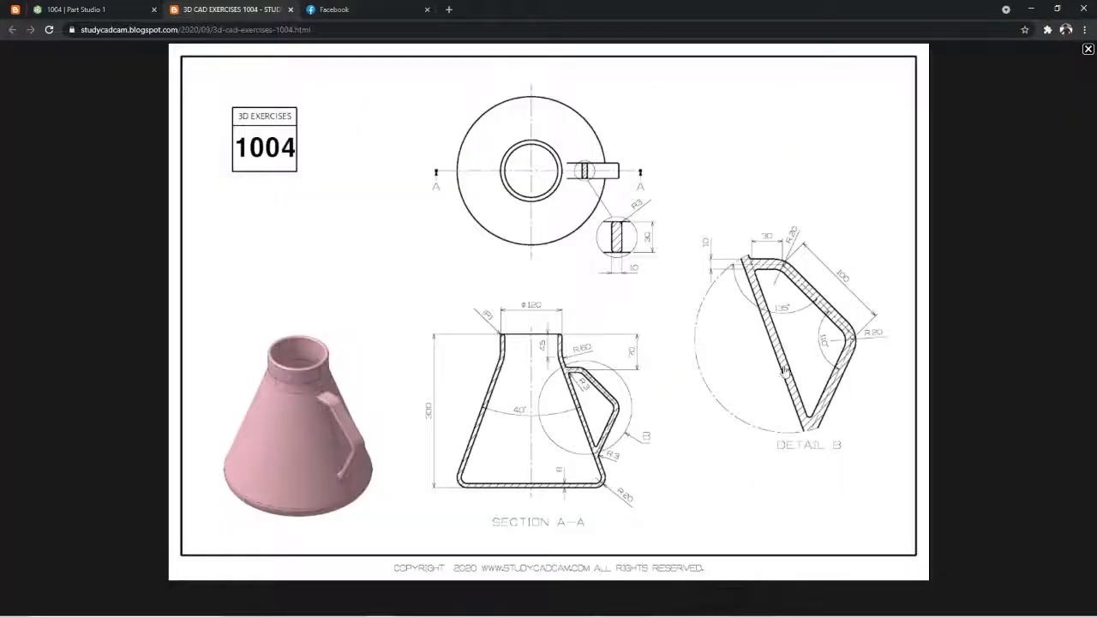
key(ctrl+shift+Tab)
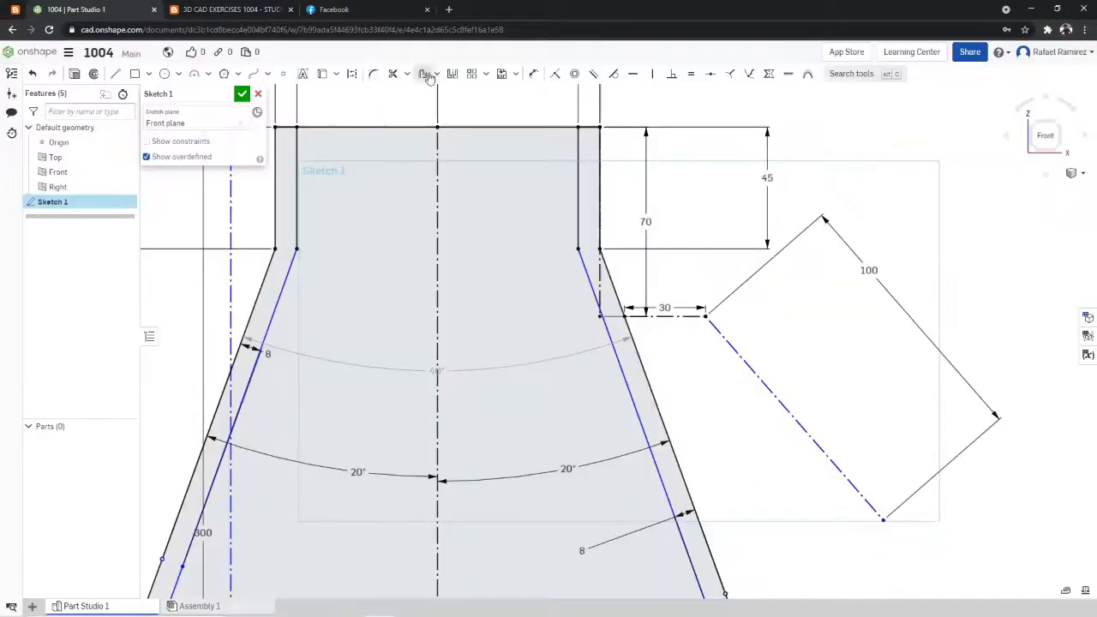
click(535, 76)
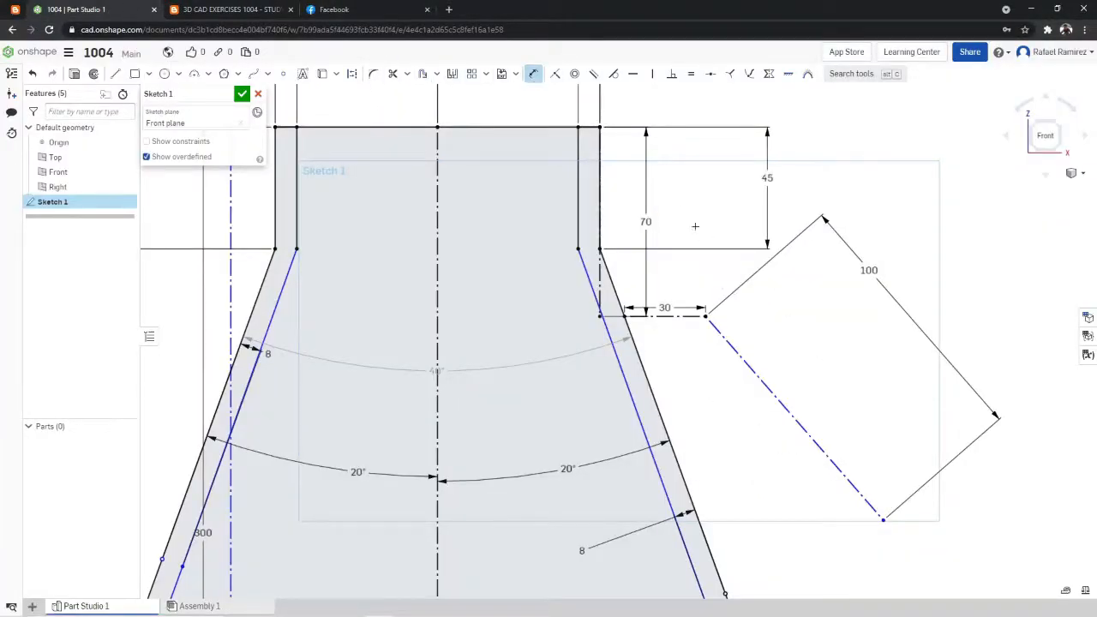
click(763, 385)
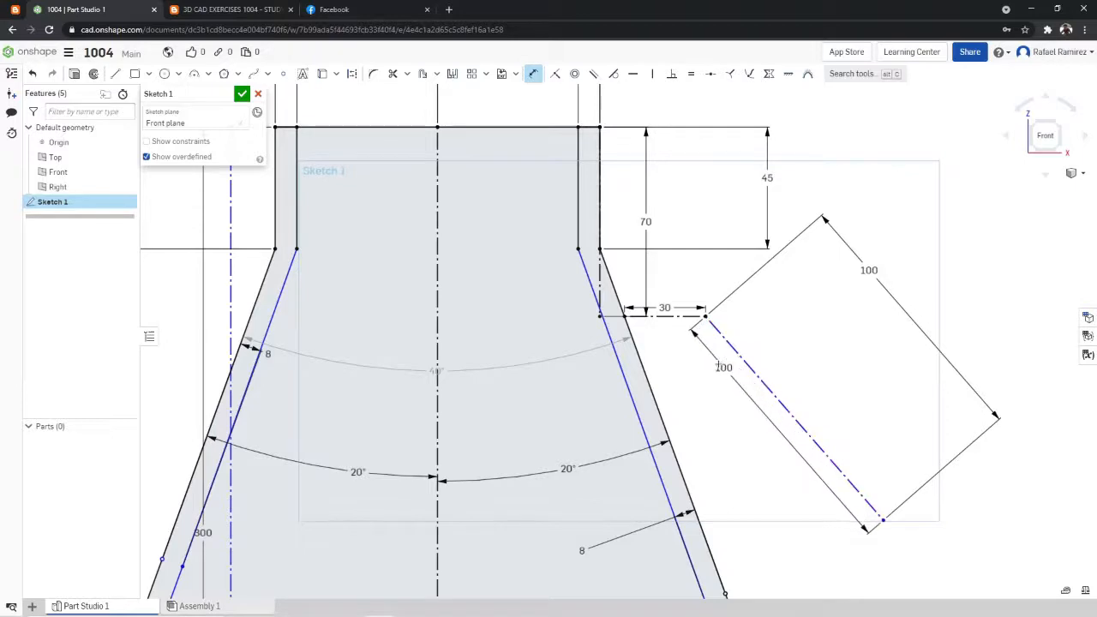
click(660, 317)
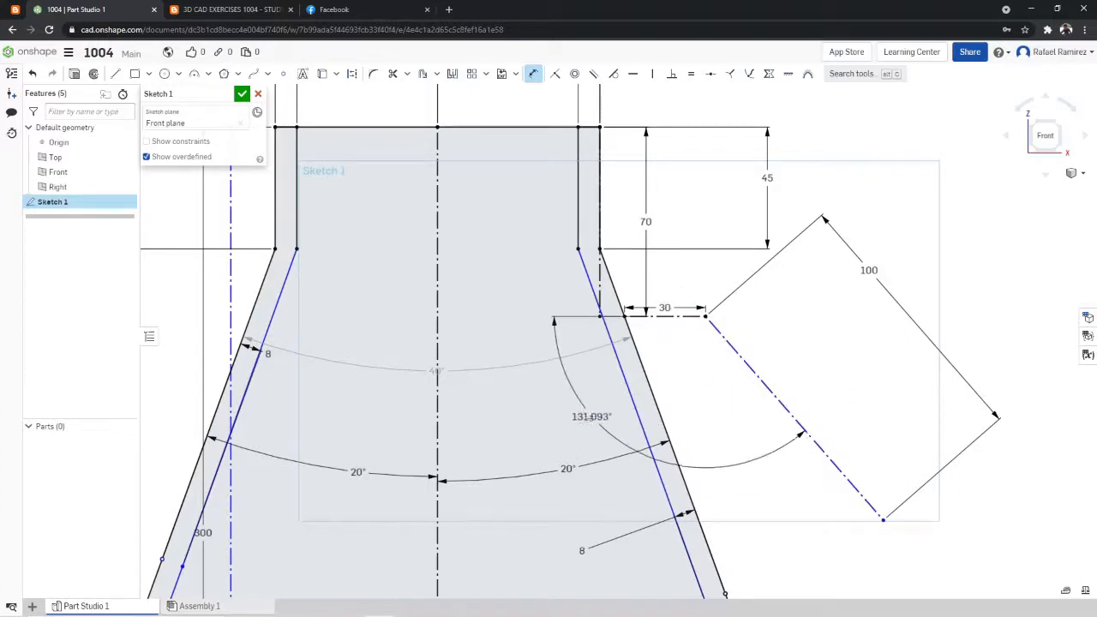
click(568, 423)
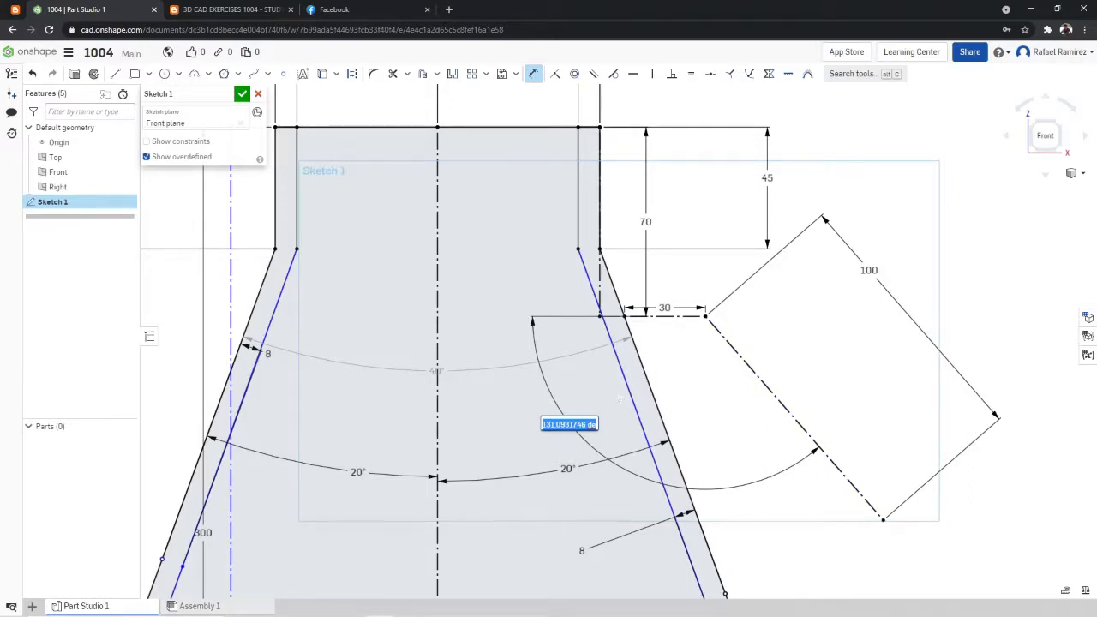
text(135)
key(Return)
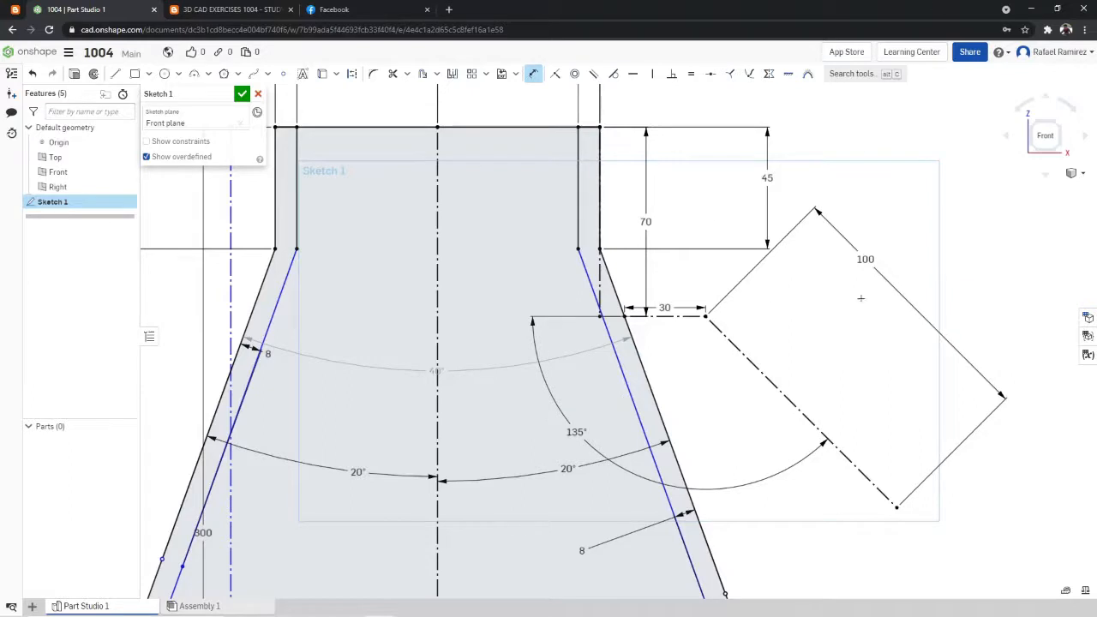
- Check the handle's lower leg in detail B and draw a construction line about 92 mm long from the sloping line's end to the outer wall
scroll(833, 391, down, 3)
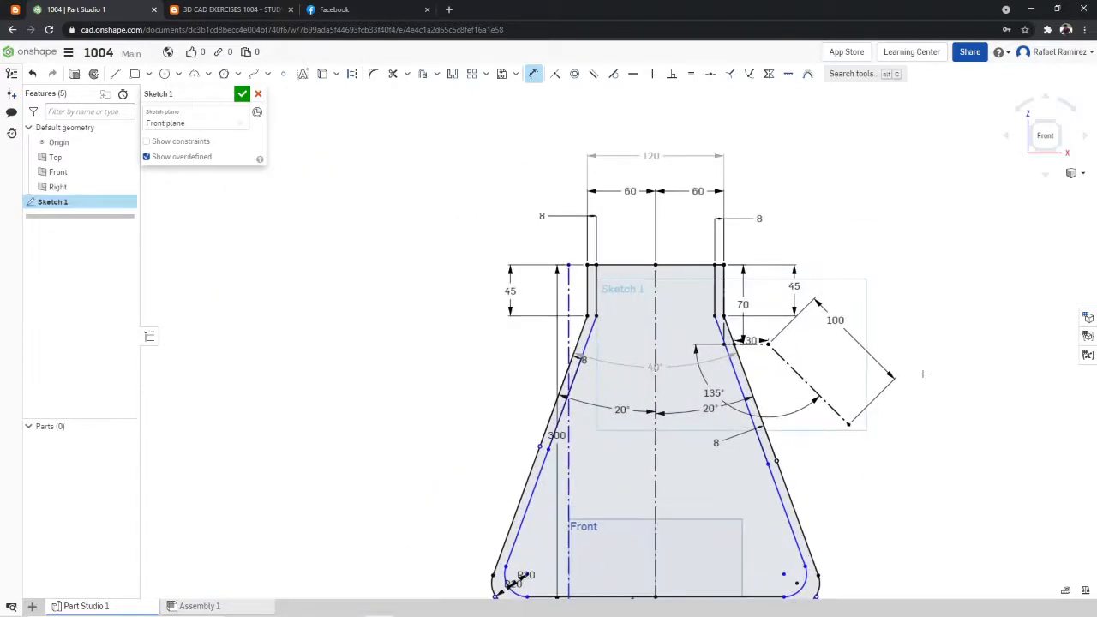
click(254, 9)
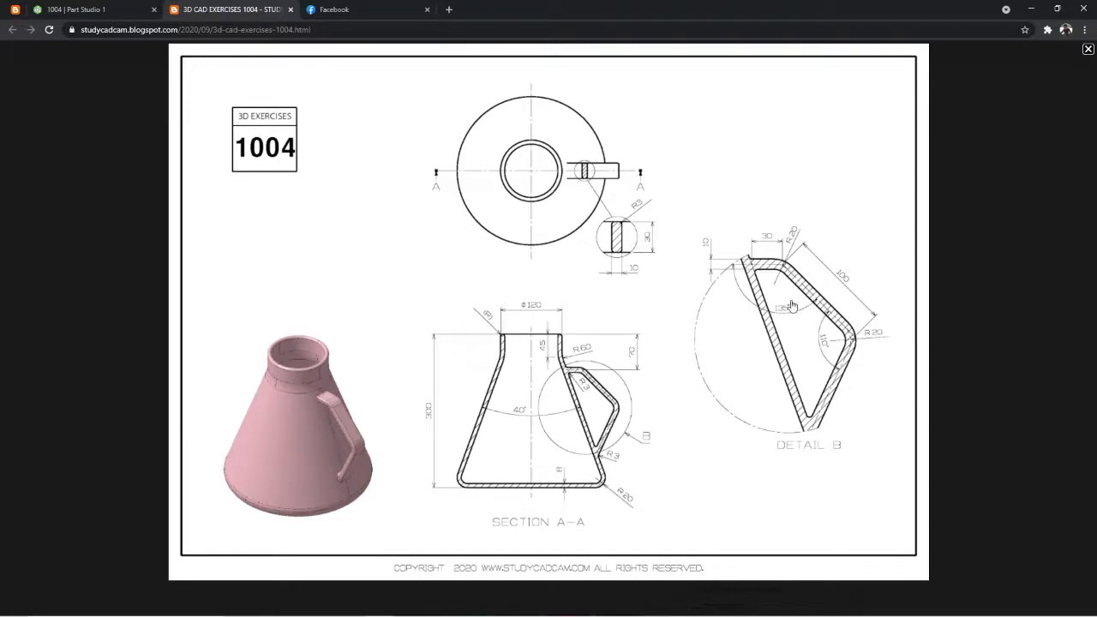
click(94, 10)
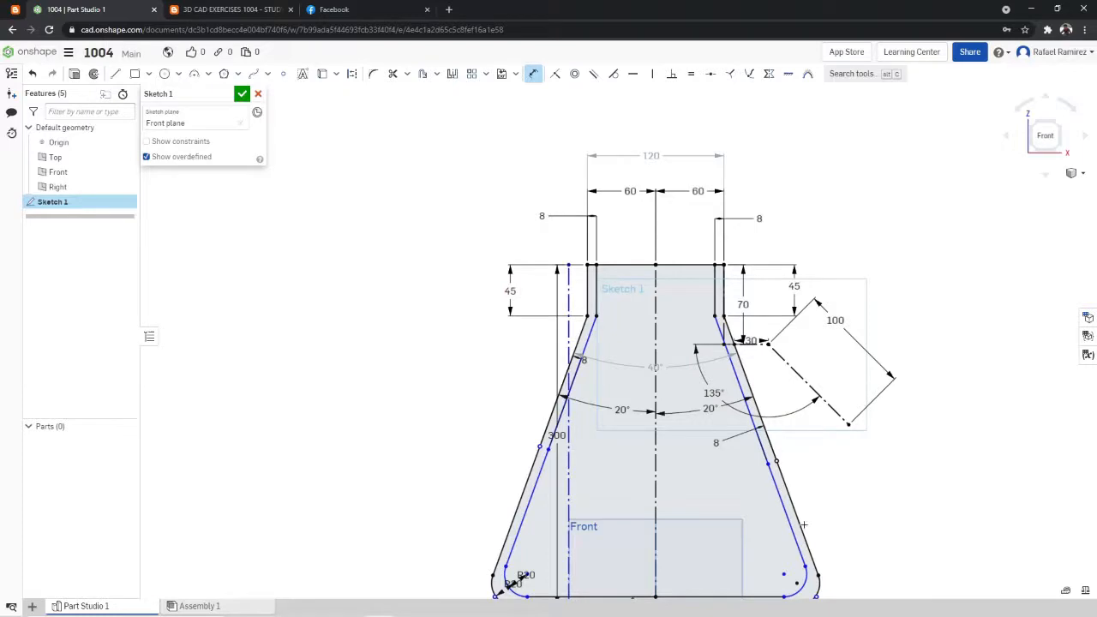
key(ctrl+Tab)
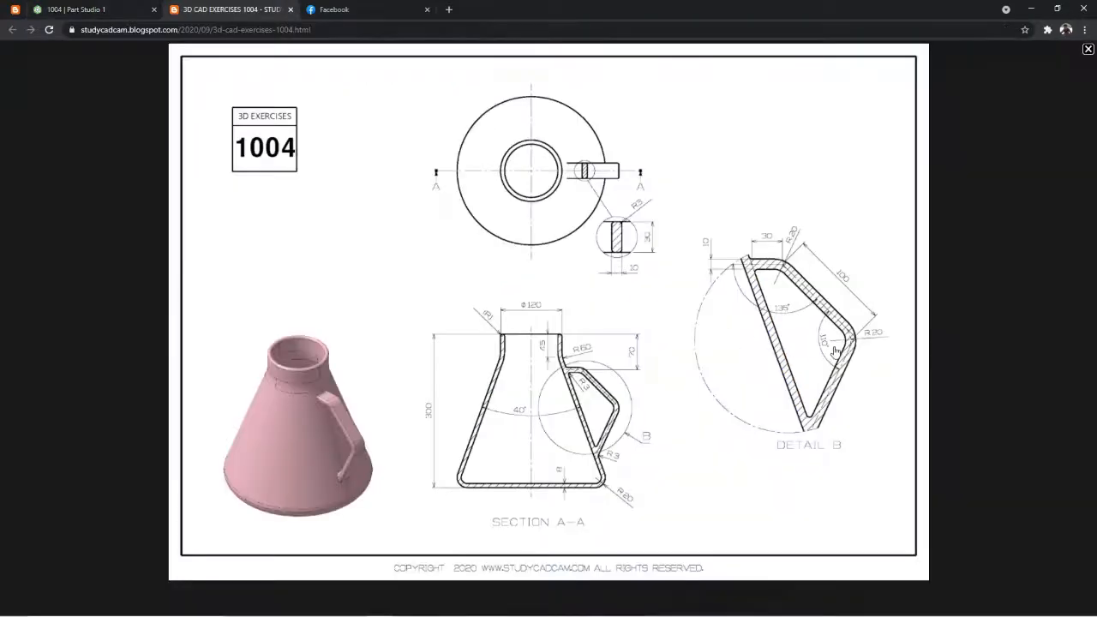
click(85, 9)
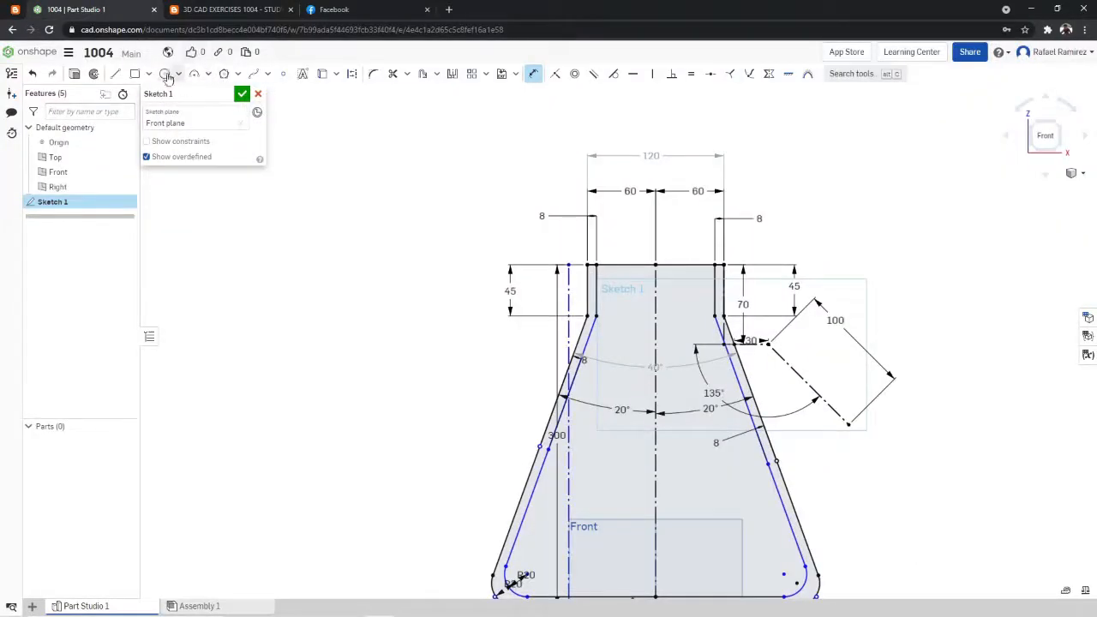
click(115, 74)
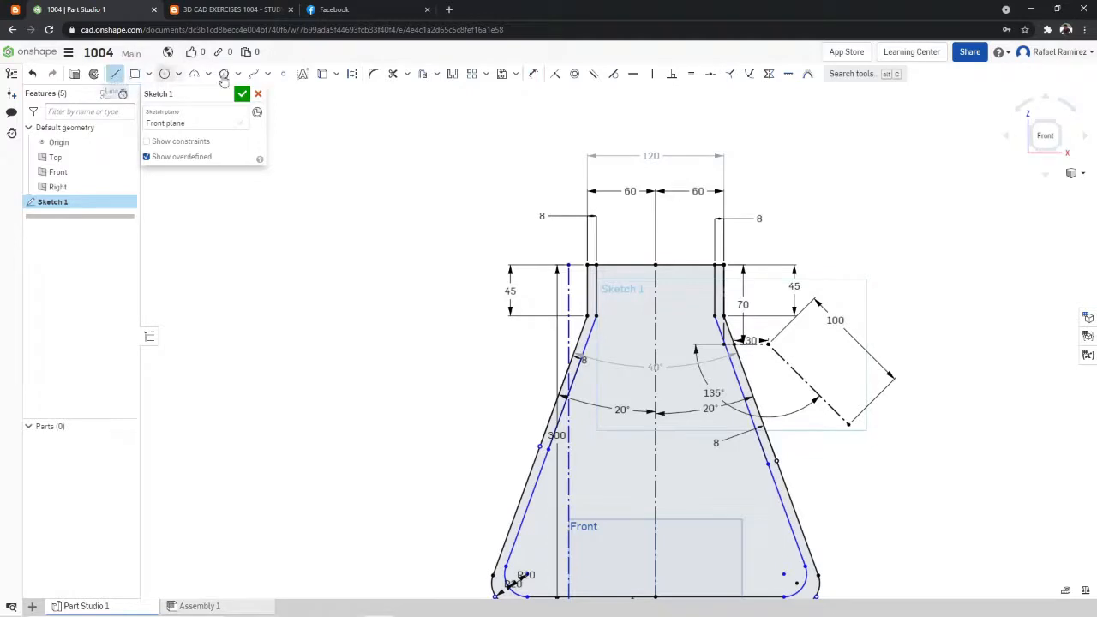
click(849, 424)
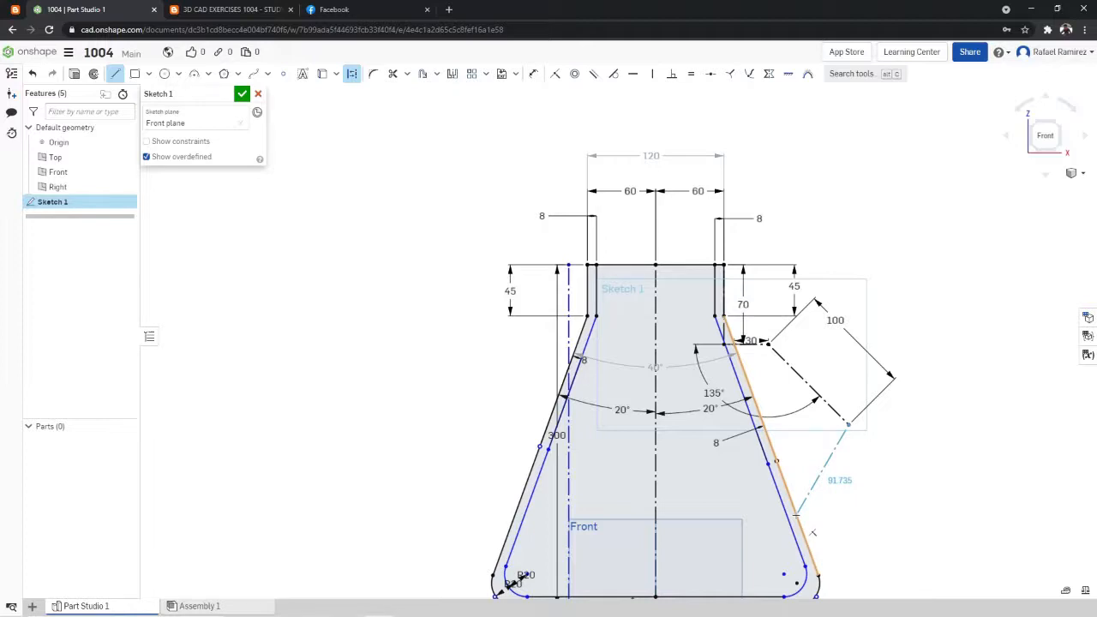
click(813, 533)
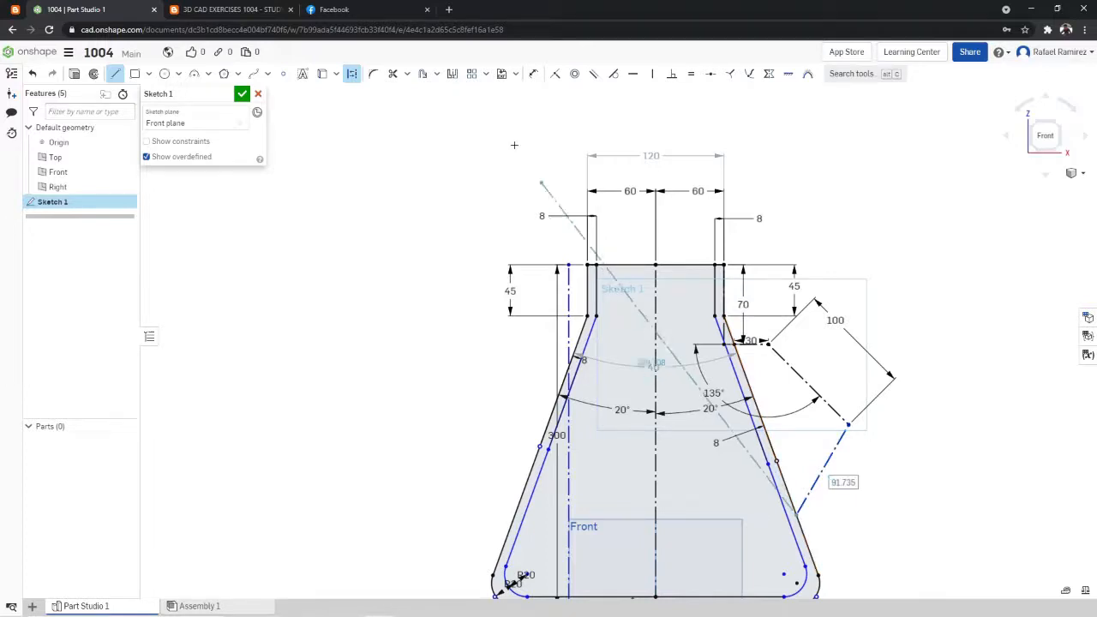
- Dimension the angle between the sloping line and the handle's lower leg as 110°, taken from detail B of the exercise drawing
click(533, 72)
click(829, 406)
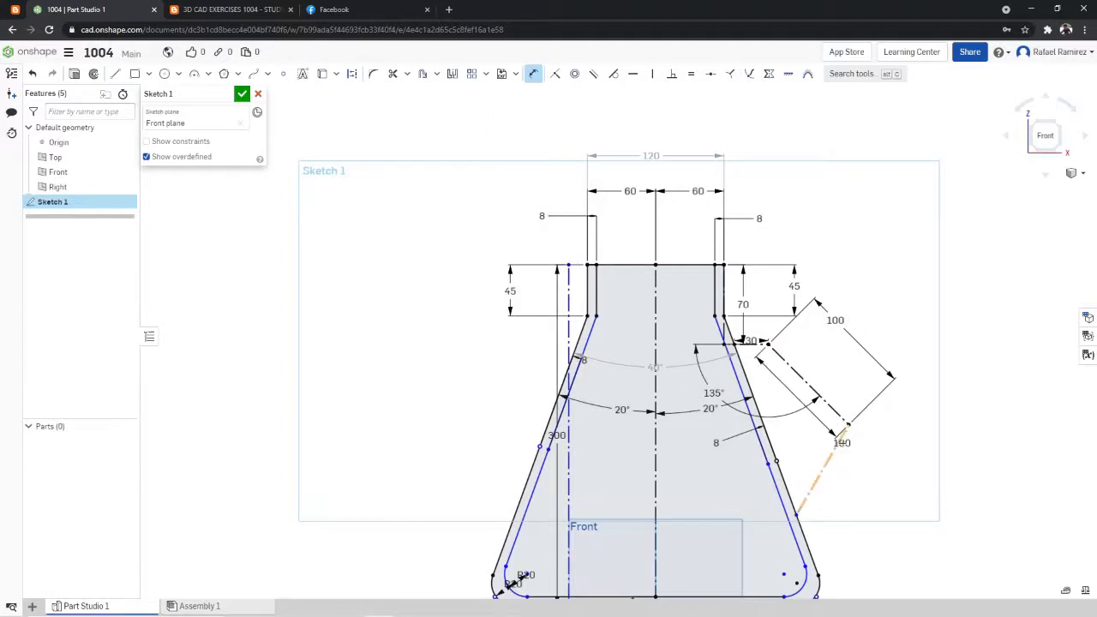
click(837, 444)
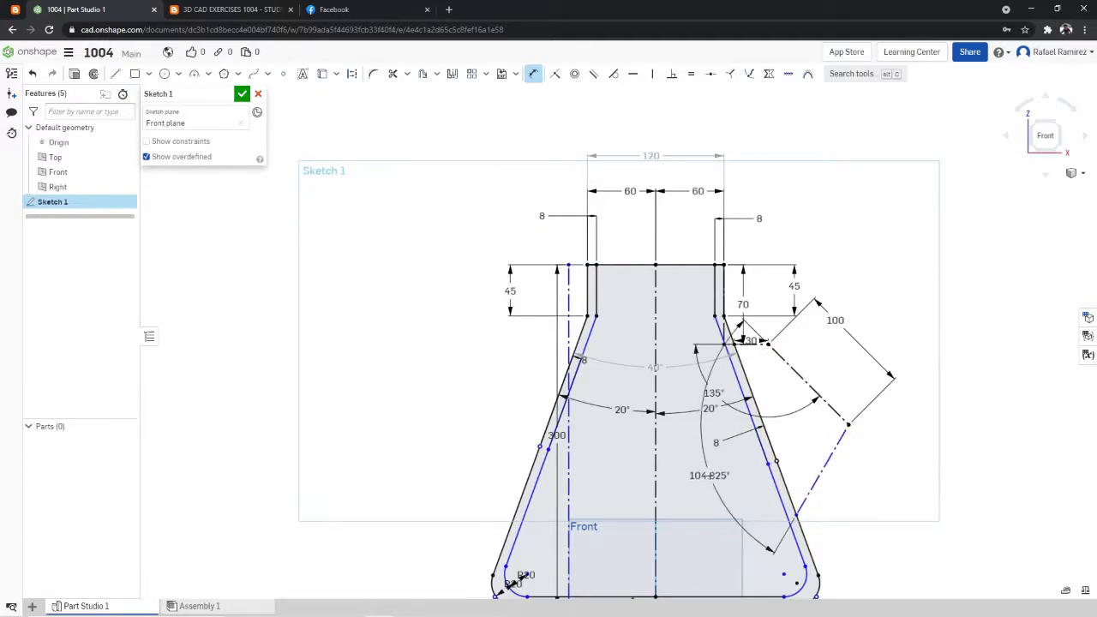
click(686, 487)
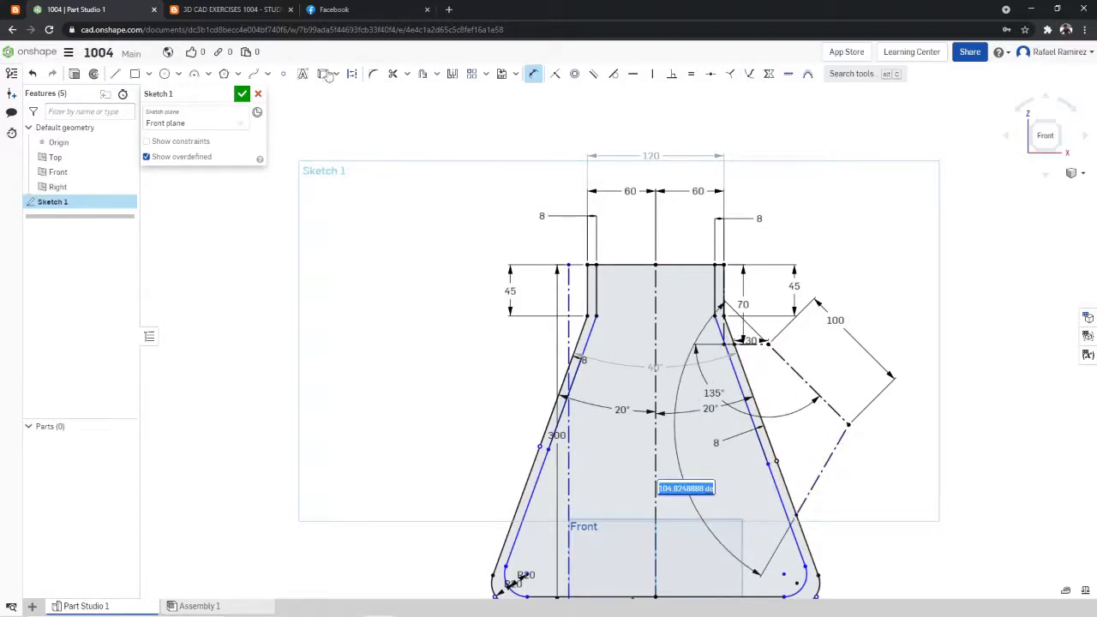
click(257, 9)
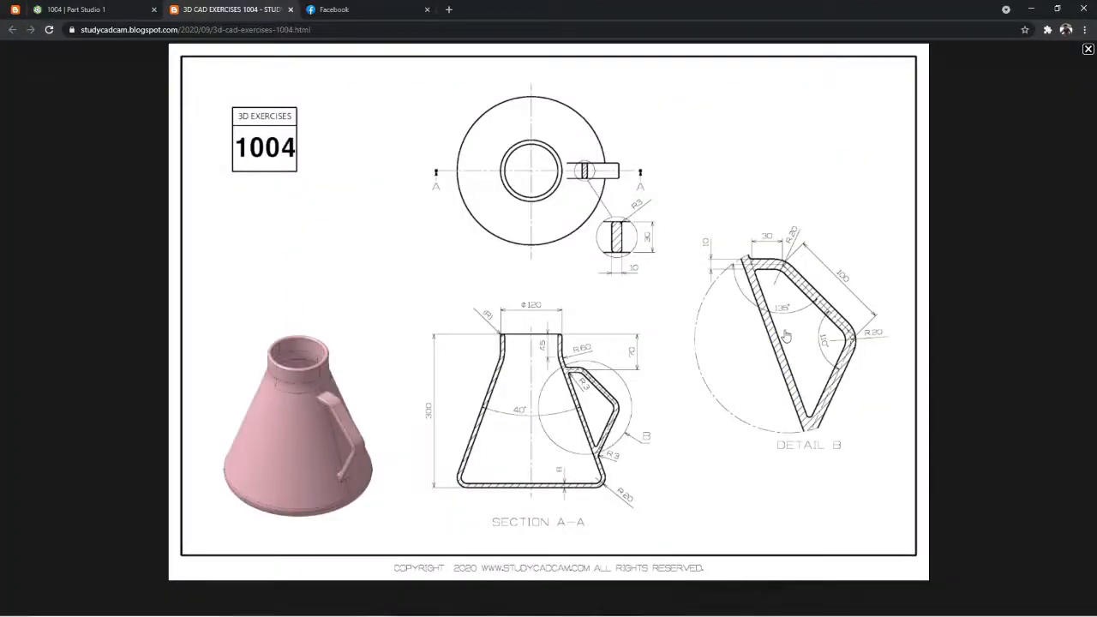
click(100, 9)
text(110)
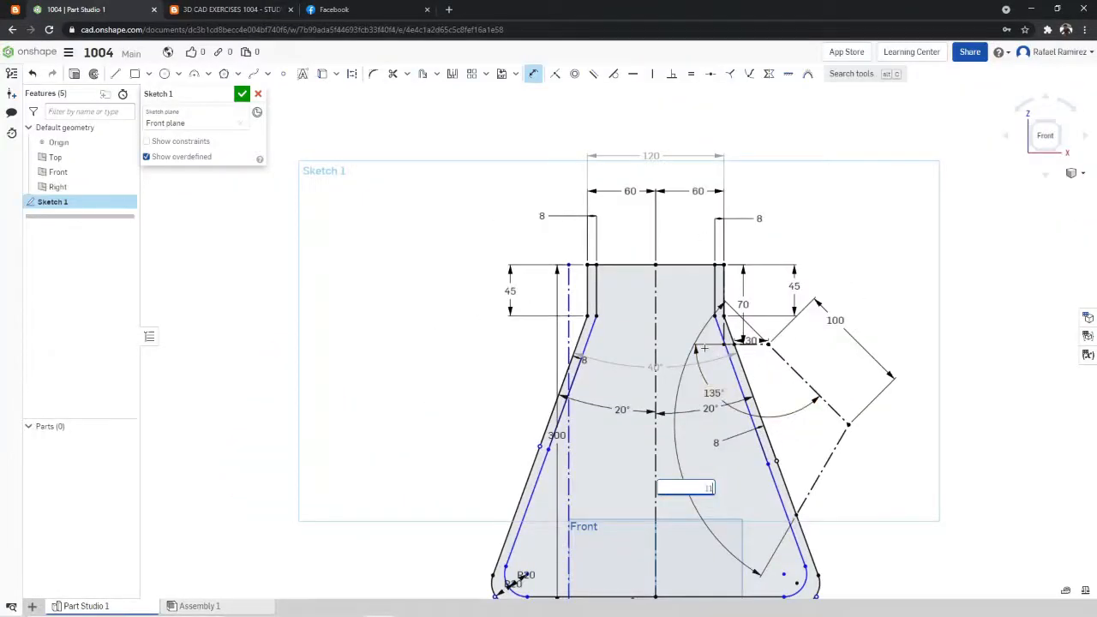
key(Return)
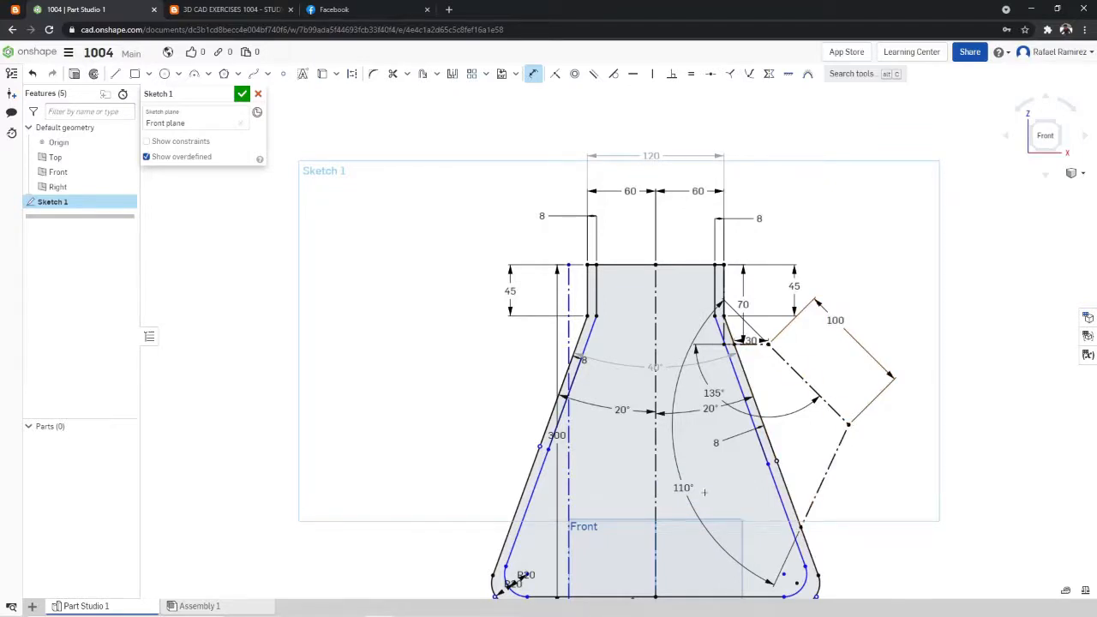
- Check the handle's thickness in detail B and draw a vertical construction line about 11 mm long upward from the horizontal handle line's wall end
scroll(892, 360, up, 3)
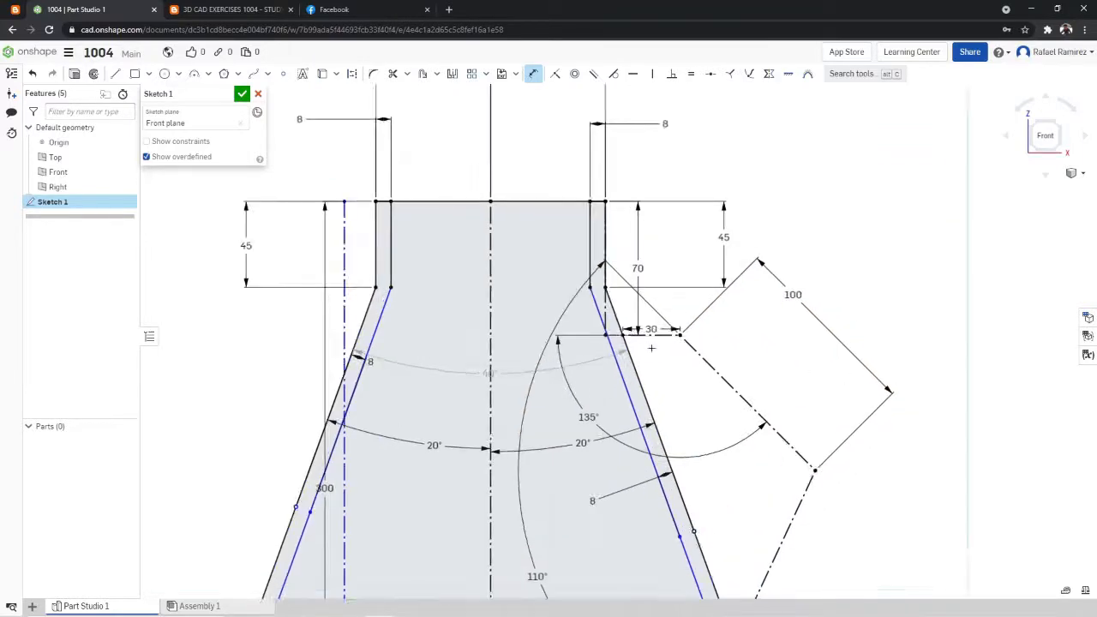
scroll(854, 473, down, 2)
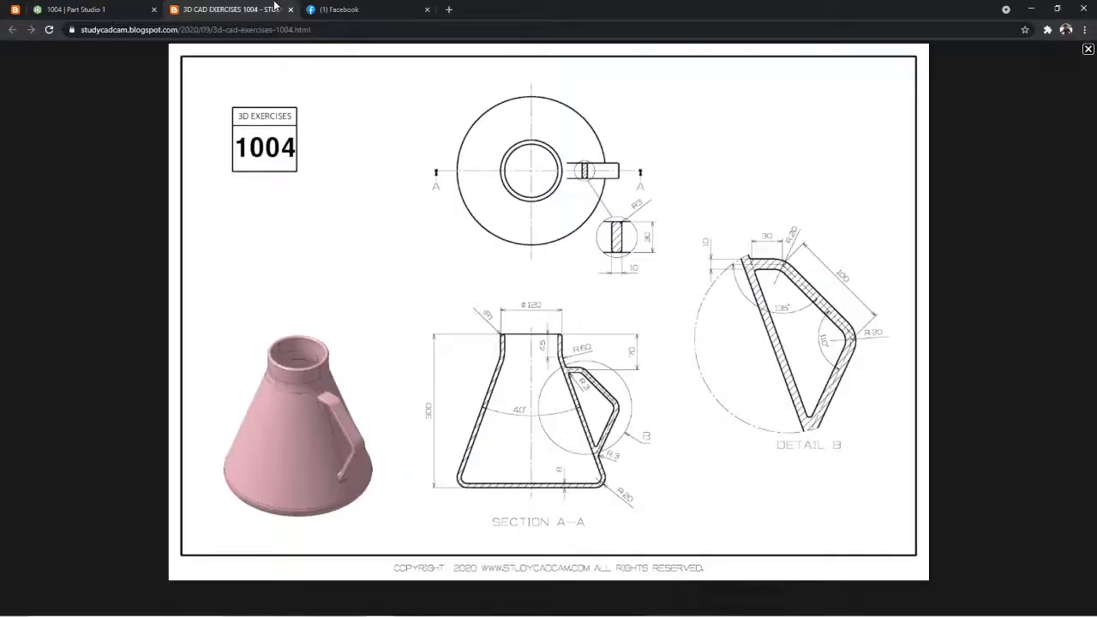
click(279, 8)
click(91, 7)
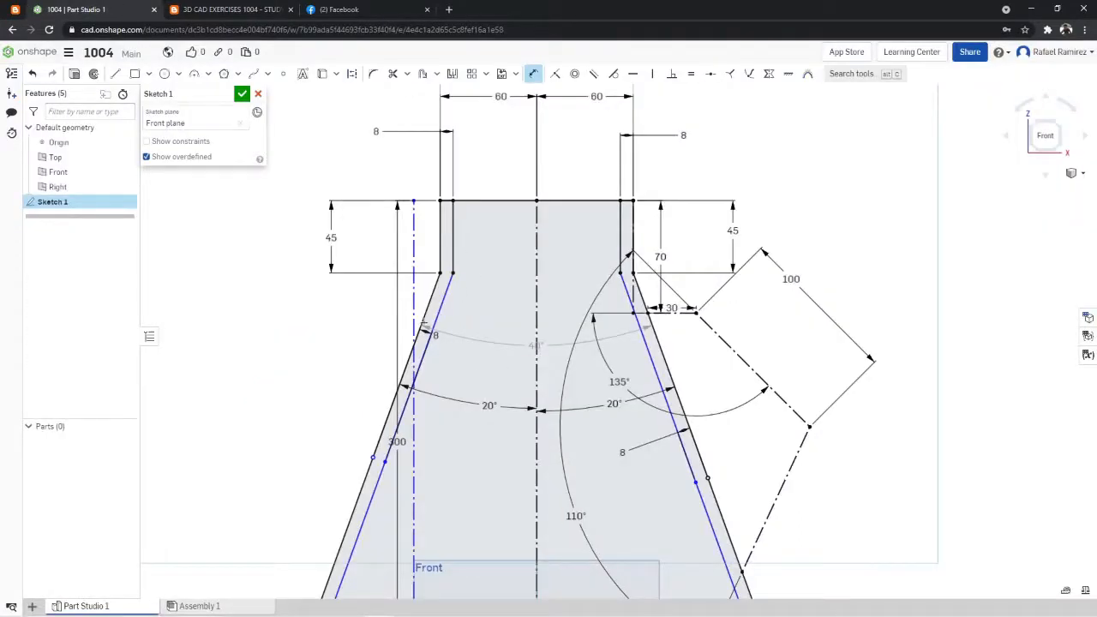
click(115, 74)
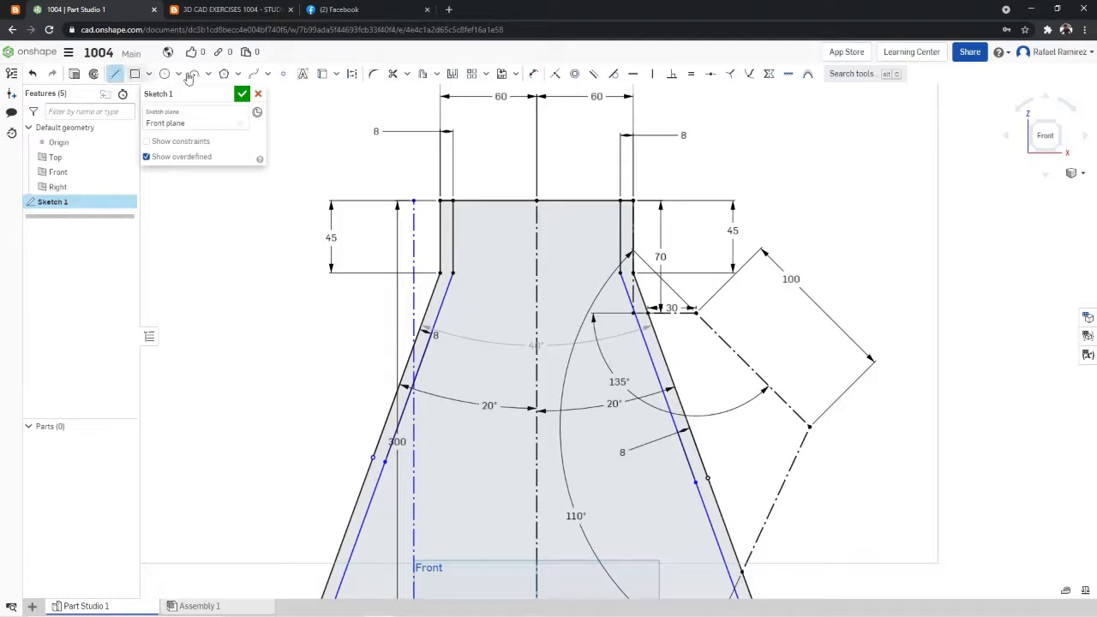
click(351, 74)
scroll(771, 223, up, 3)
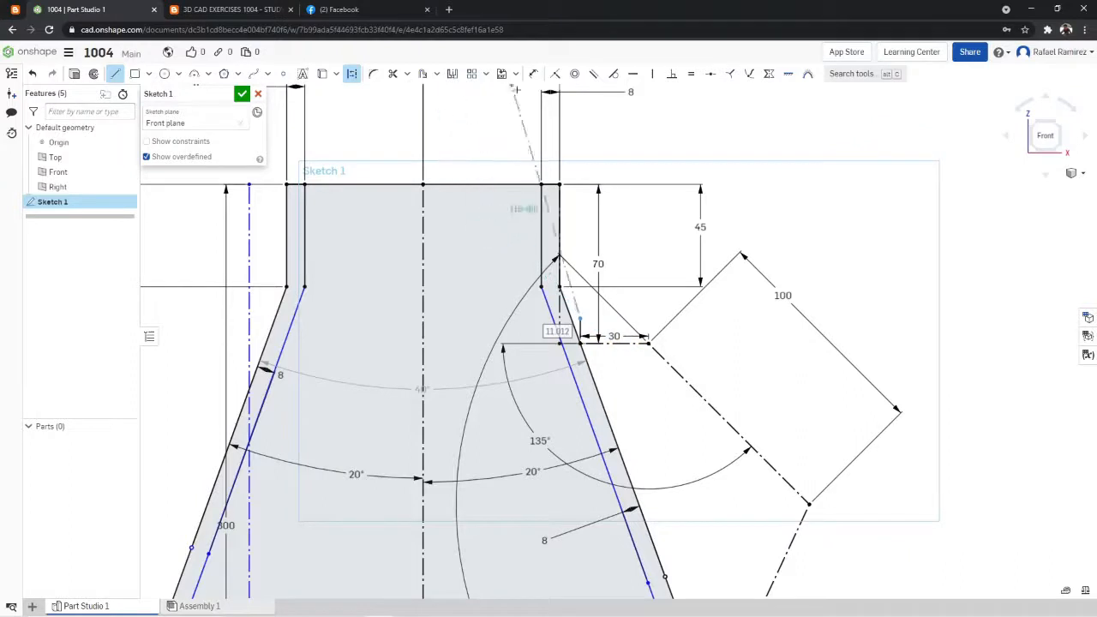
- Dimension the vertical construction line above the horizontal handle line and set its length to 5 mm
click(534, 73)
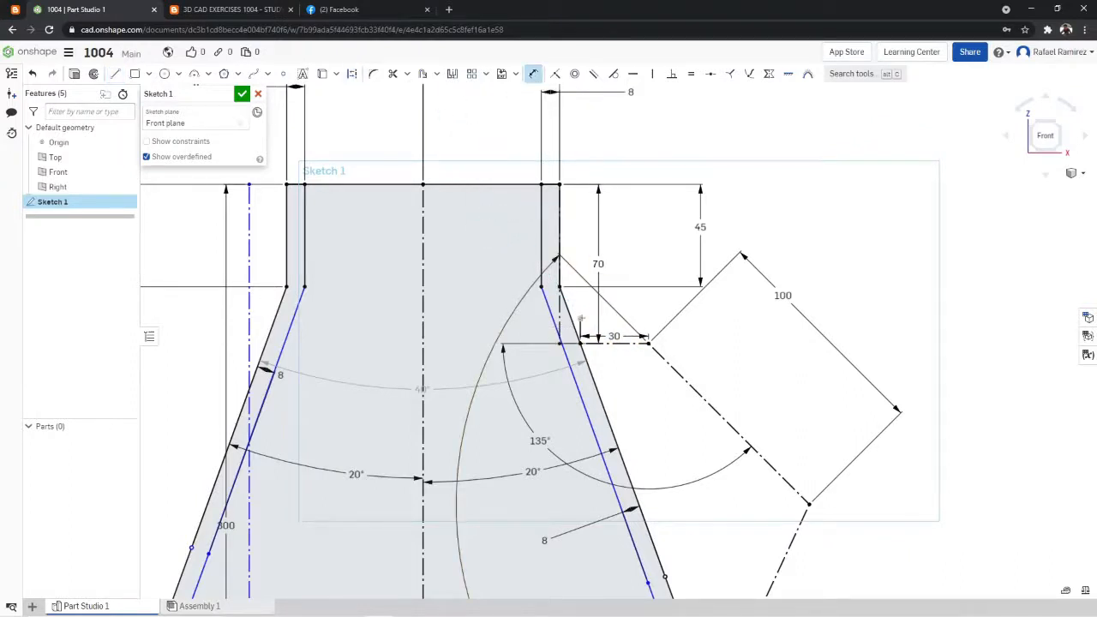
click(581, 319)
click(441, 327)
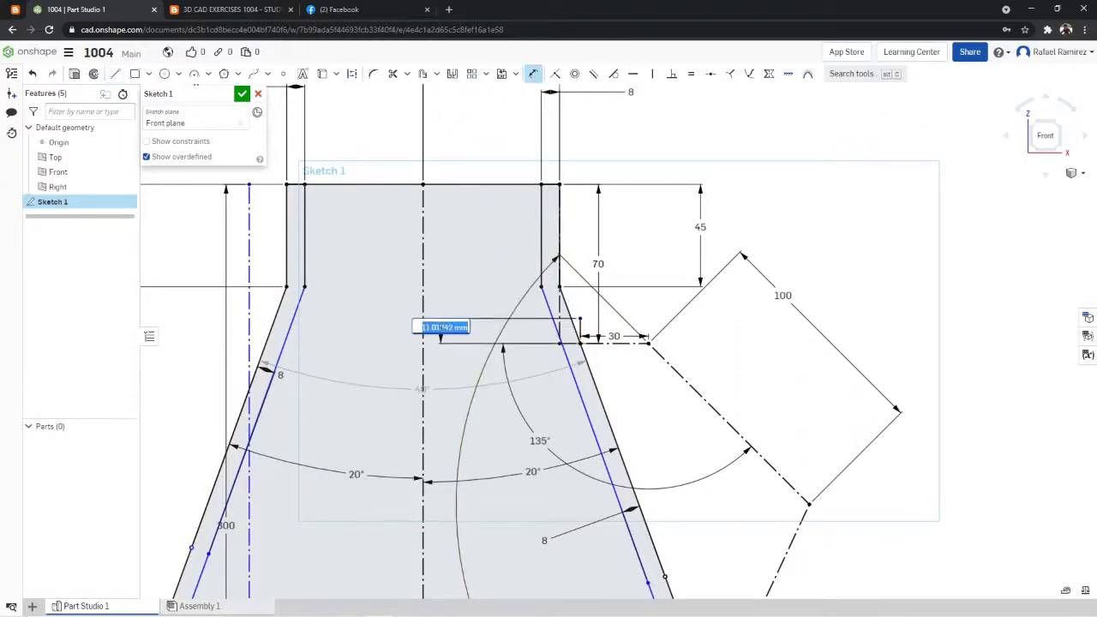
text(6)
key(Return)
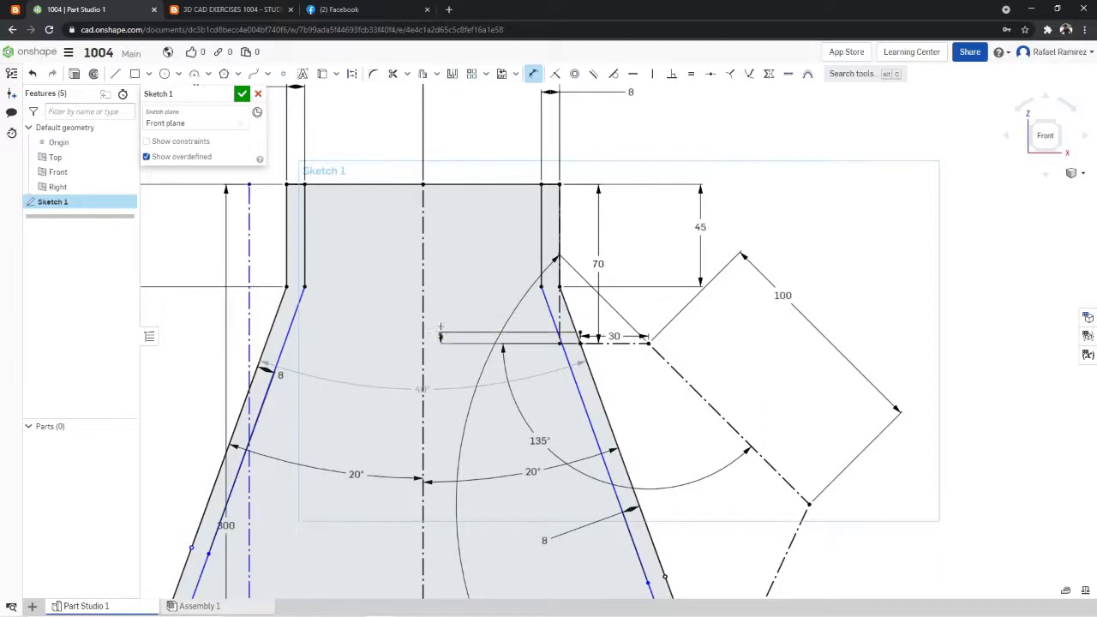
- Draw a 5 mm vertical construction line downward from the horizontal handle line's end on the outer wall
click(116, 74)
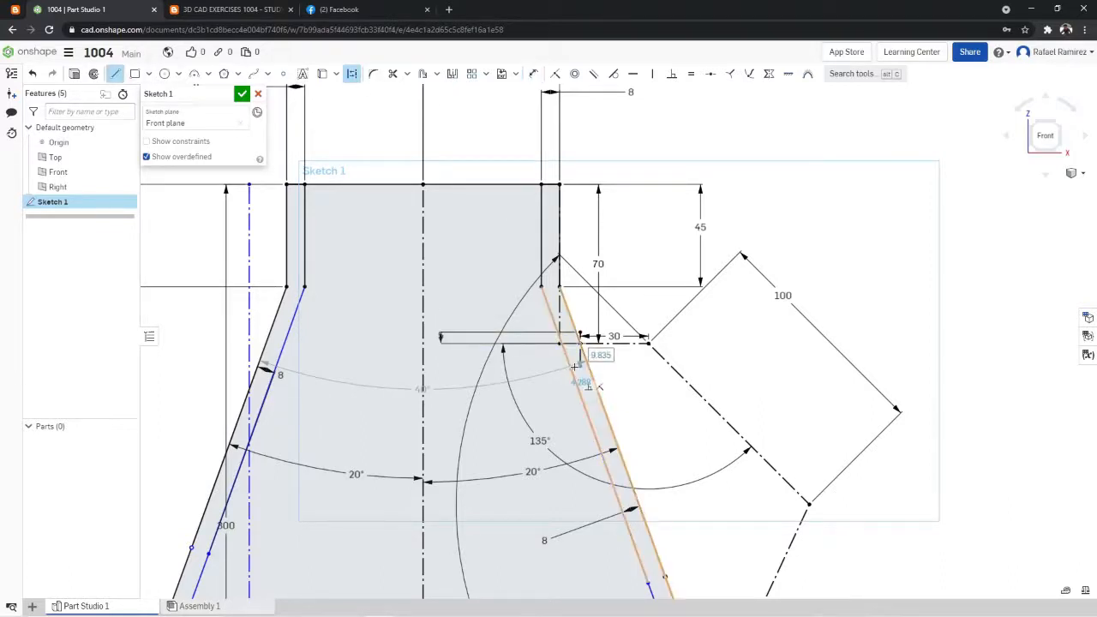
click(580, 353)
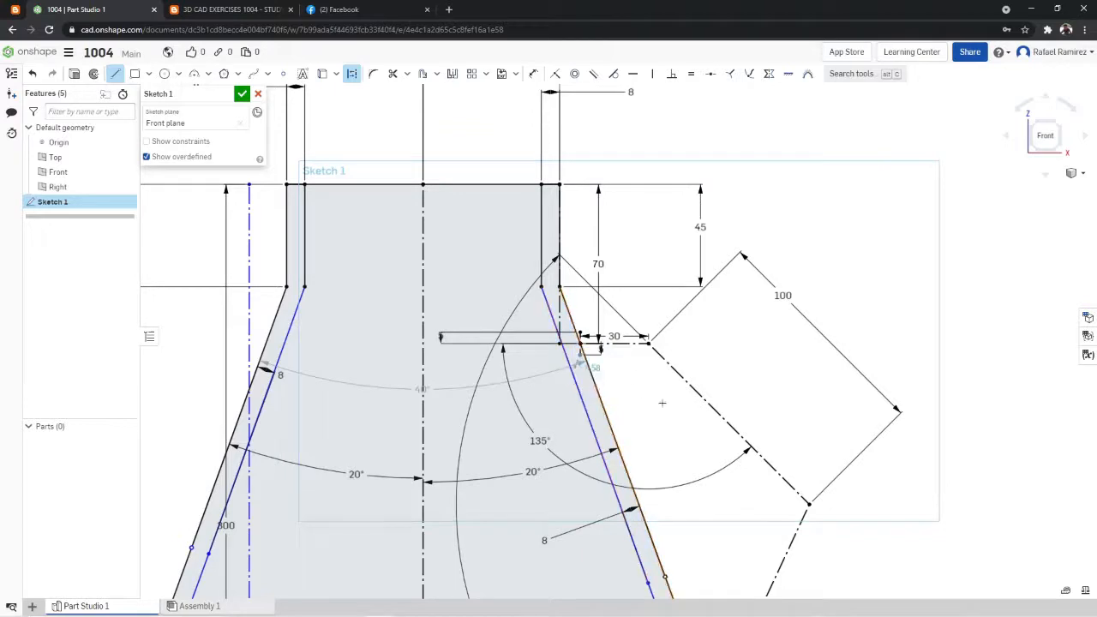
click(115, 77)
click(116, 78)
- Draw a 5 mm construction line outward from the handle's upper corner, perpendicular to the 100 mm sloping line
click(649, 343)
text(5)
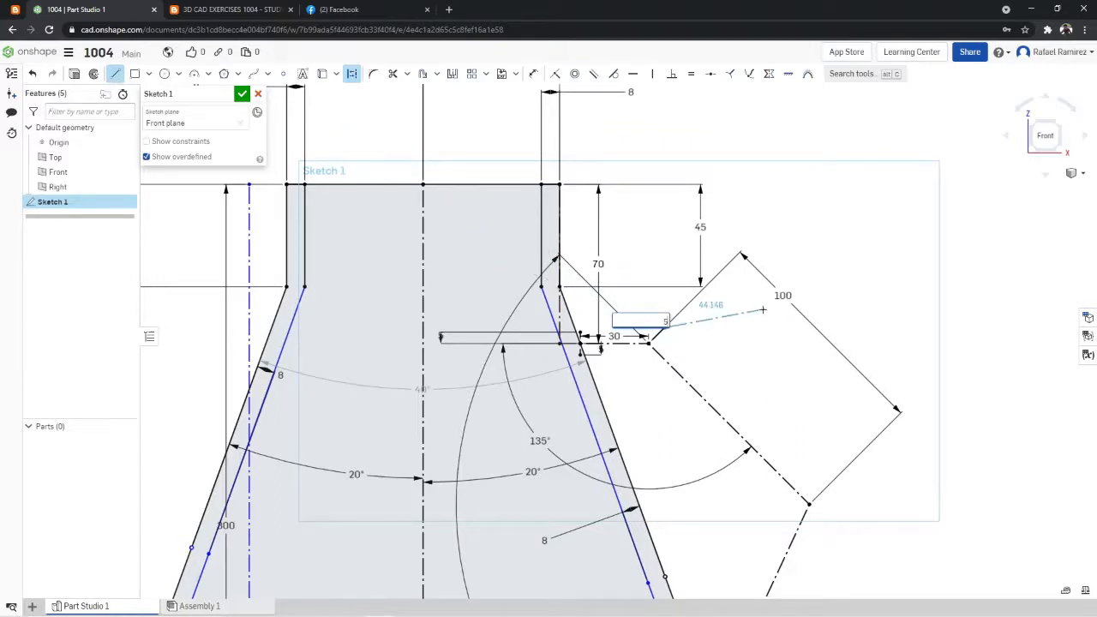
key(Return)
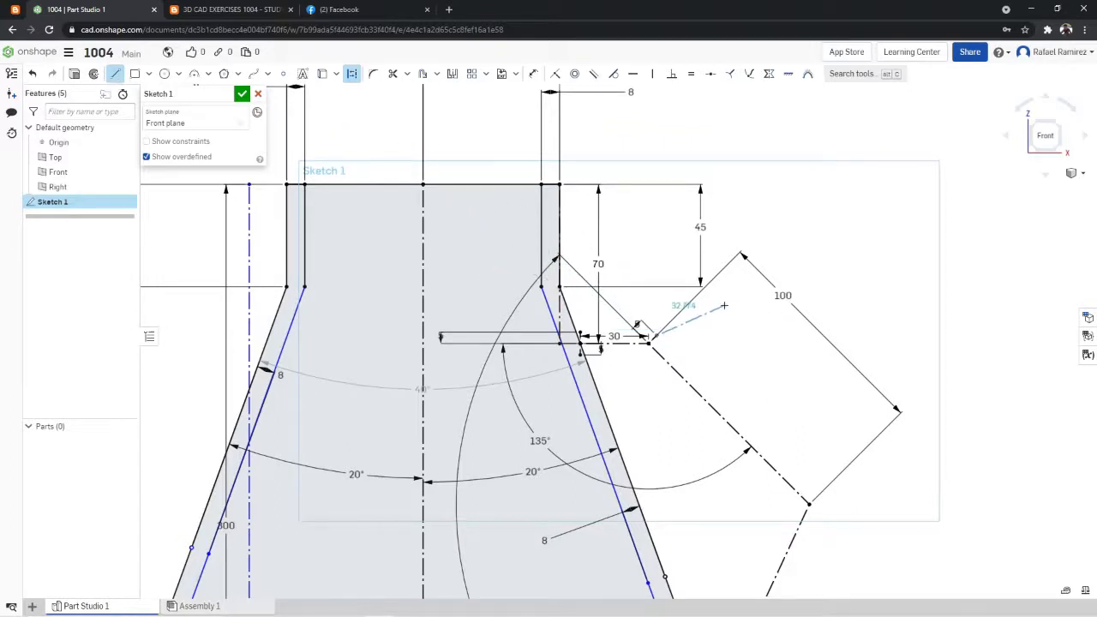
click(115, 77)
click(115, 77)
- Draw two 5 mm construction lines perpendicular to the handle's lower leg at its wall end, one on each side
scroll(919, 506, down, 6)
scroll(883, 566, up, 8)
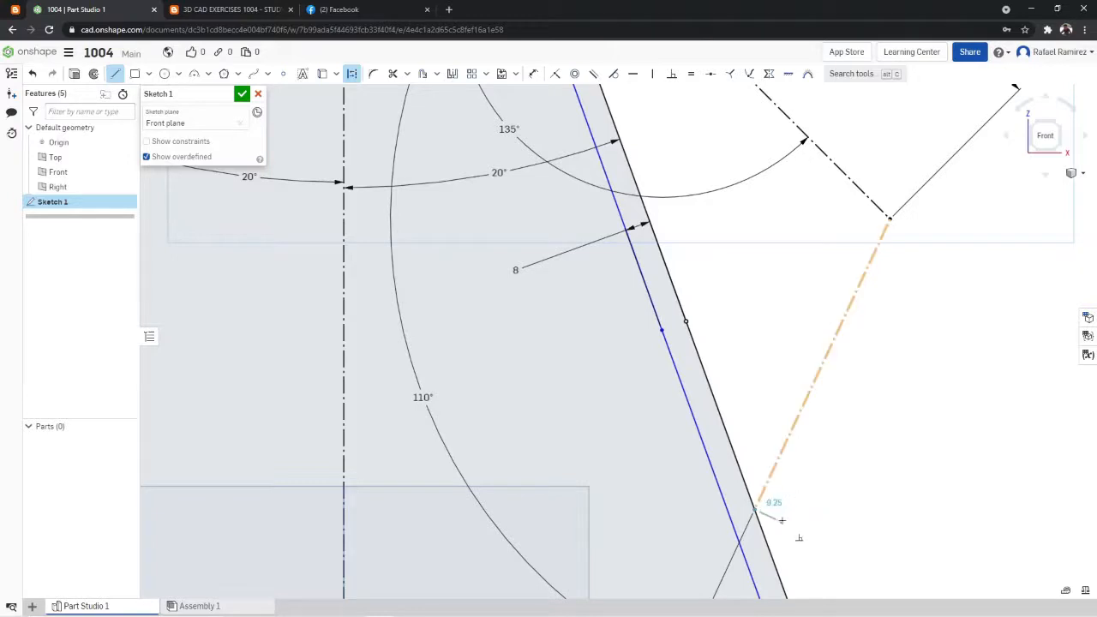
click(756, 508)
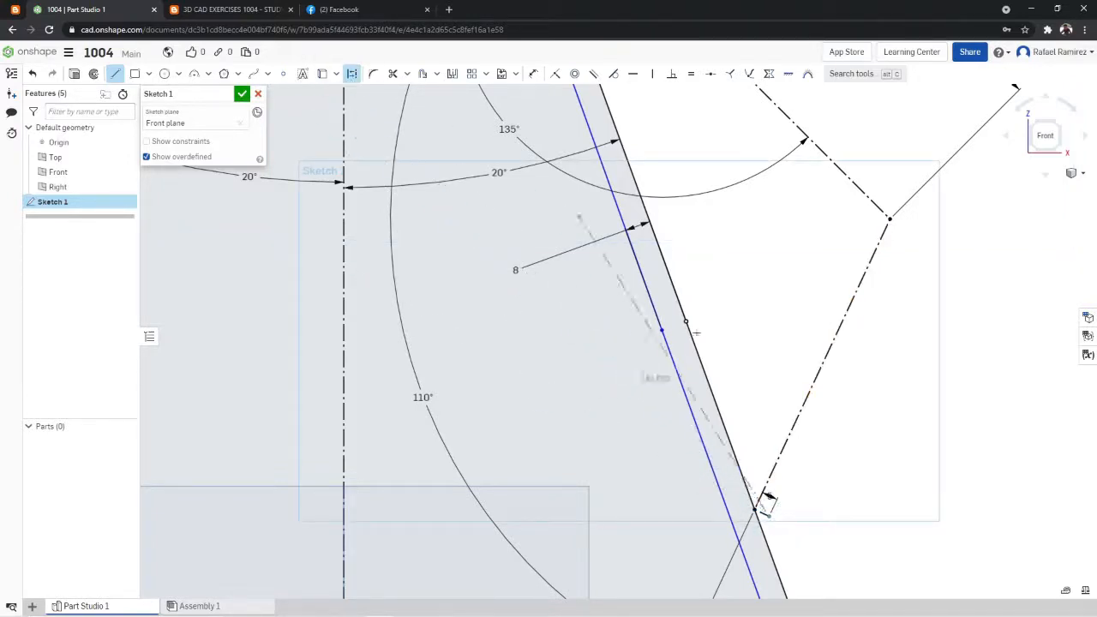
click(116, 76)
click(116, 75)
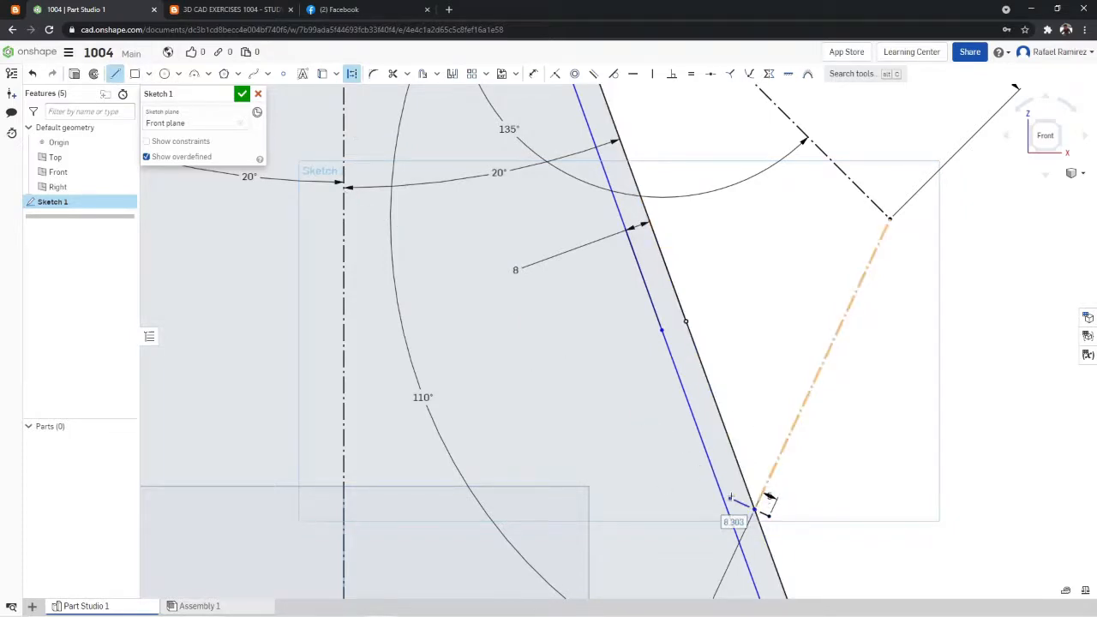
text(5)
key(Return)
scroll(819, 328, down, 5)
scroll(866, 236, up, 4)
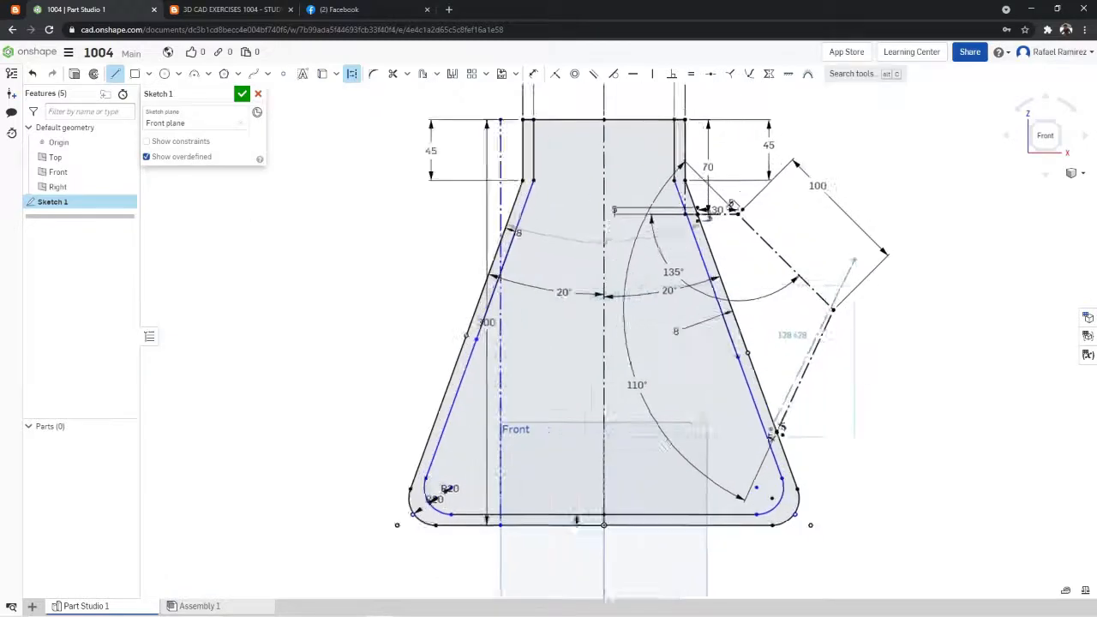
click(116, 75)
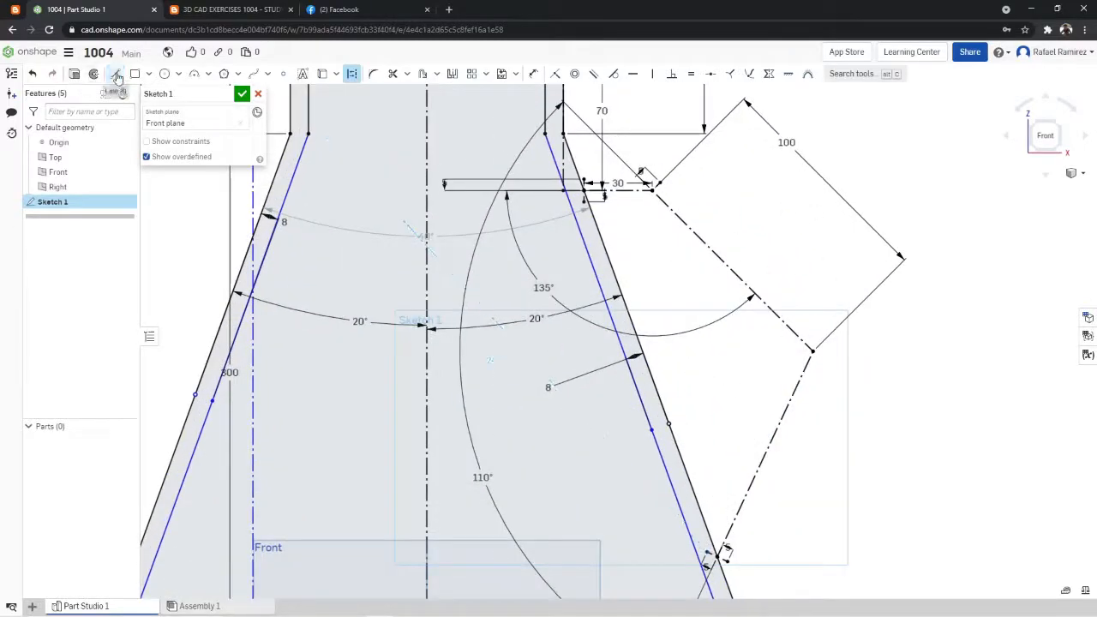
- Try a solid horizontal line about 68 mm long from the upper end of the 5 mm vertical construction line, and undo it
click(115, 76)
scroll(615, 156, up, 5)
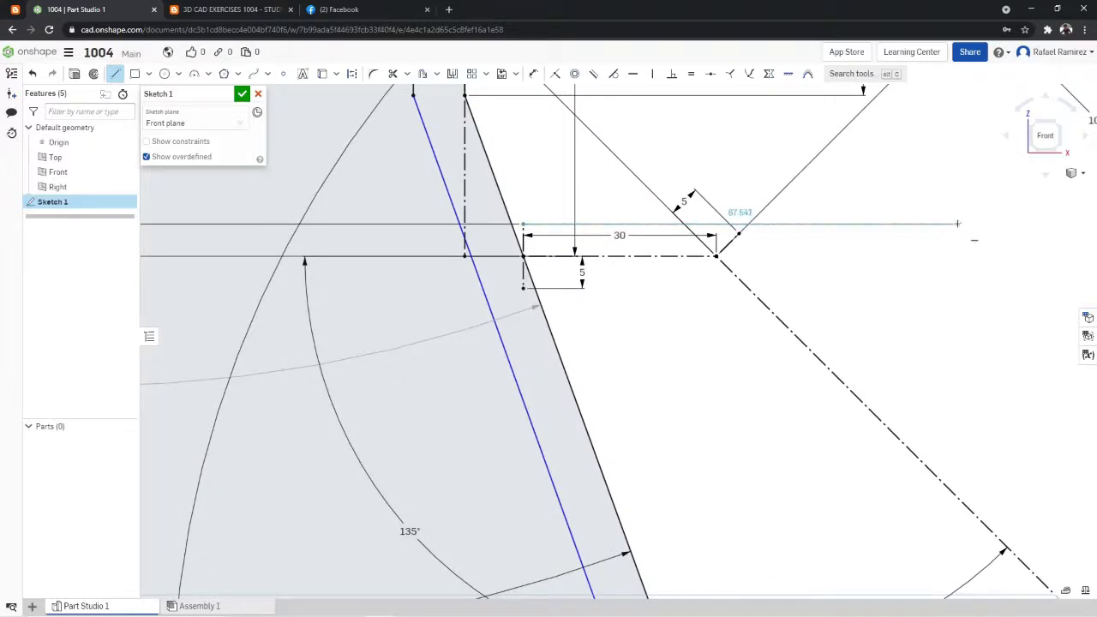
click(958, 224)
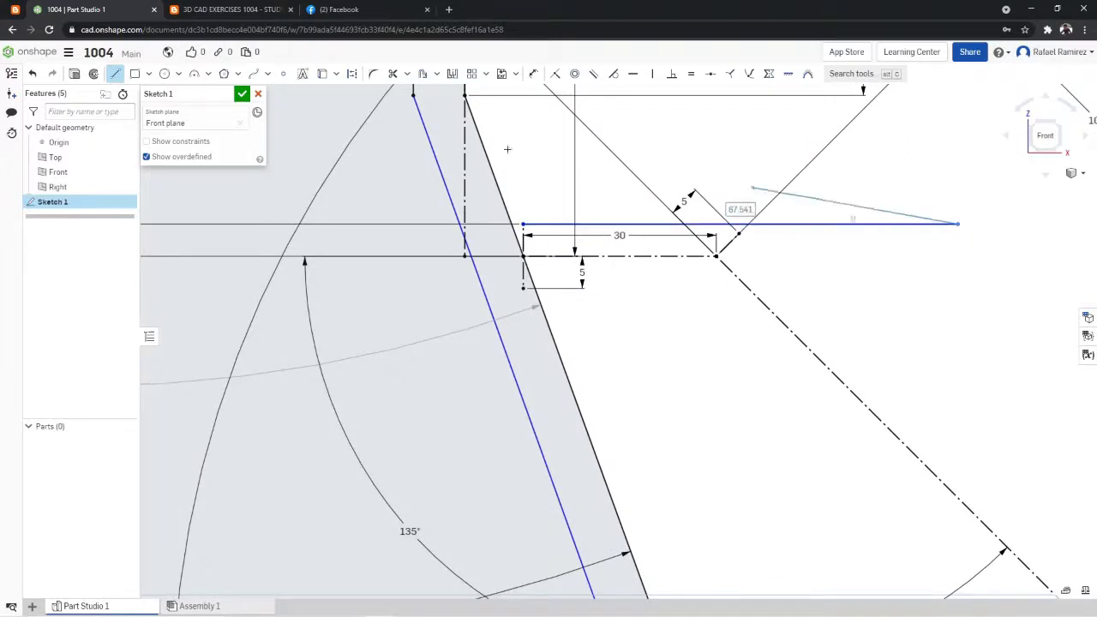
click(122, 80)
key(ctrl+z)
- Draw a solid horizontal line about 48 mm long from the outer wall through the upper end of the 5 mm vertical construction line
click(121, 77)
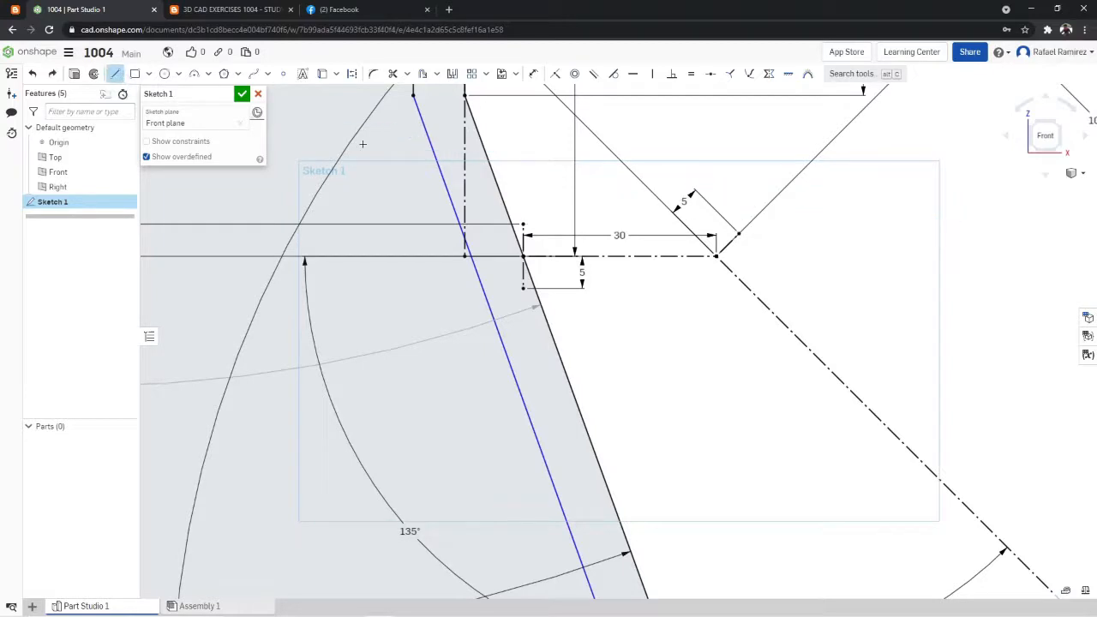
click(523, 224)
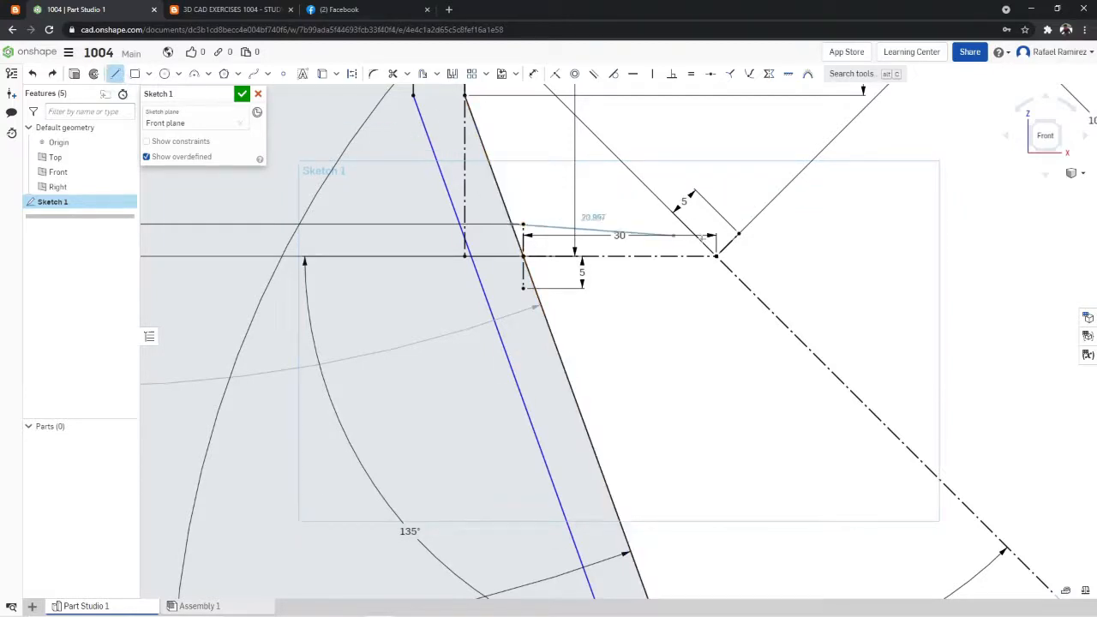
click(822, 226)
click(117, 78)
click(117, 78)
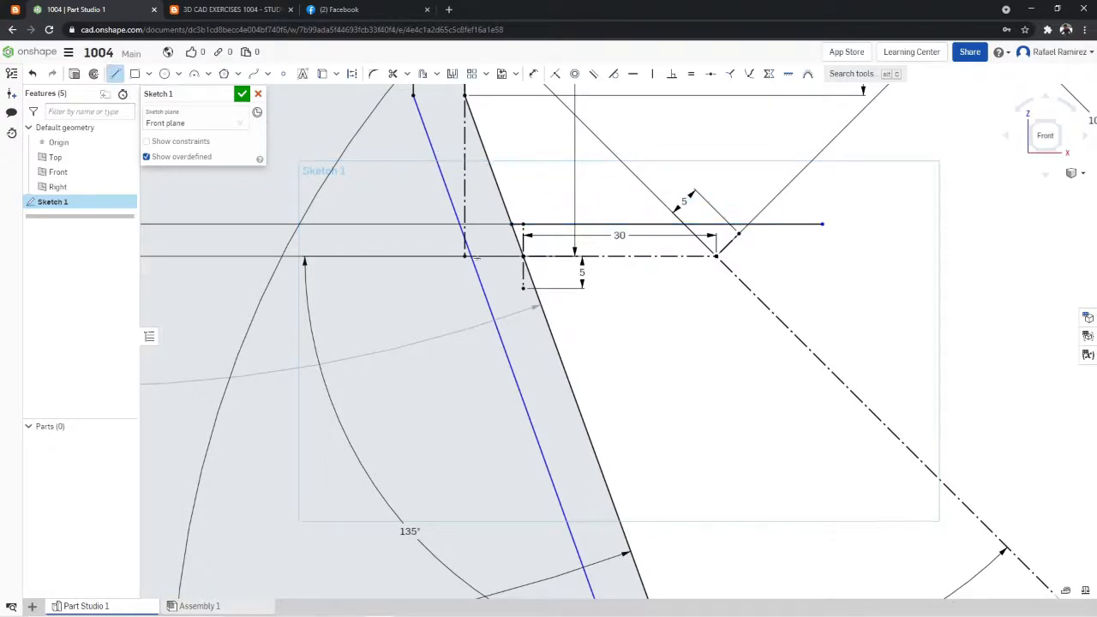
- Draw a solid horizontal line about 41 mm long from the lower end of the 5 mm vertical construction line
click(523, 288)
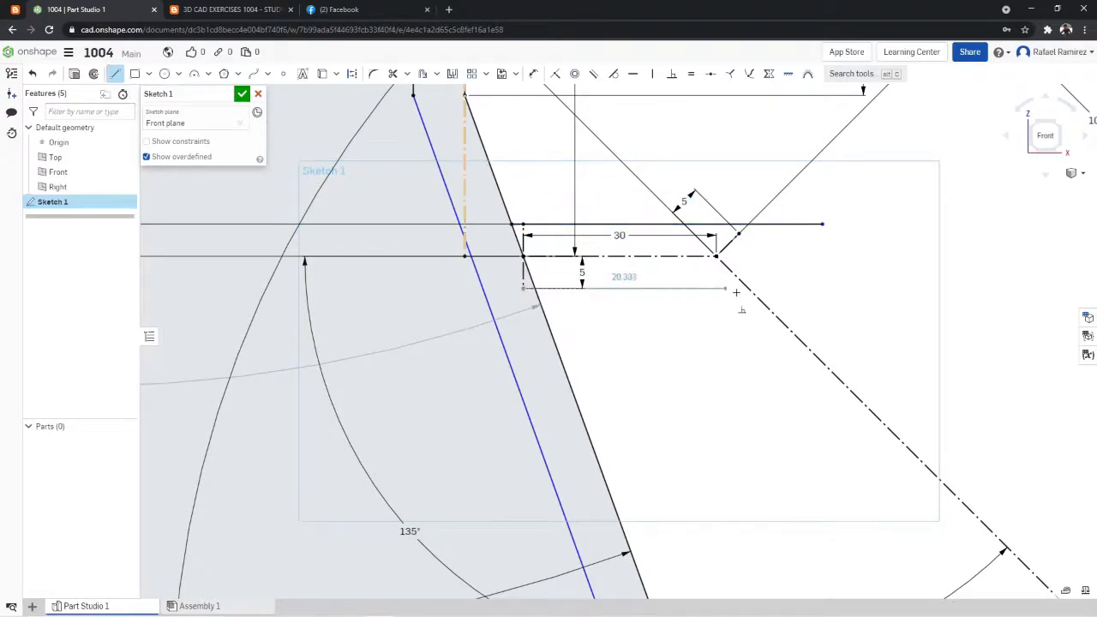
click(786, 289)
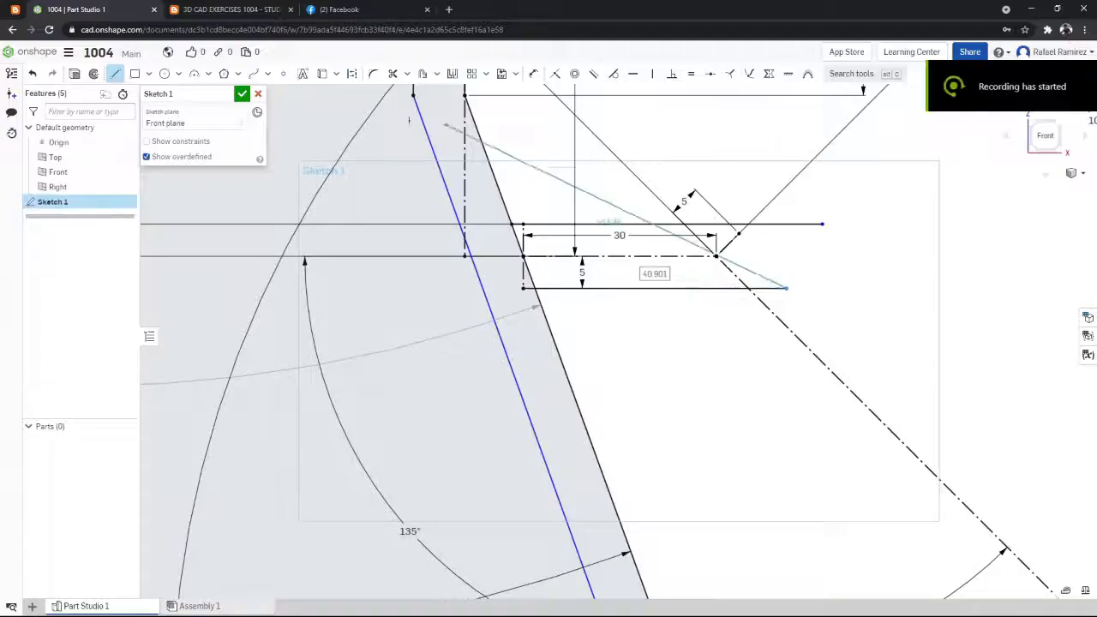
click(115, 78)
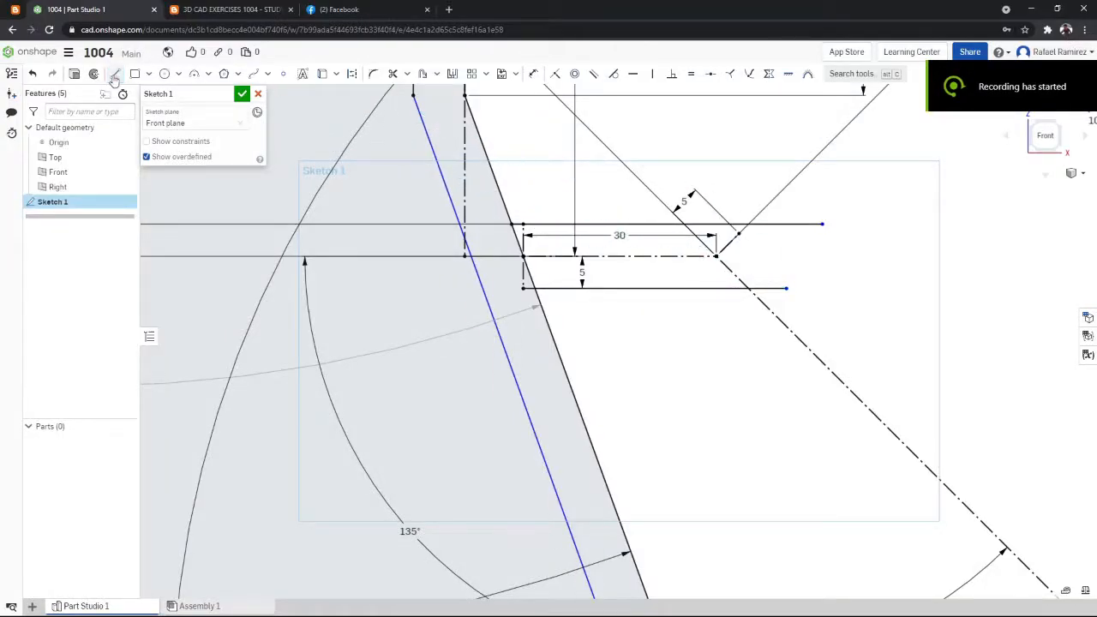
click(116, 78)
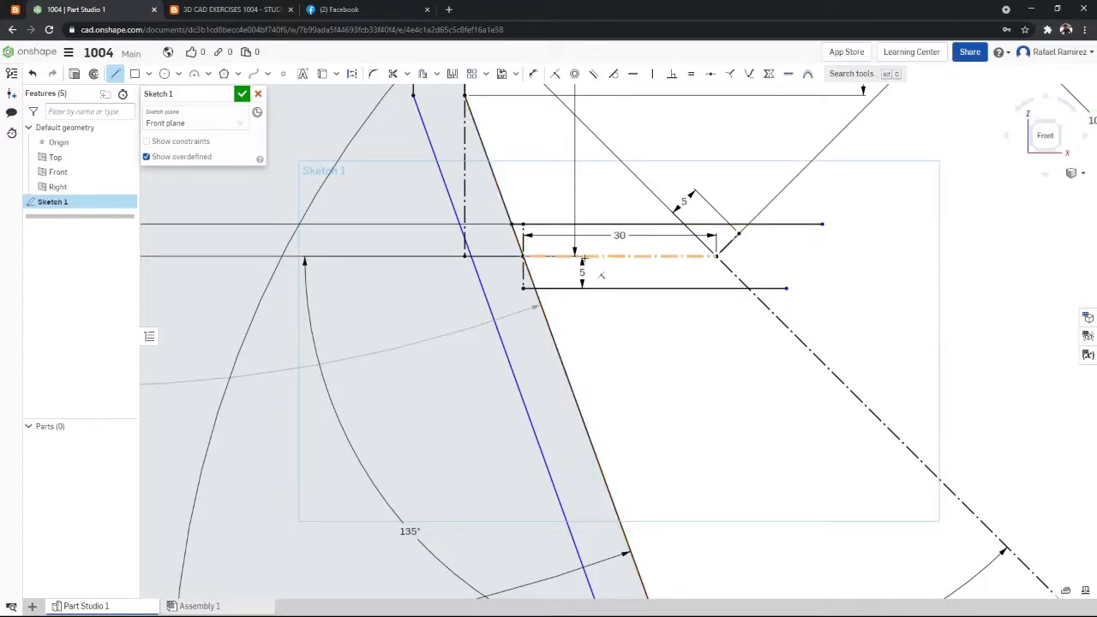
- Check the exercise drawing and draw a line about 5 mm long from the lower leg's outer offset point to the outer wall, parallel to the leg
key(ctrl+Tab)
click(91, 6)
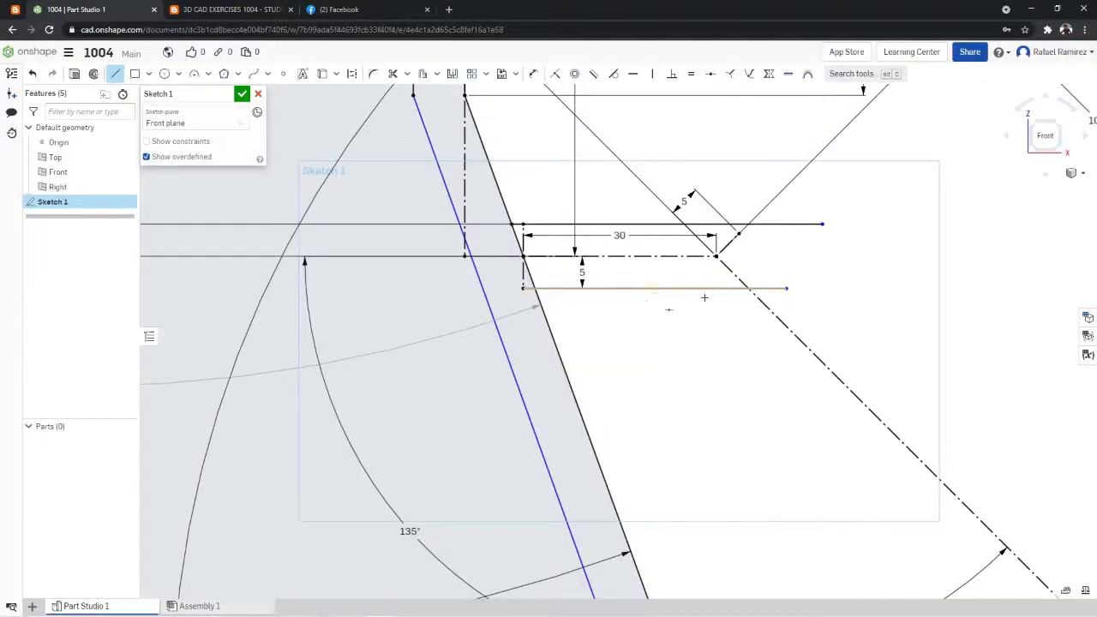
scroll(742, 290, down, 5)
scroll(862, 306, up, 3)
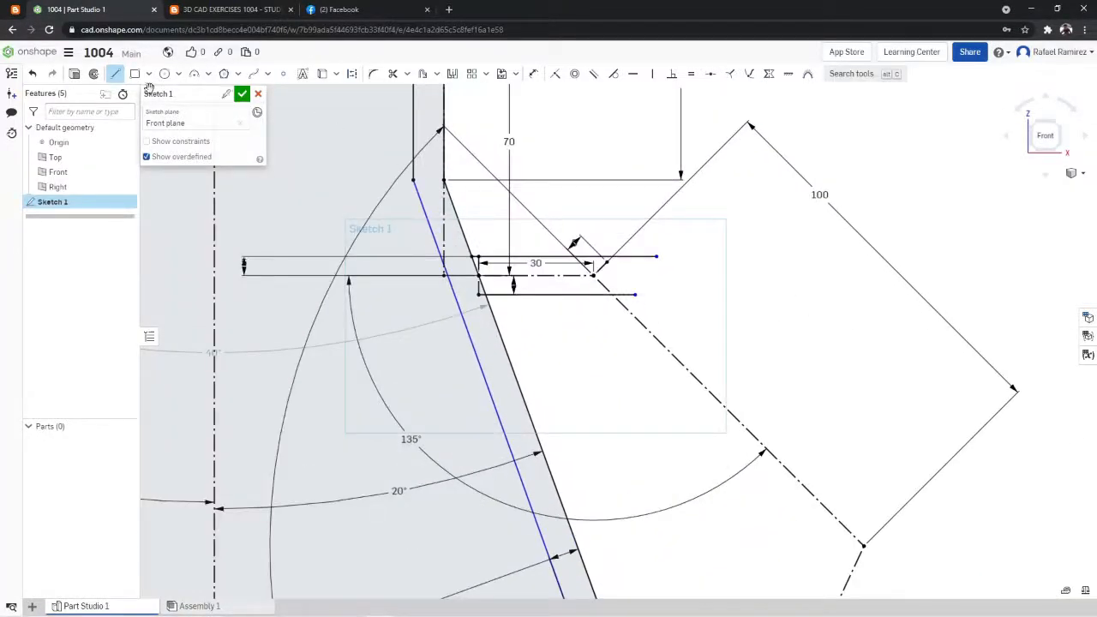
scroll(838, 366, down, 5)
scroll(862, 372, up, 5)
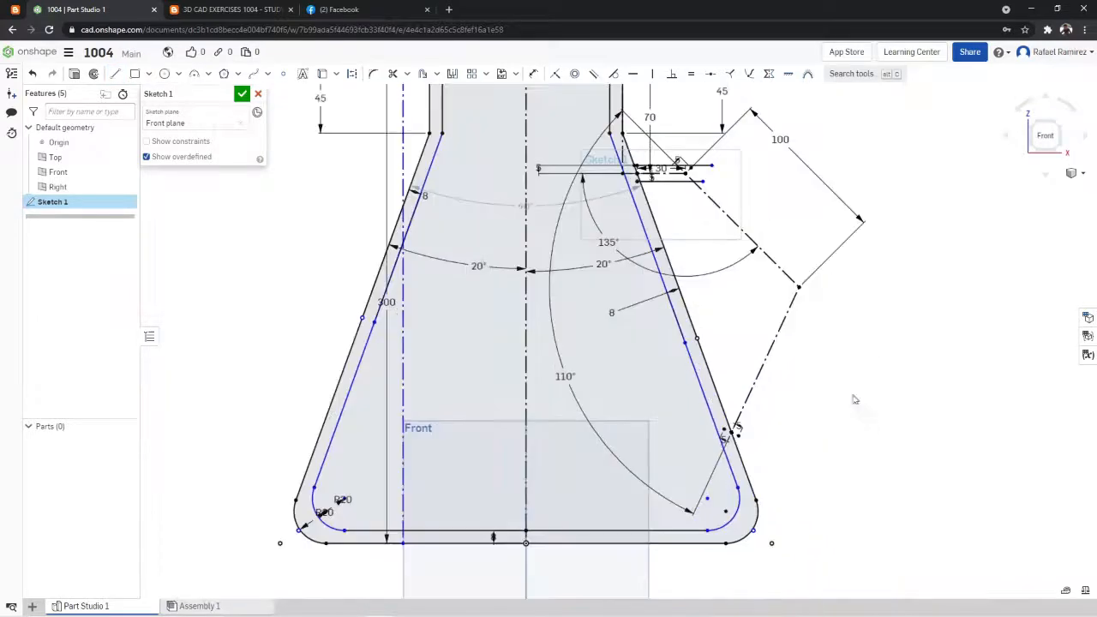
click(115, 74)
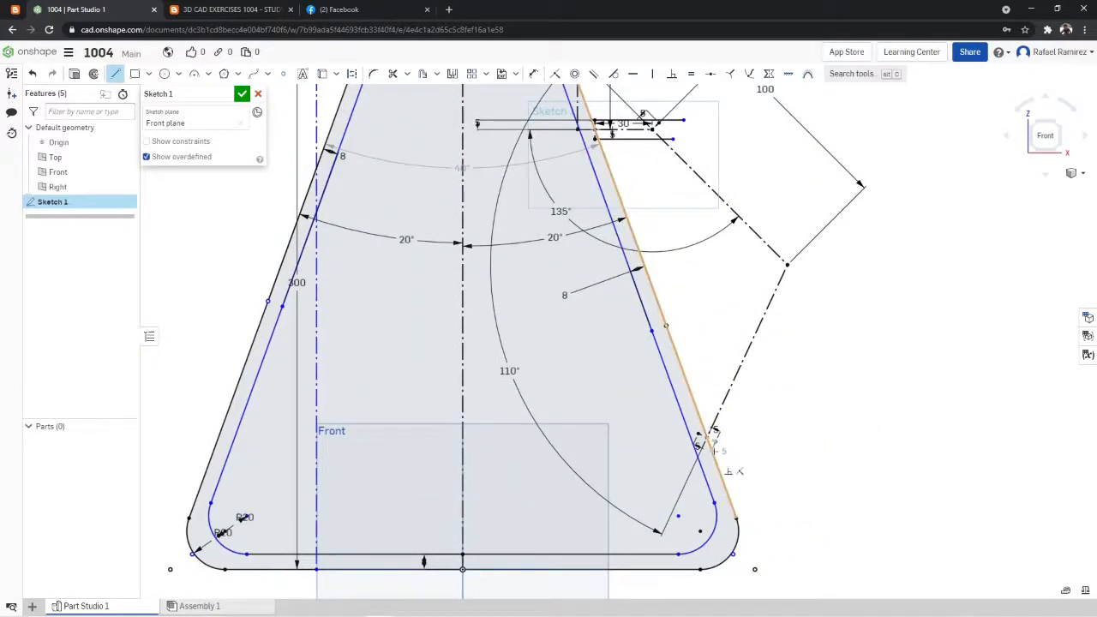
scroll(716, 449, up, 3)
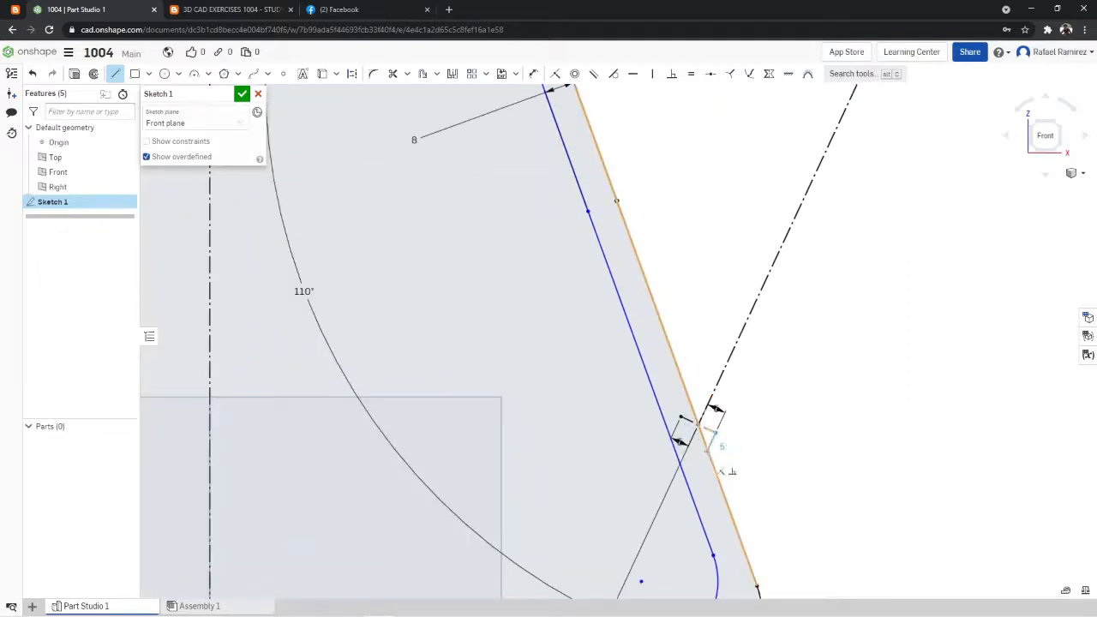
click(707, 450)
double_click(114, 75)
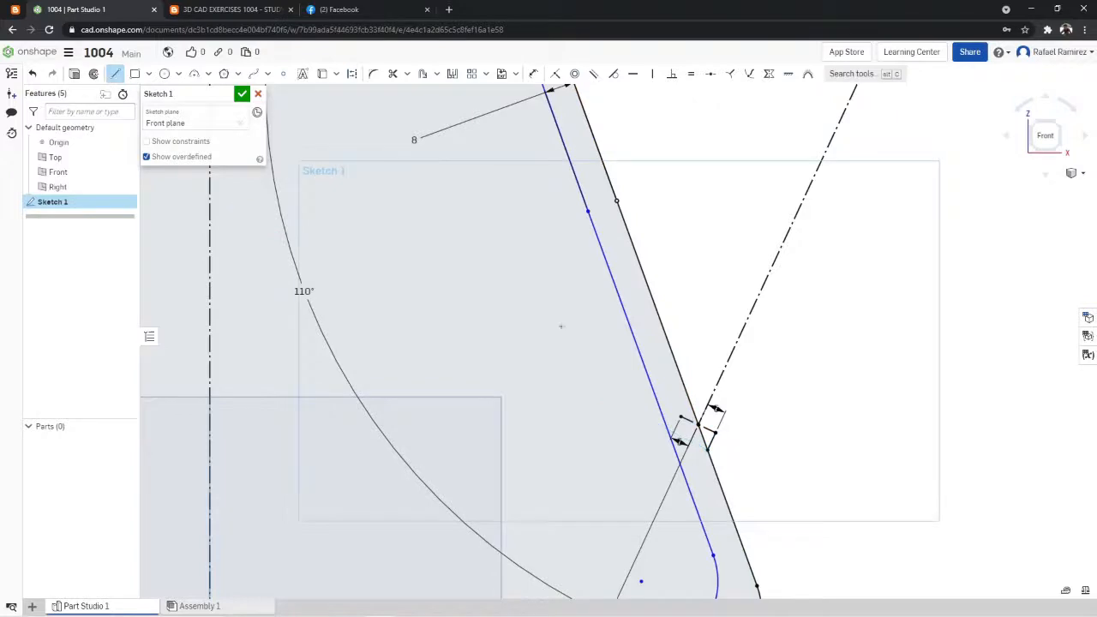
- Draw a line about 166 mm long from the lower leg's outer offset point, parallel to the leg and past the handle's outer corner
click(717, 433)
scroll(758, 300, down, 7)
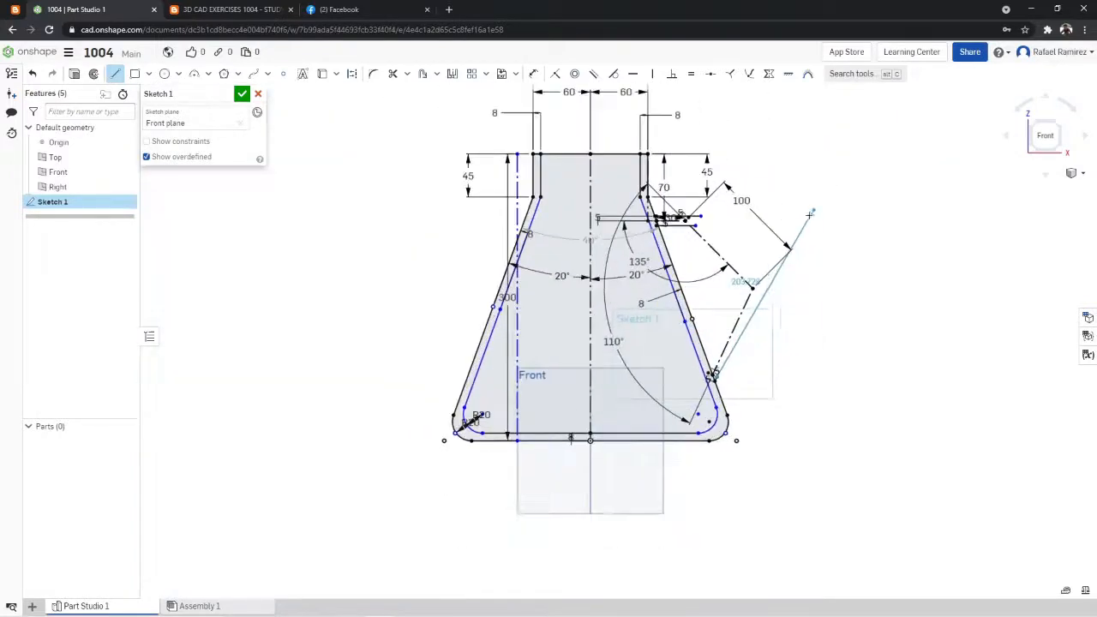
scroll(814, 206, up, 3)
click(768, 243)
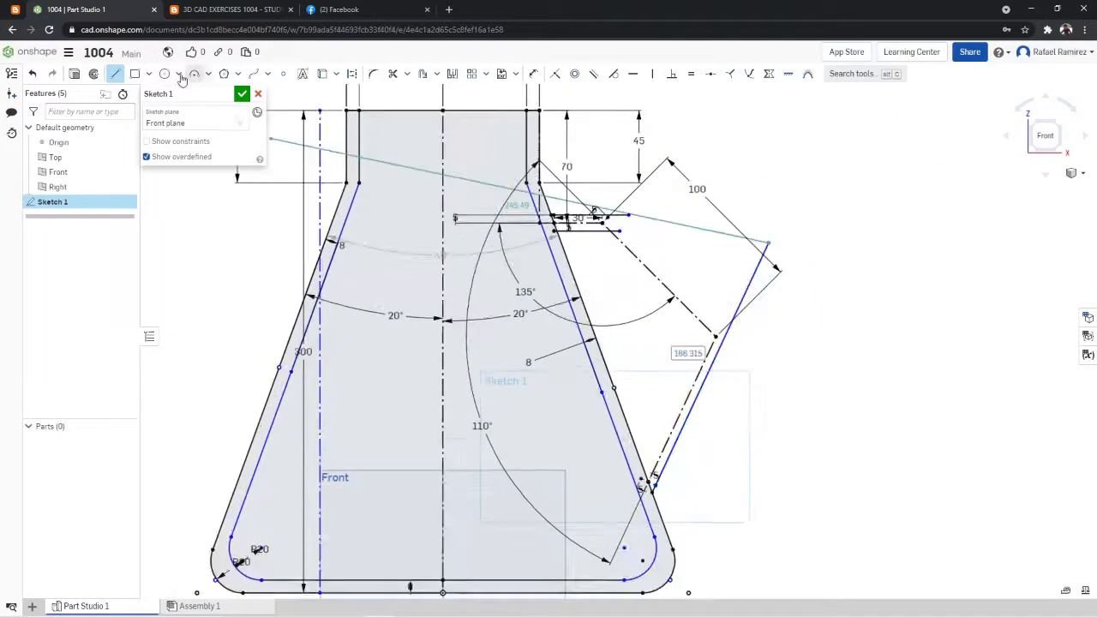
- Draw a line about 126 mm long from the lower leg's inner offset point, parallel to the leg and past the diagonal path
double_click(115, 75)
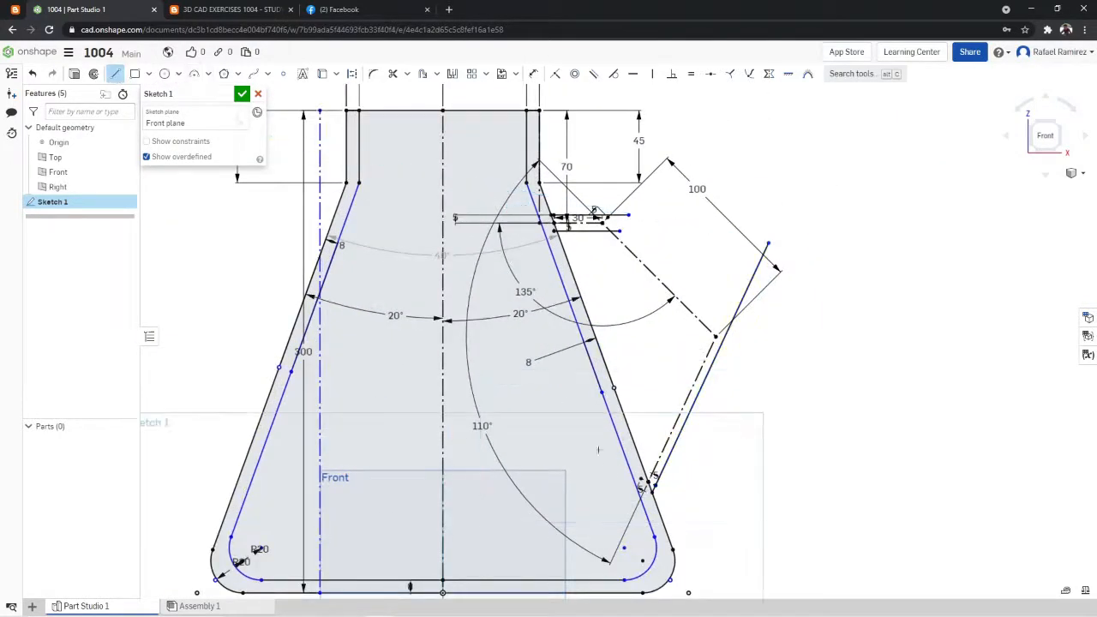
click(642, 476)
click(726, 295)
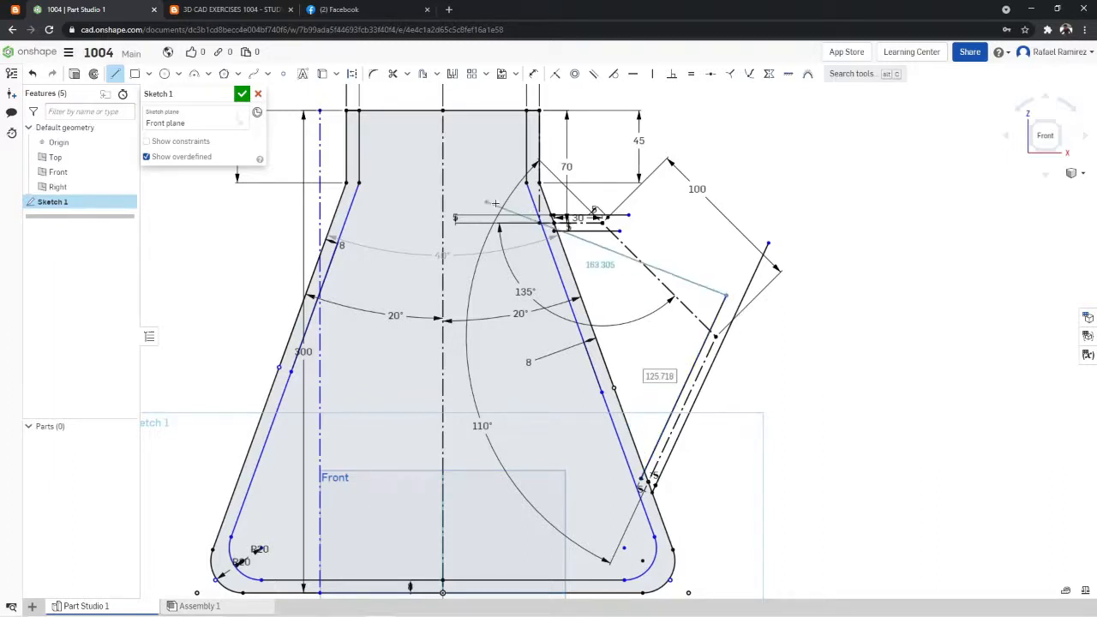
- Draw 5 mm construction lines perpendicular to the 100 mm diagonal path, one to each side of its midpoint
scroll(506, 195, up, 1)
double_click(115, 75)
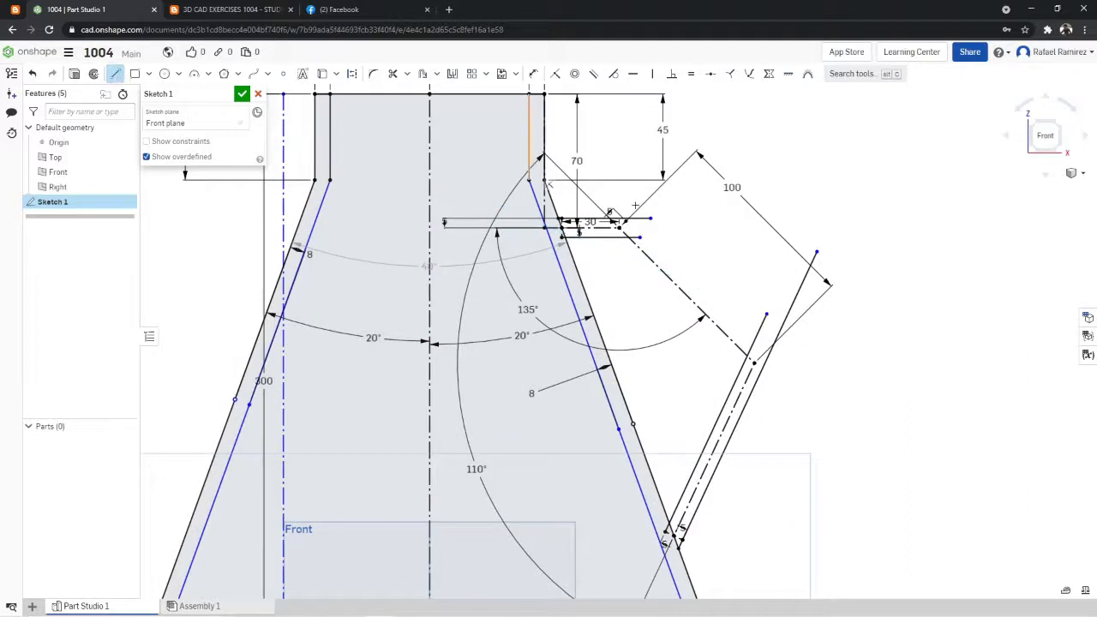
scroll(679, 213, up, 2)
click(352, 74)
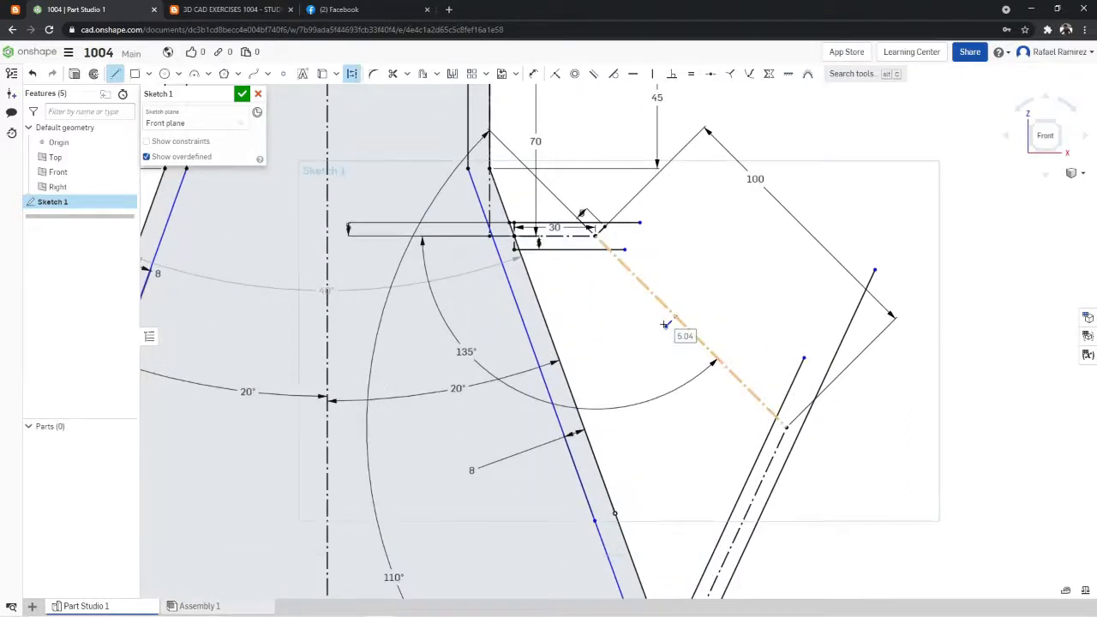
click(675, 319)
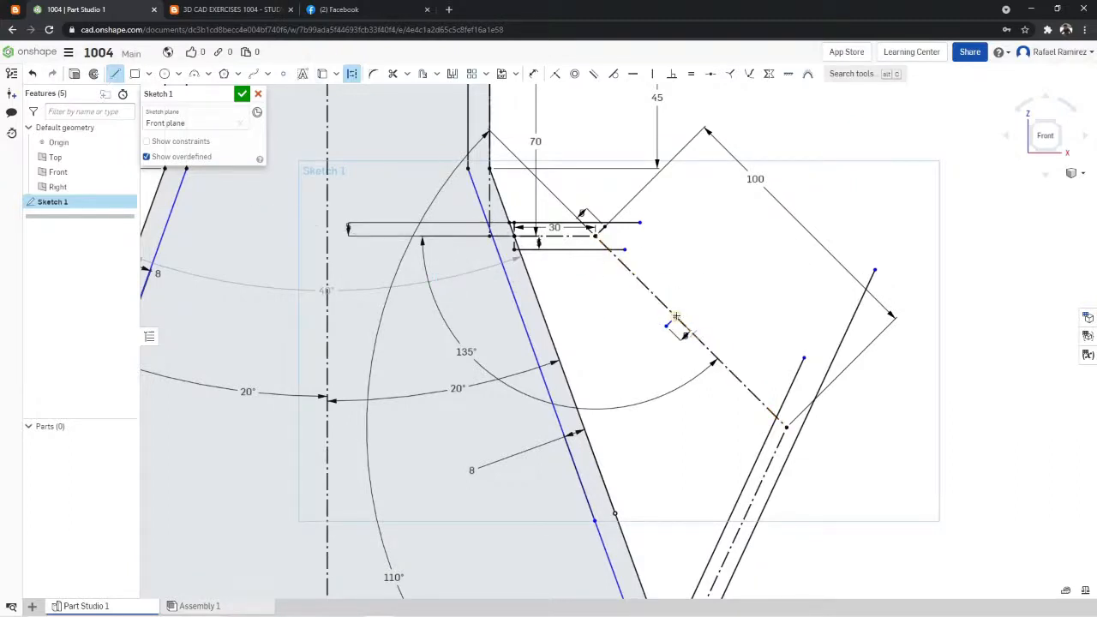
click(702, 290)
- Draw a solid line about 63 mm long from the diagonal's inner offset point up past the upper arm, parallel to the diagonal path
click(116, 77)
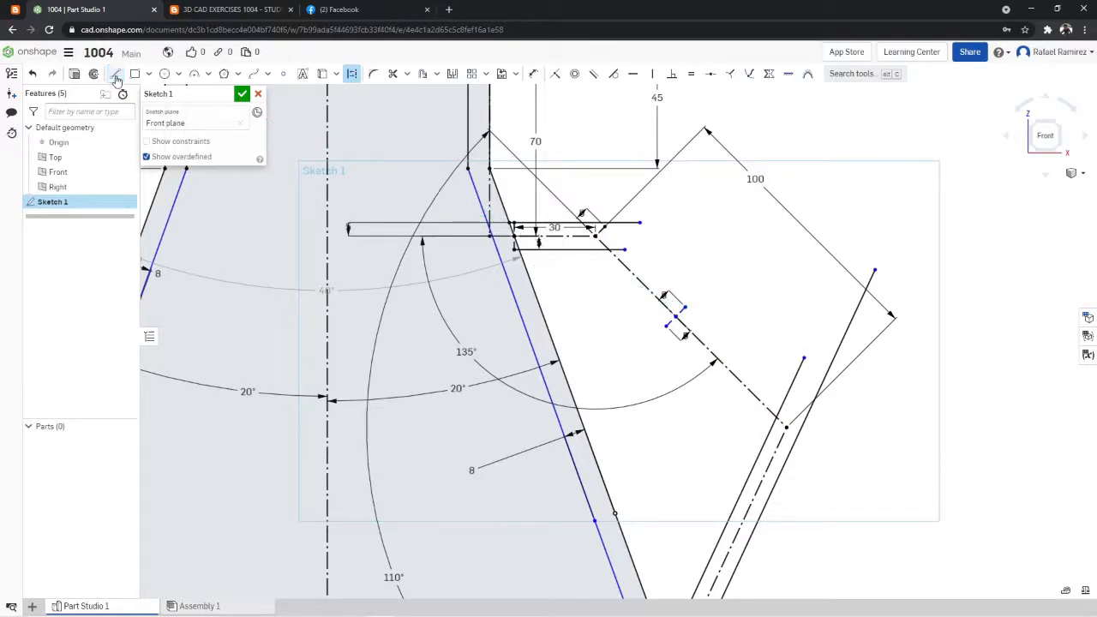
click(116, 78)
click(667, 326)
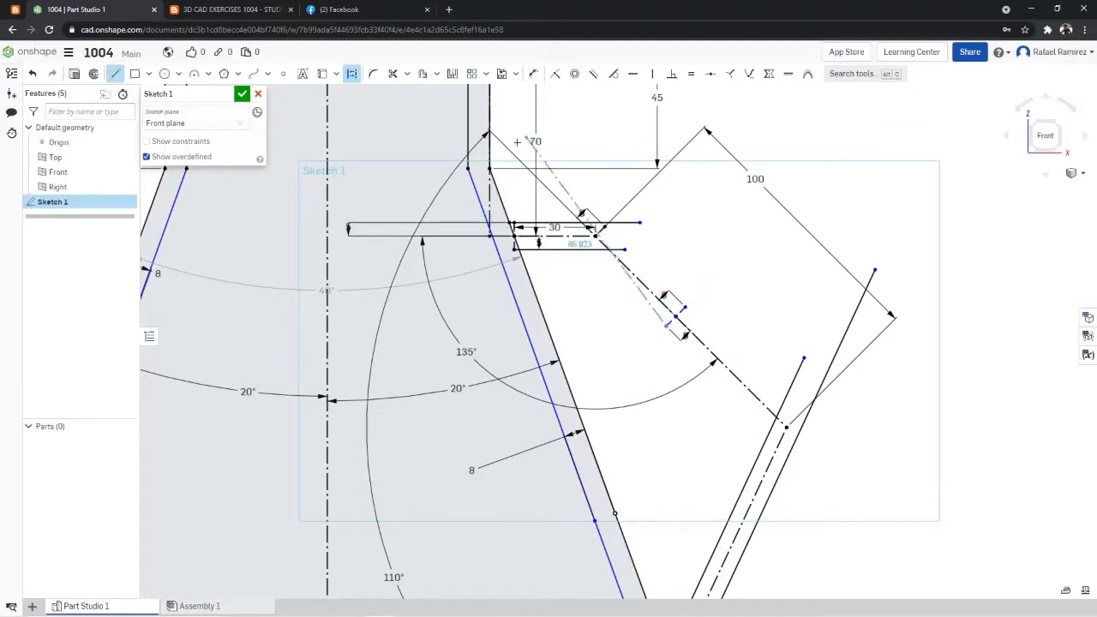
click(353, 75)
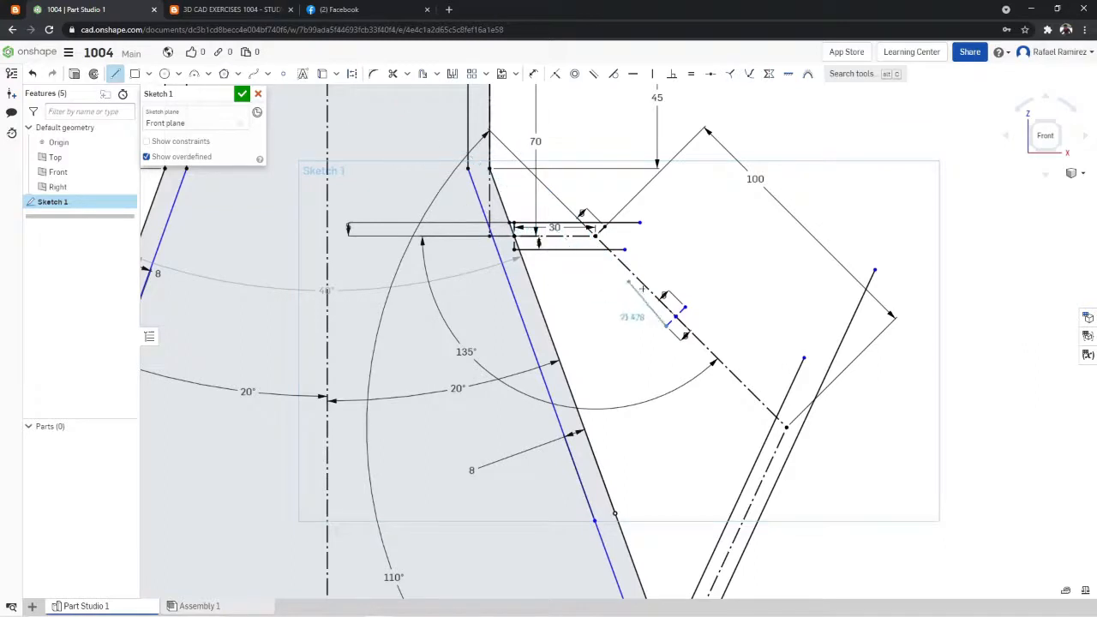
click(545, 205)
- Draw solid lines about 86 mm and 85 mm long from the diagonal's outer and inner offset points down past the lower leg, parallel to the path
click(115, 74)
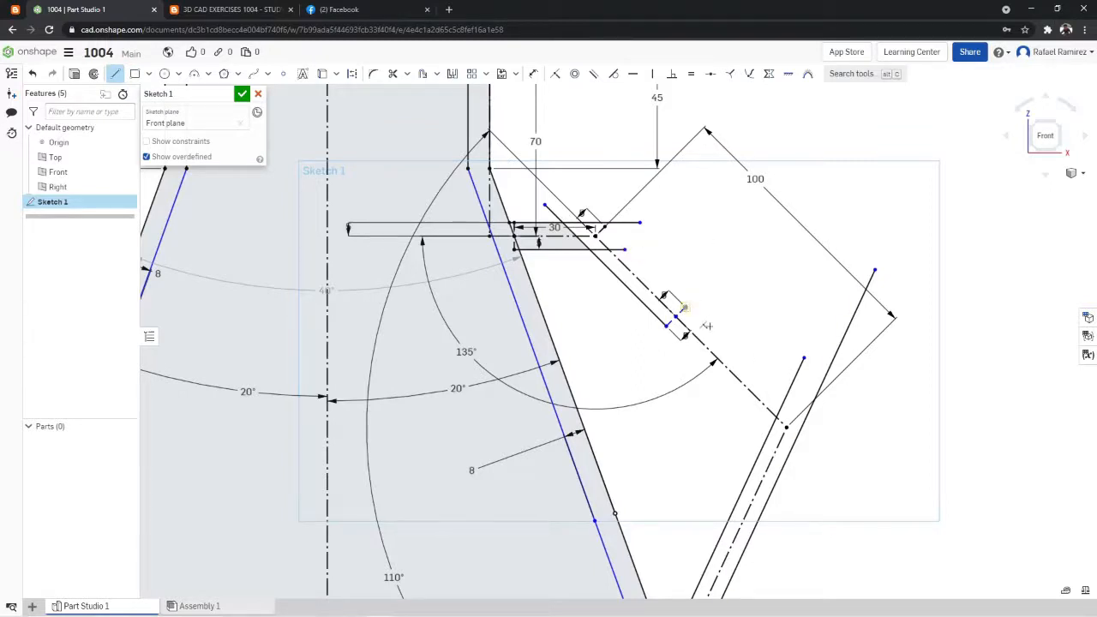
click(684, 307)
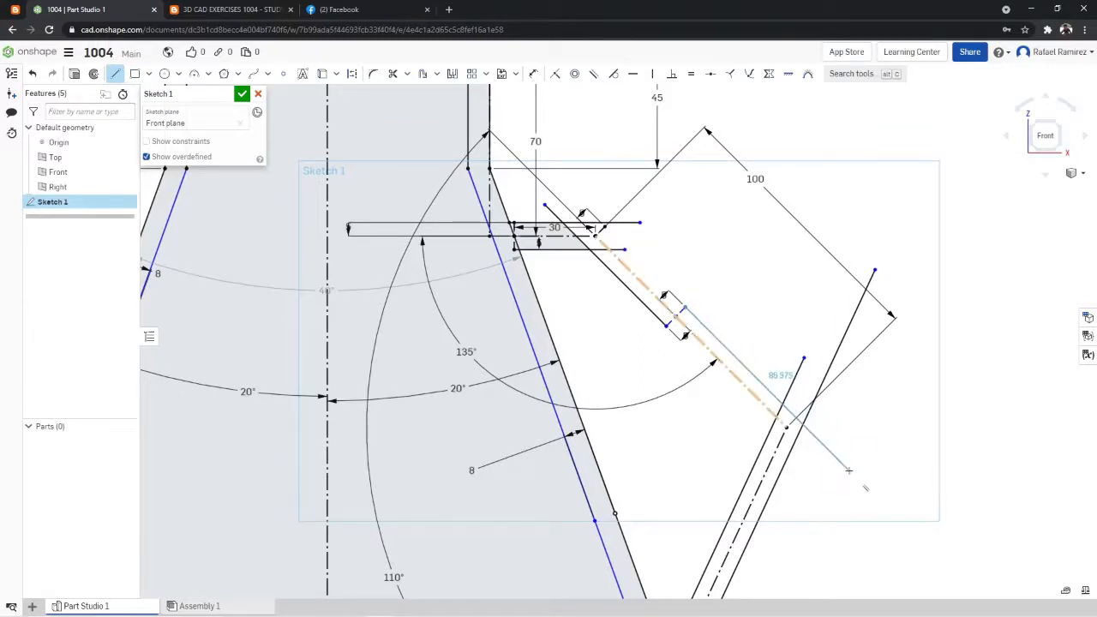
click(848, 470)
click(114, 74)
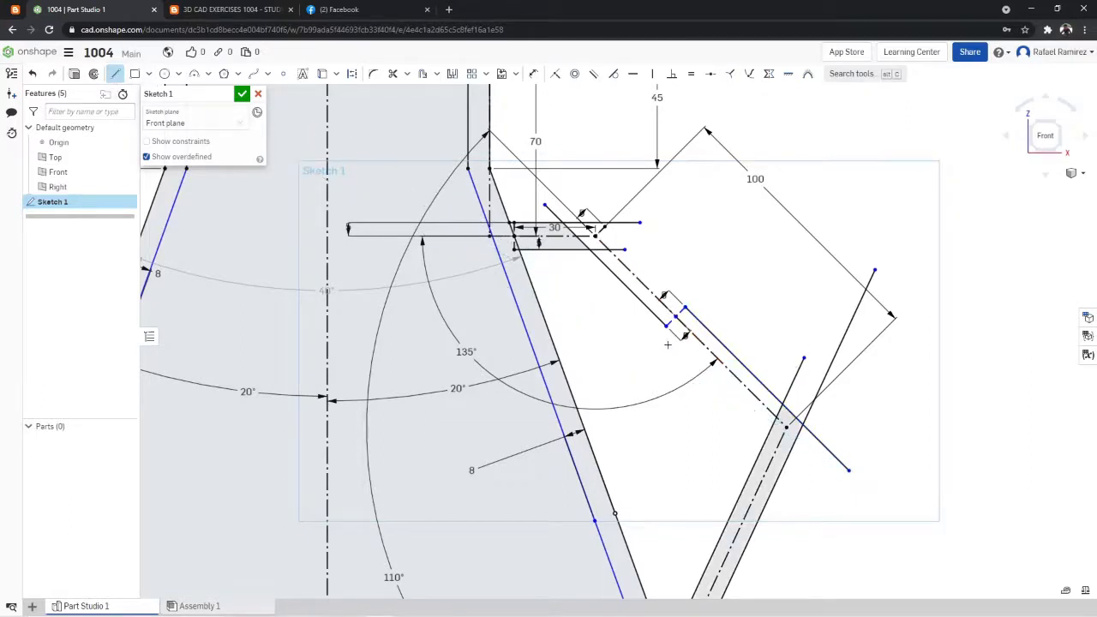
click(667, 324)
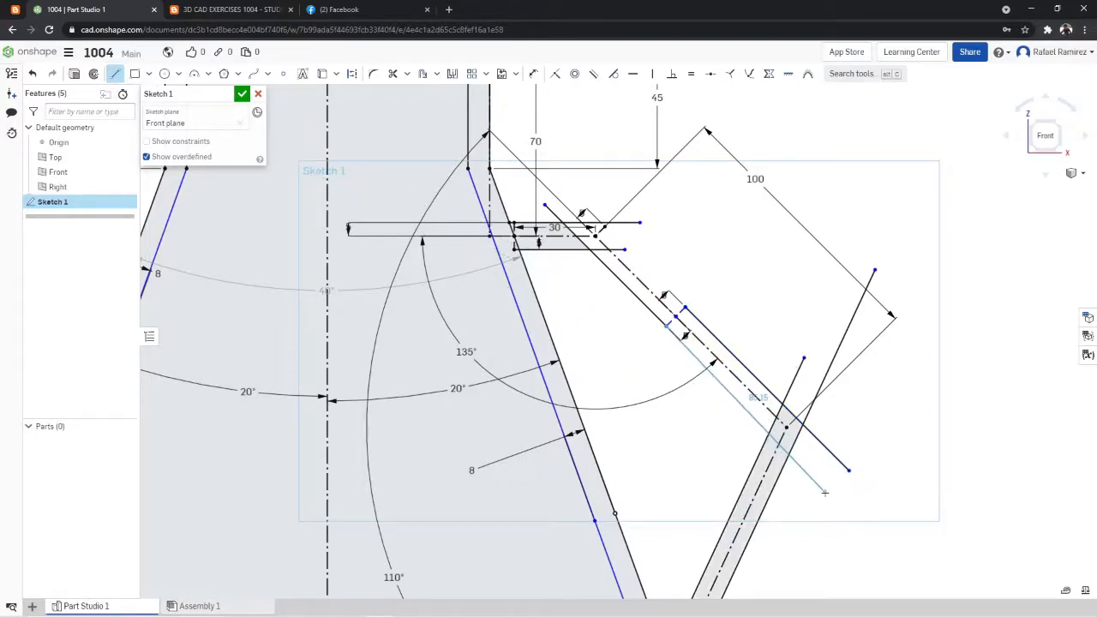
click(828, 491)
- Draw a line about 71 mm long from the diagonal's outer offset point up past the upper arm, parallel to the diagonal path
click(115, 74)
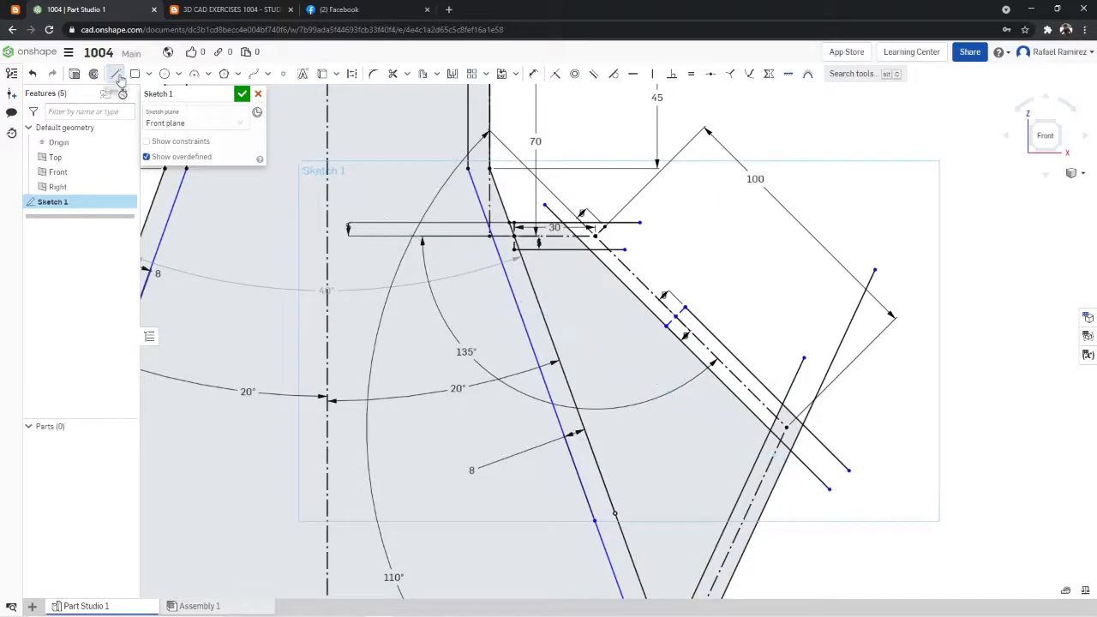
click(686, 307)
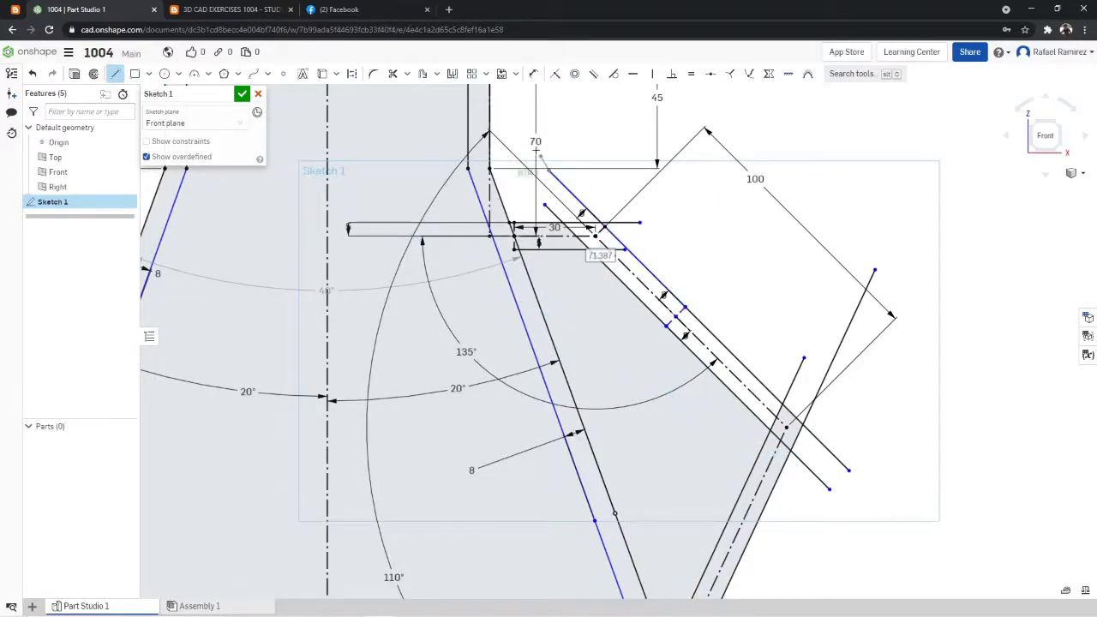
click(549, 170)
- Trim the two 5 mm construction lines, the inner line's stub inside the wall and the centerline from the handle's lower leg
click(392, 74)
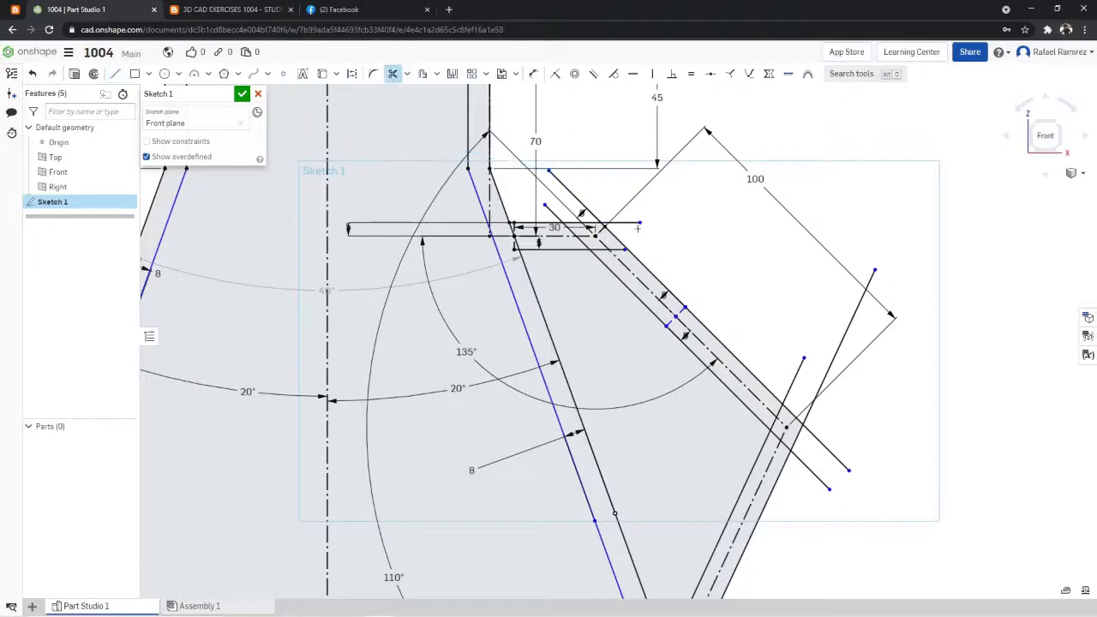
scroll(638, 228, down, 5)
scroll(635, 436, up, 10)
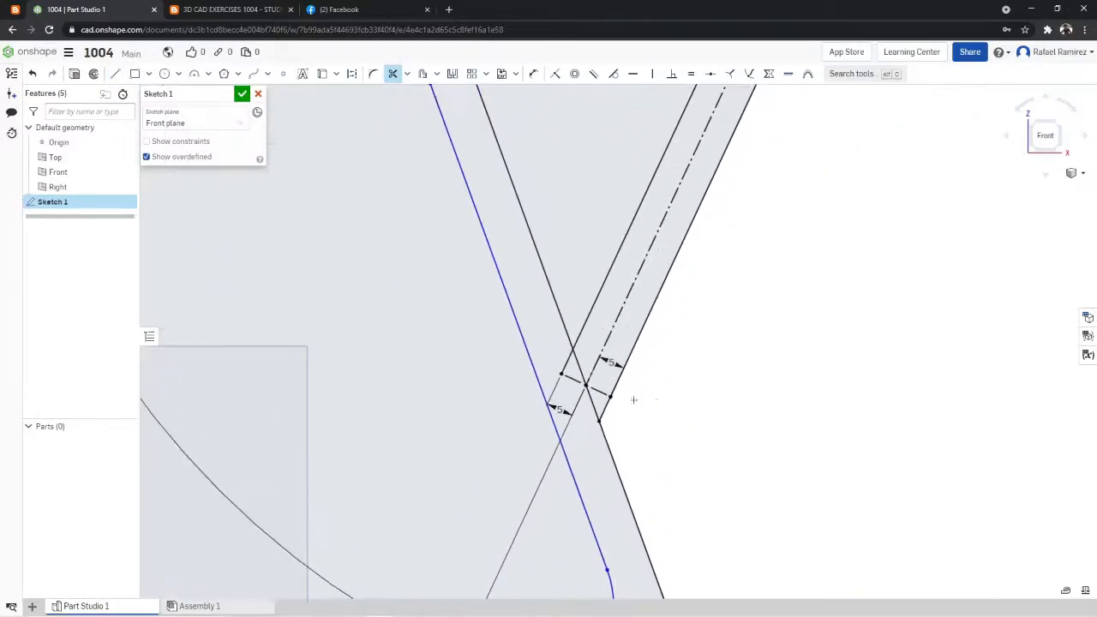
click(601, 393)
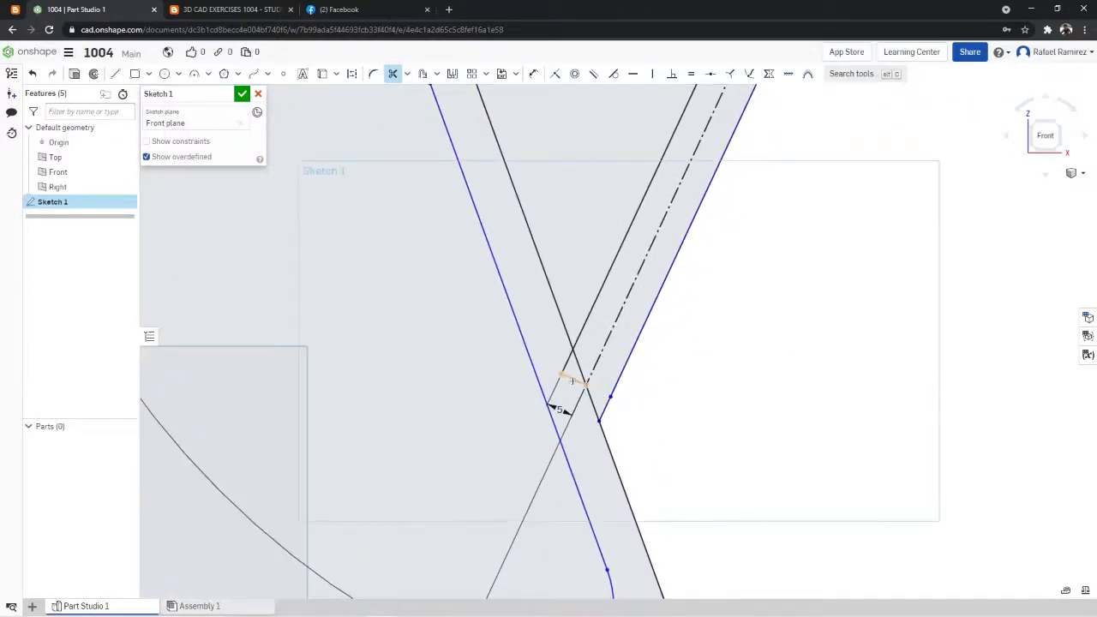
click(573, 381)
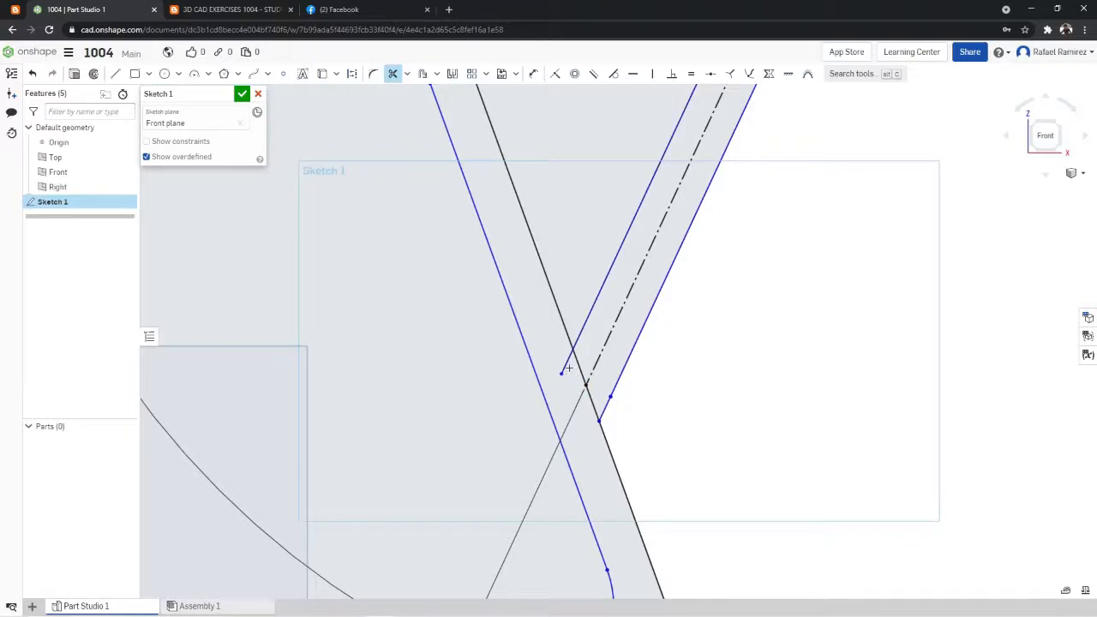
click(615, 325)
- Trim the overhanging and crossing line ends at the handle's outer corner, along with the construction path running into it
scroll(743, 283, down, 5)
scroll(812, 165, up, 8)
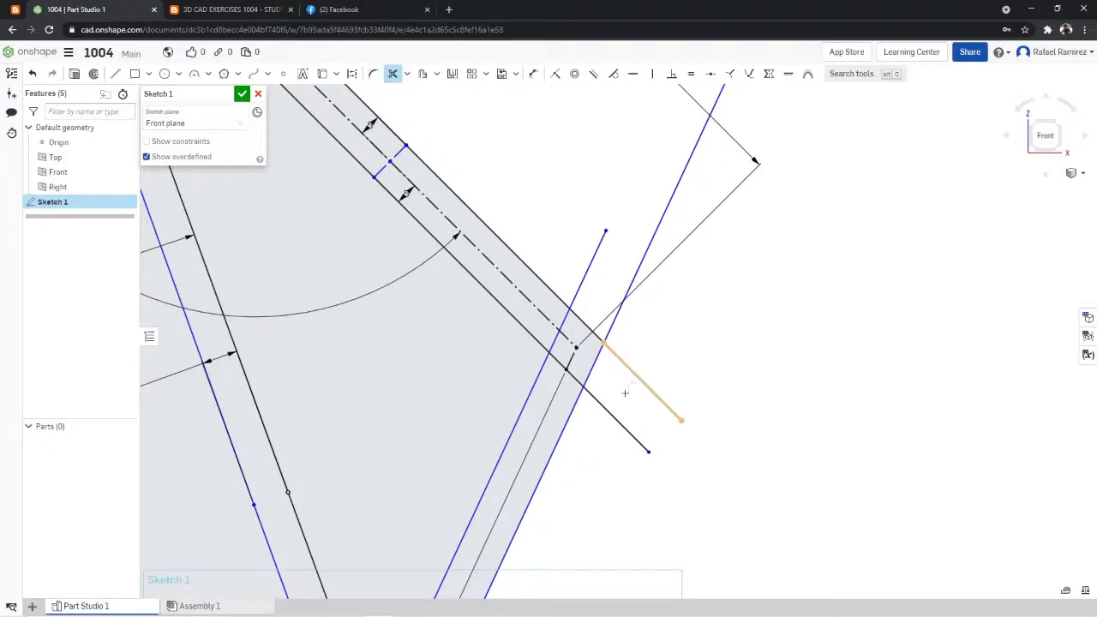
click(625, 393)
click(592, 395)
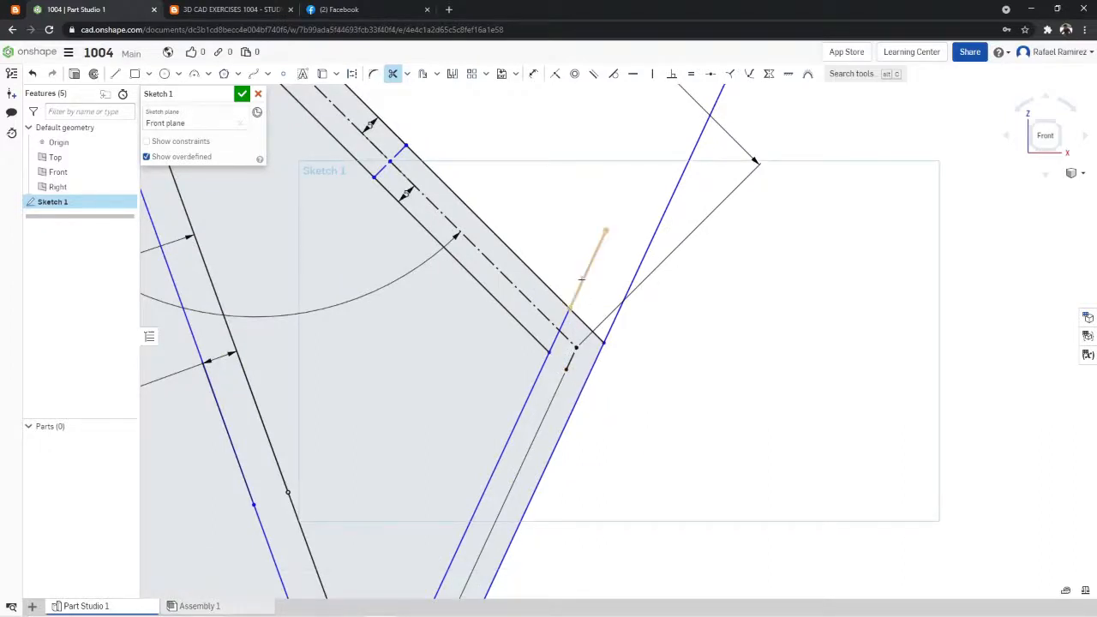
click(583, 278)
click(625, 302)
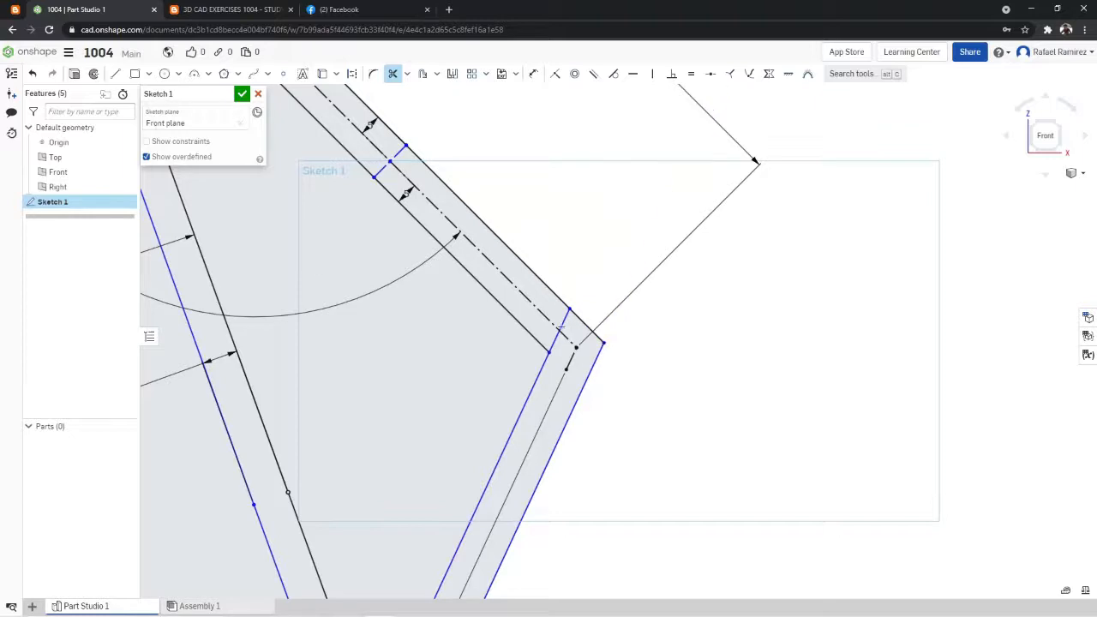
click(561, 334)
- Trim the overhanging and crossing line ends where the handle's upper arm meets the diagonal
scroll(343, 142, down, 10)
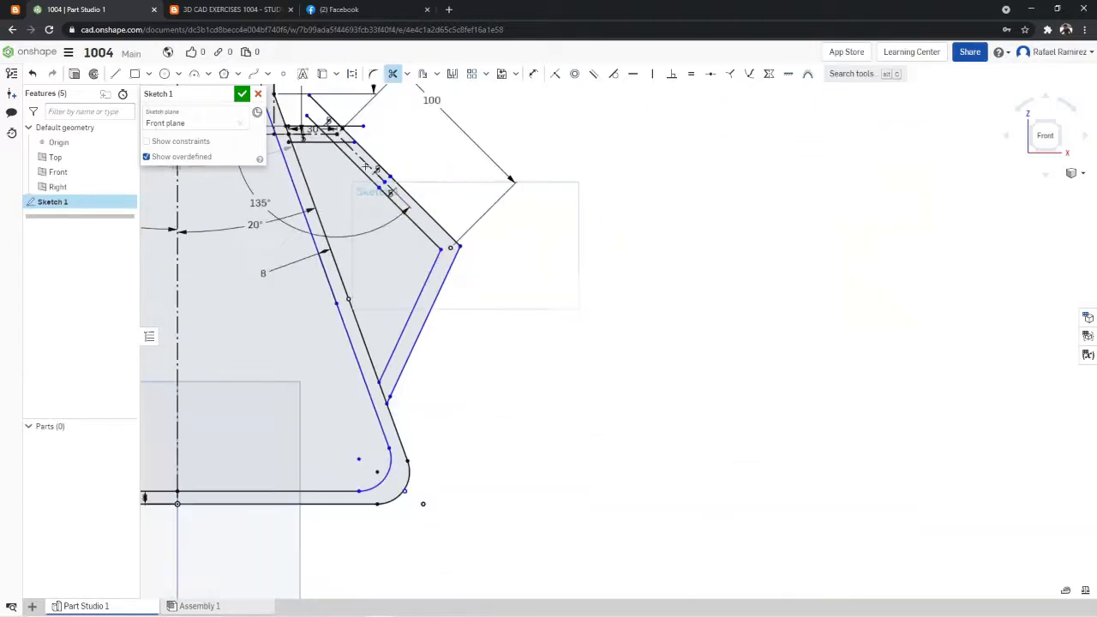
scroll(326, 113, up, 10)
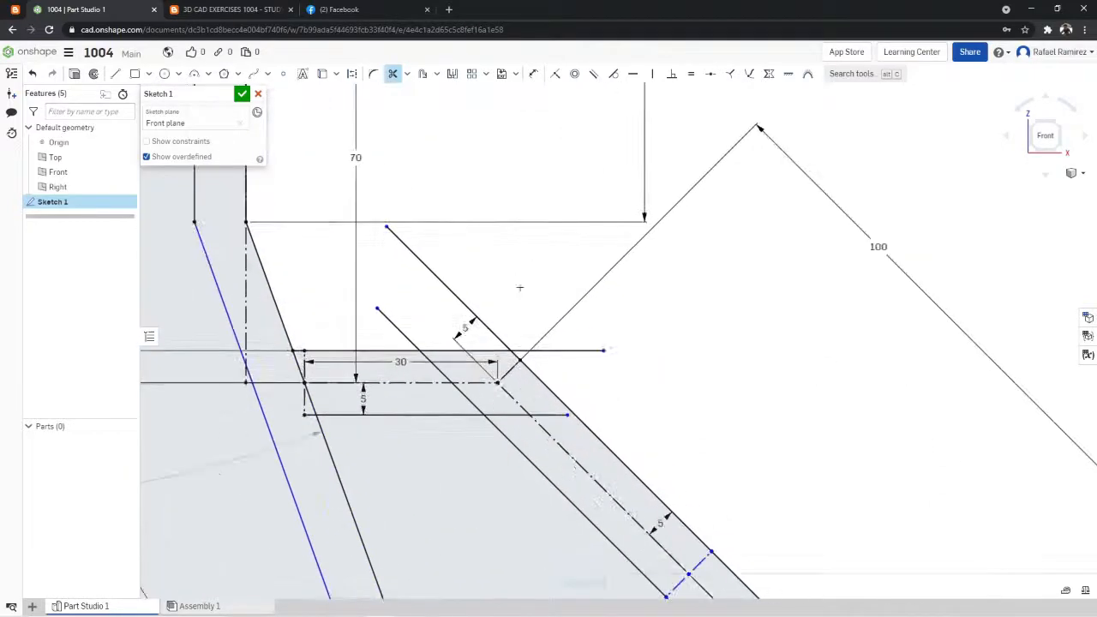
click(446, 286)
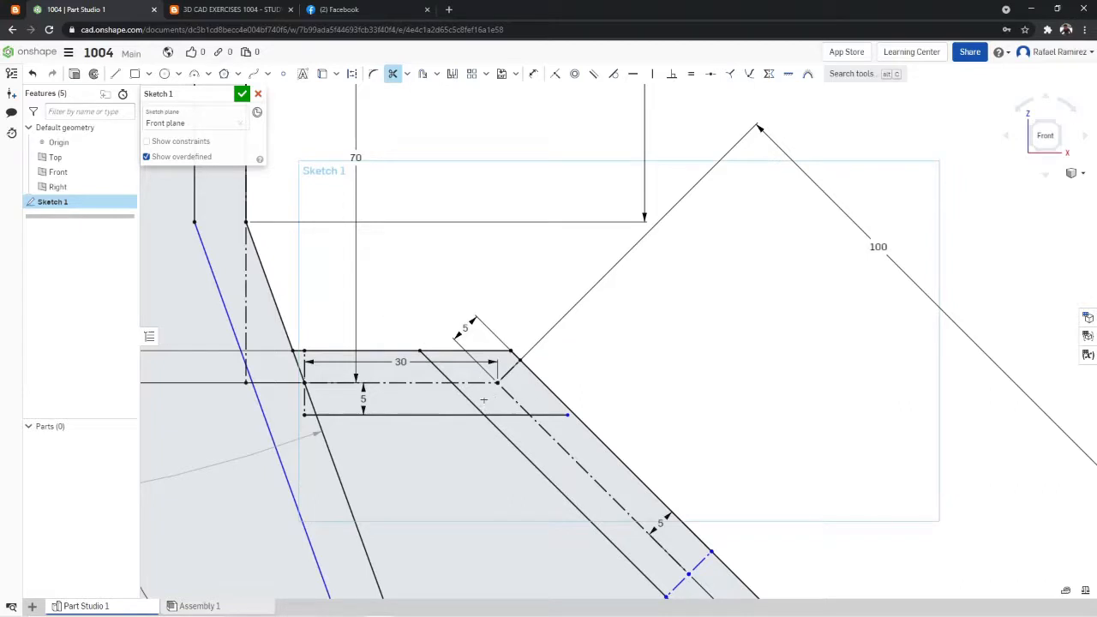
click(470, 401)
click(535, 415)
scroll(594, 397, down, 5)
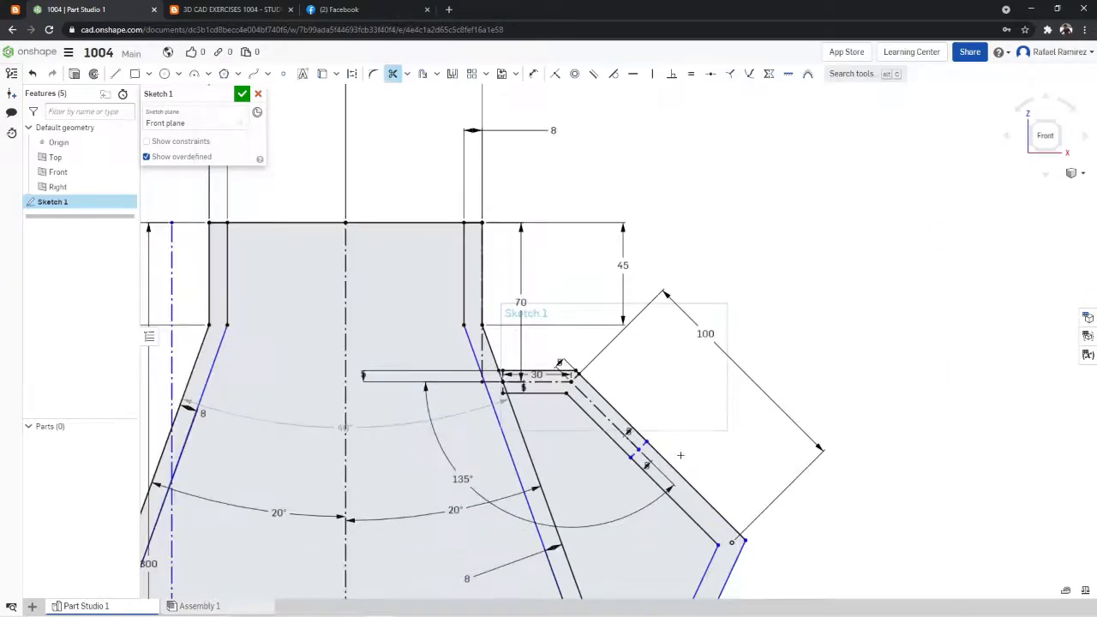
- Trim the remaining construction lines from inside the diagonal and the centerline from the upper arm
scroll(611, 442, up, 3)
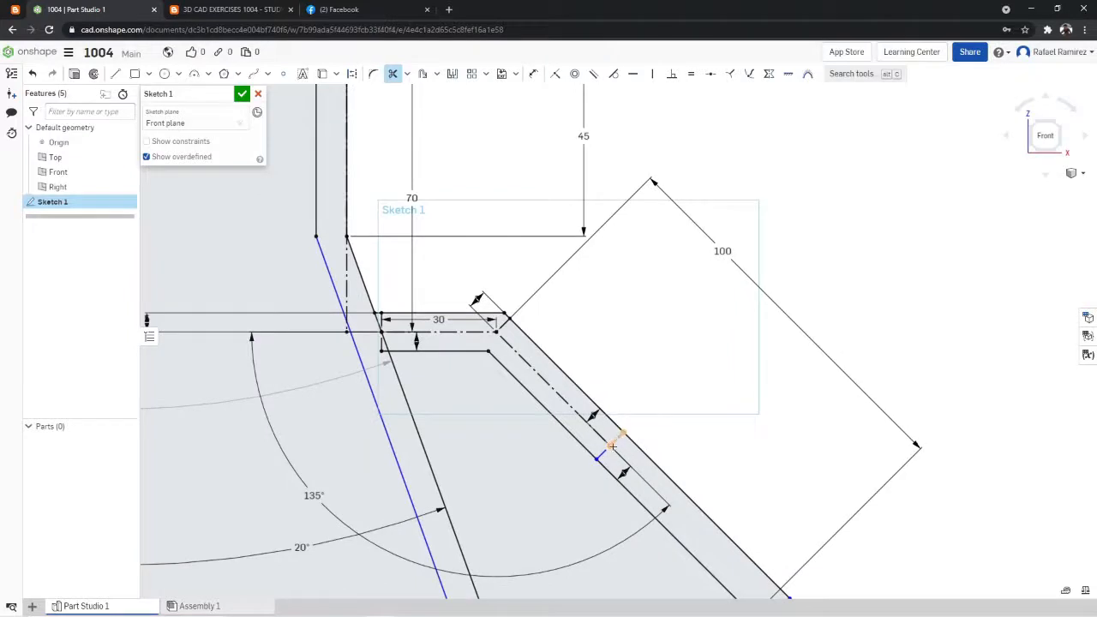
click(613, 446)
click(532, 368)
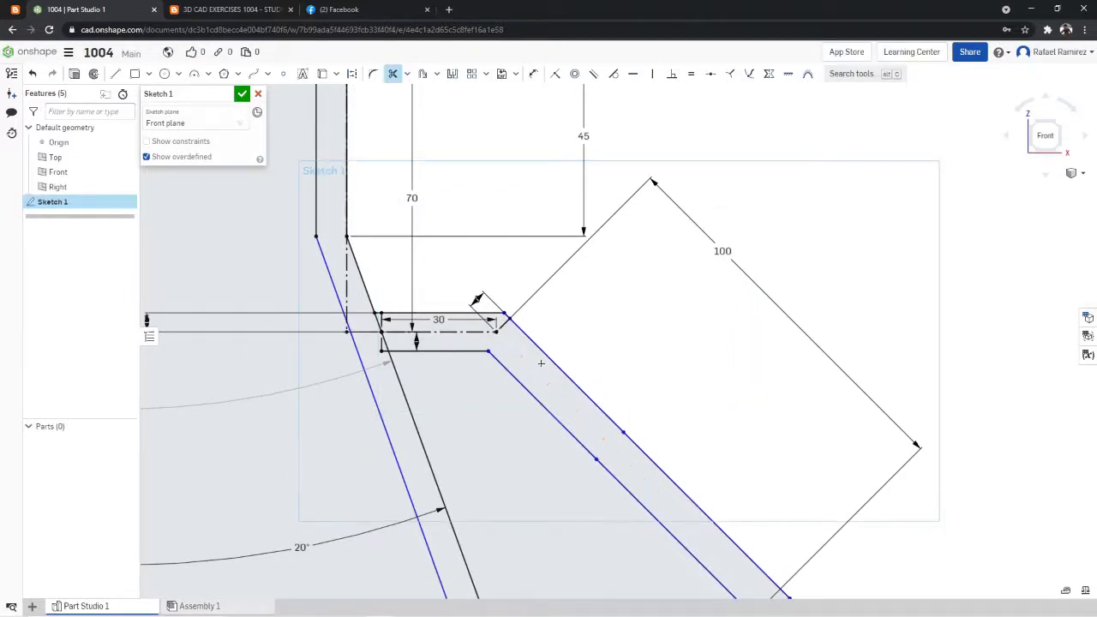
click(484, 330)
- Trim the vertical 5 mm construction lines and the lower edge's stub where the upper arm meets the flask wall
scroll(385, 319, up, 2)
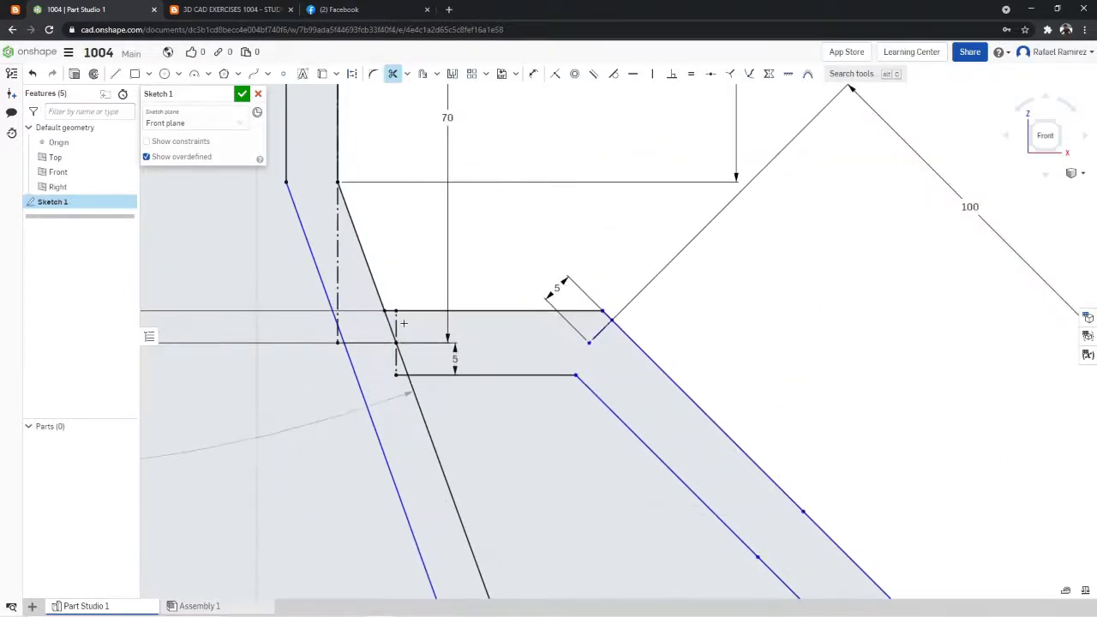
click(397, 323)
click(397, 361)
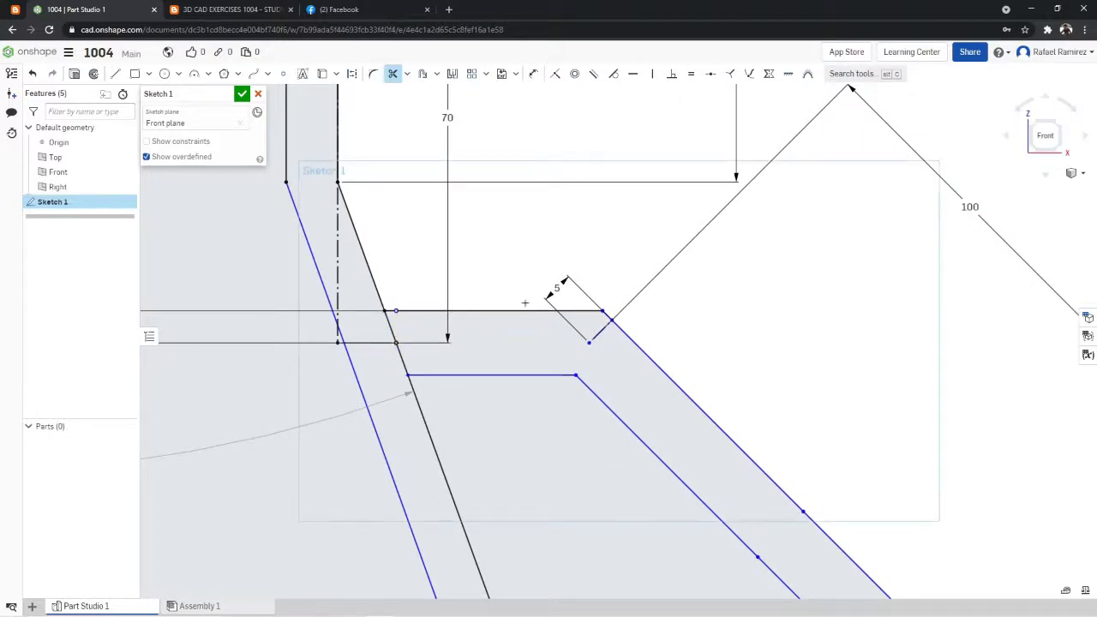
scroll(525, 302, down, 2)
scroll(762, 362, down, 2)
scroll(759, 358, up, 4)
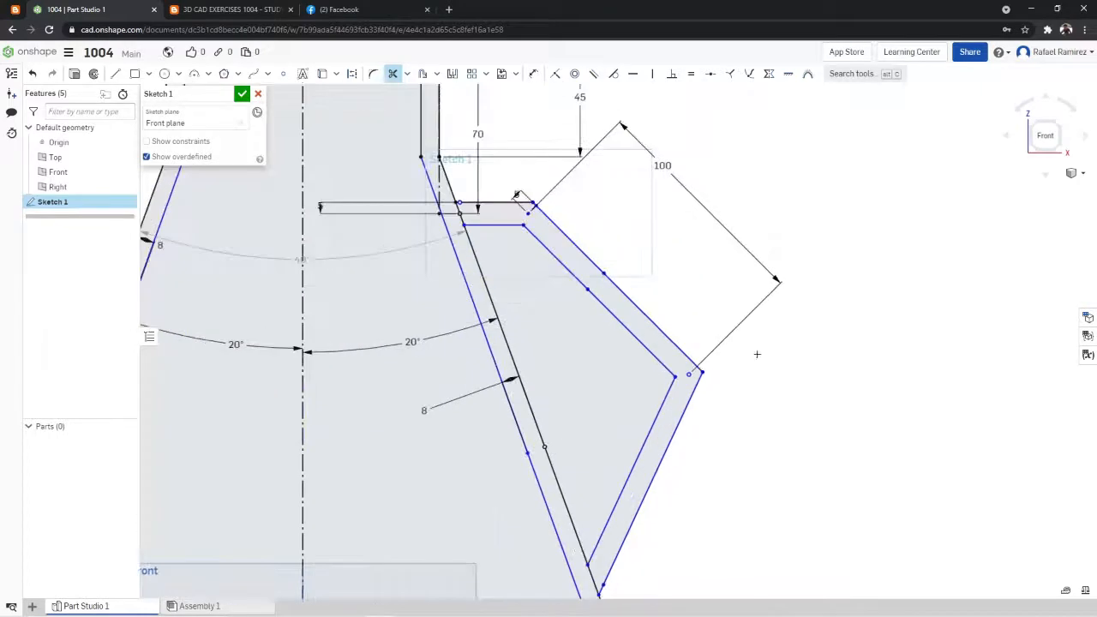
scroll(468, 196, up, 4)
scroll(481, 202, down, 3)
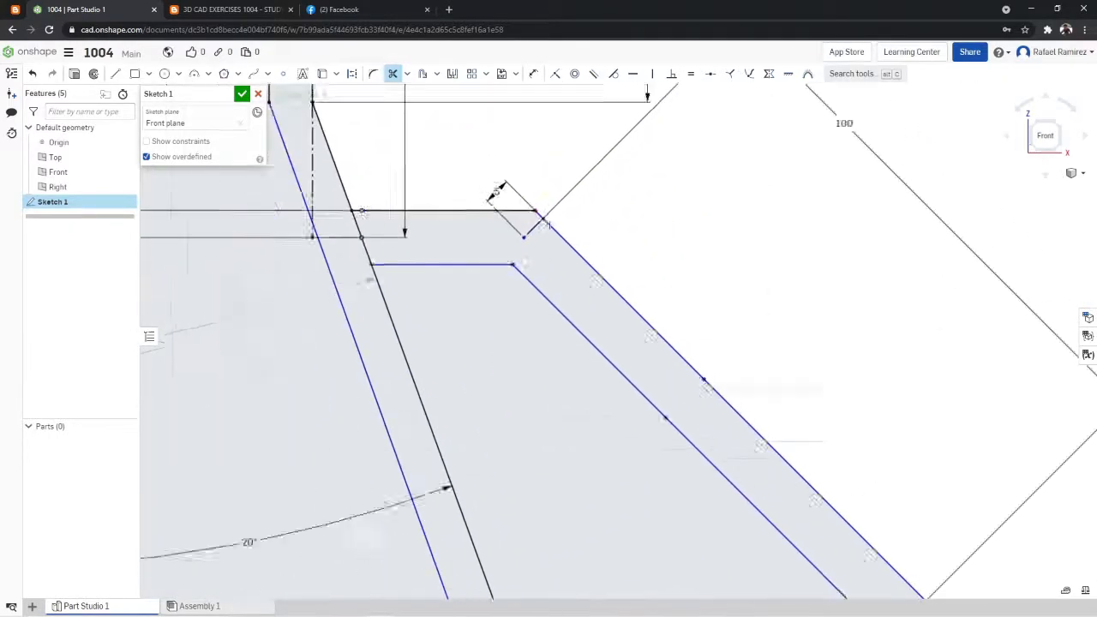
scroll(710, 393, down, 3)
scroll(668, 508, up, 3)
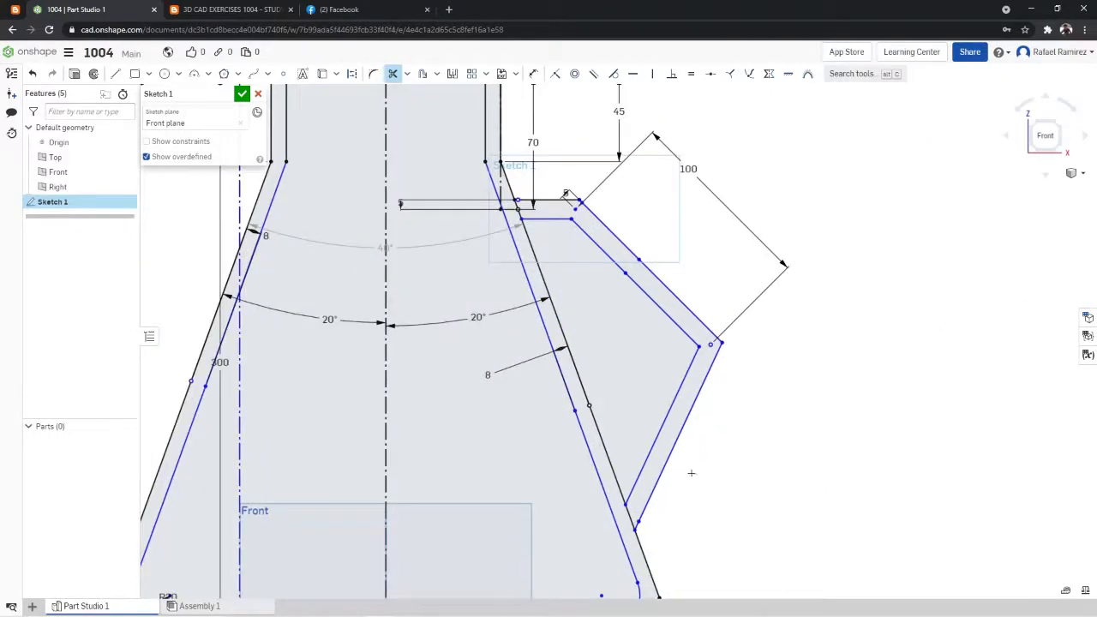
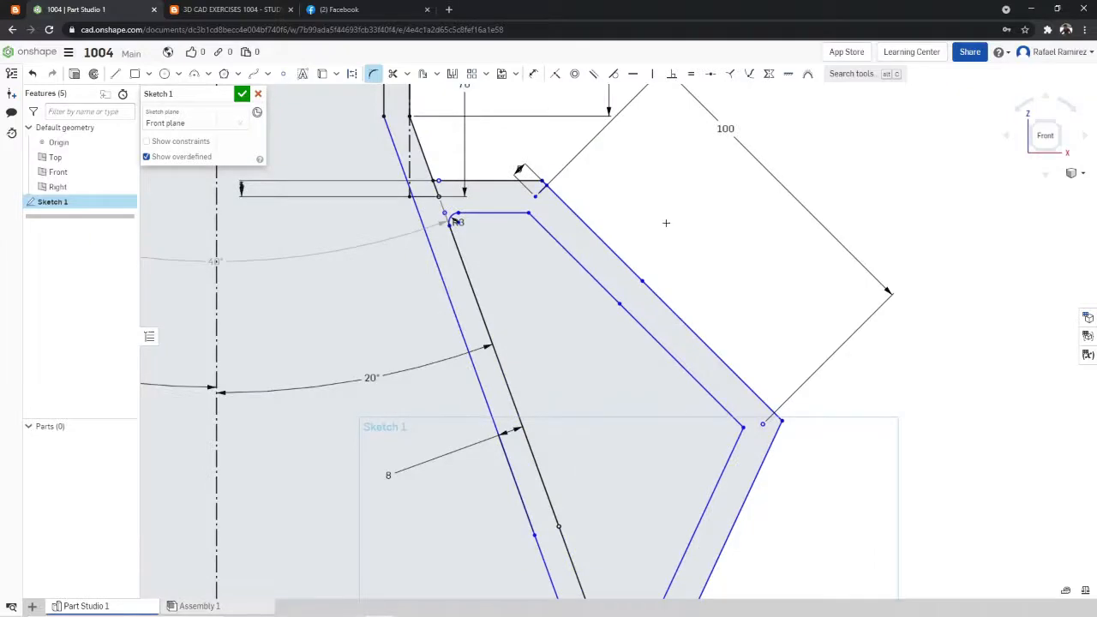
- Check the handle's corner radii in the reference drawing and try a 20 mm fillet on the inner outline's outermost corner
scroll(666, 223, down, 4)
scroll(678, 331, up, 2)
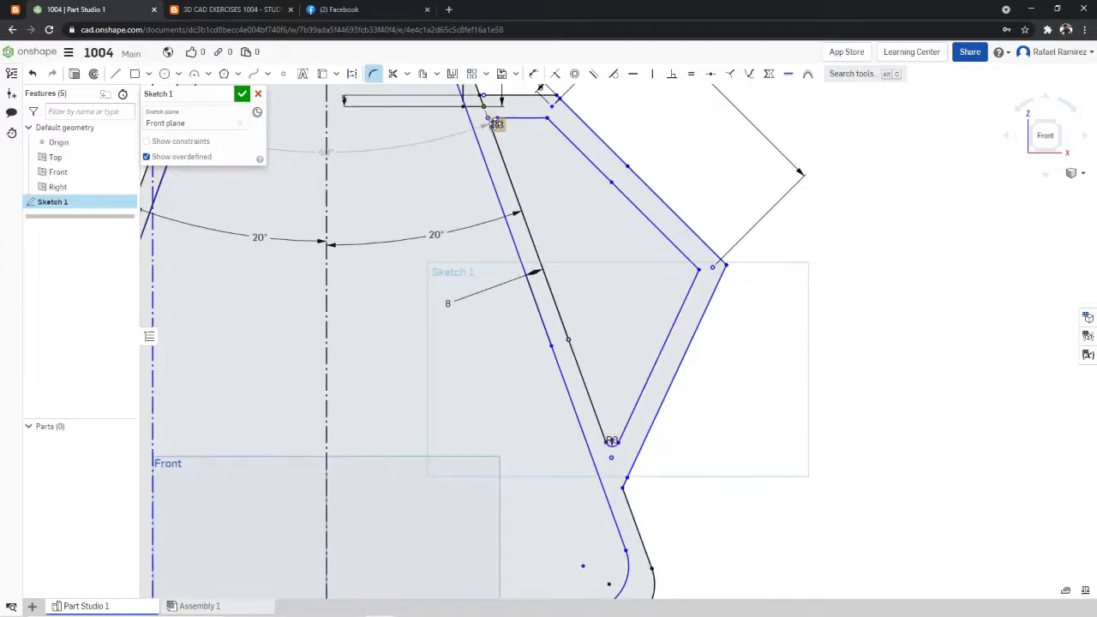
scroll(607, 104, down, 3)
scroll(612, 95, up, 3)
click(232, 10)
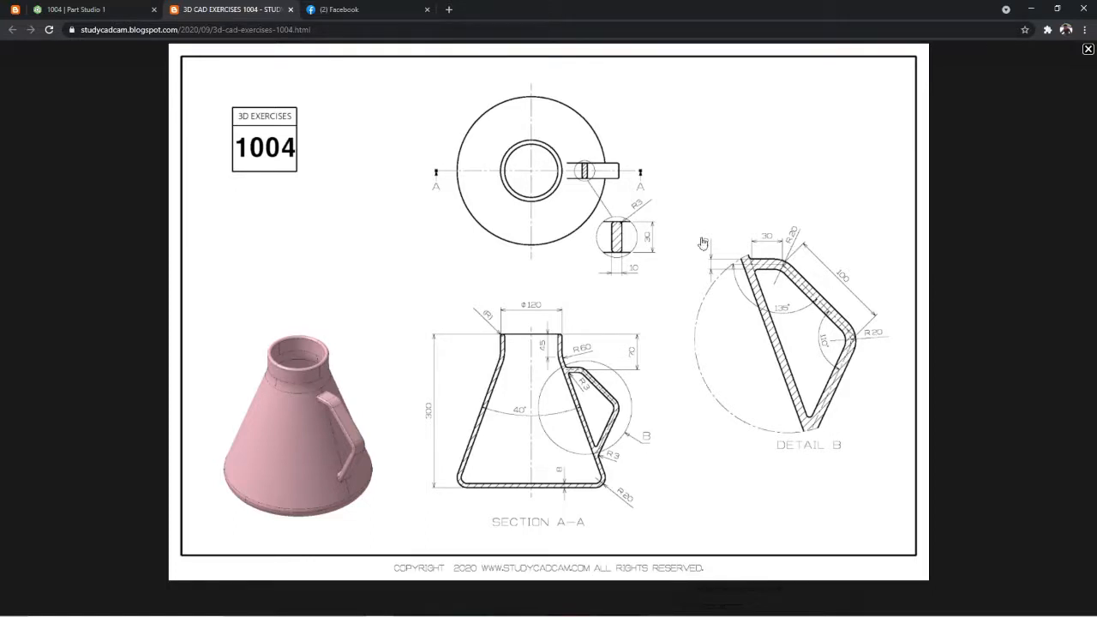
click(103, 9)
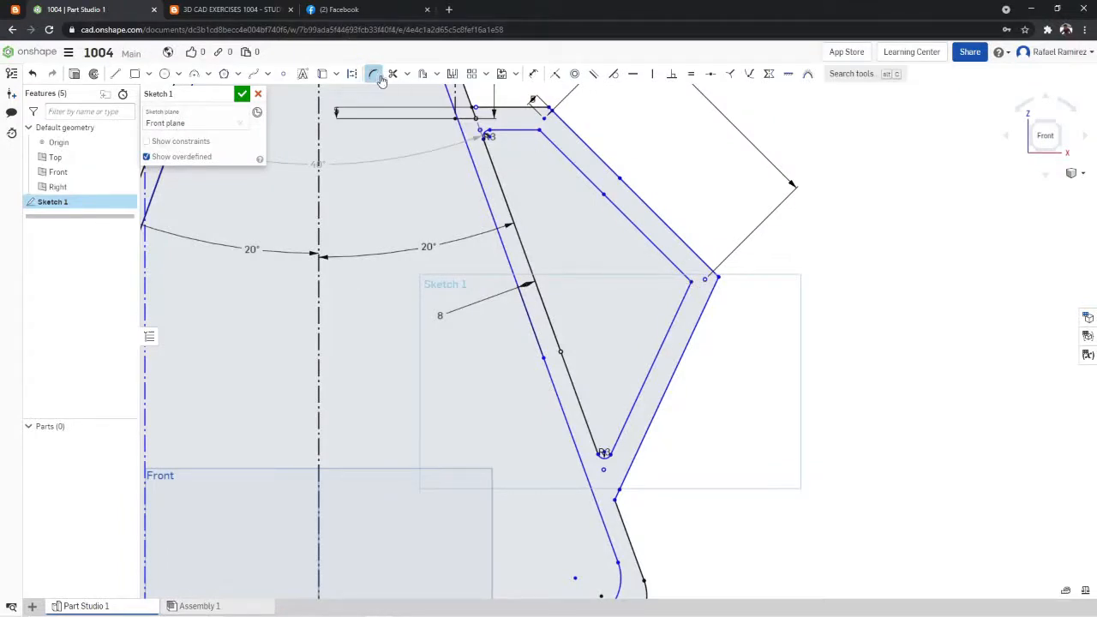
click(691, 283)
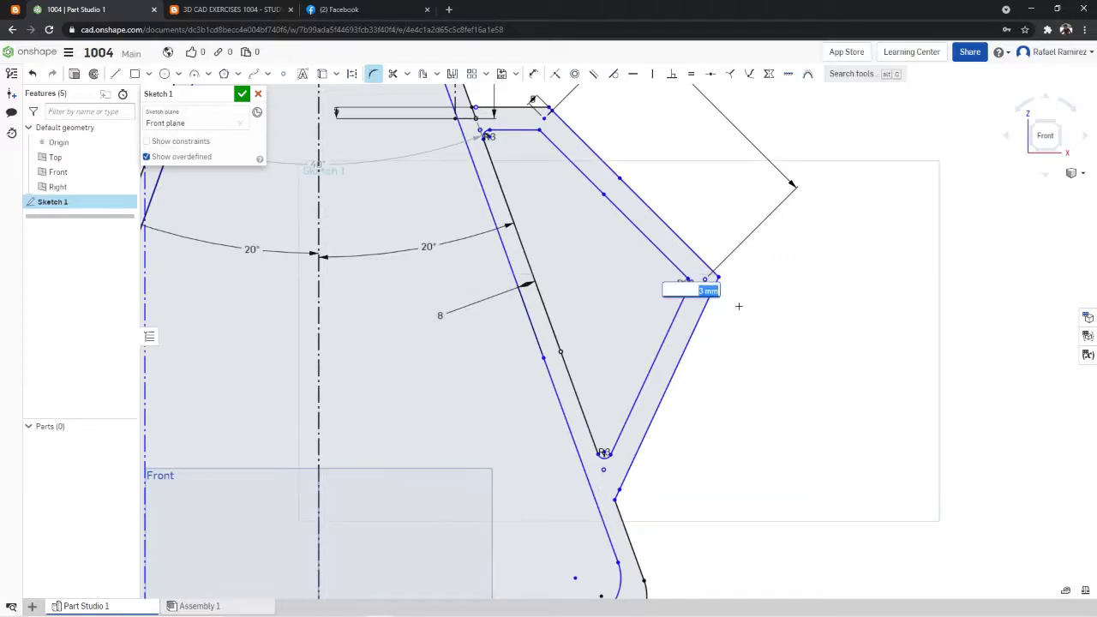
text(20)
key(Return)
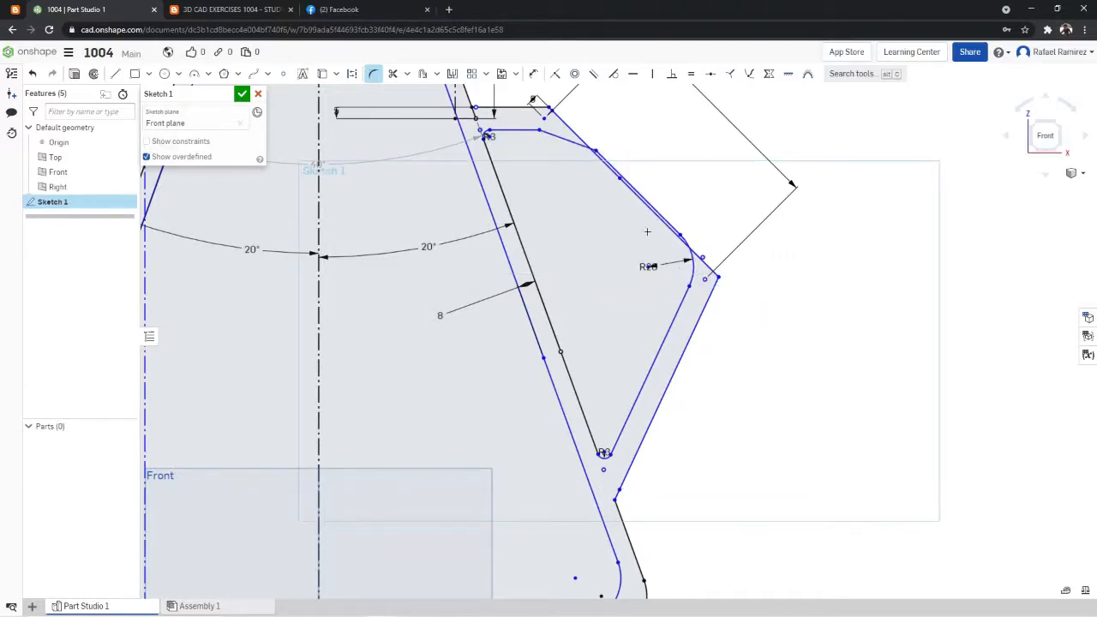
- Undo the fillet on the inner outline's outermost corner, including its radius change
key(Escape)
key(ctrl+z)
scroll(632, 133, down, 2)
scroll(650, 171, up, 3)
scroll(650, 172, up, 3)
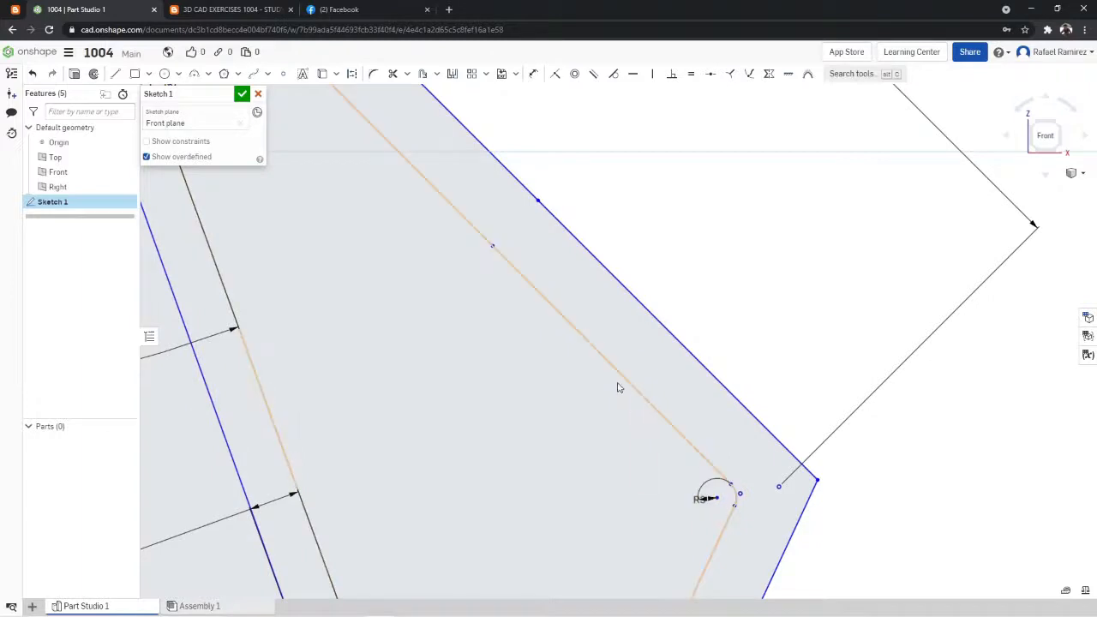
key(ctrl+z)
key(ctrl+z)
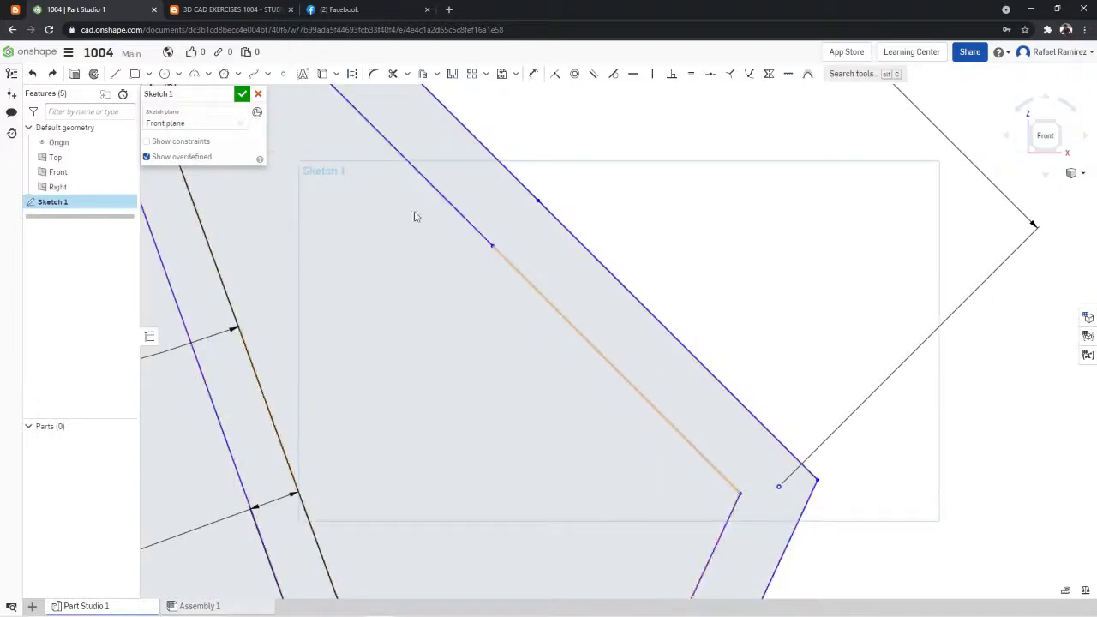
- Fillet the outermost corner of the handle's inner outline with a 20 mm radius
click(373, 74)
scroll(608, 225, down, 2)
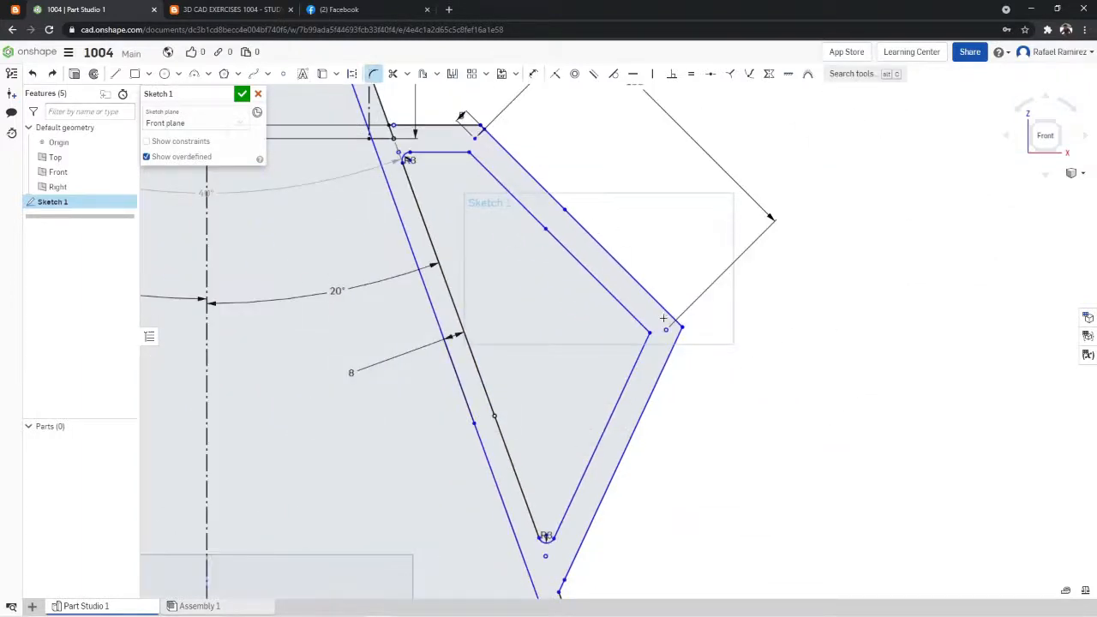
scroll(664, 318, up, 2)
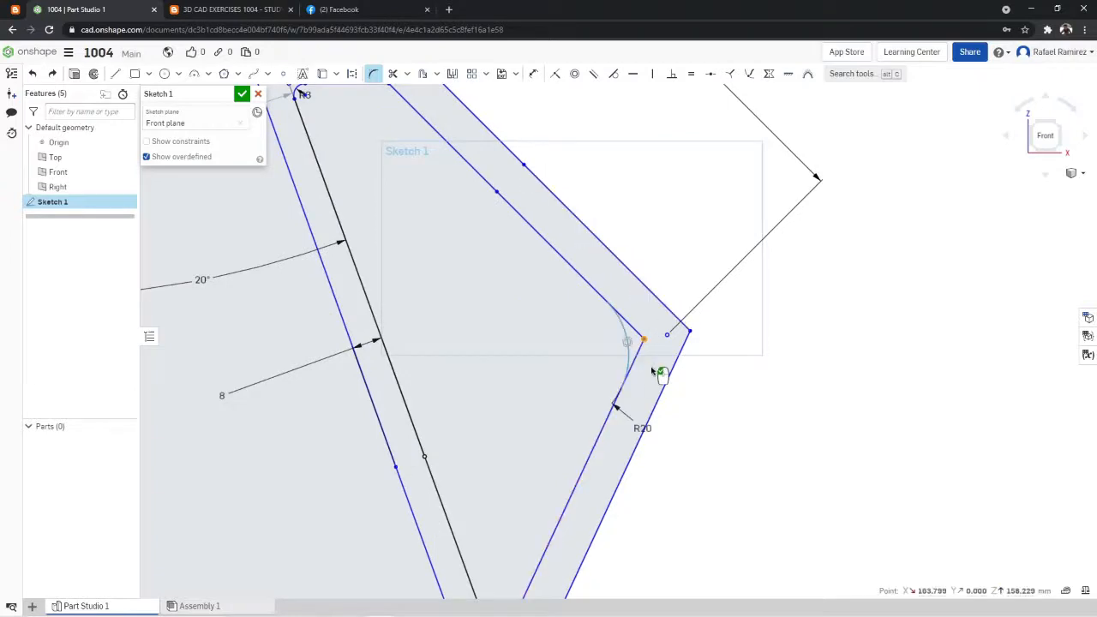
click(655, 372)
scroll(444, 182, down, 3)
scroll(612, 160, up, 3)
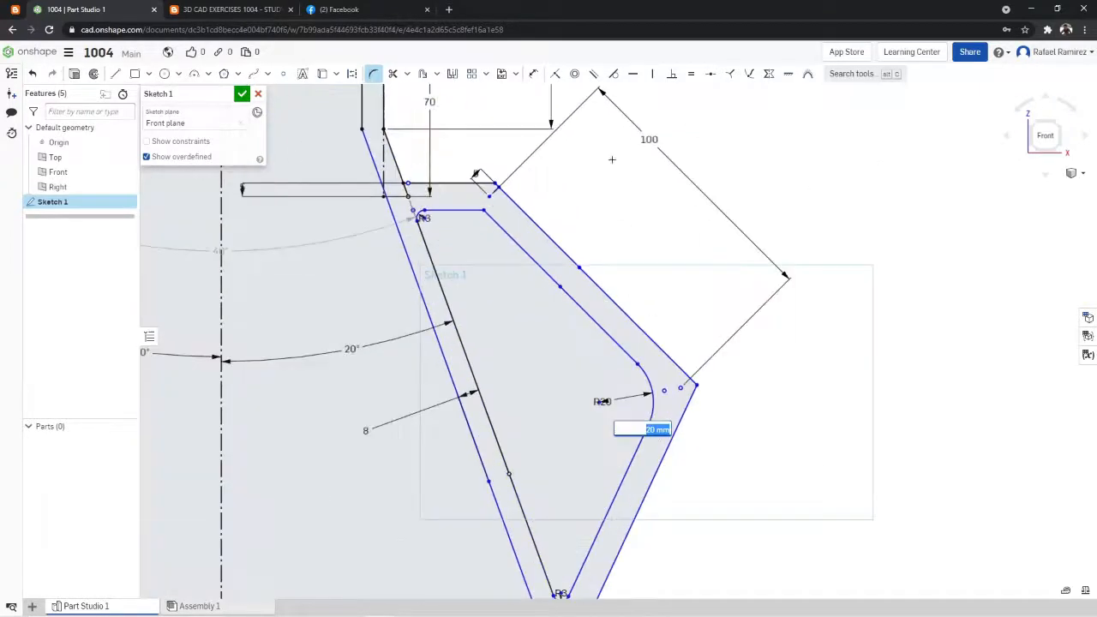
key(Return)
- Check the reference drawing and fillet the upper corner of the handle's inner outline with a 20 mm radius
key(ctrl+shift+Tab)
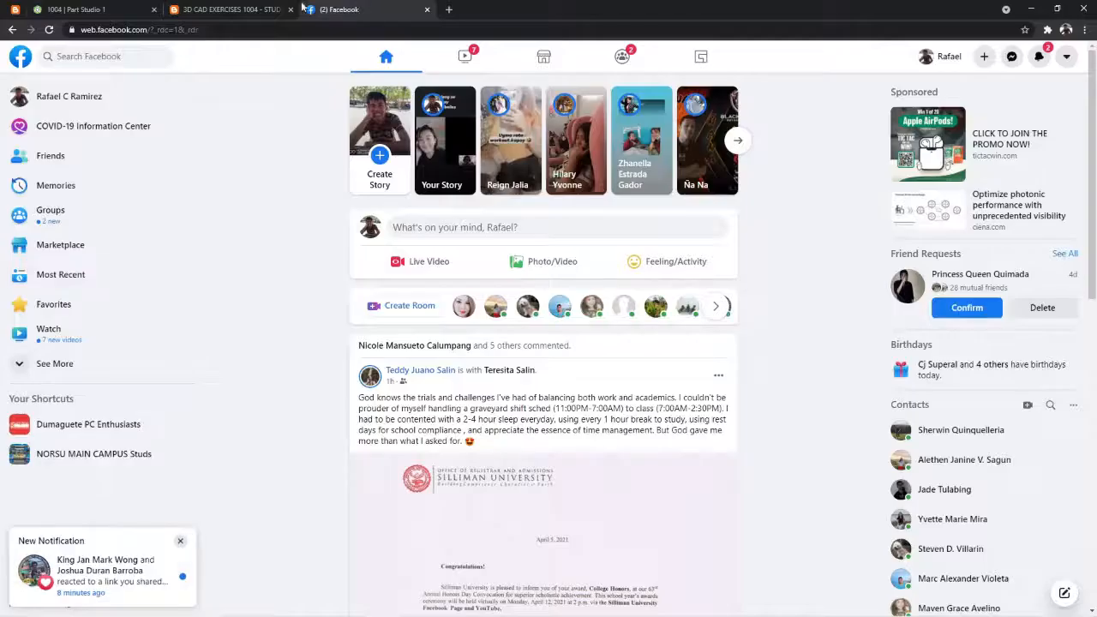
key(ctrl+shift+Tab)
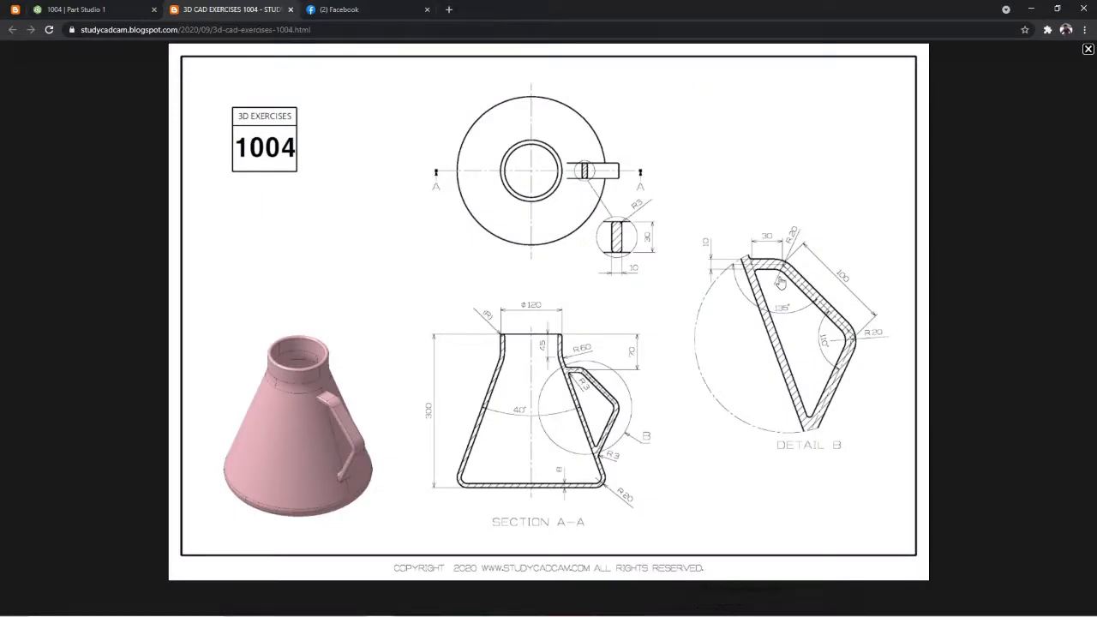
key(ctrl+shift+Tab)
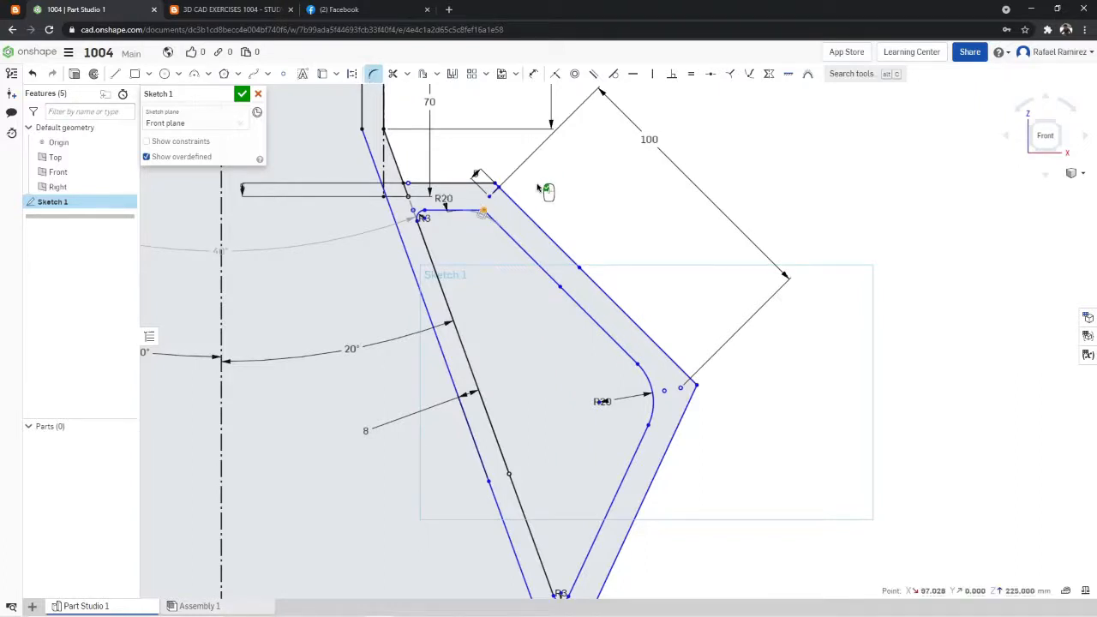
click(484, 210)
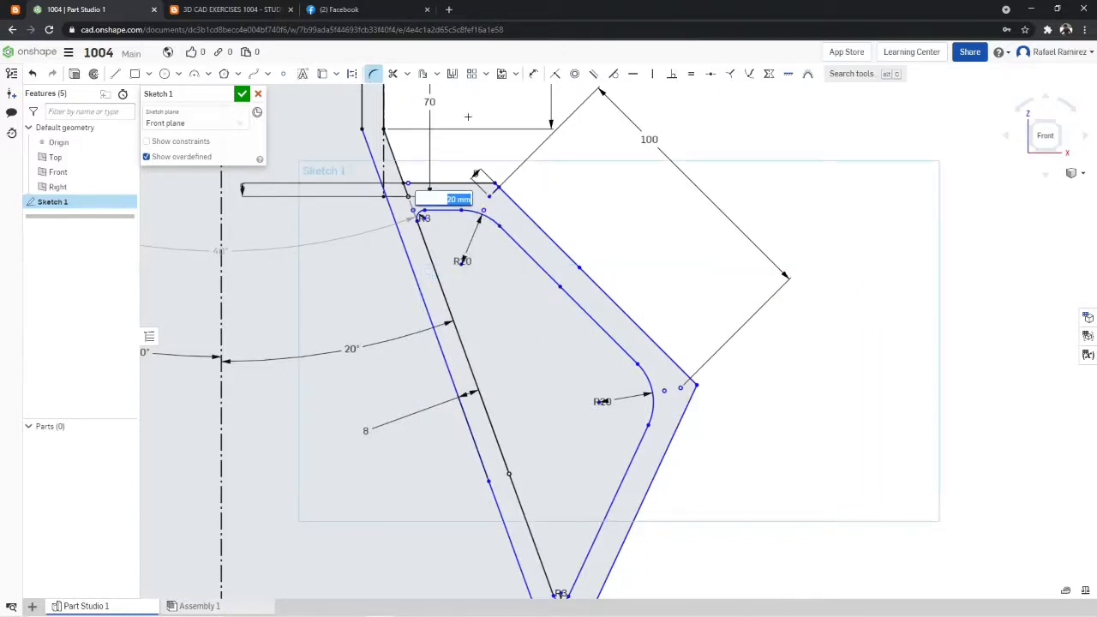
- Recheck the reference drawing and fillet the upper corner of the handle's outer outline with a 20 mm radius
click(339, 9)
click(231, 10)
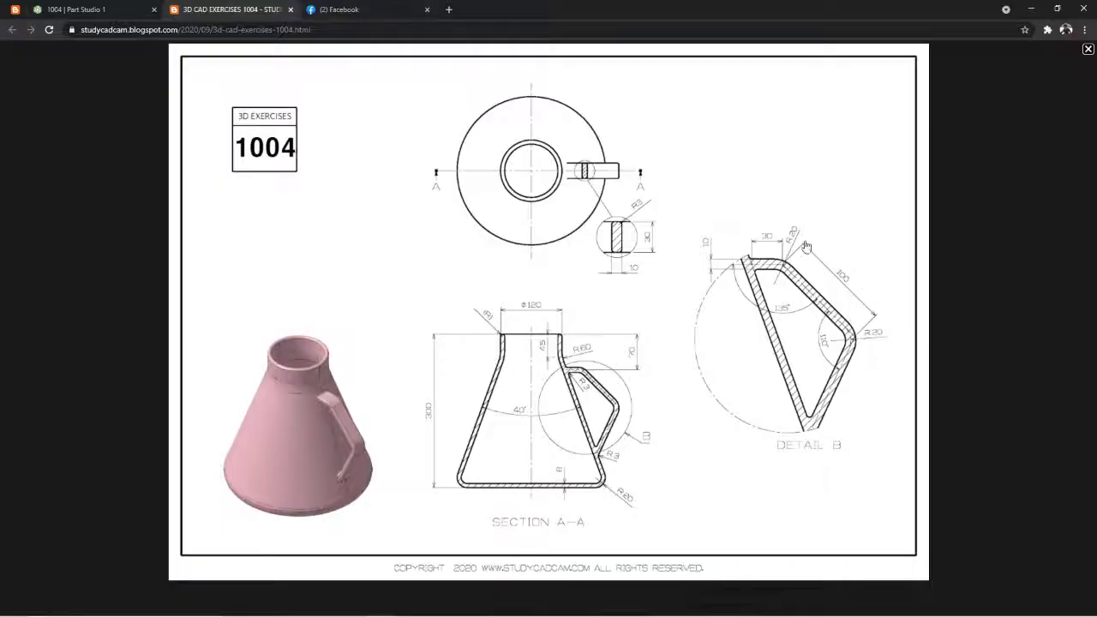
click(12, 29)
click(73, 7)
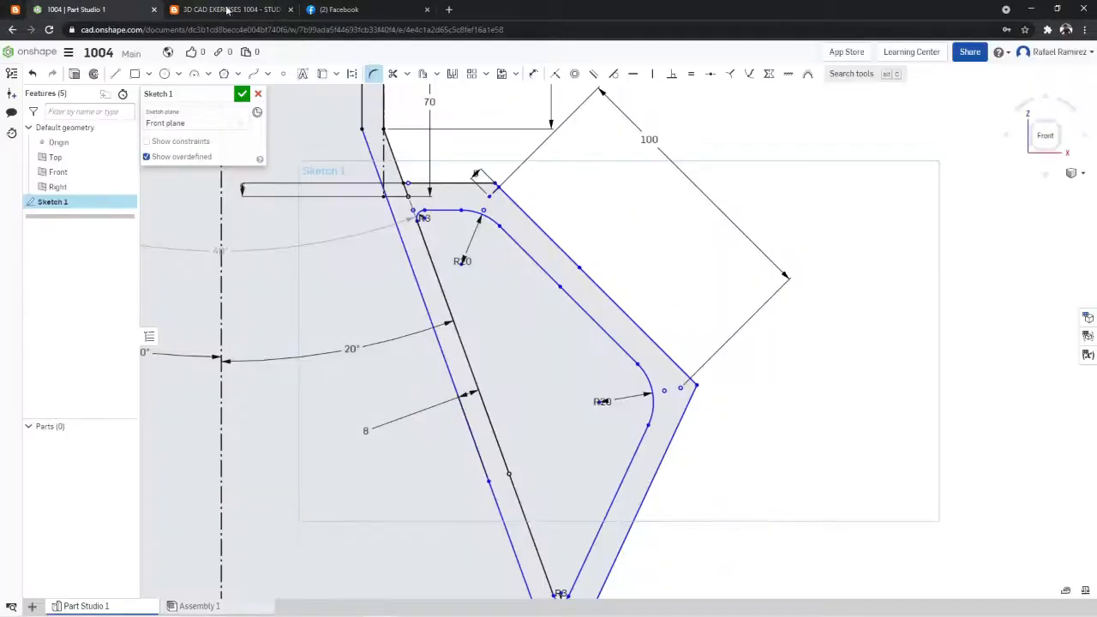
click(373, 76)
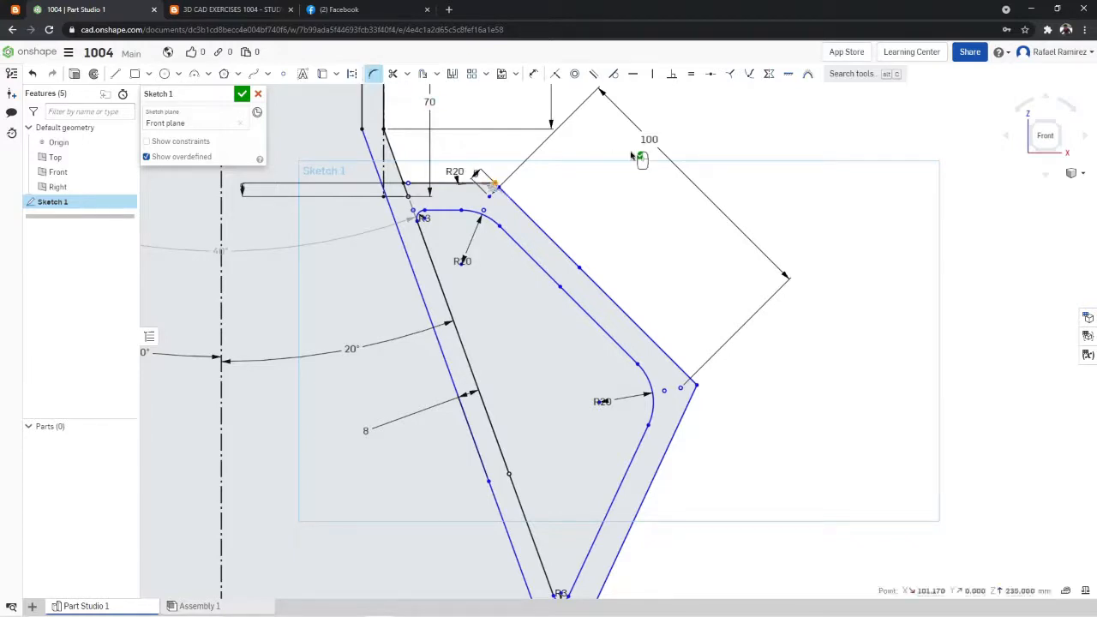
click(495, 185)
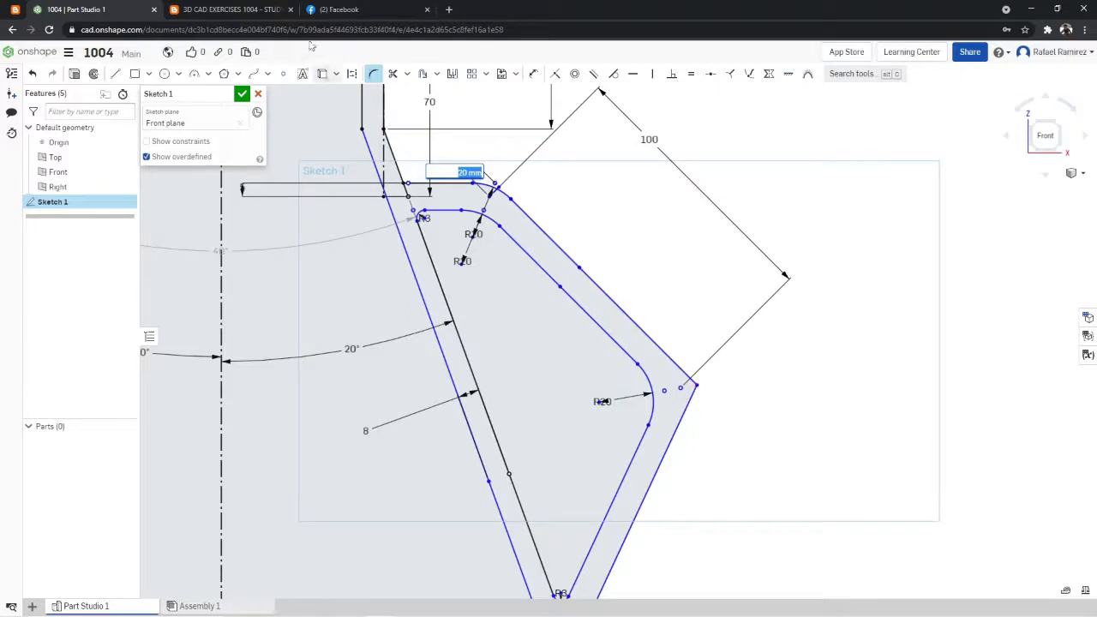
- Check the drawing's lower corner radius and fillet the outermost corner of the handle's outer outline at 20 mm
click(255, 10)
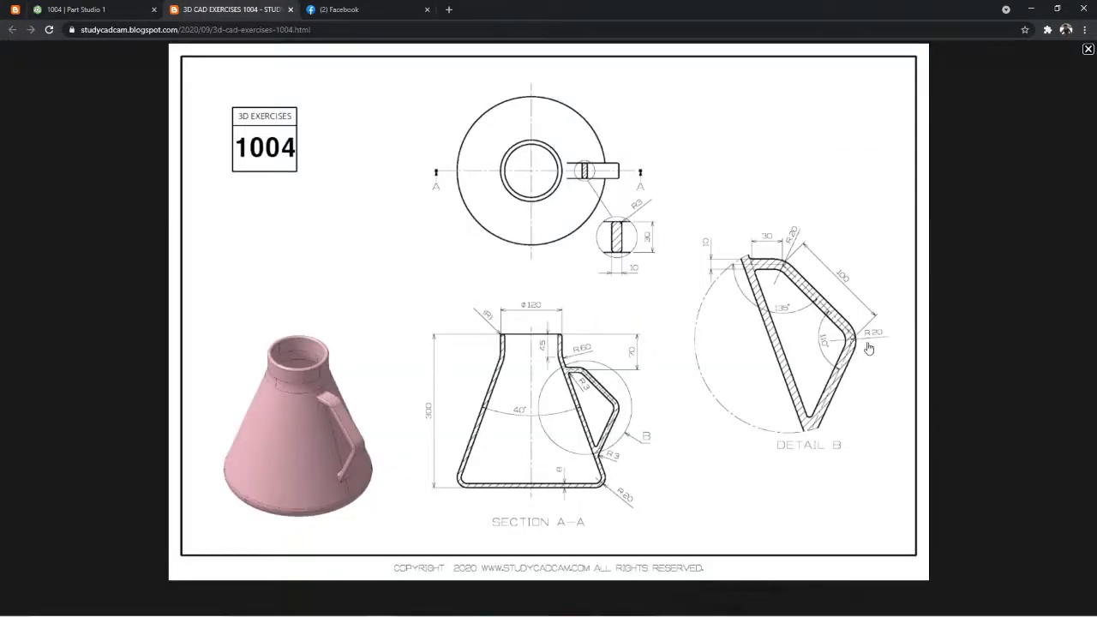
click(103, 9)
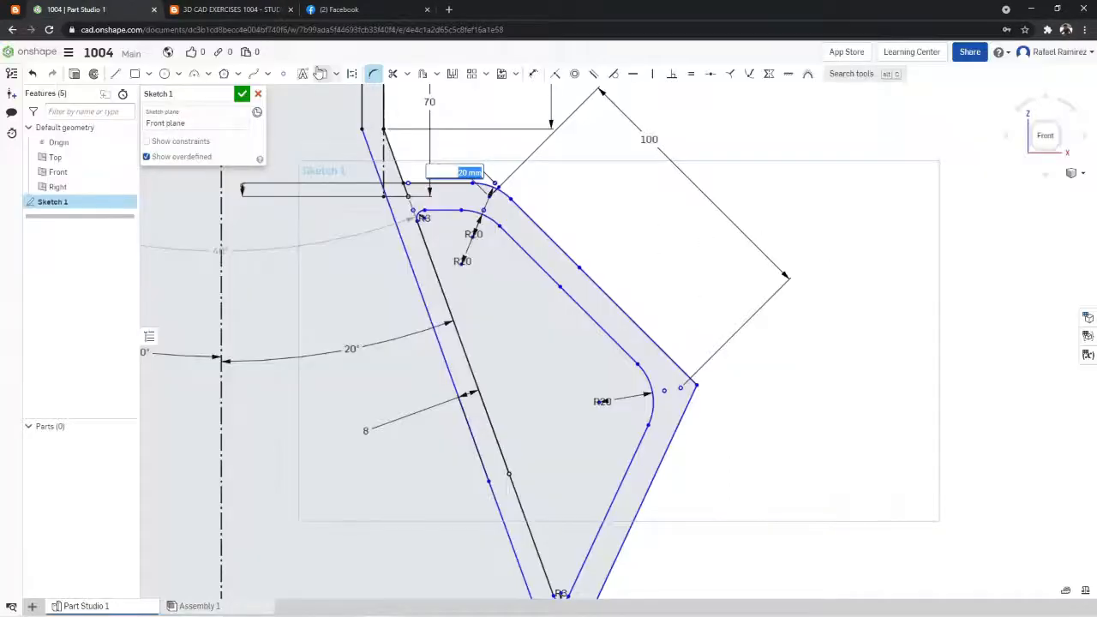
click(372, 76)
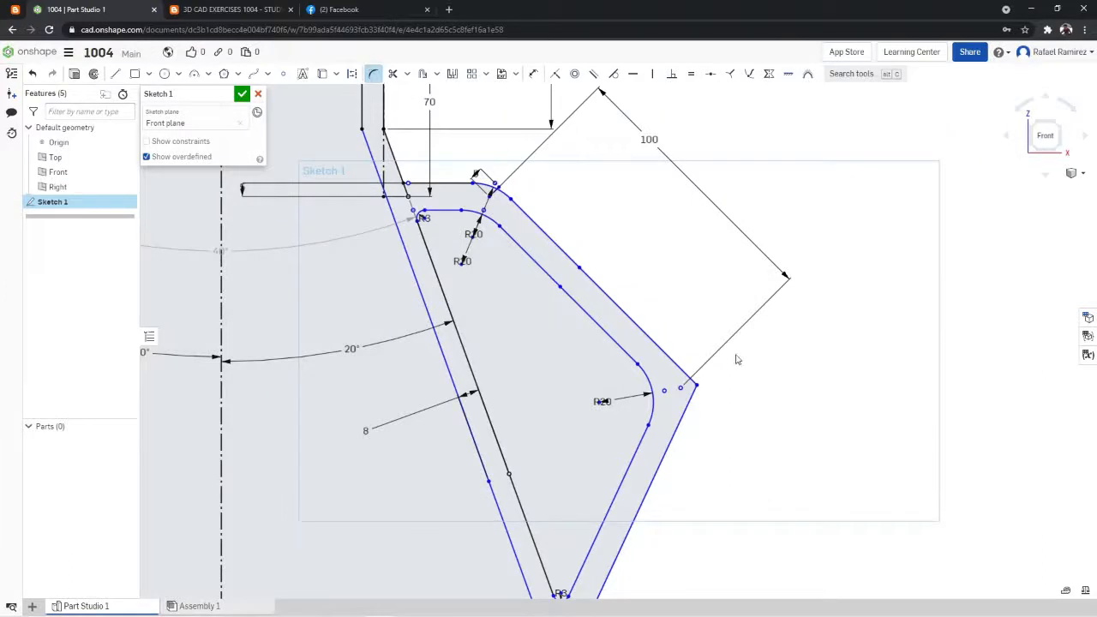
click(696, 385)
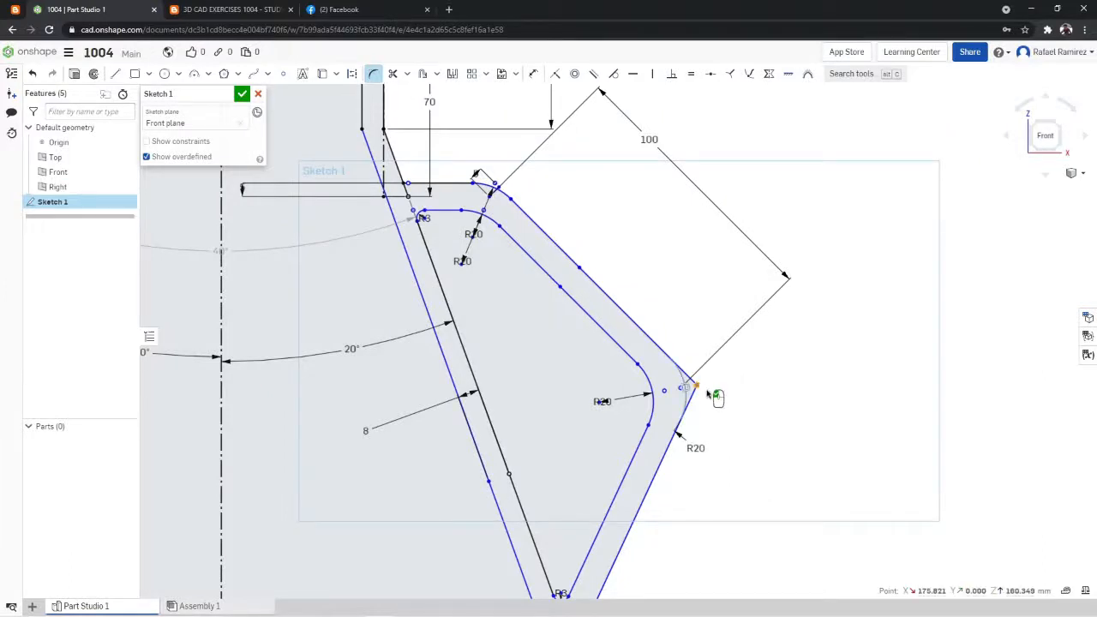
click(698, 385)
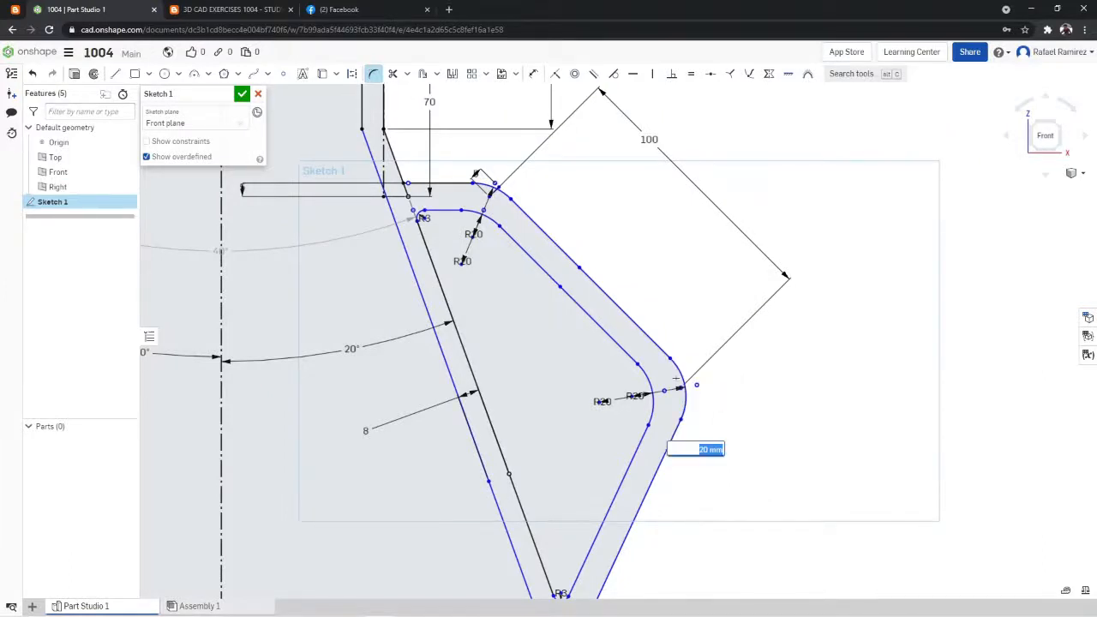
key(Return)
scroll(571, 322, down, 3)
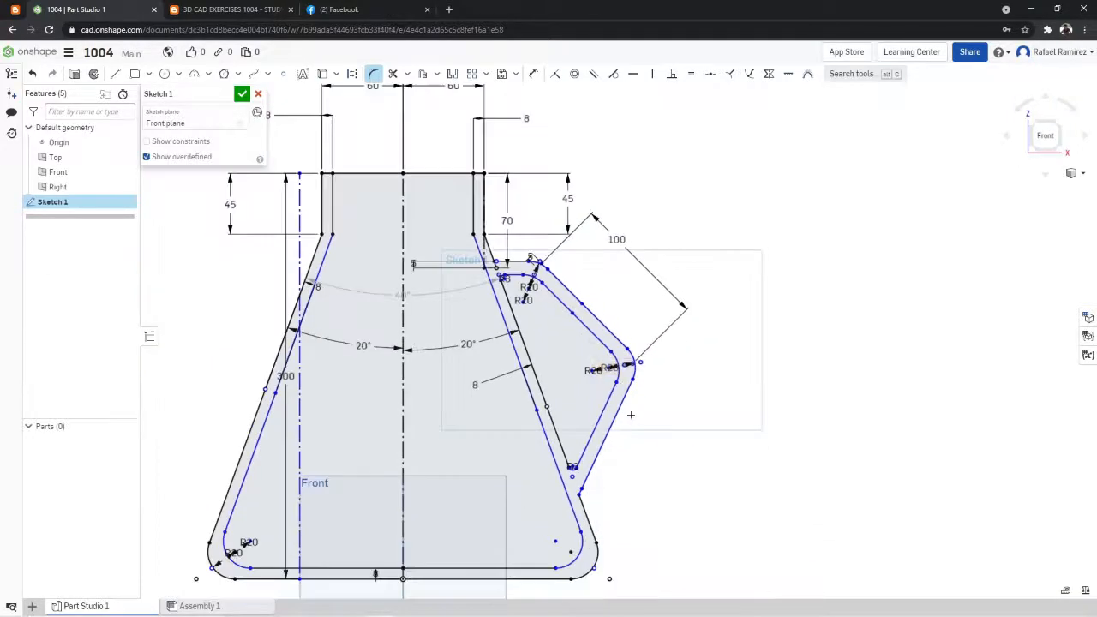
scroll(498, 231, up, 2)
scroll(497, 232, up, 1)
scroll(497, 231, up, 2)
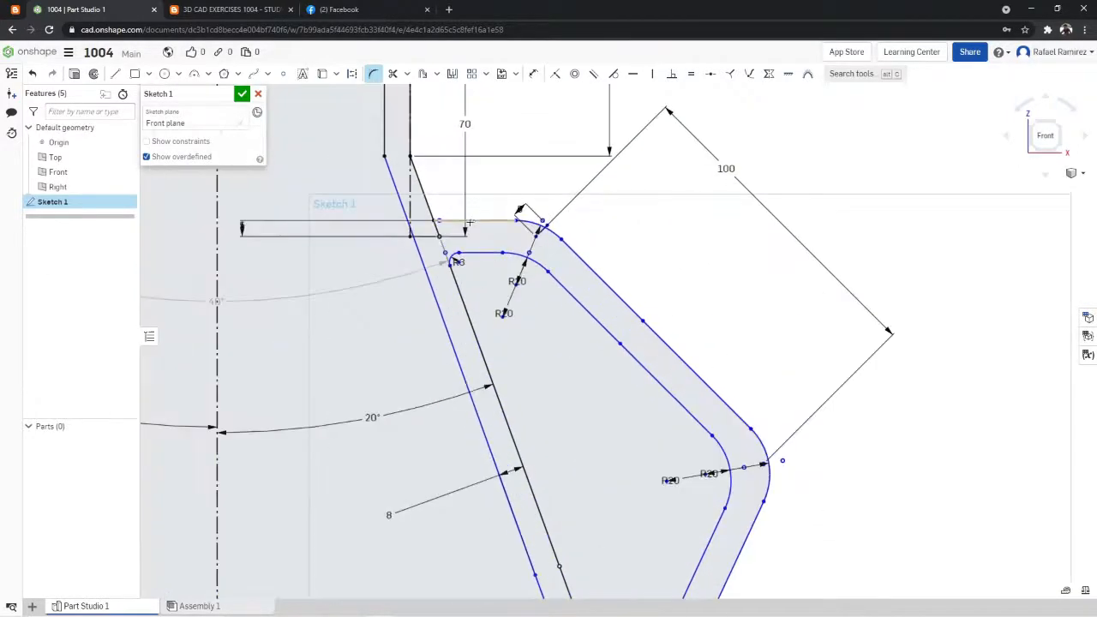
click(403, 75)
click(408, 93)
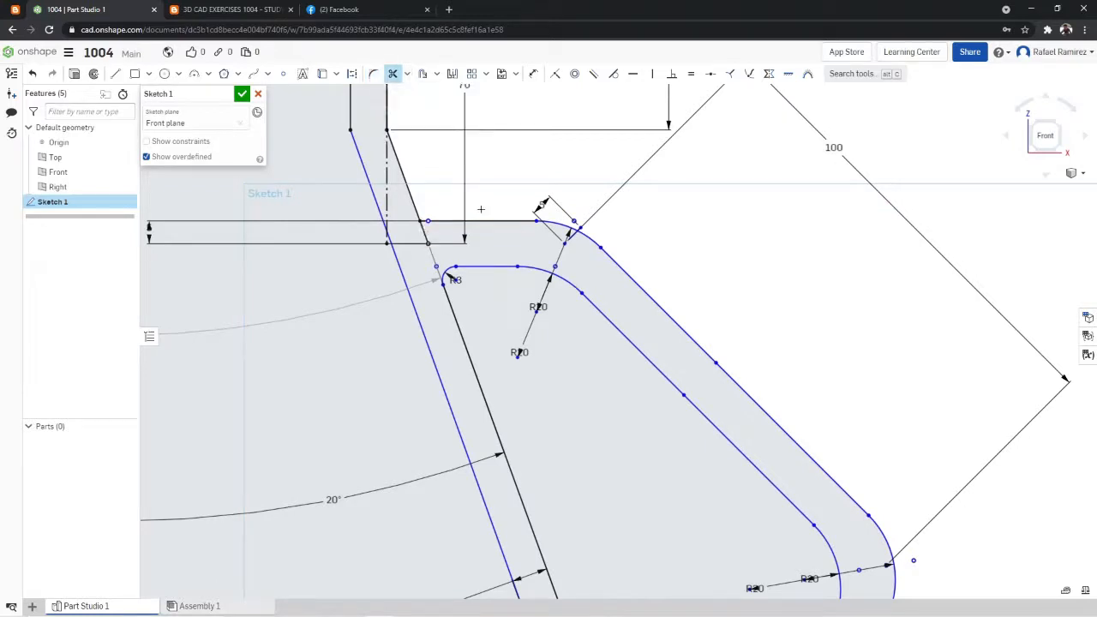
scroll(481, 209, down, 3)
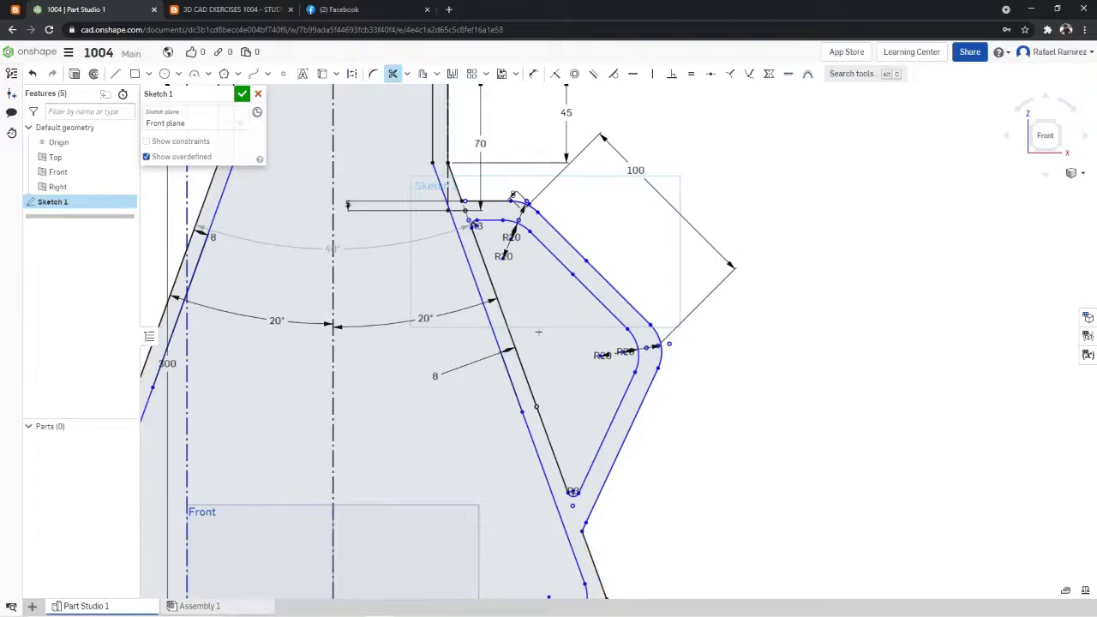
- Check the reference drawing and add a 3 mm fillet where the handle's lower outer edge meets the flask wall
click(388, 8)
click(227, 9)
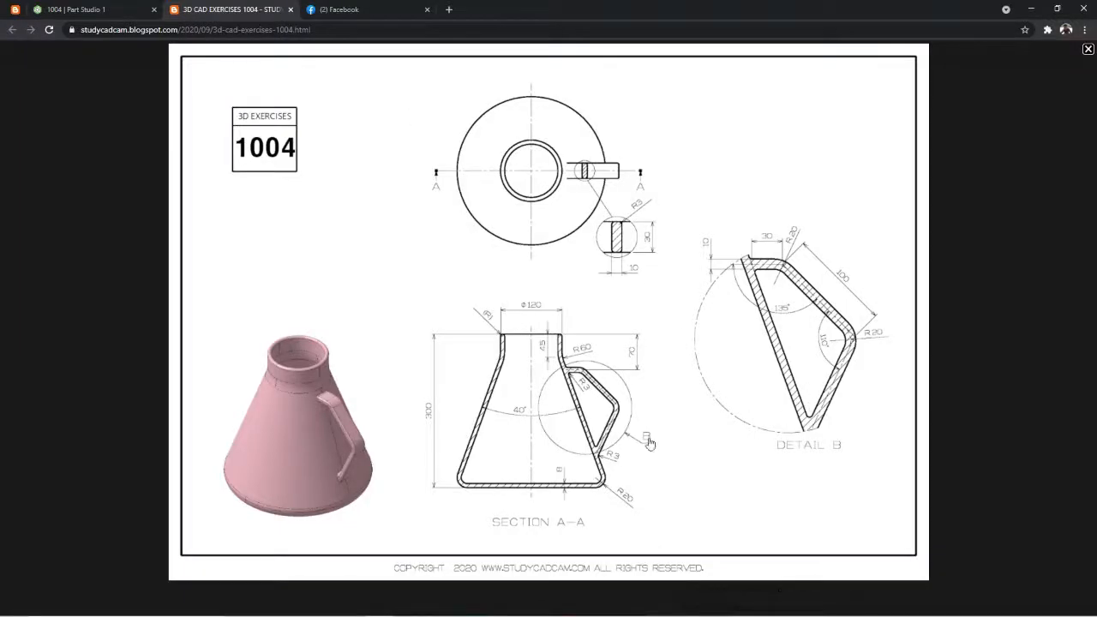
click(146, 9)
scroll(617, 386, down, 4)
scroll(657, 445, up, 7)
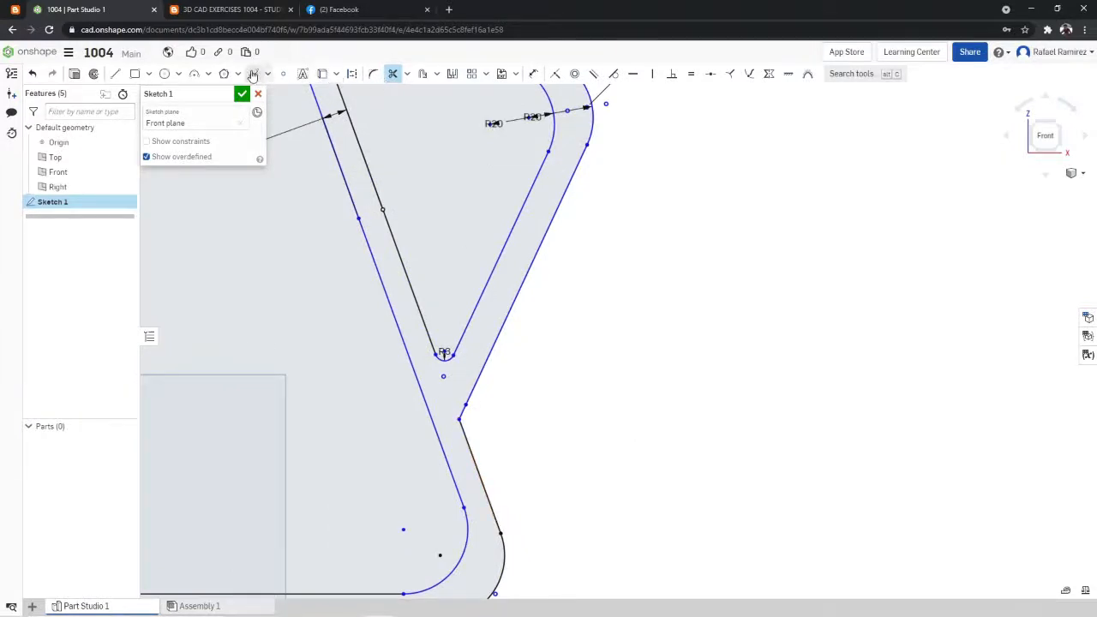
click(375, 75)
scroll(485, 322, up, 3)
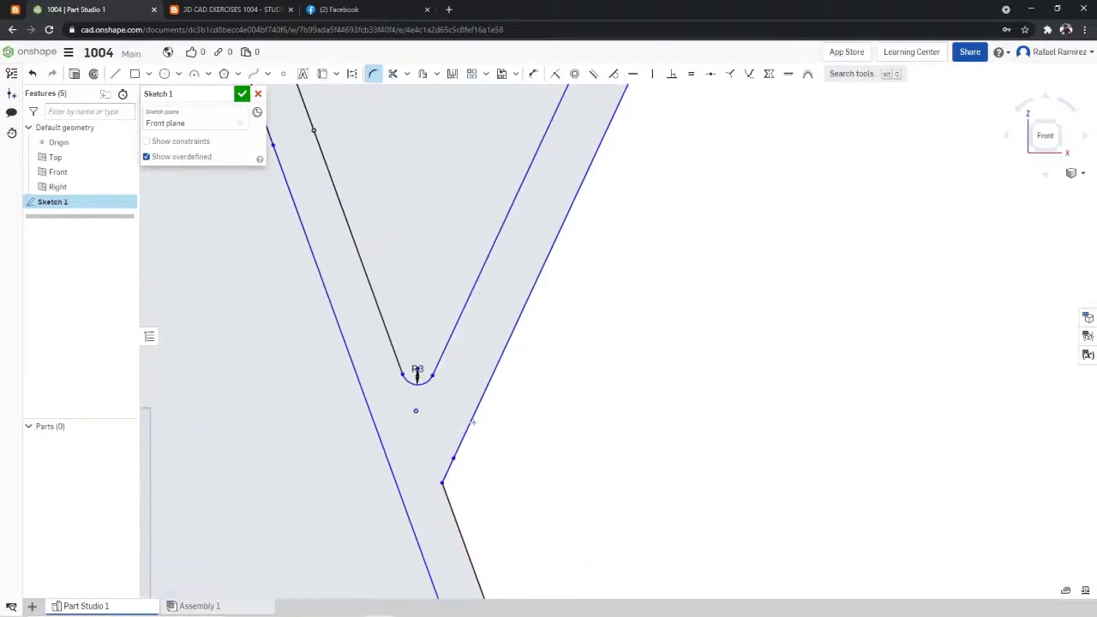
click(443, 483)
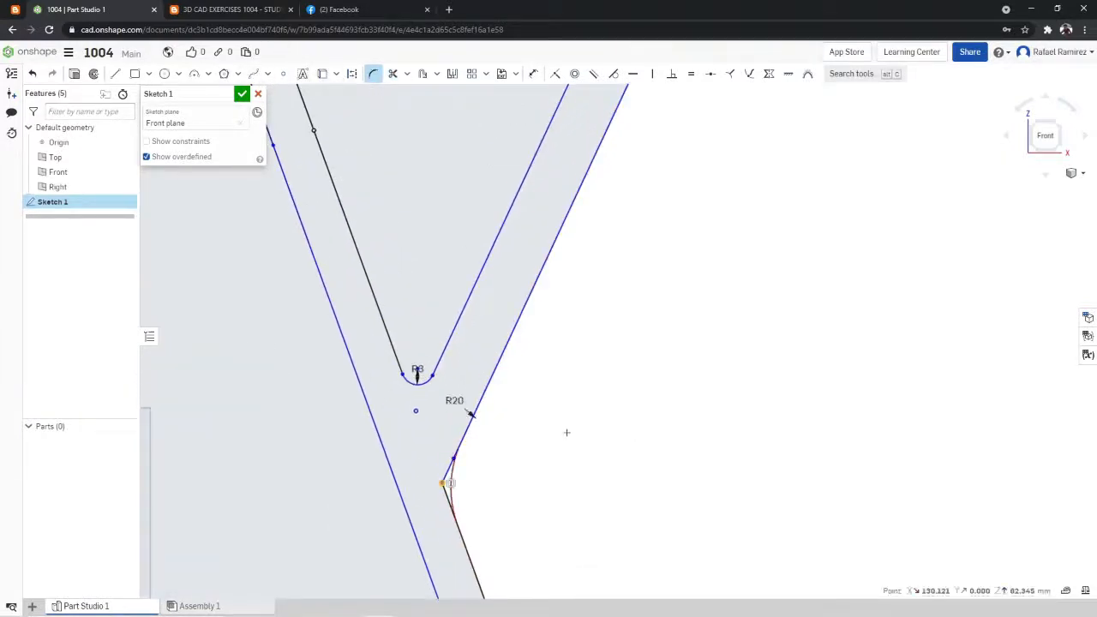
click(464, 400)
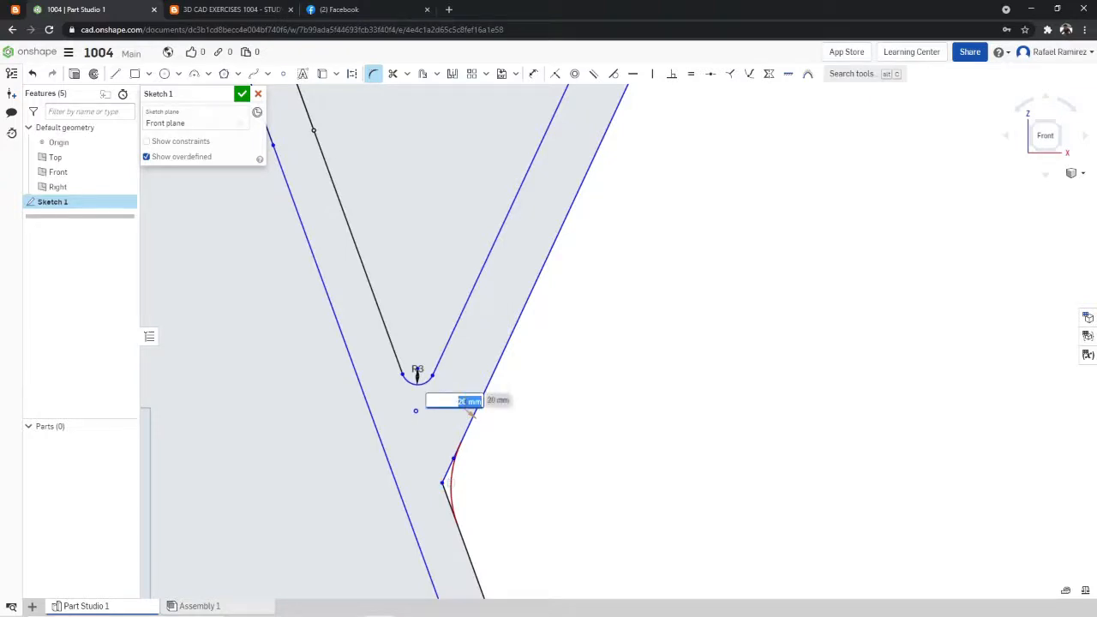
text(3)
key(Return)
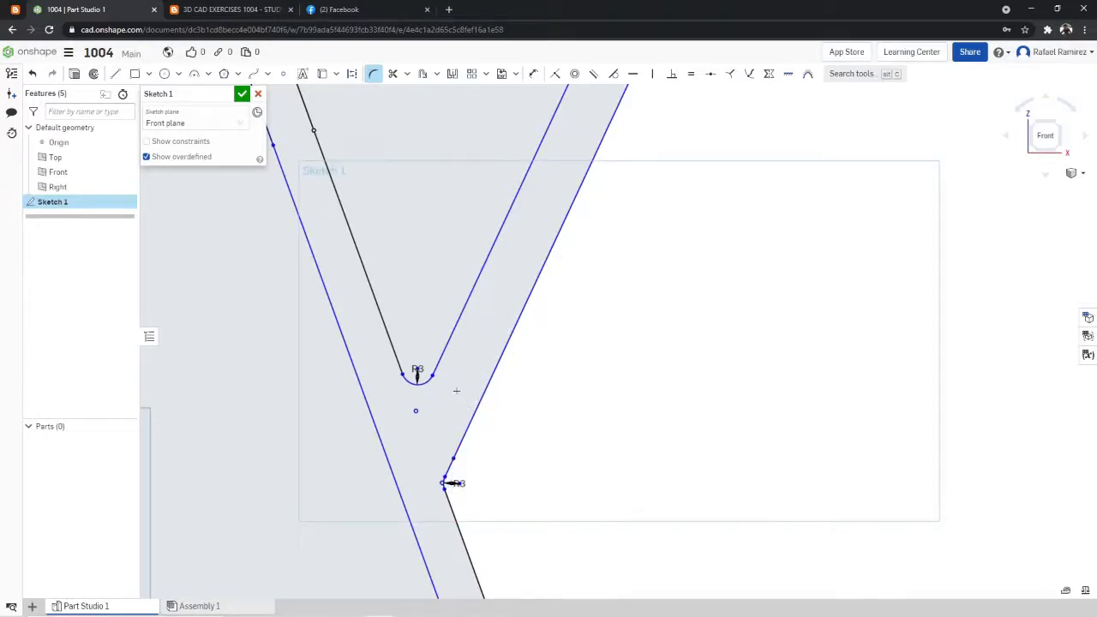
- Check the reference drawing, add a 3 mm fillet where the handle's upper outer edge meets the flask wall, and finish the sketch
scroll(339, 214, down, 10)
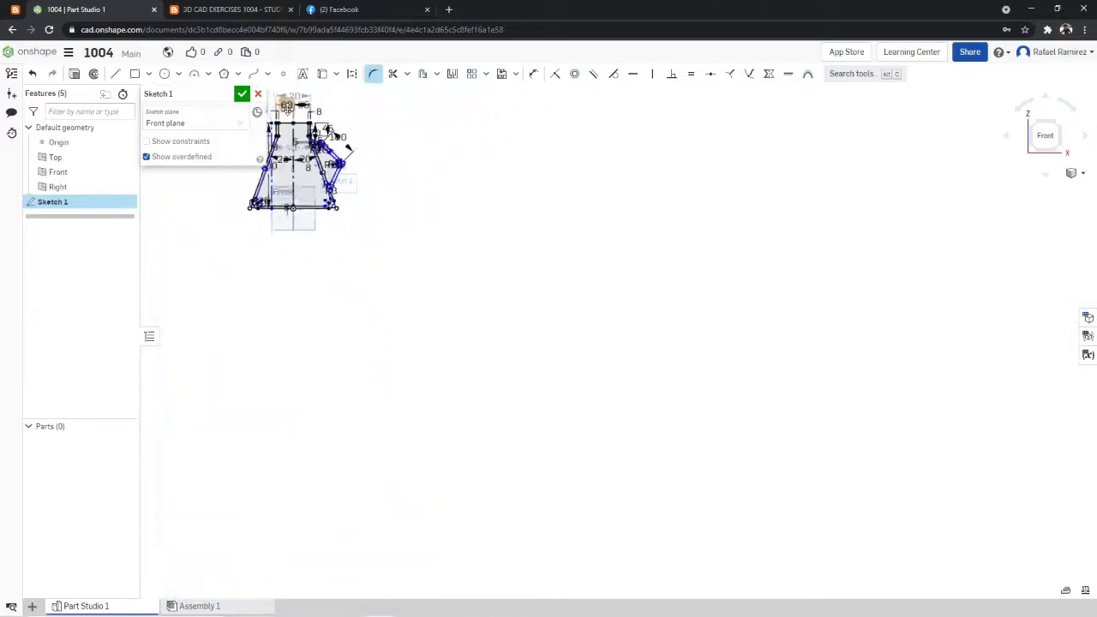
scroll(308, 122, up, 3)
scroll(299, 134, up, 10)
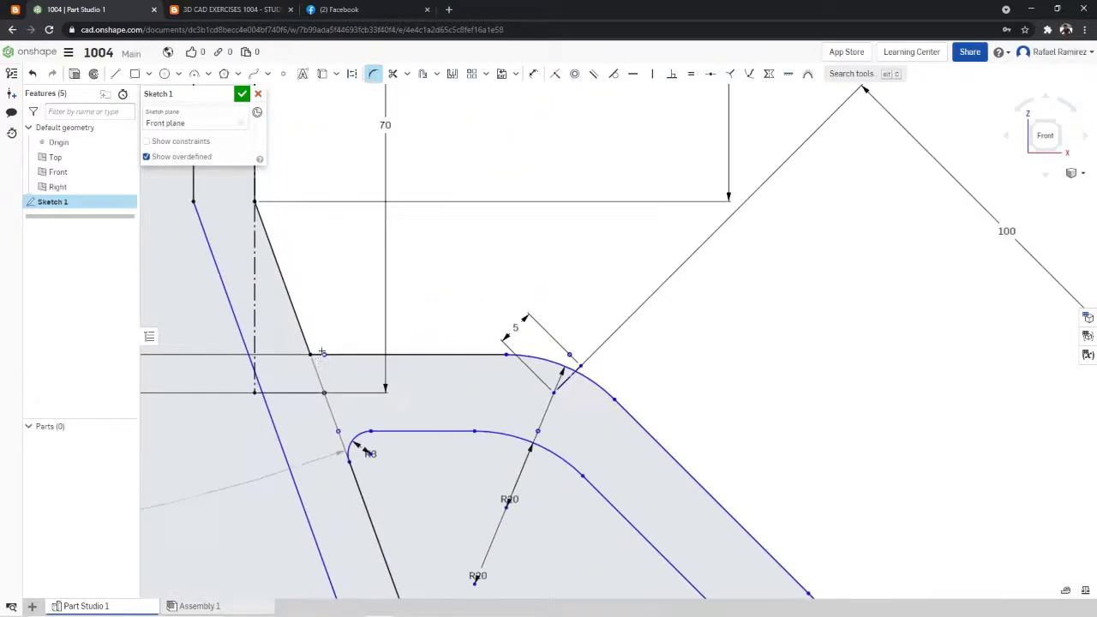
click(236, 9)
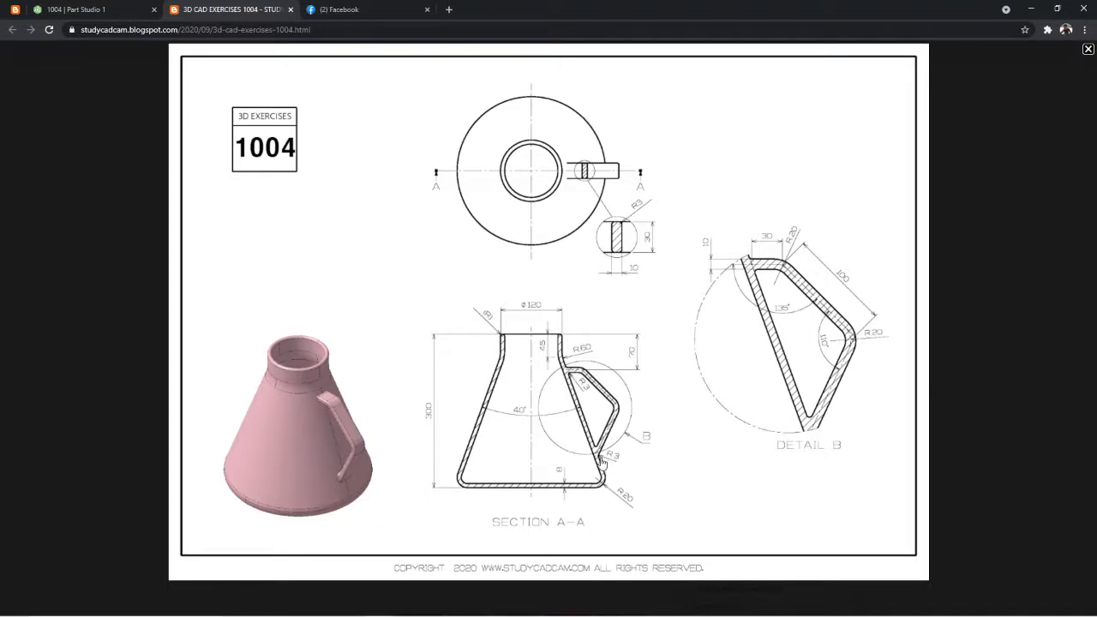
click(123, 7)
click(228, 9)
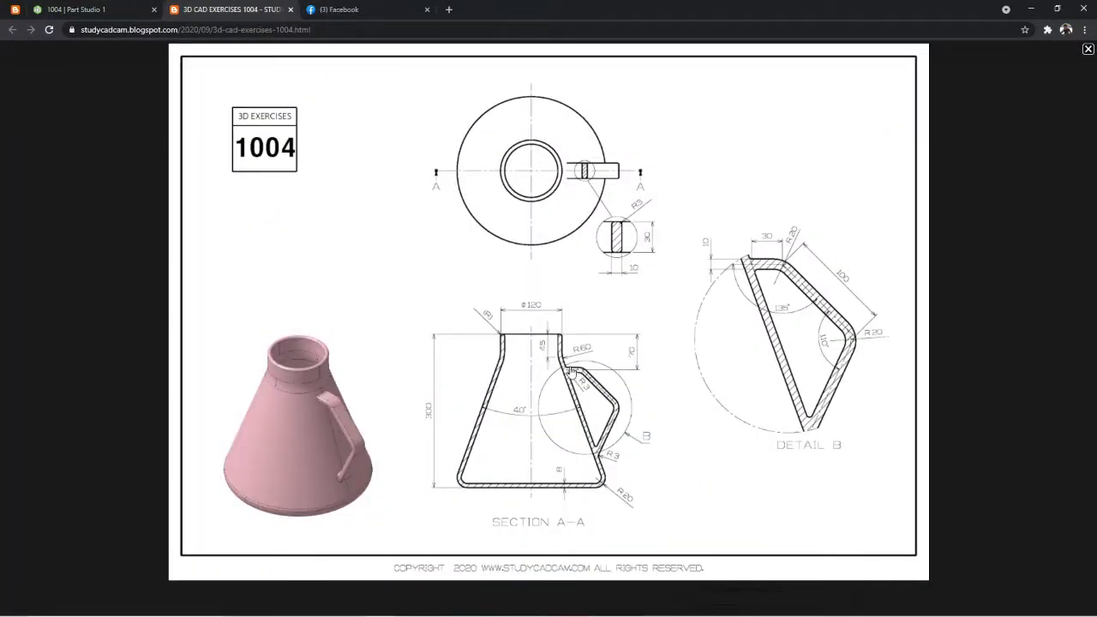
click(103, 9)
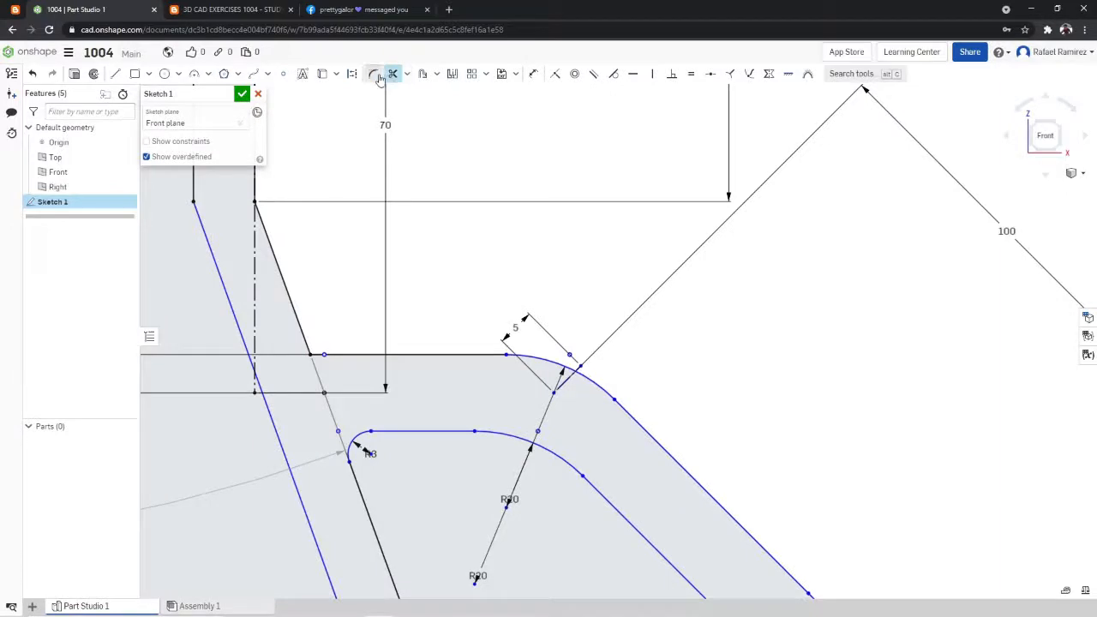
click(312, 354)
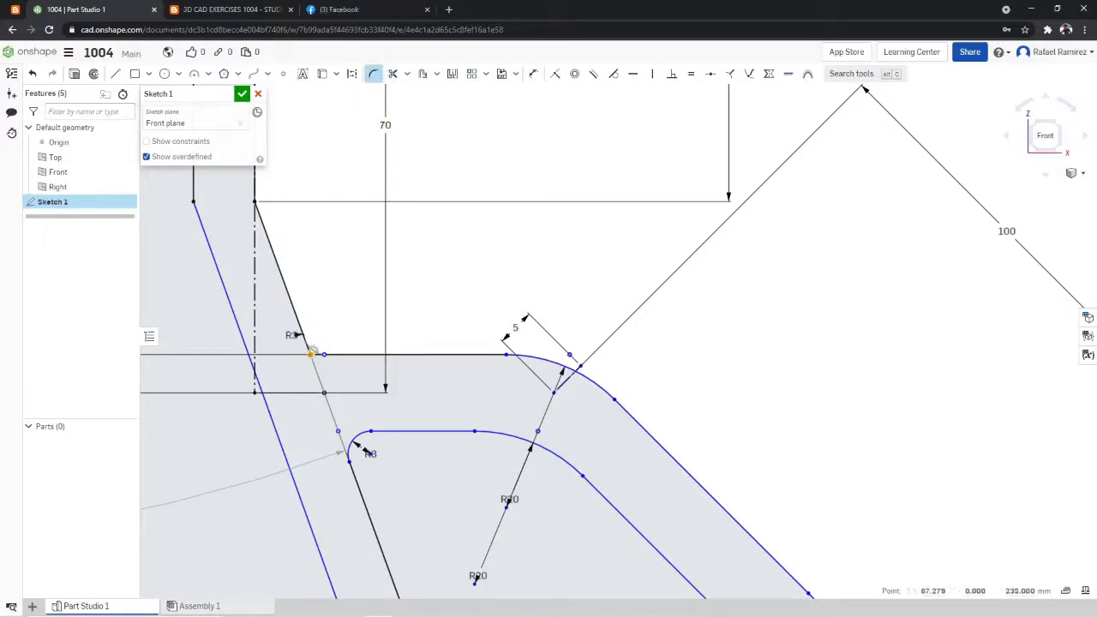
scroll(551, 294, down, 4)
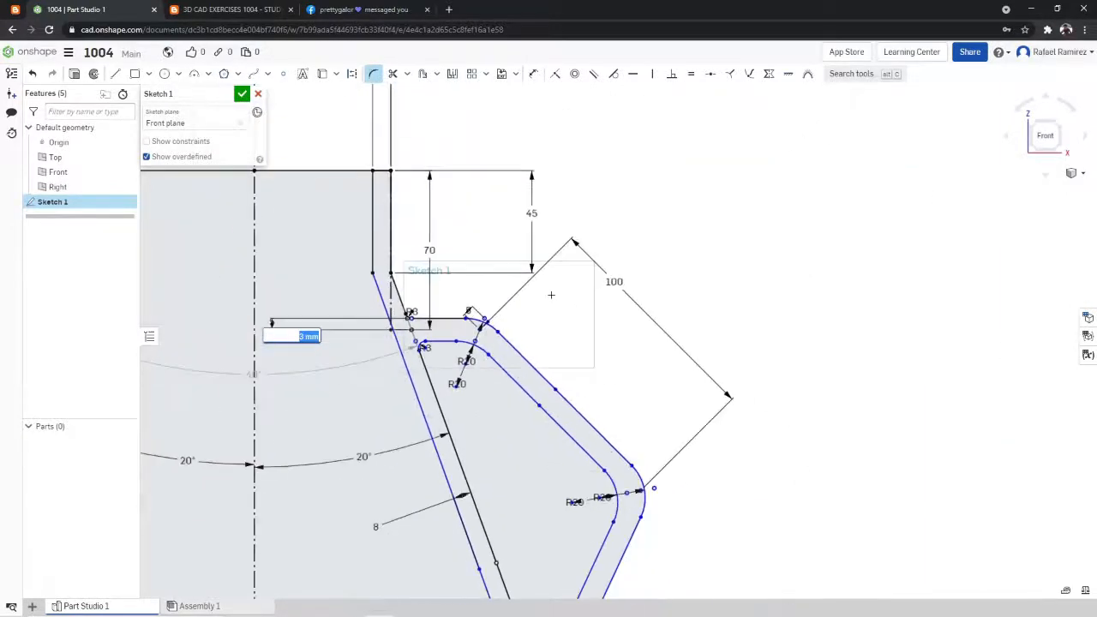
scroll(552, 294, up, 4)
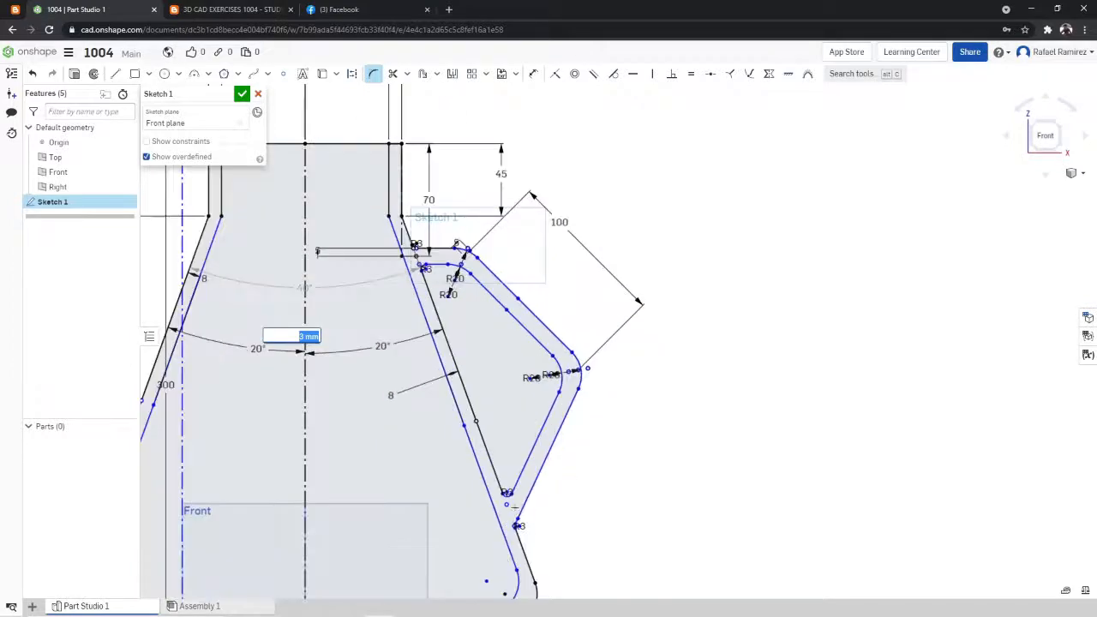
scroll(500, 242, down, 5)
scroll(398, 200, up, 3)
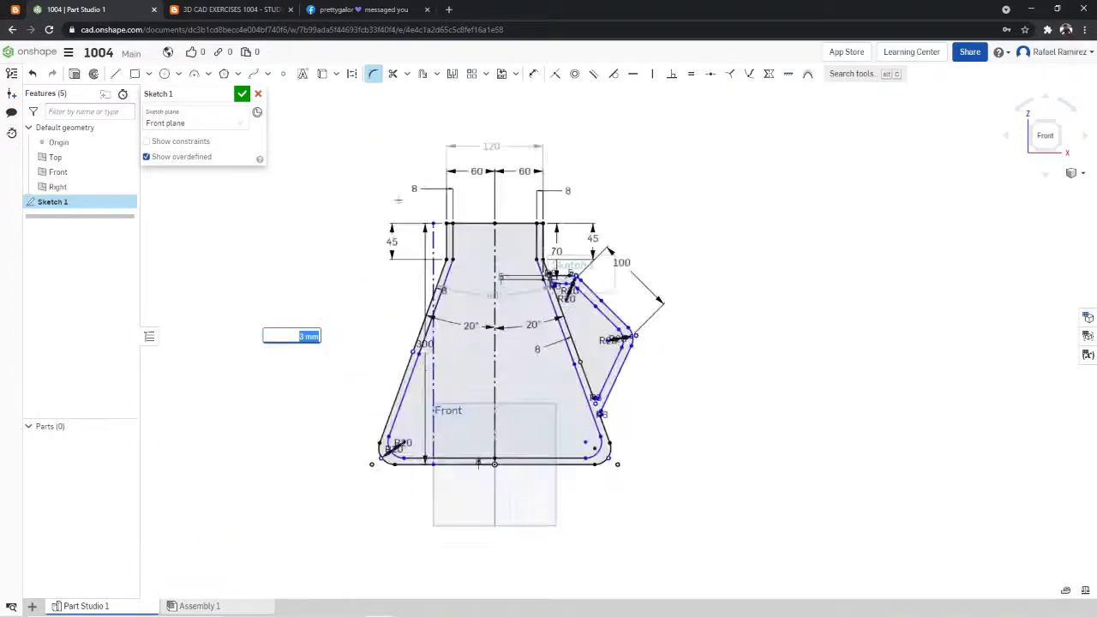
click(243, 97)
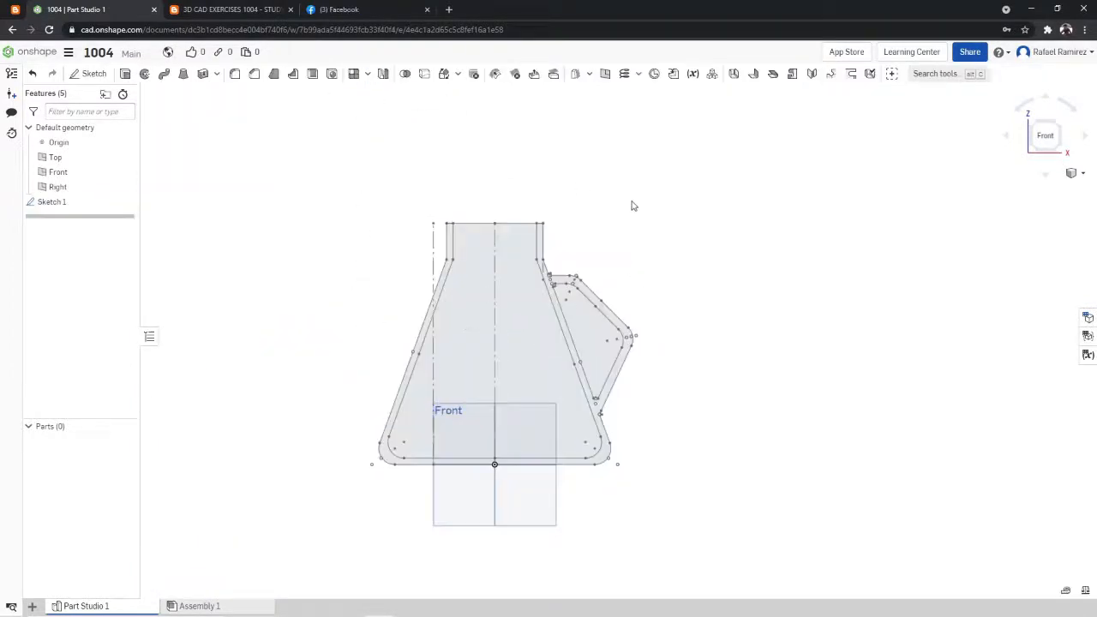
- Recheck the reference drawing, reopen Sketch 1 and trim the vertical construction line below the neck's handle-side outer edge
click(206, 5)
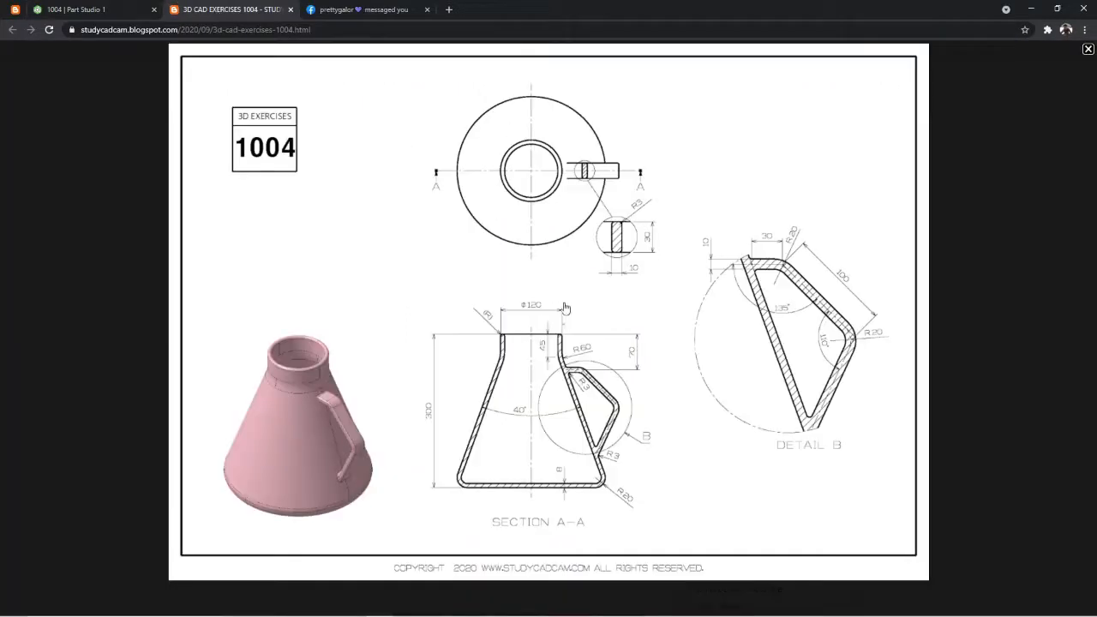
click(77, 9)
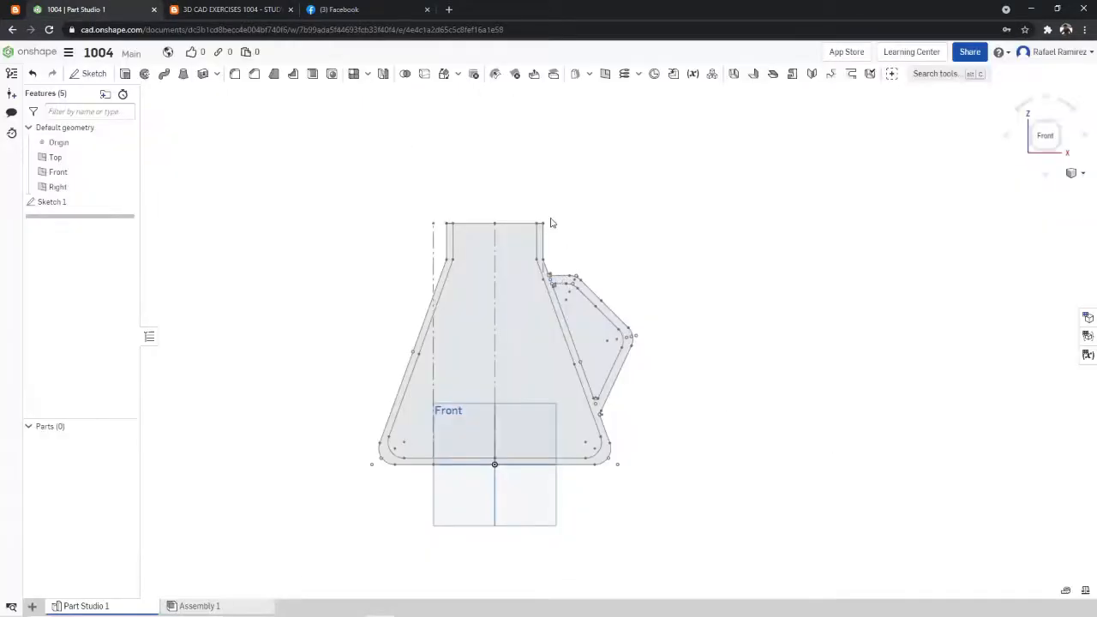
key(ctrl+Tab)
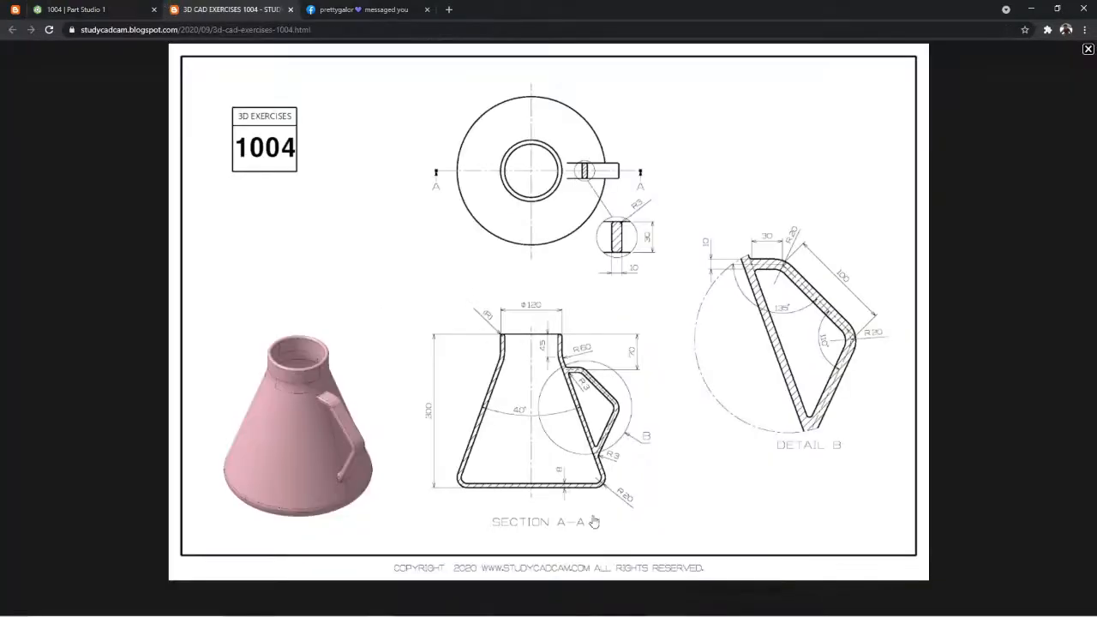
key(ctrl+shift+Tab)
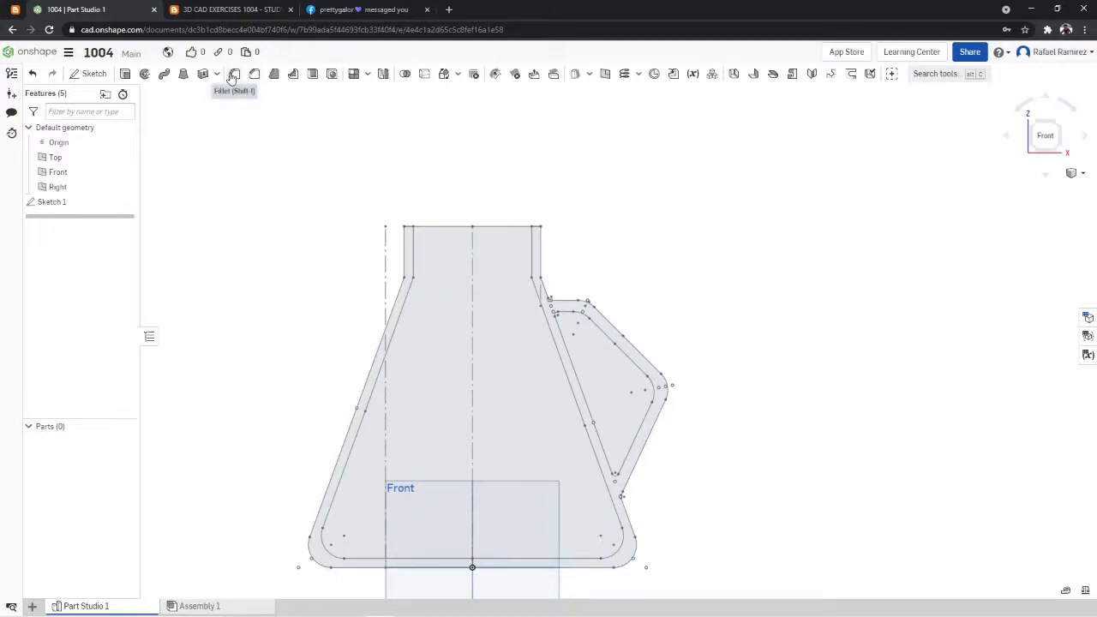
right_click(78, 206)
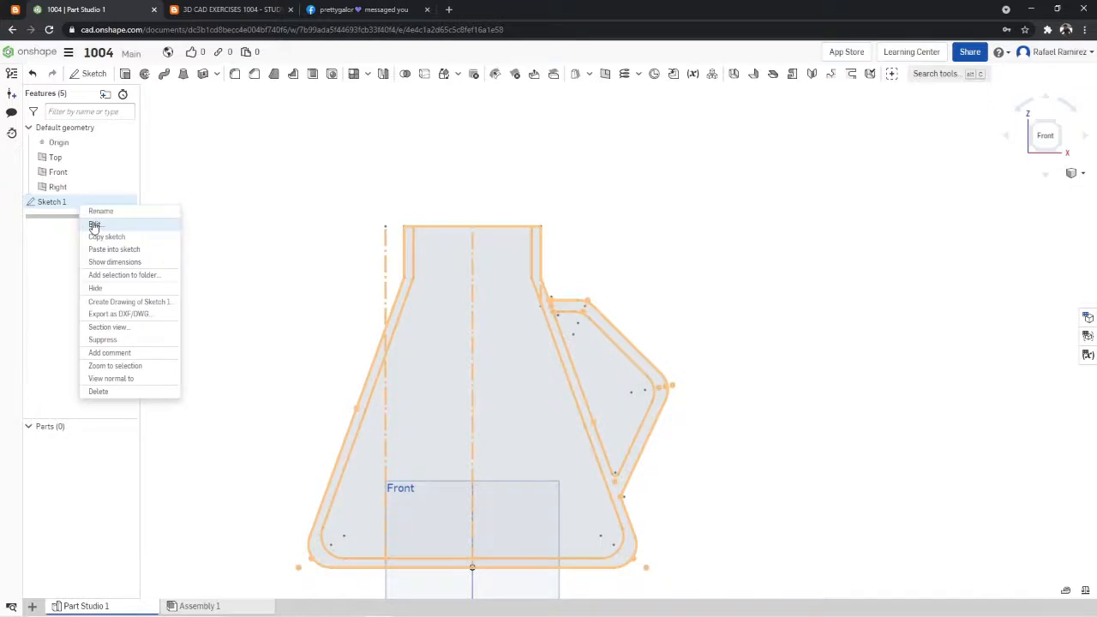
click(95, 225)
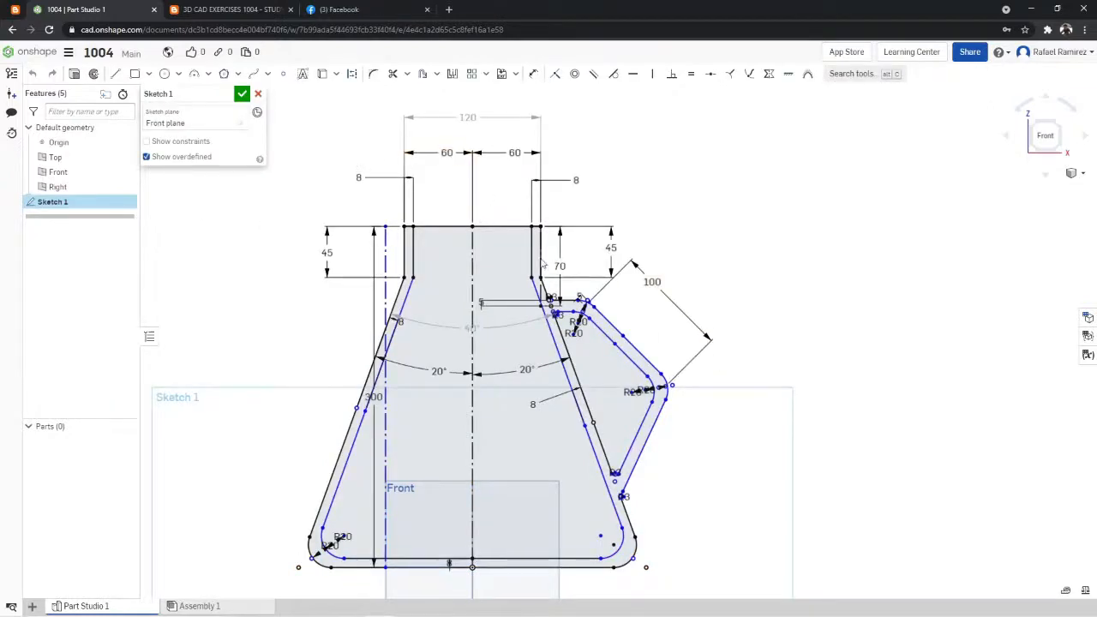
scroll(542, 264, up, 2)
click(393, 73)
scroll(599, 306, up, 3)
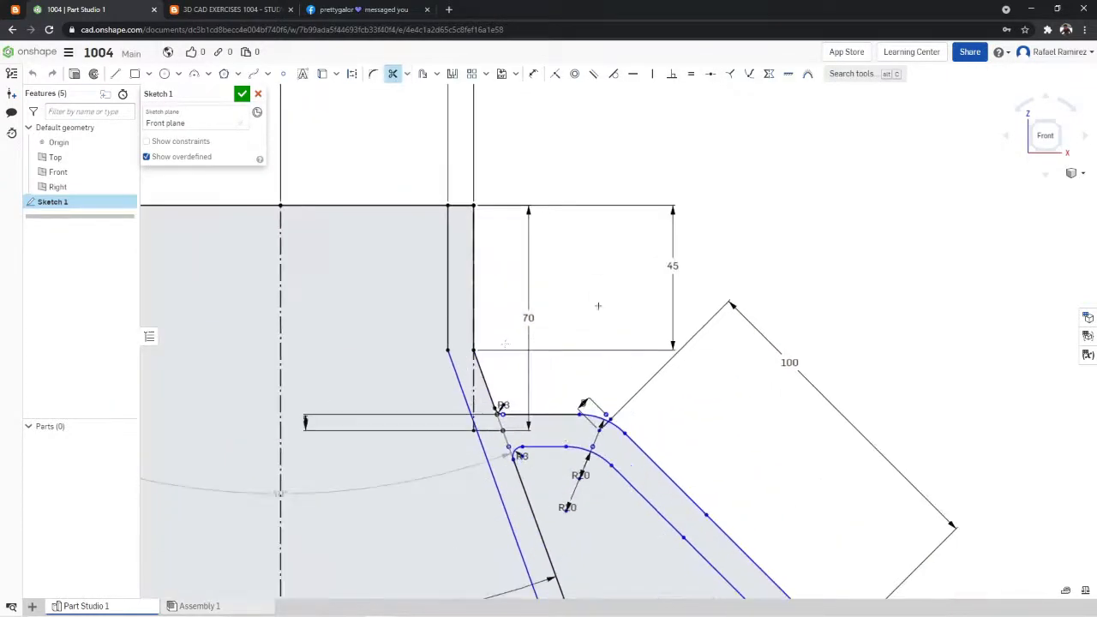
click(474, 426)
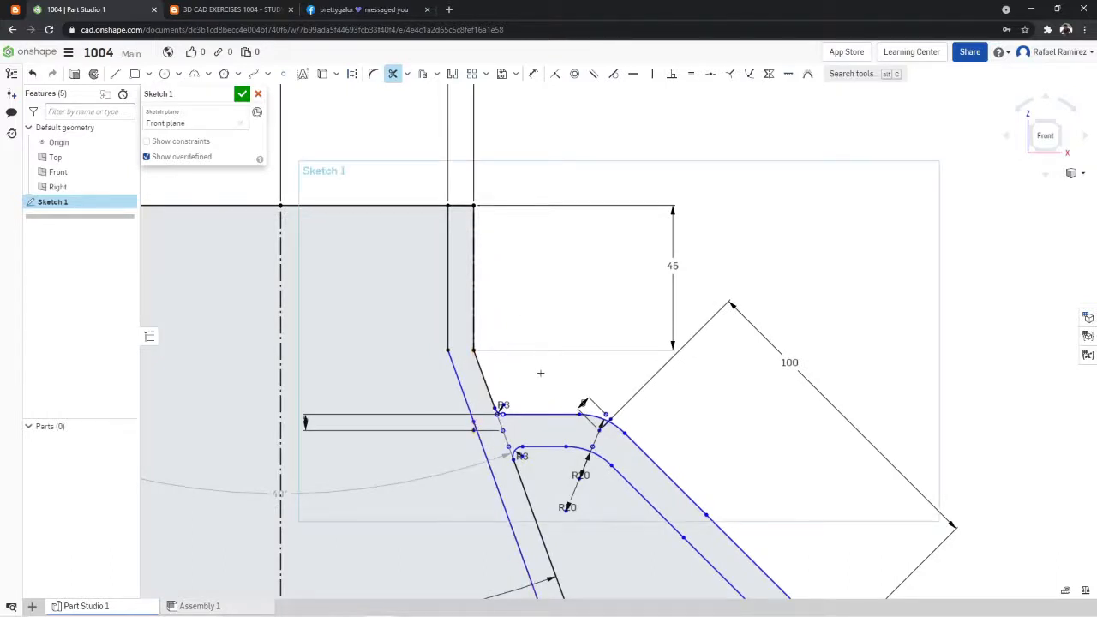
- Try trimming the flask's vertical centerline inside the body
scroll(540, 372, down, 5)
scroll(449, 472, up, 5)
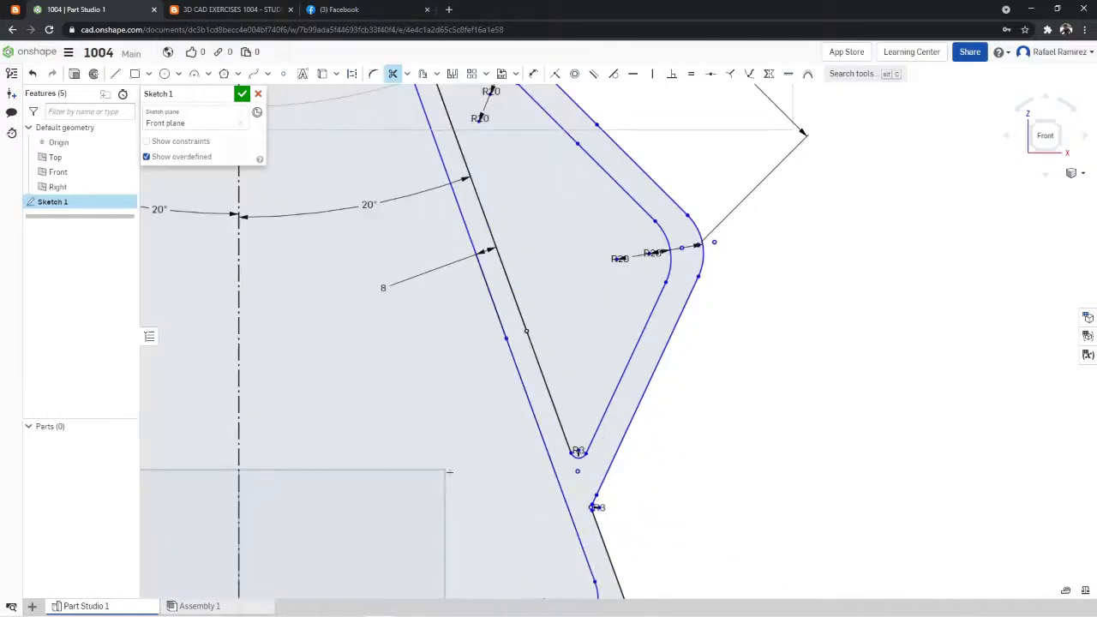
scroll(449, 471, down, 5)
scroll(190, 436, up, 3)
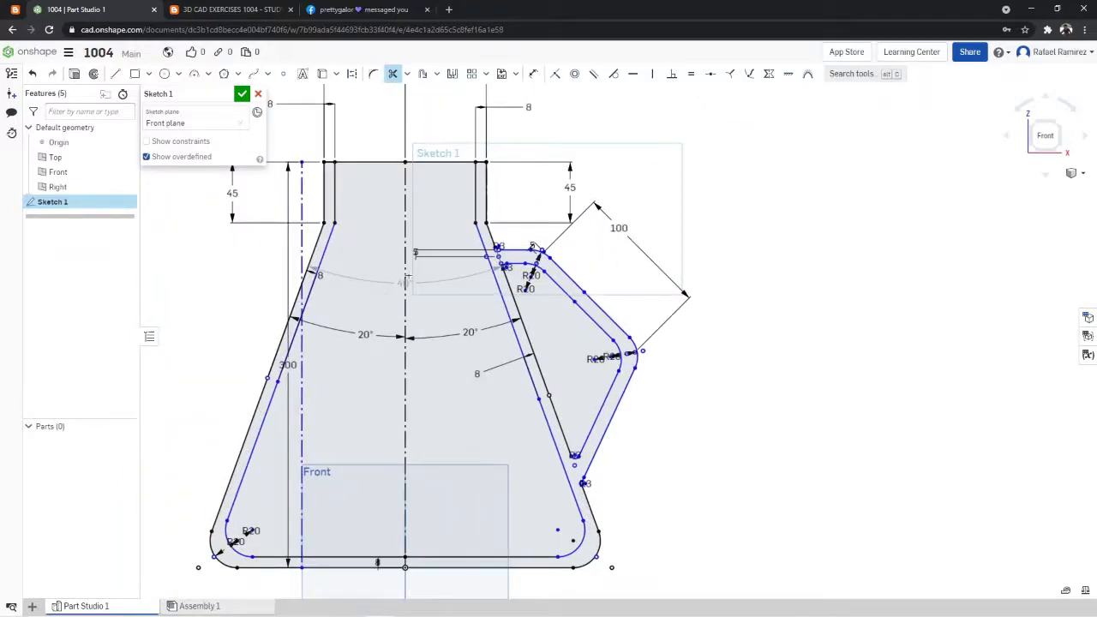
click(405, 266)
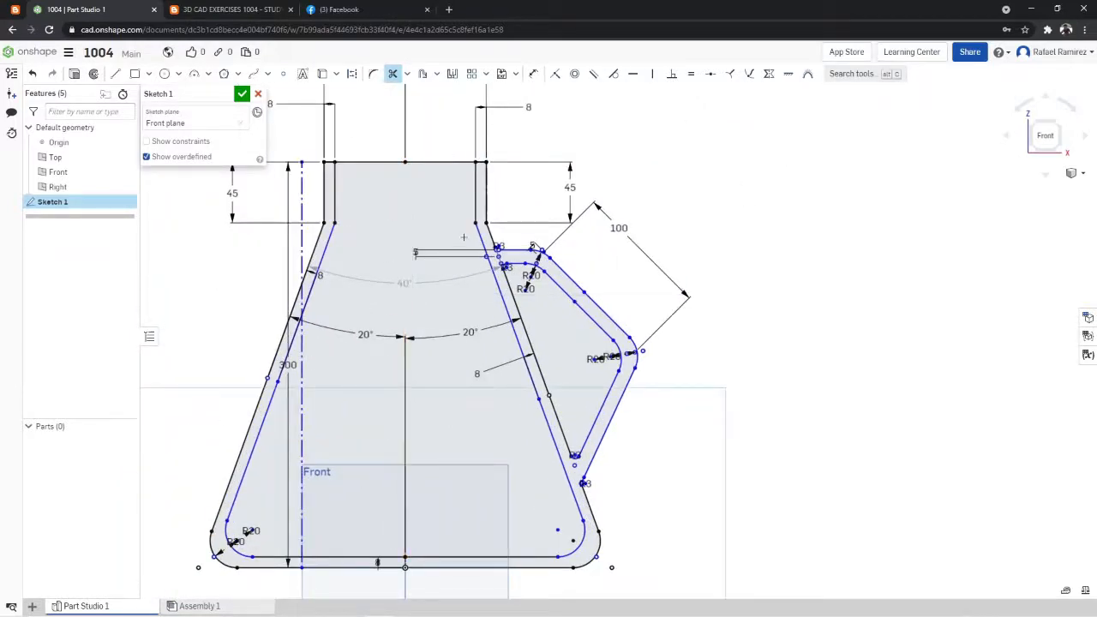
key(ctrl+z)
- Trim away the vertical construction line that crosses the flask wall on the side opposite the handle
click(395, 75)
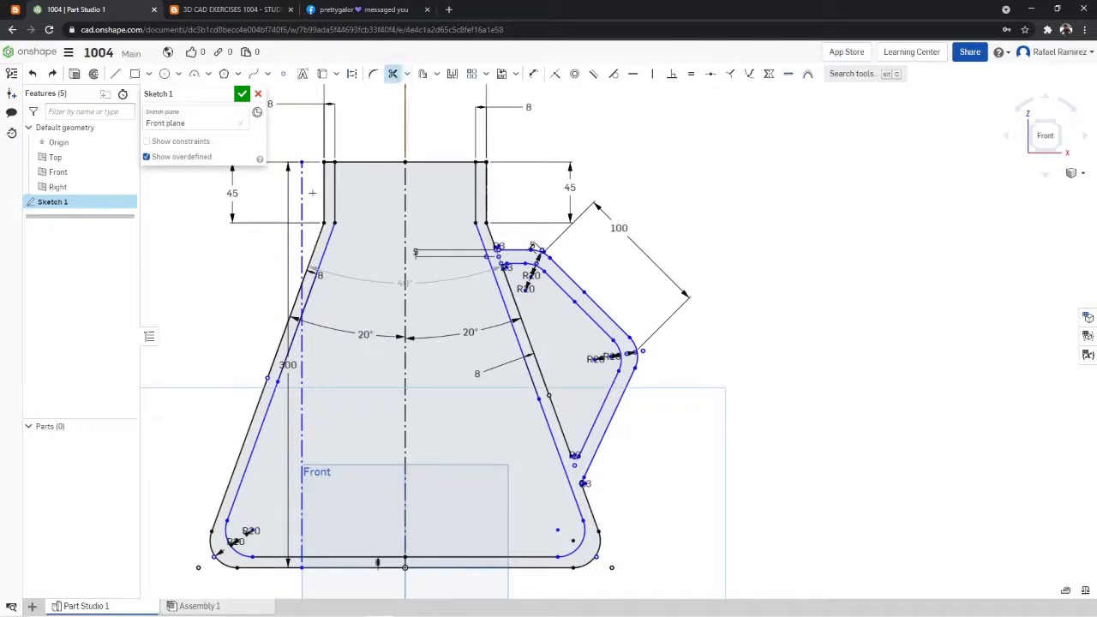
click(306, 277)
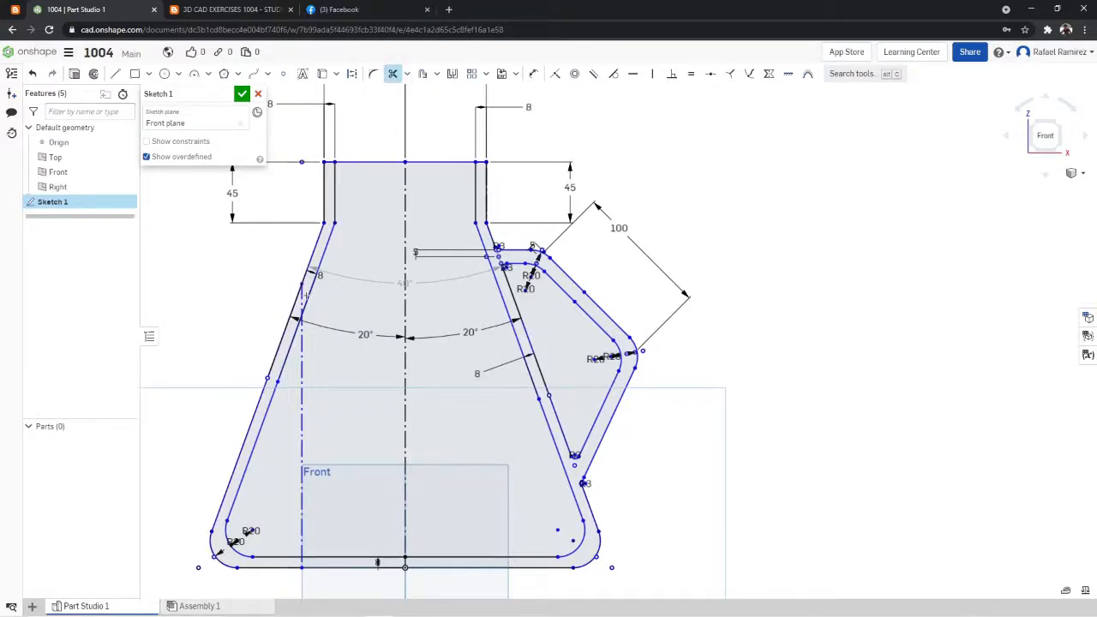
click(301, 295)
click(302, 371)
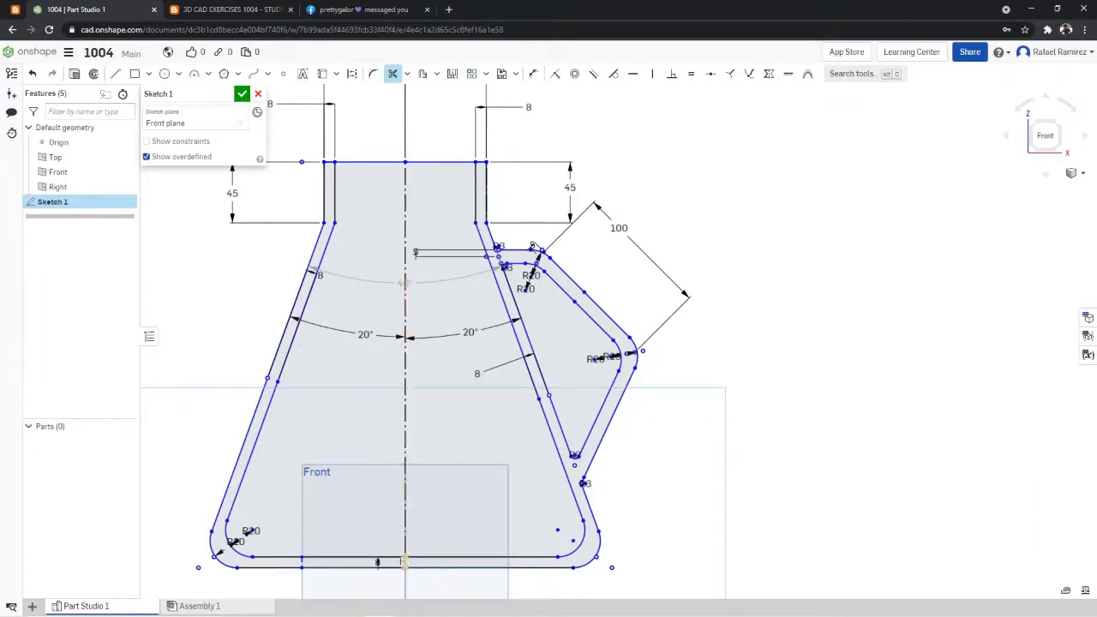
- Trim the flask's top opening line between the inner neck wall opposite the handle and the centerline
scroll(401, 336, down, 3)
scroll(437, 341, down, 3)
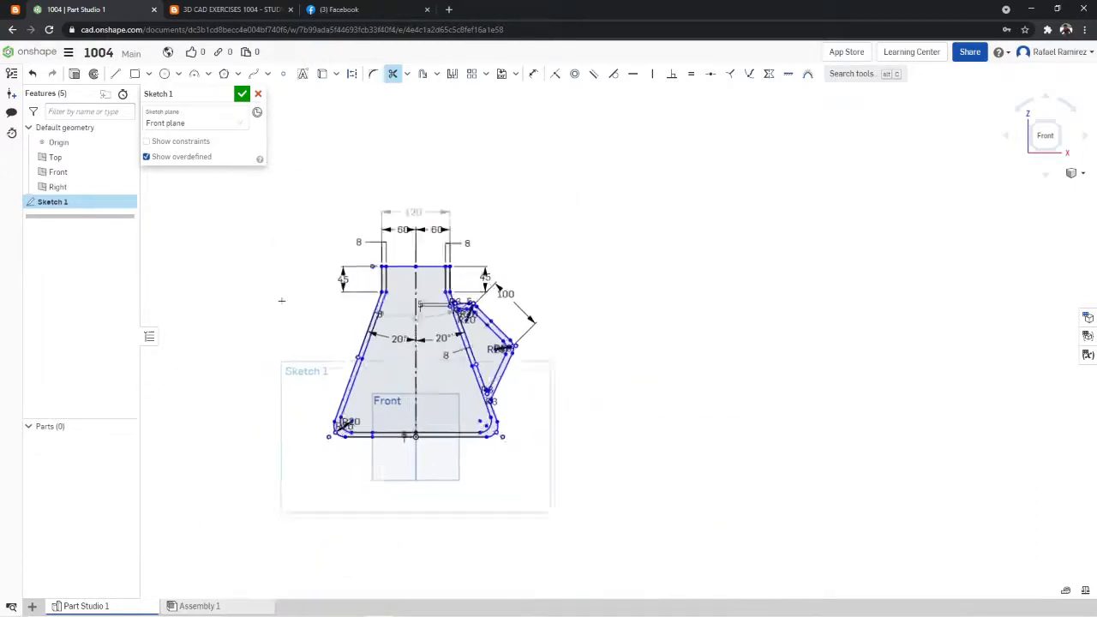
scroll(282, 301, up, 3)
scroll(616, 198, up, 2)
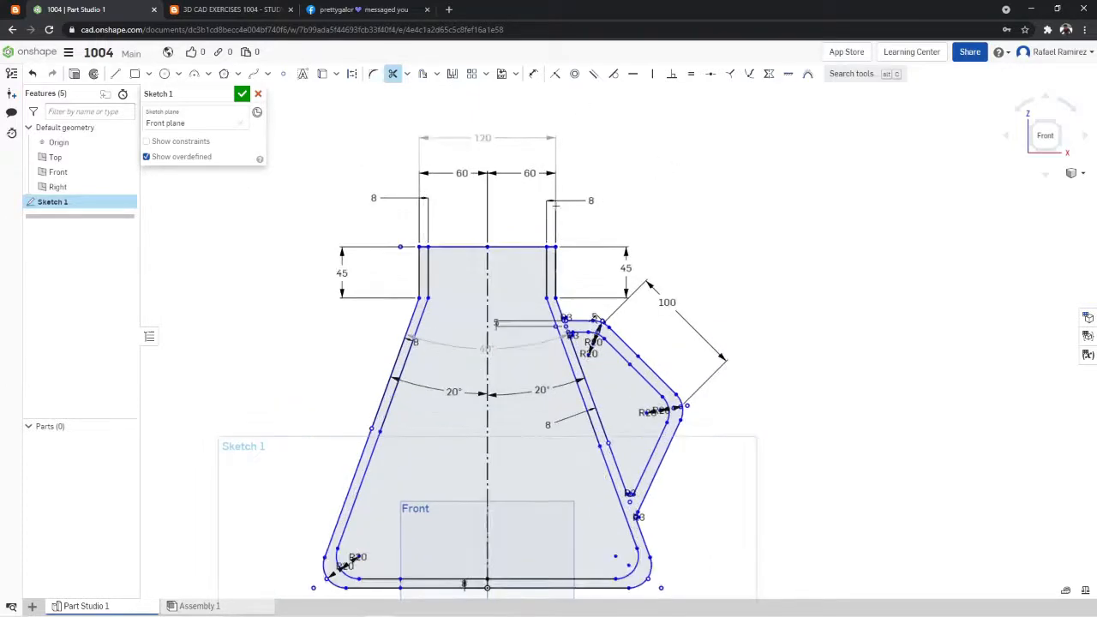
scroll(481, 242, up, 2)
scroll(495, 299, down, 5)
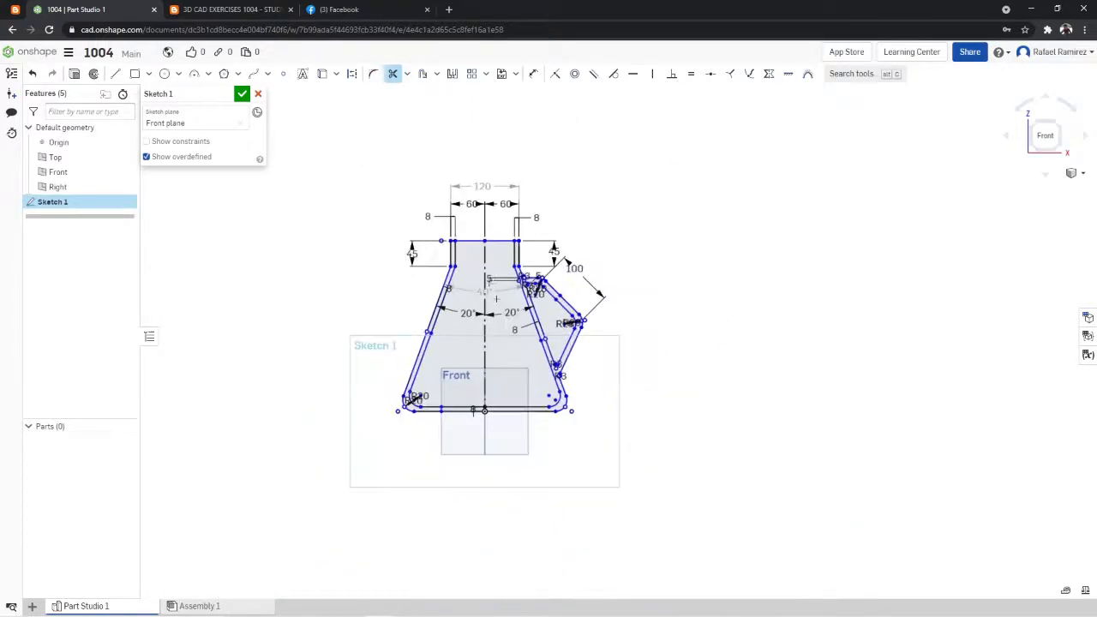
scroll(479, 233, up, 4)
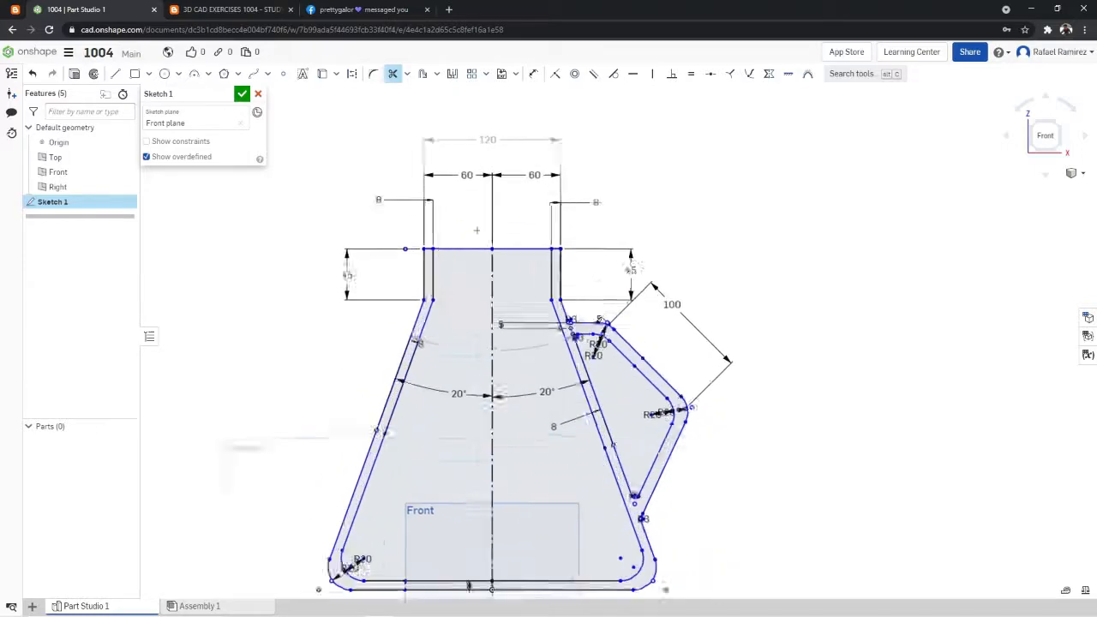
scroll(480, 230, down, 4)
scroll(477, 218, up, 3)
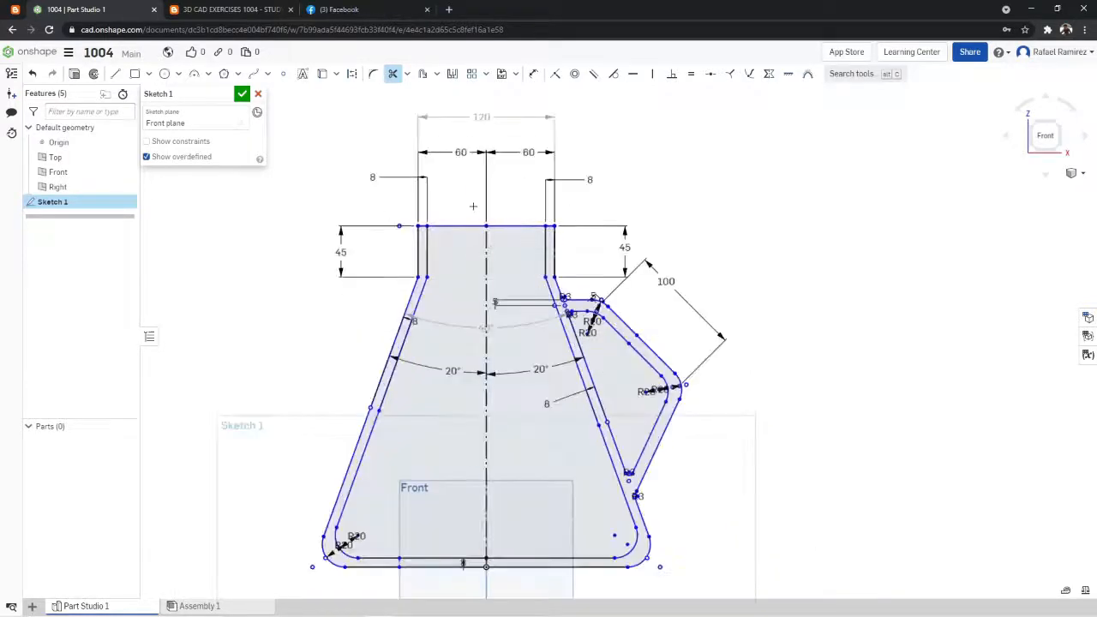
scroll(472, 205, up, 2)
scroll(472, 206, down, 5)
scroll(467, 221, up, 2)
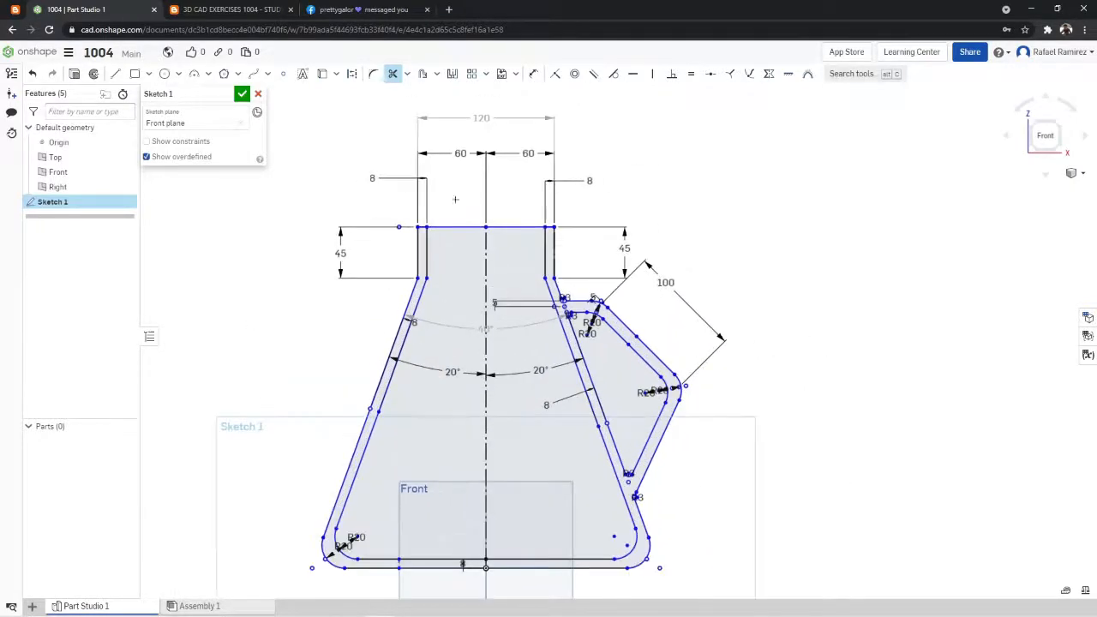
scroll(456, 198, up, 2)
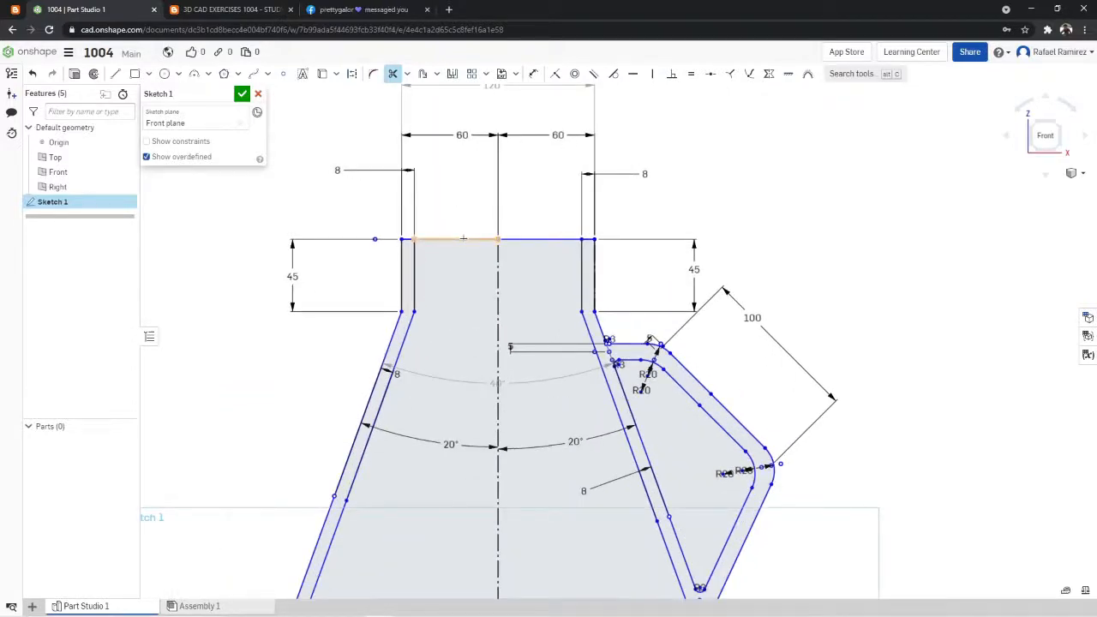
click(463, 239)
scroll(468, 256, down, 5)
scroll(468, 255, up, 4)
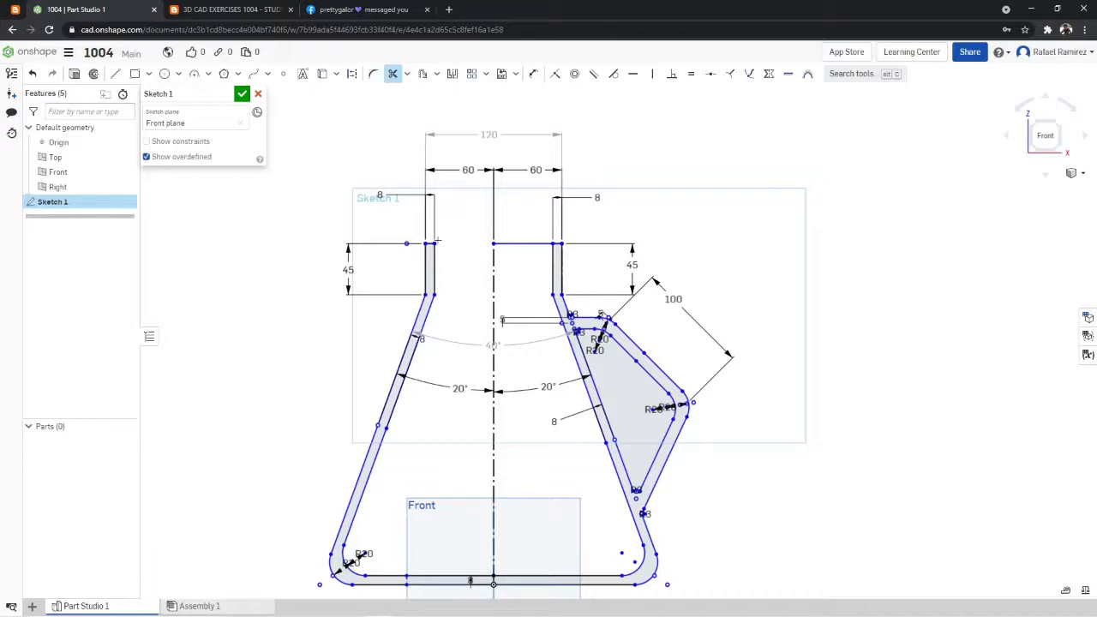
- Compare the flask sketch with the exercise 1004 reference drawing, checking the section view and the pictorial view's neck opening
click(276, 9)
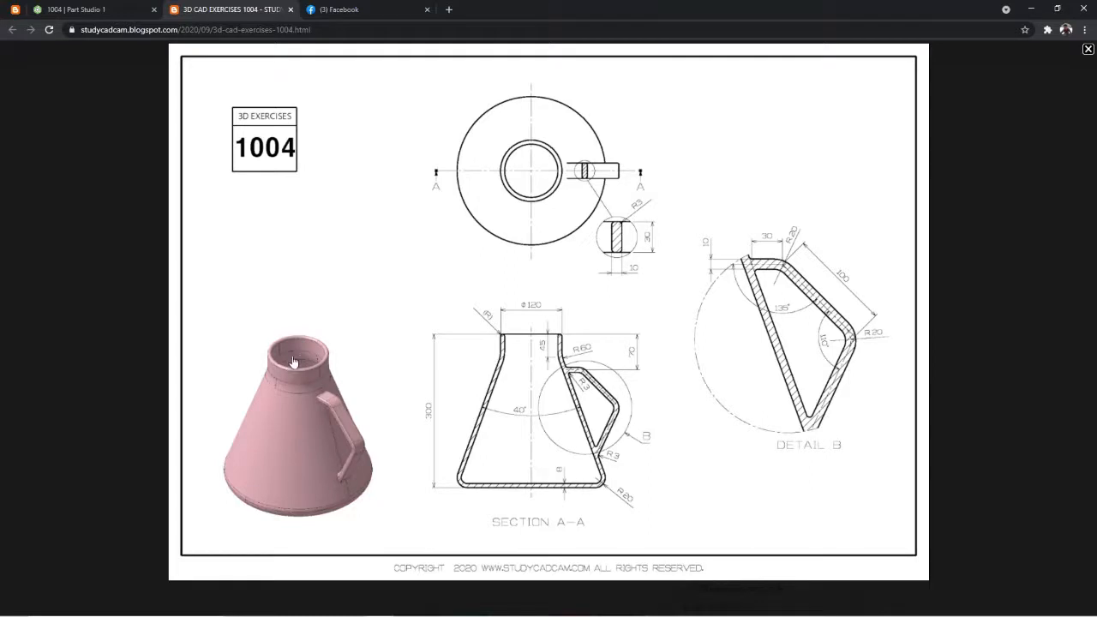
key(ctrl+shift+Tab)
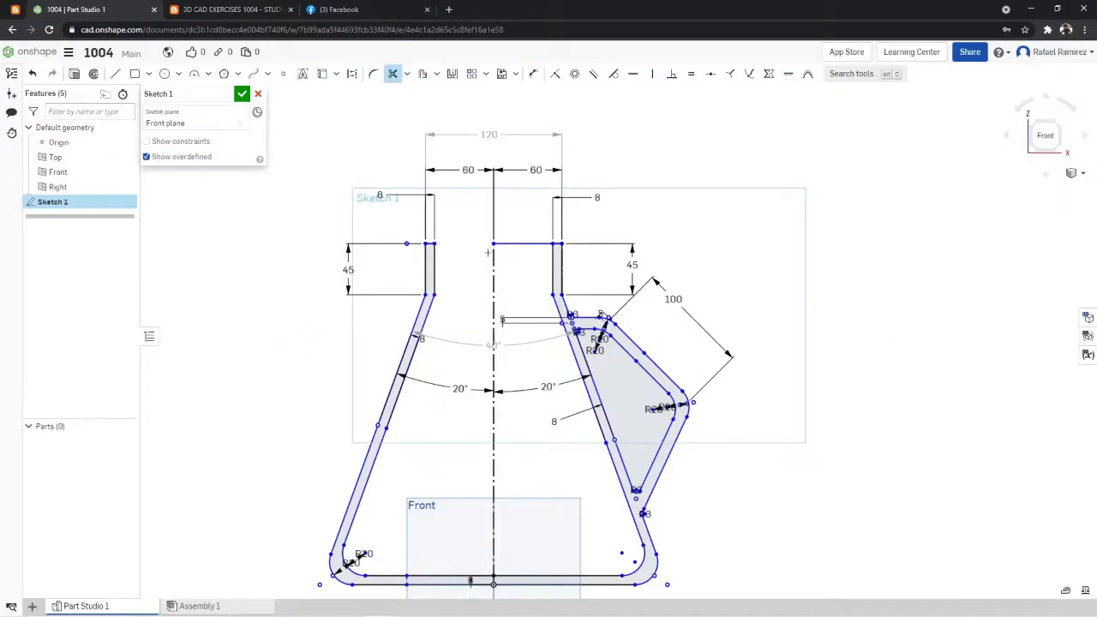
click(257, 11)
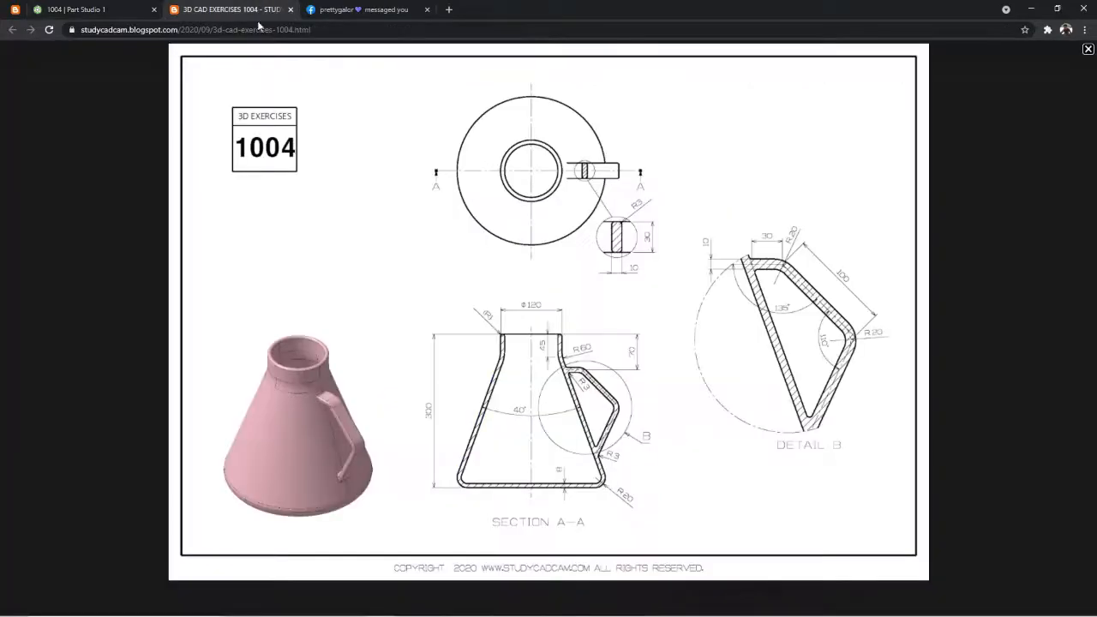
click(133, 7)
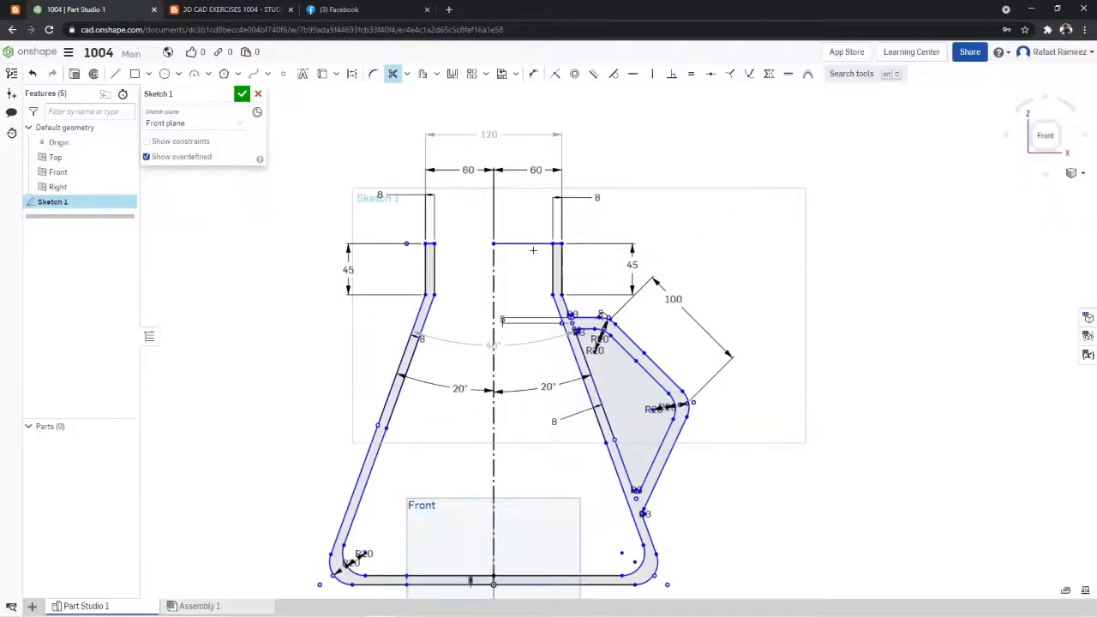
click(219, 12)
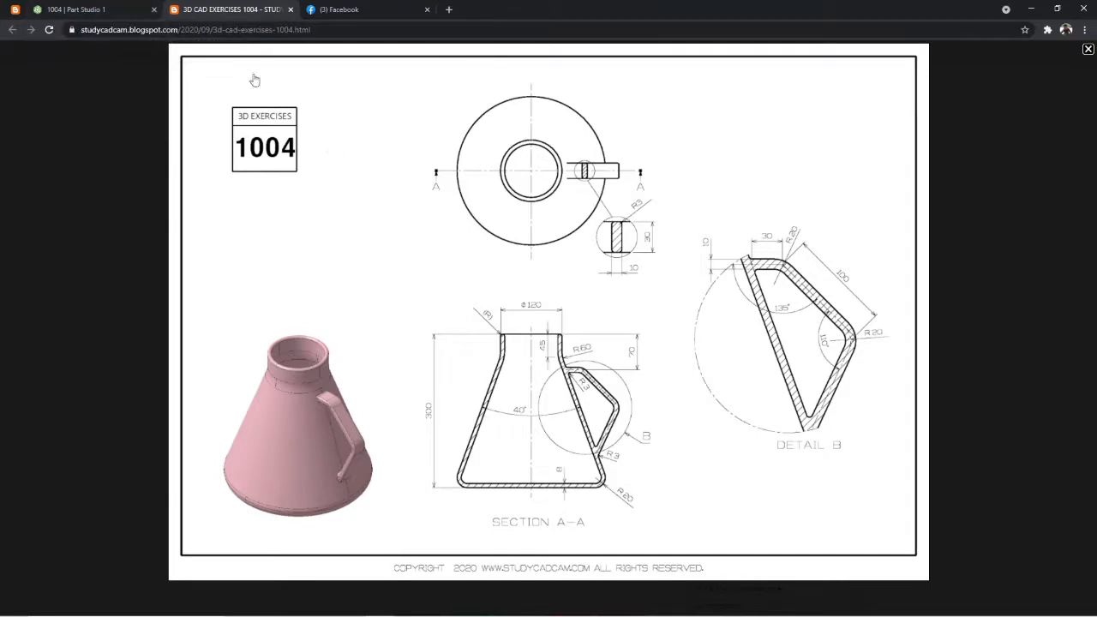
click(125, 5)
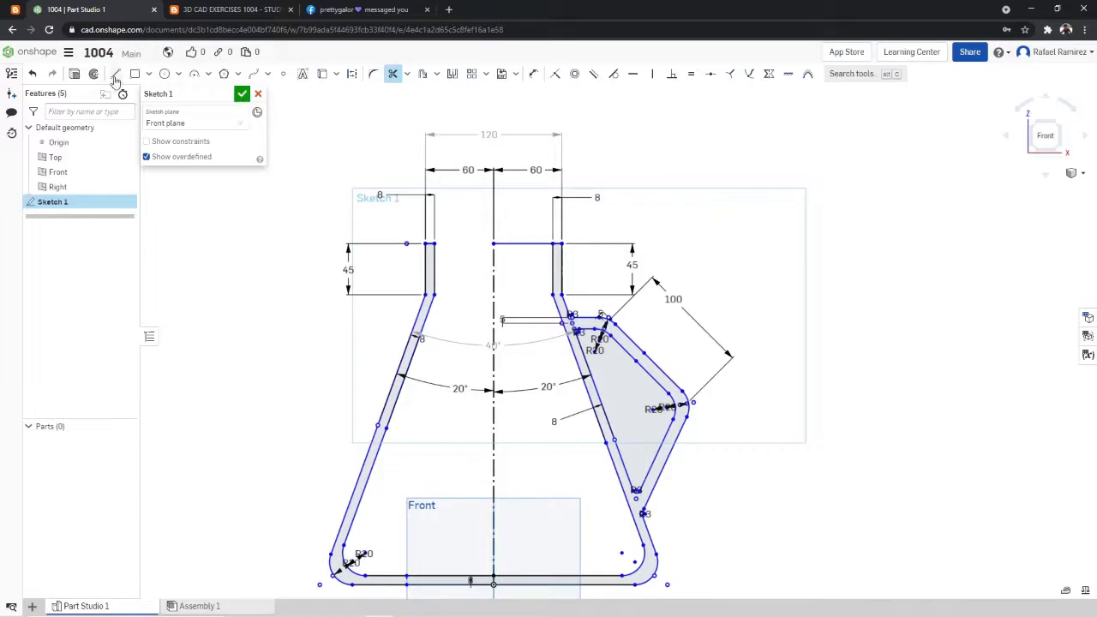
click(243, 95)
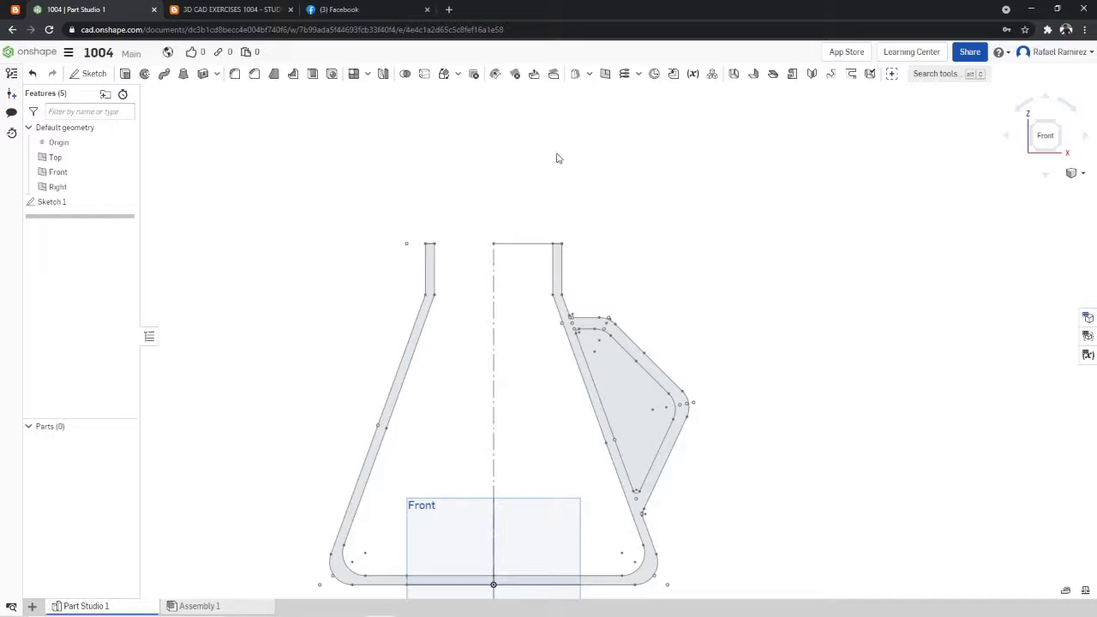
click(145, 75)
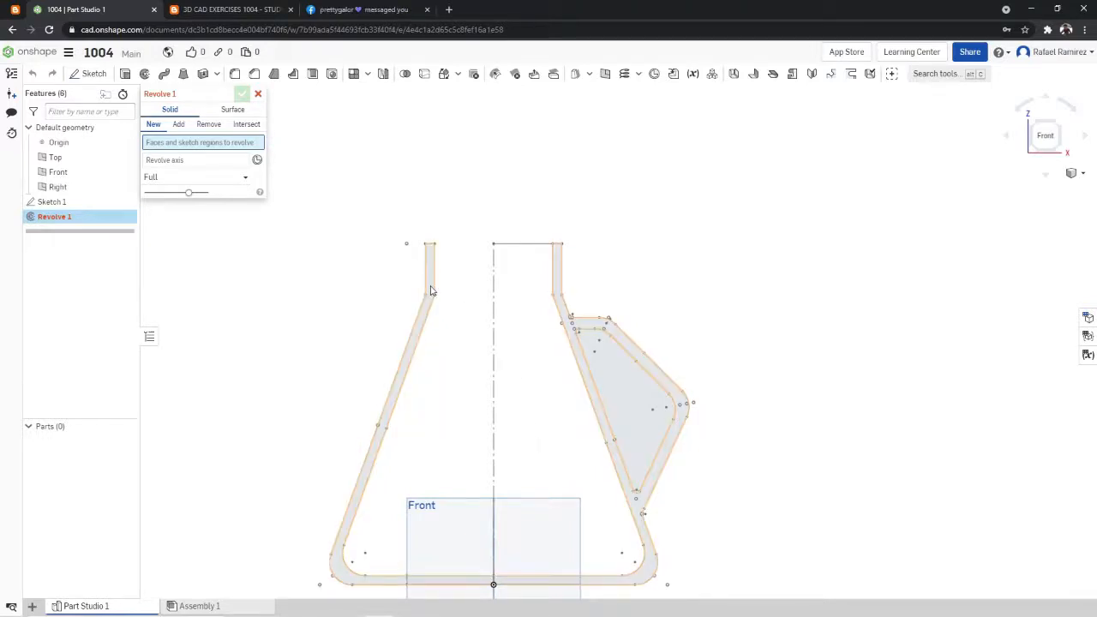
click(243, 94)
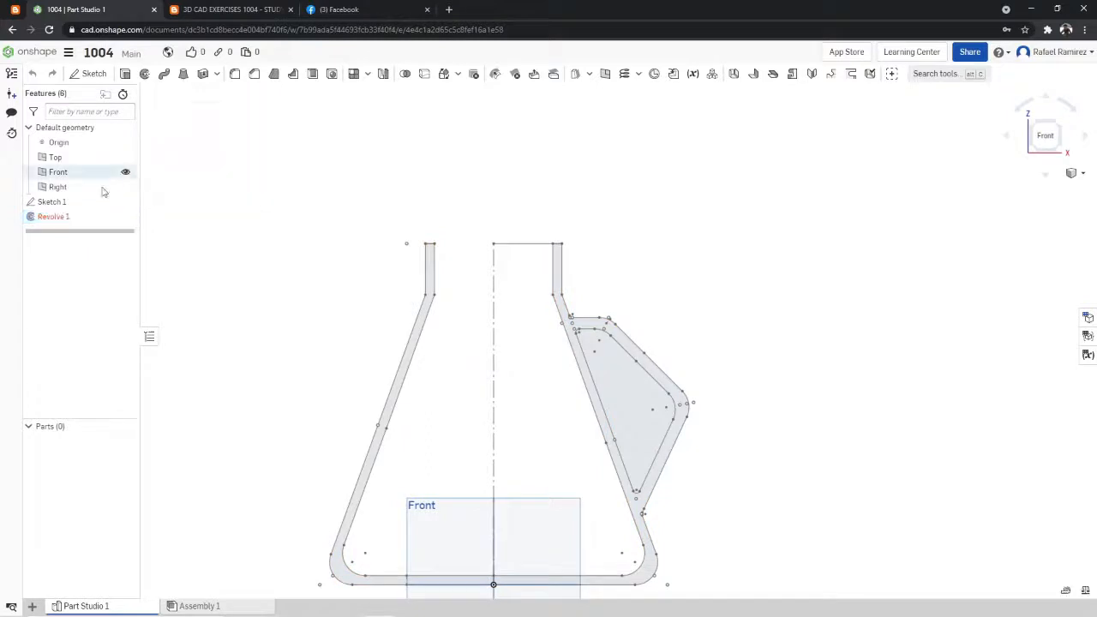
- Reopen Sketch 1 and draw a solid vertical line 300 long over the centerline, from the origin to the flask's top opening level
right_click(89, 202)
click(104, 220)
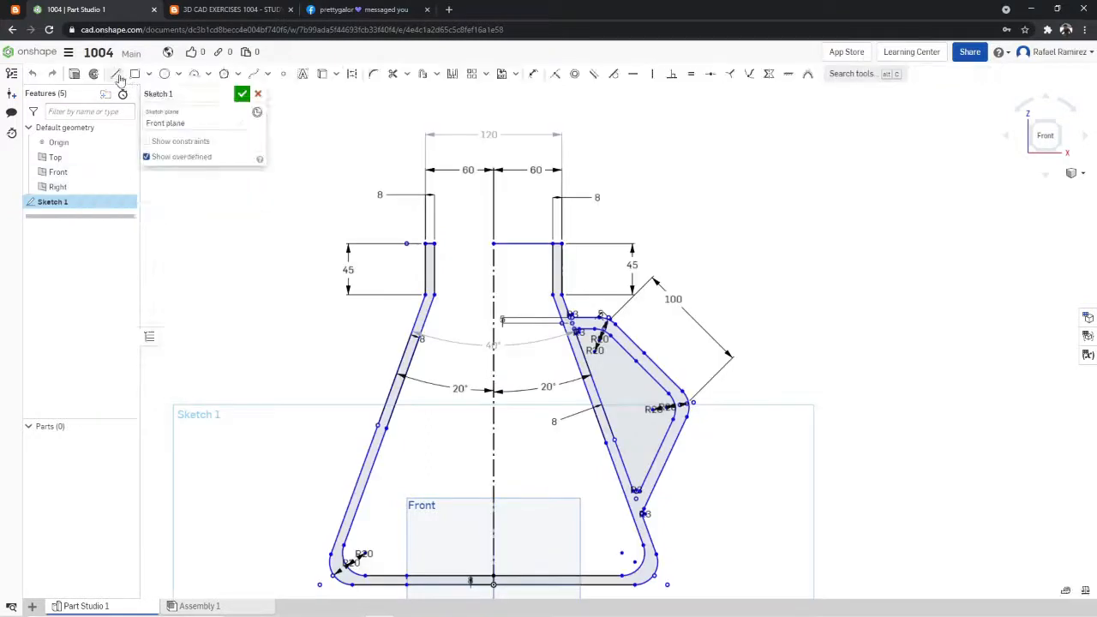
click(116, 74)
scroll(451, 517, down, 5)
scroll(485, 524, up, 5)
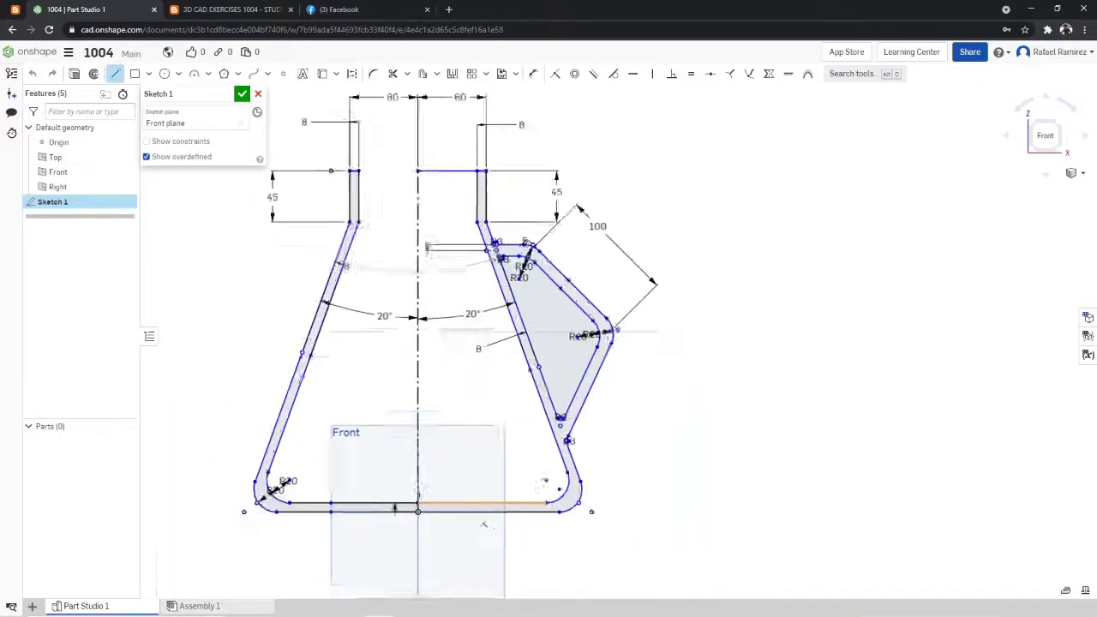
scroll(436, 504, up, 6)
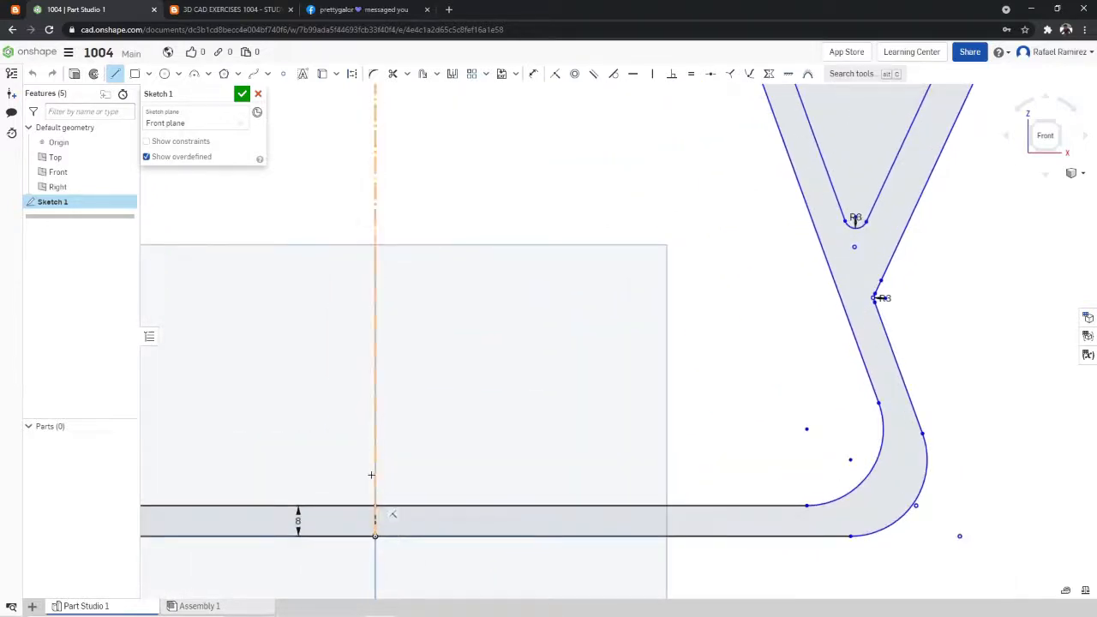
scroll(194, 206, down, 6)
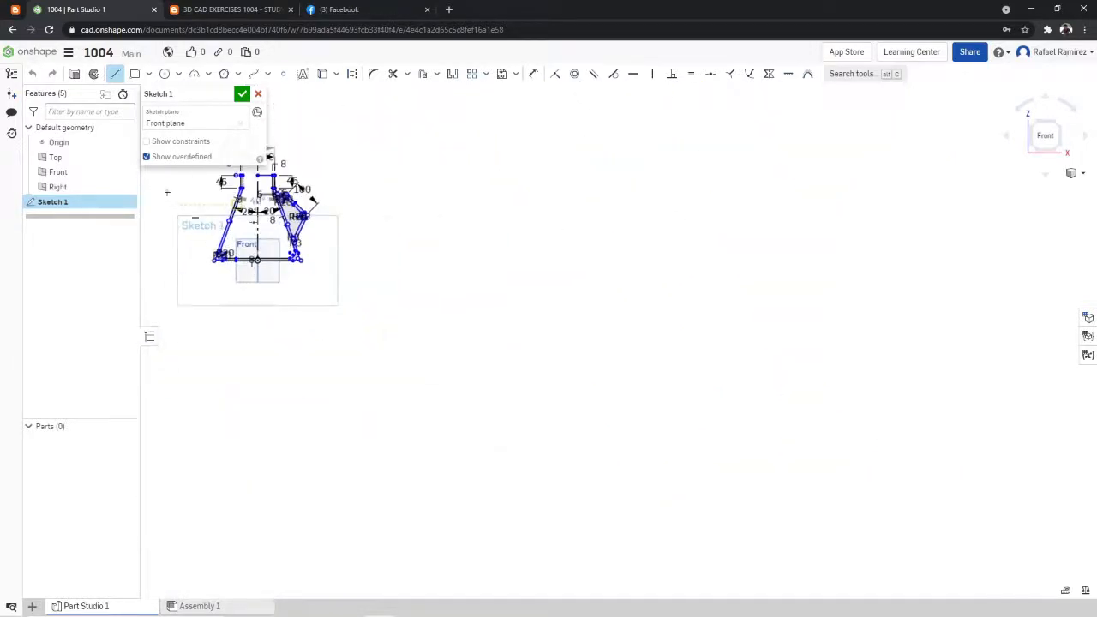
scroll(194, 206, up, 5)
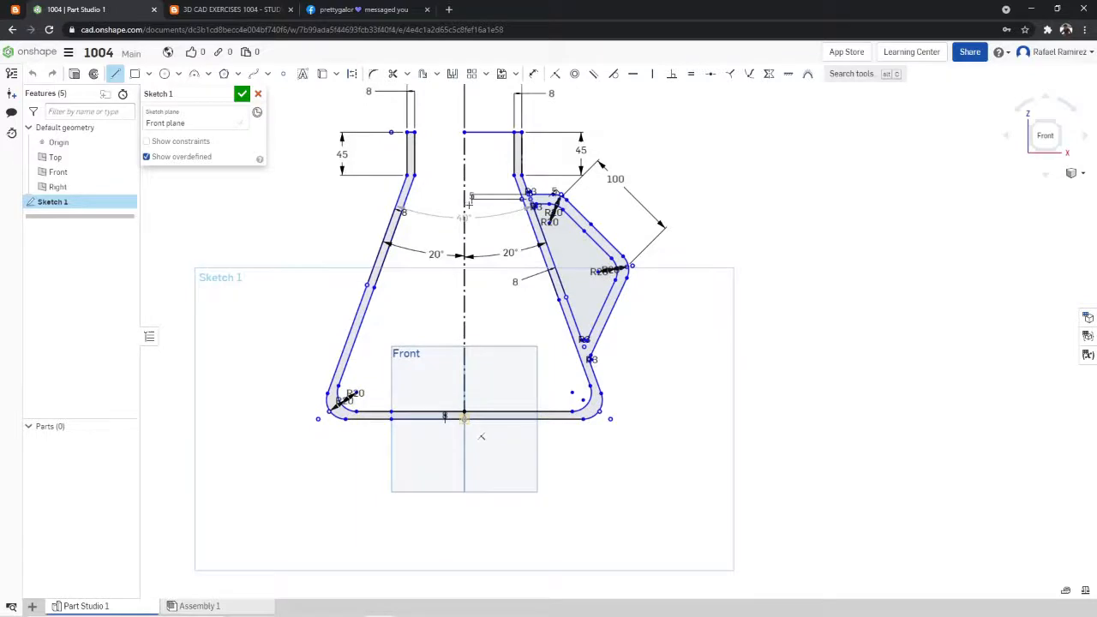
click(464, 417)
click(464, 132)
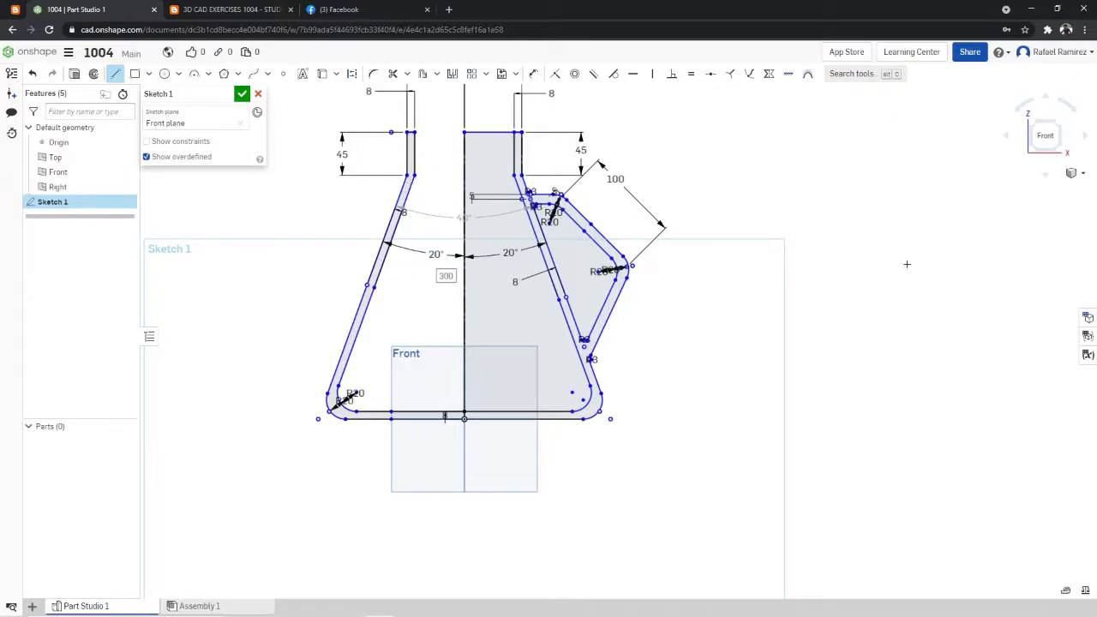
click(256, 95)
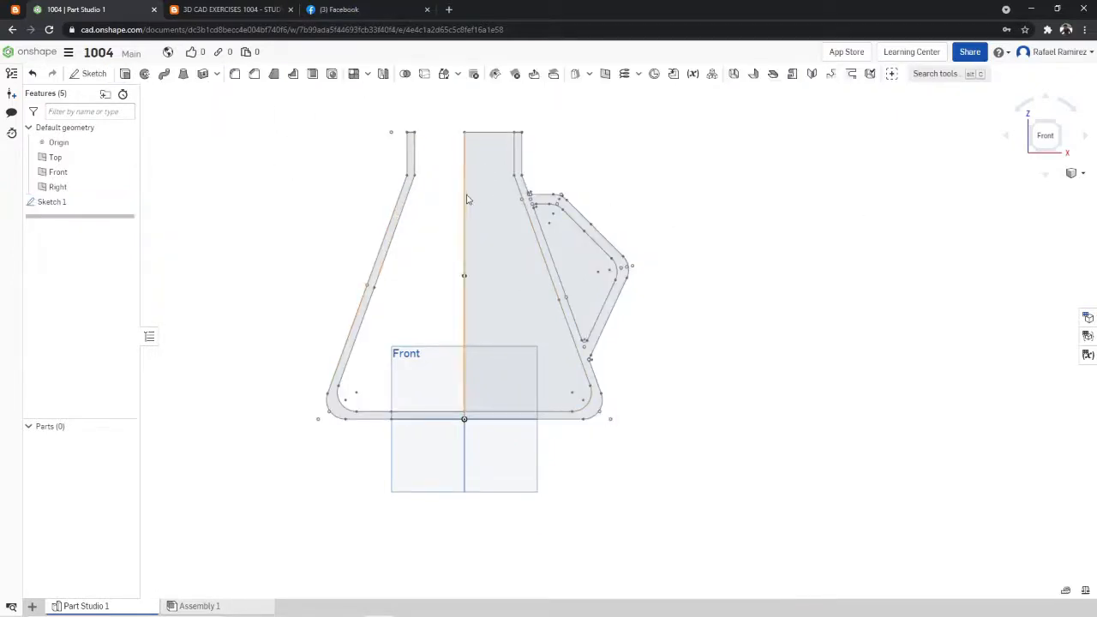
- Try a full revolve of the flask wall region opposite the handle about the solid vertical center line, as a new solid
click(145, 75)
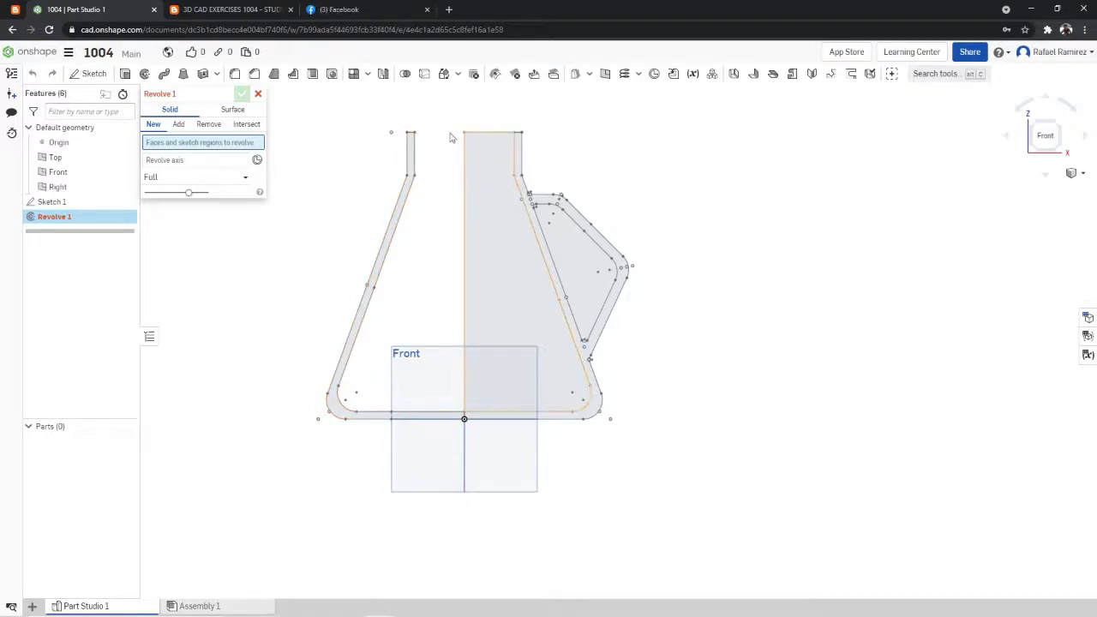
click(259, 11)
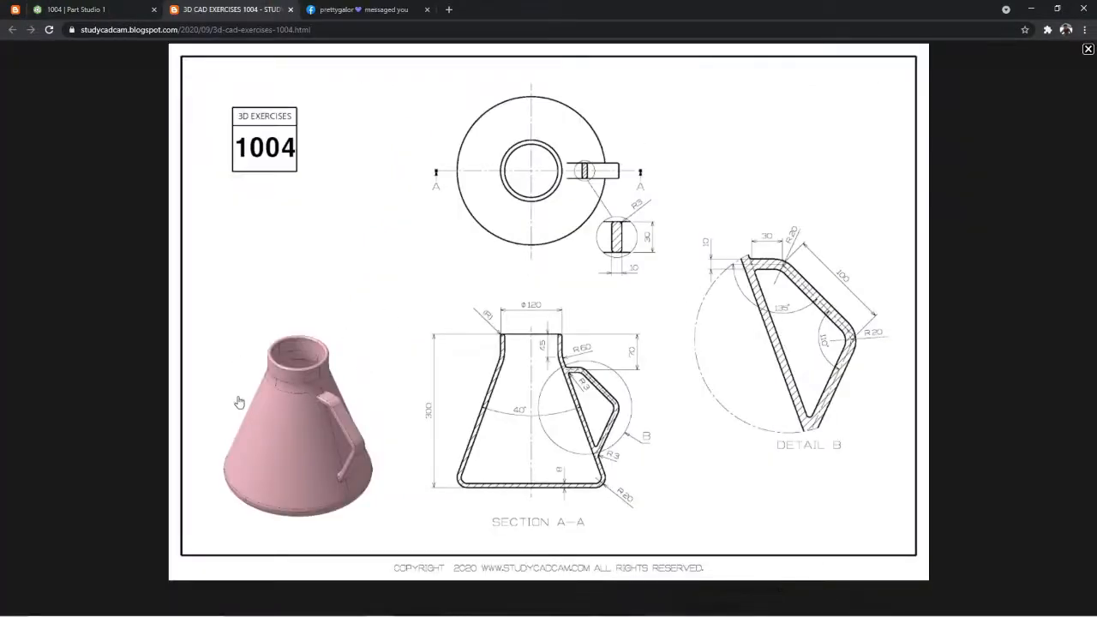
click(138, 8)
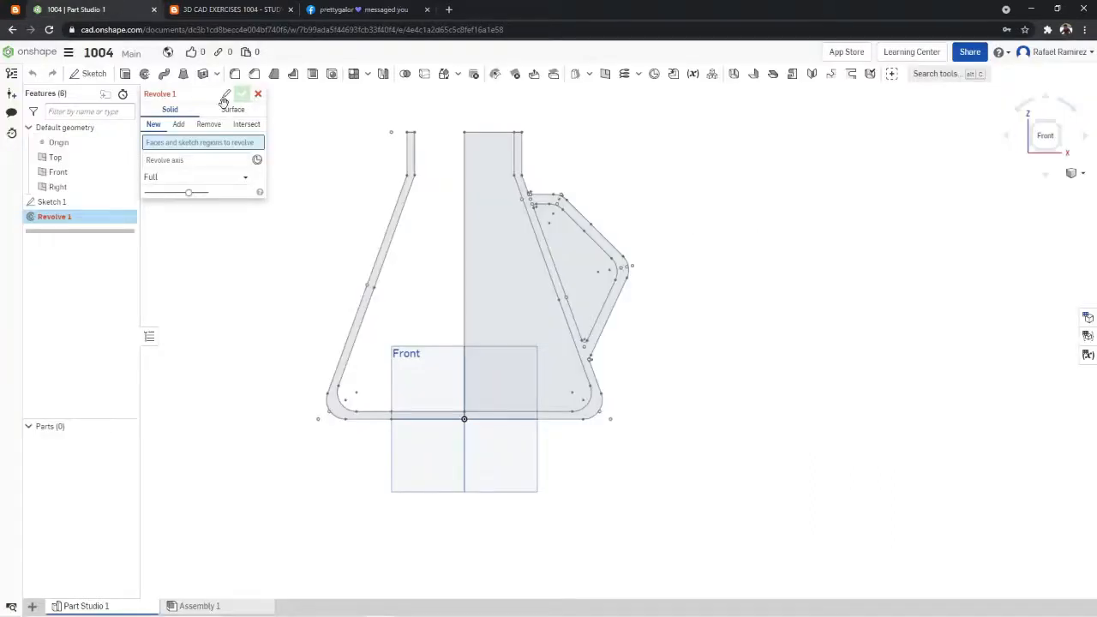
right_click(407, 182)
key(Escape)
click(410, 201)
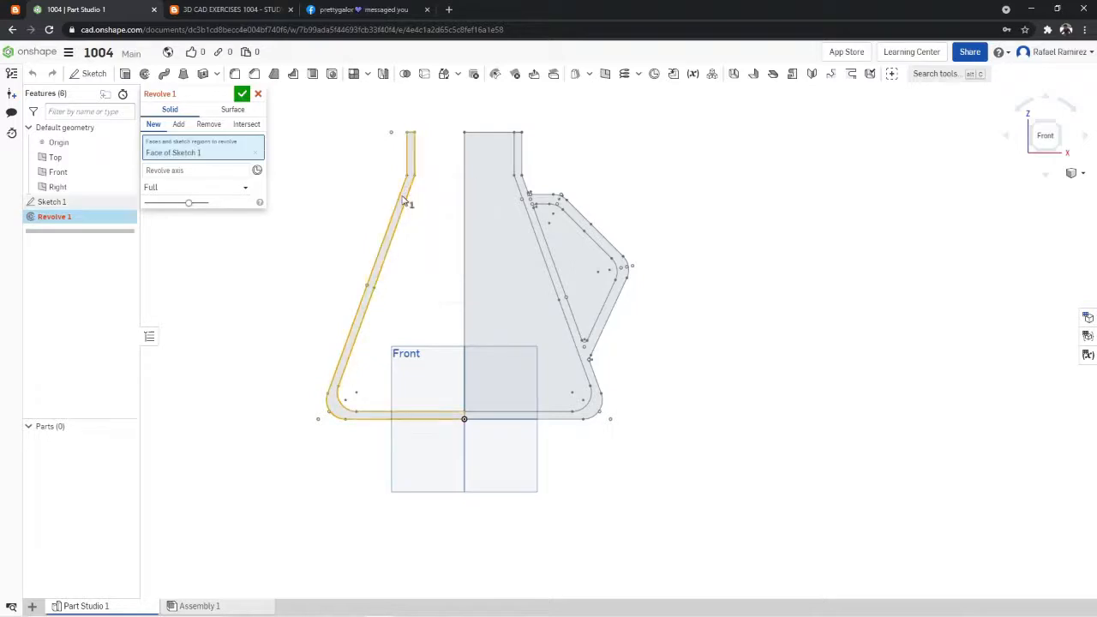
click(215, 174)
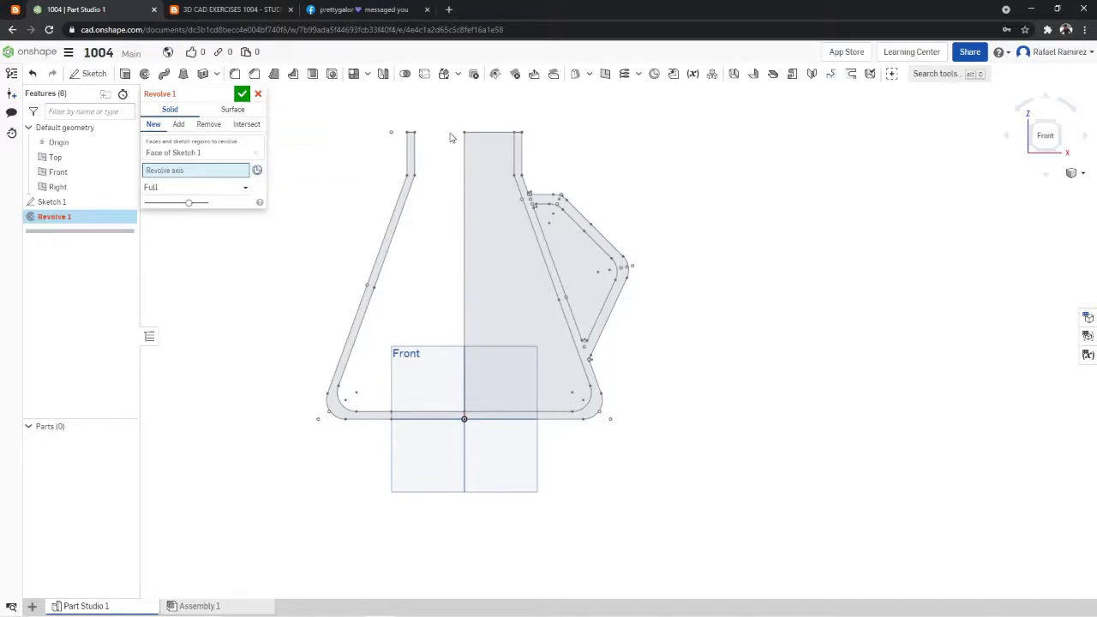
click(466, 187)
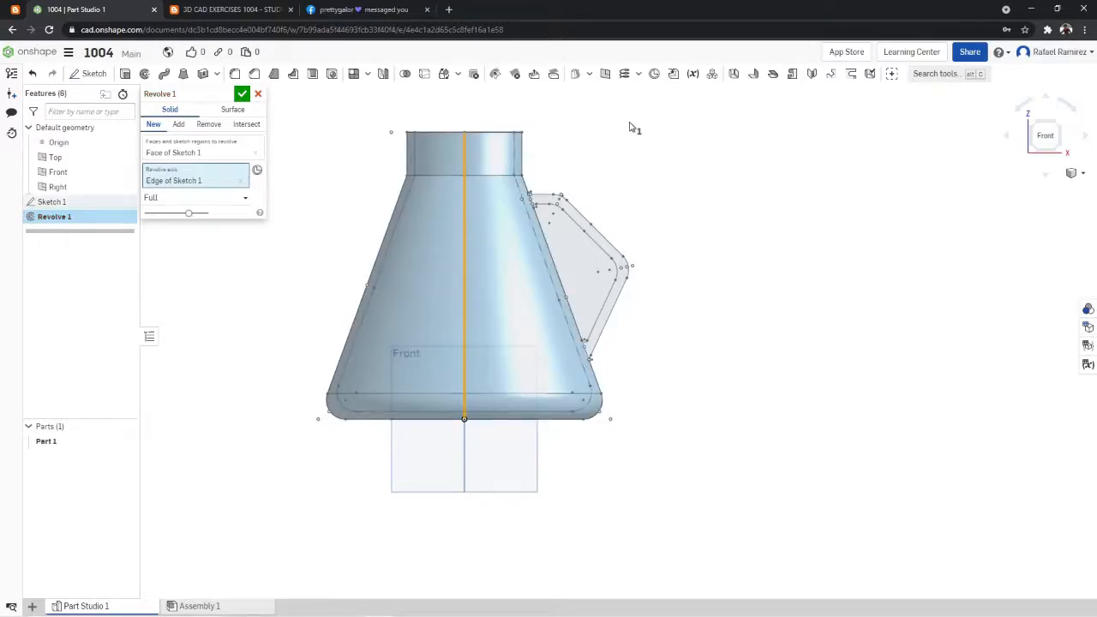
- Inspect the revolved flask preview from the front and from above, and cancel the Revolve
right_drag(630, 134, 693, 189)
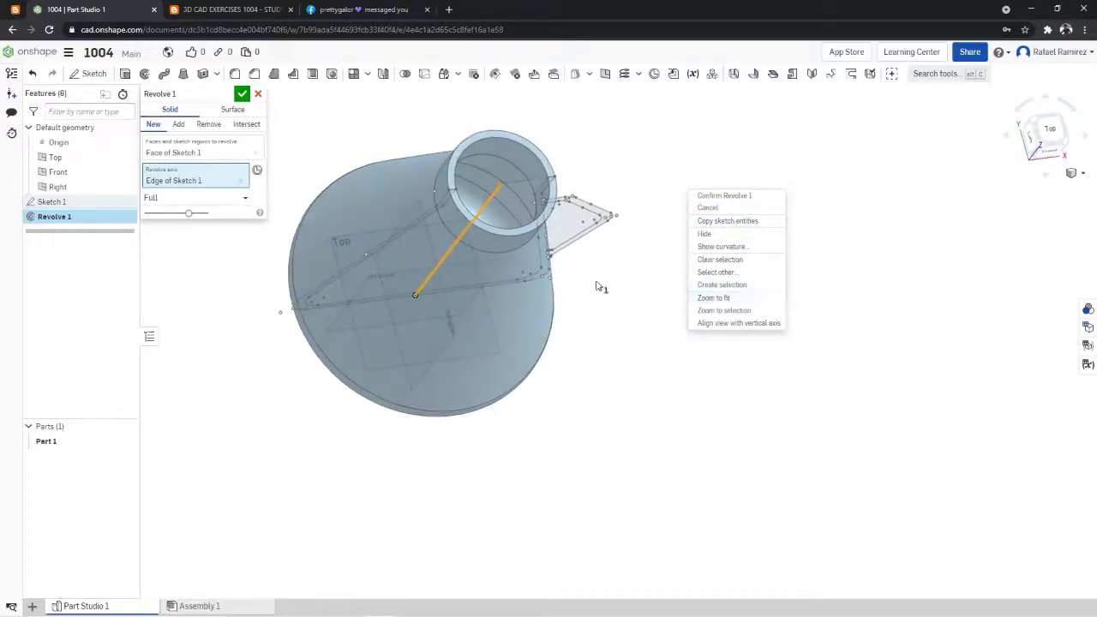
right_drag(597, 286, 901, 183)
click(1046, 137)
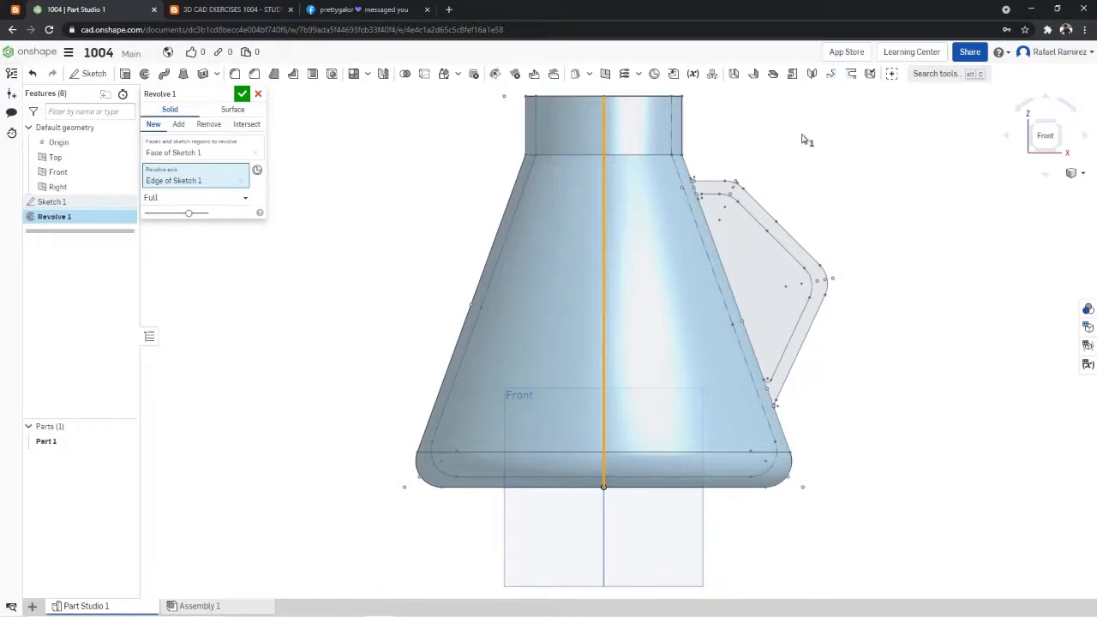
right_drag(606, 104, 604, 132)
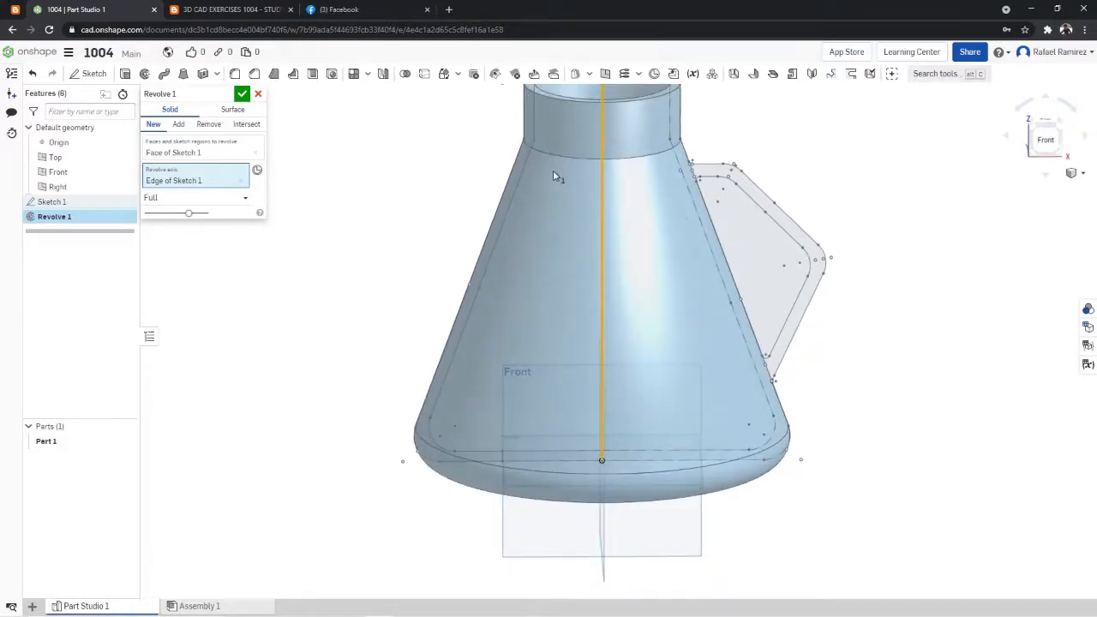
right_drag(786, 133, 758, 181)
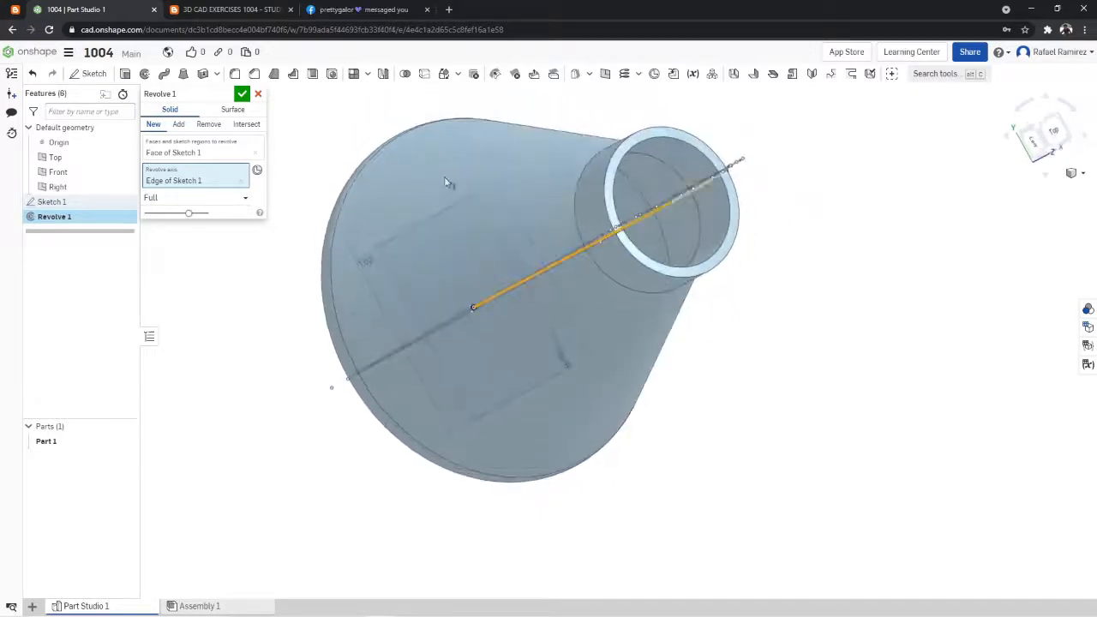
click(258, 93)
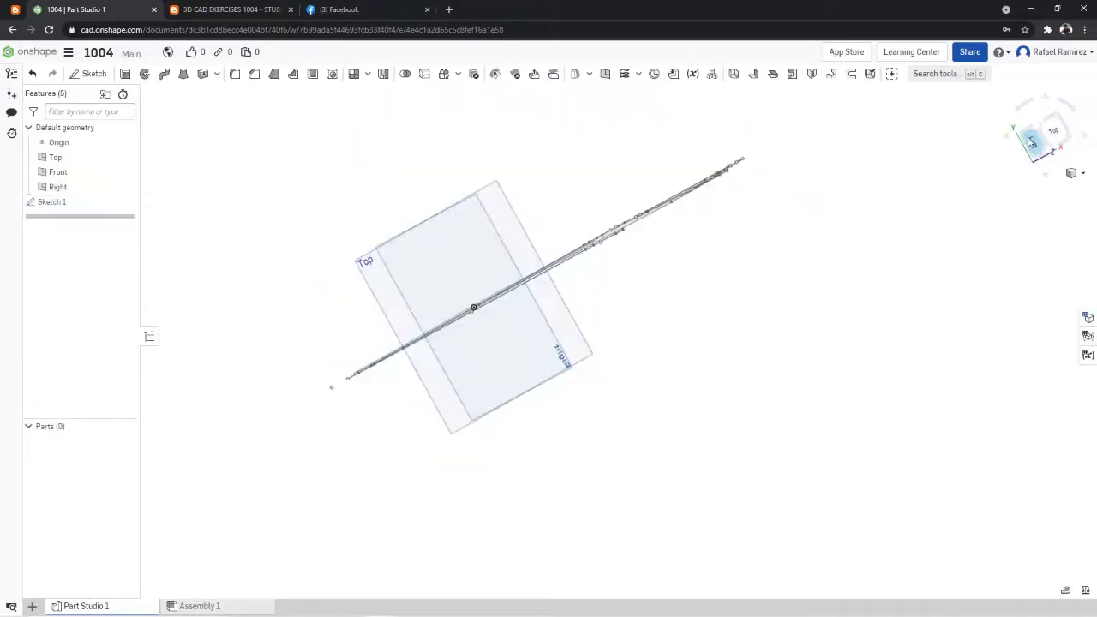
- Reopen Sketch 1 and close the top opening with a 52 long horizontal line from the inner neck wall opposite the handle to the center line
click(1051, 157)
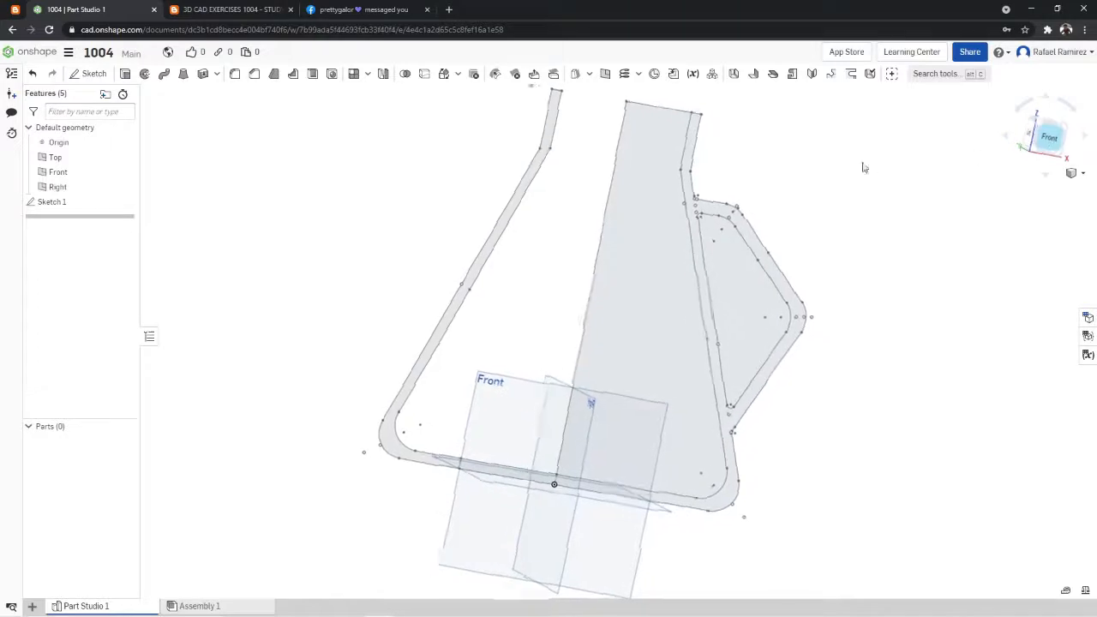
scroll(769, 156, down, 5)
scroll(755, 117, up, 5)
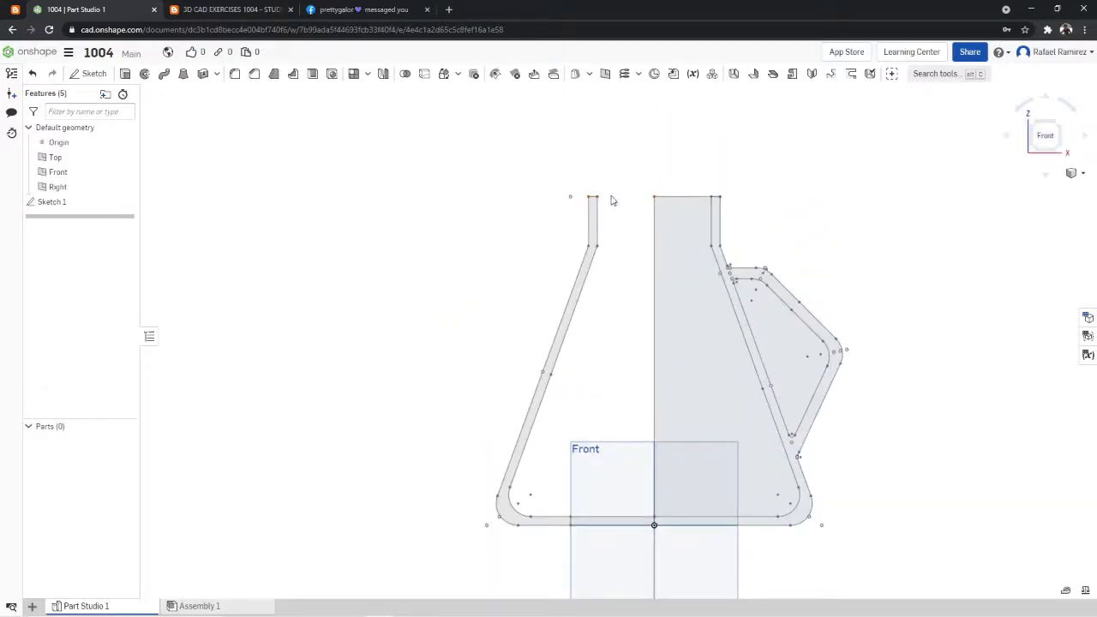
right_click(40, 203)
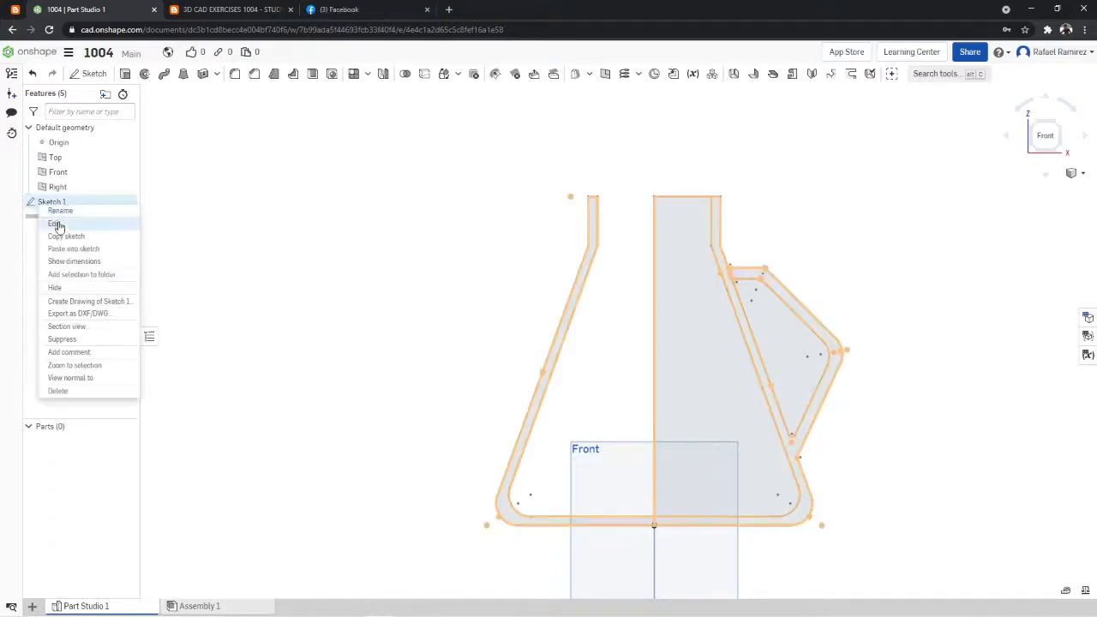
click(115, 75)
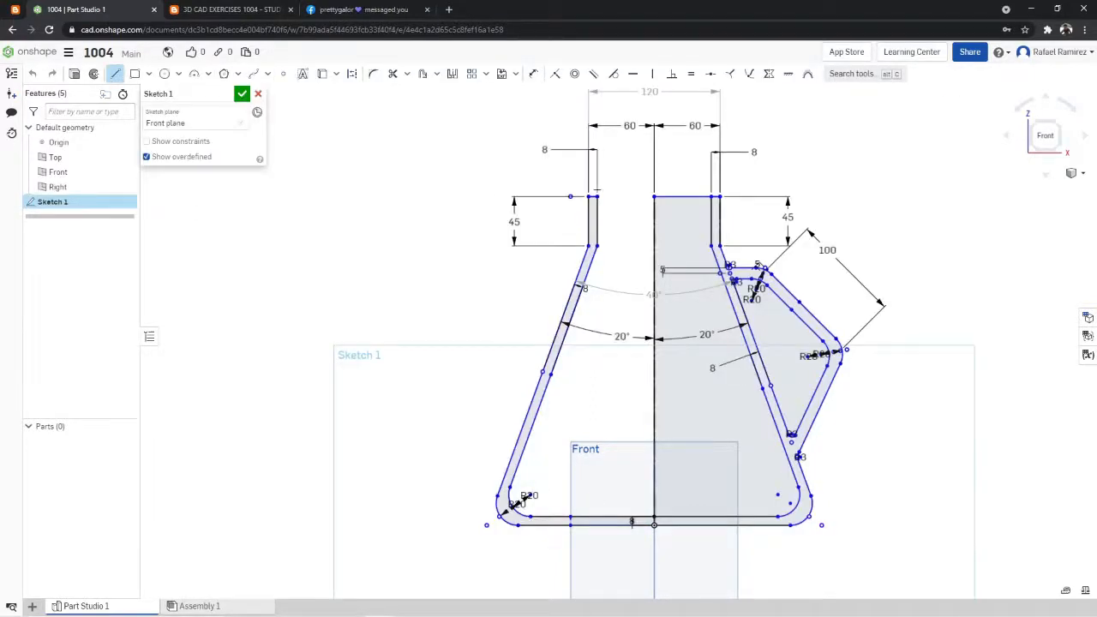
click(598, 197)
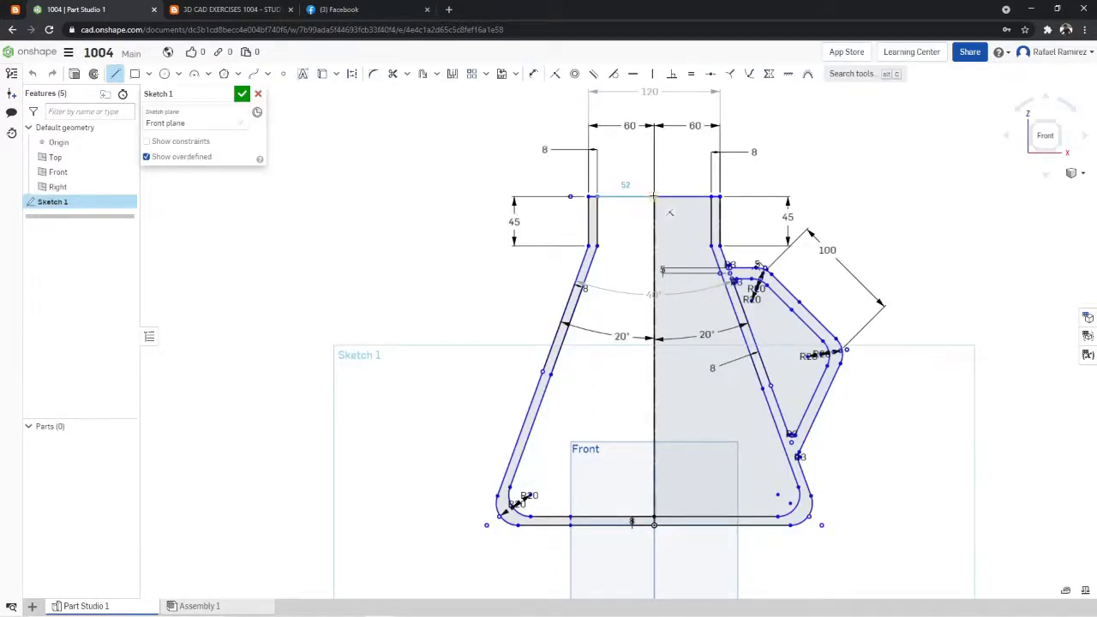
click(655, 196)
click(242, 94)
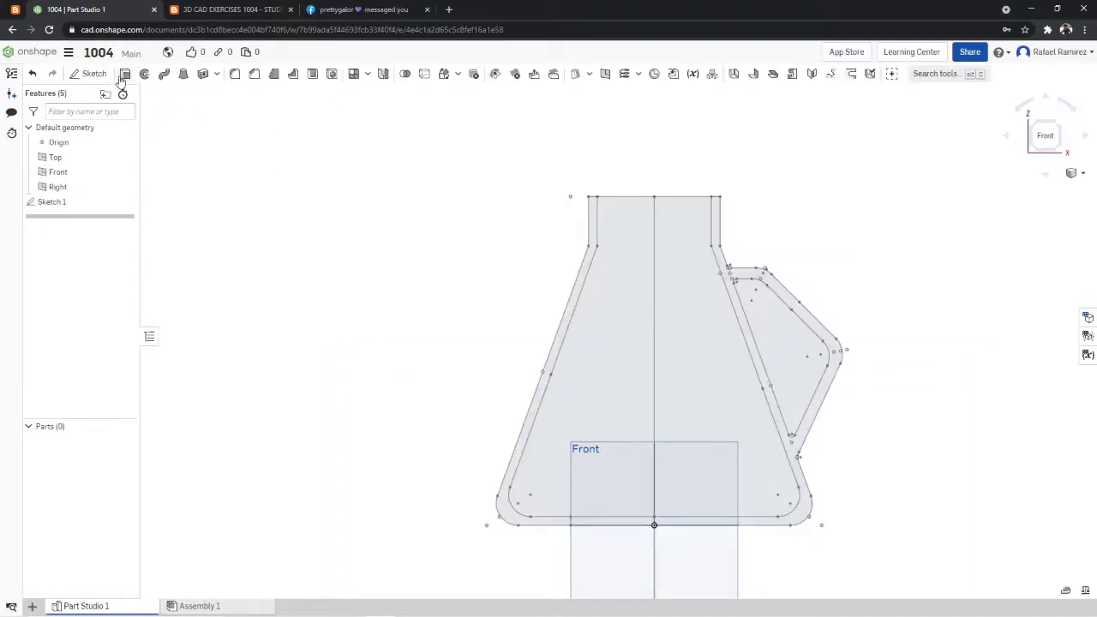
- Try a full revolve of both the flask wall and interior regions opposite the handle about the vertical center line, as a new solid
click(144, 73)
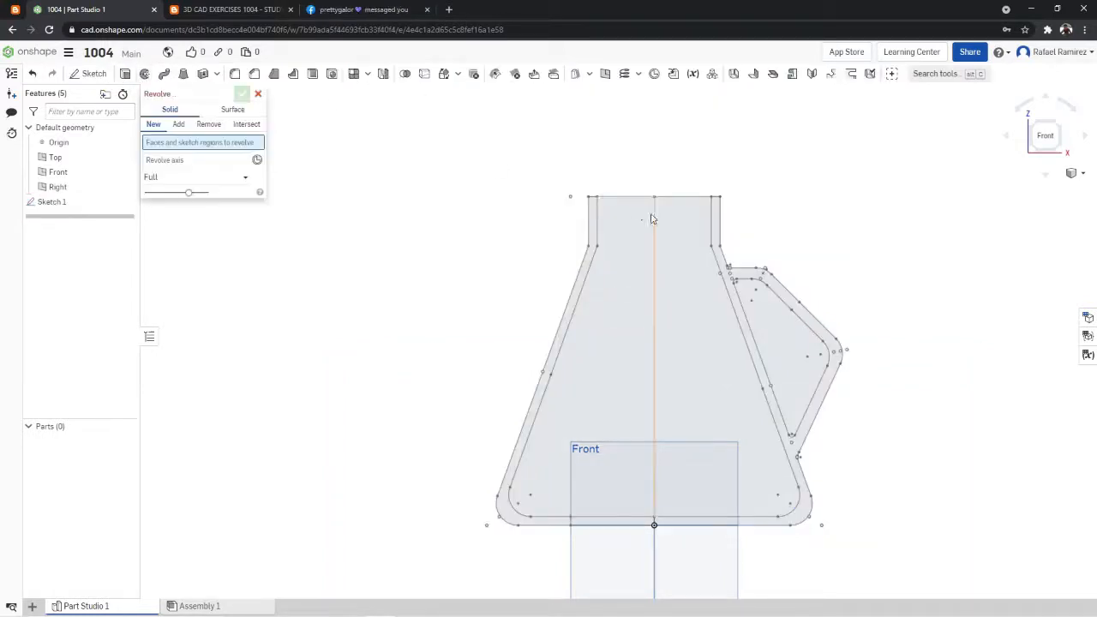
click(598, 210)
click(591, 209)
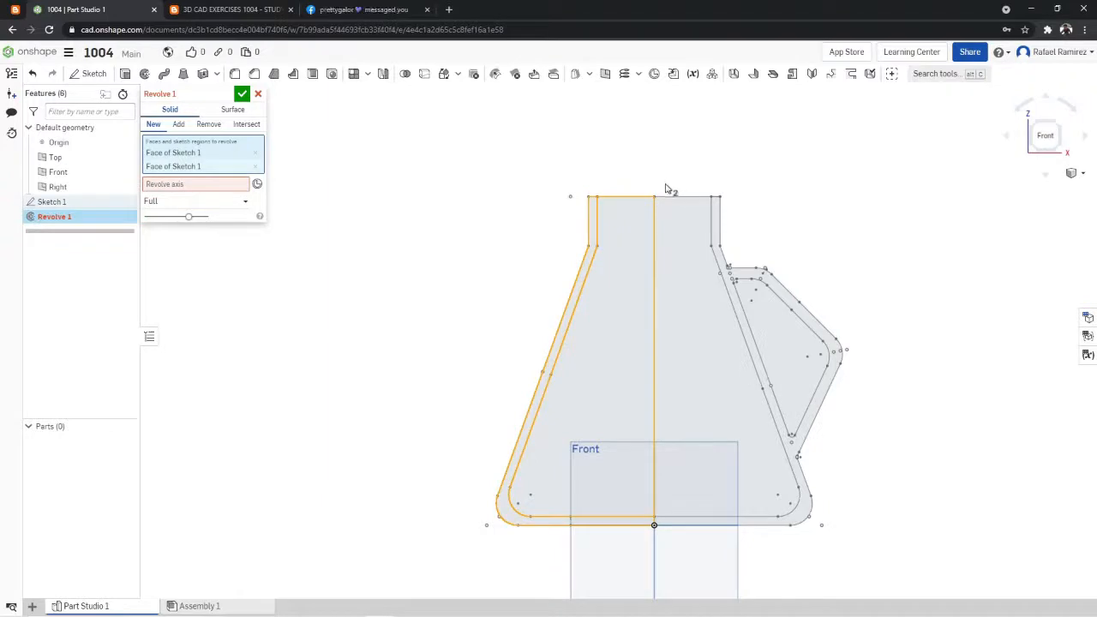
click(595, 224)
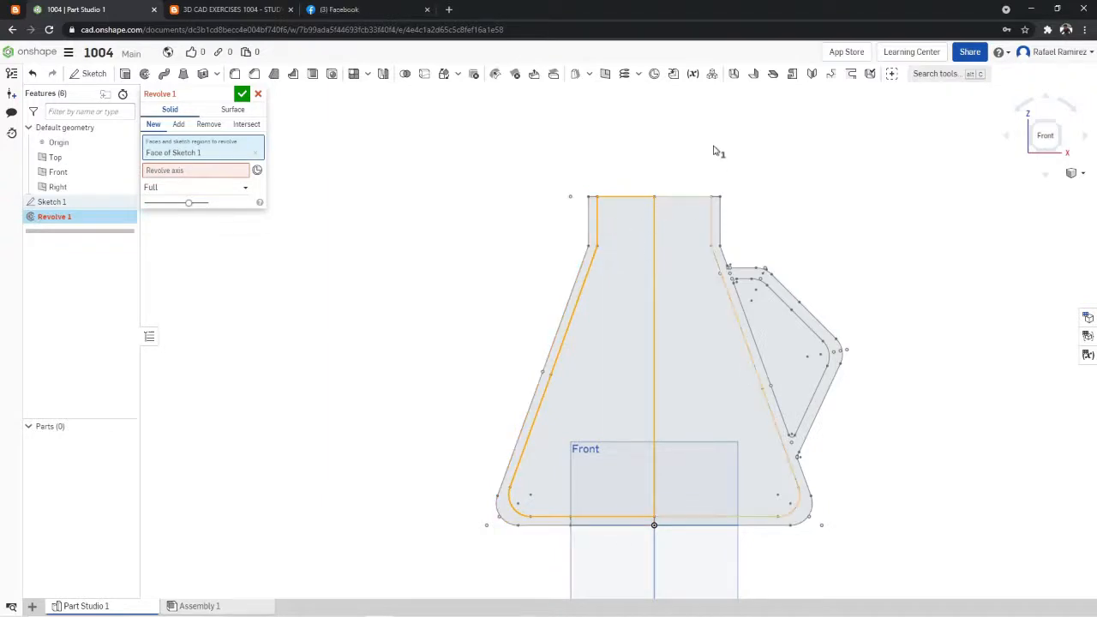
click(593, 229)
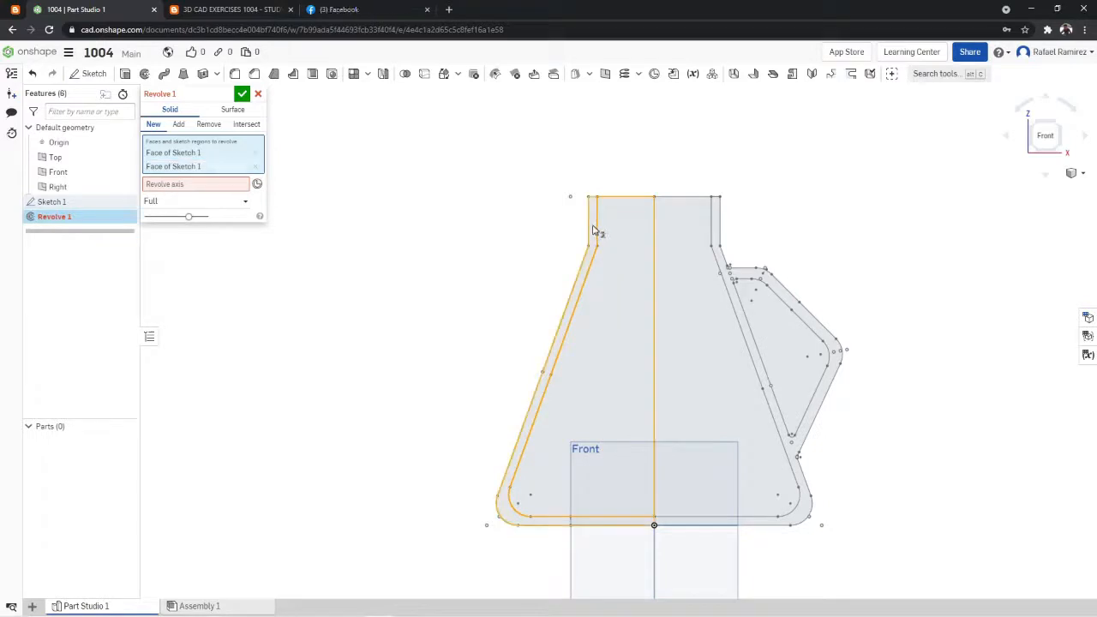
click(219, 186)
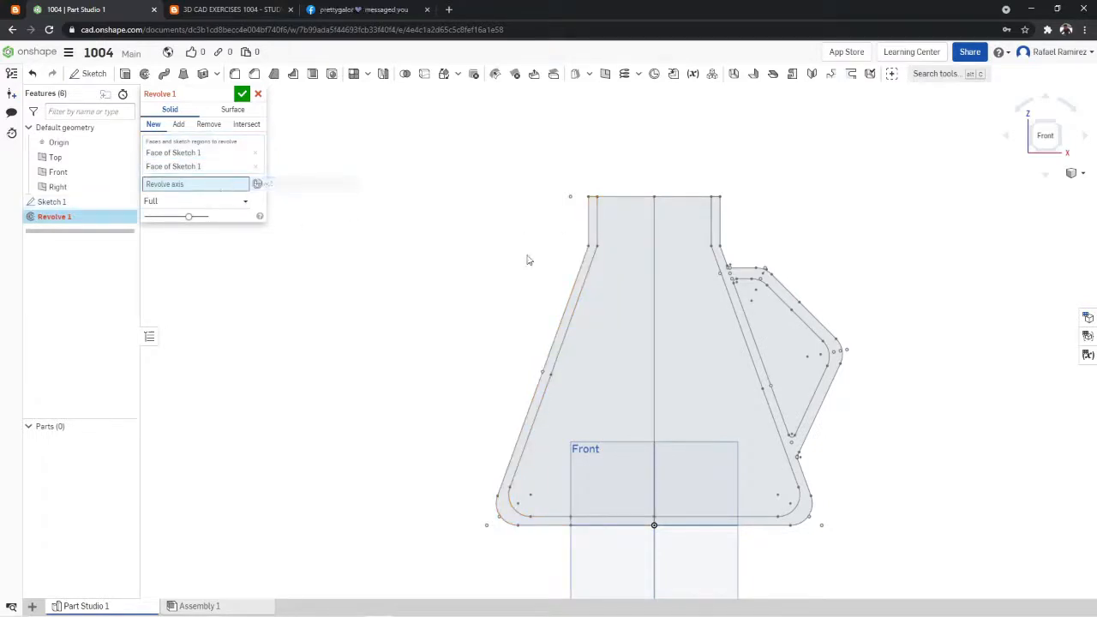
click(655, 289)
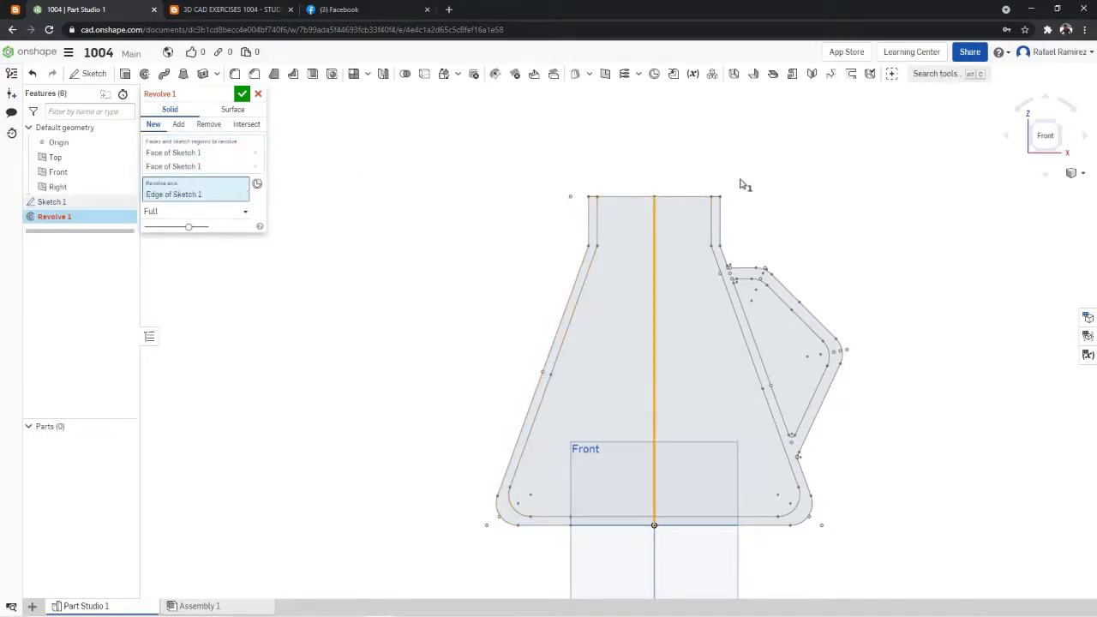
- Inspect the revolve preview from above, compare it with the exercise 1004 reference drawing, and cancel the Revolve
mouse_move(745, 181)
right_down()
mouse_move(774, 206)
mouse_move(658, 227)
right_up()
mouse_move(784, 213)
right_down()
mouse_move(774, 235)
mouse_move(803, 245)
right_up()
click(231, 10)
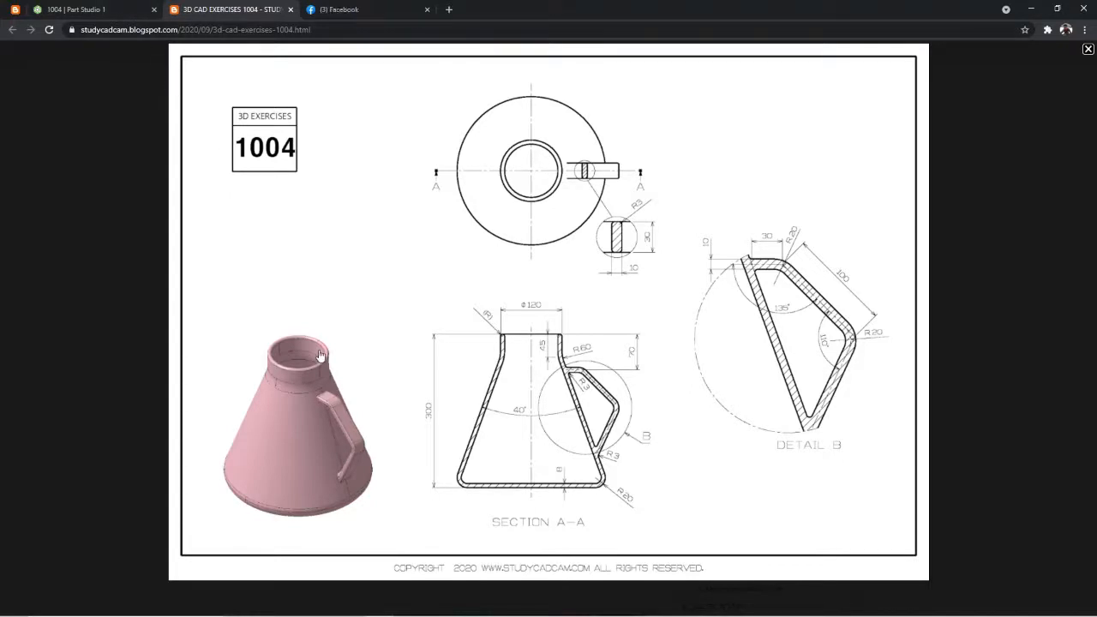
click(113, 7)
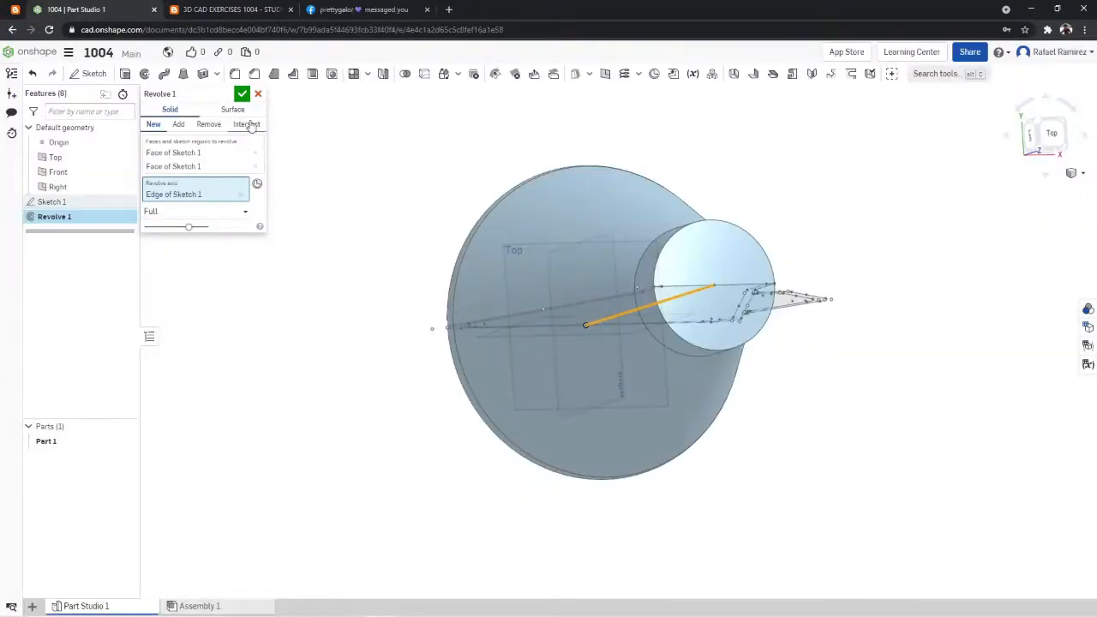
click(244, 95)
right_drag(345, 278, 351, 134)
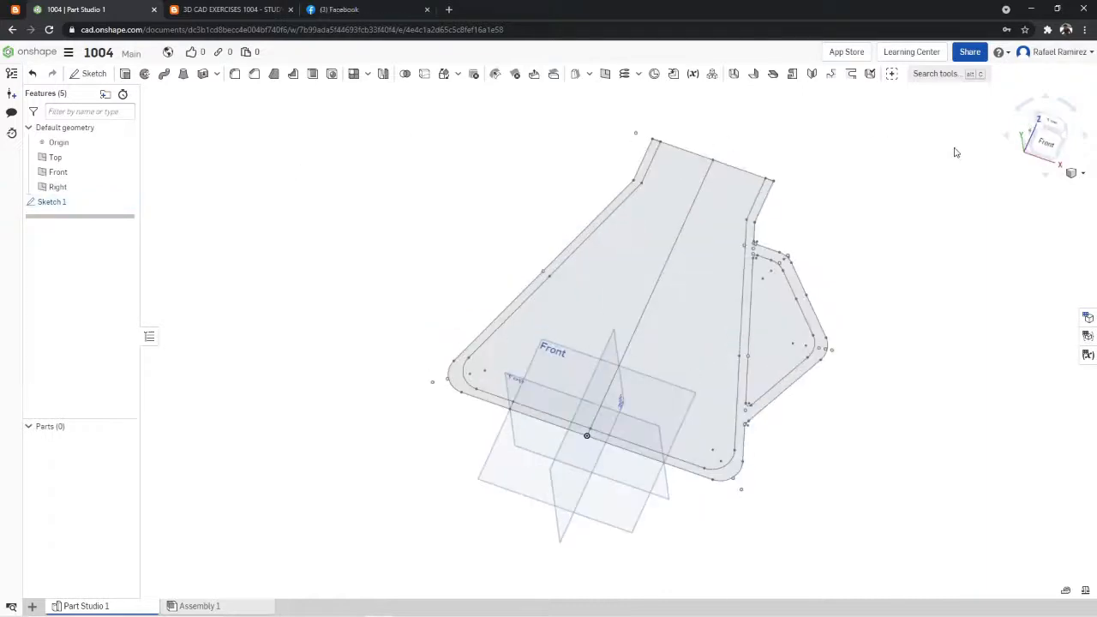
- Reopen Sketch 1 and trim away the horizontal line closing the top opening between the neck wall opposite the handle and the center line
click(1044, 145)
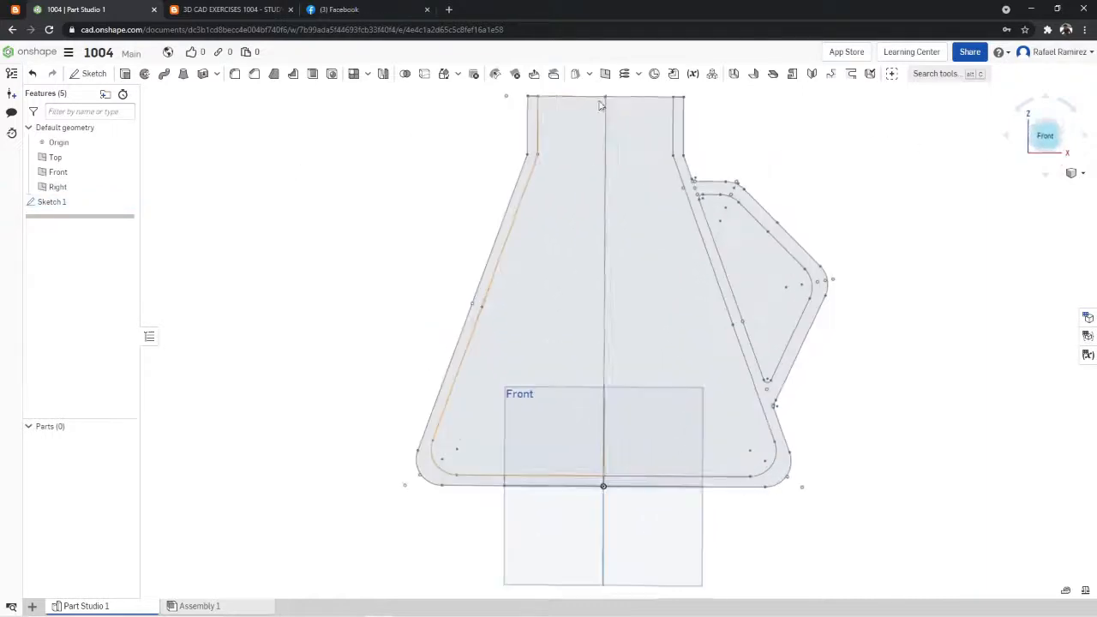
click(48, 203)
right_click(48, 203)
click(67, 235)
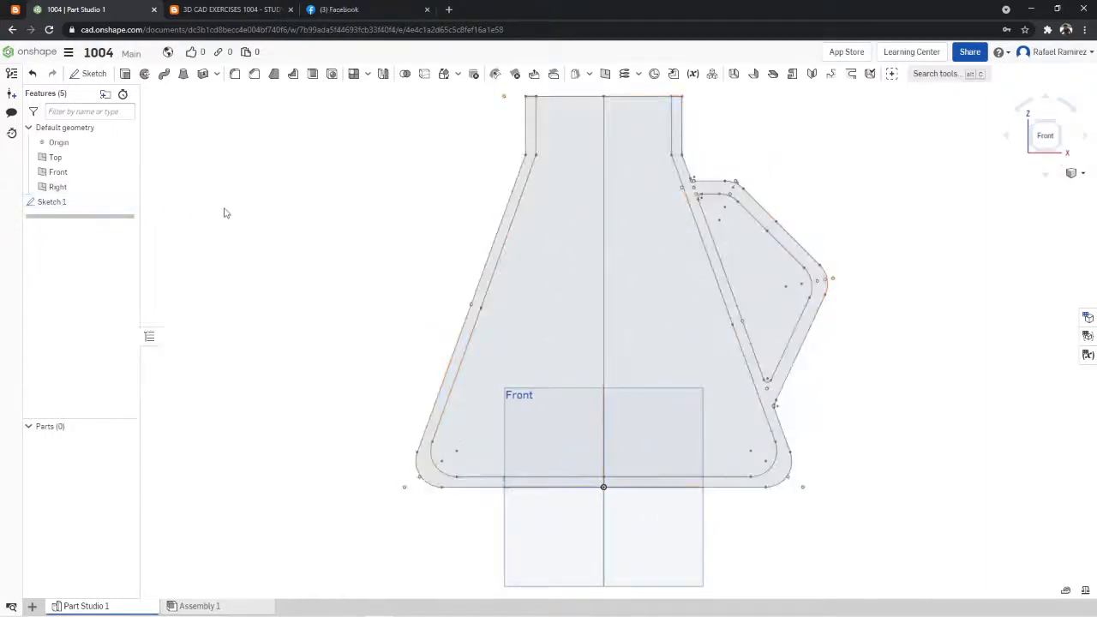
click(56, 203)
right_click(59, 204)
click(67, 225)
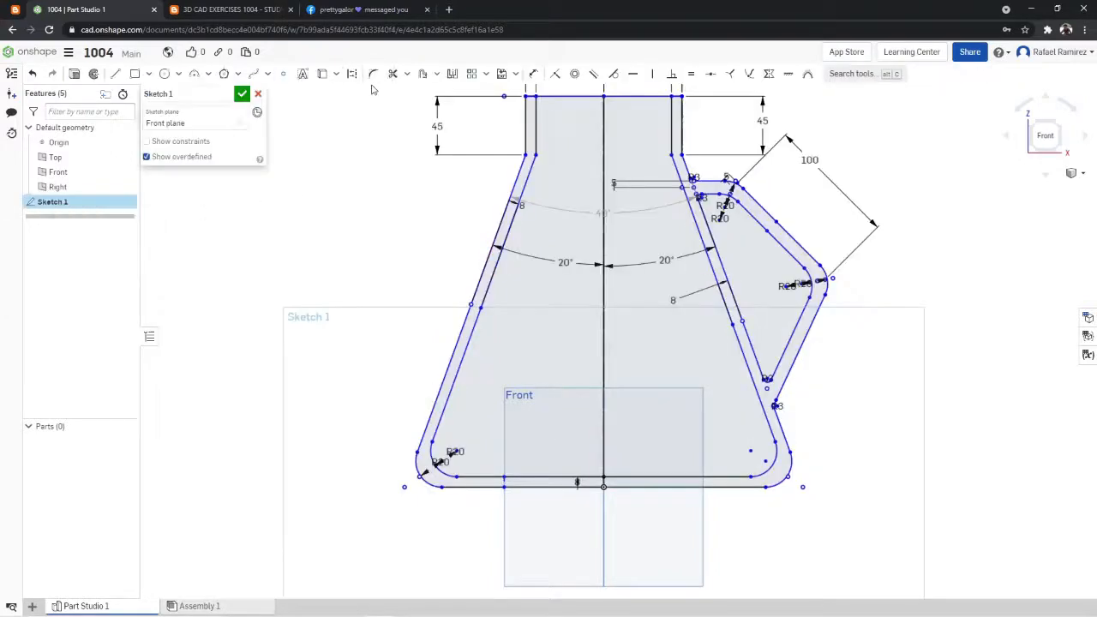
click(393, 73)
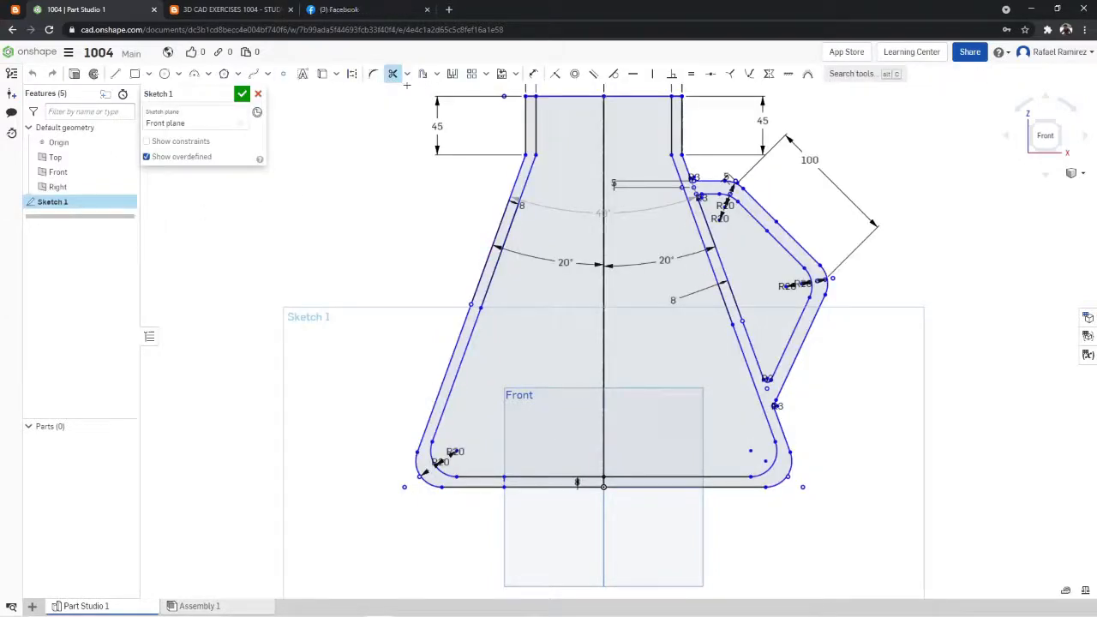
click(558, 96)
click(244, 95)
- Revolve only the flask wall region opposite the handle a full turn about the vertical center line, as a new solid
scroll(455, 120, down, 5)
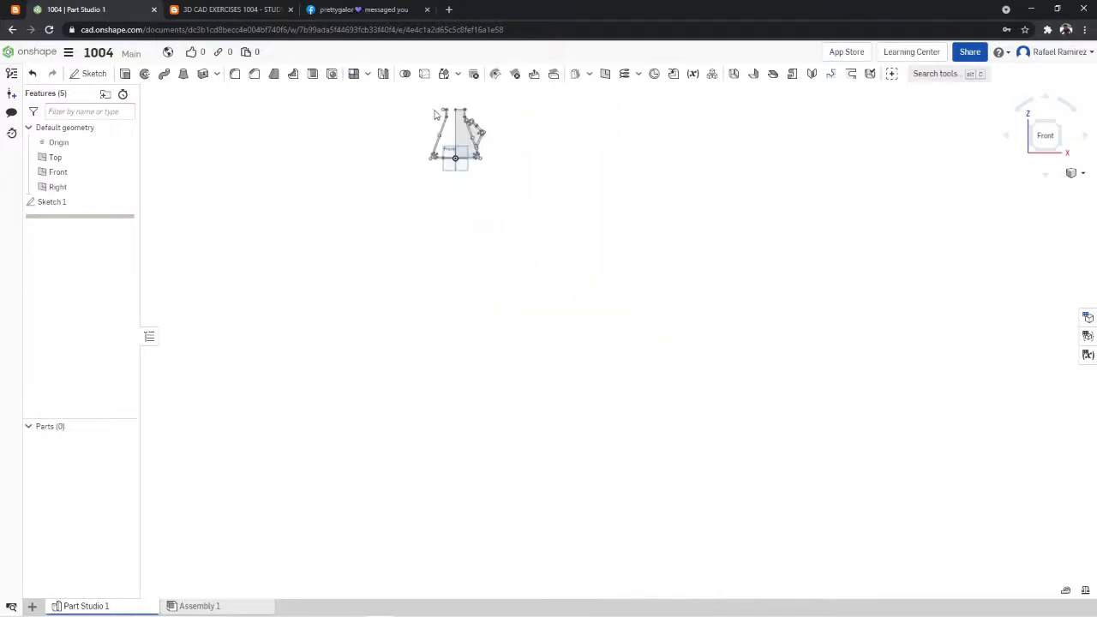
scroll(463, 111, up, 3)
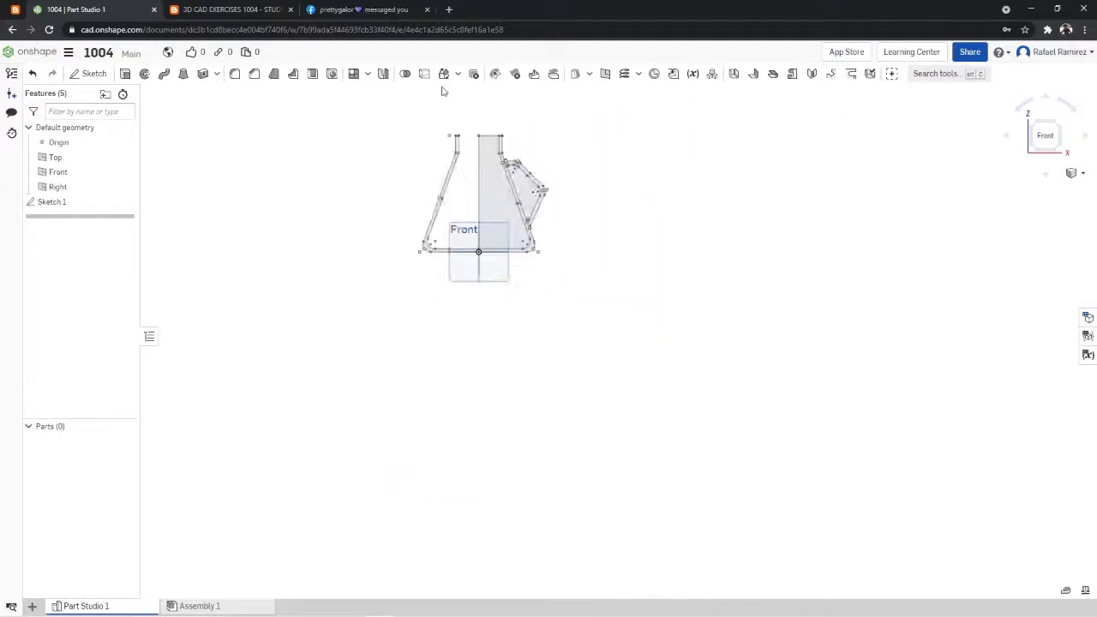
click(144, 73)
click(470, 257)
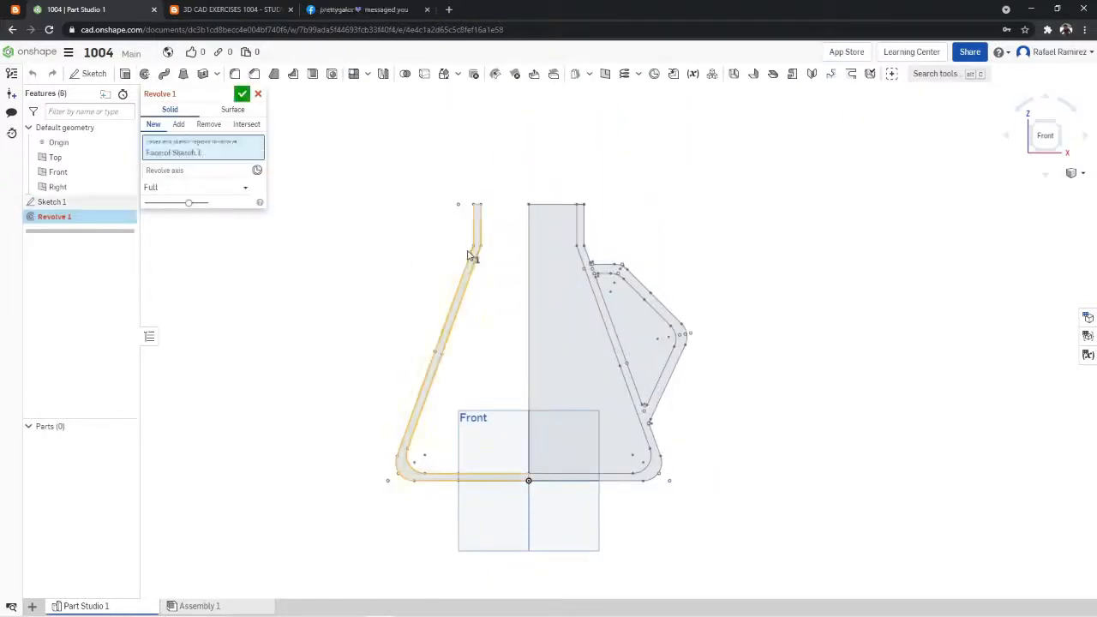
click(529, 288)
right_drag(655, 204, 656, 239)
click(243, 94)
- Inspect the hollow revolved flask and its neck opening from several angles, including an isometric view
right_drag(644, 166, 786, 137)
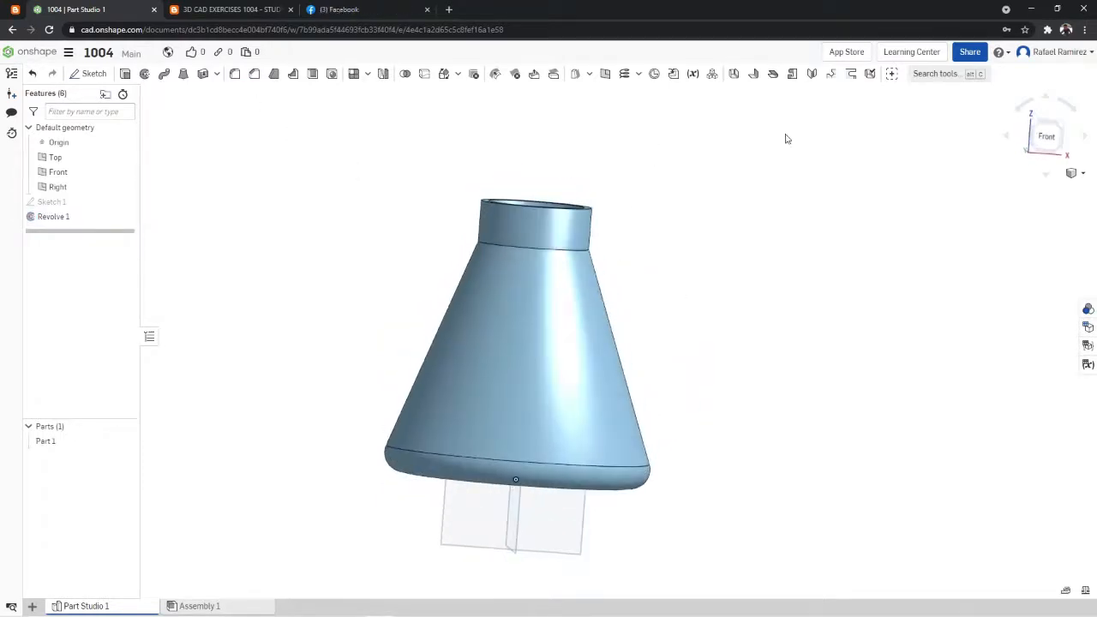
right_drag(716, 197, 638, 515)
right_click(771, 218)
click(810, 268)
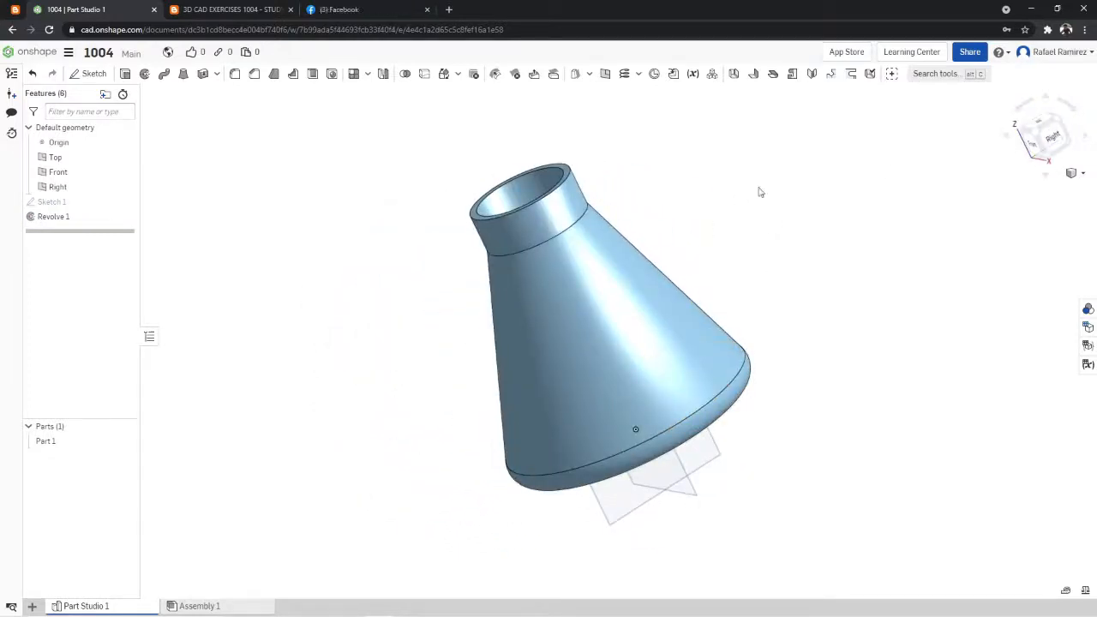
right_click(760, 189)
click(783, 235)
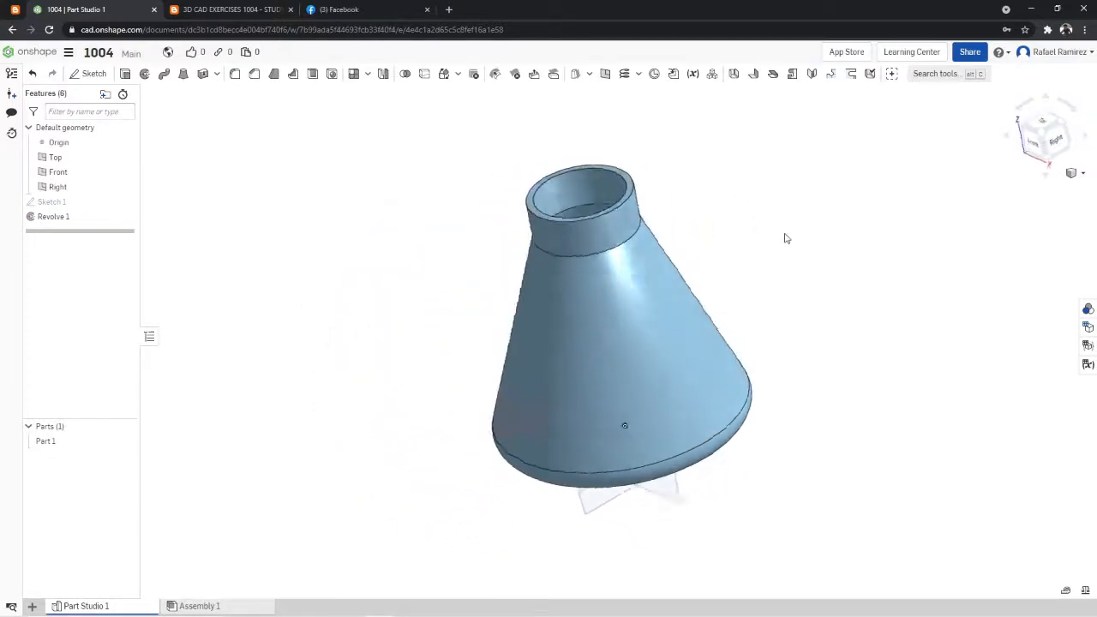
- Hide the flask solid Part 1 and show Sketch 1, seen from the front
click(1035, 148)
scroll(828, 103, down, 5)
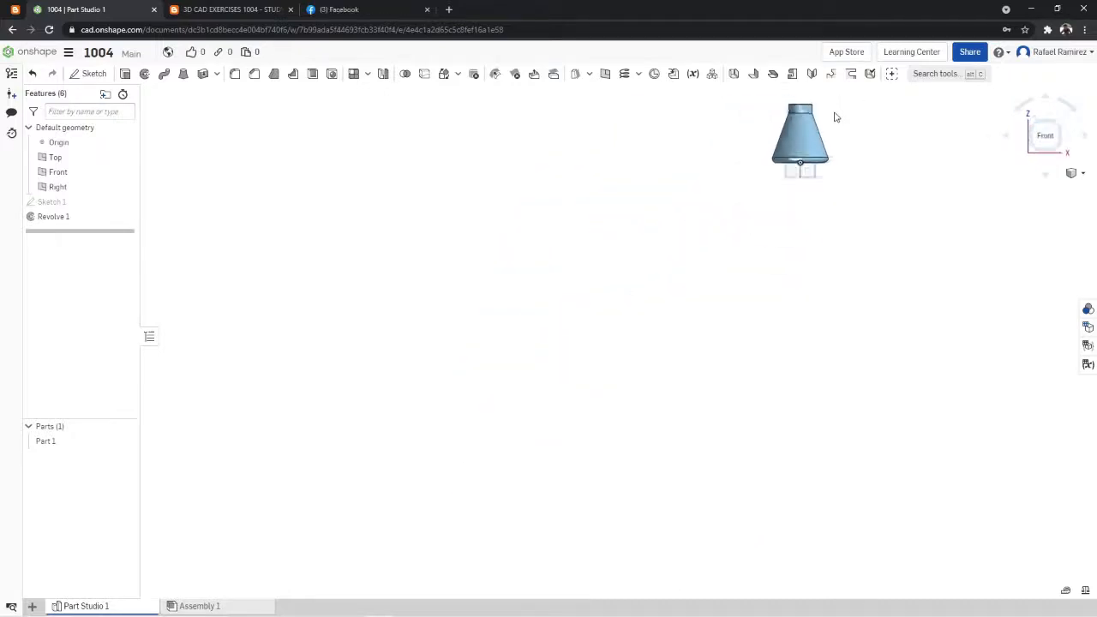
scroll(841, 101, up, 1)
scroll(841, 101, up, 4)
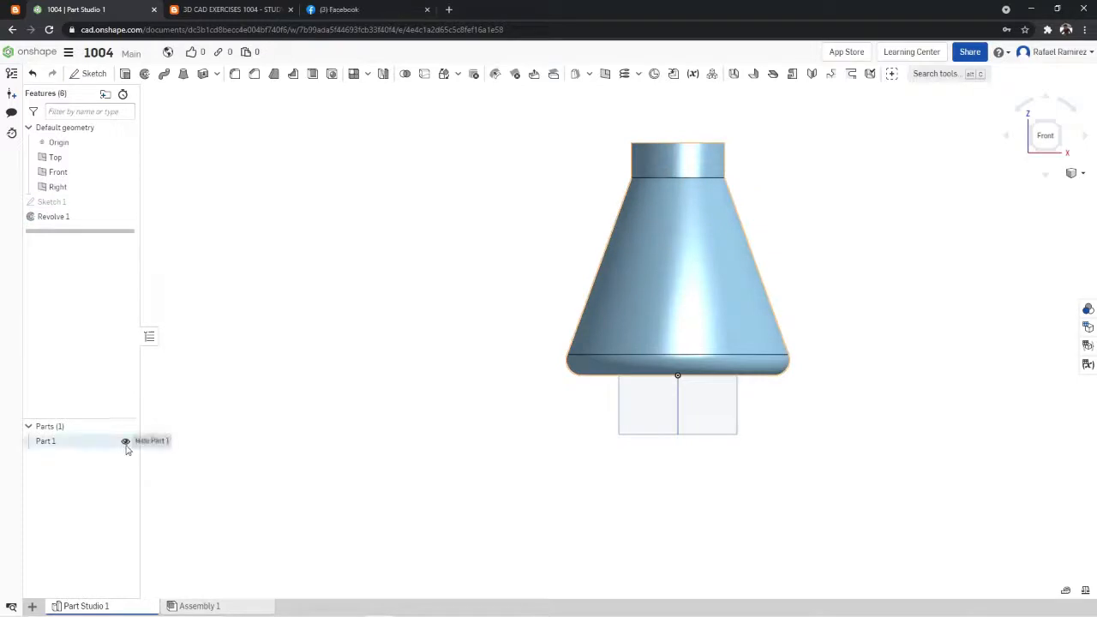
click(127, 443)
click(126, 201)
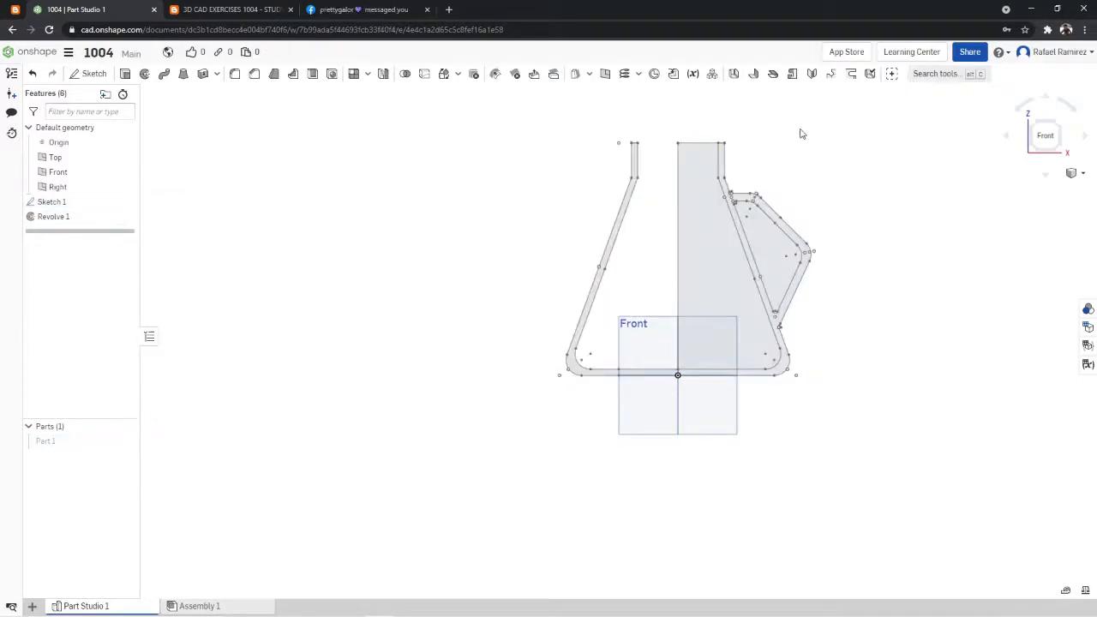
scroll(801, 131, up, 2)
scroll(806, 131, down, 2)
scroll(804, 155, up, 1)
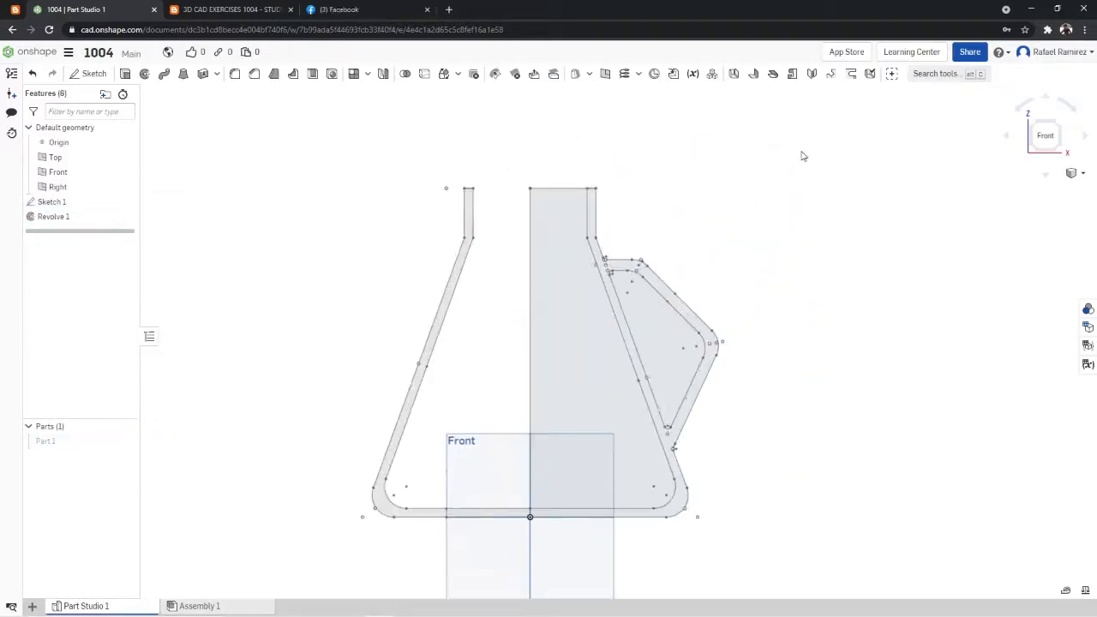
click(125, 74)
click(597, 281)
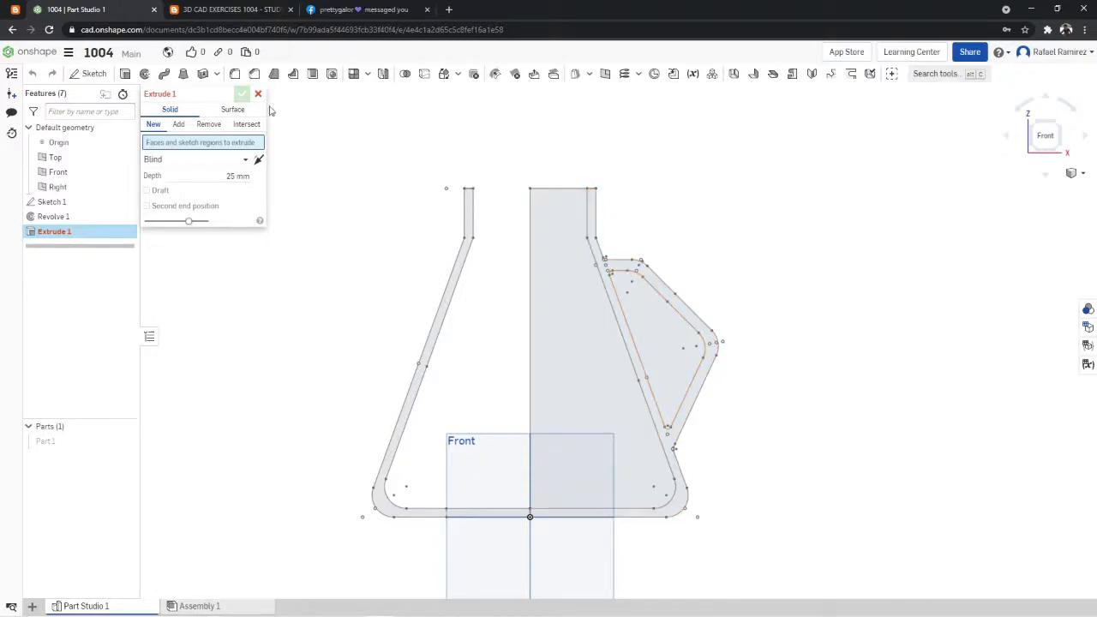
- Reopen Sketch 1 and close the flask's outer wall at the handle's upper joint with a line about 17.03 long
right_click(75, 203)
click(89, 221)
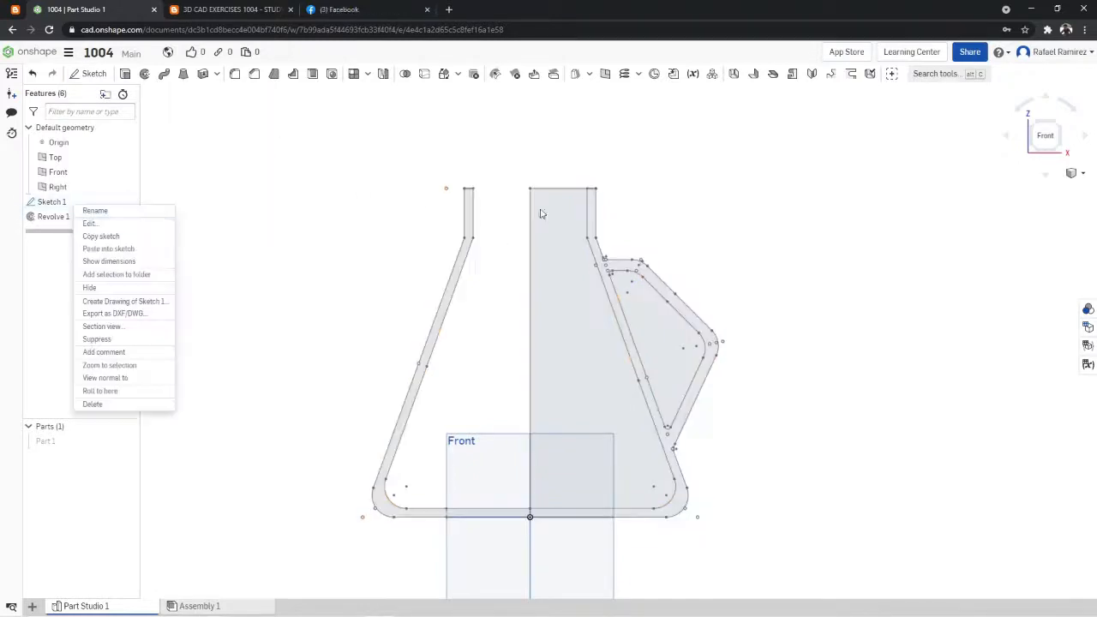
scroll(712, 224, up, 4)
scroll(463, 300, up, 5)
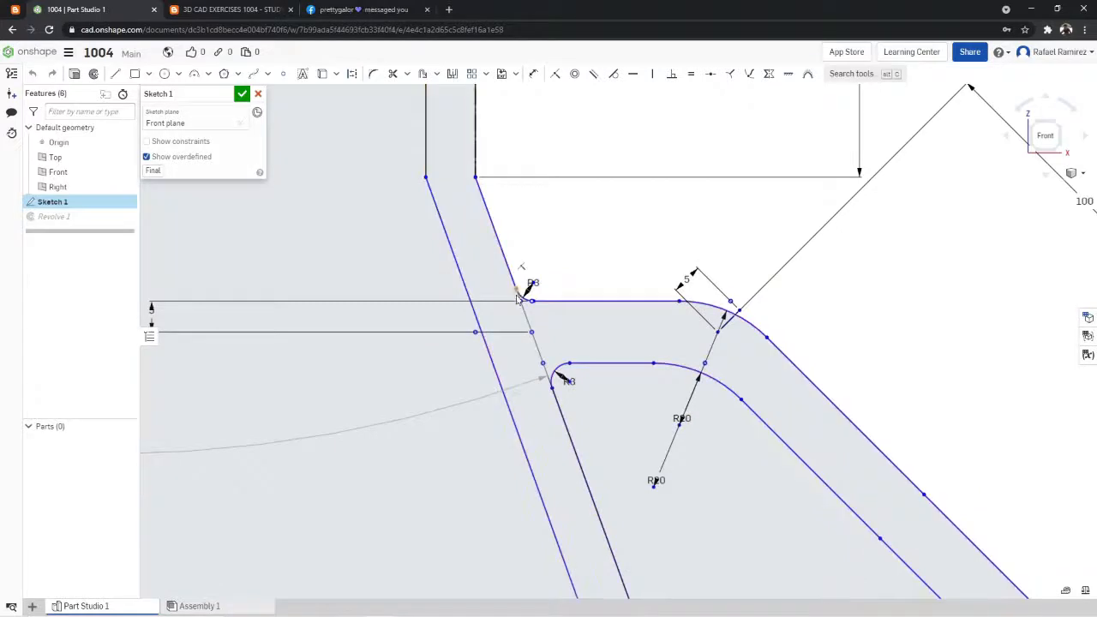
key(l)
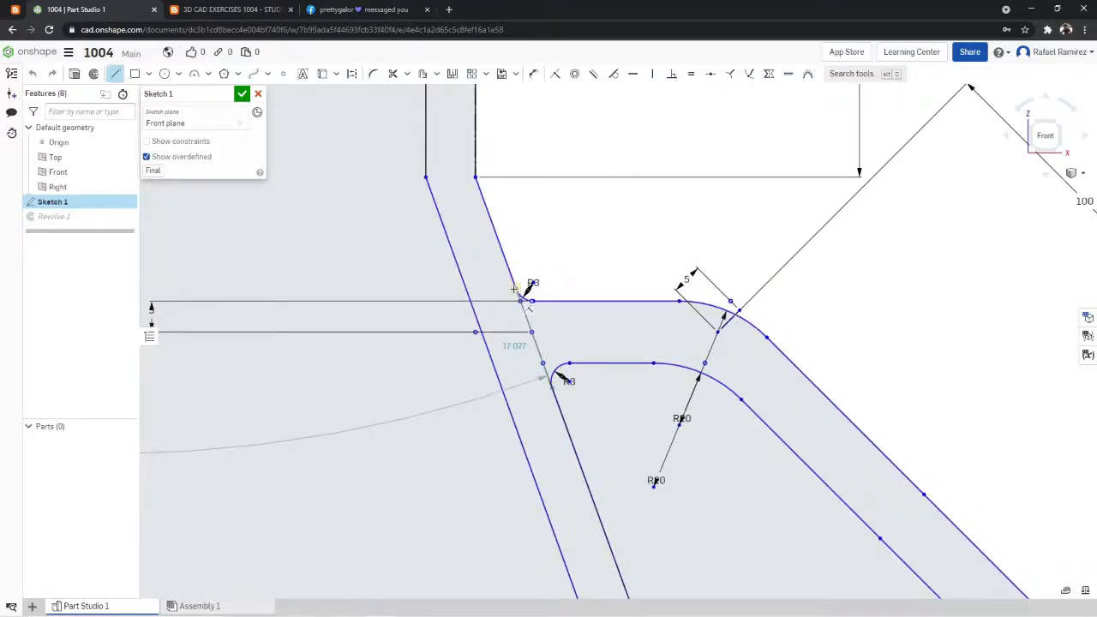
- Close the flask's outer wall at the handle's lower joint with a line about 22.63 long, and accept the sketch
scroll(532, 301, down, 6)
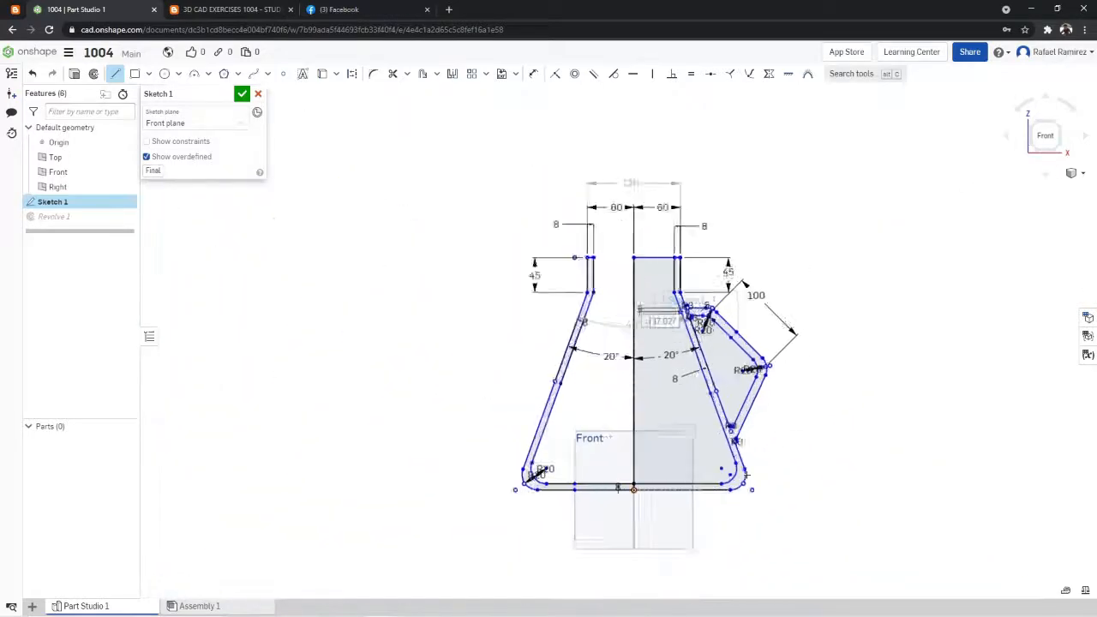
scroll(704, 305, up, 6)
scroll(705, 304, up, 1)
click(706, 317)
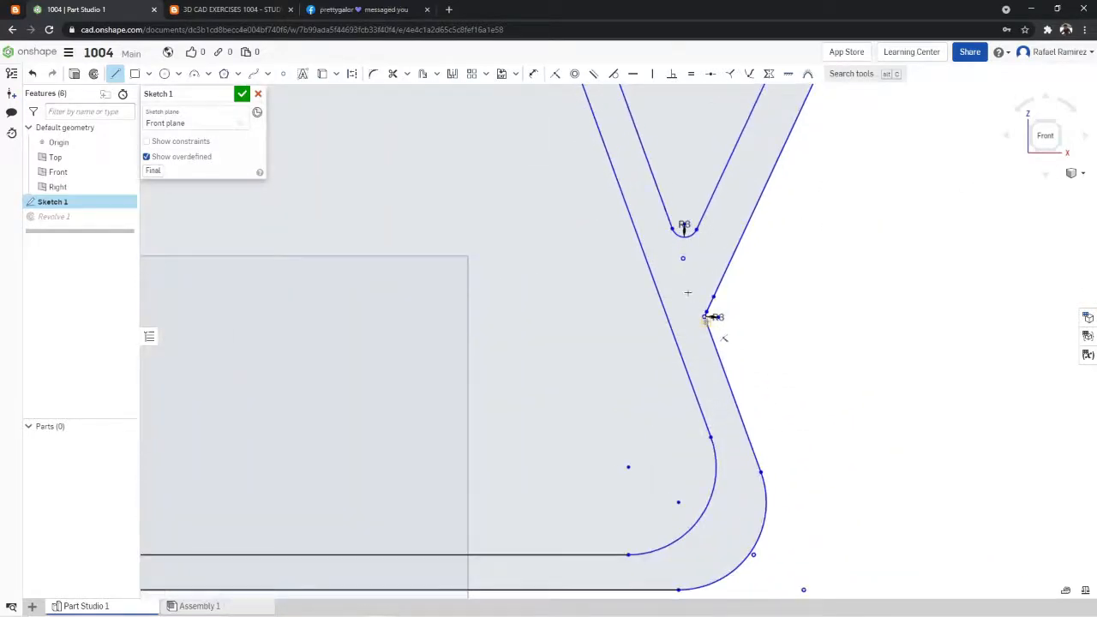
click(655, 211)
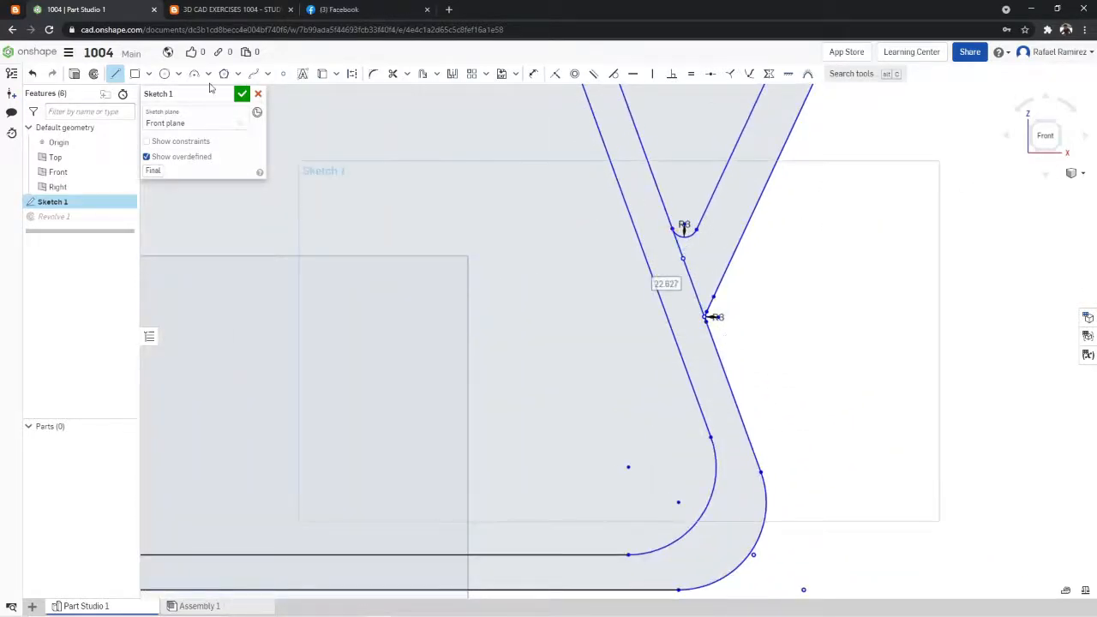
click(241, 97)
- Start a new solid extrusion using the handle's closed profile region in Sketch 1
scroll(337, 127, down, 10)
scroll(259, 98, up, 4)
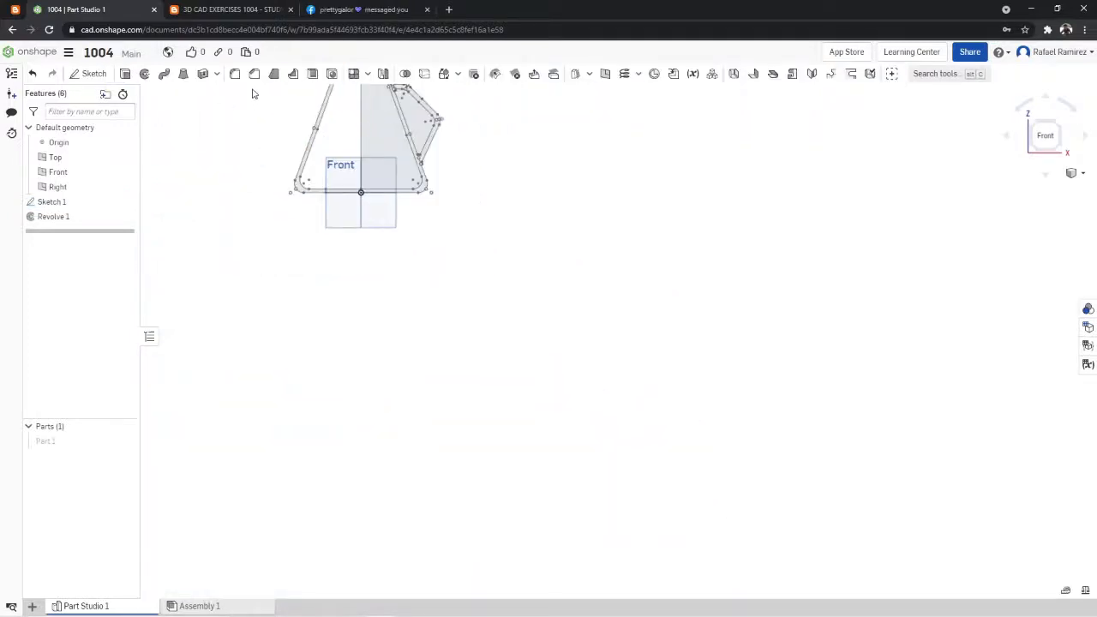
scroll(255, 96, down, 4)
right_click(433, 273)
click(488, 313)
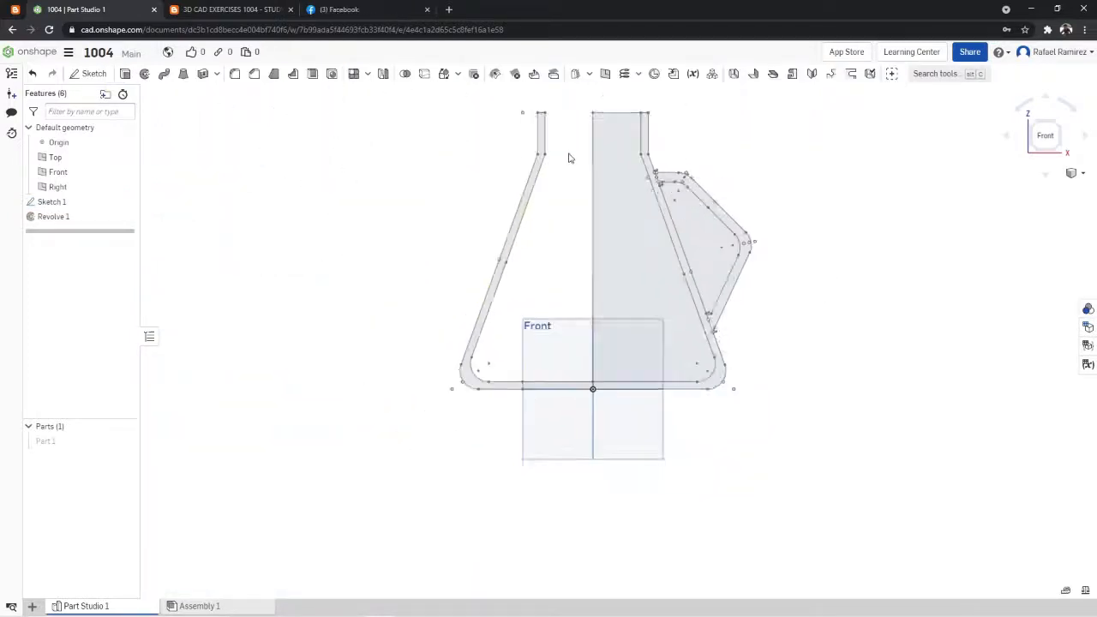
scroll(591, 126, down, 5)
scroll(591, 131, up, 6)
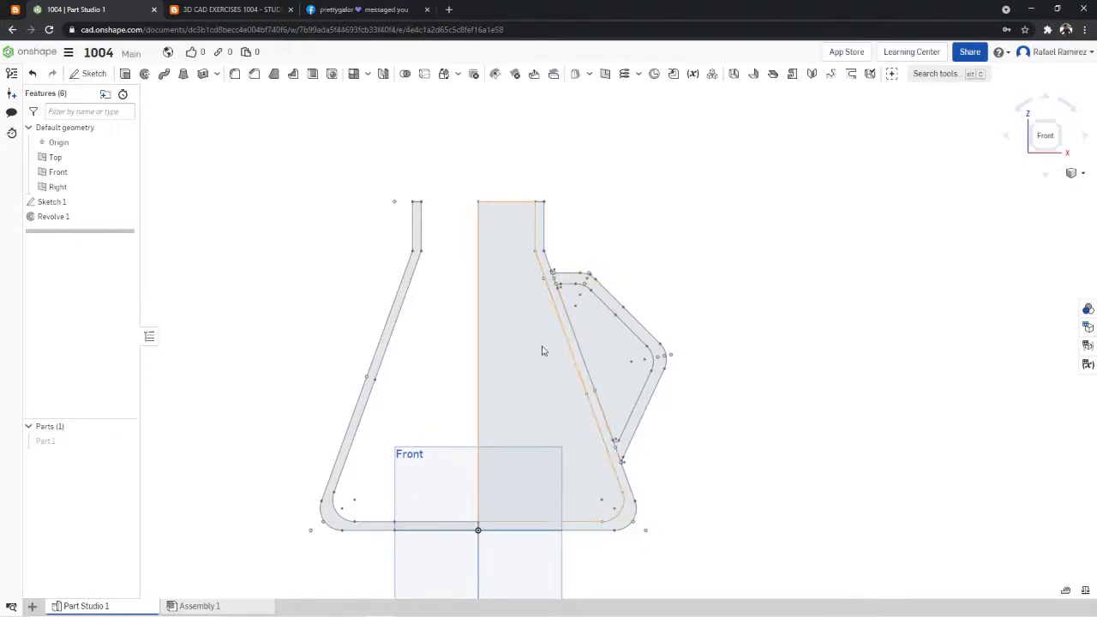
click(124, 73)
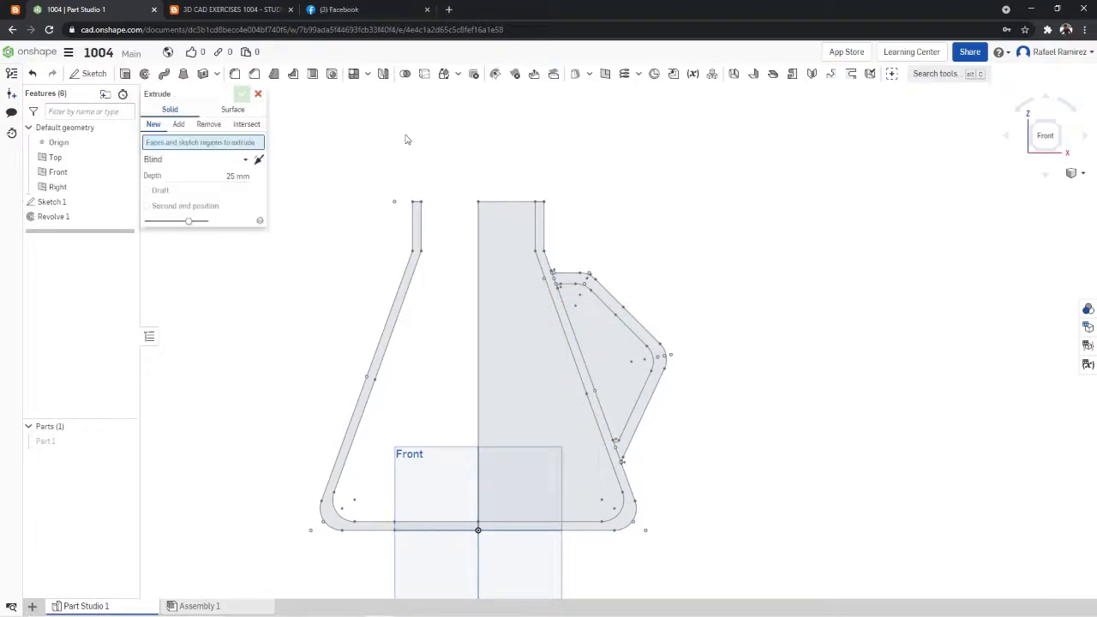
click(623, 311)
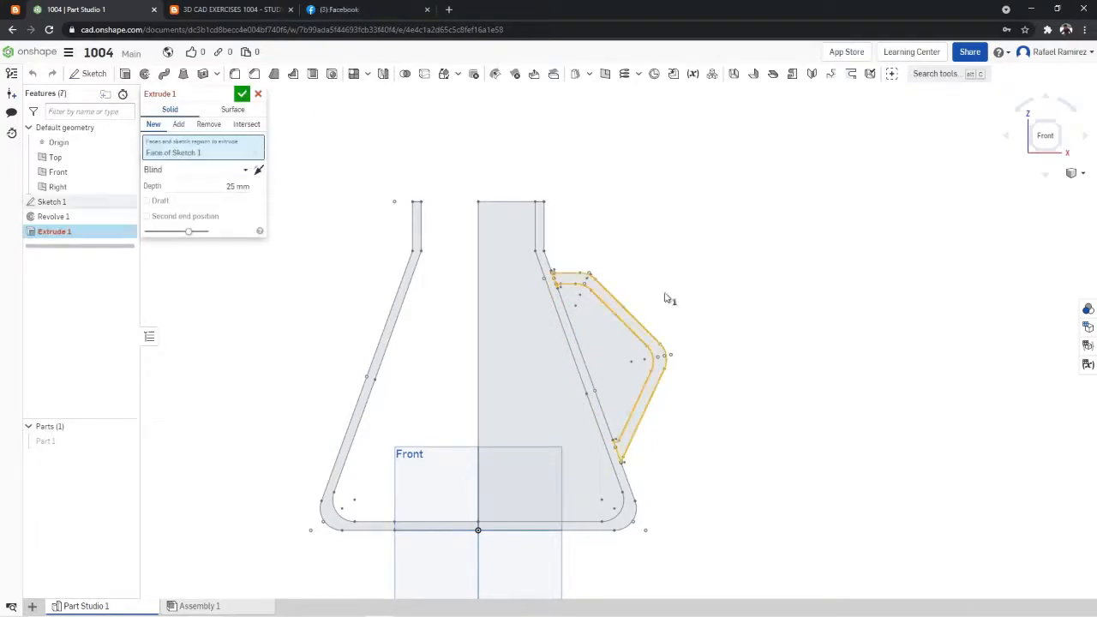
- Examine the handle's cross-section width in the exercise 1004 drawing and the extrusion preview from an angled view
click(269, 9)
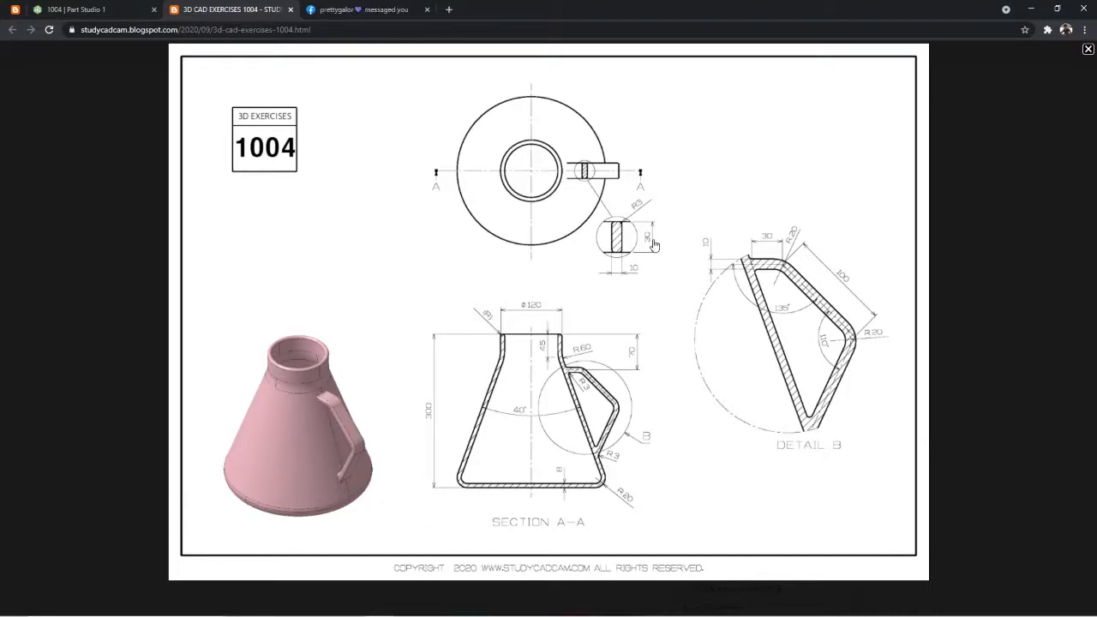
click(120, 9)
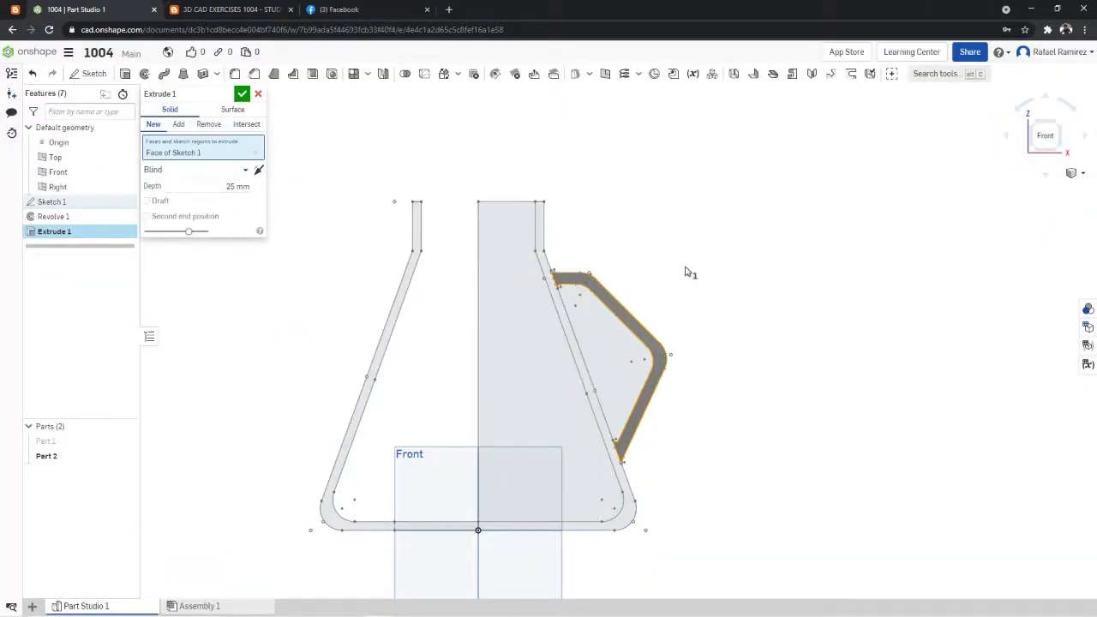
right_drag(696, 272, 629, 301)
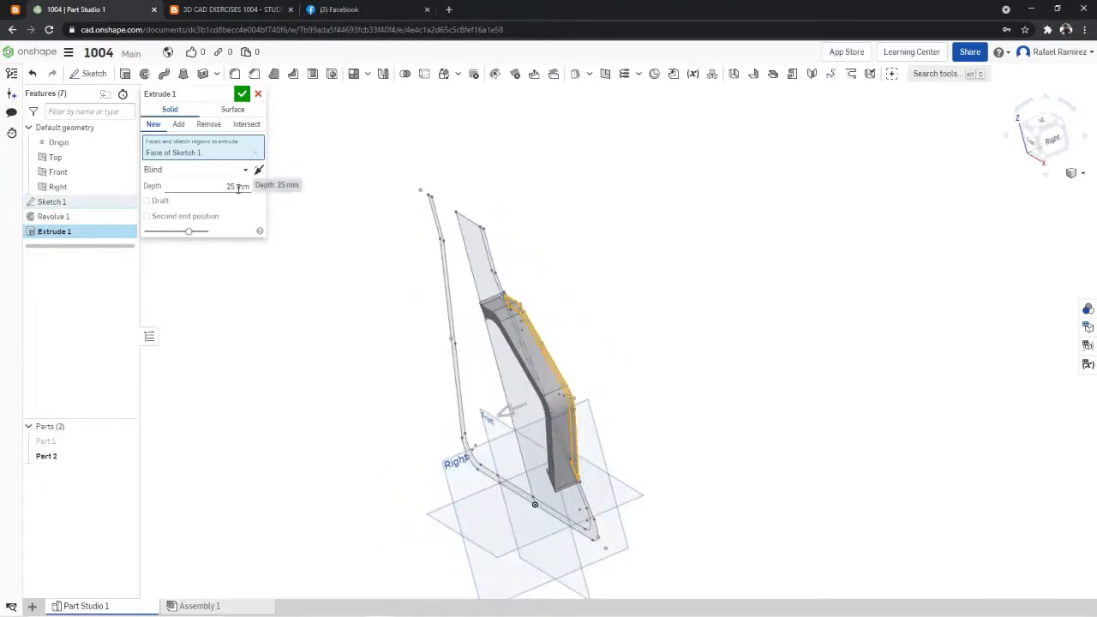
right_drag(565, 286, 600, 272)
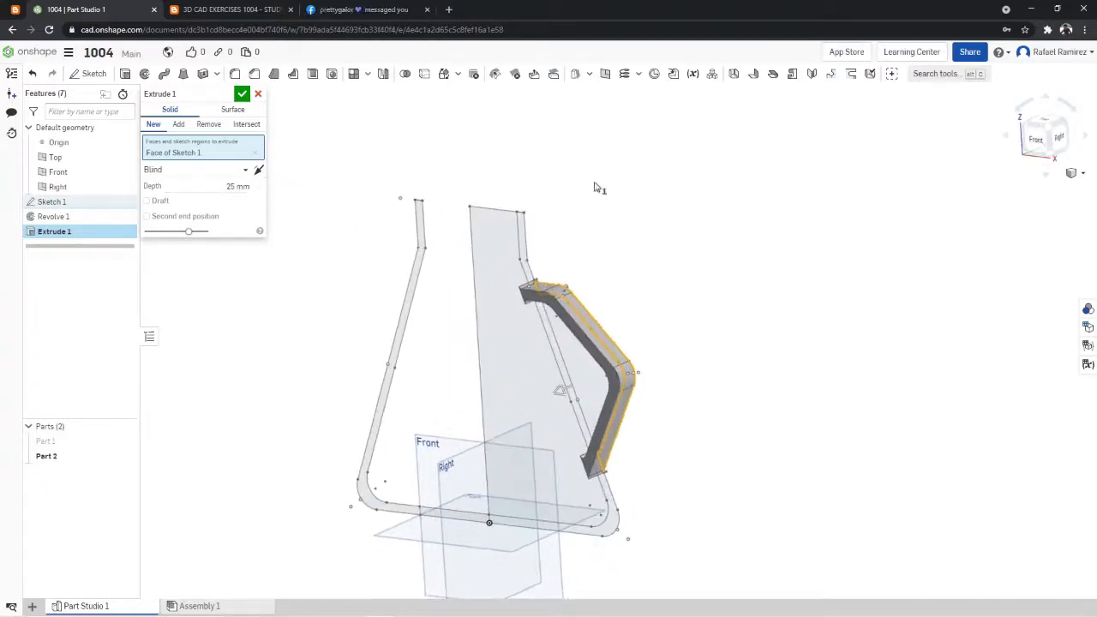
click(253, 8)
click(326, 9)
click(271, 10)
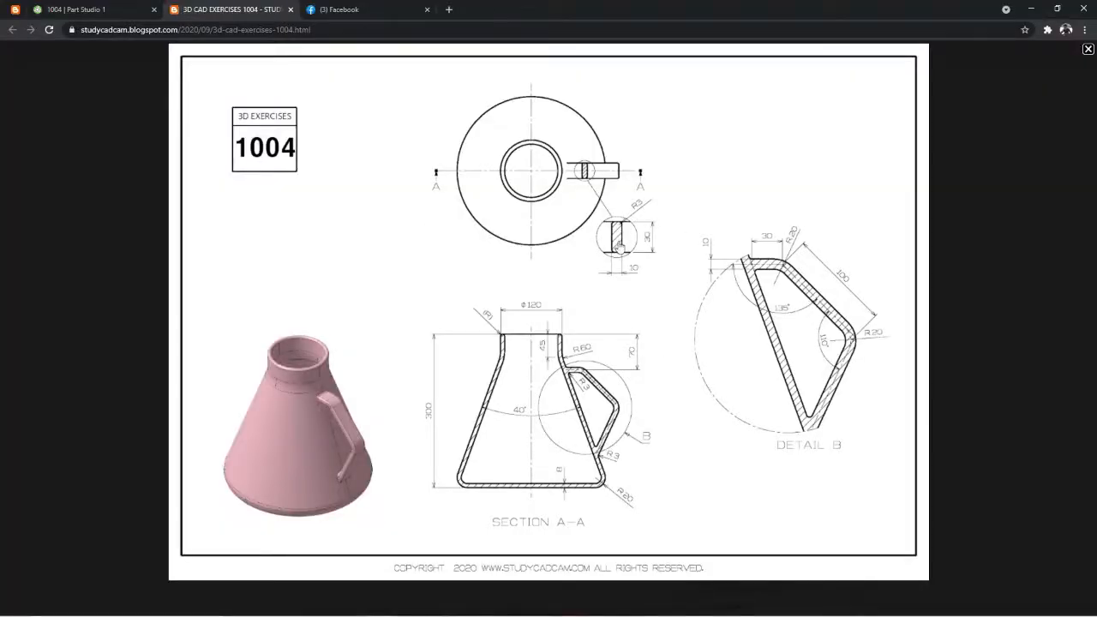
click(113, 10)
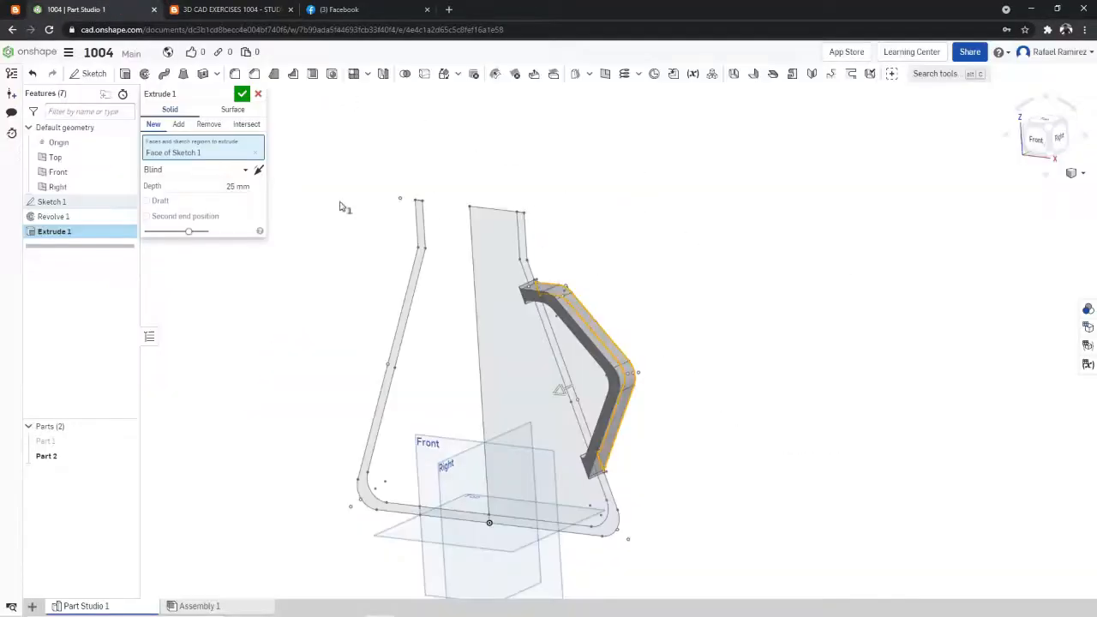
- Extrude the handle profile 15 mm in the first direction and 15 mm blind to a second end position, and accept the feature
click(235, 187)
text(15)
key(Return)
click(209, 217)
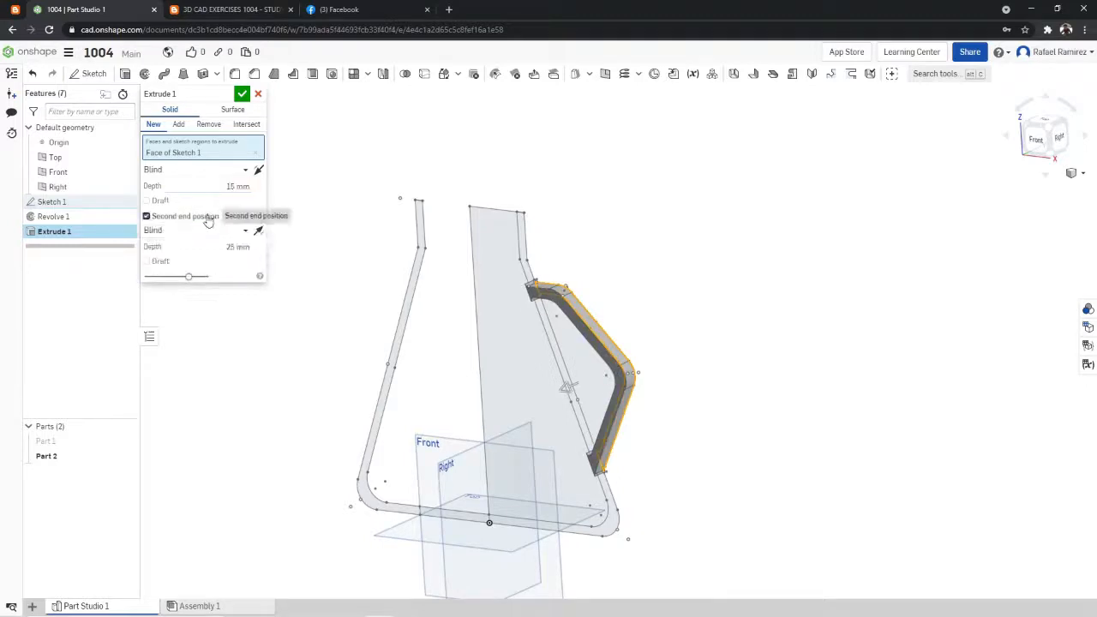
click(241, 246)
key(BackSpace)
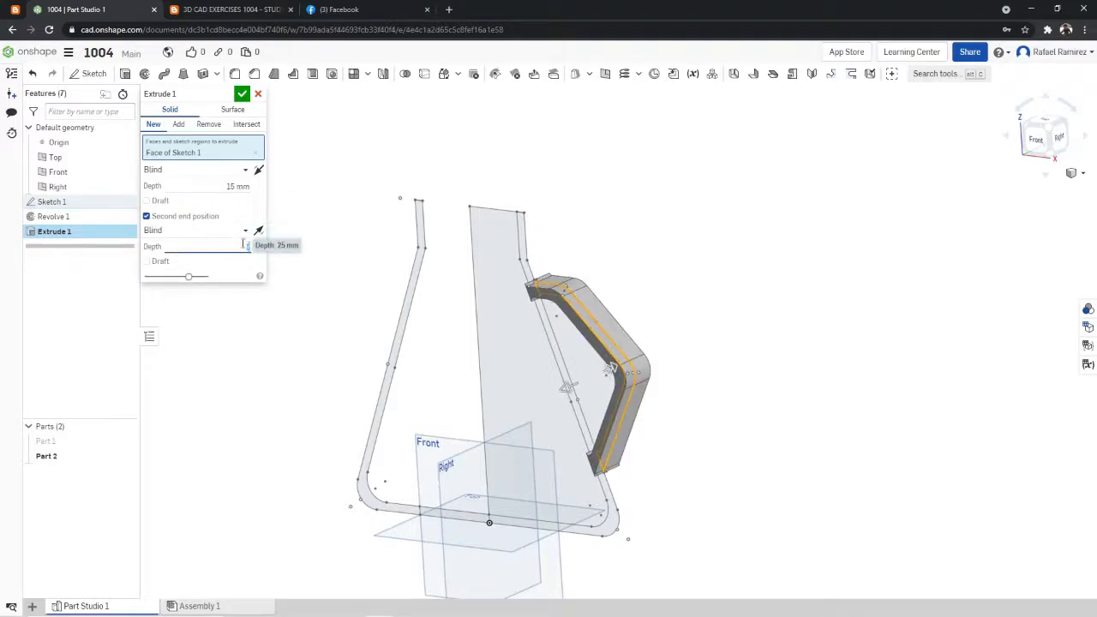
text(15)
key(Return)
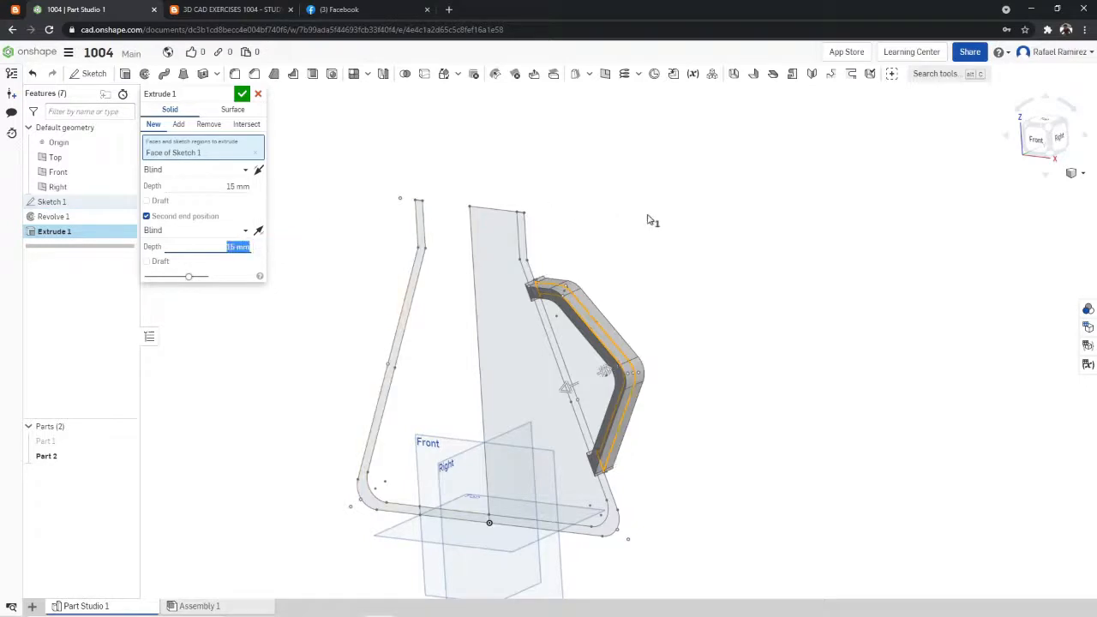
right_drag(649, 220, 637, 230)
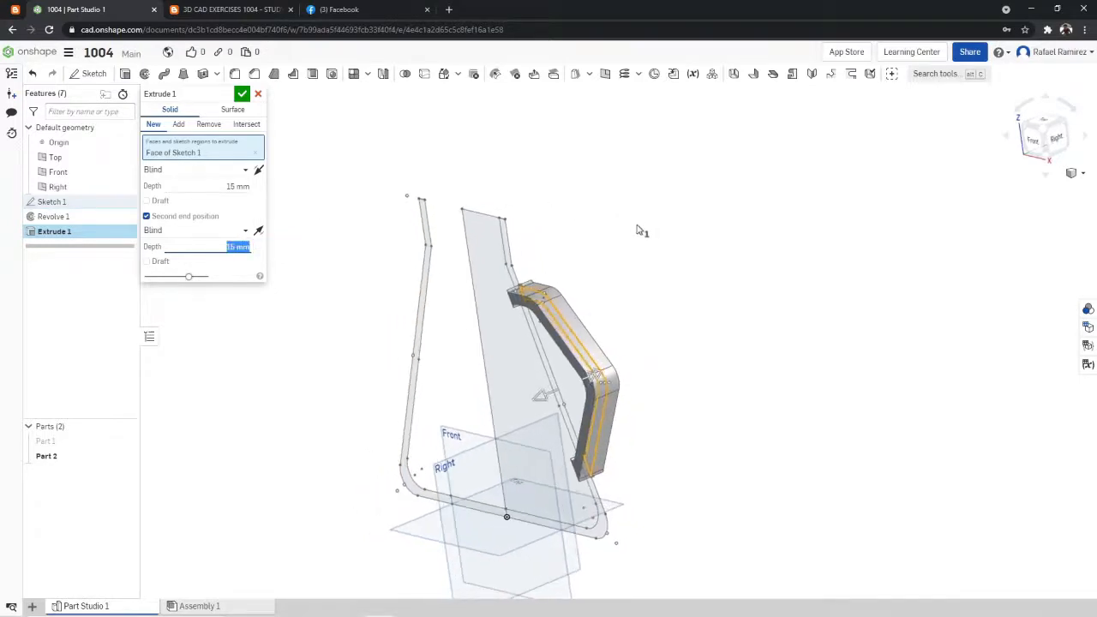
click(242, 94)
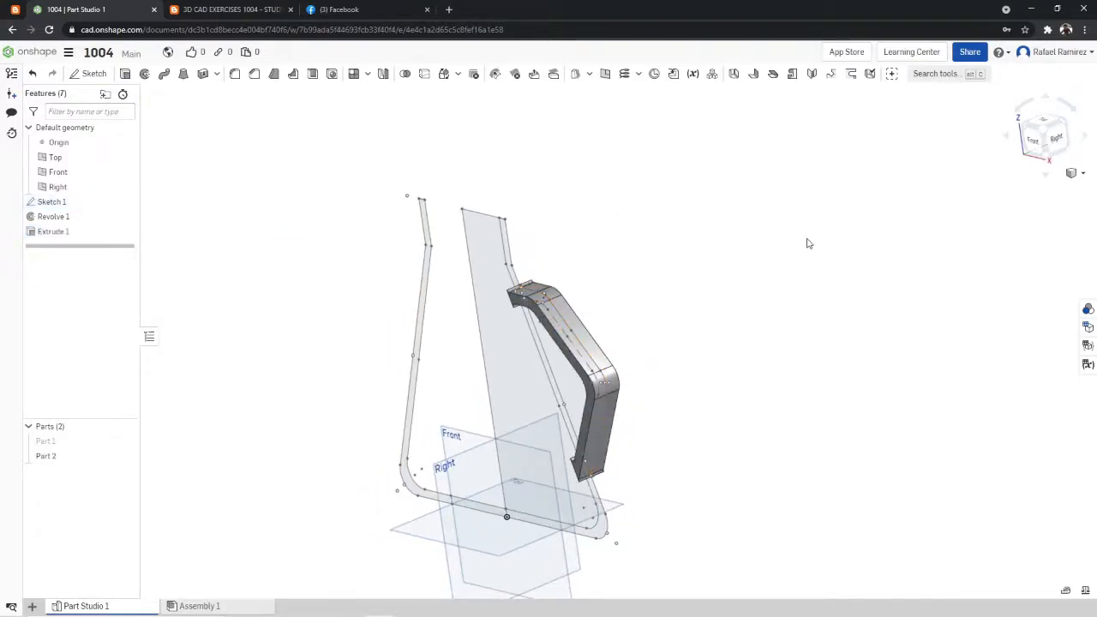
- Show the flask solid Part 1 to inspect it with the handle from the front, and hide it again
mouse_move(807, 244)
right_down()
mouse_move(835, 231)
mouse_move(766, 267)
mouse_move(789, 248)
mouse_move(783, 274)
mouse_move(821, 245)
right_up()
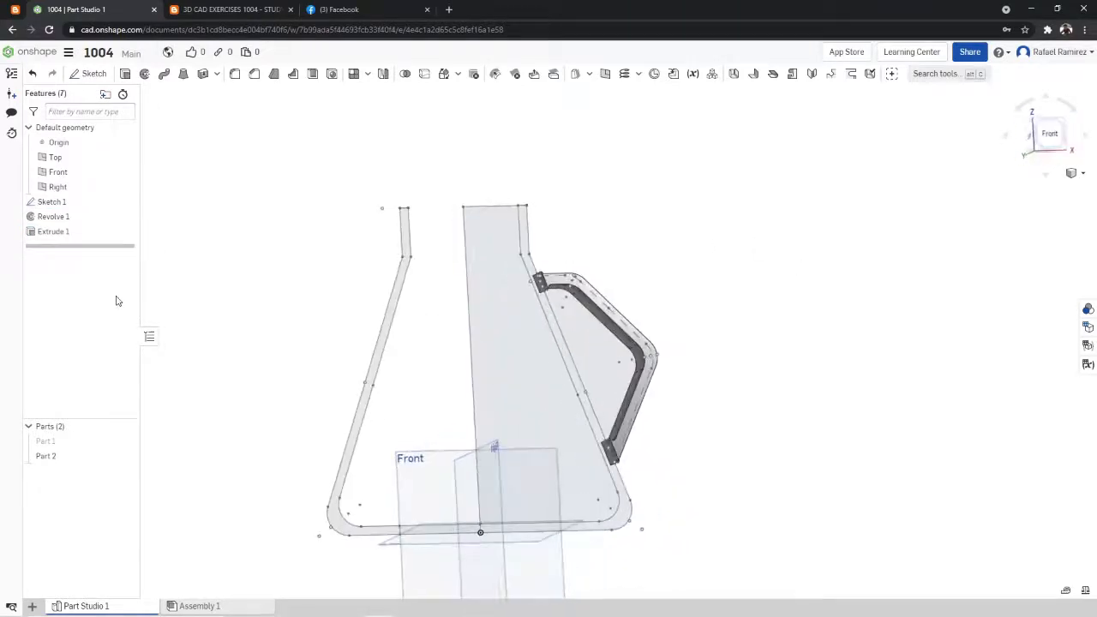
click(123, 443)
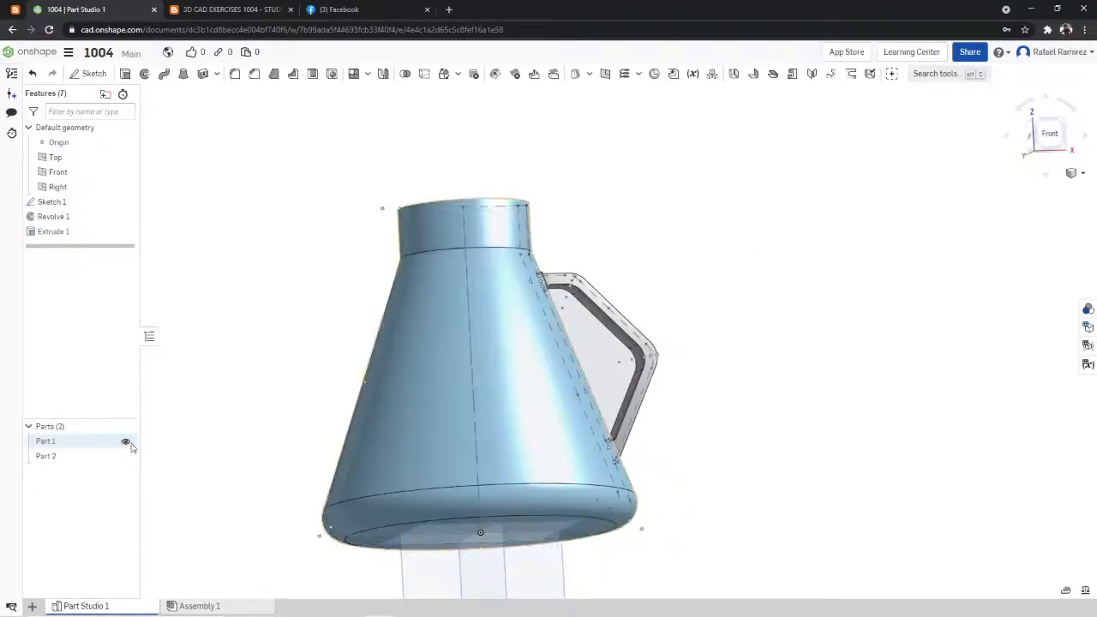
click(1053, 139)
scroll(846, 149, down, 5)
scroll(854, 135, up, 4)
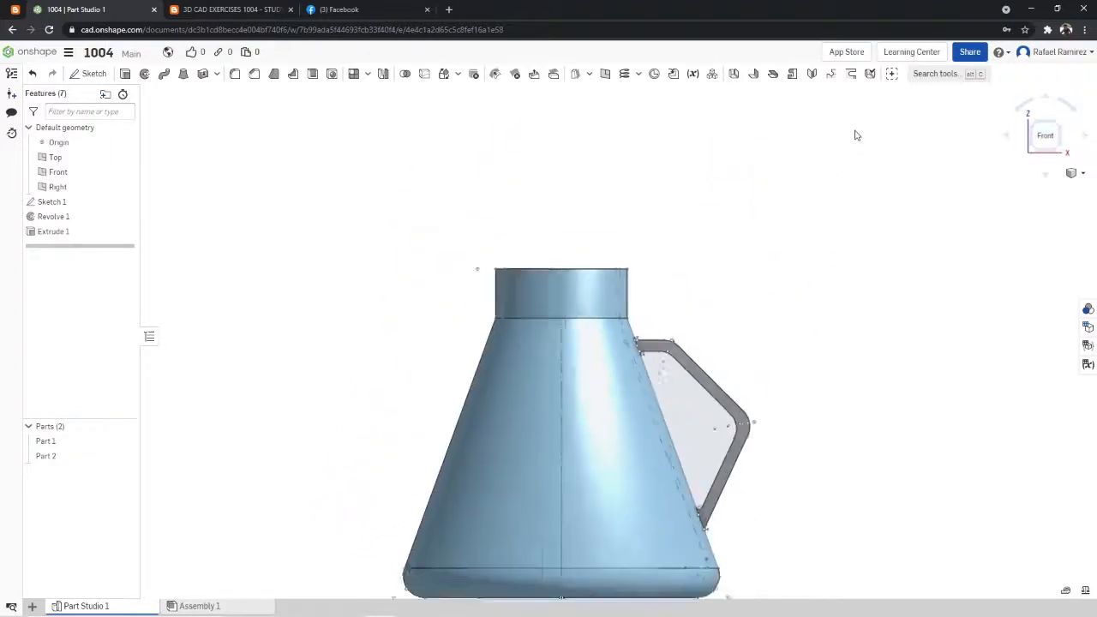
scroll(855, 135, up, 1)
click(127, 442)
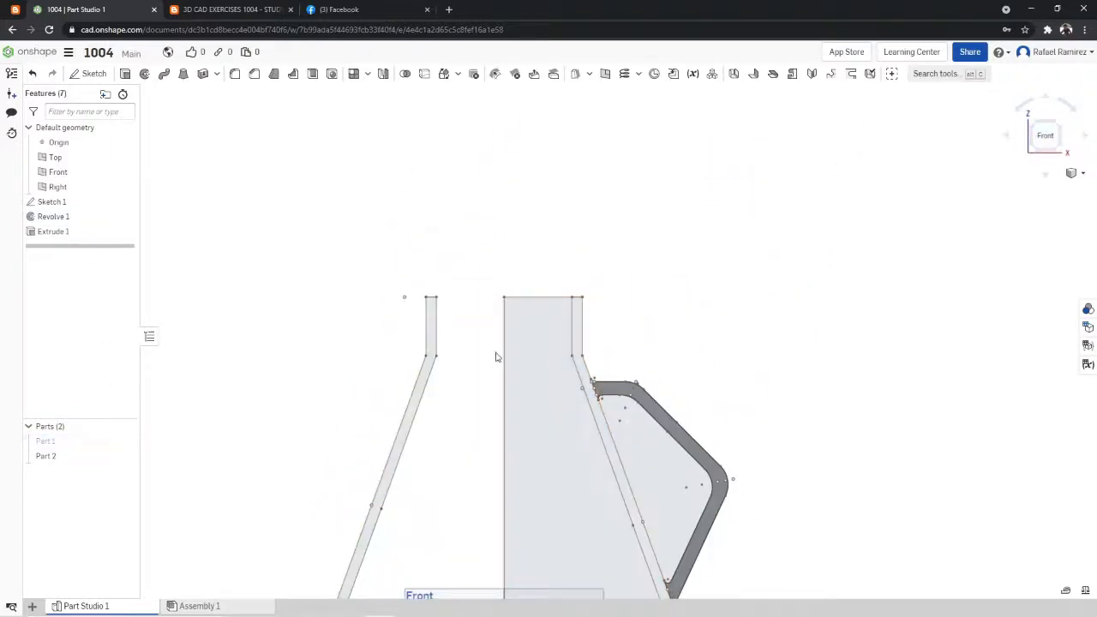
mouse_move(496, 356)
right_down()
mouse_move(678, 326)
mouse_move(629, 301)
right_up()
- Check the handle's edge radius in the exercise drawing, and fillet the handle's two outer long edges with a 3 mm radius
click(272, 9)
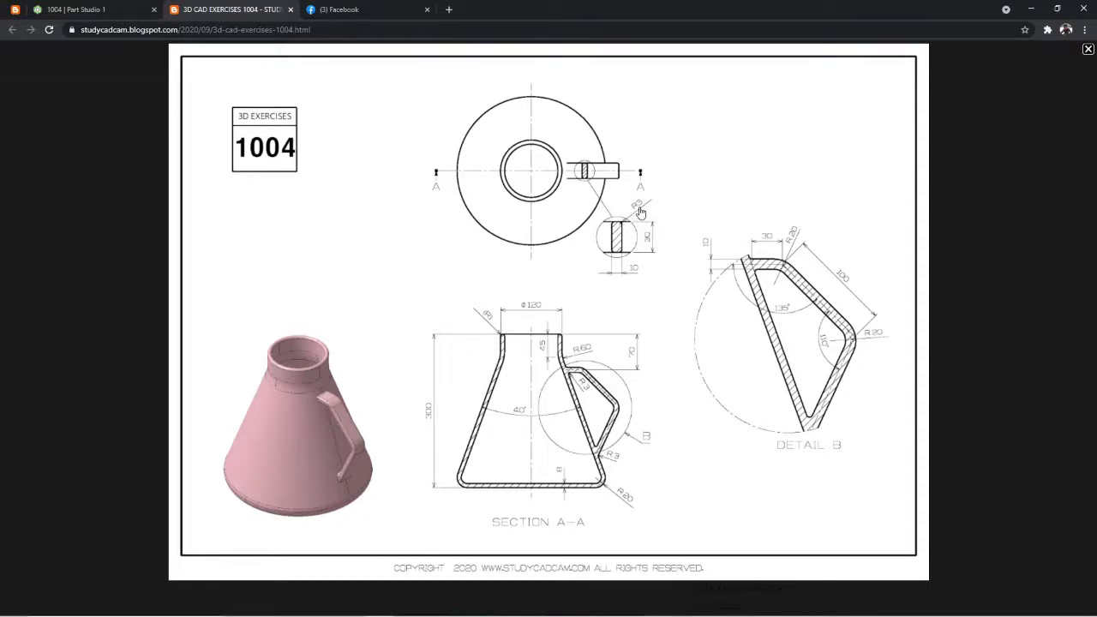
click(85, 9)
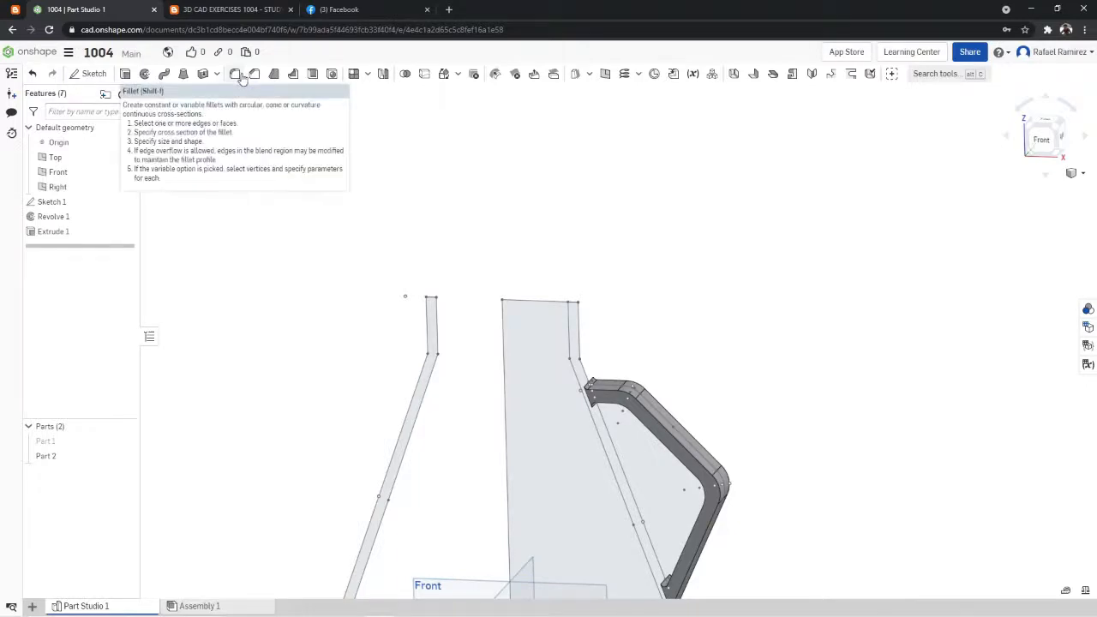
click(236, 74)
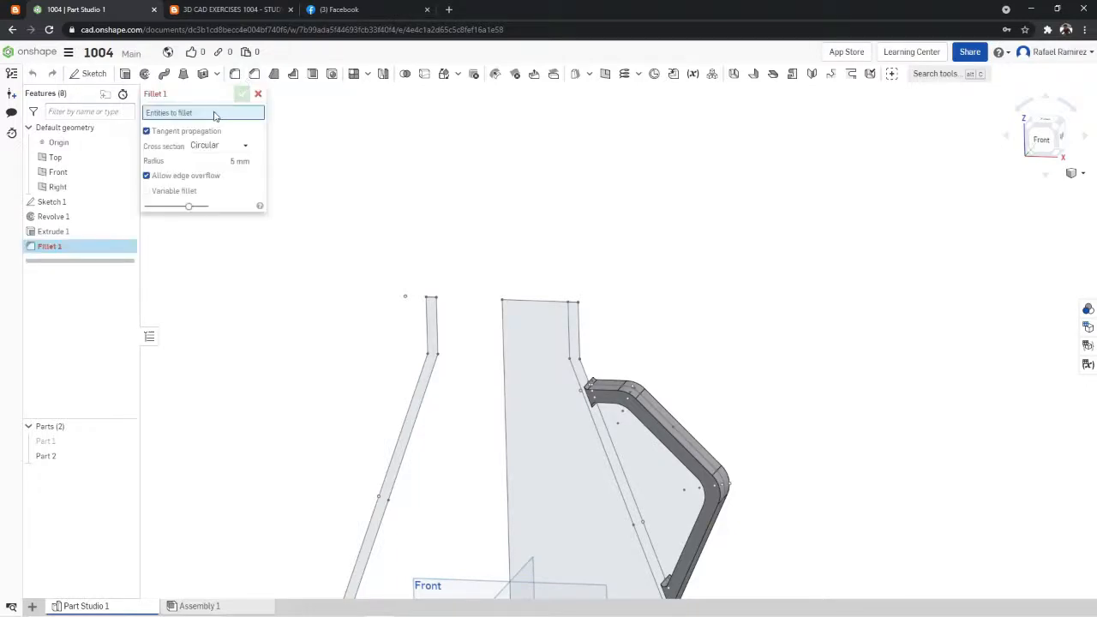
click(239, 15)
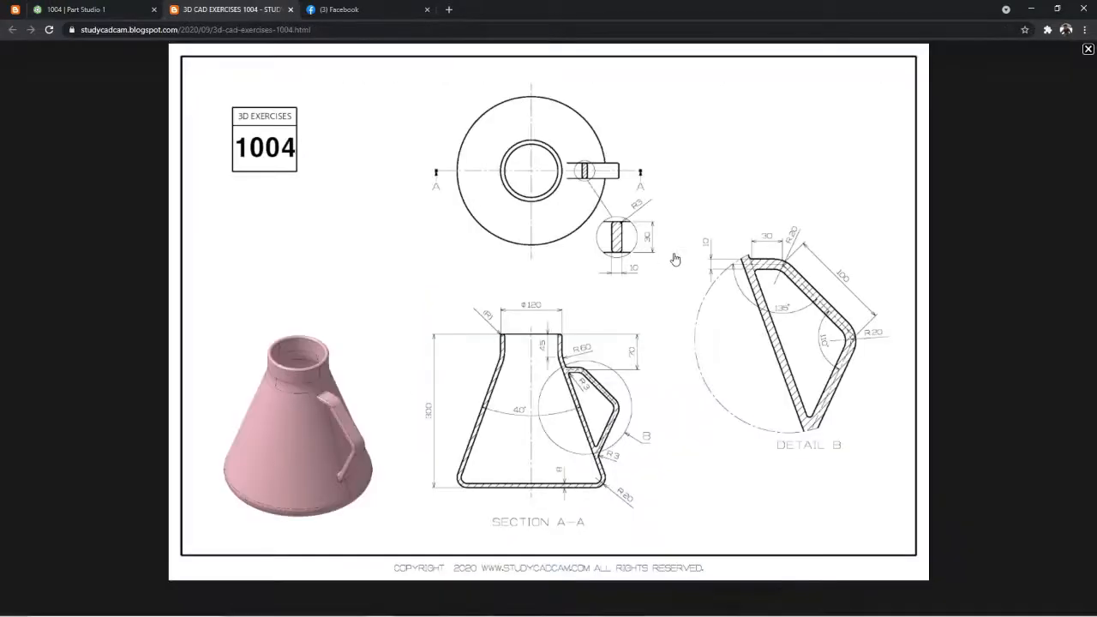
click(99, 13)
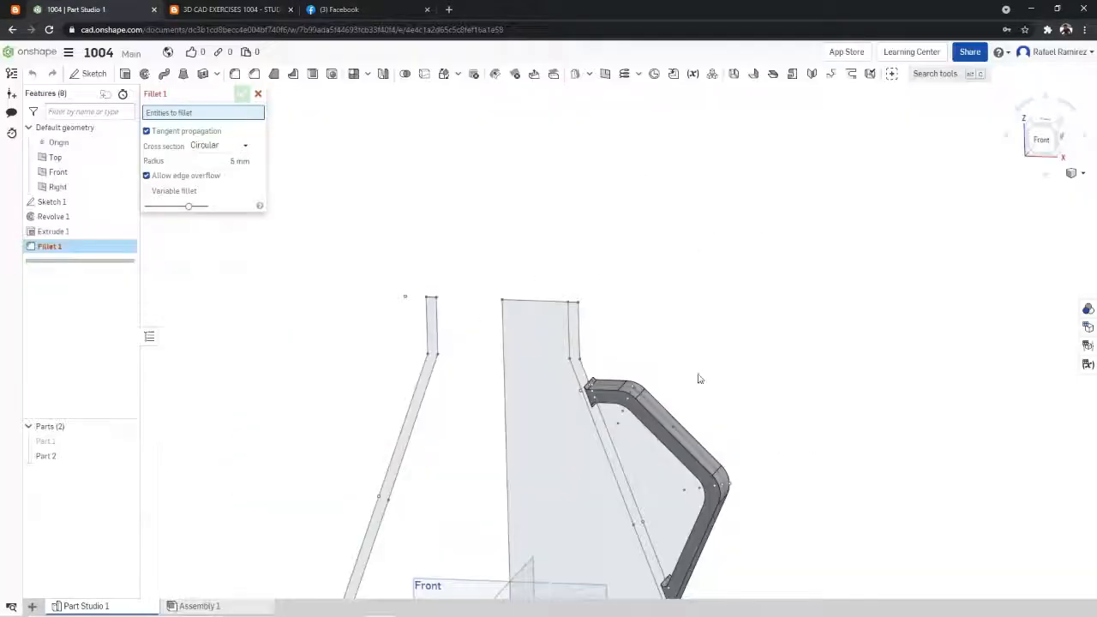
scroll(700, 385, up, 3)
right_click(700, 385)
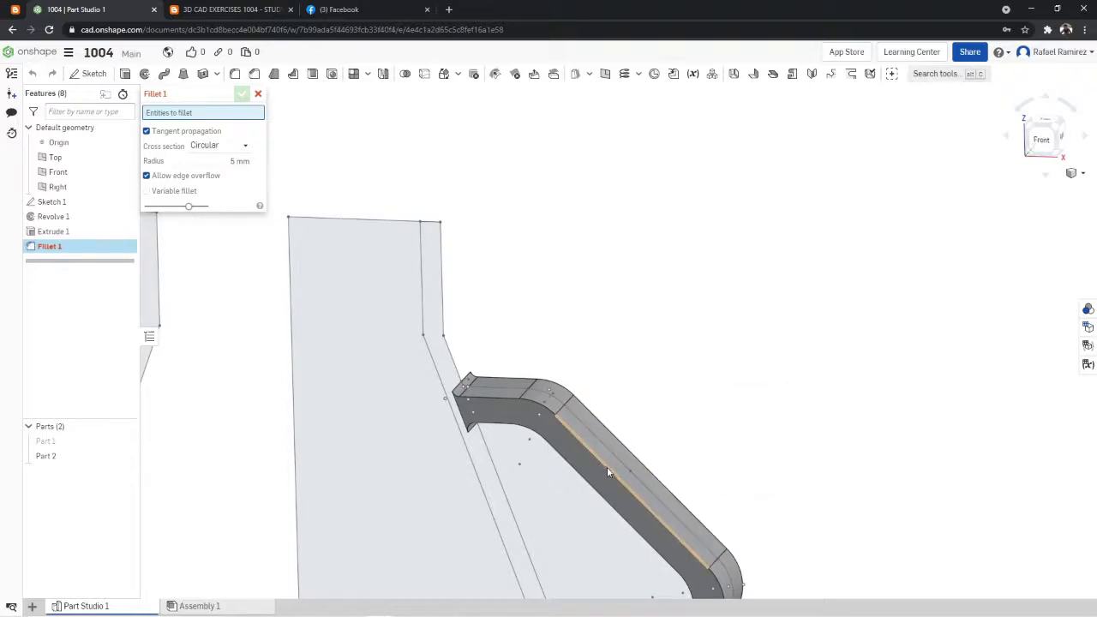
click(606, 467)
right_drag(686, 380, 596, 442)
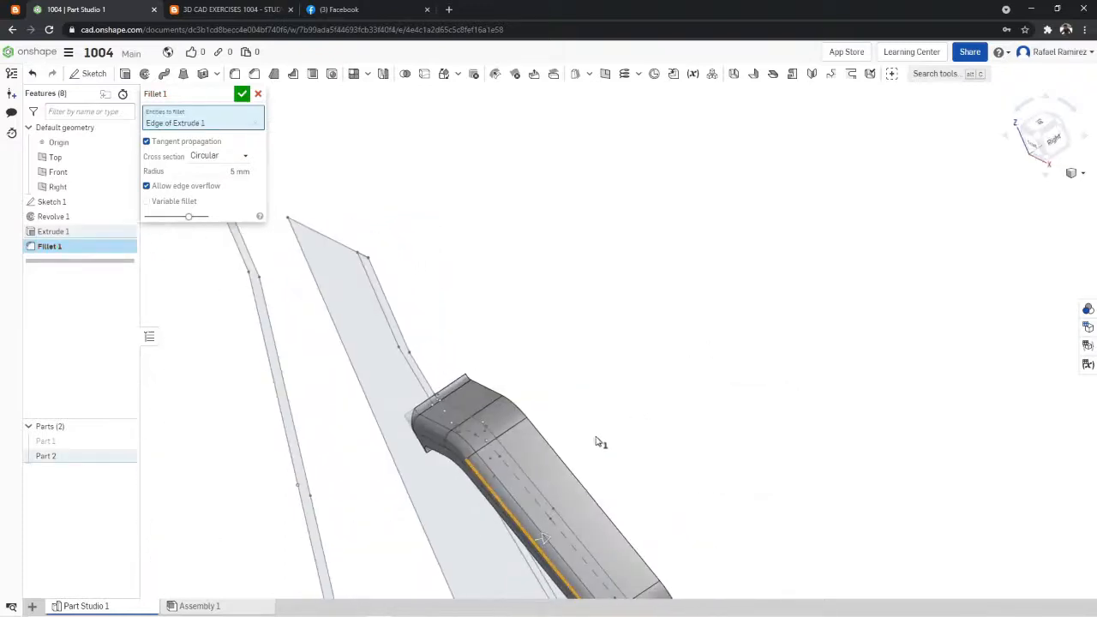
click(577, 473)
right_drag(666, 421, 751, 370)
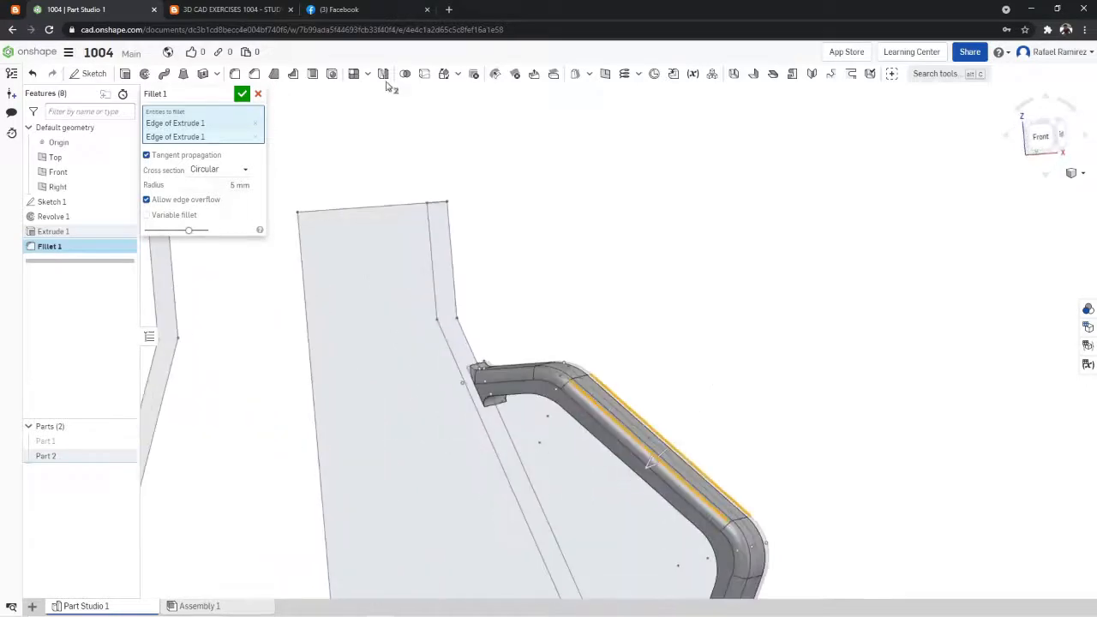
click(240, 185)
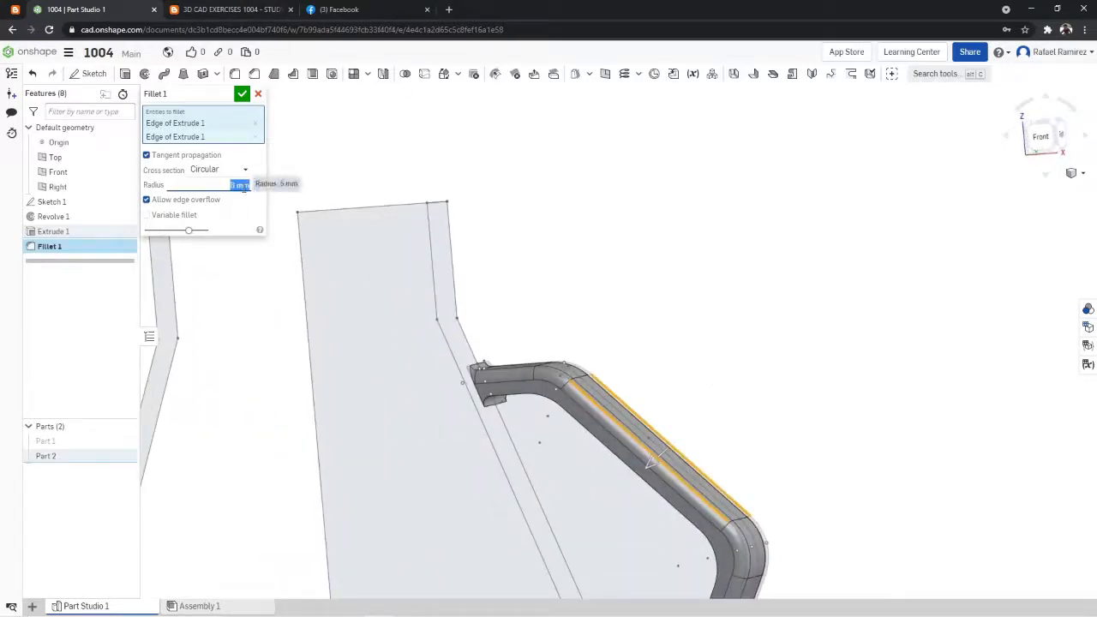
- Add the handle's two inner long edges to the 3 mm fillet and accept the feature
right_drag(693, 329, 605, 419)
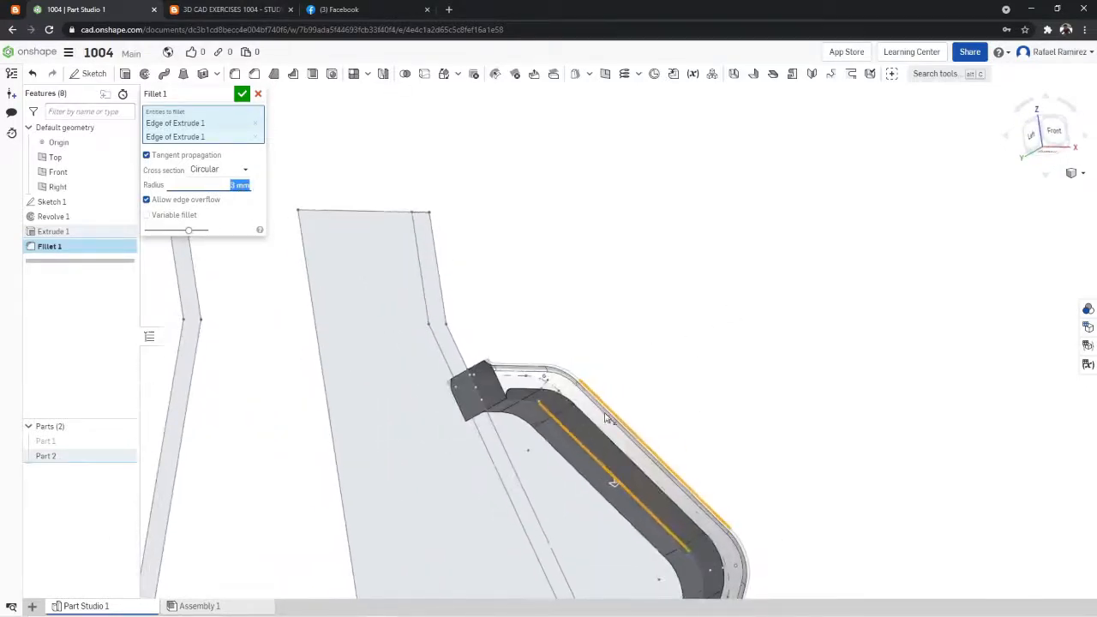
click(610, 444)
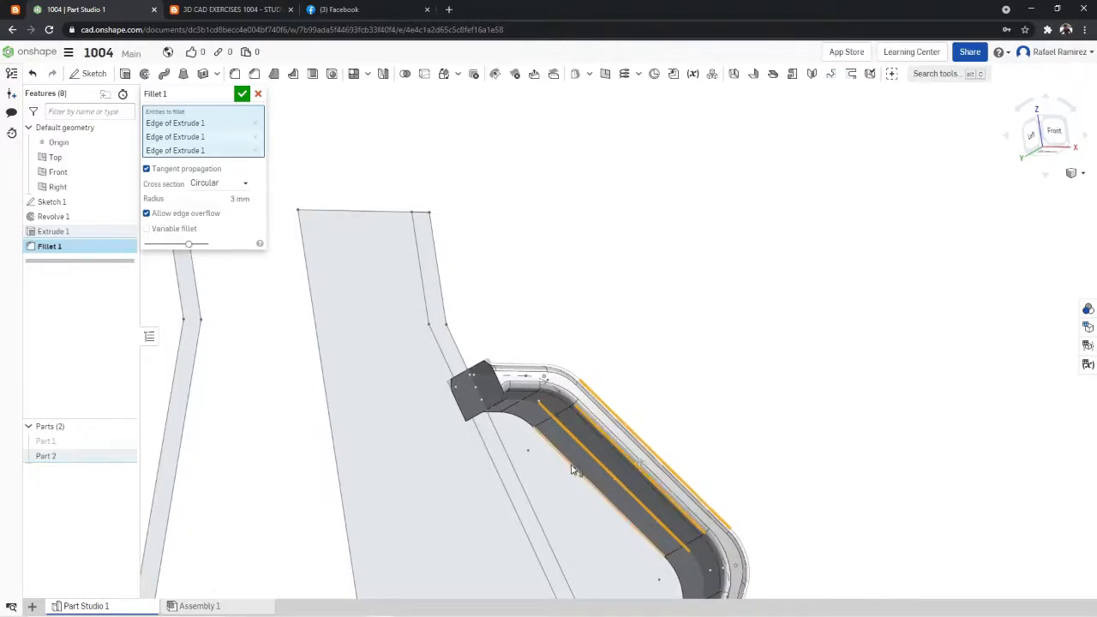
click(571, 467)
scroll(750, 418, down, 3)
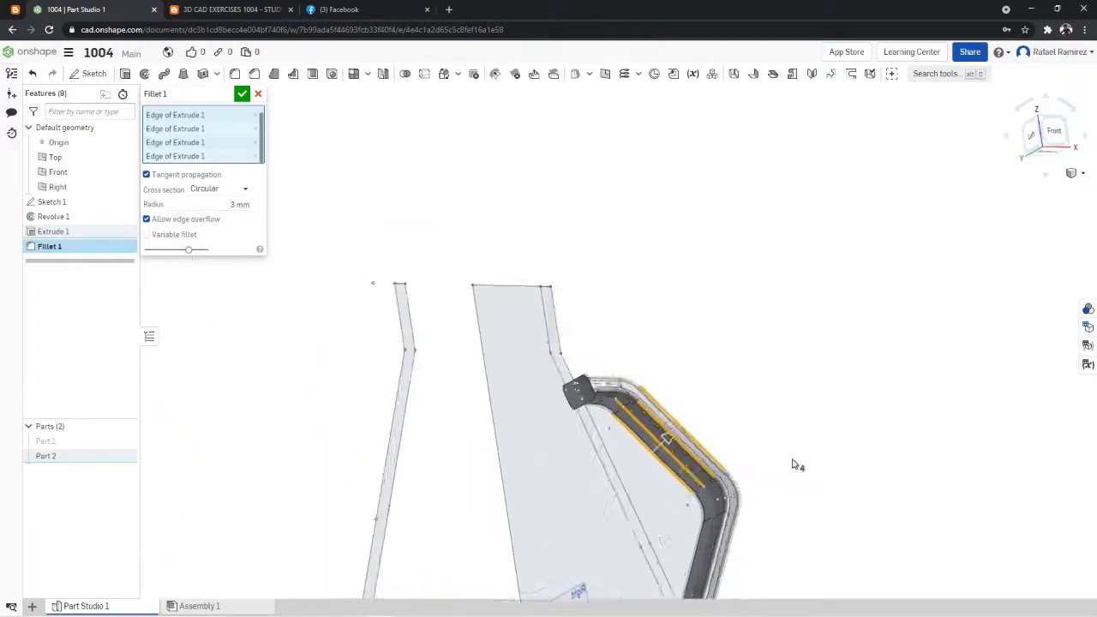
scroll(769, 539, up, 3)
right_drag(769, 542, 711, 551)
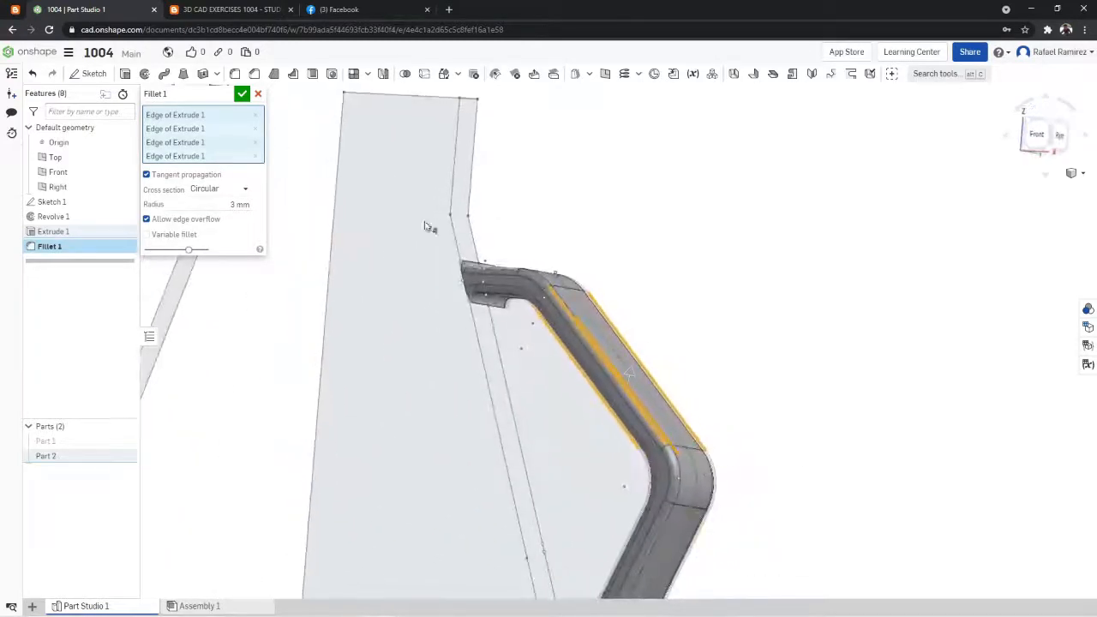
click(244, 94)
- Inspect the rounded handle from several angles, including an isometric view
right_drag(760, 292, 472, 443)
mouse_move(583, 401)
right_down()
mouse_move(628, 391)
mouse_move(593, 401)
right_up()
right_click(795, 323)
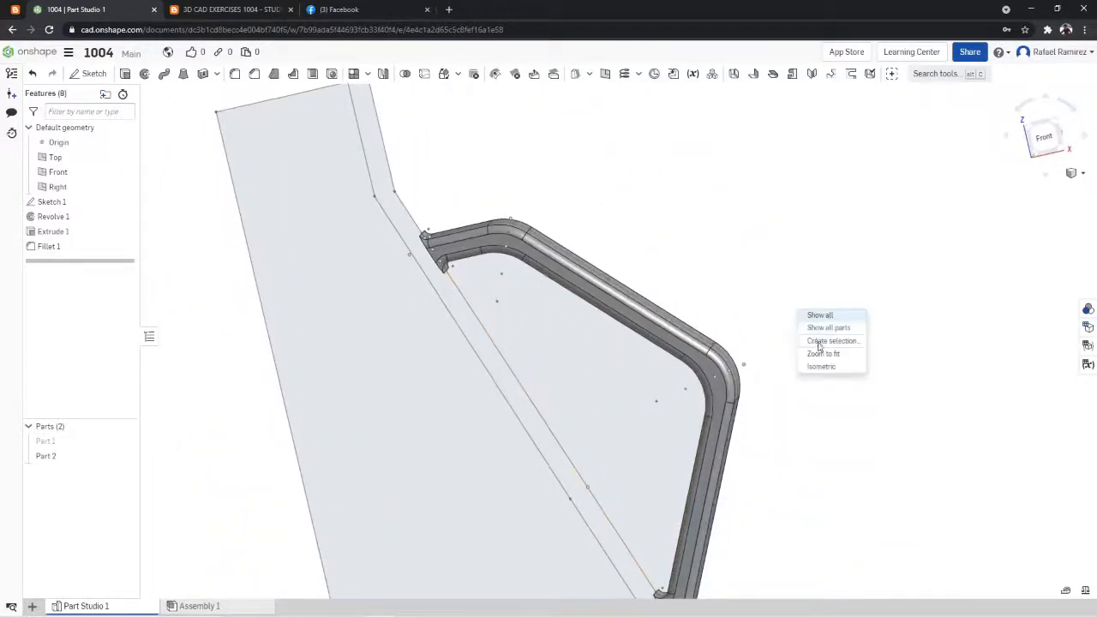
click(806, 363)
scroll(777, 300, up, 3)
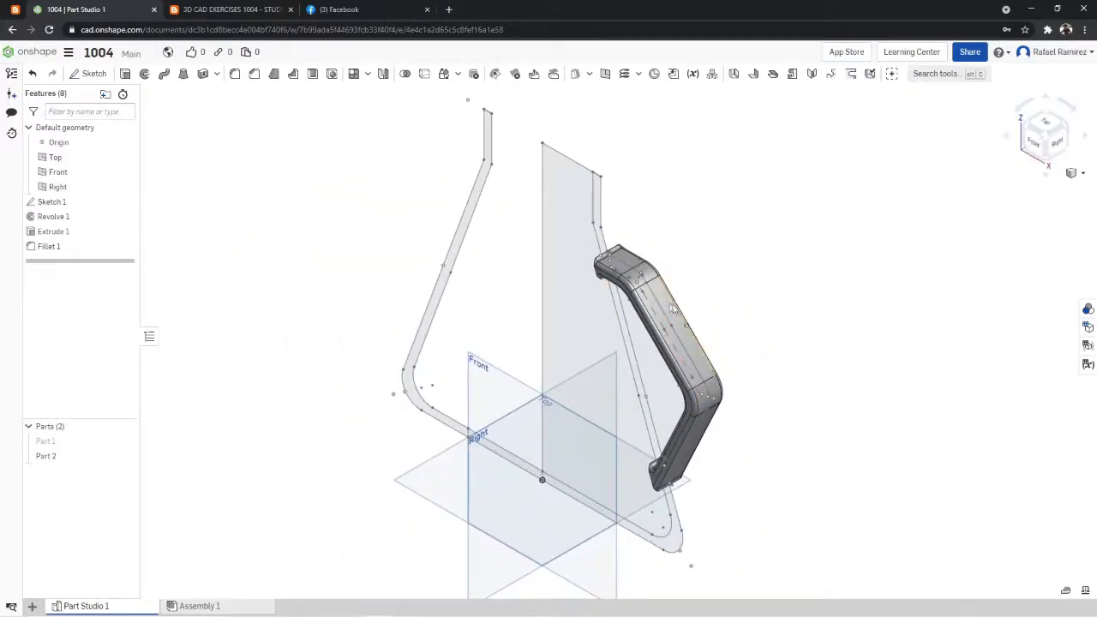
- Examine the handle's filleted edges and upper end from the front and the side, and check the exercise drawing for the remaining radii
right_drag(673, 334, 755, 277)
right_click(784, 277)
click(808, 318)
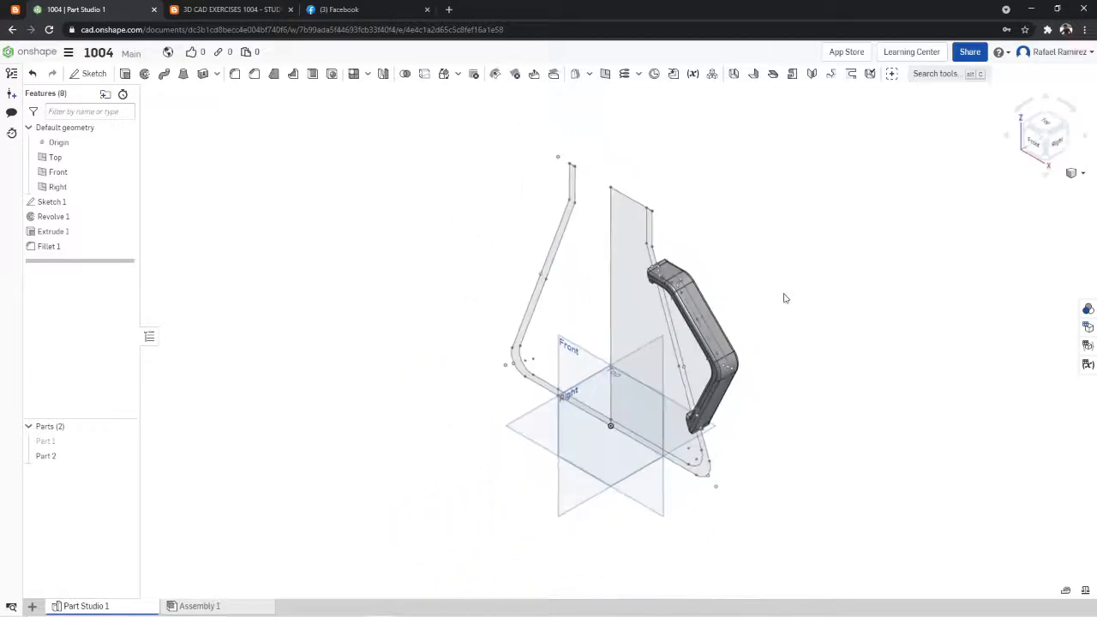
click(1030, 145)
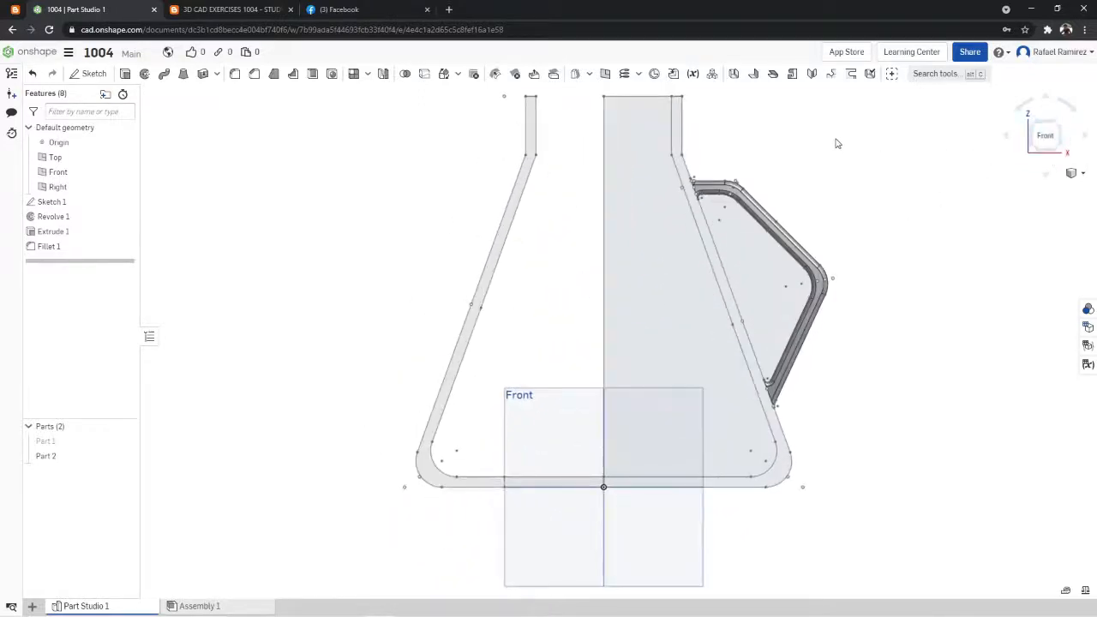
scroll(836, 139, up, 3)
scroll(823, 116, down, 5)
scroll(821, 108, up, 5)
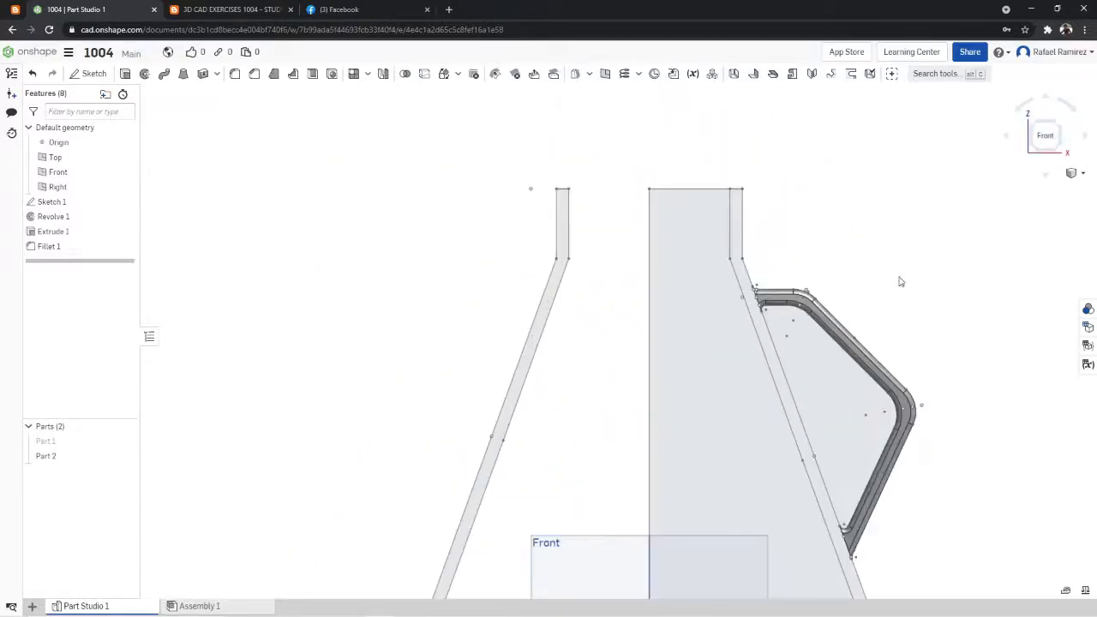
scroll(908, 309, down, 2)
scroll(900, 322, up, 3)
right_drag(896, 323, 867, 271)
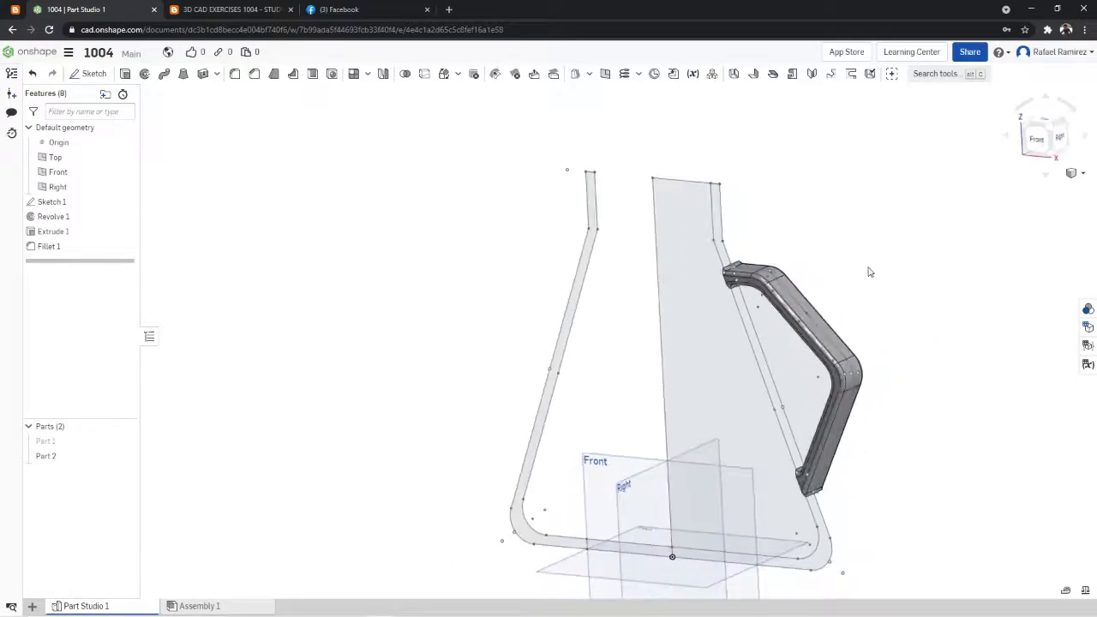
scroll(853, 283, up, 5)
scroll(826, 306, up, 4)
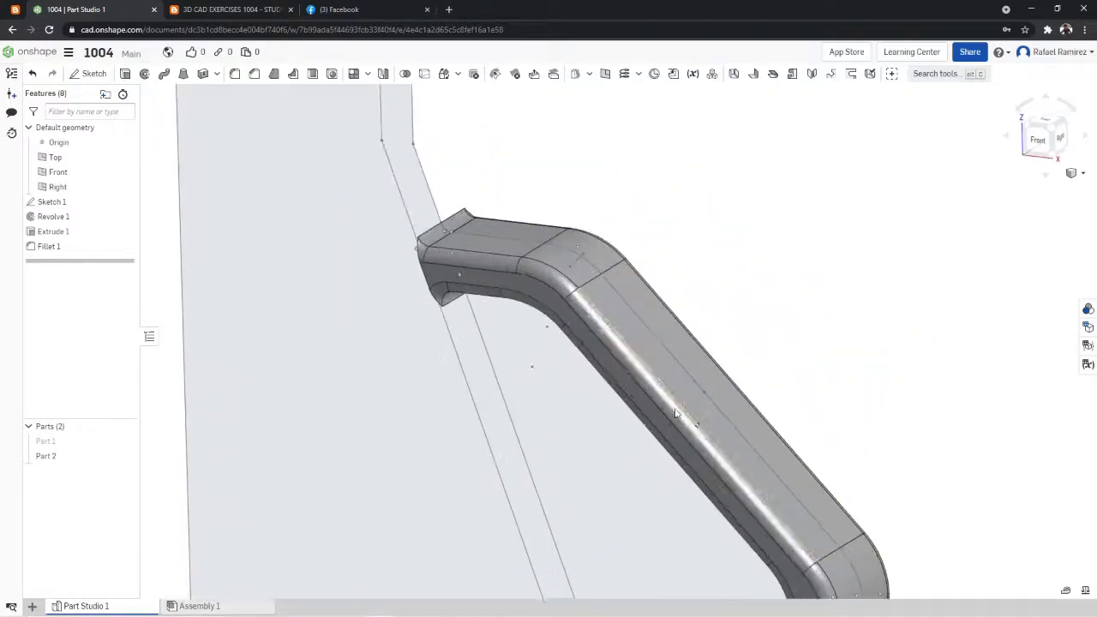
right_drag(769, 355, 816, 320)
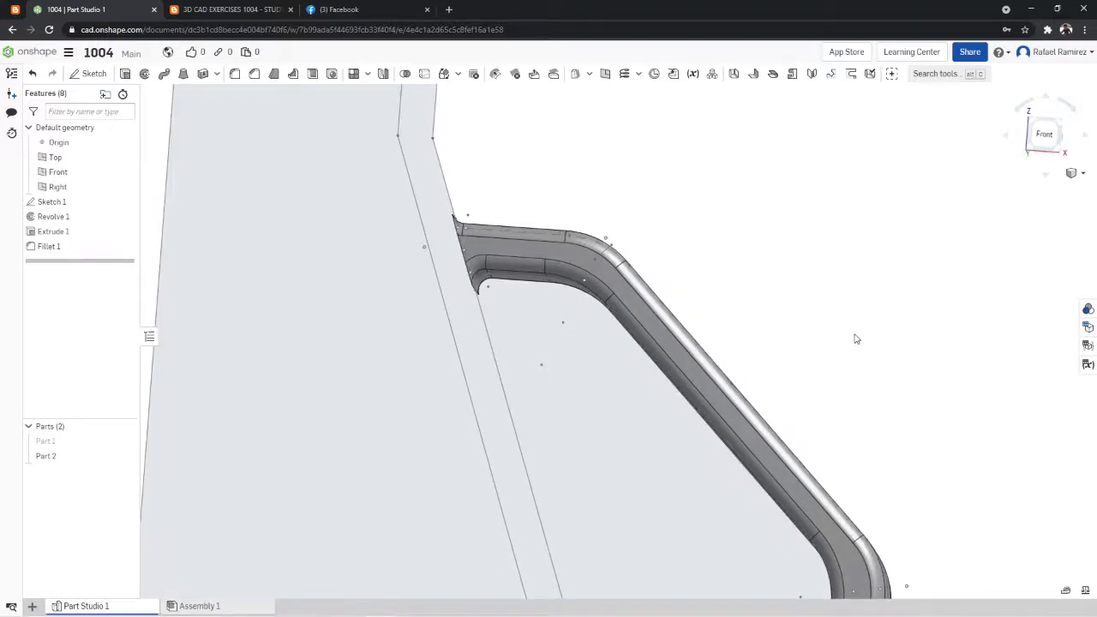
scroll(856, 340, down, 2)
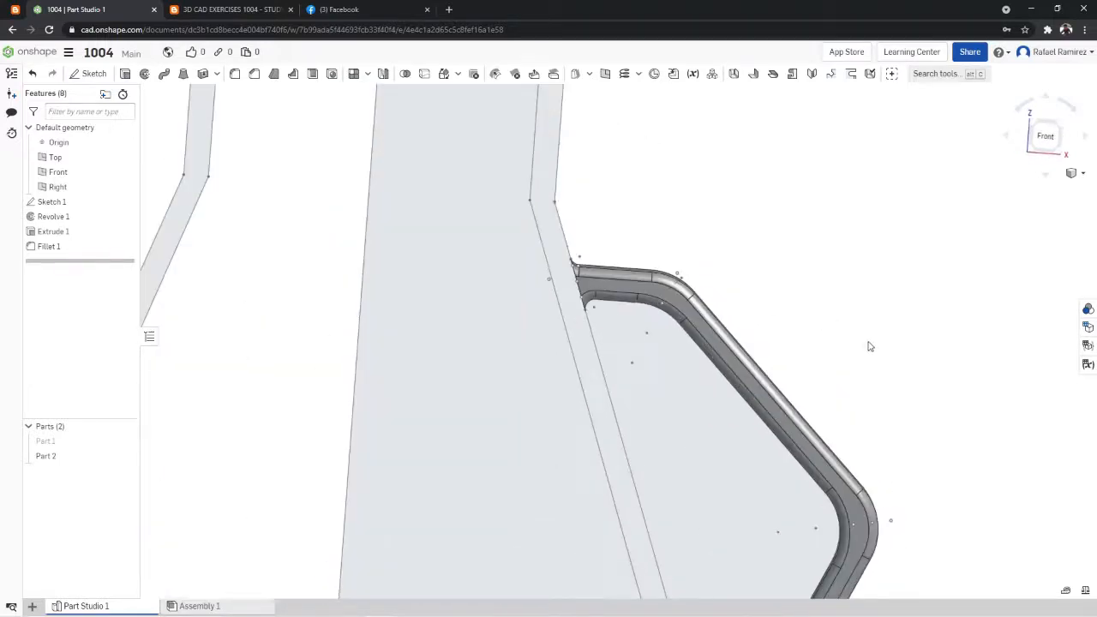
right_drag(868, 347, 625, 277)
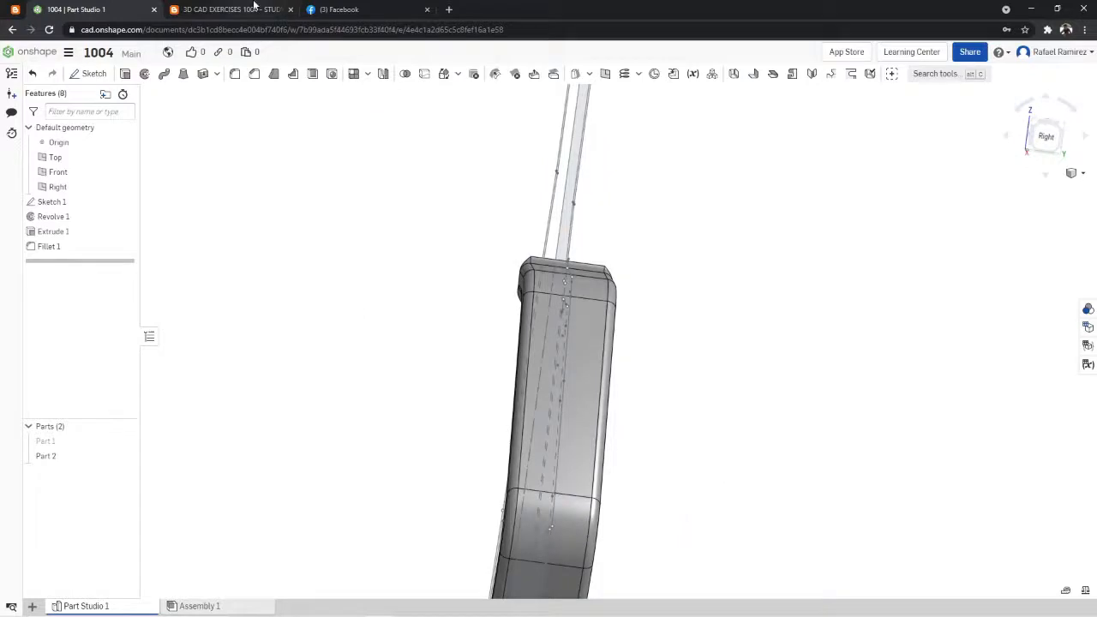
click(232, 10)
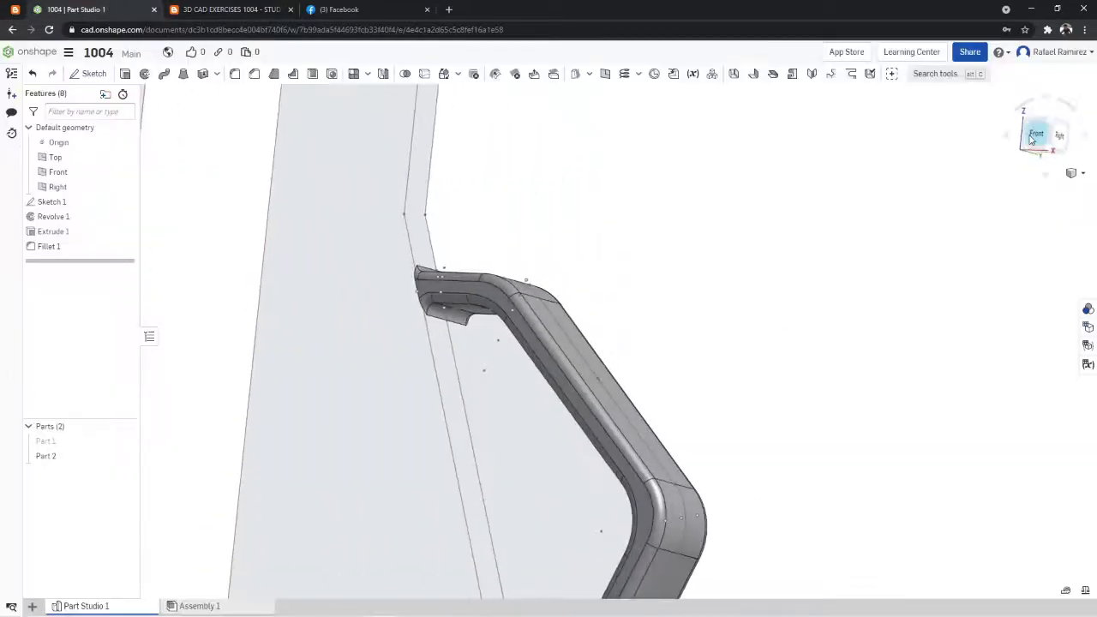
- Hide the handle solid Part 2 and show the flask solid Part 1, with its open rim in view
click(1045, 134)
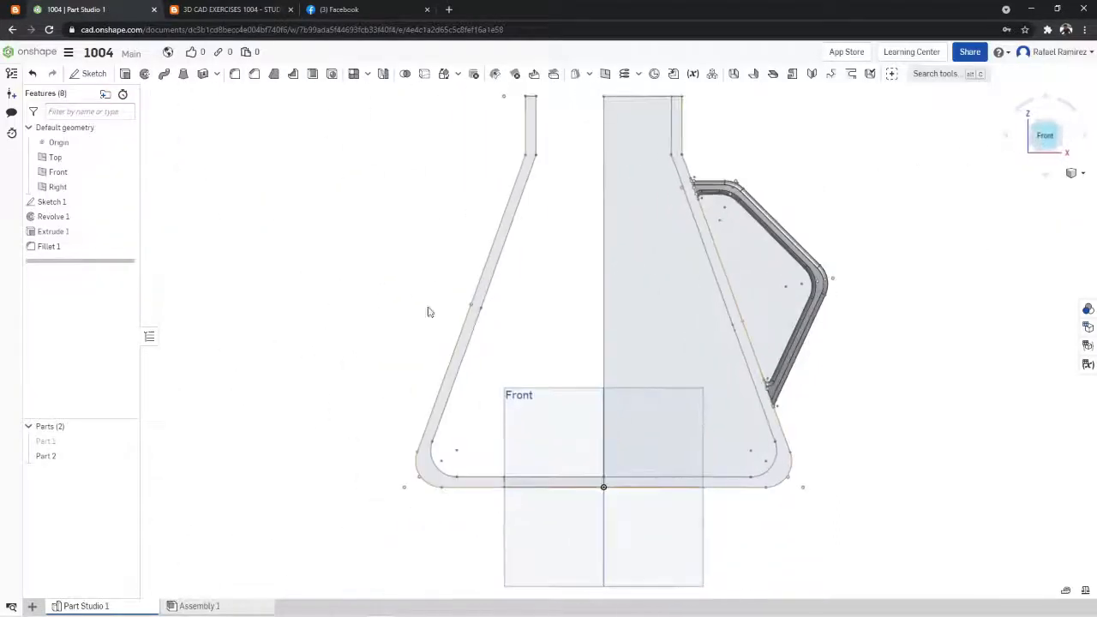
click(128, 456)
click(129, 441)
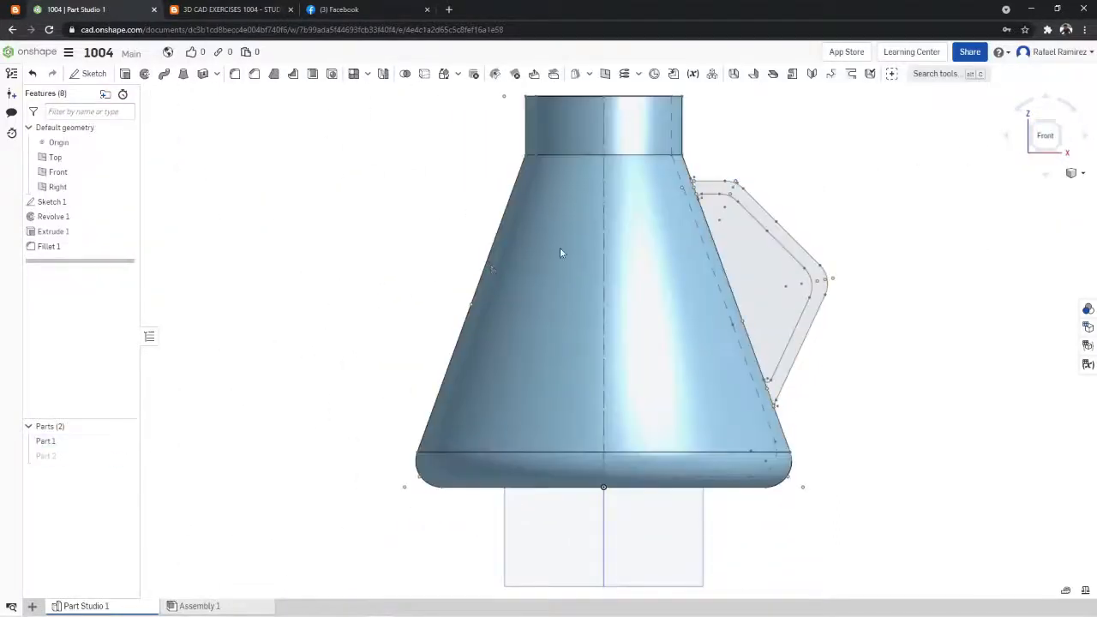
right_drag(860, 159, 854, 198)
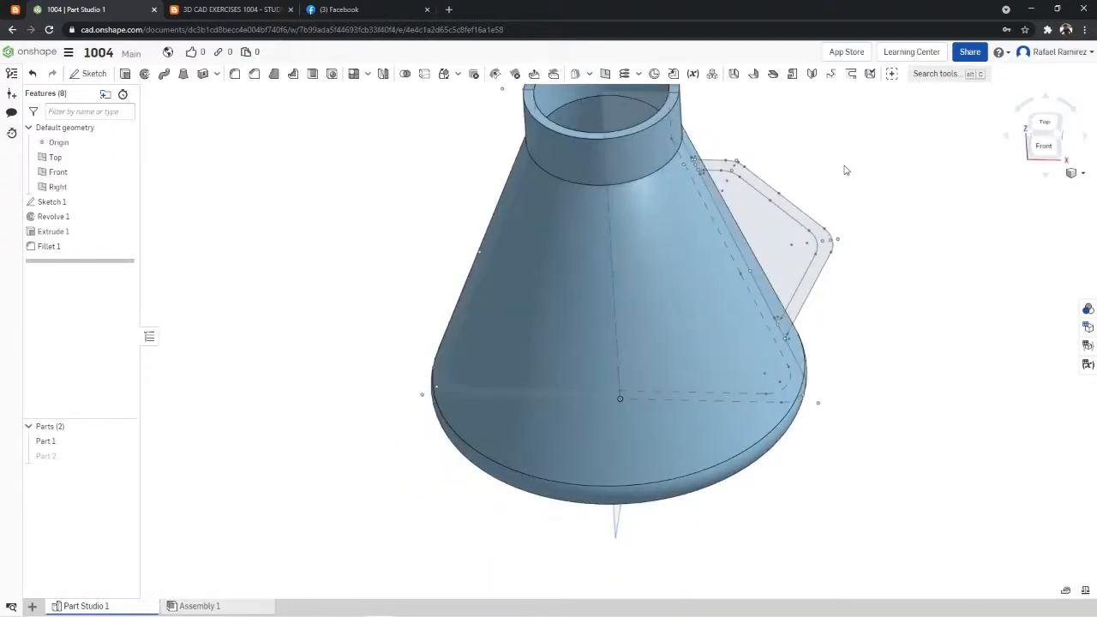
scroll(843, 166, down, 5)
scroll(830, 135, up, 4)
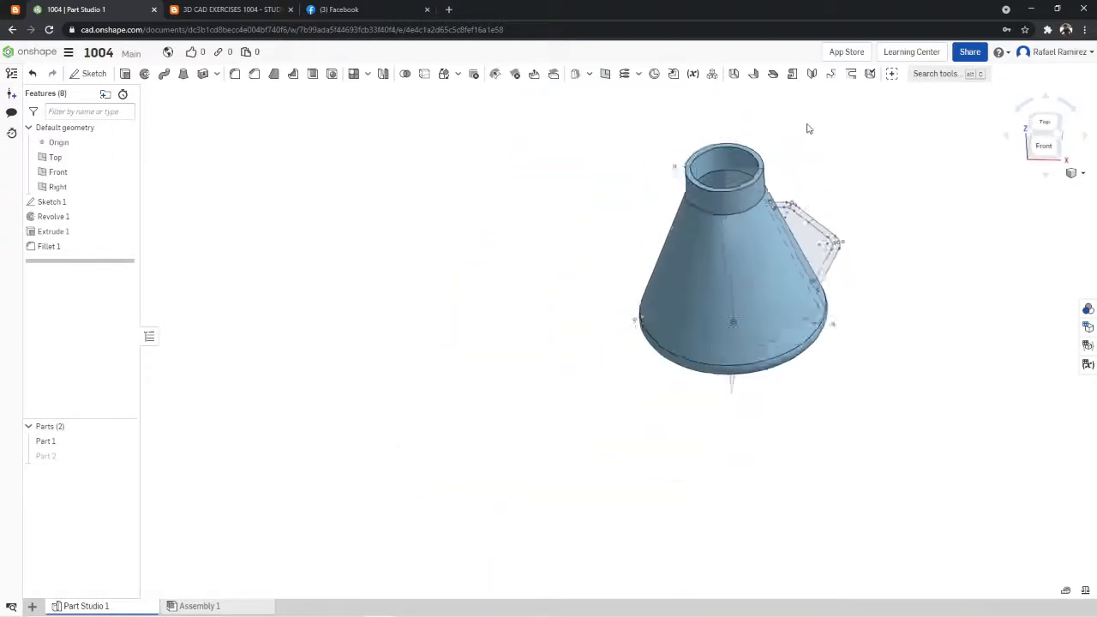
scroll(774, 124, up, 2)
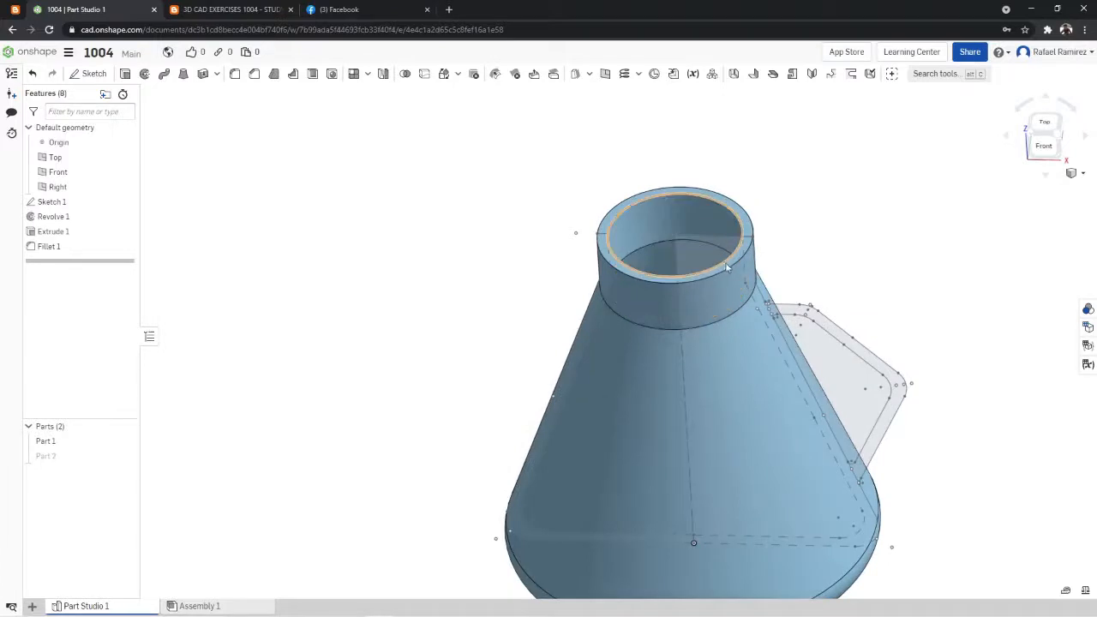
- Fillet the outer and inner edges of the flask's rim with a 3 mm radius and accept the feature
click(235, 75)
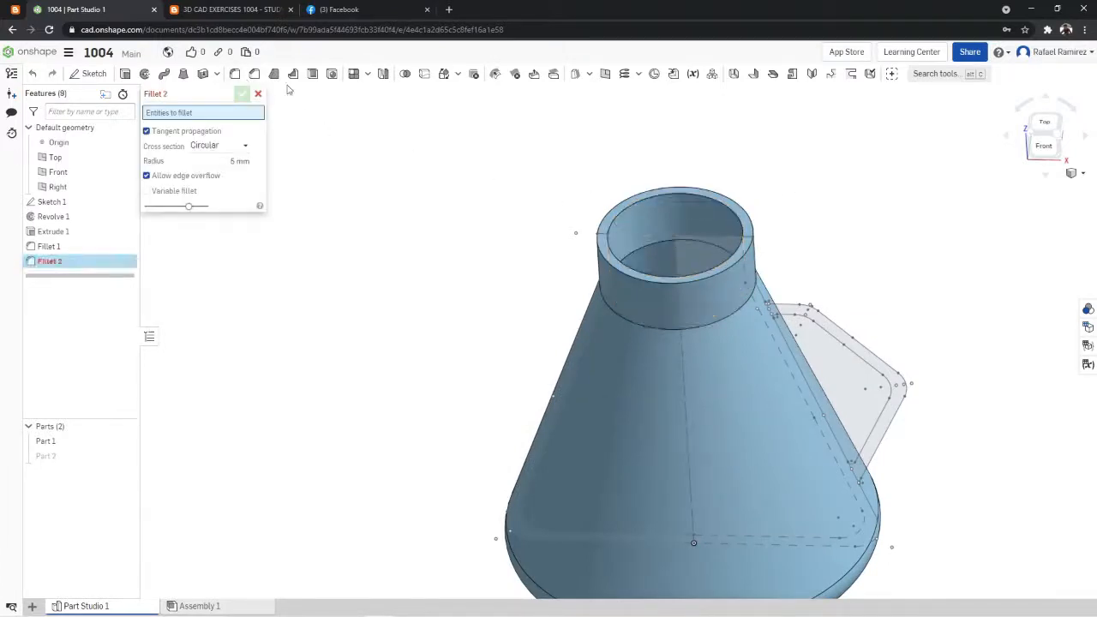
right_drag(569, 125, 658, 168)
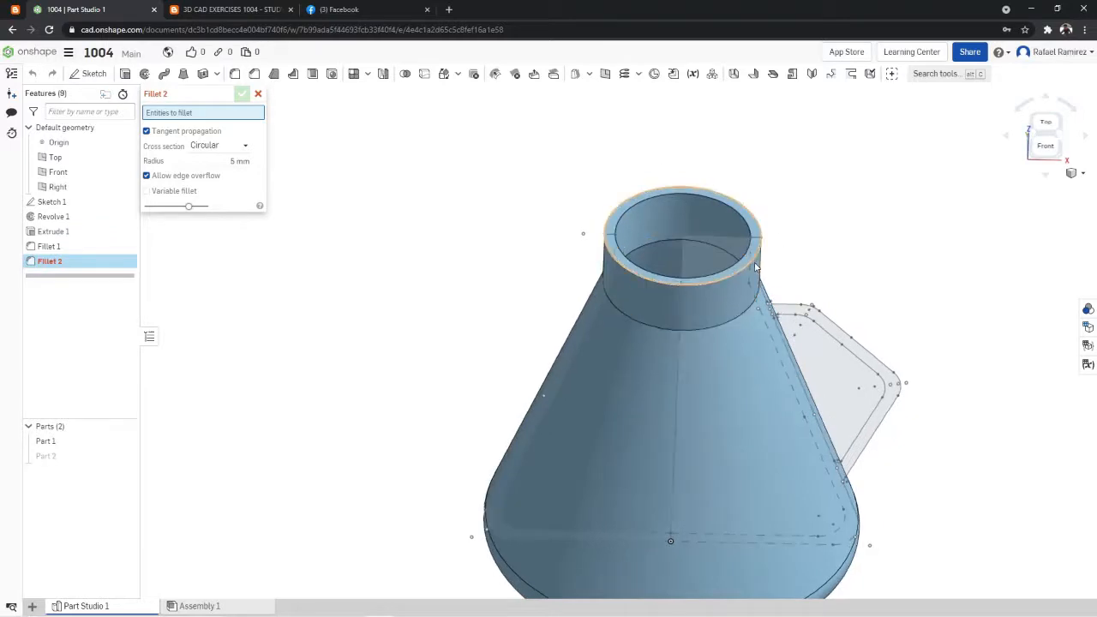
click(770, 242)
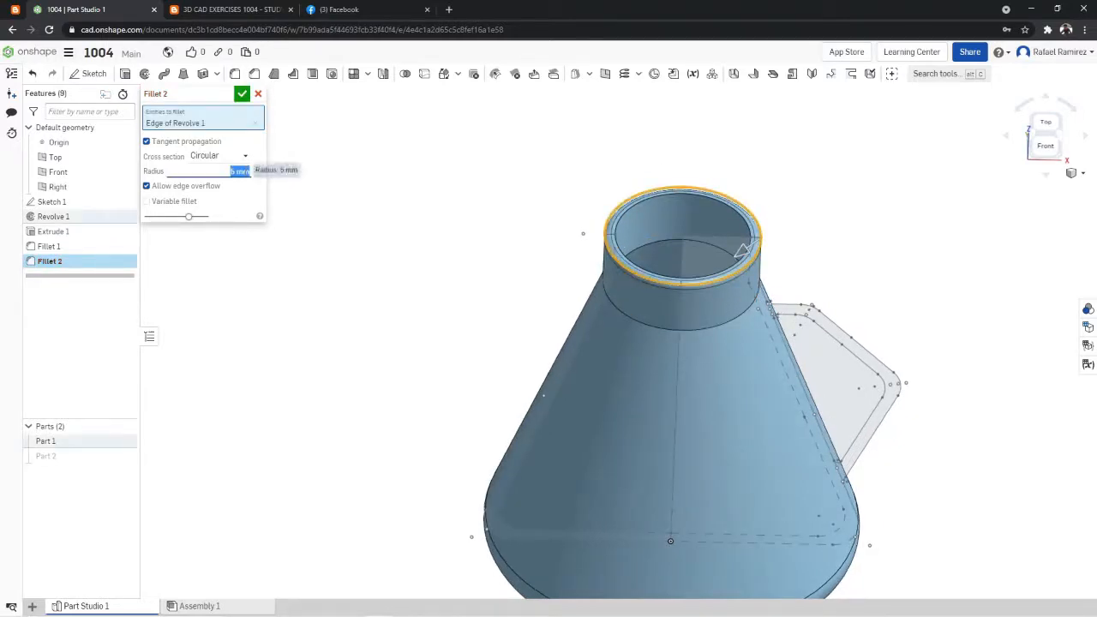
right_drag(703, 128, 830, 163)
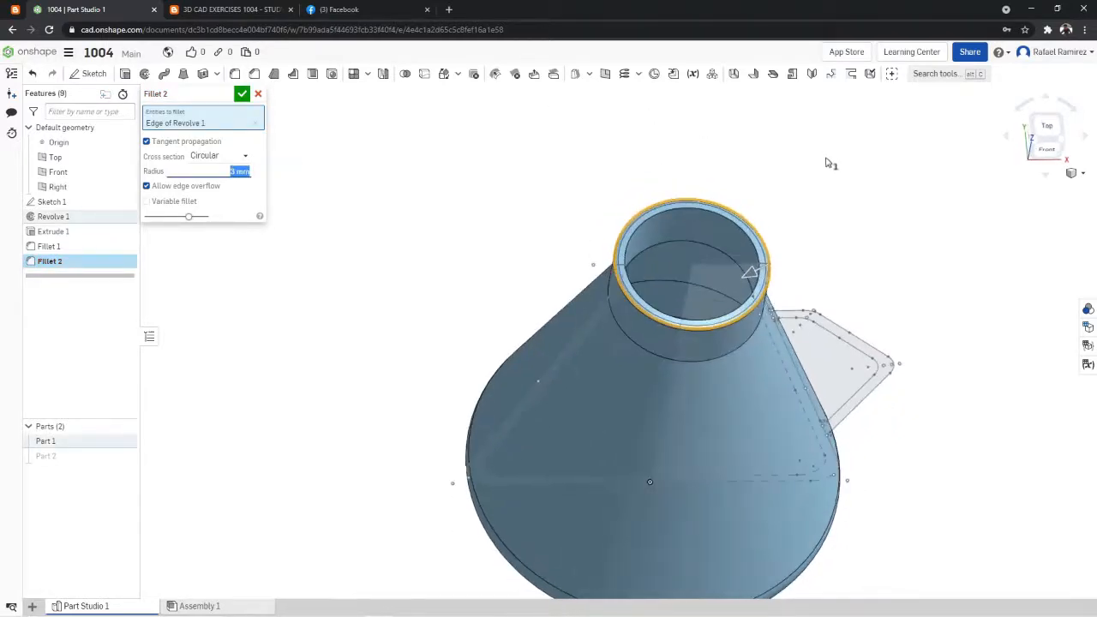
click(767, 264)
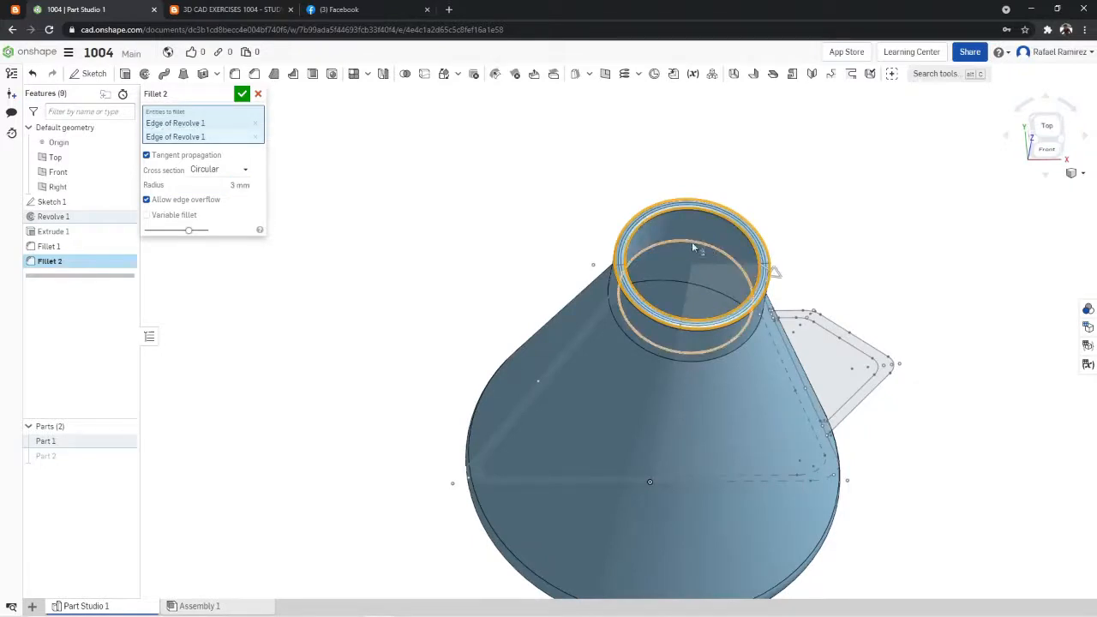
click(241, 93)
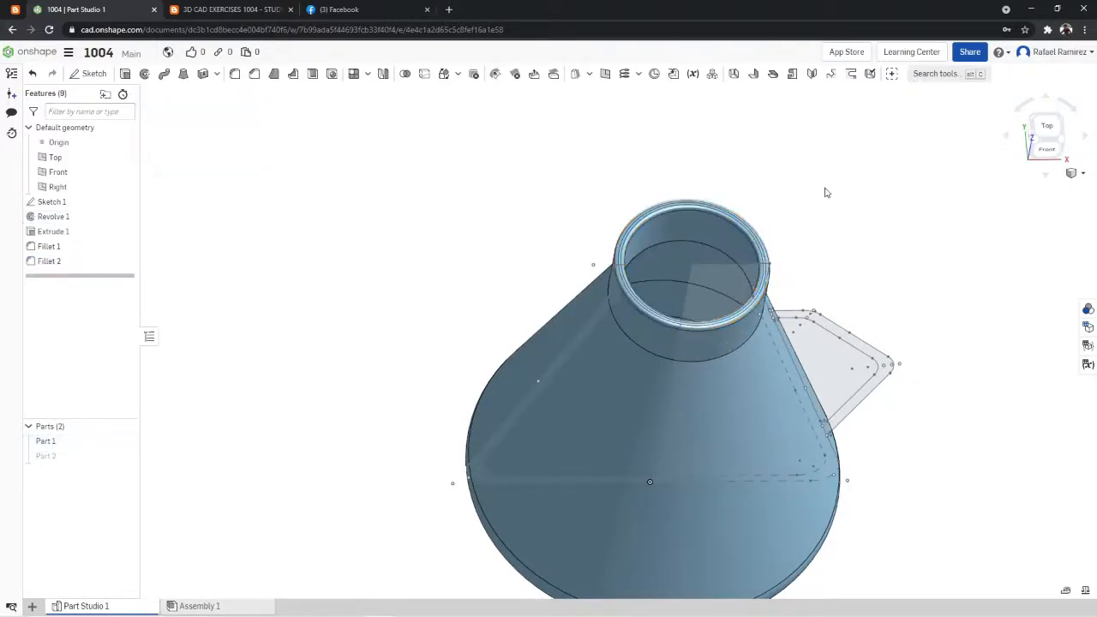
mouse_move(825, 193)
right_down()
mouse_move(801, 172)
mouse_move(814, 166)
mouse_move(845, 189)
mouse_move(819, 173)
right_up()
click(234, 75)
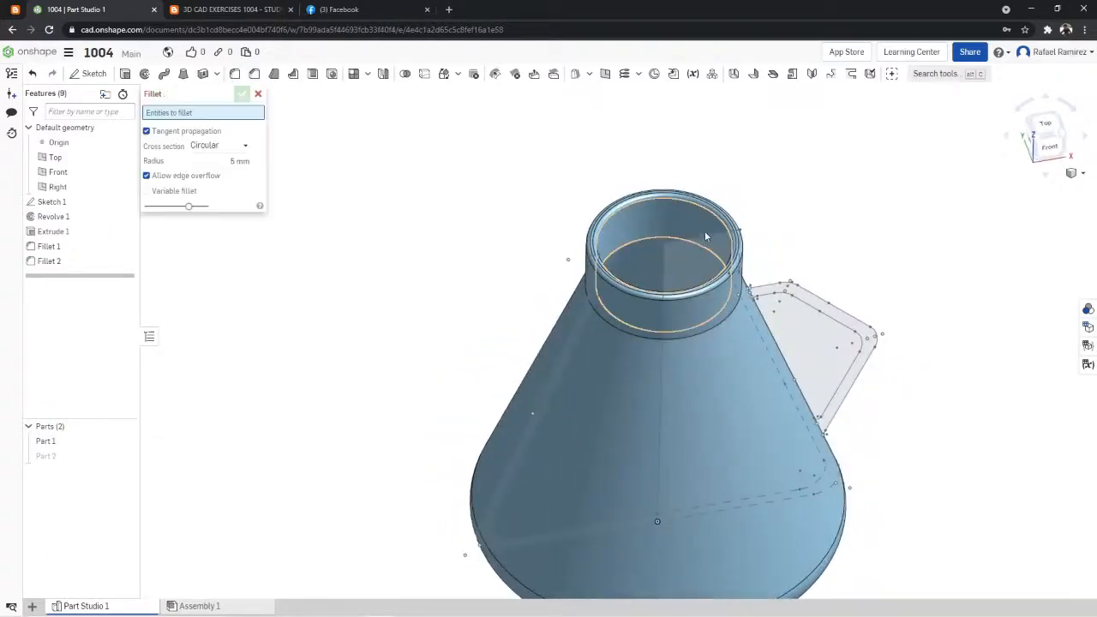
click(703, 243)
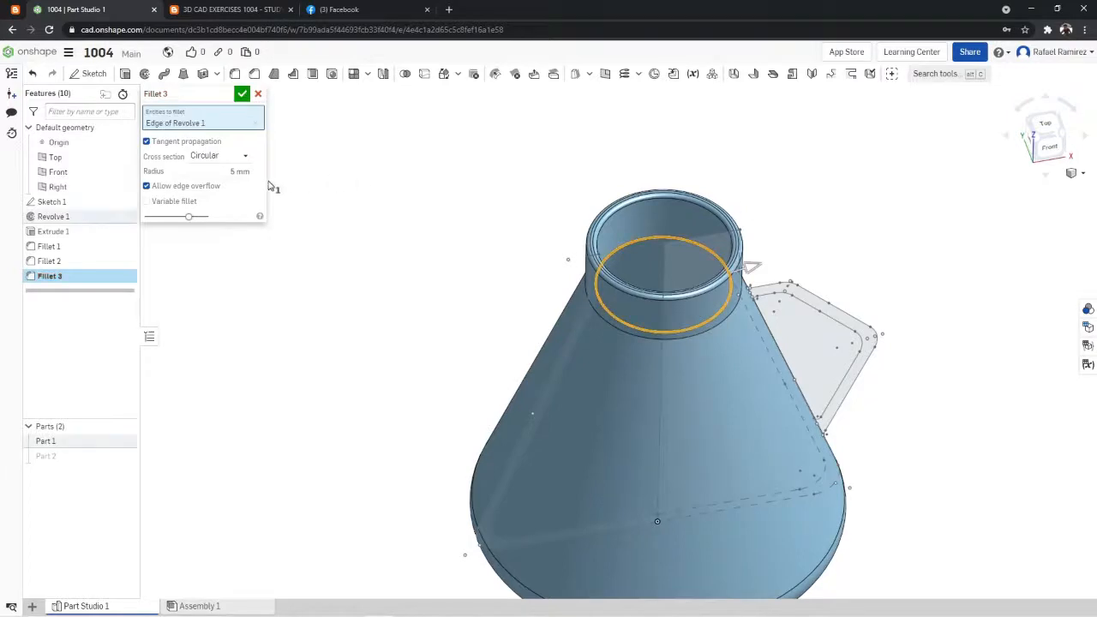
click(241, 11)
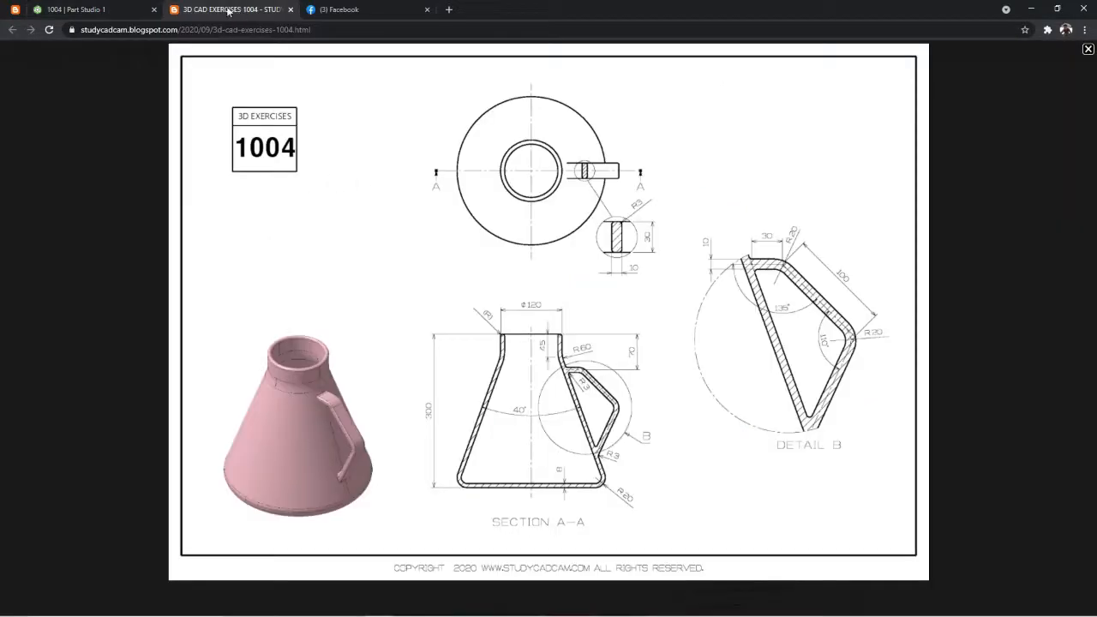
click(126, 9)
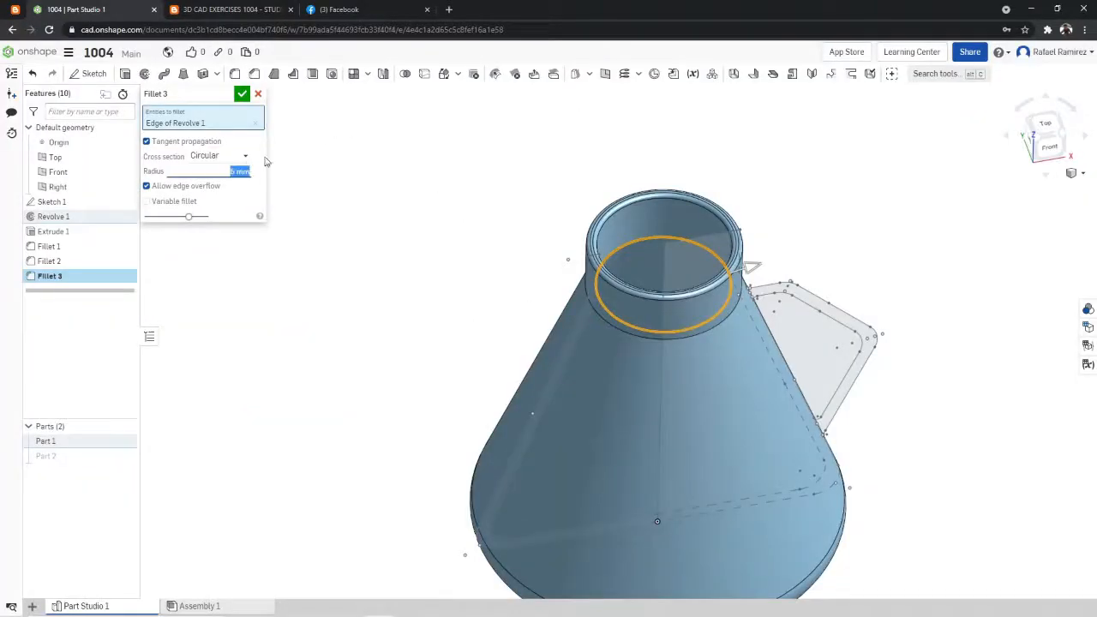
click(338, 9)
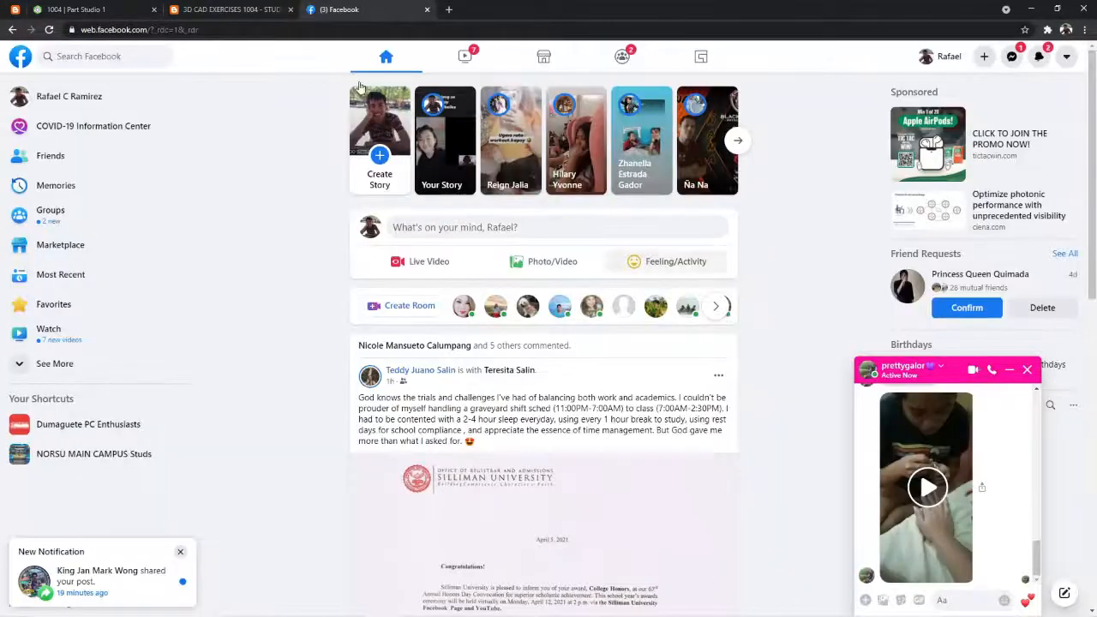
click(210, 7)
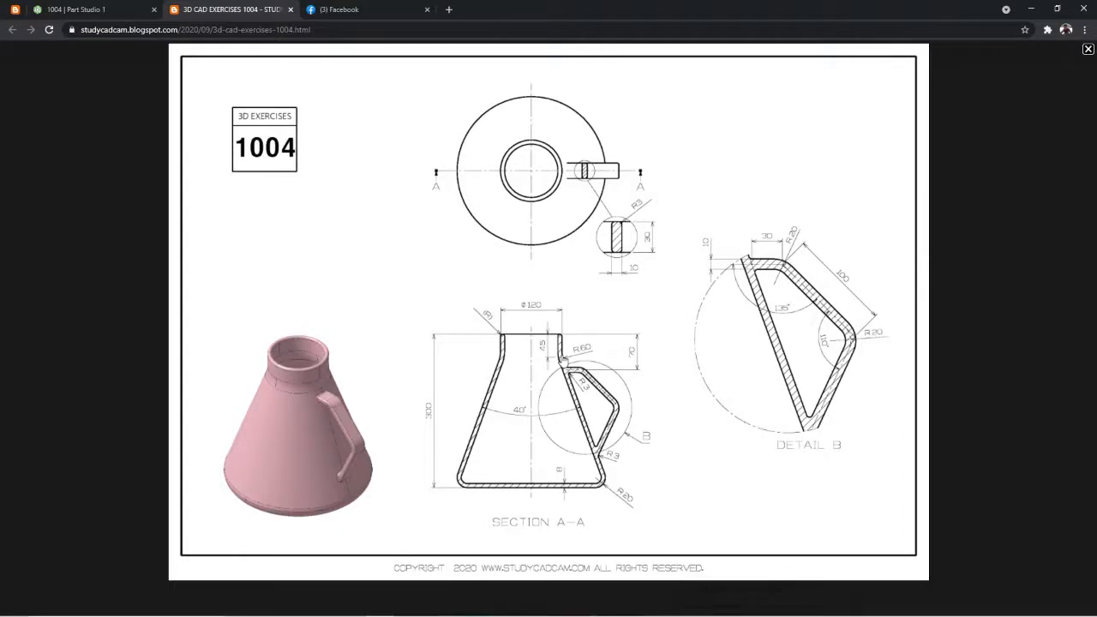
click(64, 9)
right_drag(812, 218, 845, 167)
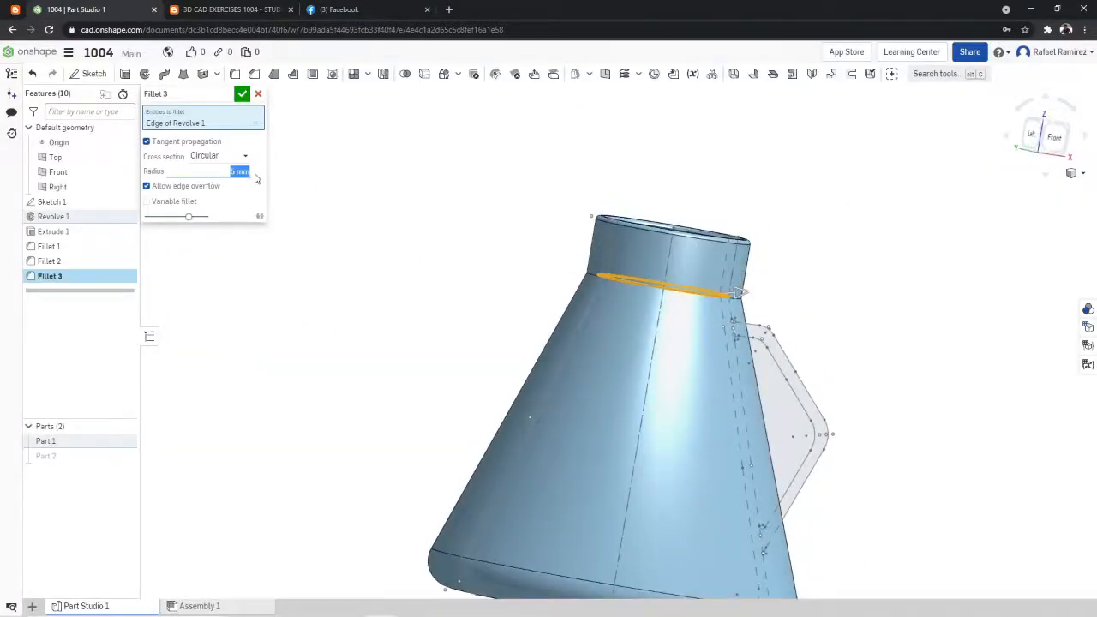
right_drag(869, 232, 873, 254)
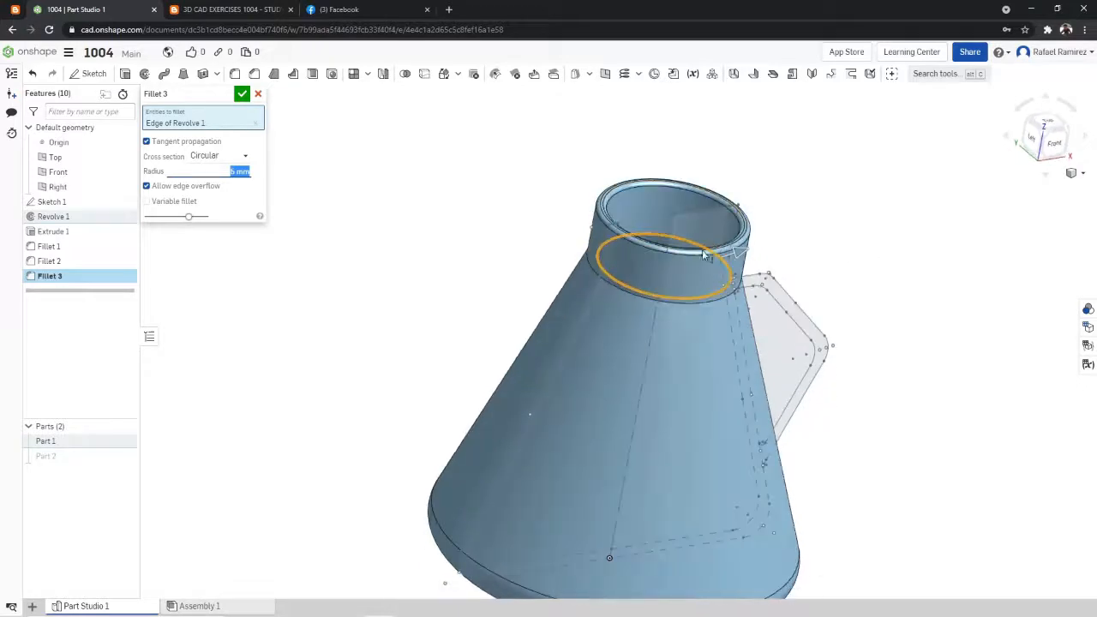
click(735, 296)
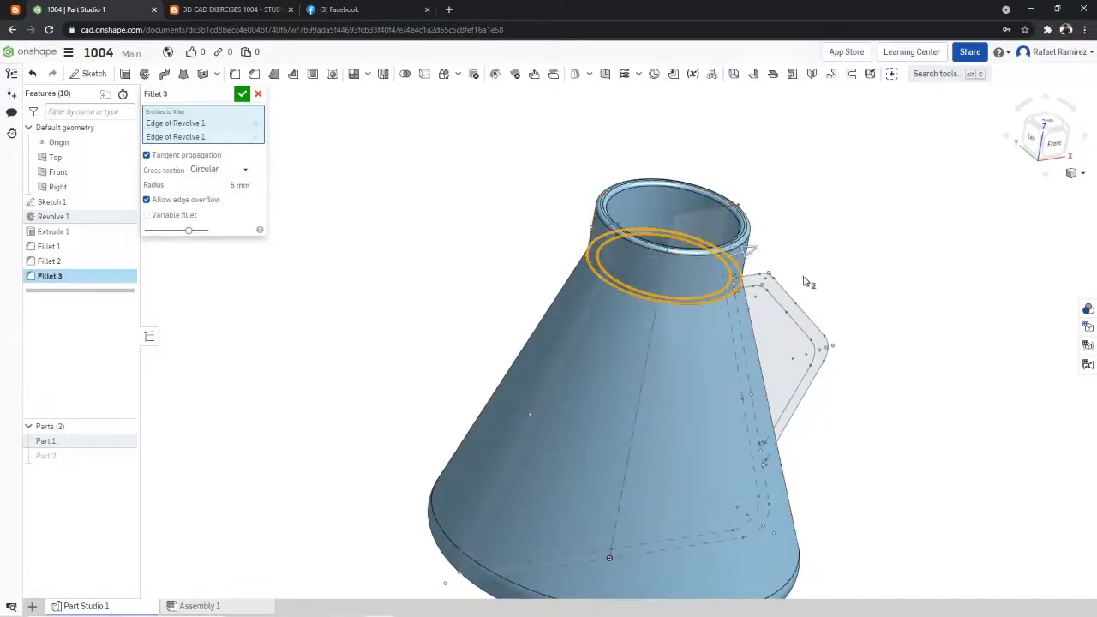
click(257, 96)
- Fillet the outer and inner edges where the flask's neck meets the cone with a 60 mm radius, and accept the feature
click(235, 74)
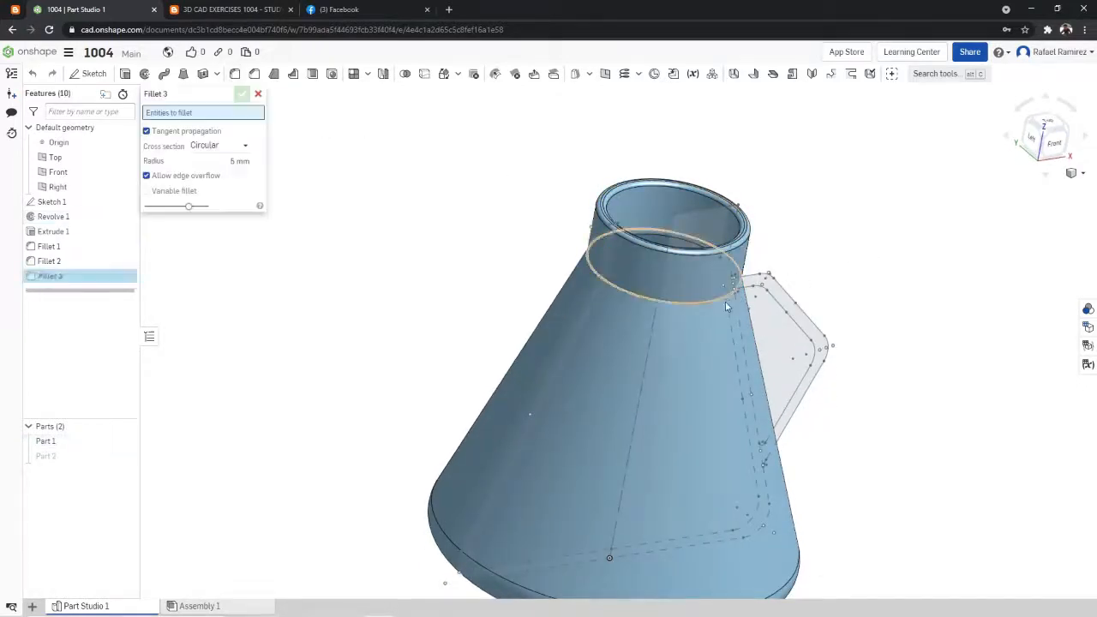
click(722, 300)
click(240, 171)
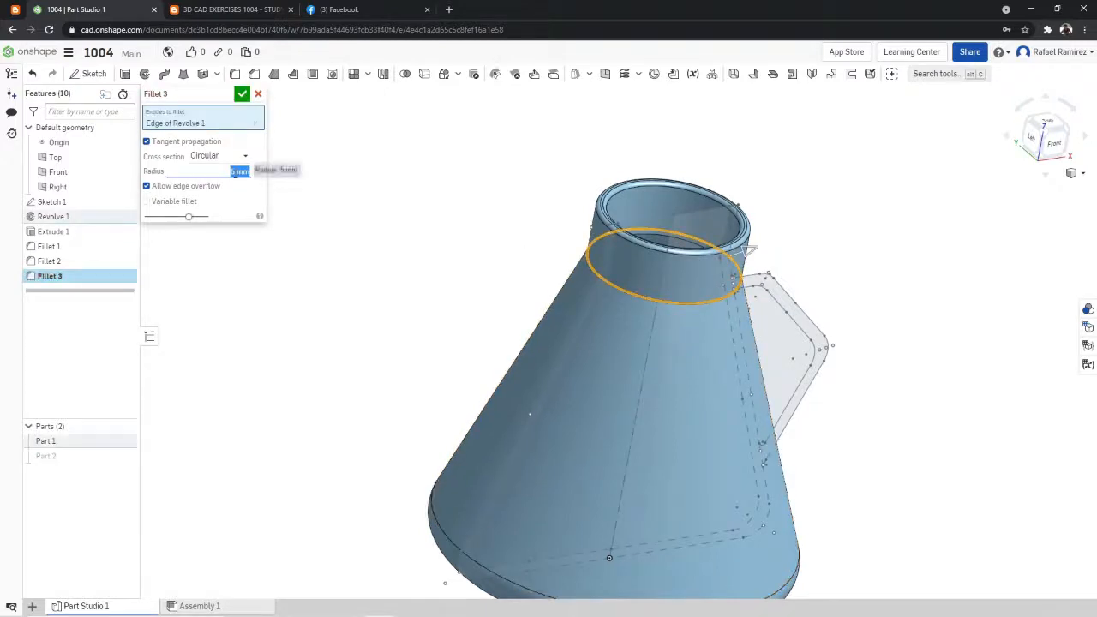
text(60)
key(Return)
right_drag(755, 182, 926, 218)
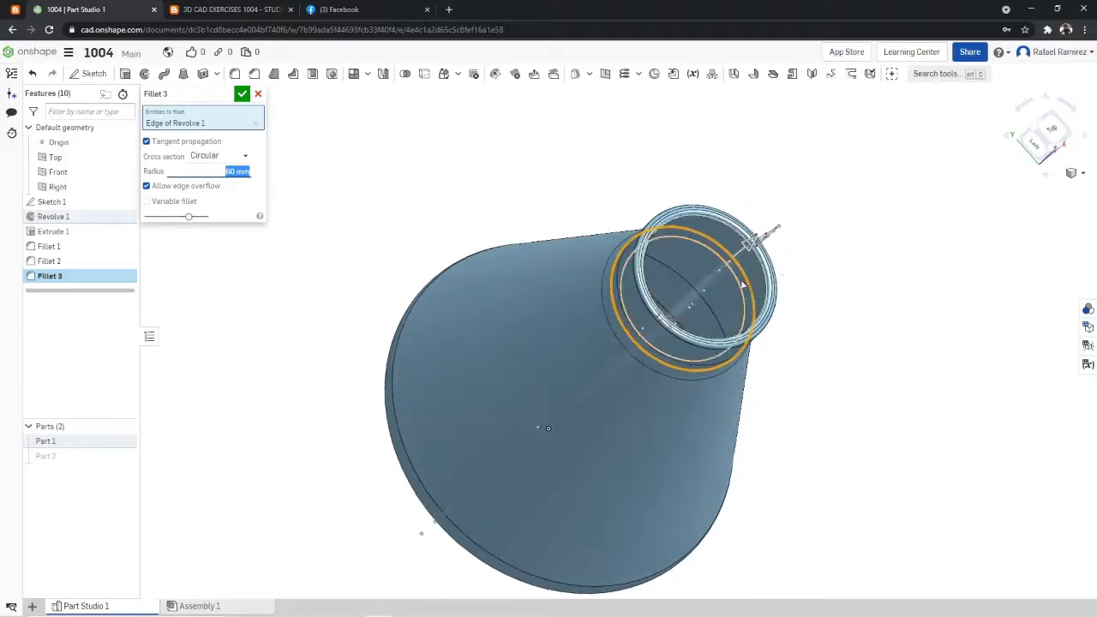
right_drag(711, 310, 897, 248)
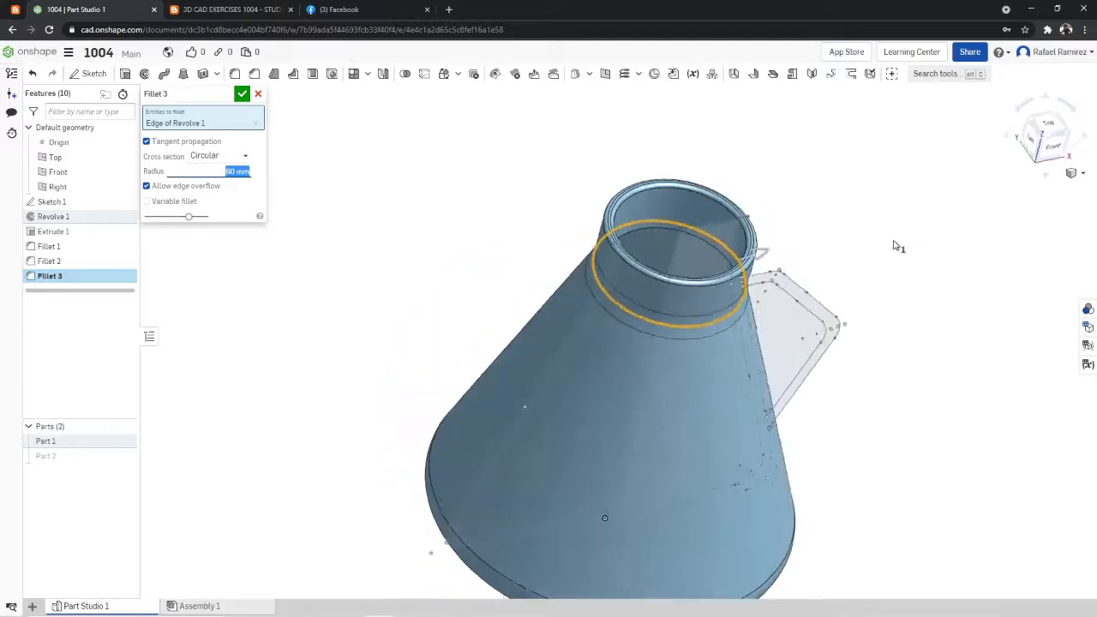
click(642, 224)
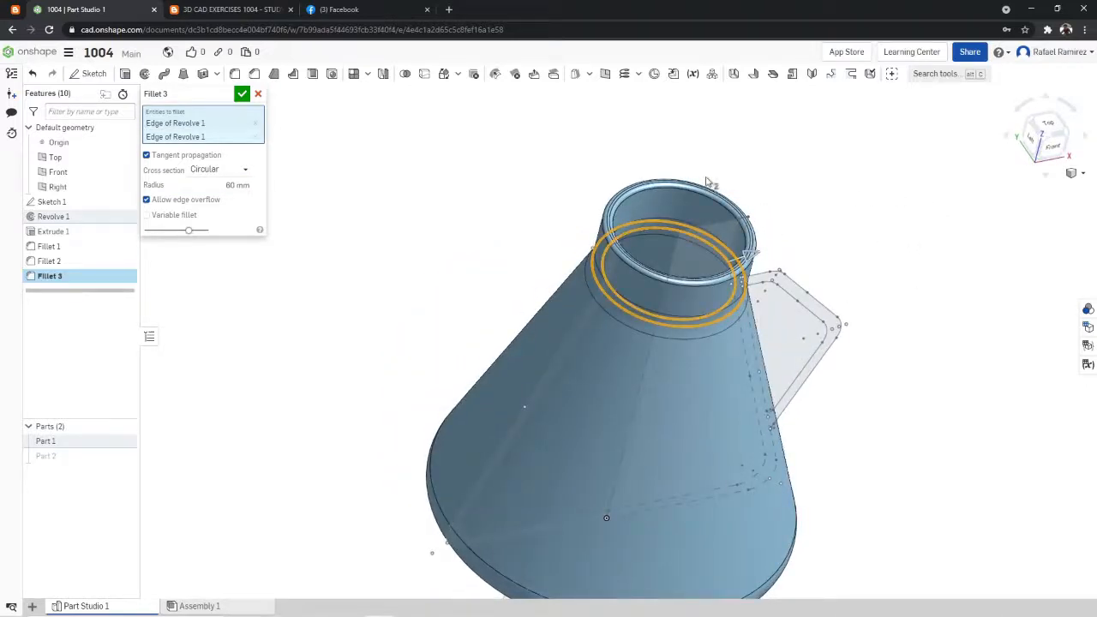
key(Return)
right_drag(950, 210, 924, 184)
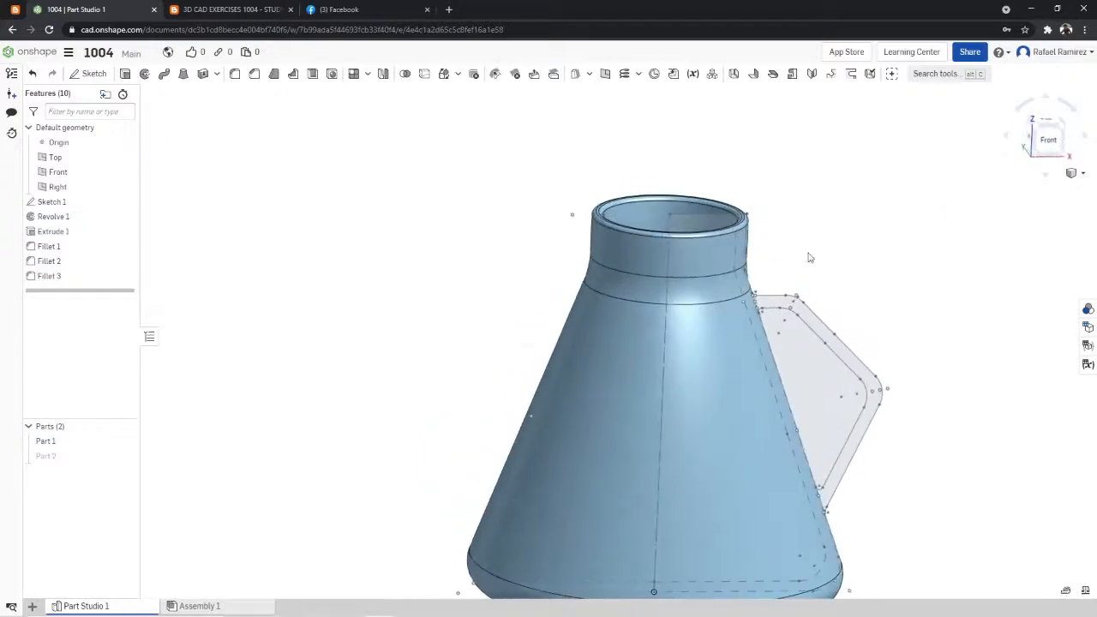
- Show the handle solid Part 2 alongside the flask and display both in the isometric view
right_drag(814, 247, 792, 269)
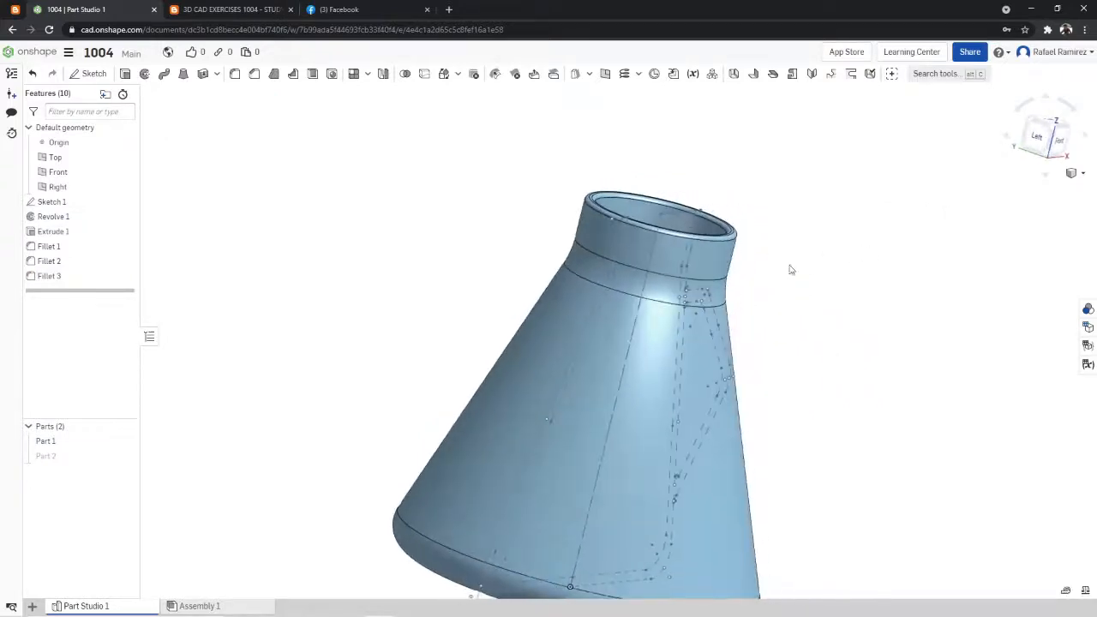
mouse_move(719, 294)
right_down()
mouse_move(789, 272)
mouse_move(713, 254)
mouse_move(588, 300)
mouse_move(694, 246)
mouse_move(844, 208)
right_up()
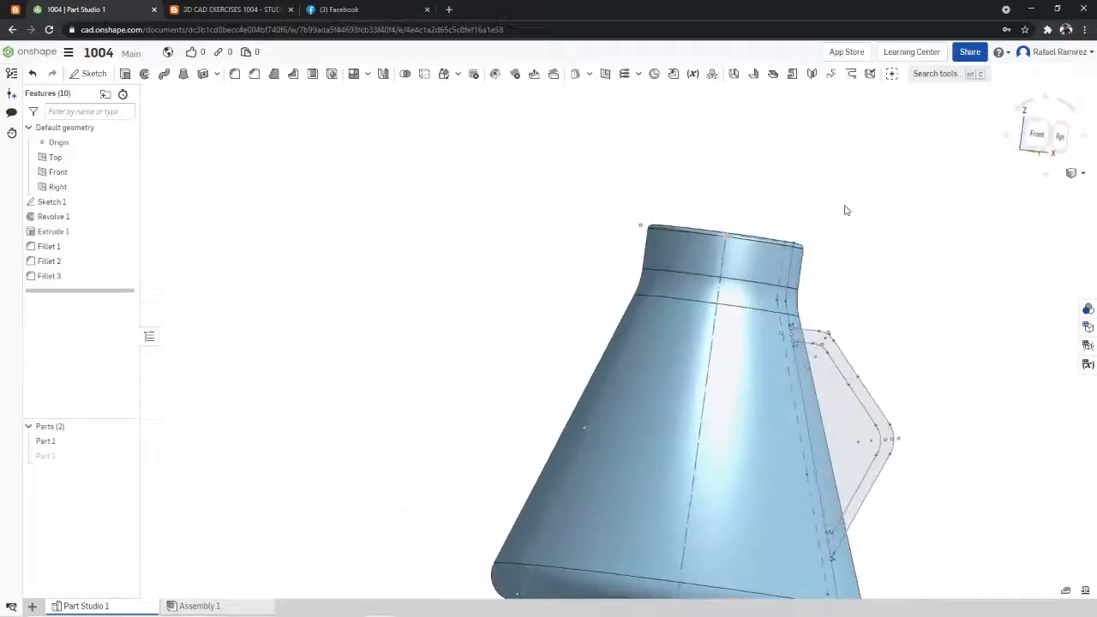
click(1043, 134)
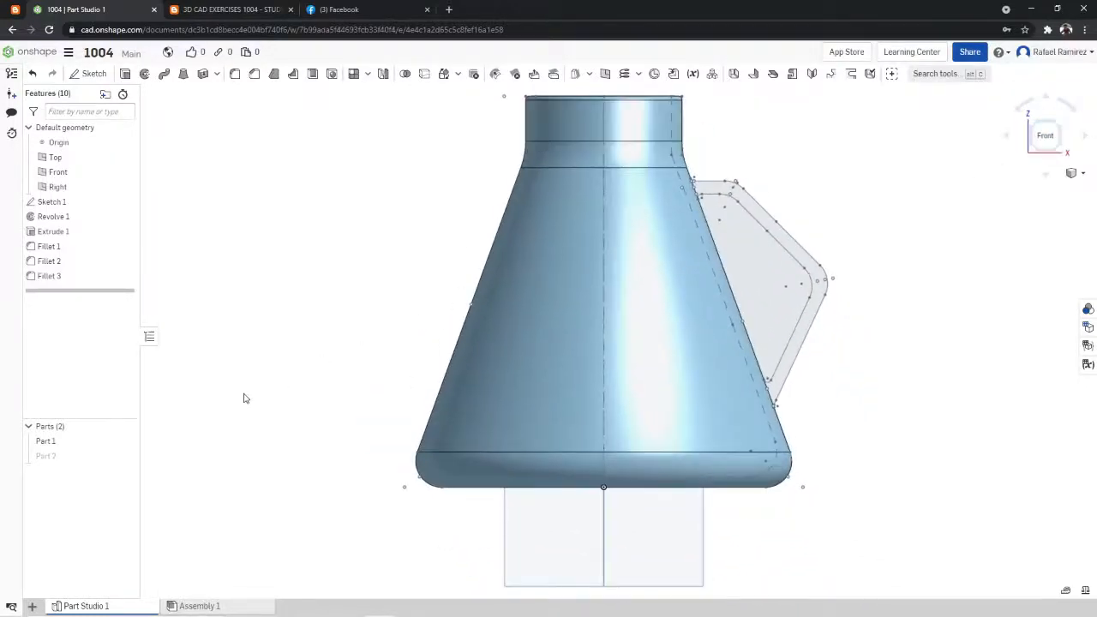
right_drag(627, 163, 983, 150)
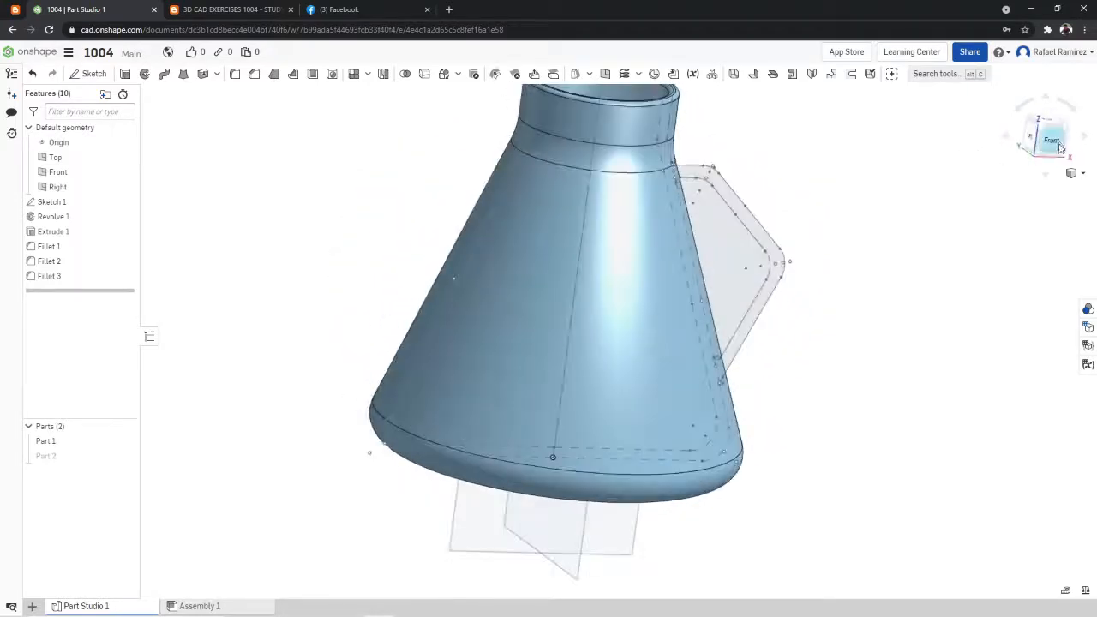
click(1048, 137)
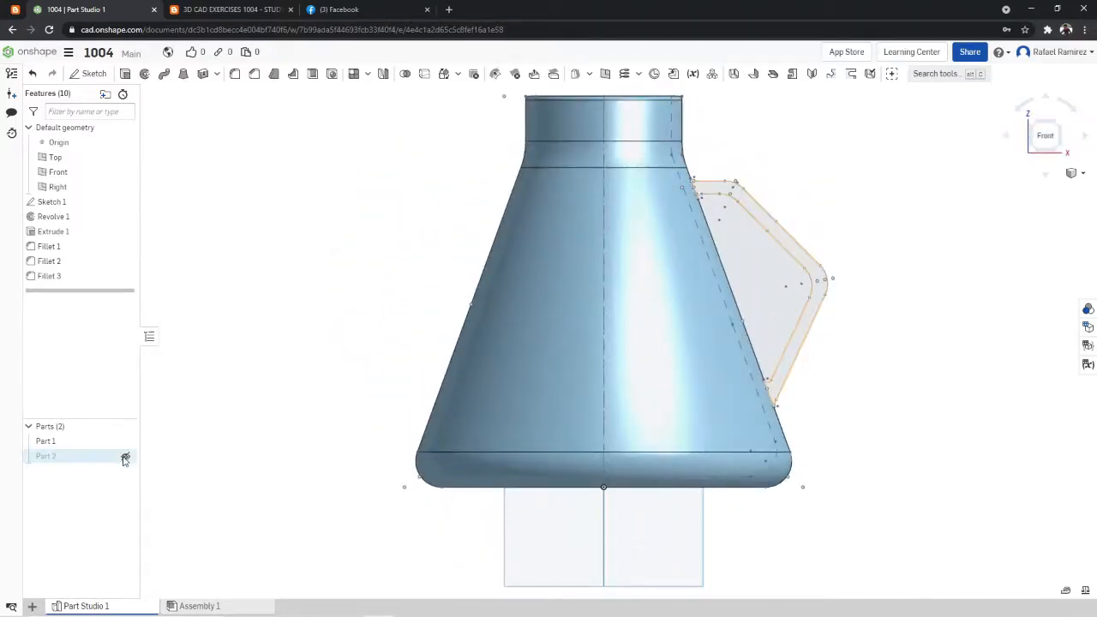
click(127, 455)
right_click(941, 186)
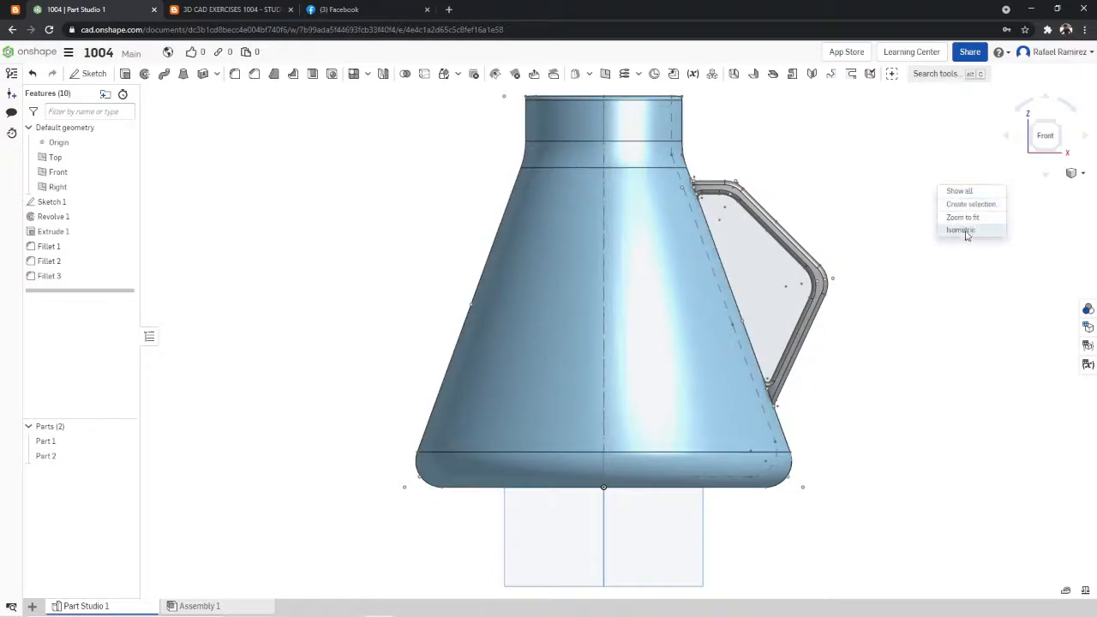
click(960, 231)
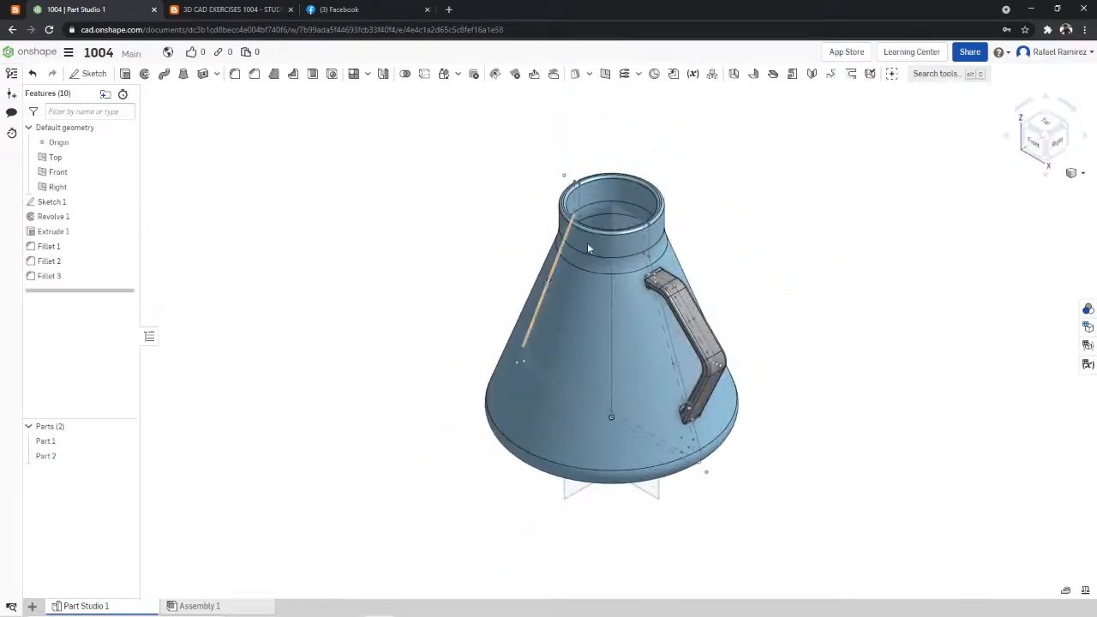
- Check the exercise drawing's dimensions and compare them with the flask and handle from the front, the side and the isometric view
click(229, 10)
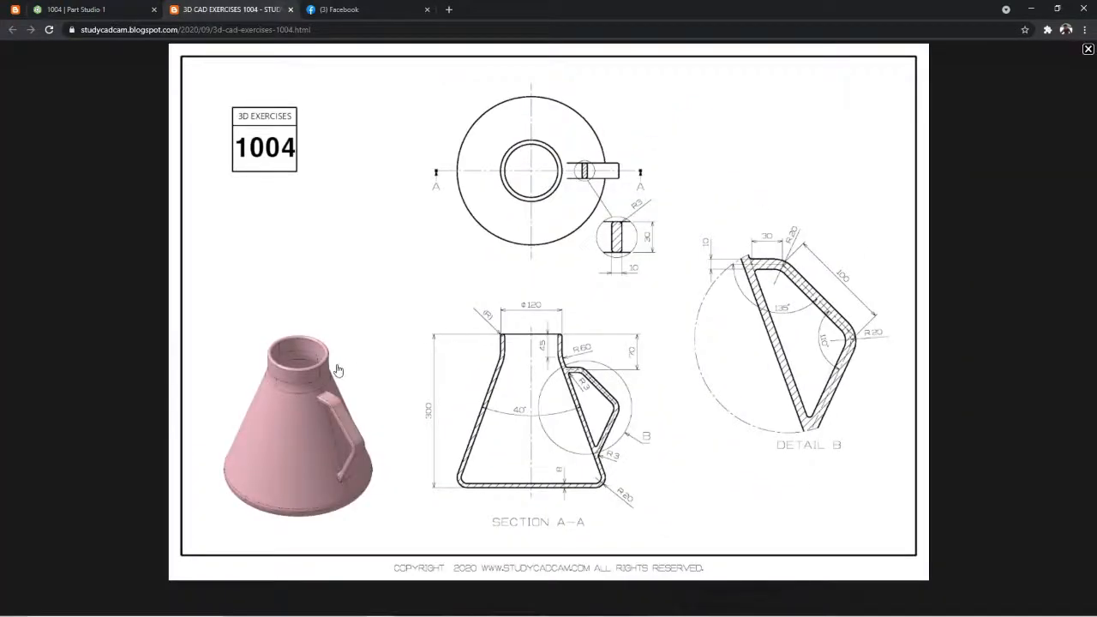
click(103, 9)
click(223, 7)
click(103, 9)
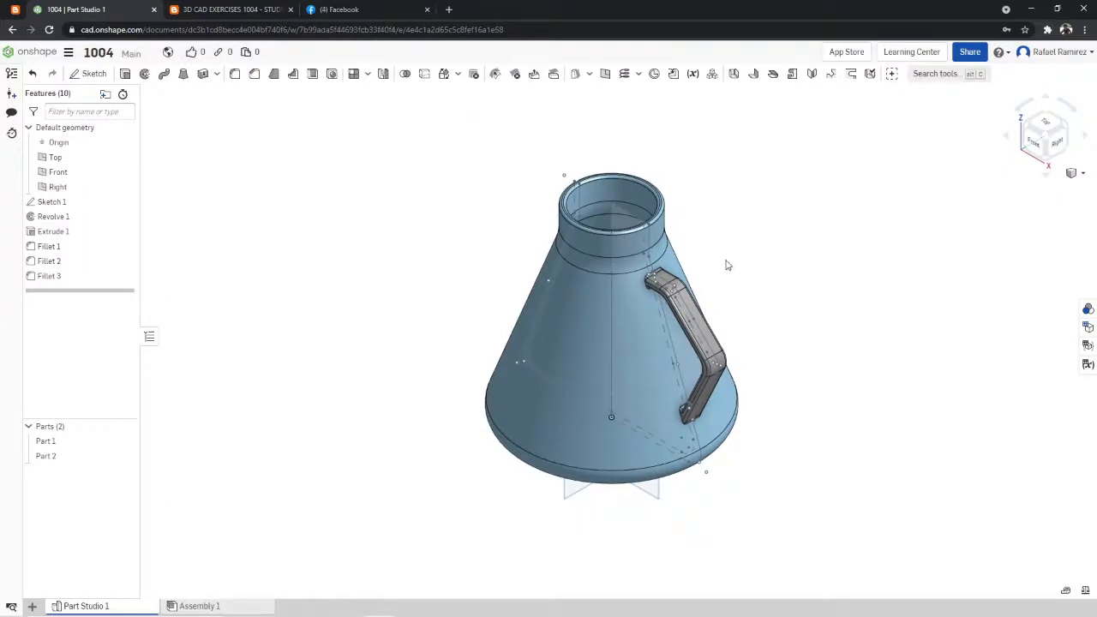
right_drag(820, 225, 843, 226)
right_drag(752, 265, 797, 262)
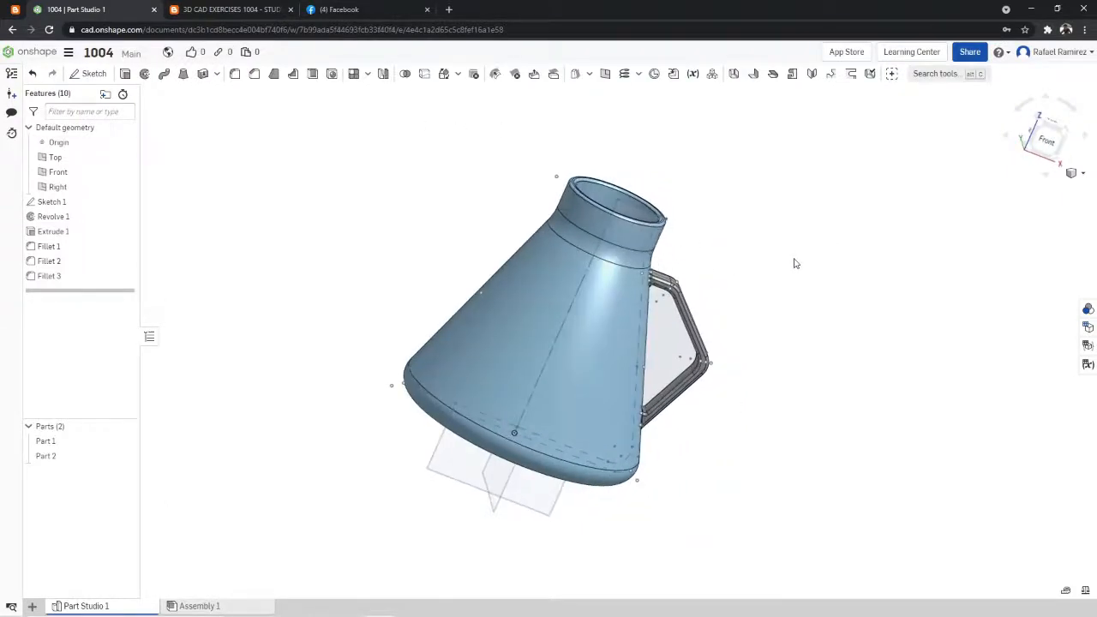
click(1054, 152)
right_click(818, 151)
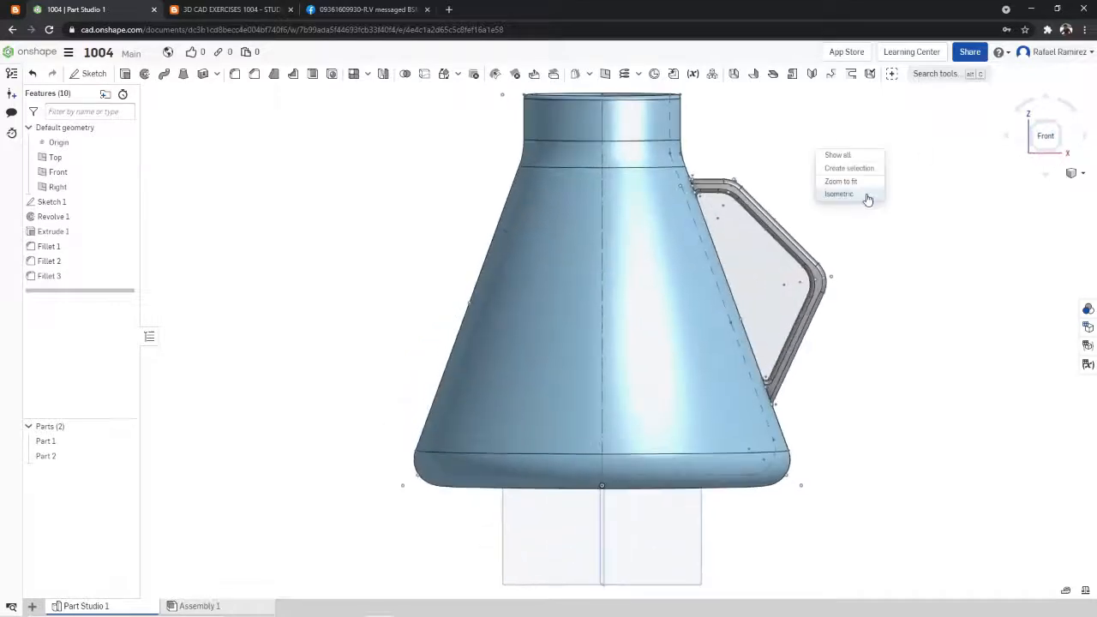
click(863, 192)
right_drag(780, 201, 755, 167)
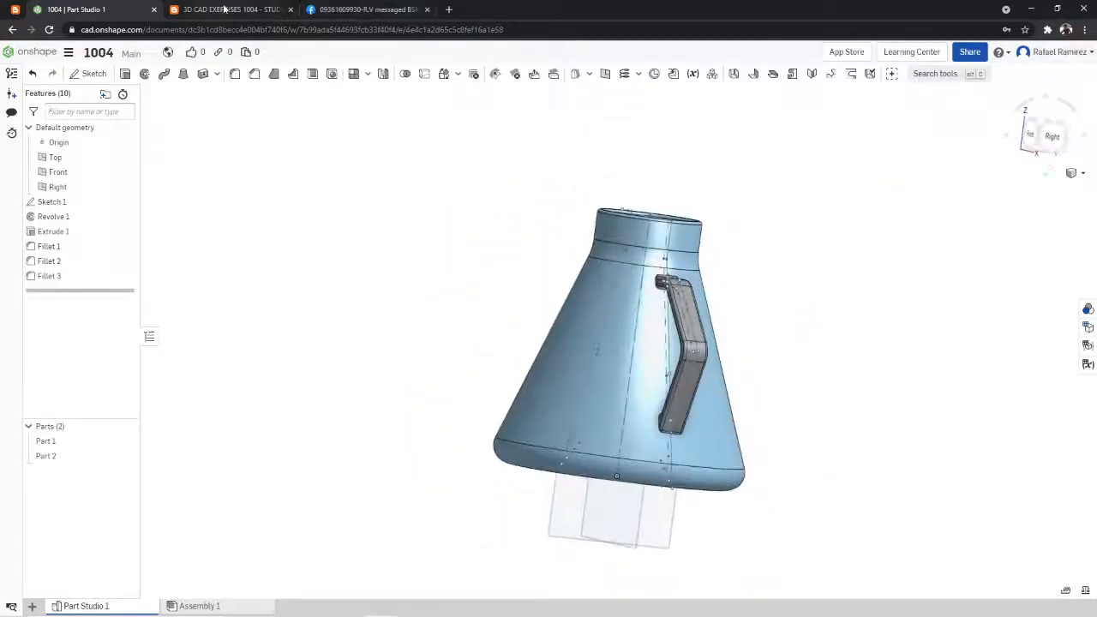
right_drag(780, 241, 815, 282)
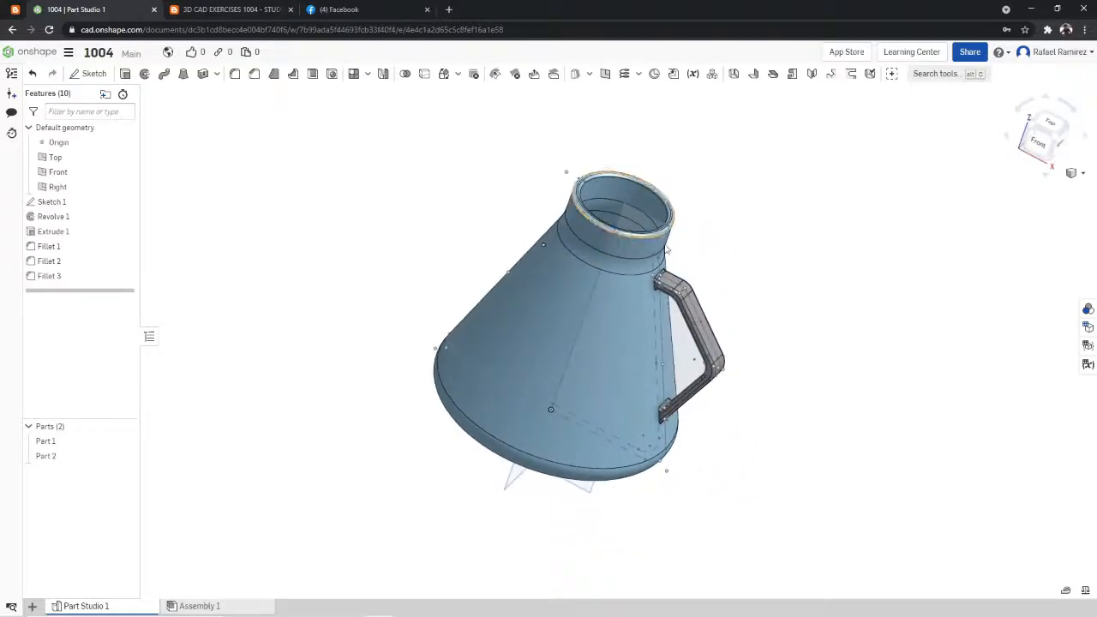
right_drag(712, 309, 845, 272)
click(1048, 140)
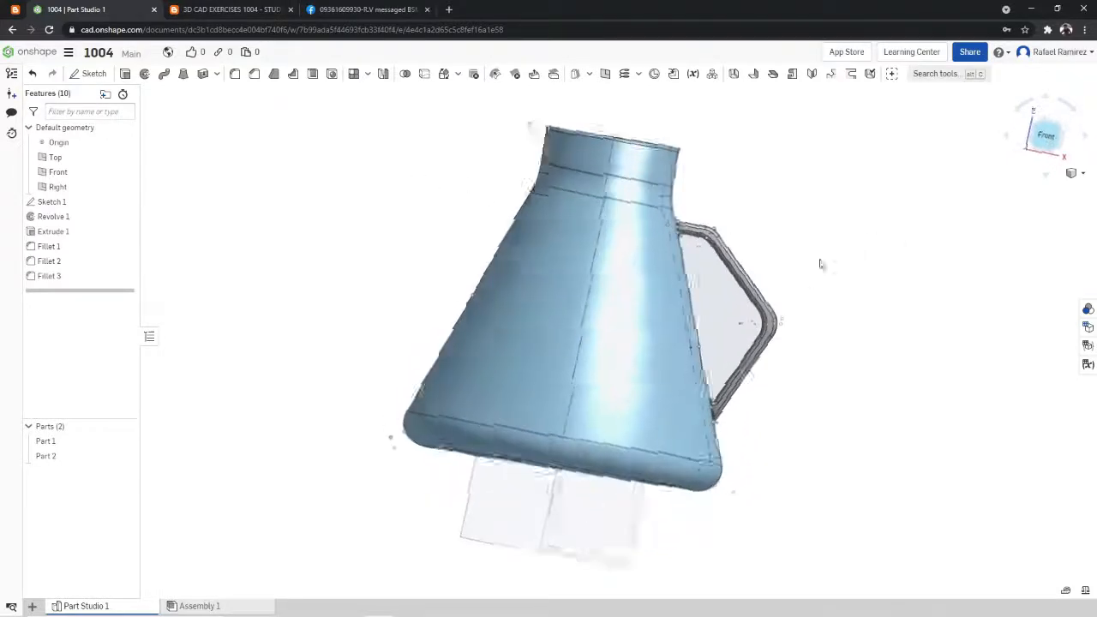
- Check the flask and handle as separate solids by toggling their visibility, and examine the whole model from the rim to the base
click(125, 442)
click(125, 443)
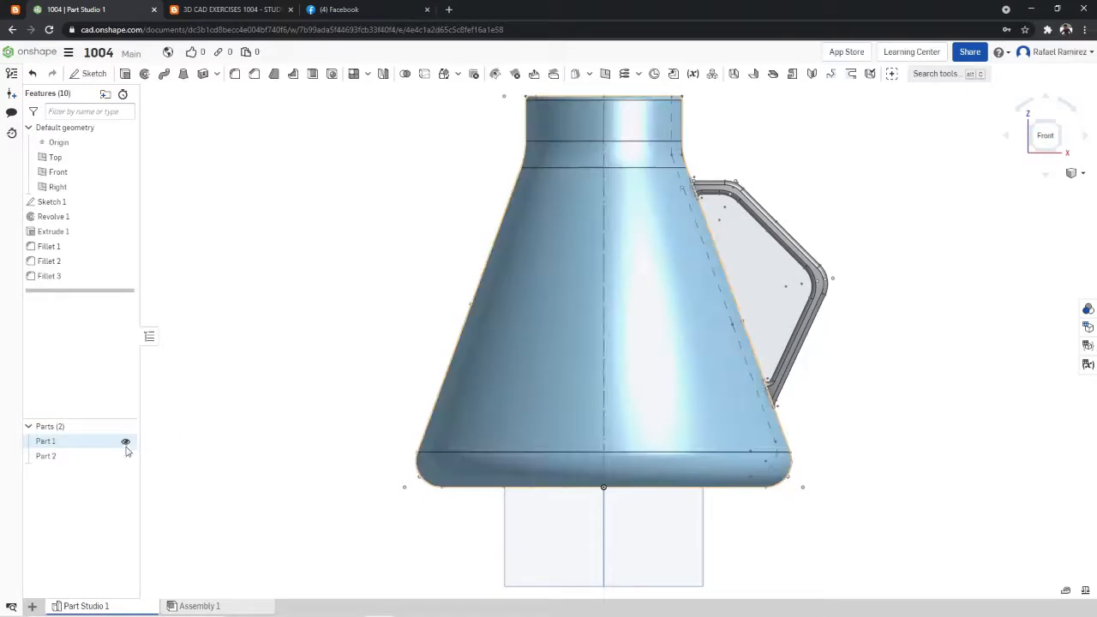
click(125, 456)
right_drag(821, 119, 805, 139)
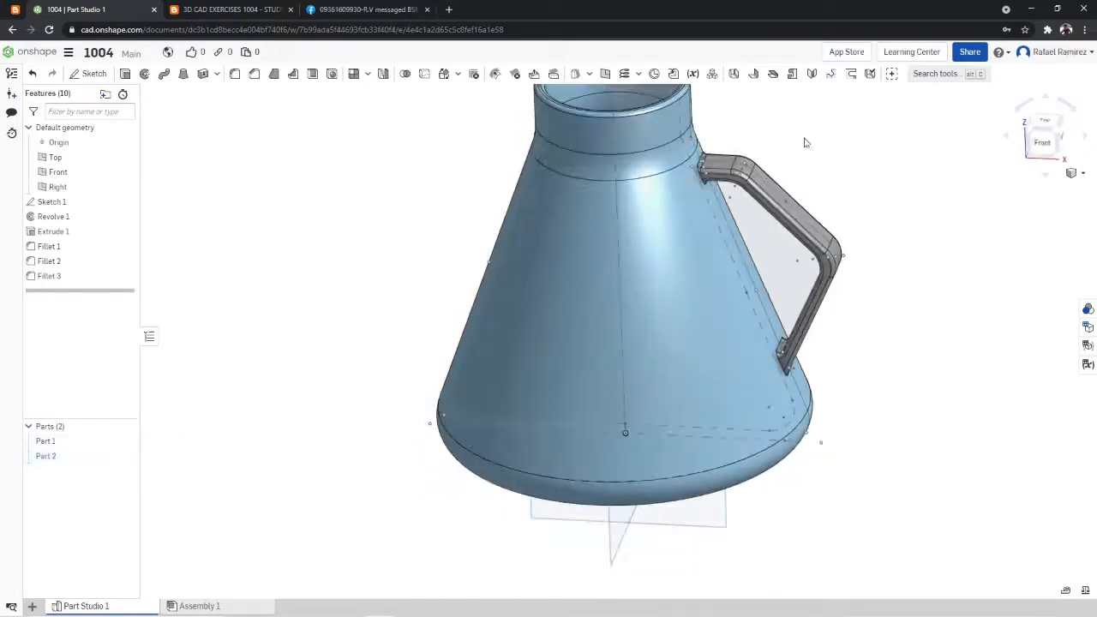
scroll(829, 116, down, 4)
scroll(844, 103, up, 3)
scroll(845, 105, down, 6)
scroll(845, 105, up, 8)
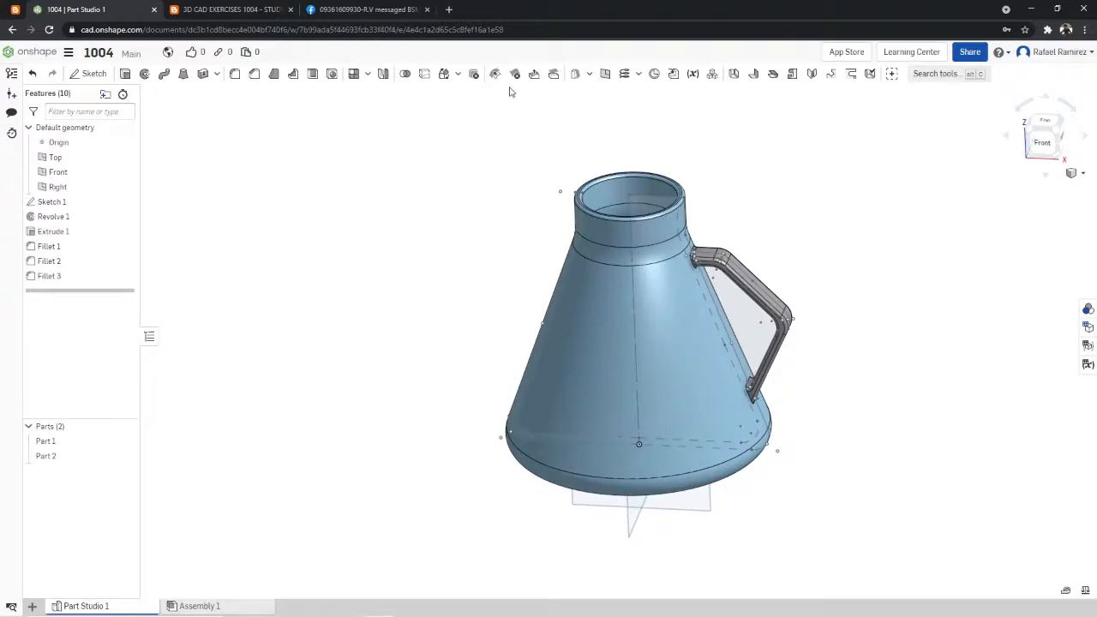
- Try to join the flask solid Part 1 and the handle solid Part 2 with a Boolean union
click(405, 74)
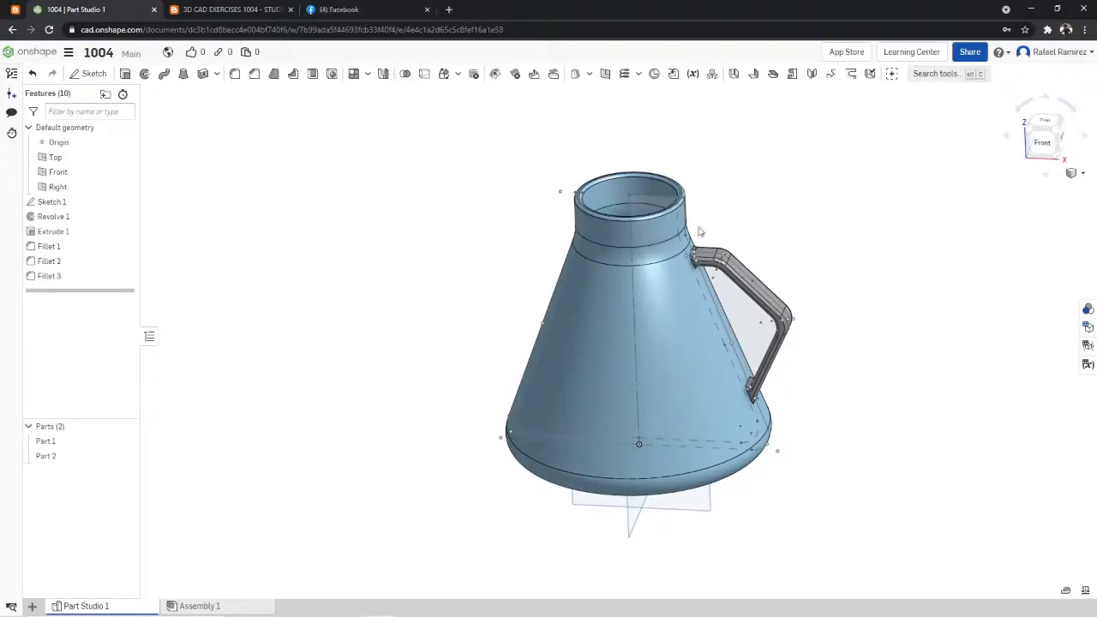
click(674, 274)
click(726, 279)
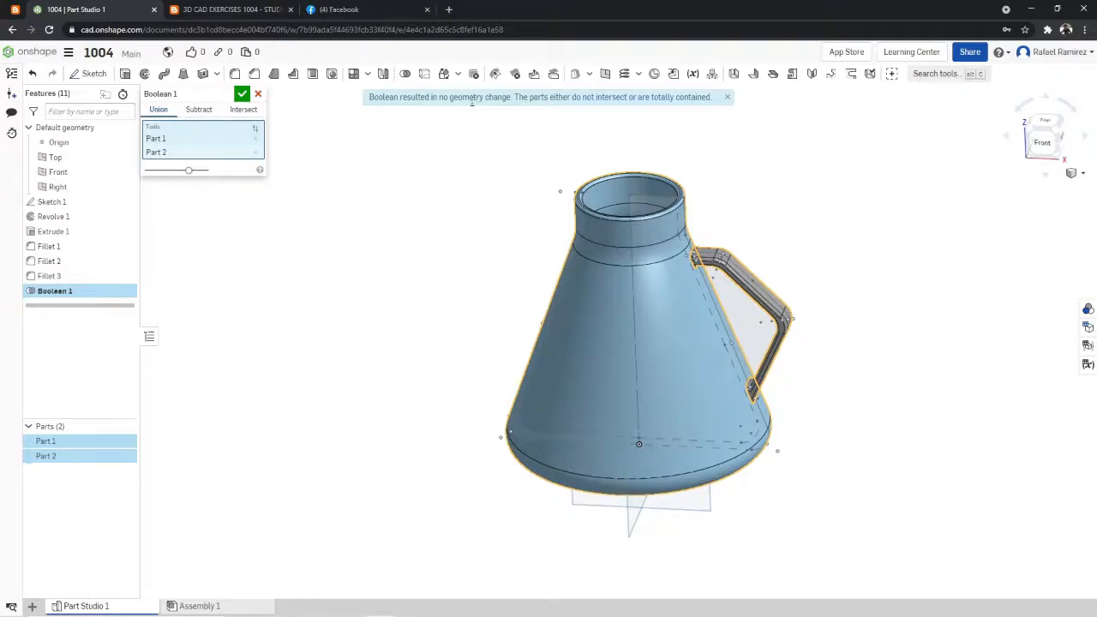
click(258, 94)
- Examine where the handle's upper end meets the flask wall, and hide the flask solid Part 1 to expose the handle's end face
scroll(769, 223, up, 3)
scroll(632, 254, up, 5)
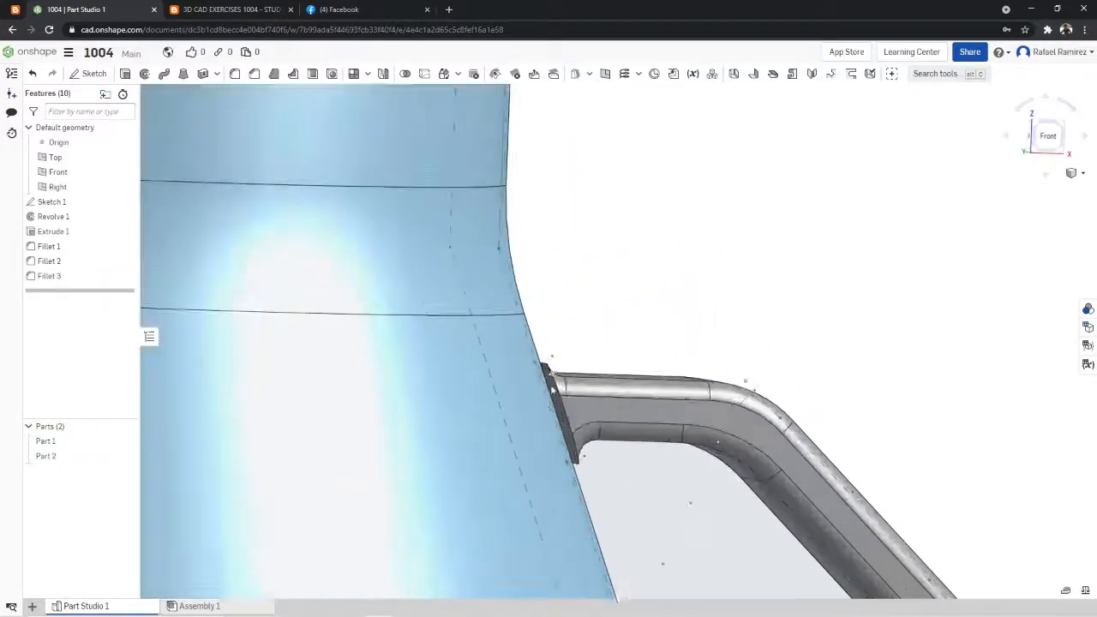
scroll(631, 277, up, 3)
scroll(598, 369, up, 5)
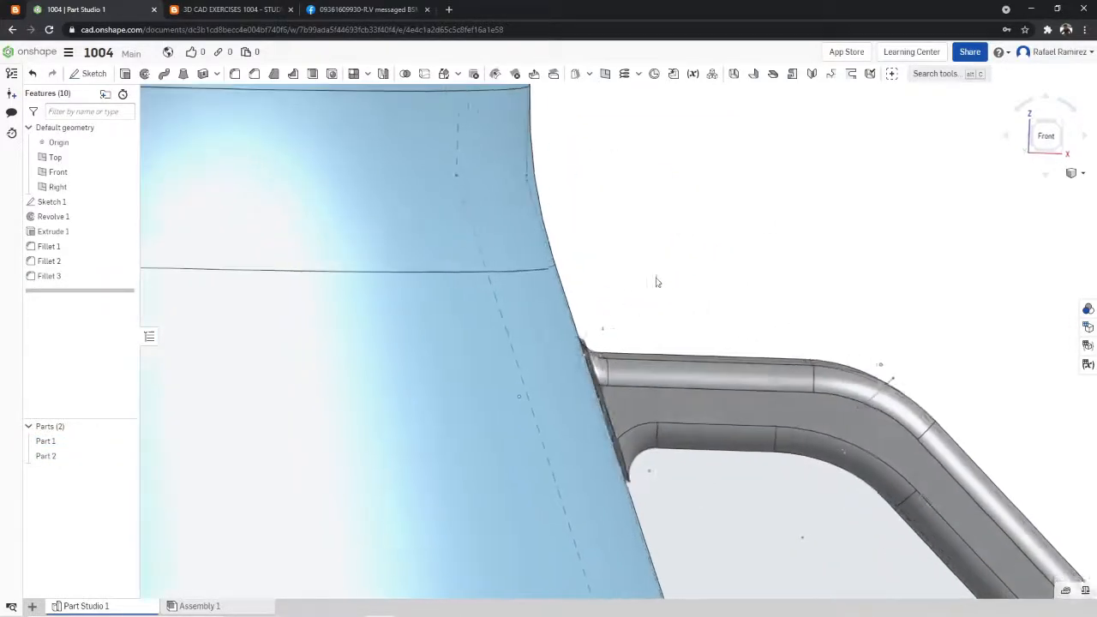
scroll(604, 406, up, 3)
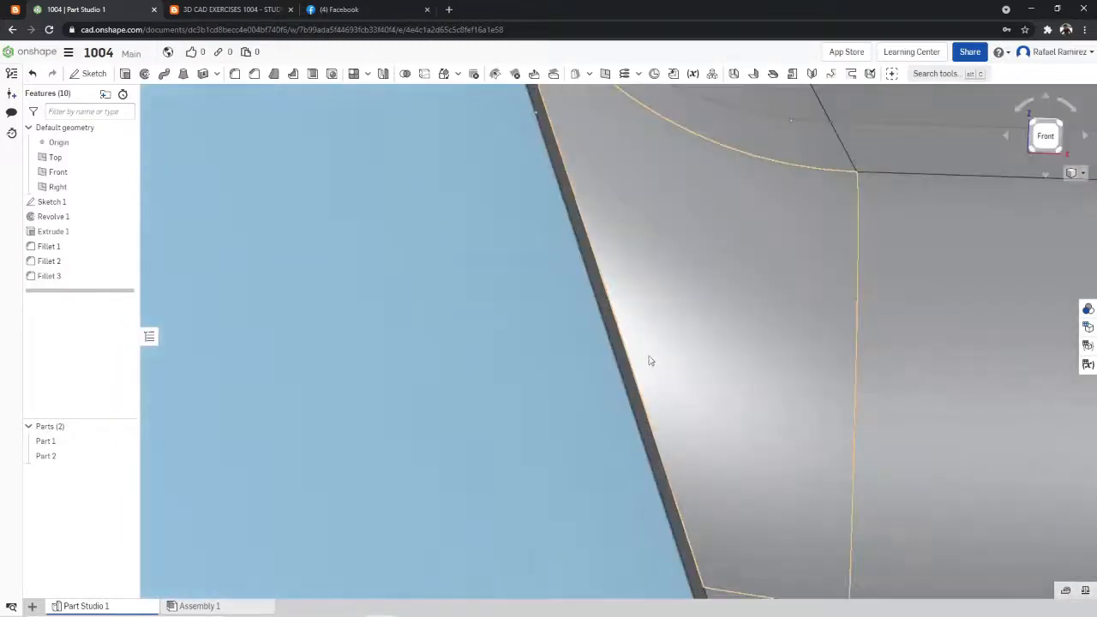
scroll(529, 346, down, 5)
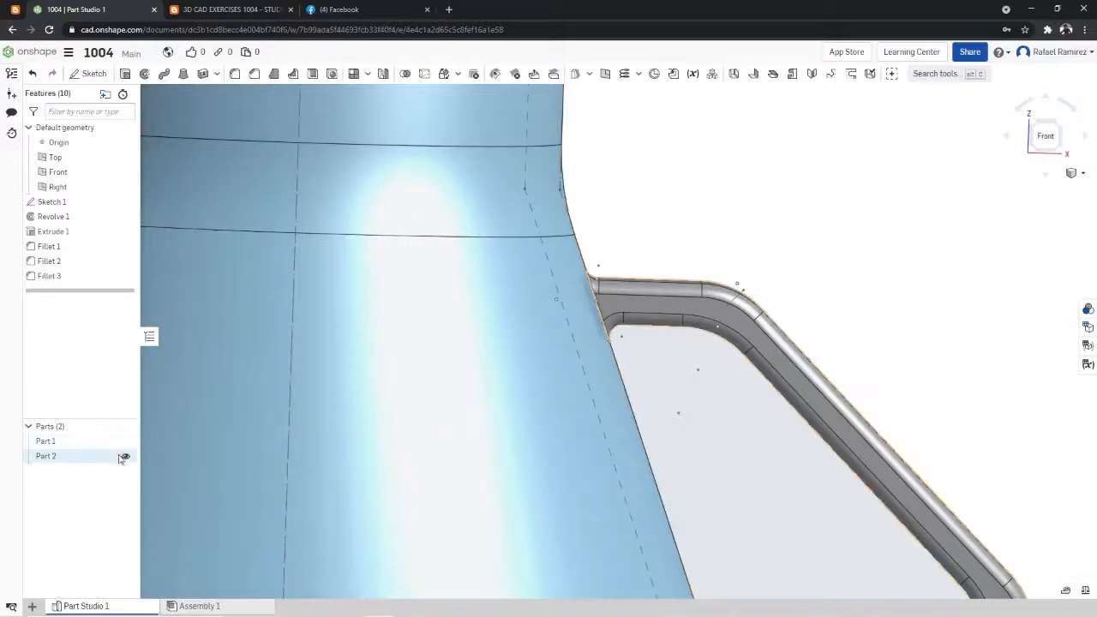
click(126, 442)
right_drag(569, 309, 707, 240)
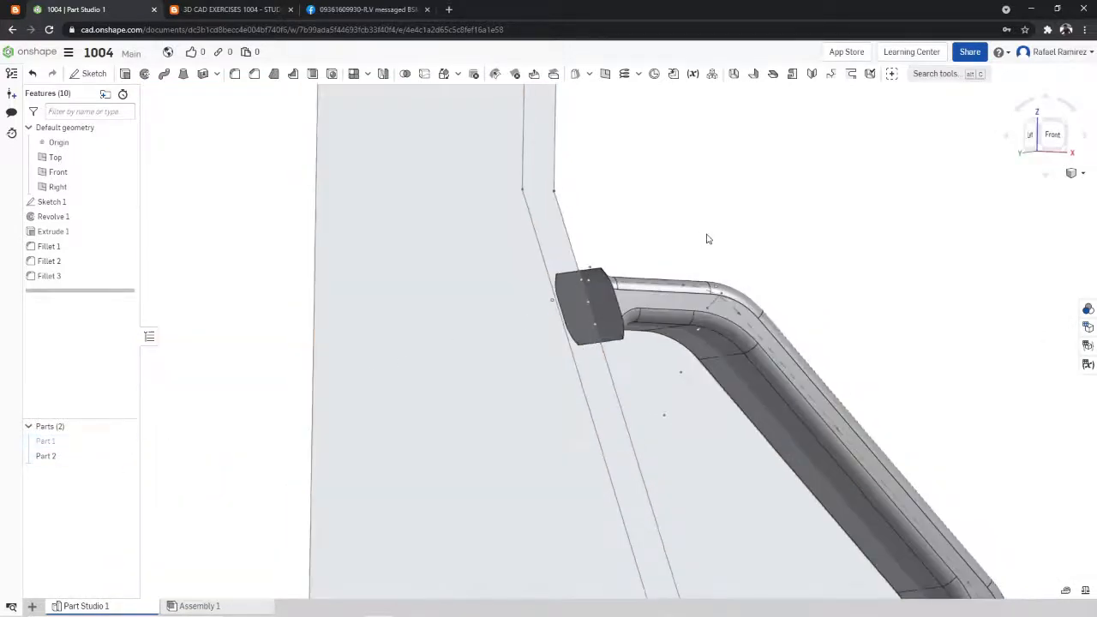
- Thicken the handle's upper and lower end faces by 5 mm towards the flask, adding the material to Part 2, and accept the feature
click(935, 74)
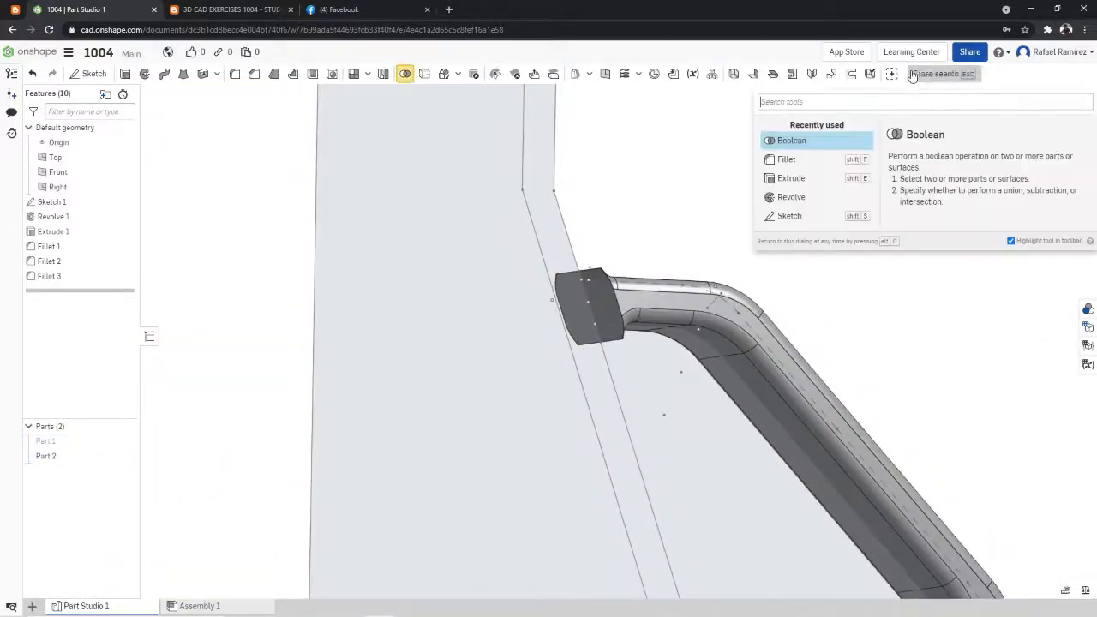
text(thivk)
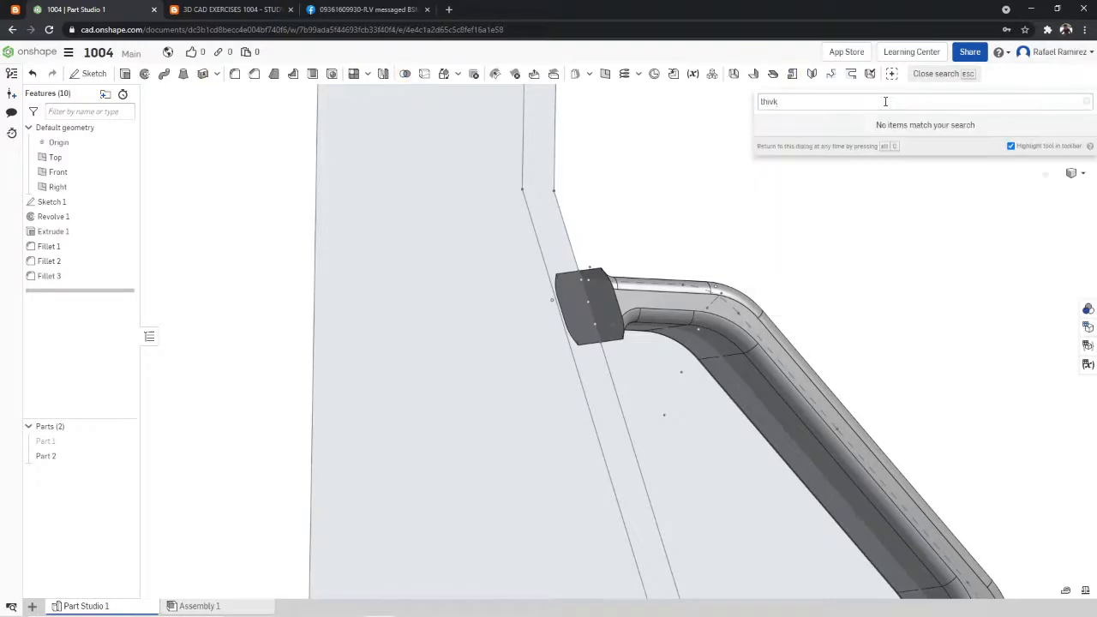
key(BackSpace)
text(ck)
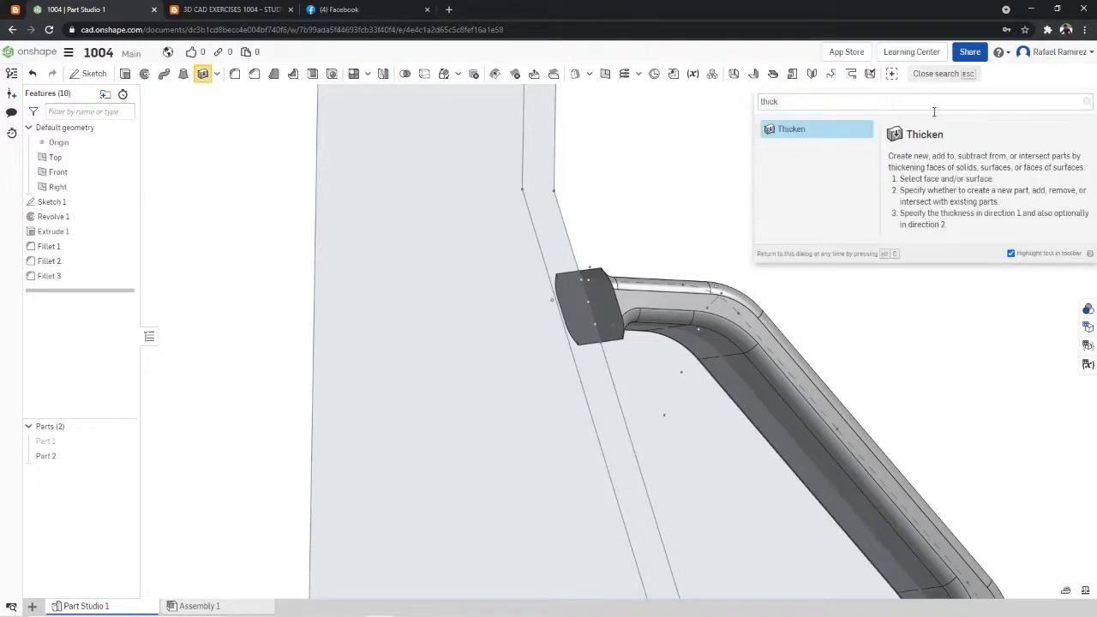
click(813, 132)
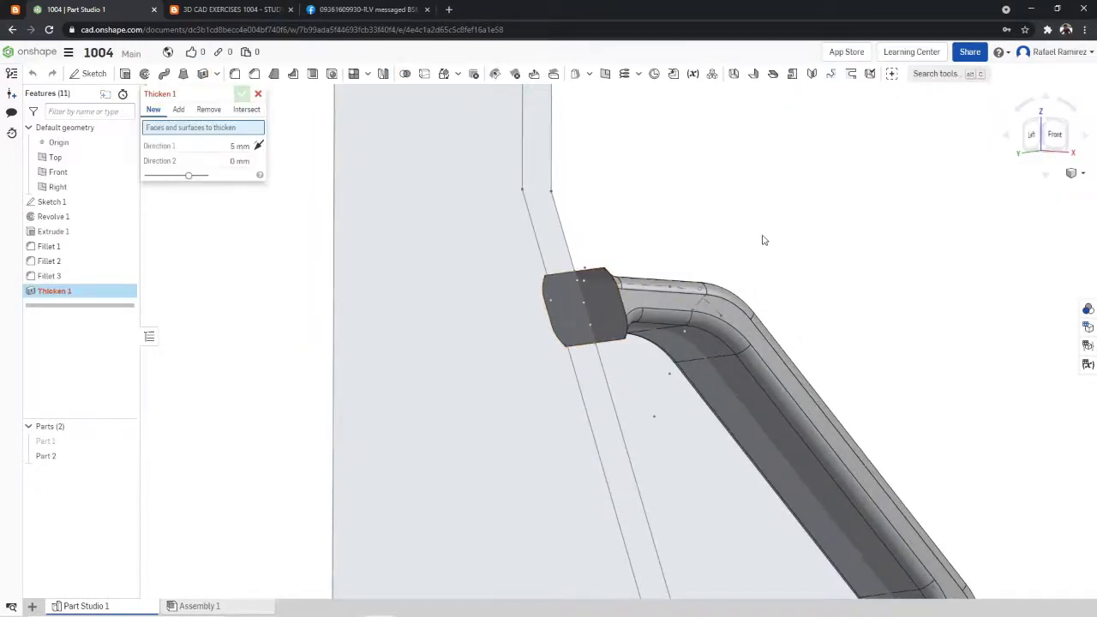
right_drag(764, 240, 674, 272)
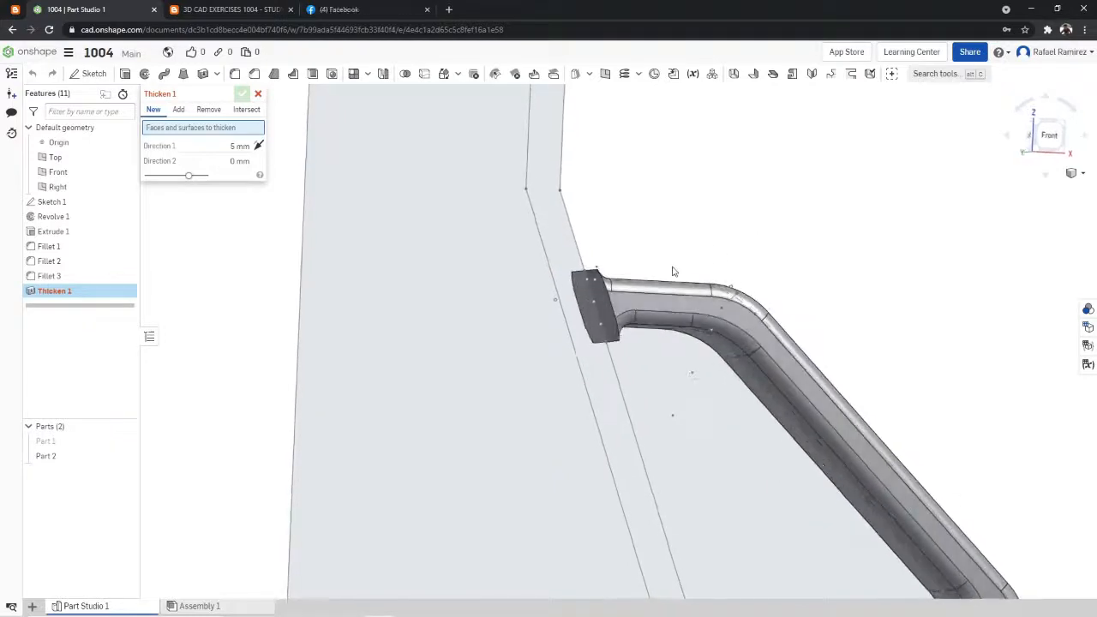
click(614, 297)
scroll(760, 247, down, 5)
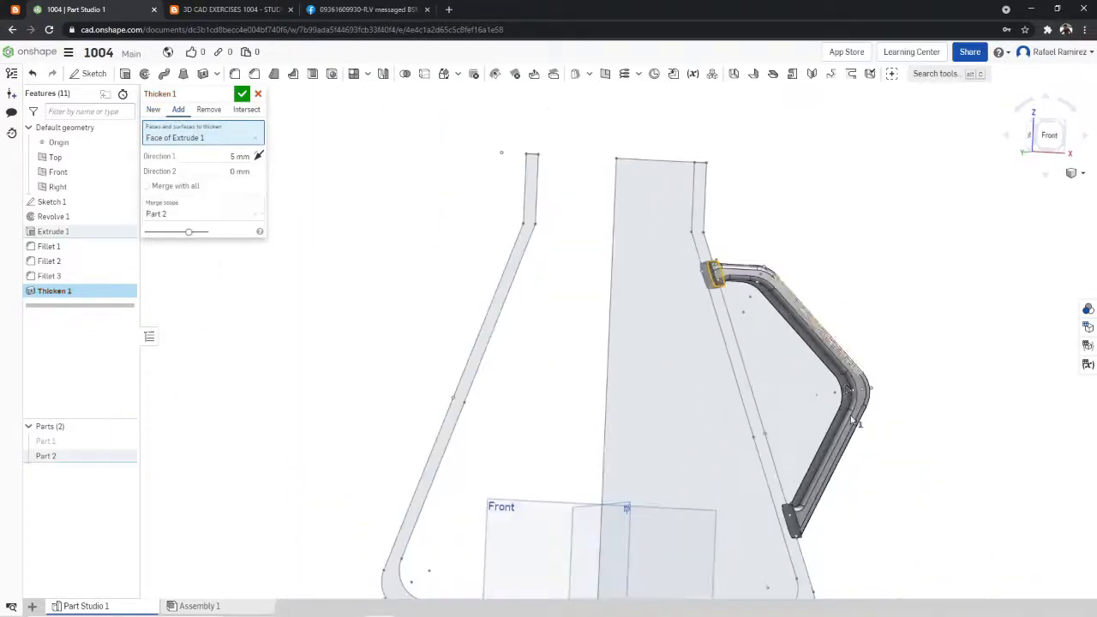
right_drag(793, 562, 835, 496)
right_drag(895, 452, 851, 478)
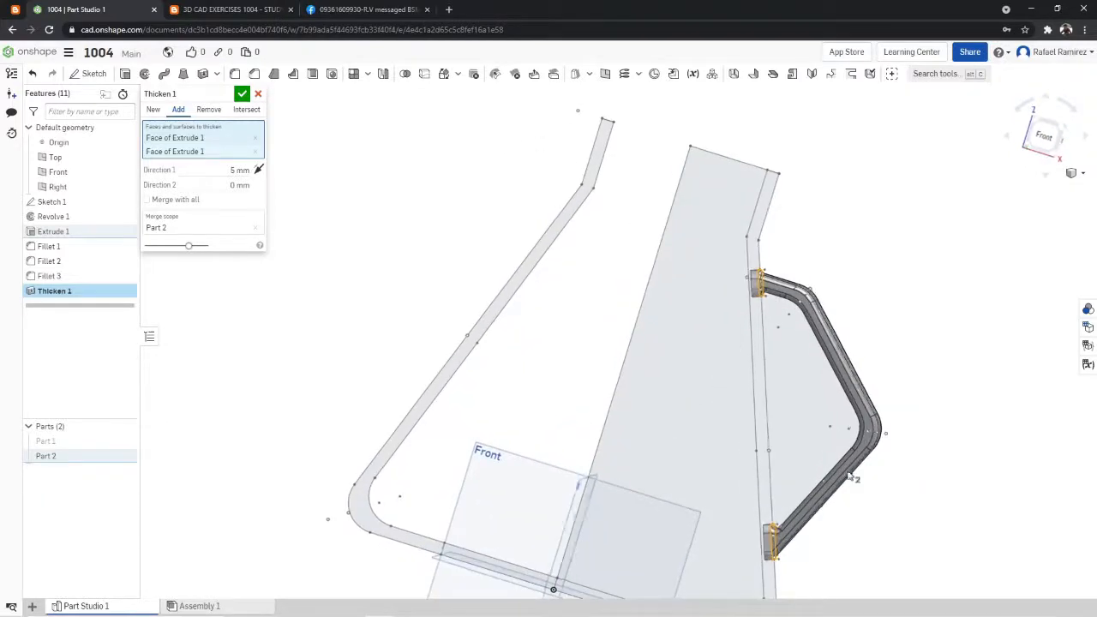
click(242, 95)
- Show the flask solid Part 1 again and join it with the handle solid Part 2 using a Boolean union
click(1045, 141)
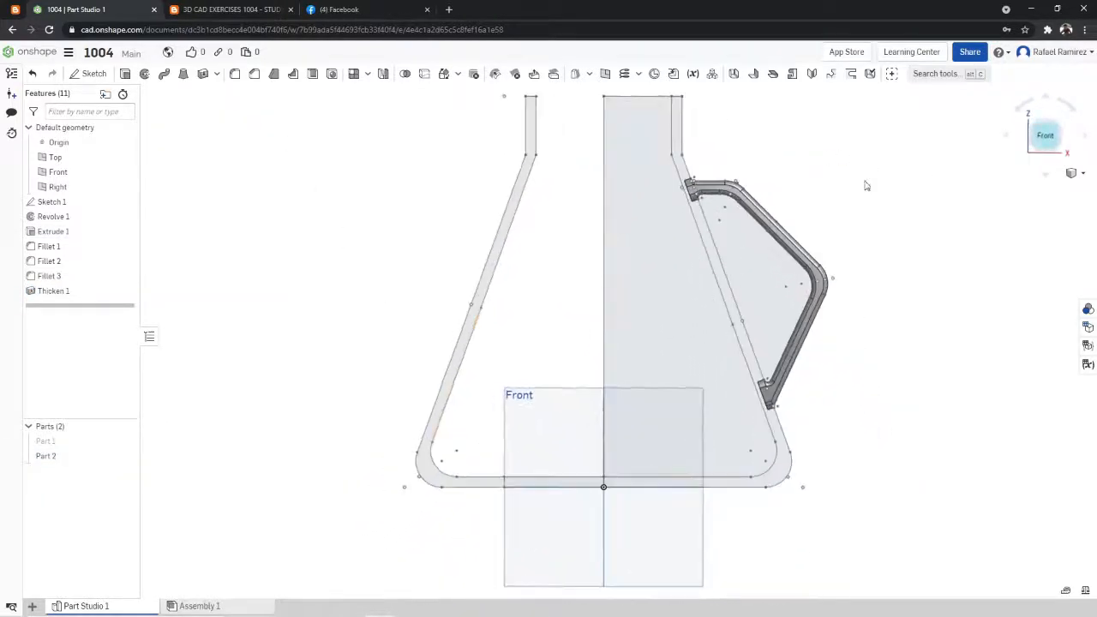
click(126, 441)
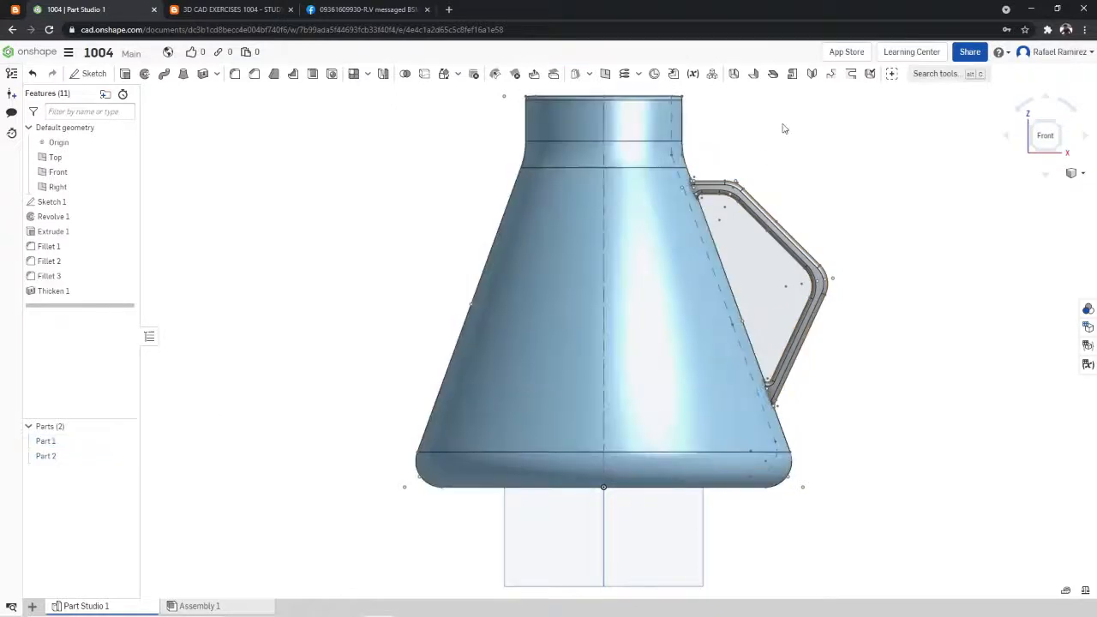
scroll(762, 139, up, 3)
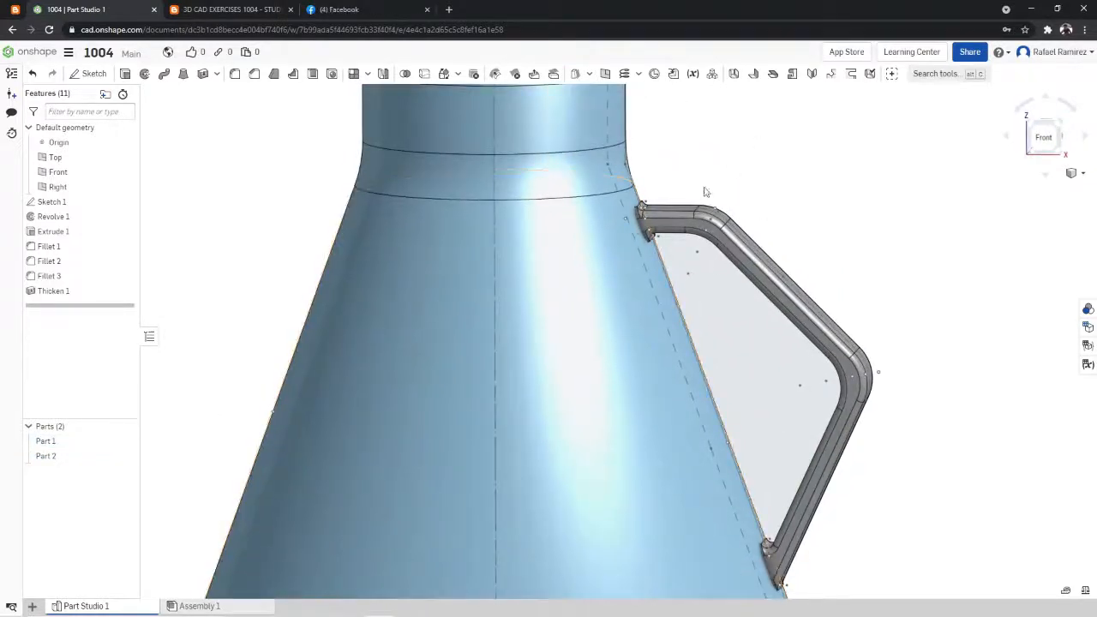
click(404, 74)
click(669, 231)
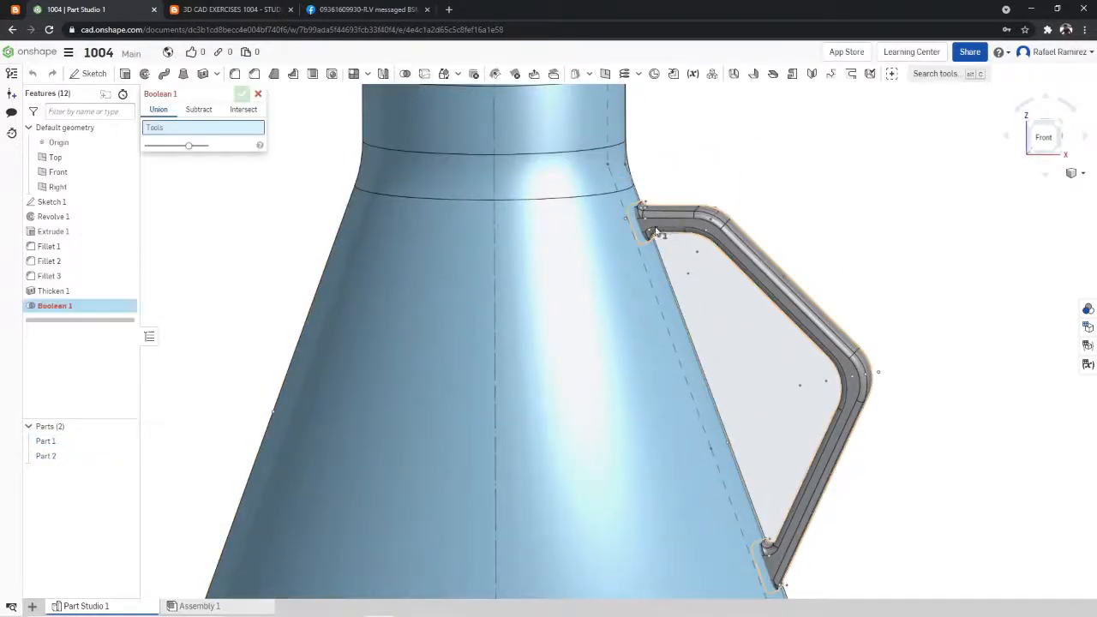
click(625, 240)
right_drag(726, 194, 751, 218)
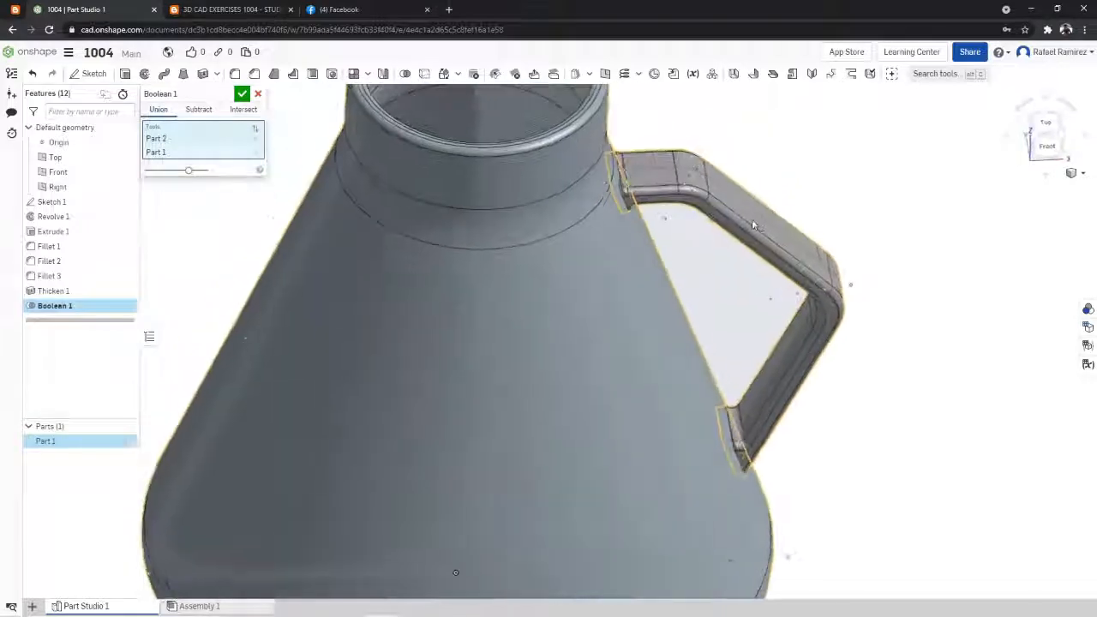
click(243, 94)
- Examine the united flask and handle from the isometric and front views
right_click(922, 195)
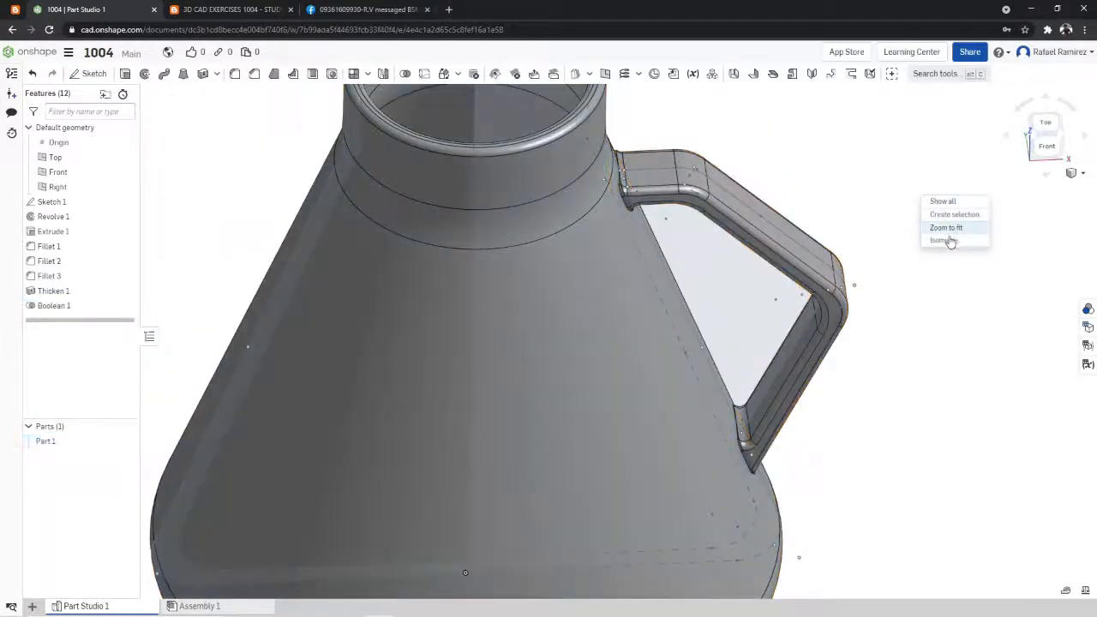
click(951, 241)
mouse_move(815, 237)
right_down()
mouse_move(412, 321)
mouse_move(717, 299)
right_up()
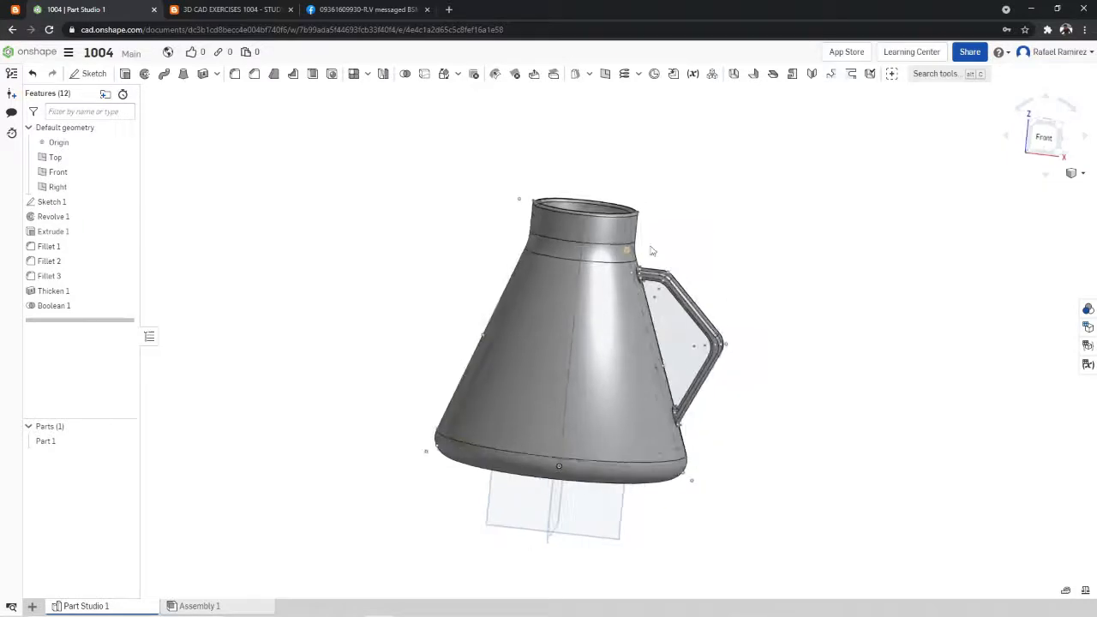
right_click(808, 231)
click(828, 262)
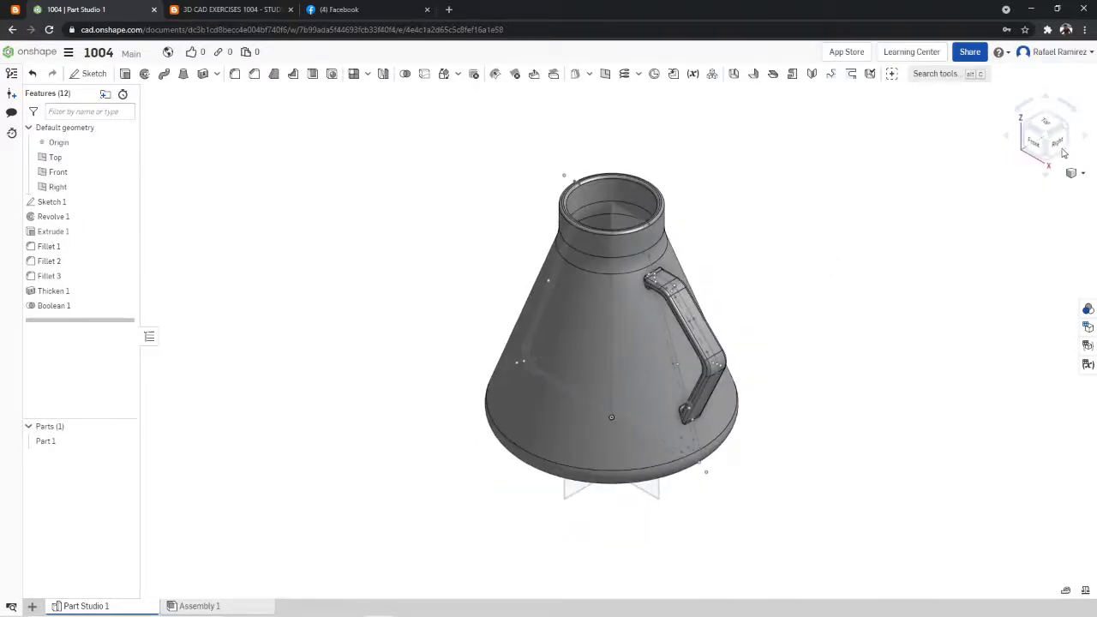
click(1034, 142)
scroll(827, 118, up, 5)
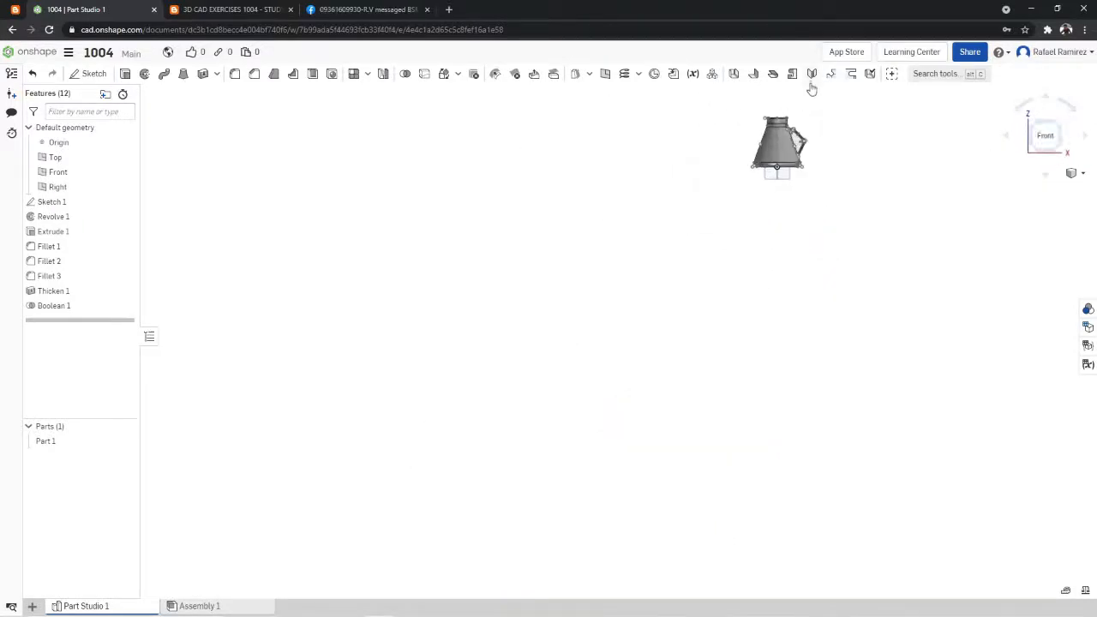
scroll(810, 99, down, 8)
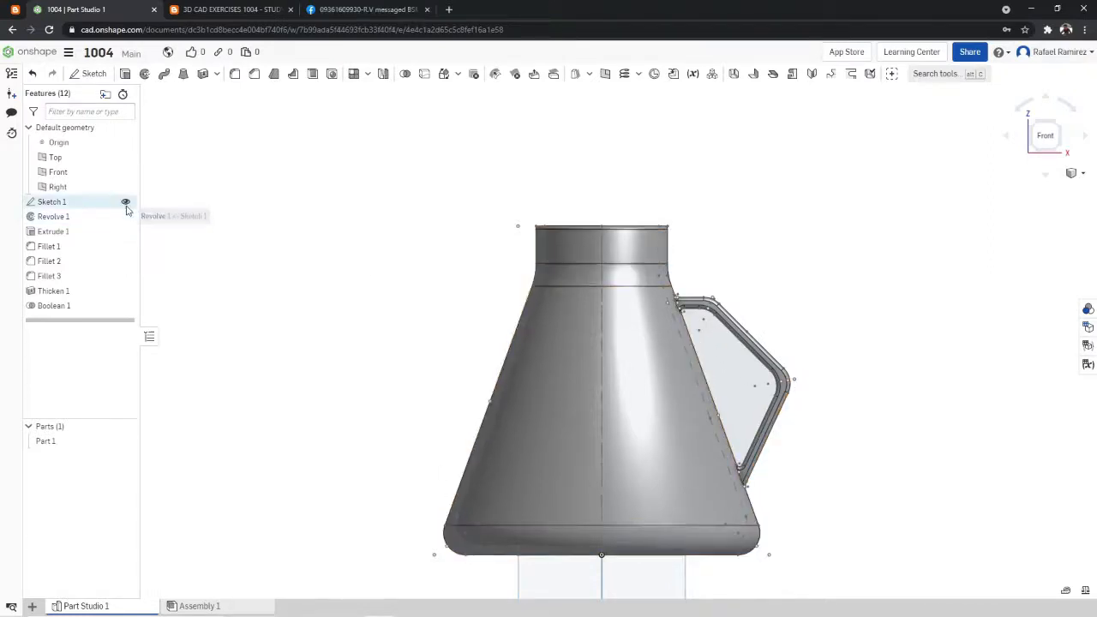
- Hide Sketch 1, the Right, Front and Top planes and the origin, and show the flask in isometric view
click(126, 203)
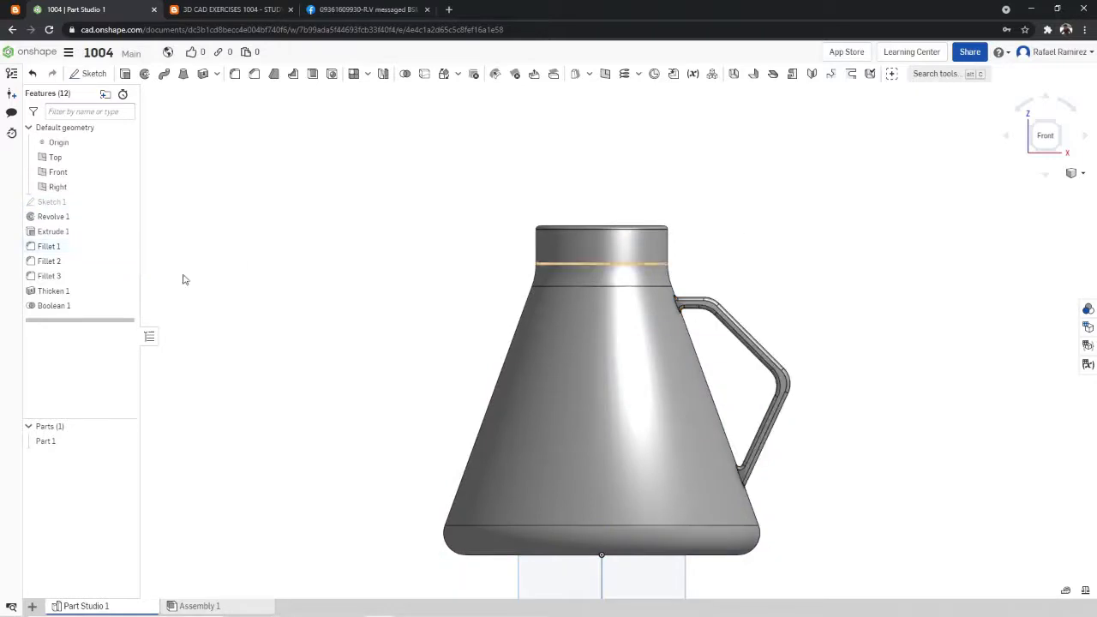
click(126, 186)
click(126, 172)
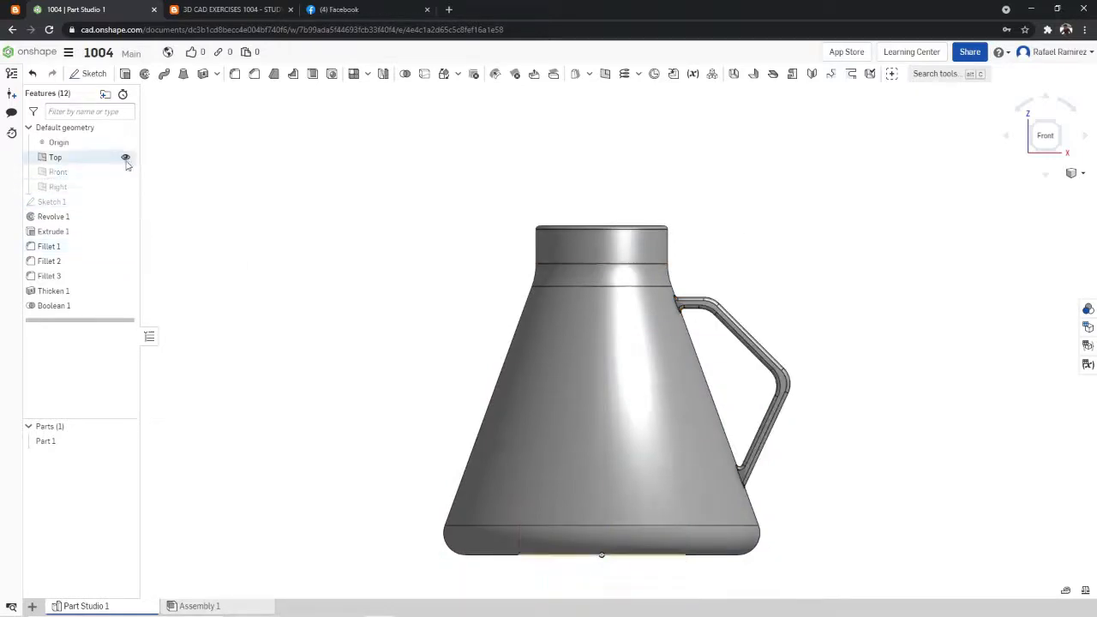
right_drag(778, 178, 791, 187)
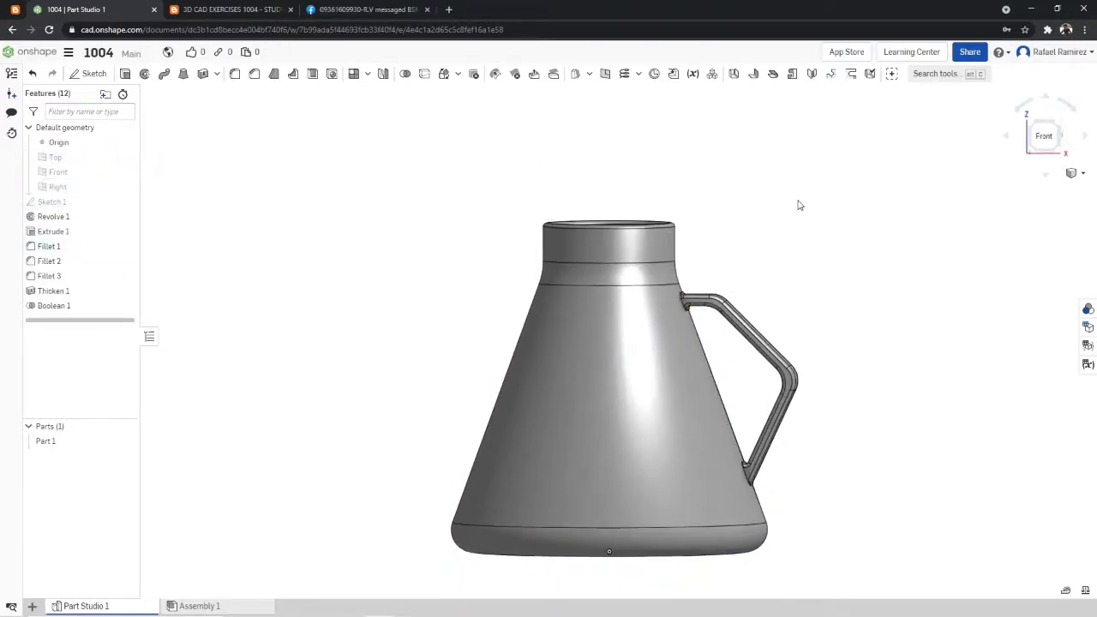
right_click(798, 206)
click(814, 211)
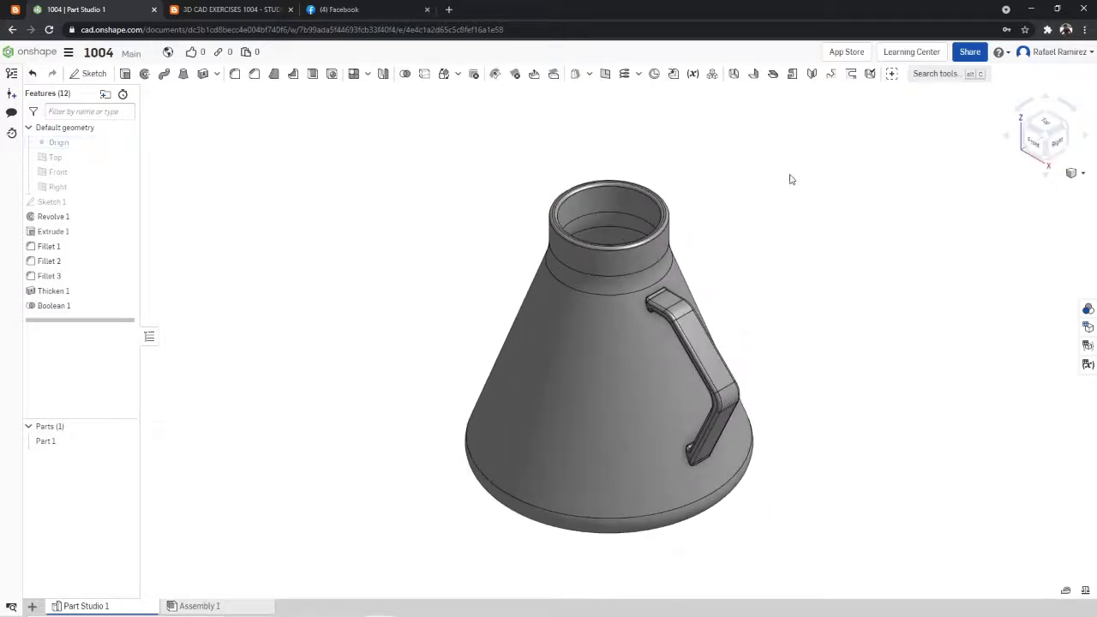
right_drag(792, 200, 797, 208)
right_click(797, 209)
click(840, 254)
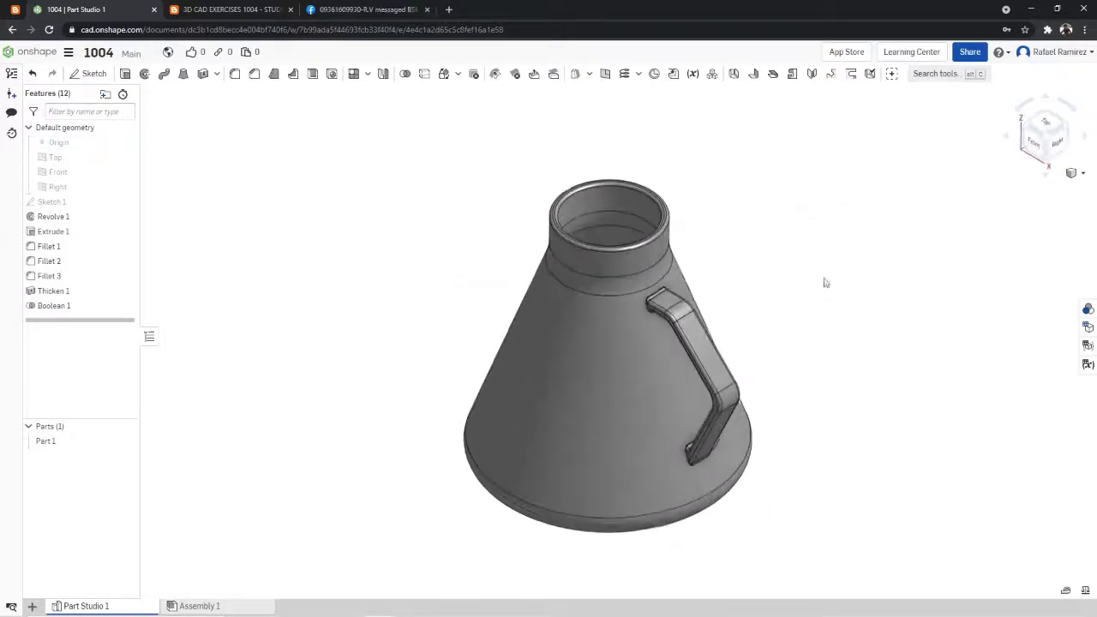
- Compare the flask and handle with the 3D CAD exercise 1004 drawing, viewing the model from several angles
right_drag(826, 283, 787, 203)
right_click(787, 203)
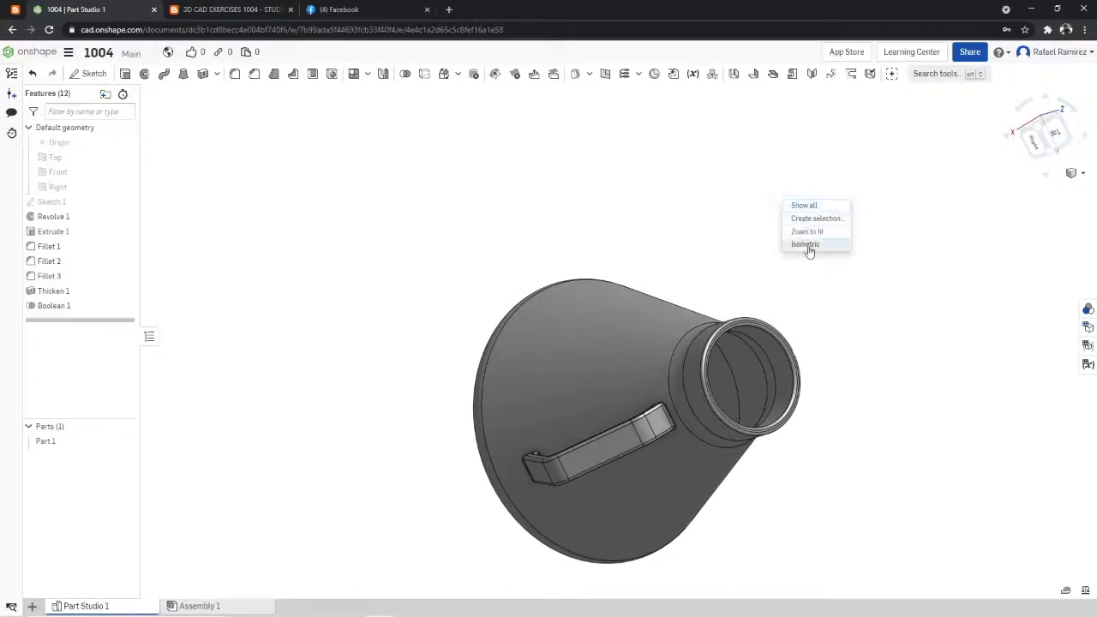
click(806, 245)
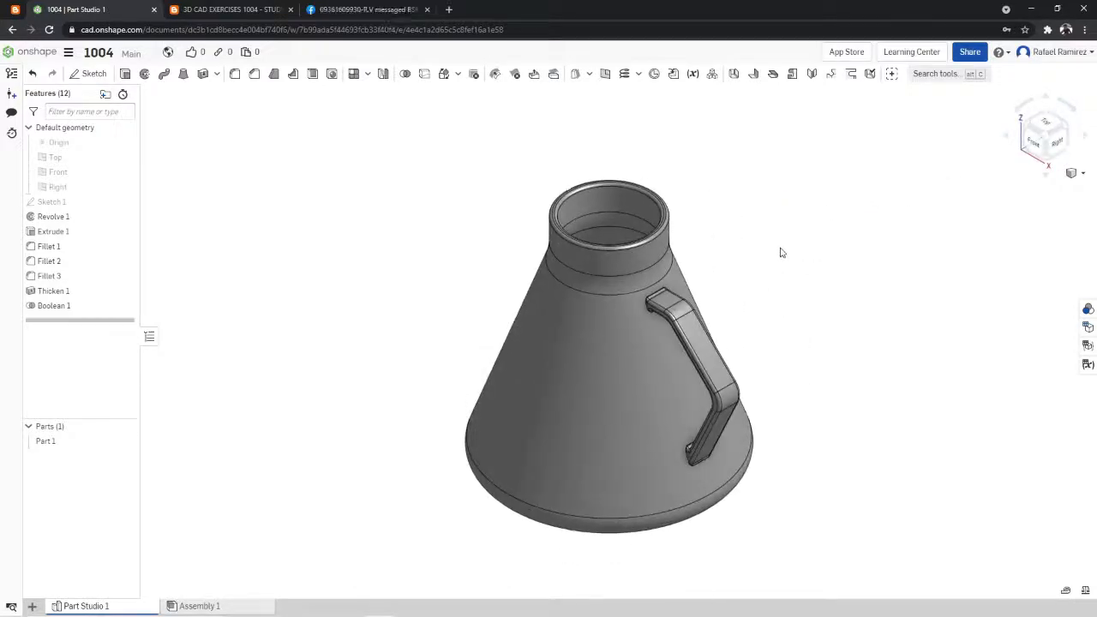
click(351, 9)
click(227, 9)
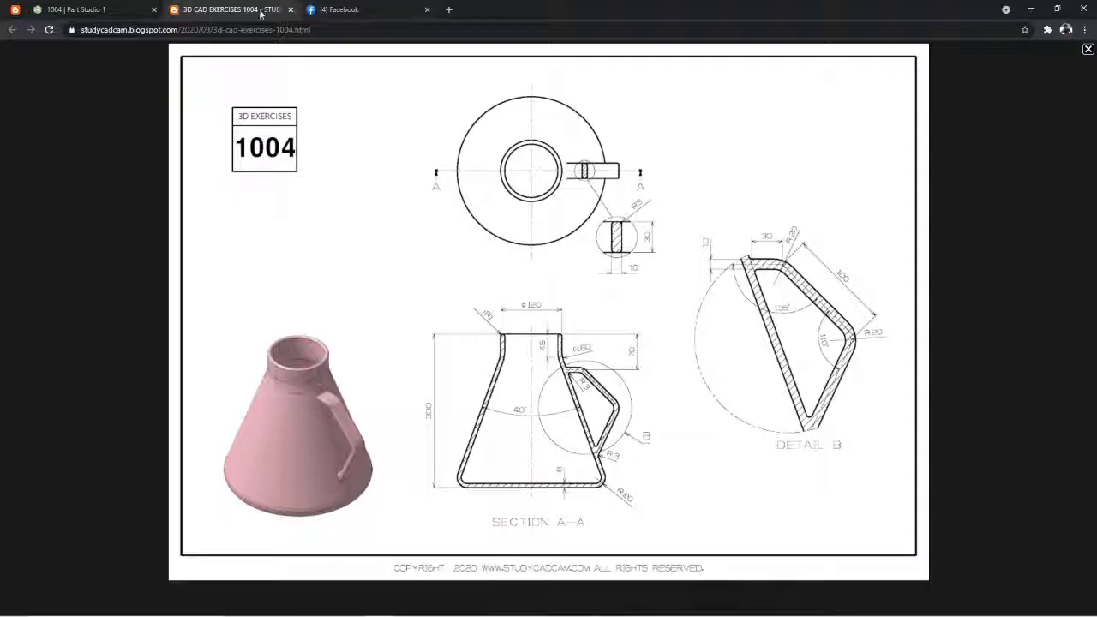
click(114, 8)
right_drag(718, 270, 808, 280)
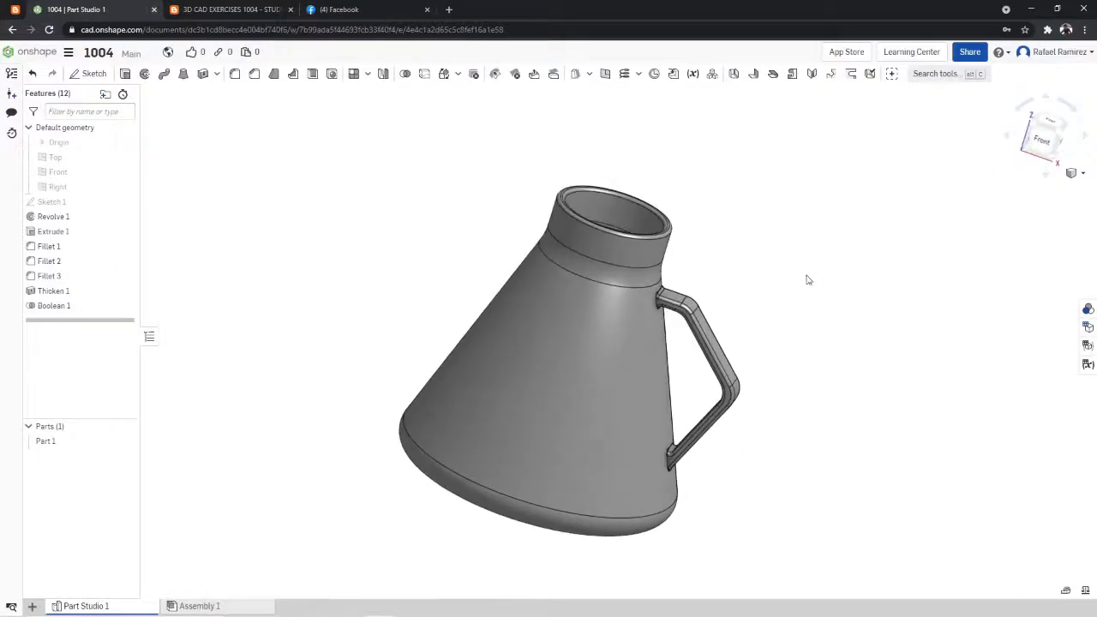
scroll(787, 281, up, 5)
right_click(791, 280)
right_click(812, 300)
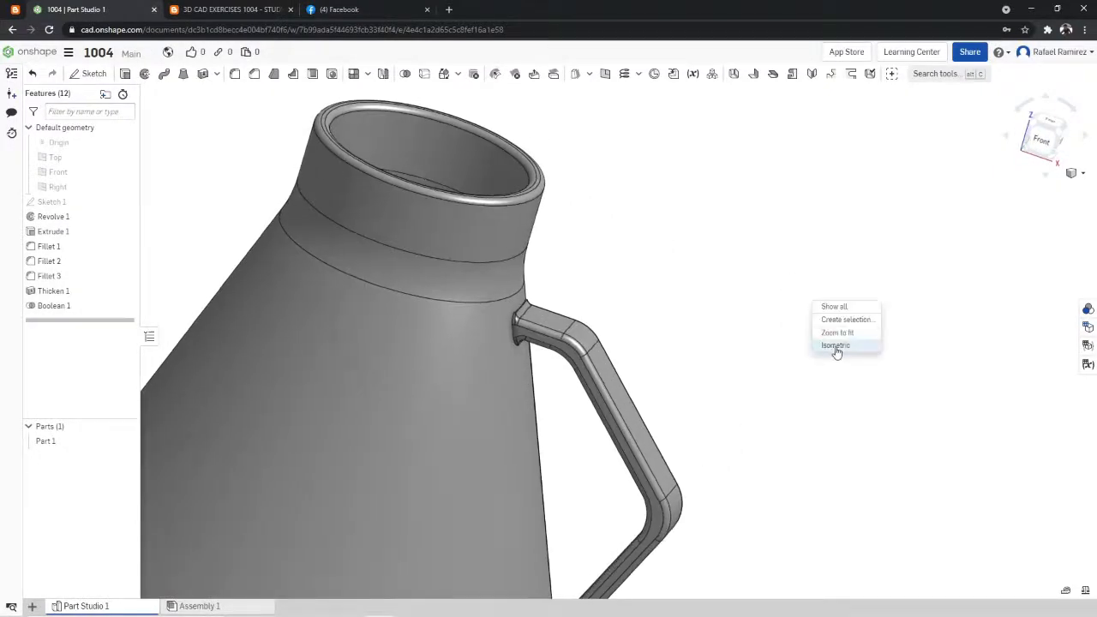
click(833, 348)
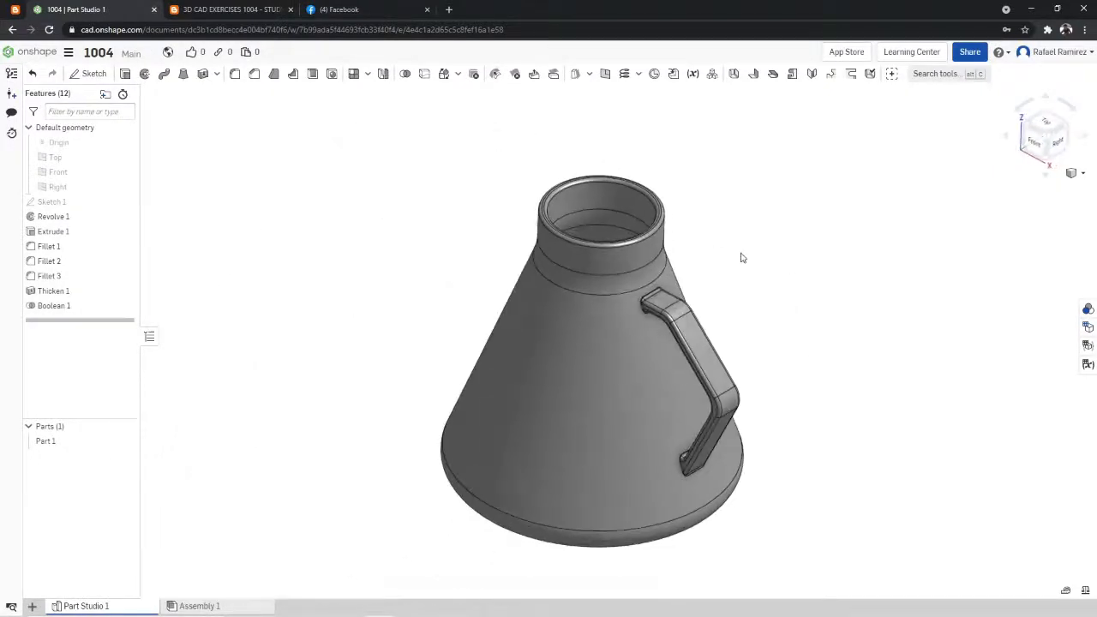
- Try to fillet the edges at the handle's upper end near the flask wall with a 5 mm radius
click(233, 76)
scroll(771, 238, up, 4)
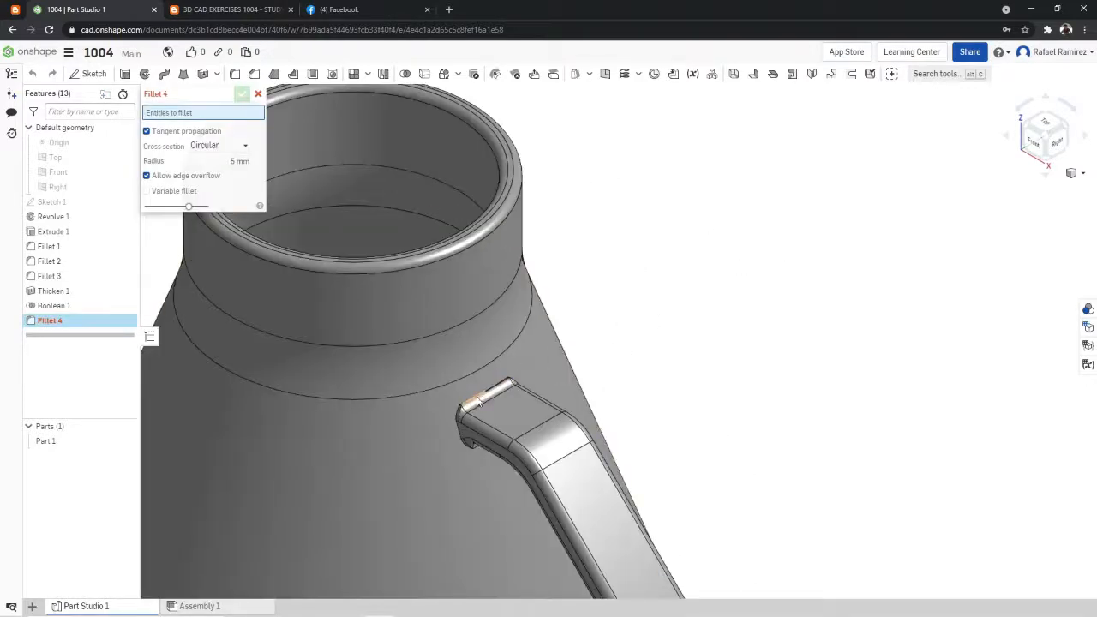
click(507, 386)
click(522, 371)
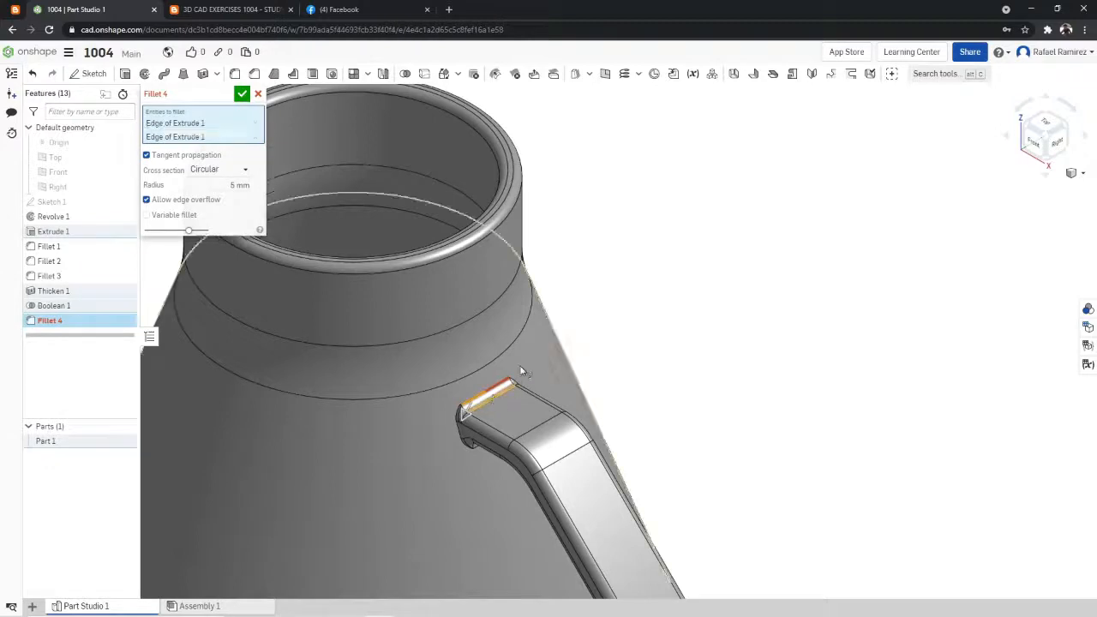
click(255, 123)
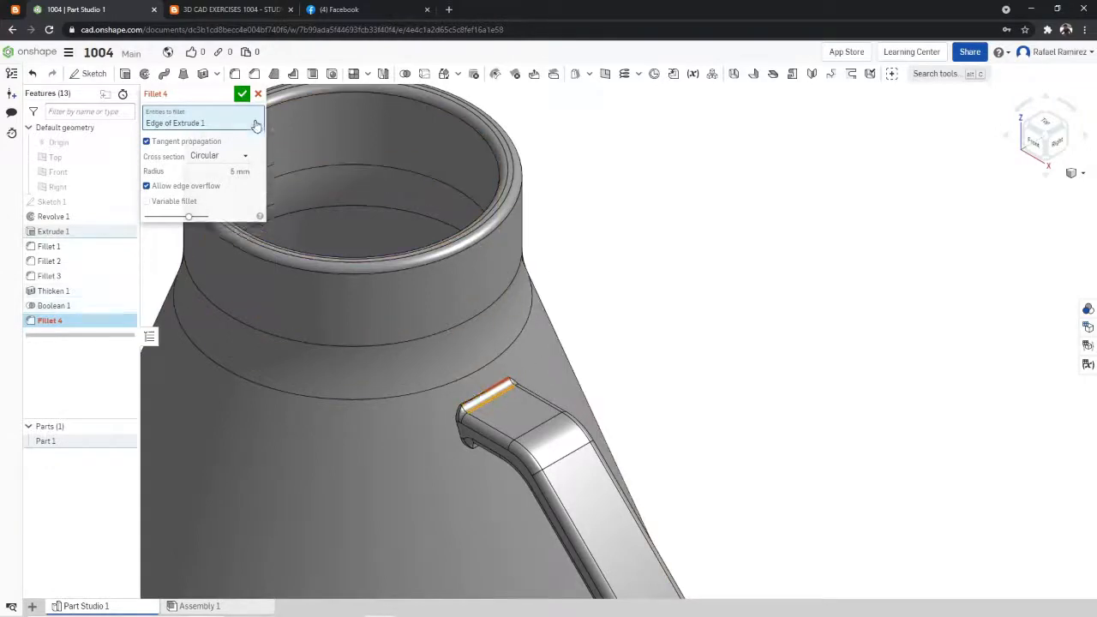
click(255, 122)
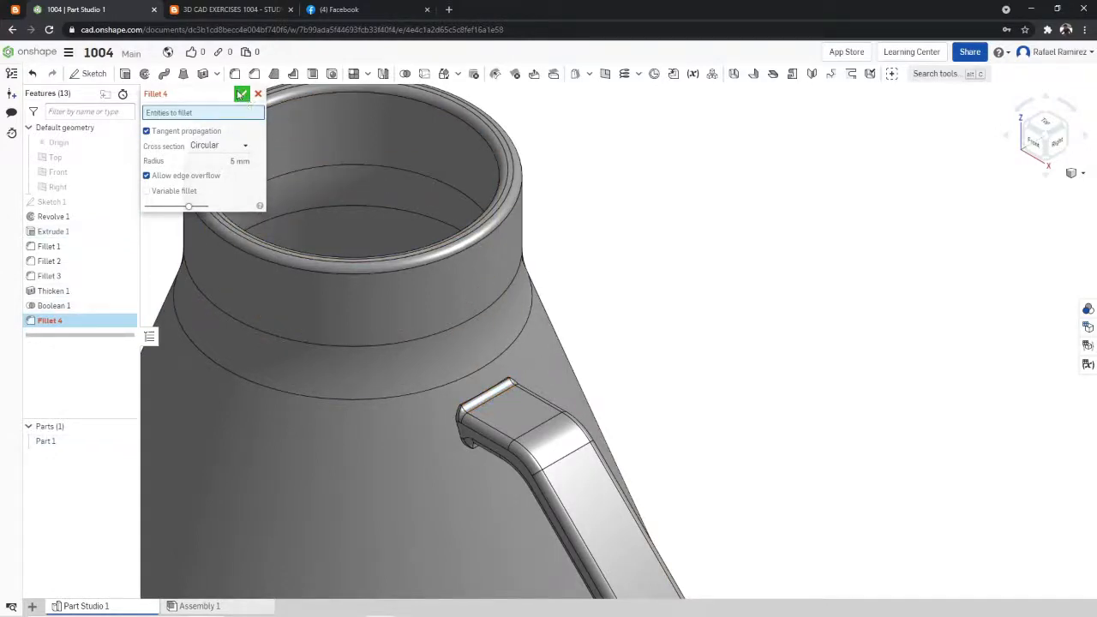
click(257, 93)
click(255, 74)
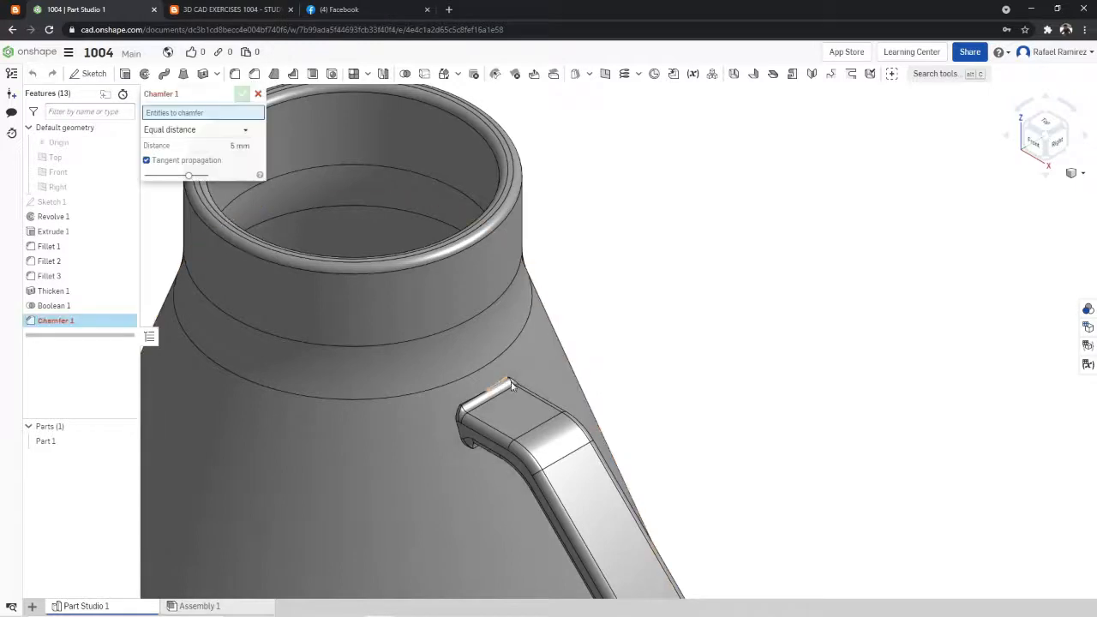
right_drag(806, 360, 813, 306)
right_click(782, 284)
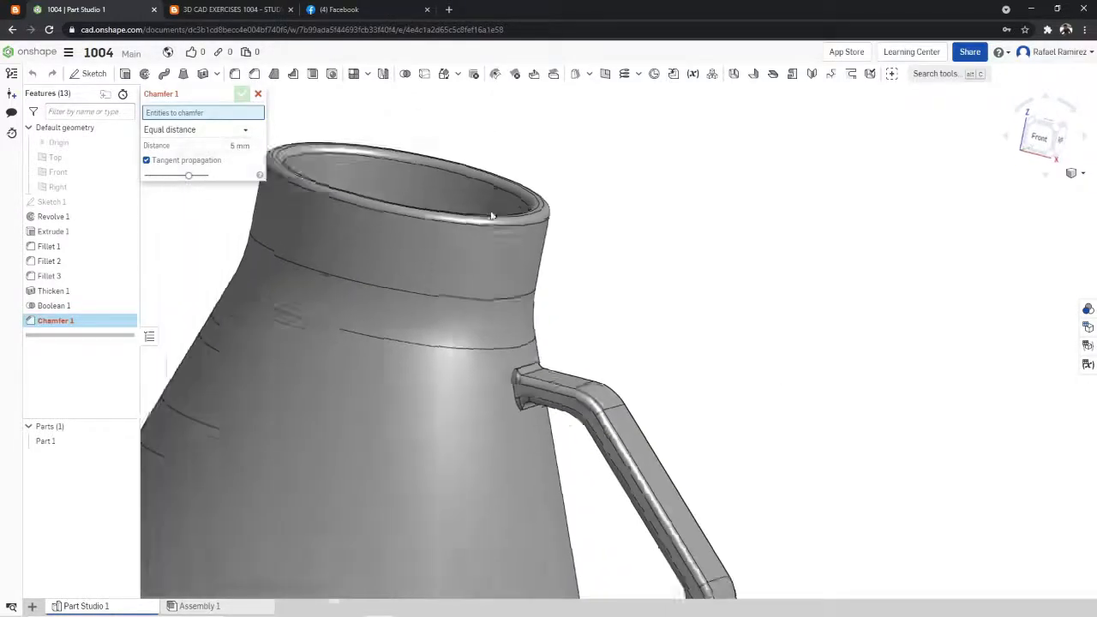
click(826, 343)
key(Escape)
- Examine the handle's upper and lower joints with the flask wall and the underside of the base
scroll(669, 355, up, 5)
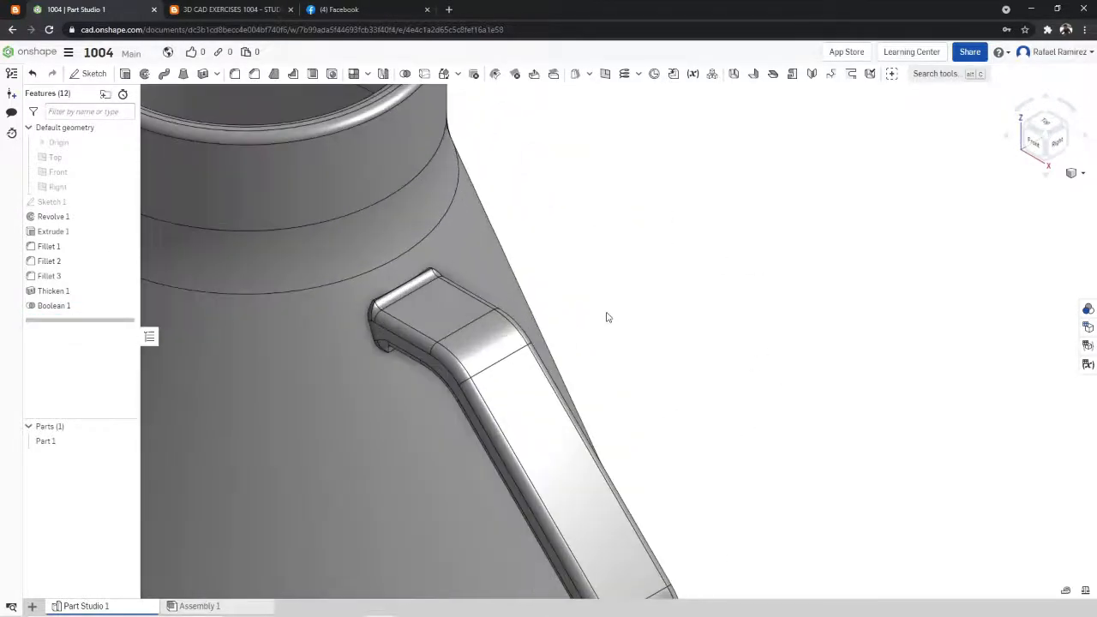
right_drag(451, 284, 627, 294)
scroll(626, 295, down, 6)
scroll(584, 402, up, 5)
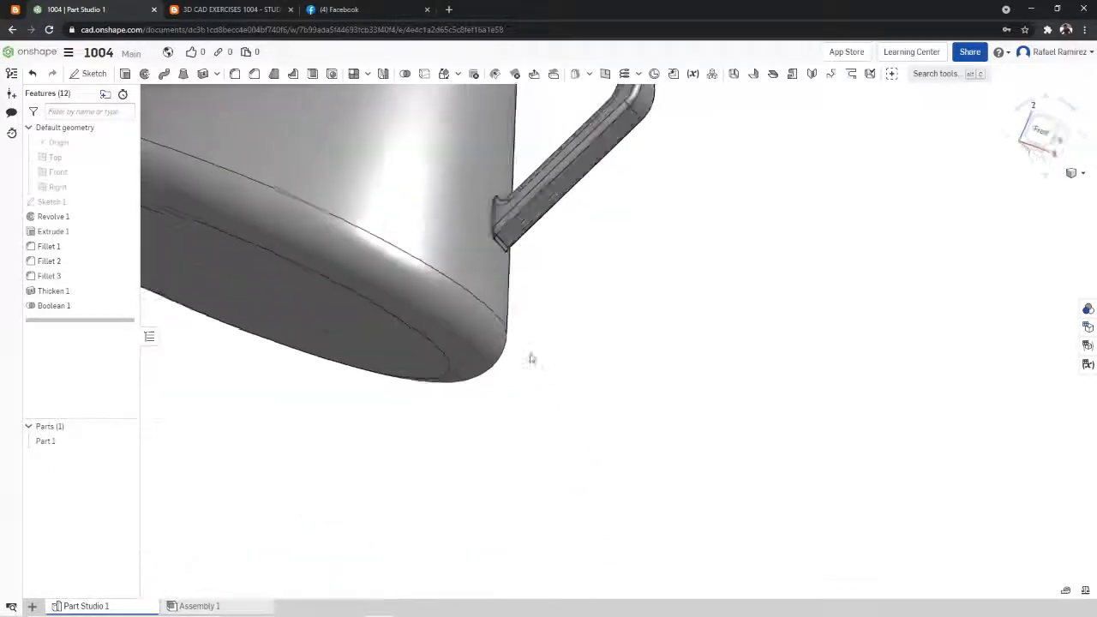
right_drag(532, 358, 545, 273)
scroll(620, 285, down, 5)
right_click(691, 277)
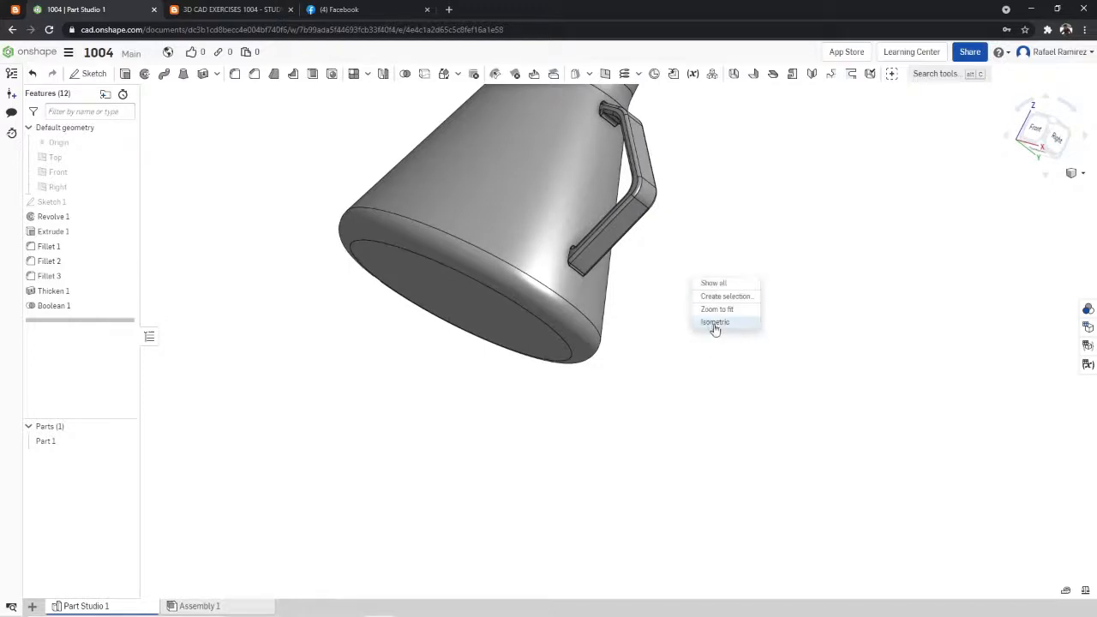
click(717, 324)
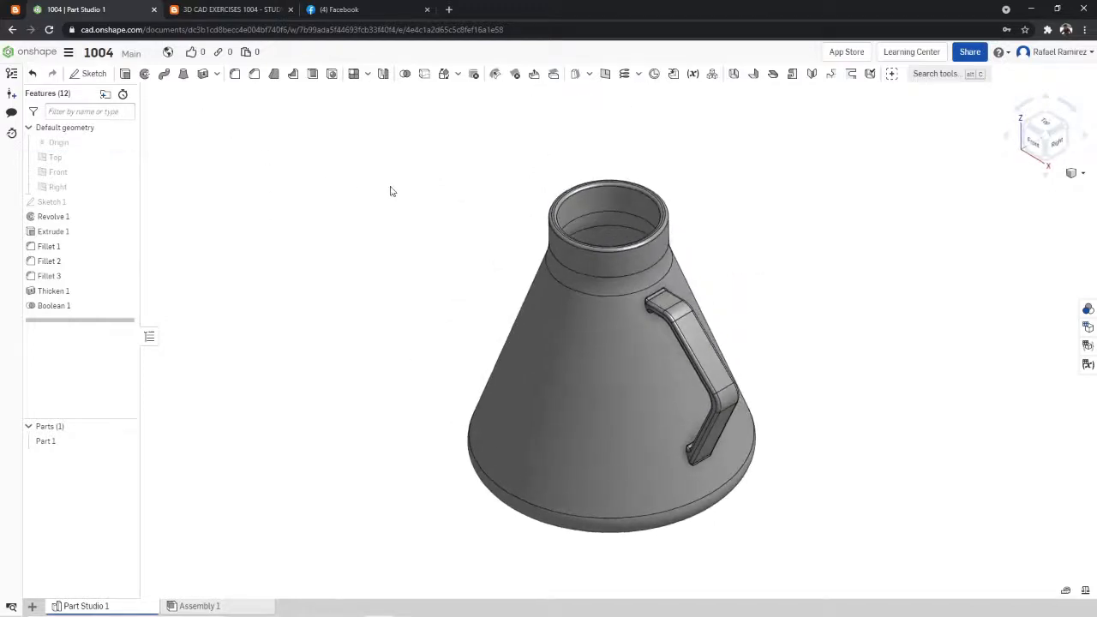
- Check the finished flask from the handle side and the back, ending in isometric view
right_click(431, 250)
click(481, 284)
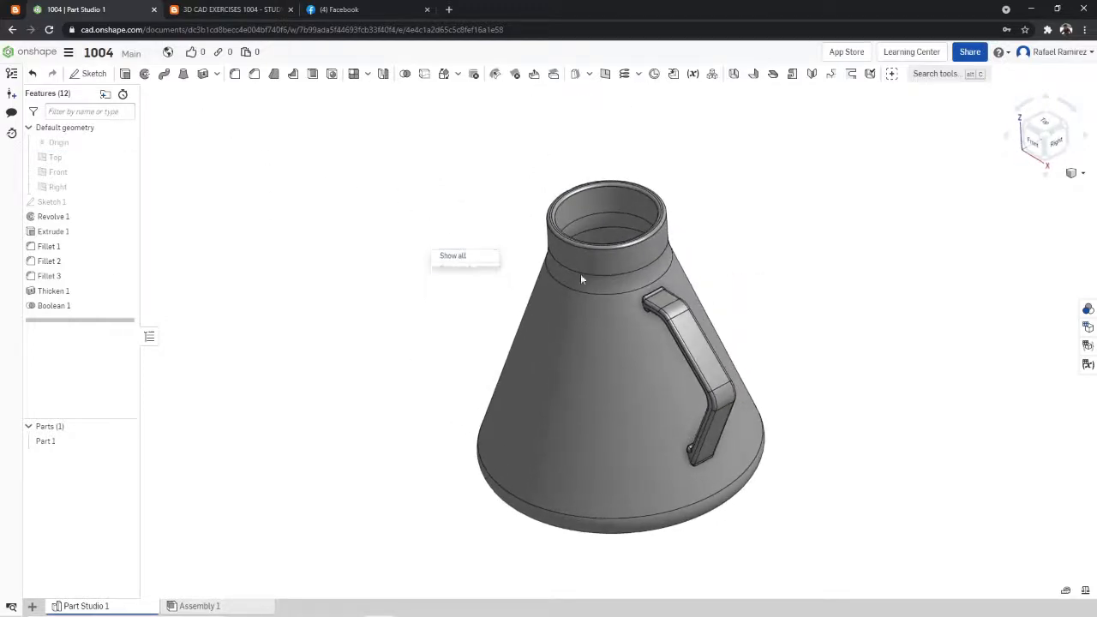
mouse_move(754, 238)
right_down()
mouse_move(762, 269)
mouse_move(740, 324)
mouse_move(796, 301)
mouse_move(777, 284)
mouse_move(764, 240)
mouse_move(752, 276)
mouse_move(775, 320)
mouse_move(848, 370)
mouse_move(899, 457)
mouse_move(753, 487)
mouse_move(661, 490)
mouse_move(689, 537)
mouse_move(703, 533)
mouse_move(794, 397)
mouse_move(694, 246)
mouse_move(749, 232)
right_up()
right_click(758, 220)
click(806, 266)
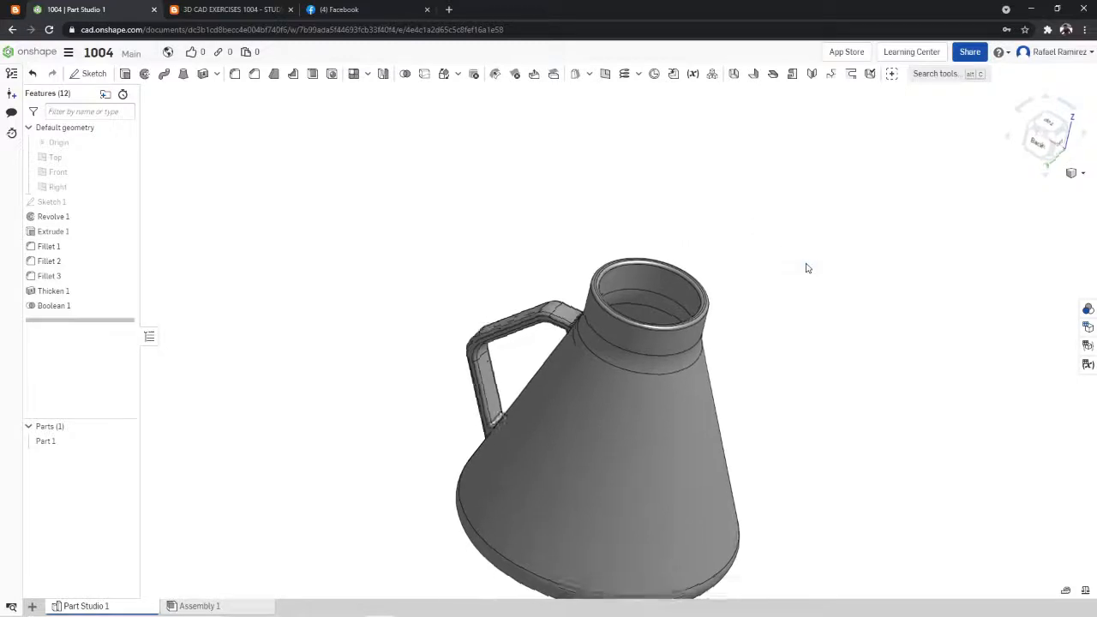
right_click(739, 208)
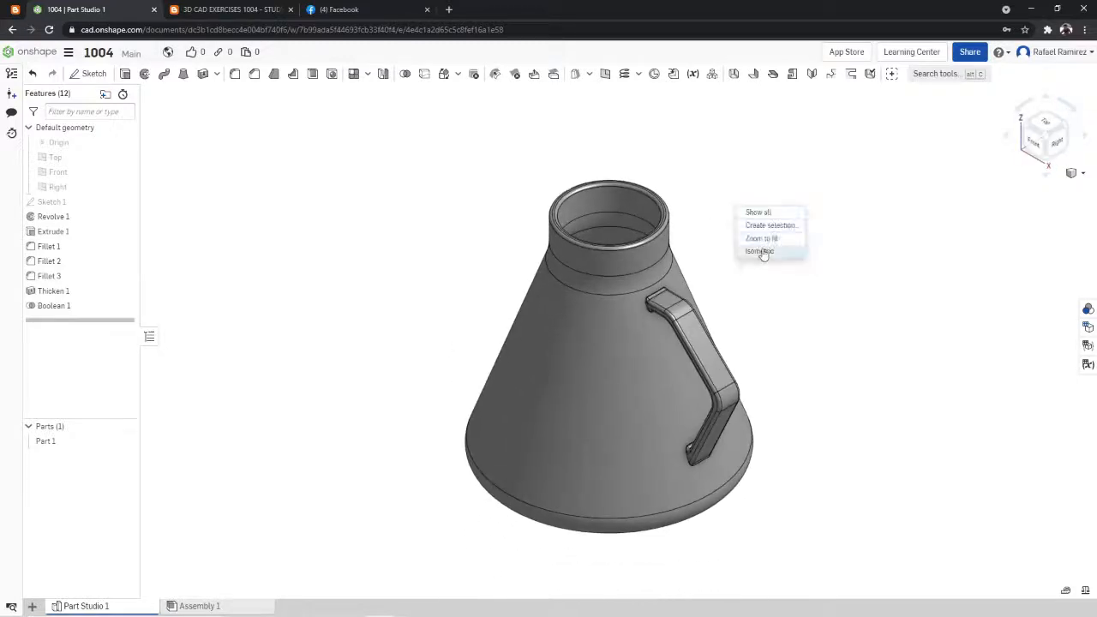
click(762, 252)
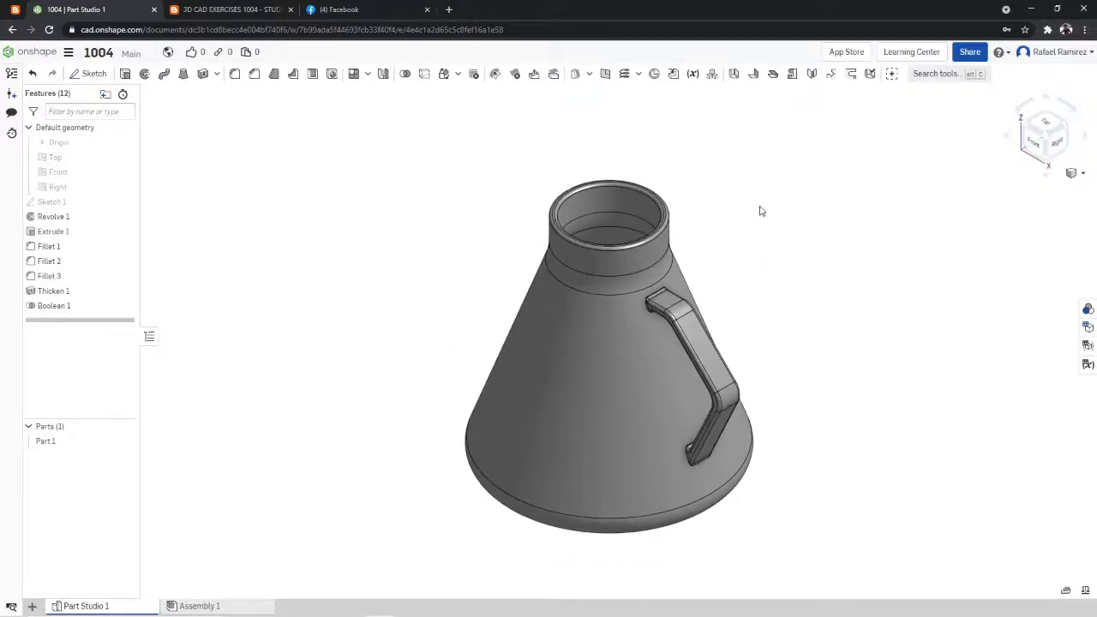
- Check the finished flask from the front and set its display style to translucent
right_drag(761, 211, 834, 230)
right_click(839, 227)
click(869, 272)
click(1047, 137)
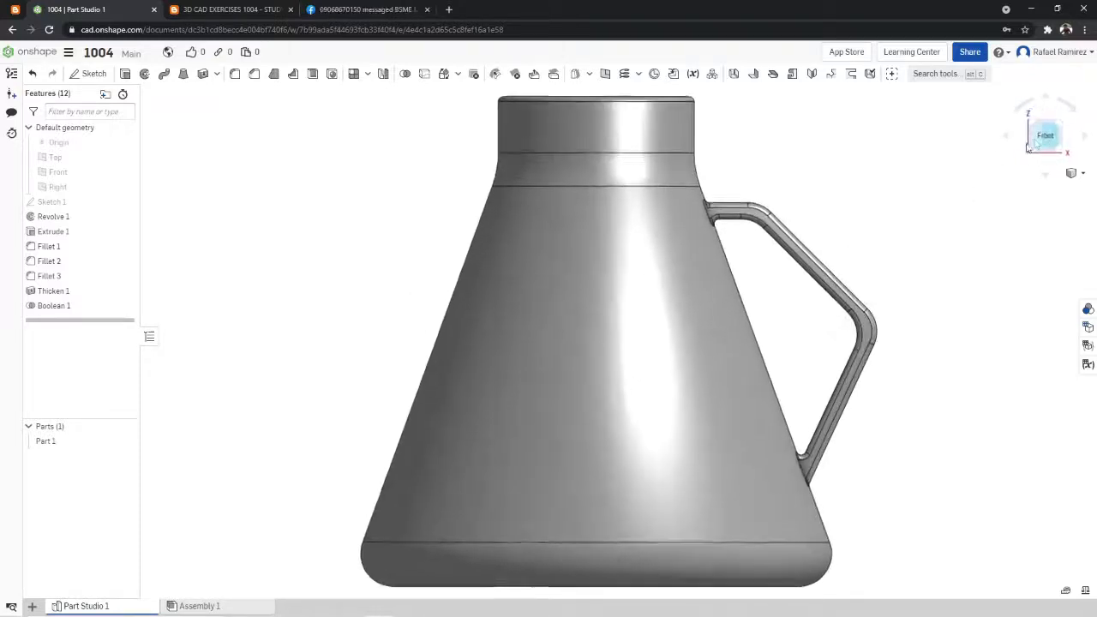
scroll(860, 152, down, 5)
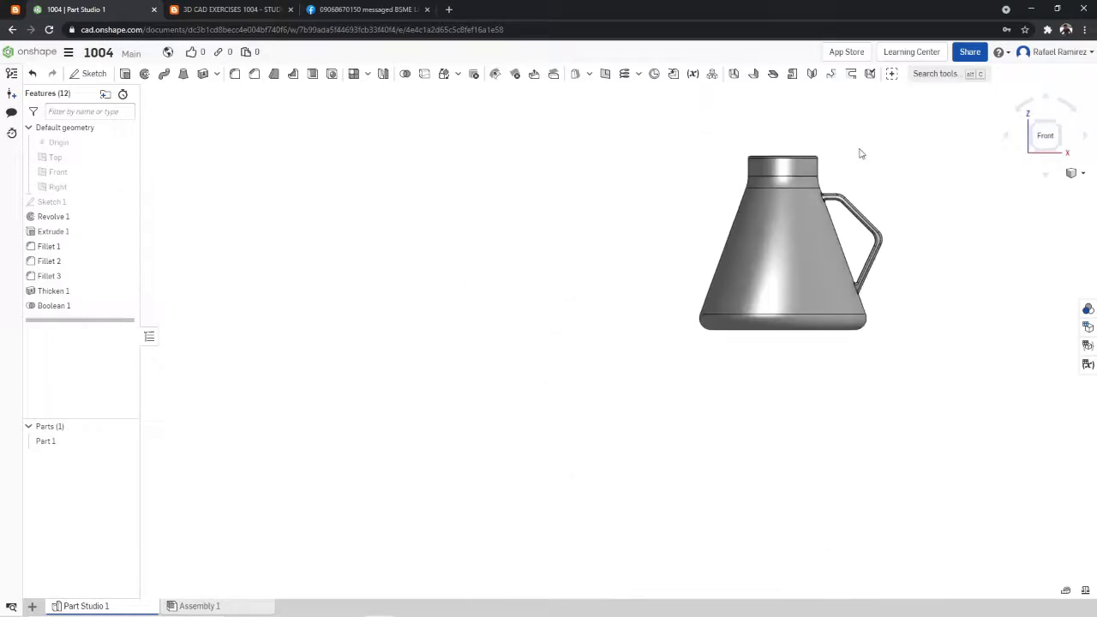
click(1059, 130)
click(1077, 176)
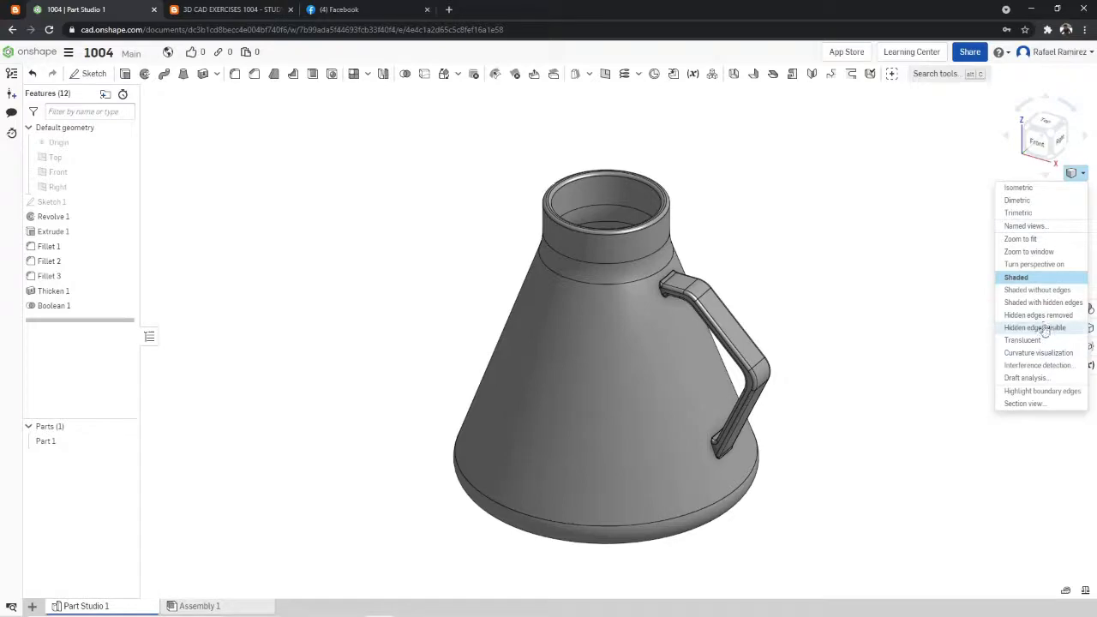
click(1042, 340)
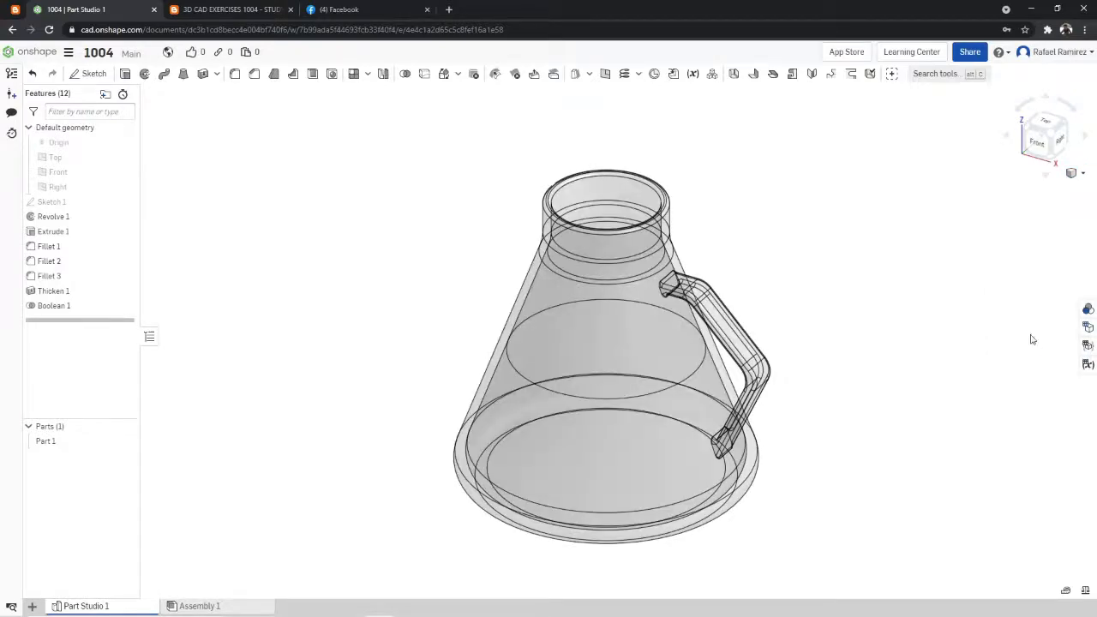
- Examine the translucent flask's interior, wall and handle from tilted angles, ending in isometric view
right_click(875, 272)
click(897, 321)
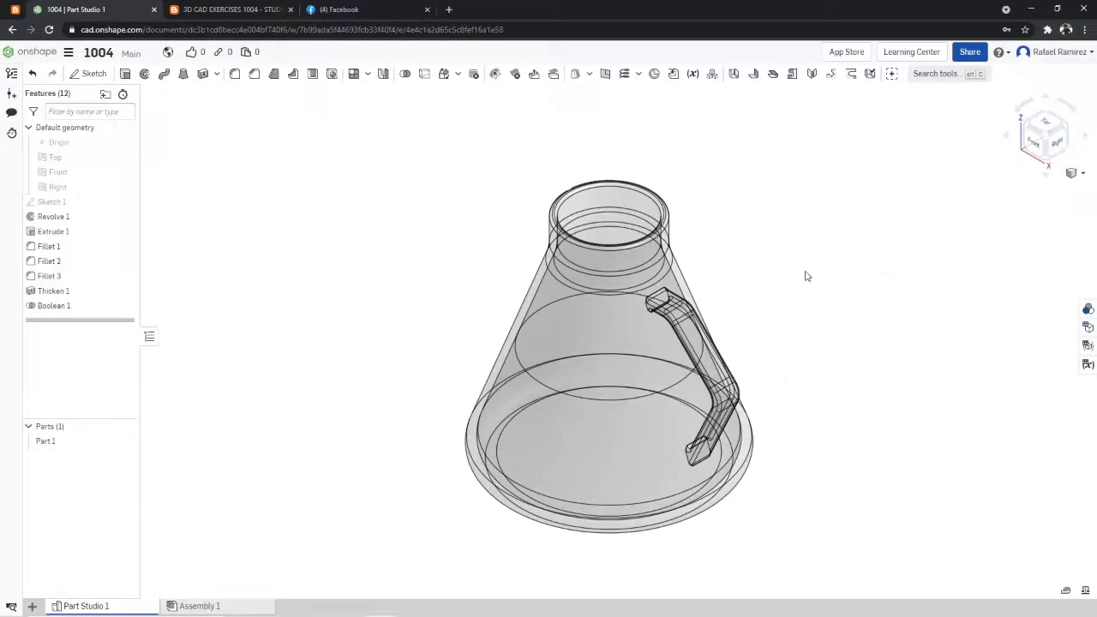
right_drag(806, 276, 846, 216)
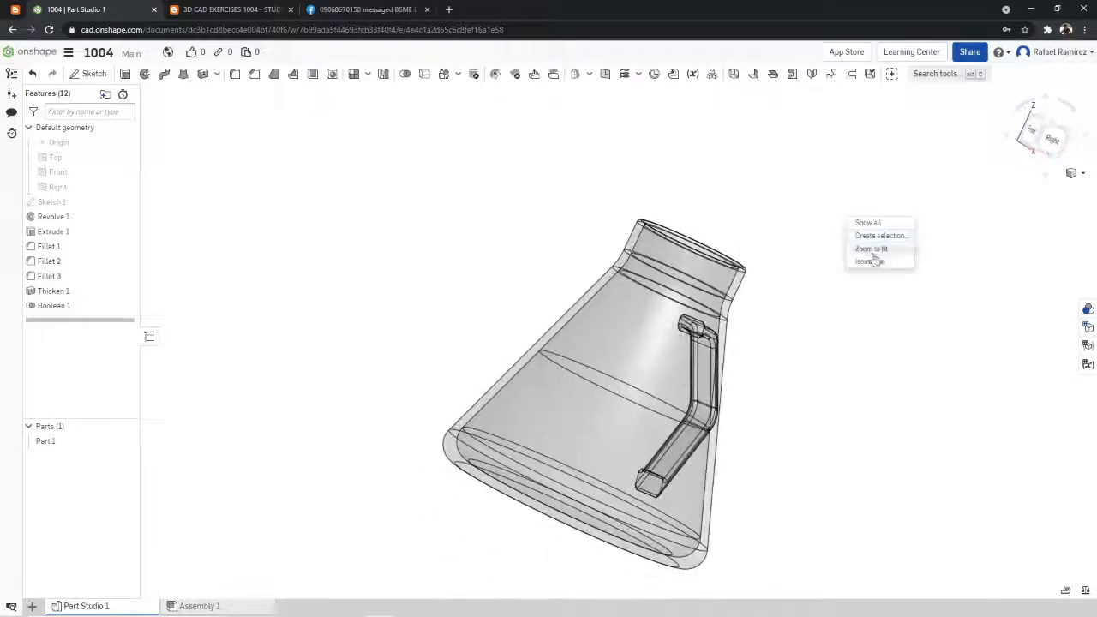
click(873, 261)
click(1077, 173)
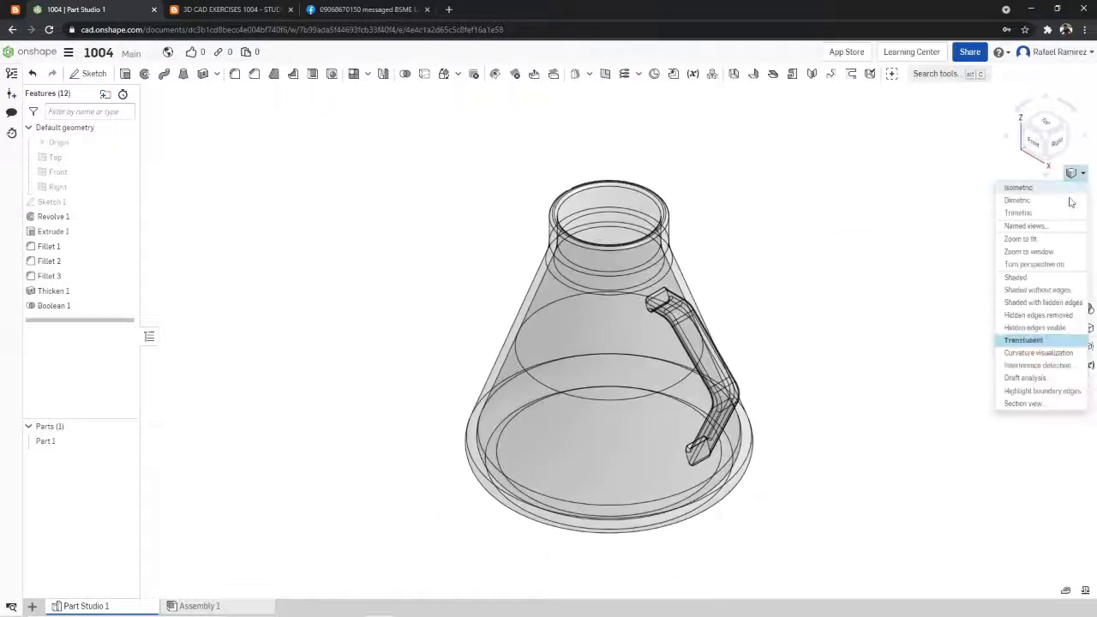
click(1042, 341)
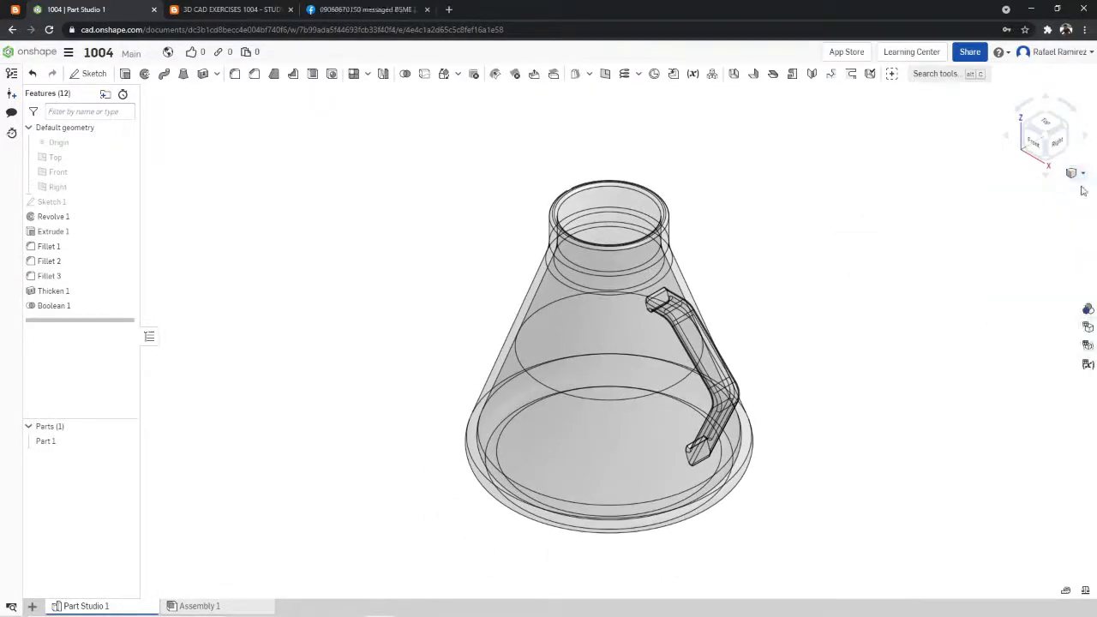
right_click(870, 244)
click(889, 284)
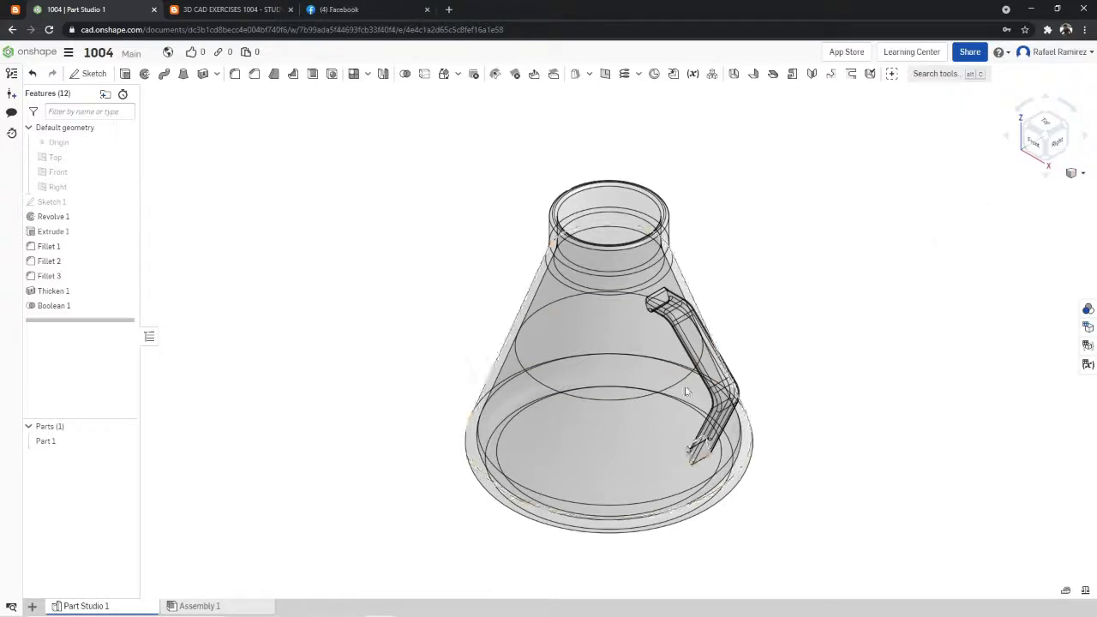
right_drag(815, 320, 838, 266)
click(845, 322)
right_click(840, 268)
click(847, 292)
- Compare the translucent flask in isometric view repeatedly with the 3D CAD exercise 1004 drawing, ending on the model
click(249, 9)
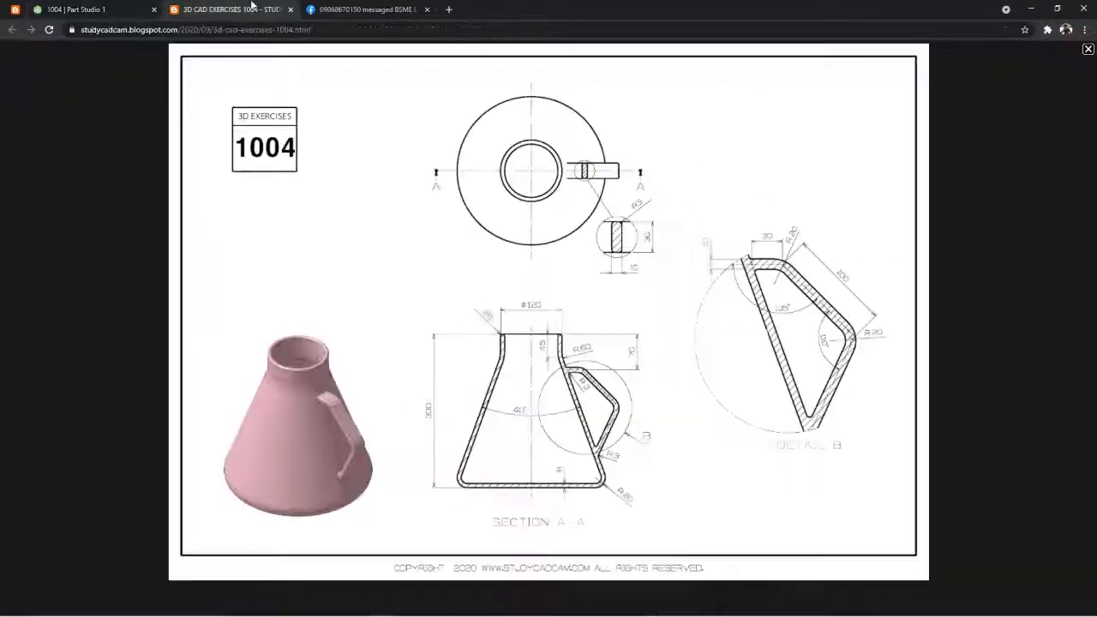
click(89, 11)
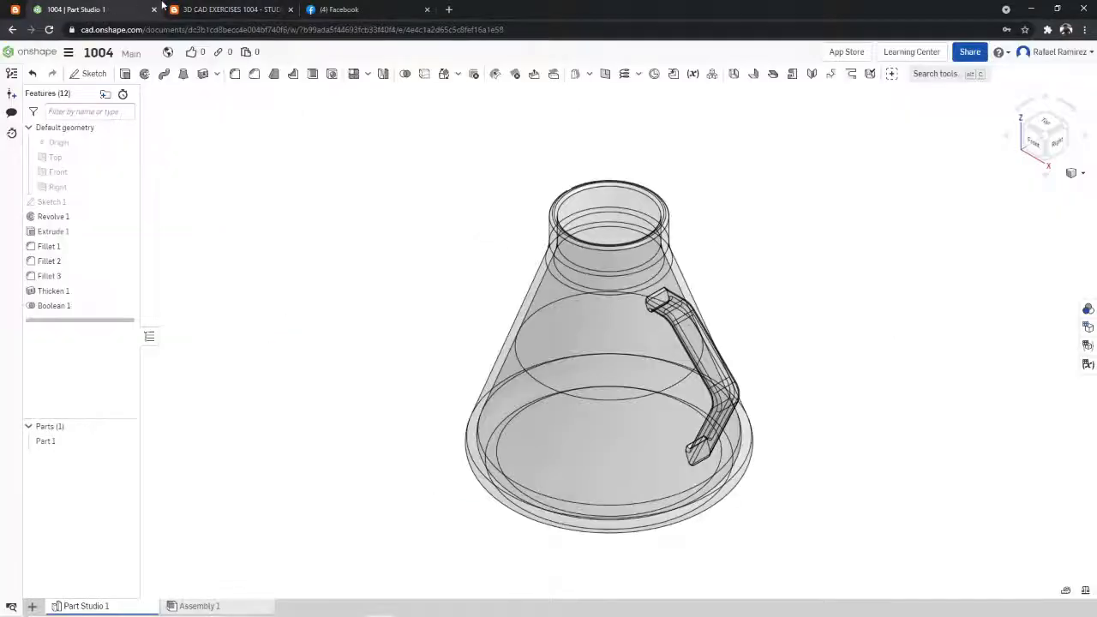
click(175, 8)
click(133, 9)
click(229, 9)
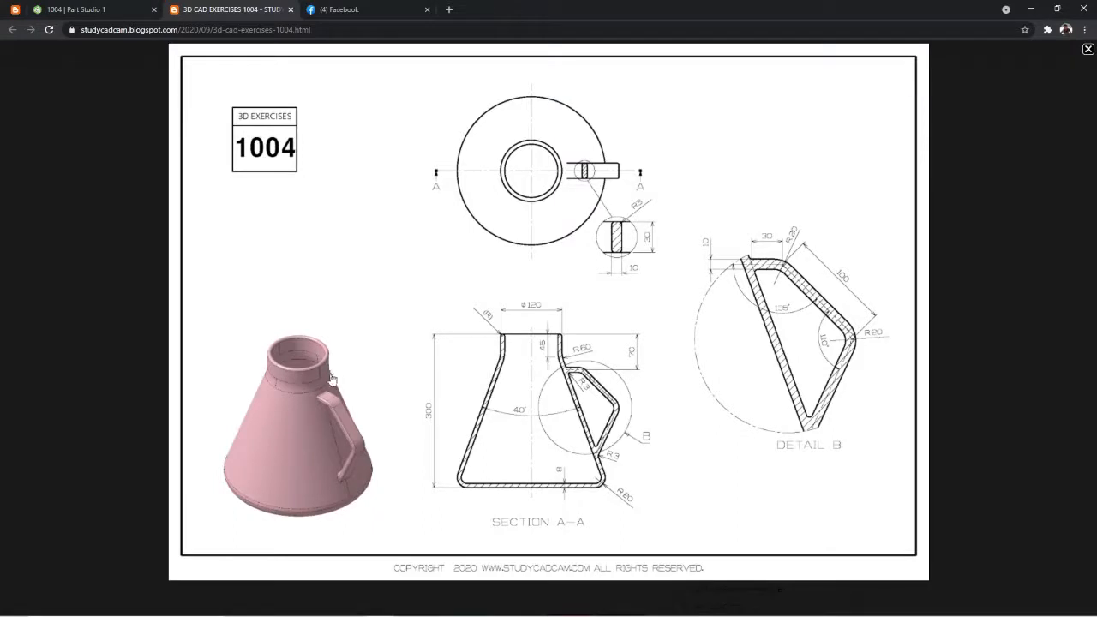
click(117, 11)
click(228, 8)
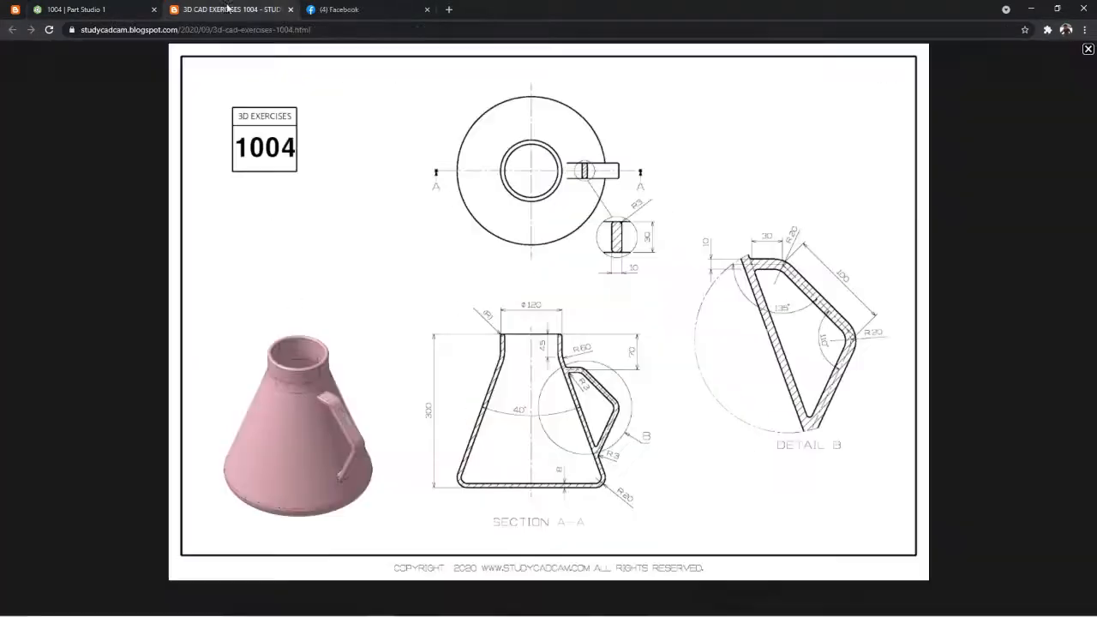
click(58, 6)
click(228, 9)
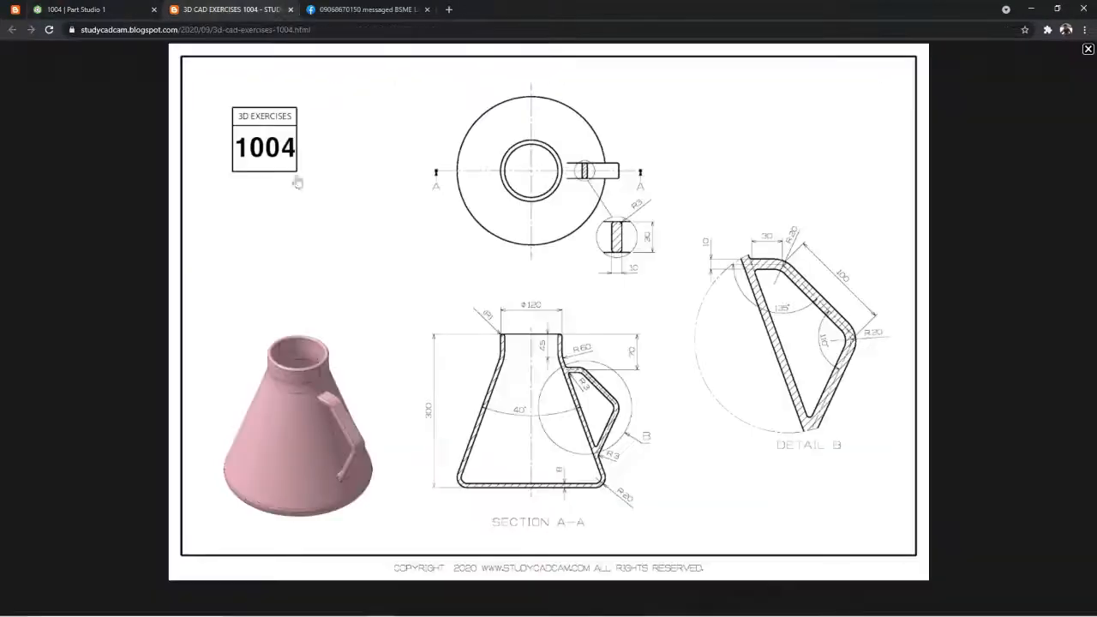
click(137, 5)
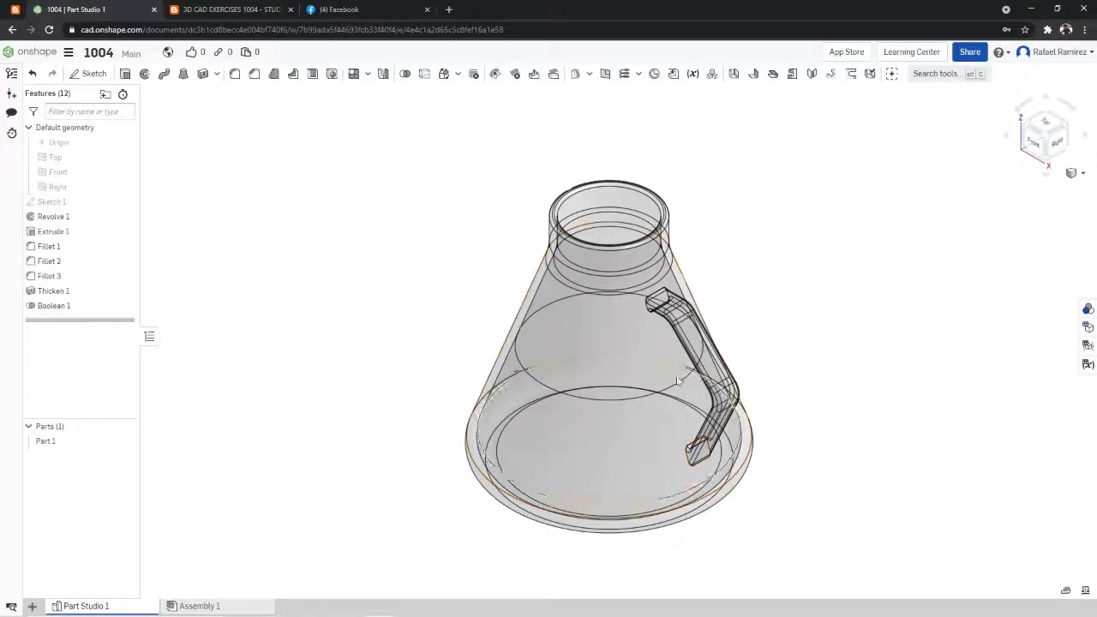